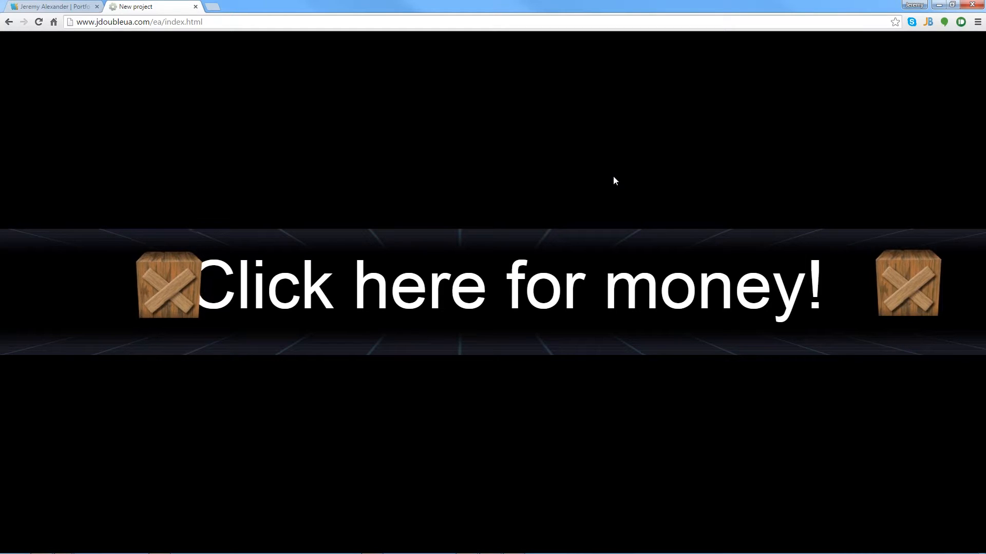
Start the banner advert game in the browser and play it by shooting the items revealed behind the crates.
click(538, 294)
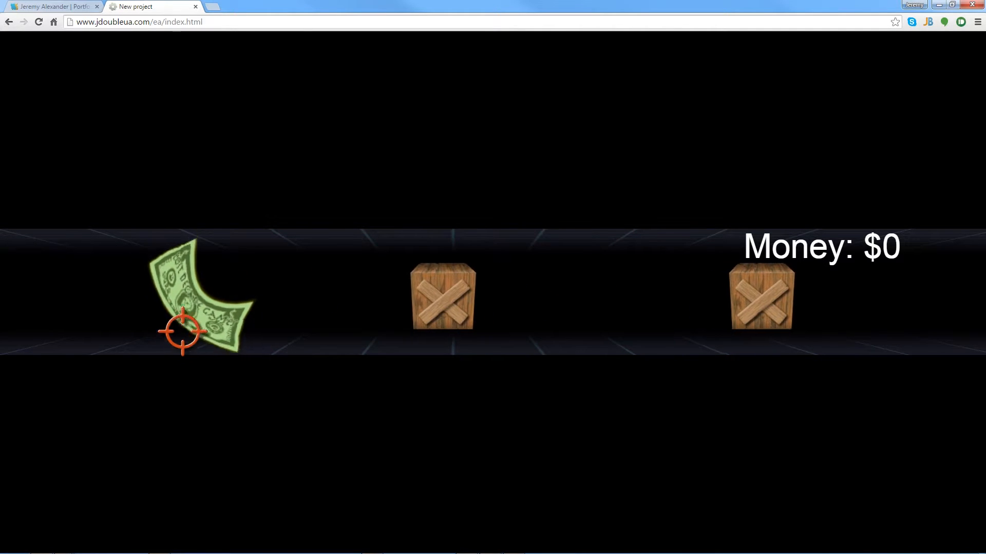
click(205, 300)
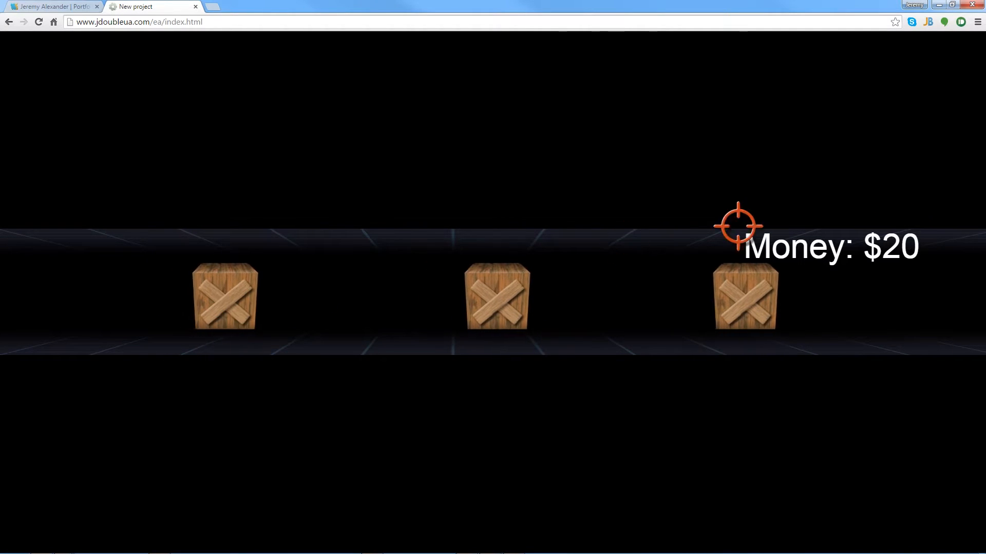
click(729, 286)
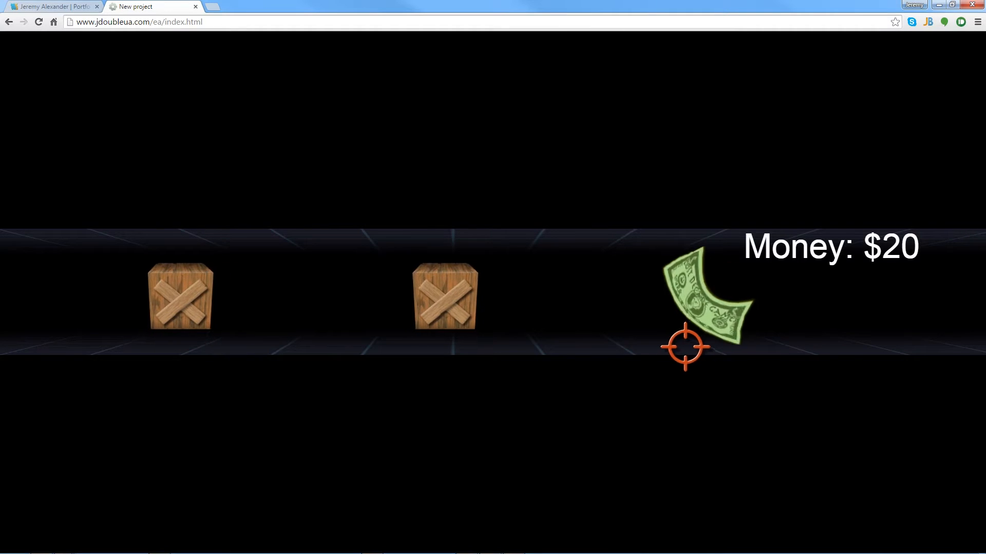
click(704, 319)
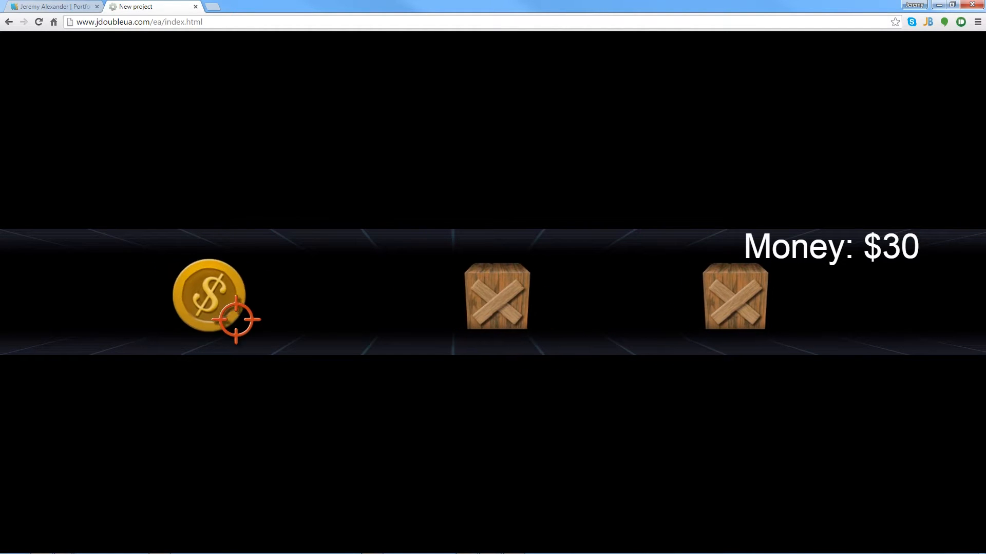
click(235, 318)
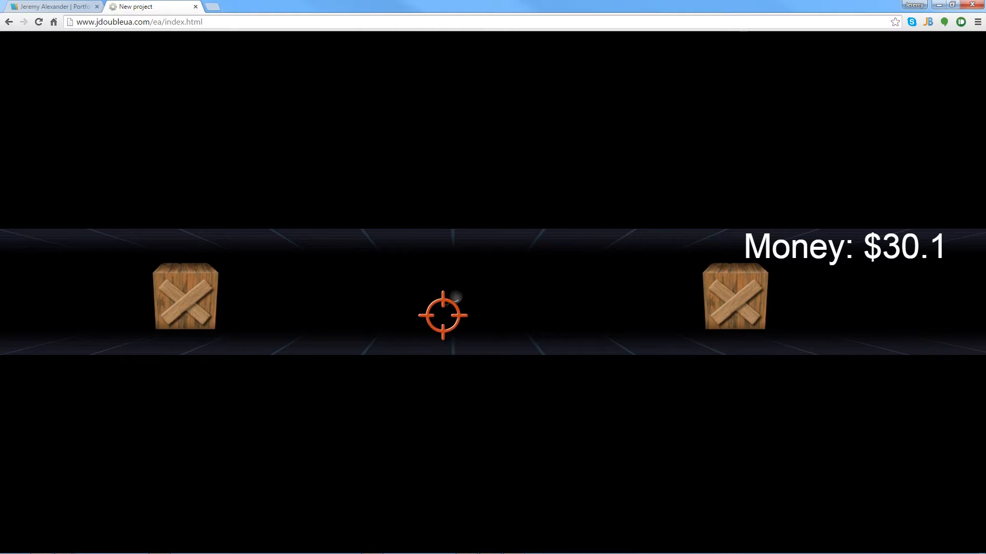
click(442, 314)
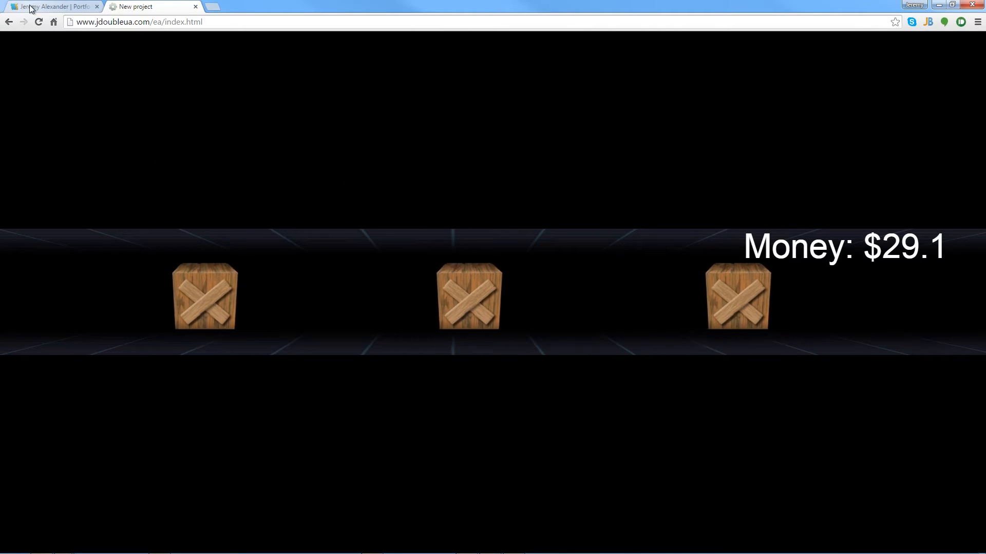
Switch to the sign-up page and play the small banner advert game embedded above the form.
click(50, 6)
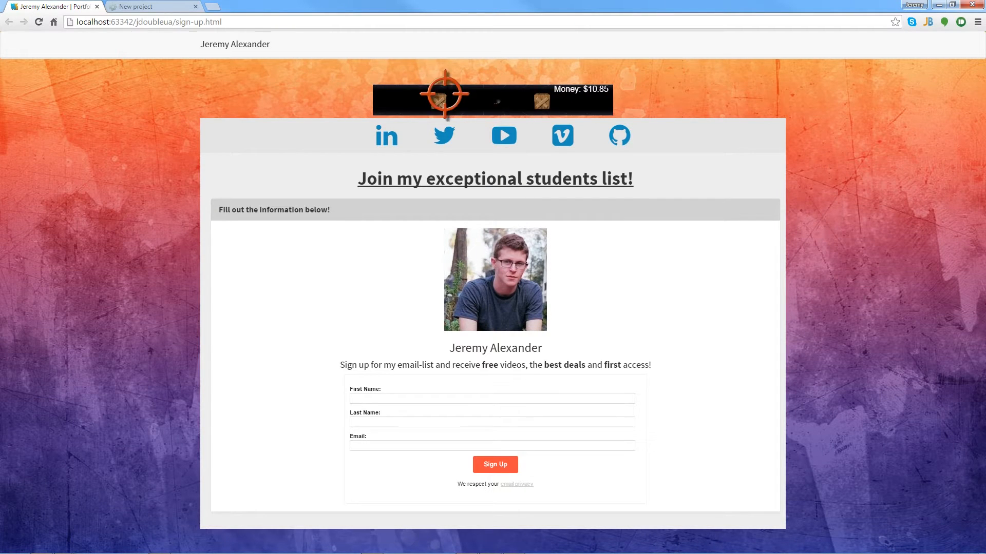
click(496, 98)
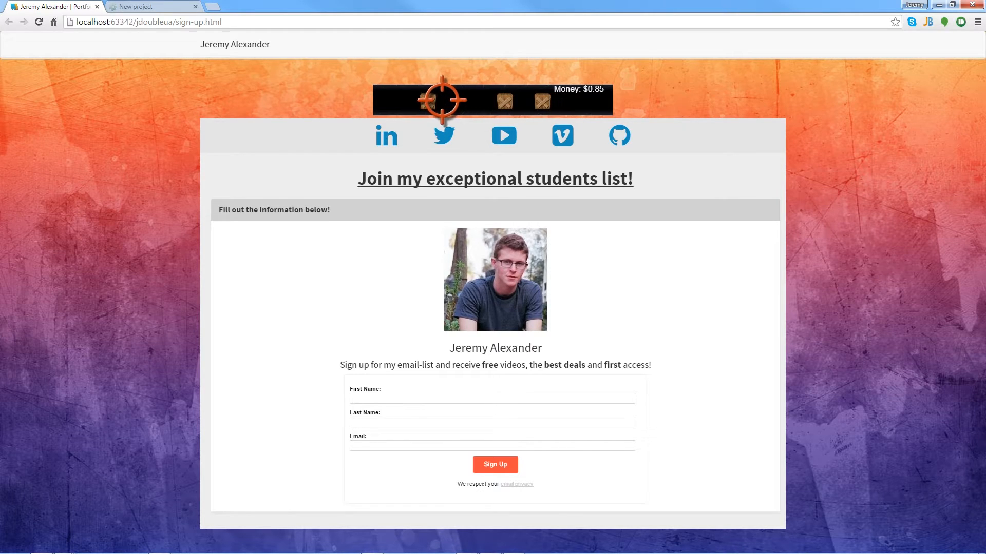
click(492, 101)
click(548, 103)
click(499, 102)
click(557, 102)
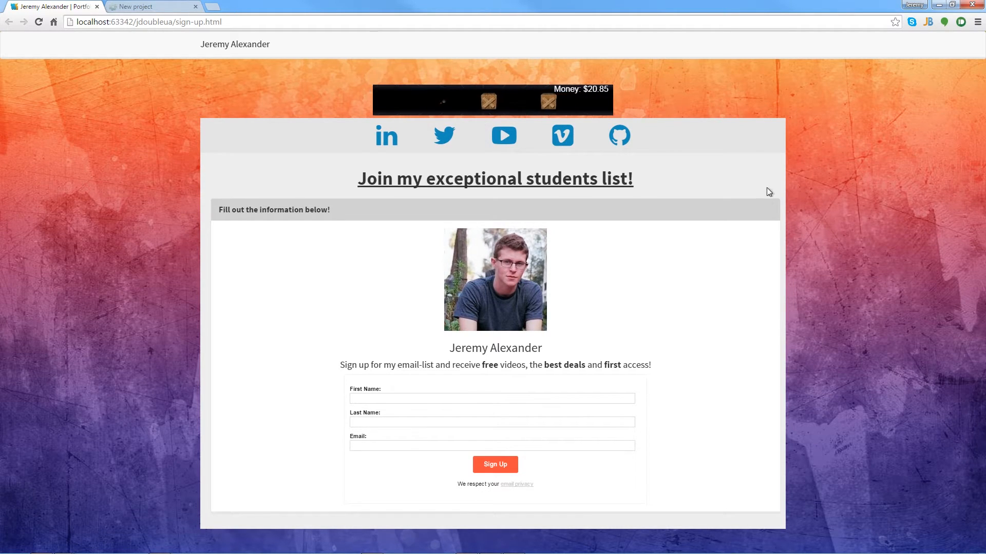
click(440, 102)
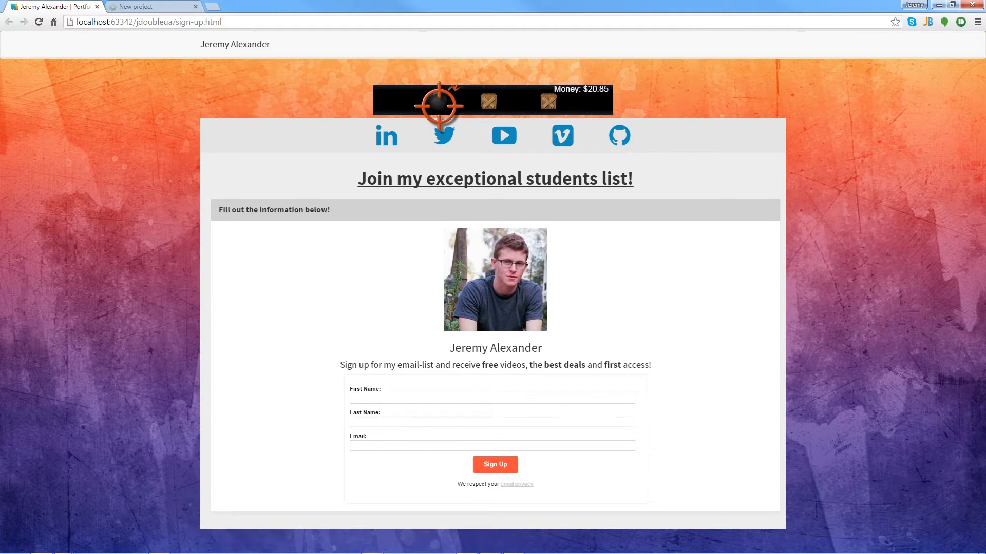
click(149, 7)
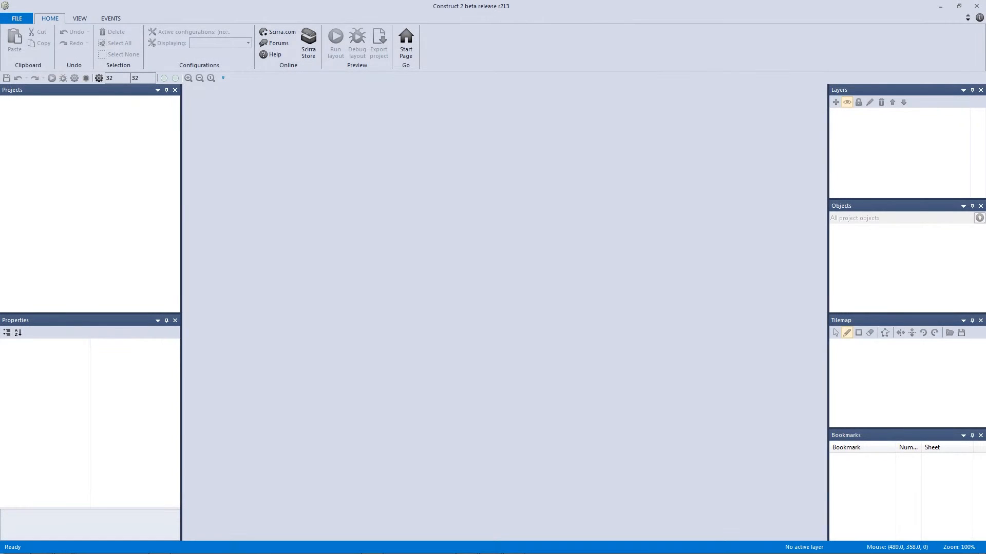
Create a new project in Construct 2.
click(17, 21)
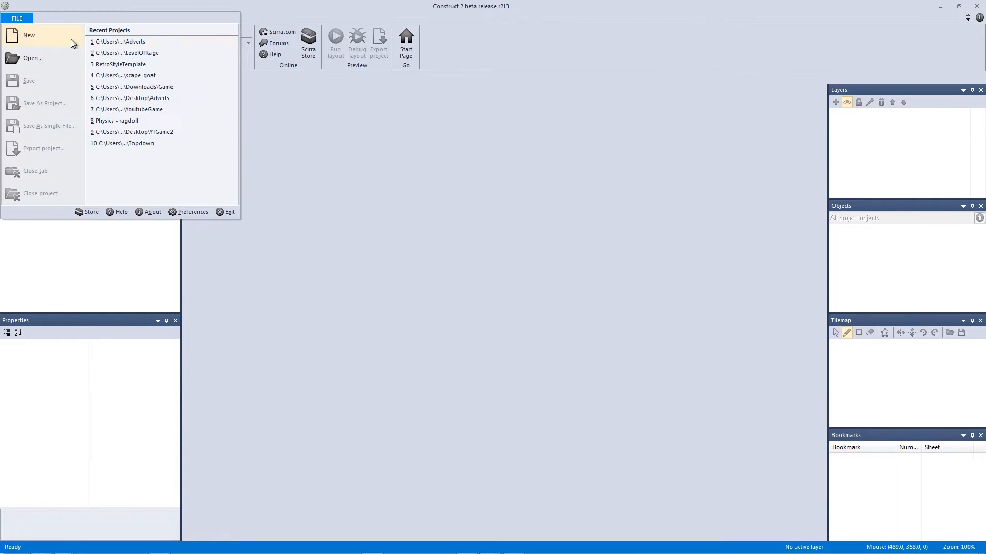
click(61, 39)
click(567, 352)
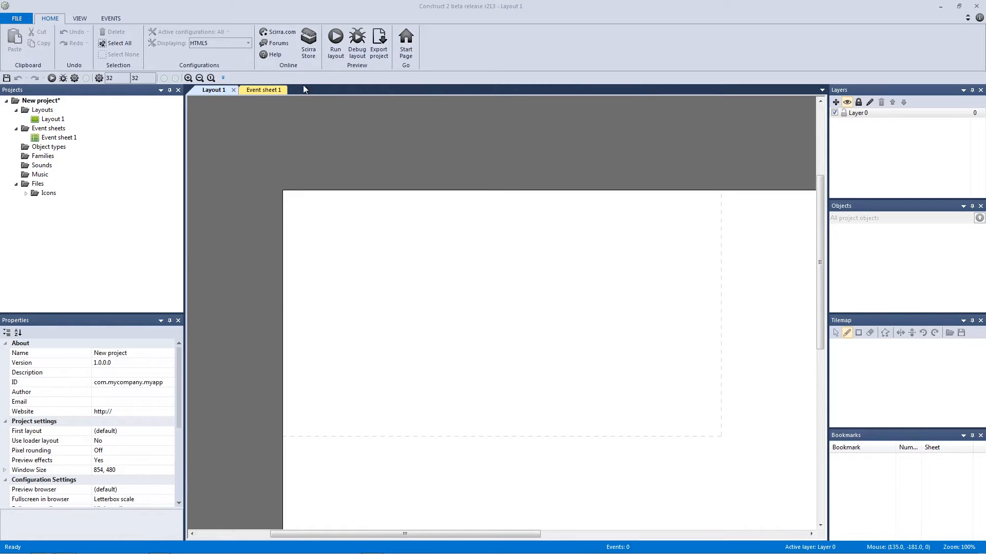
Add a System "On start of layout" event to Event sheet 1.
click(275, 89)
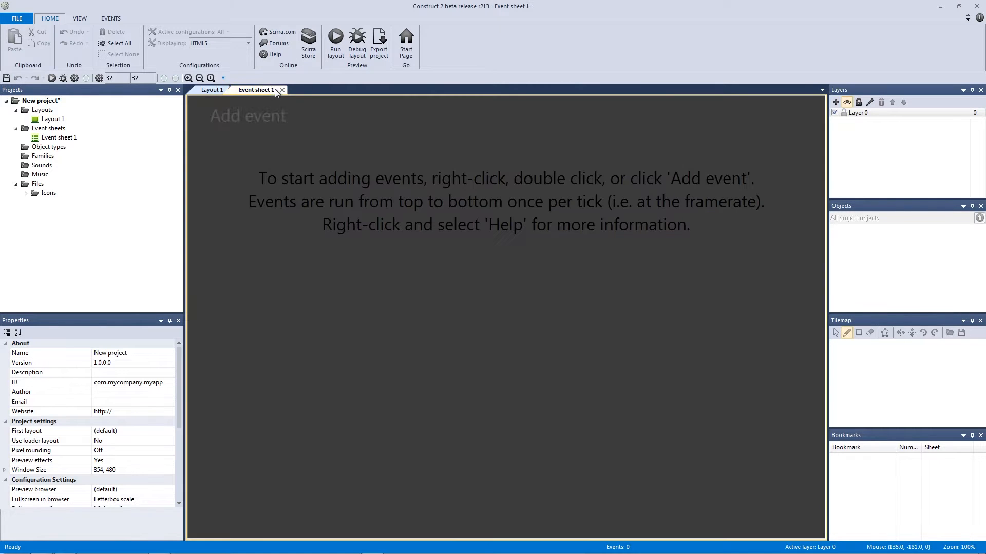
click(282, 118)
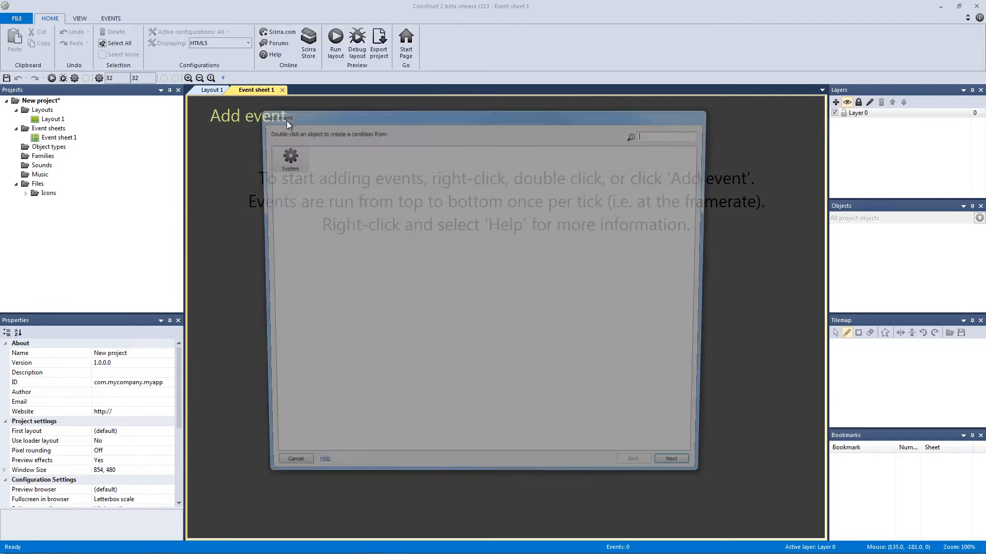
double_click(292, 161)
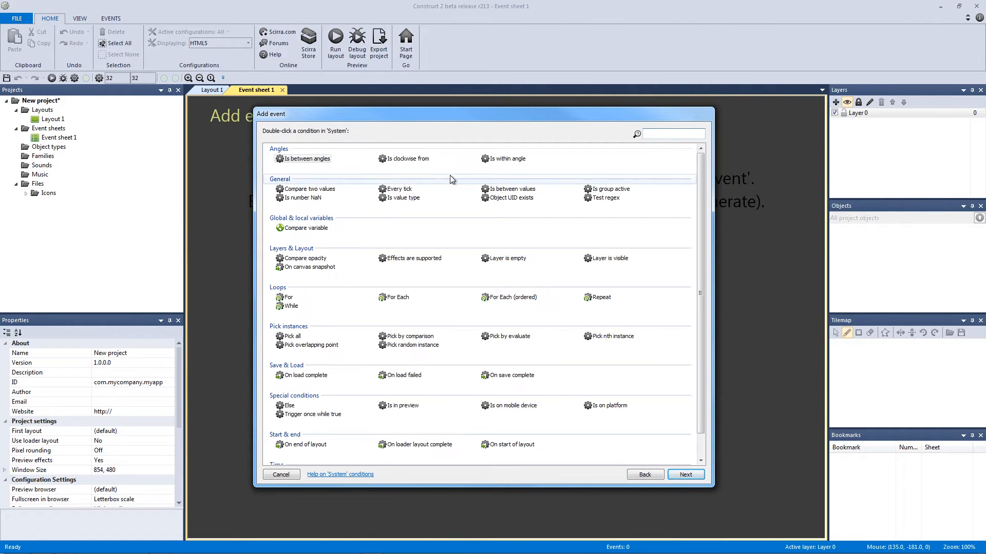
text(star)
double_click(495, 160)
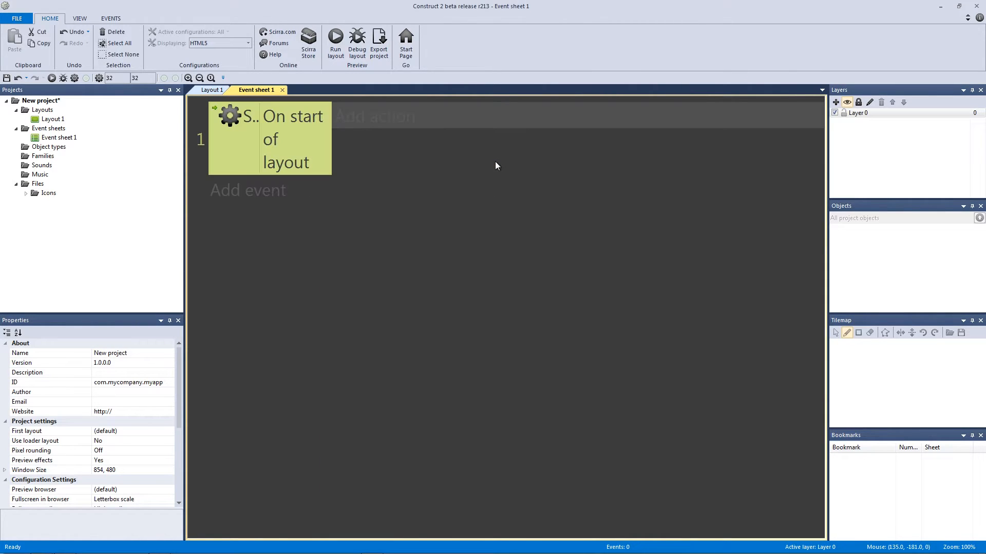
Add a comment above the start event listing advert sizes from "Banner: 468 x 60" through "Netboard: 580 x 400".
key(q)
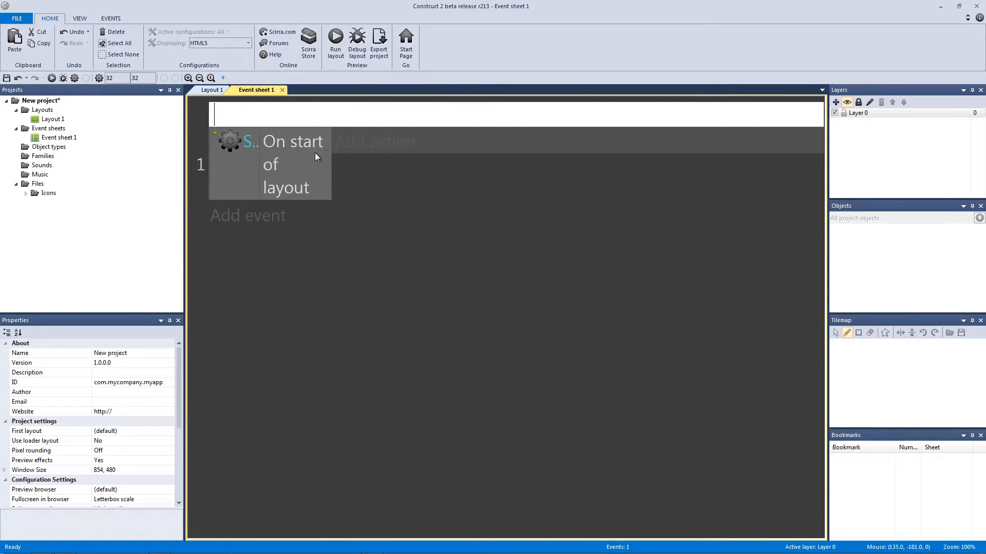
text(Netboard: 580 x 400)
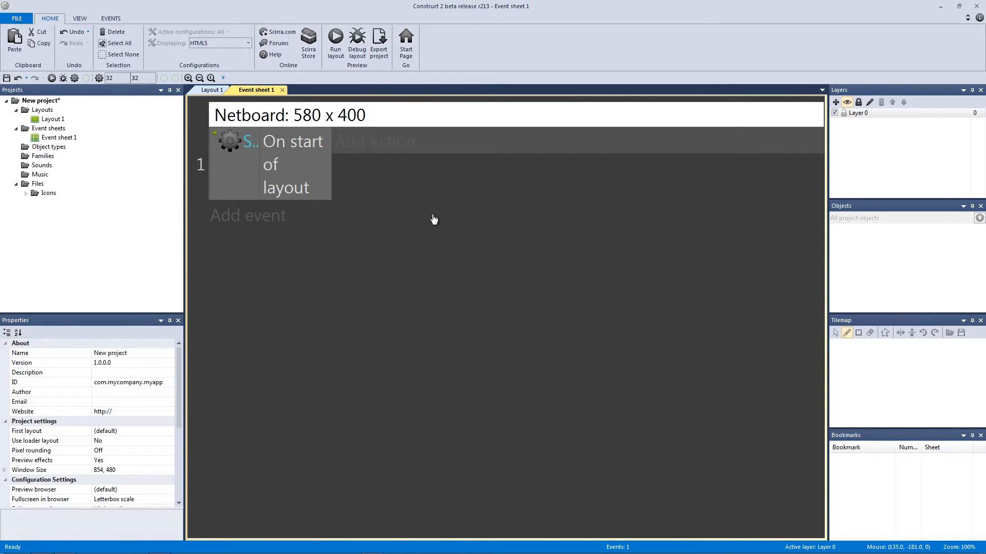
click(458, 194)
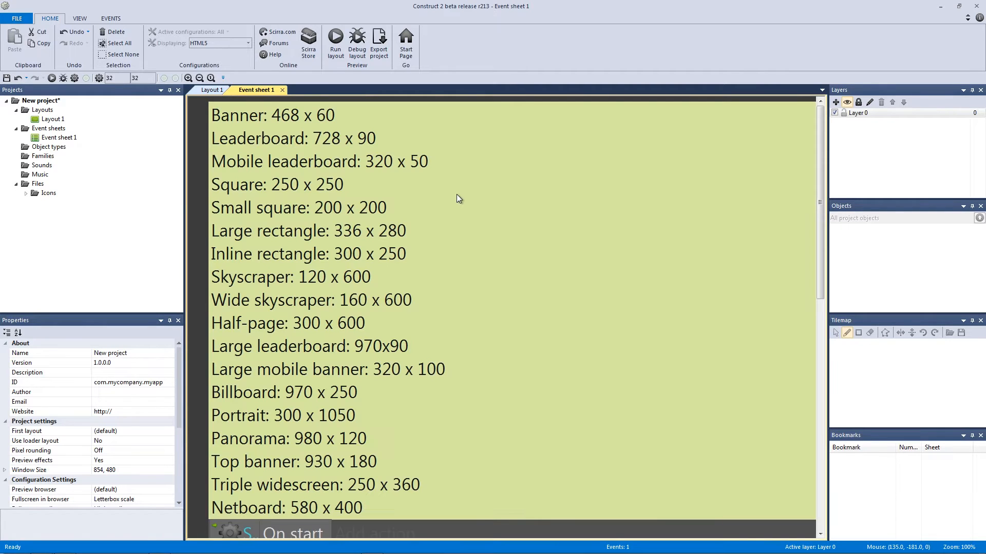
Look through the advert names and dimensions listed in the event sheet comment.
click(196, 211)
scroll(220, 203, down, 1)
scroll(223, 202, up, 1)
scroll(233, 201, down, 1)
scroll(241, 204, down, 1)
scroll(257, 203, up, 1)
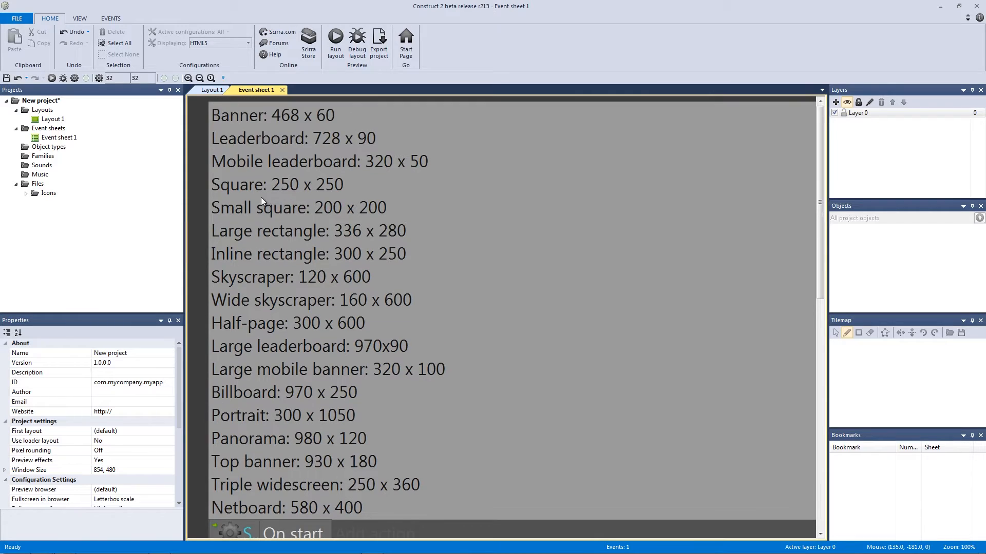
scroll(263, 146, down, 1)
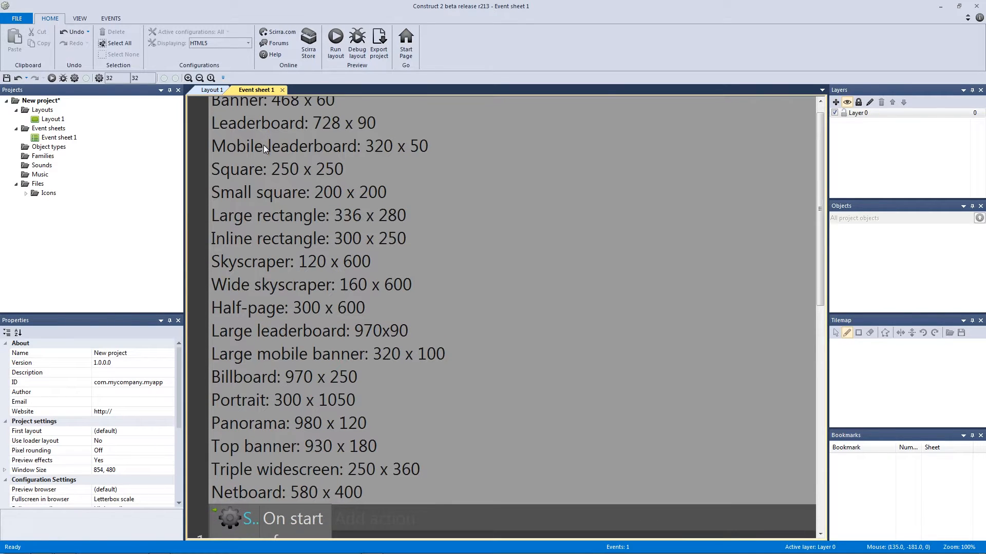
scroll(270, 150, up, 1)
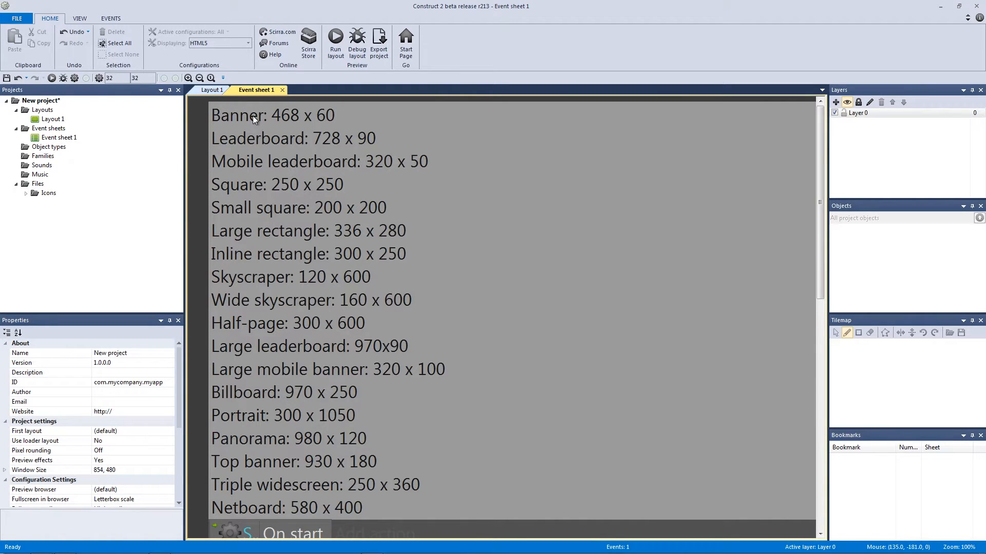
Set the size of Layout 1 to 468 wide by 60 high.
click(211, 90)
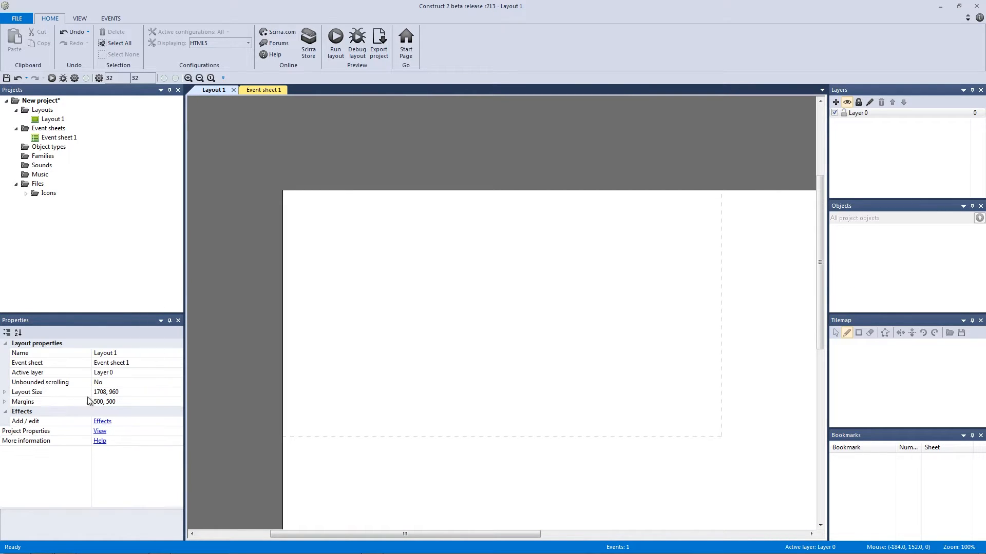
click(5, 392)
click(124, 403)
text(468)
key(Tab)
text(60)
key(Return)
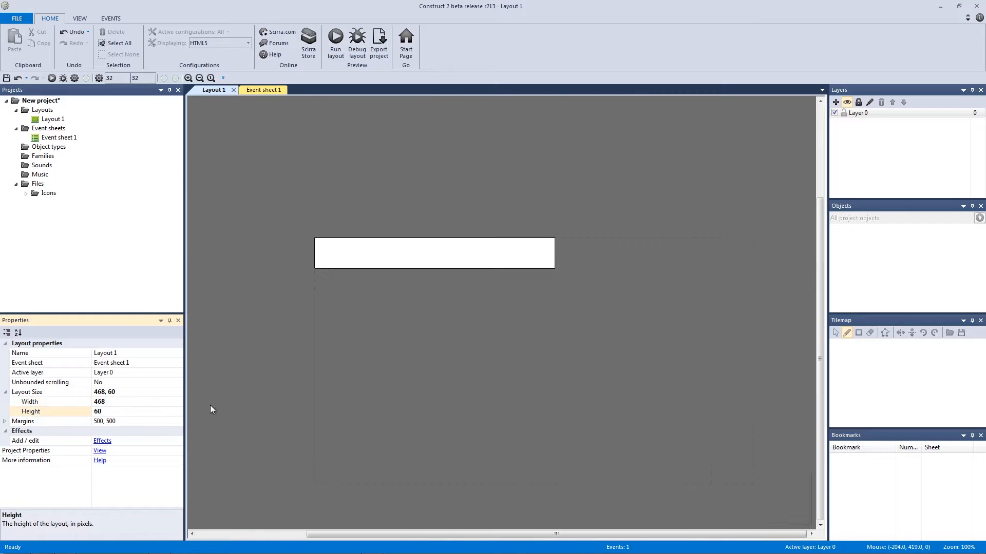
Set the project's window size to 468 wide by 60 high.
click(100, 451)
drag(178, 406, 177, 445)
click(6, 402)
click(132, 411)
key(Return)
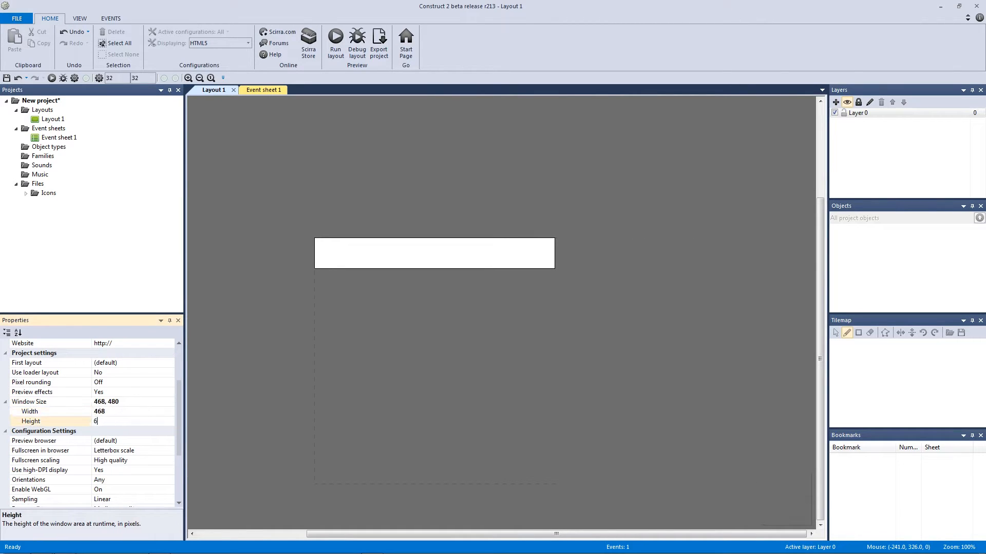
click(265, 127)
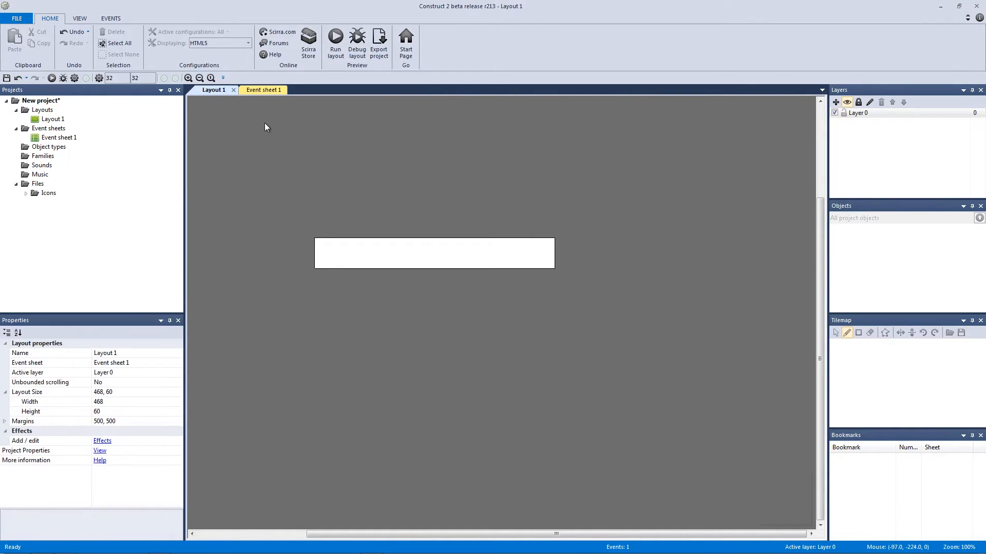
Preview Layout 1 in the browser to check the banner area, and close the preview.
click(266, 90)
click(212, 89)
click(336, 40)
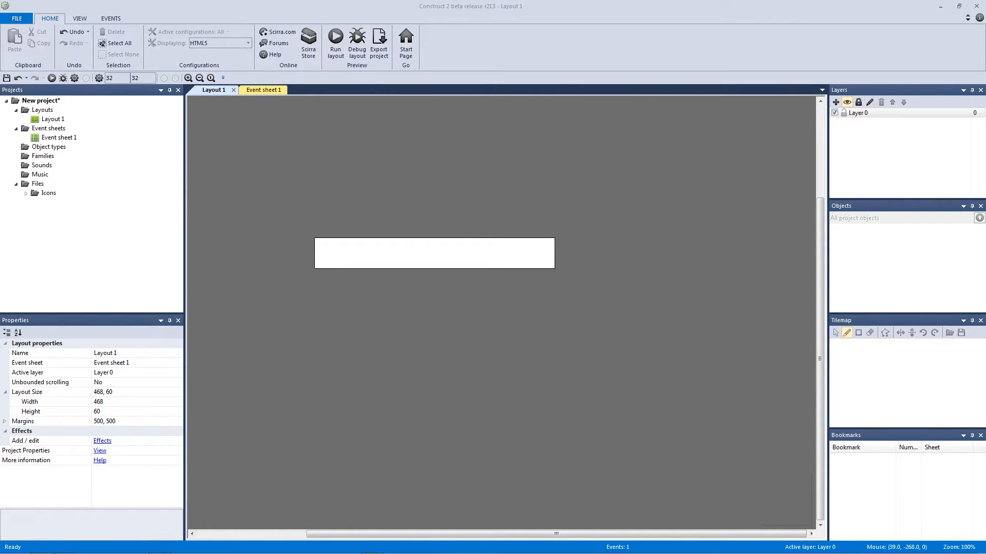
drag(0, 136, 534, 0)
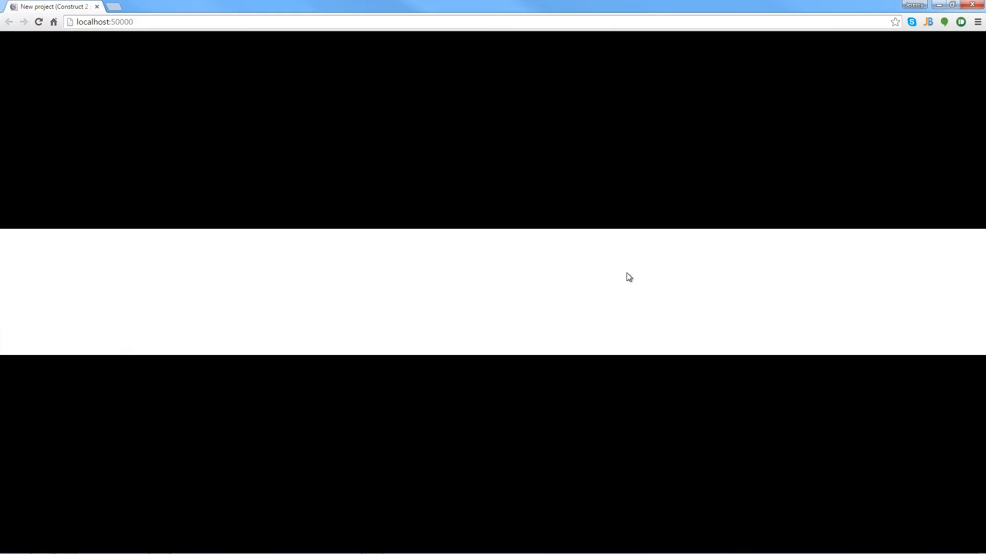
click(973, 7)
Insert a Sprite object just below the white banner area of Layout 1.
middle_drag(528, 333, 603, 335)
ctrl+scroll(465, 296, up, 3)
ctrl+scroll(384, 281, up, 2)
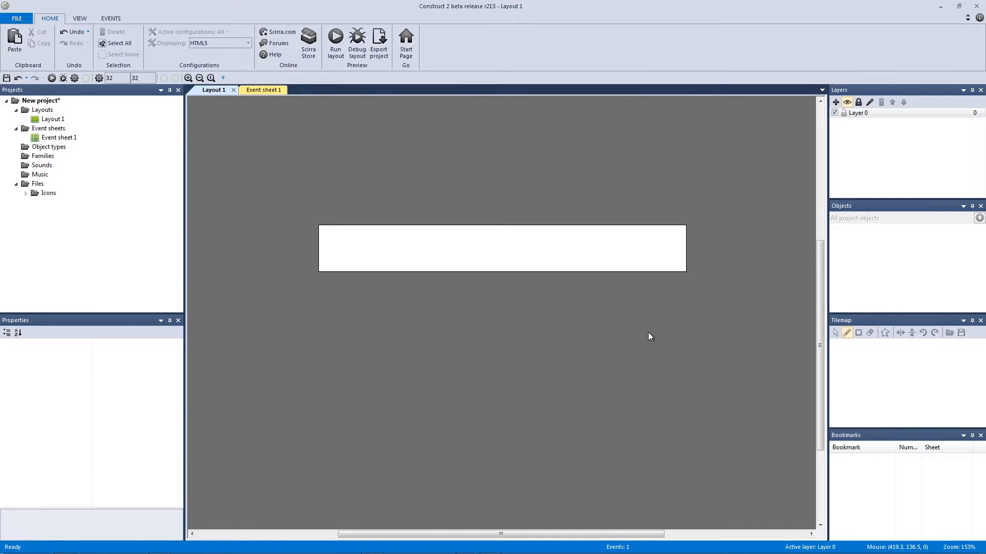
click(589, 303)
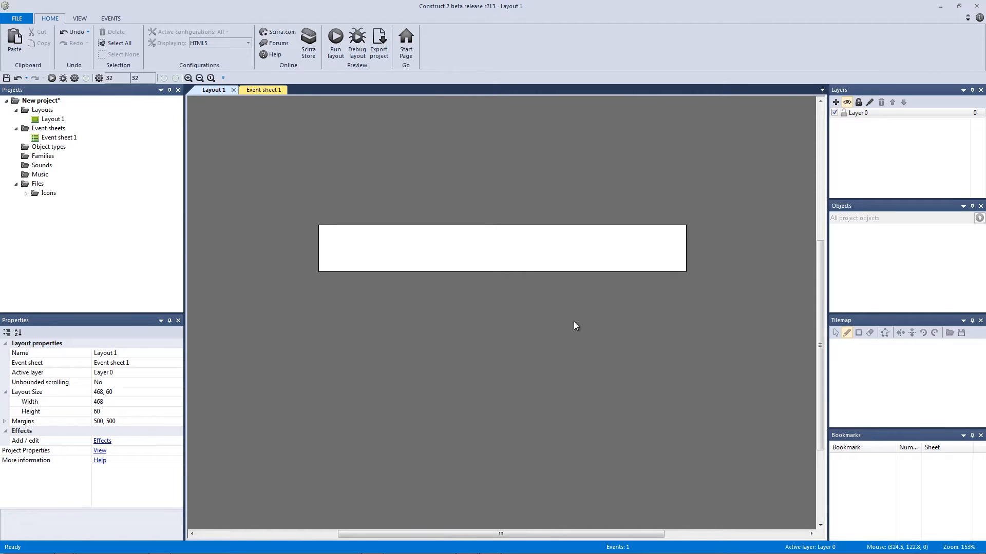
double_click(559, 311)
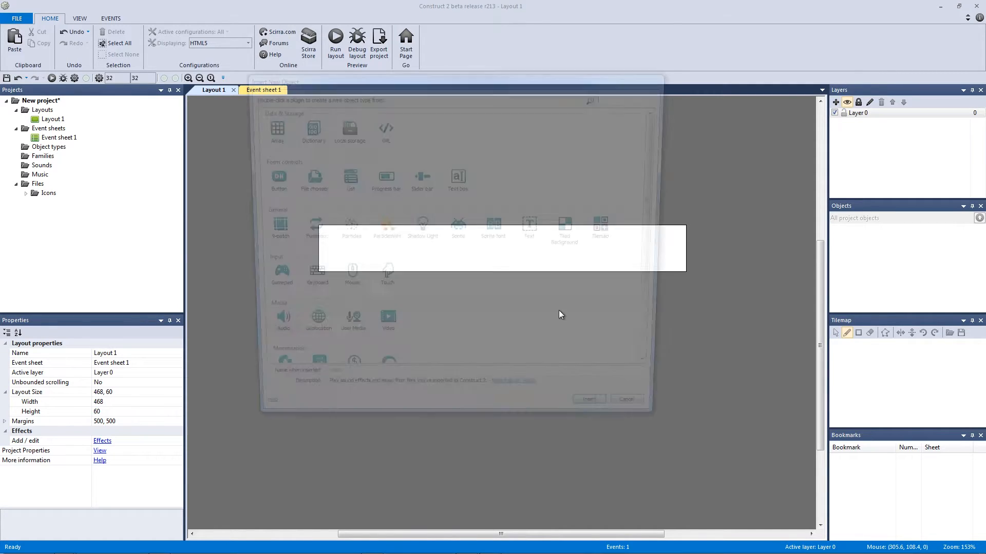
double_click(457, 229)
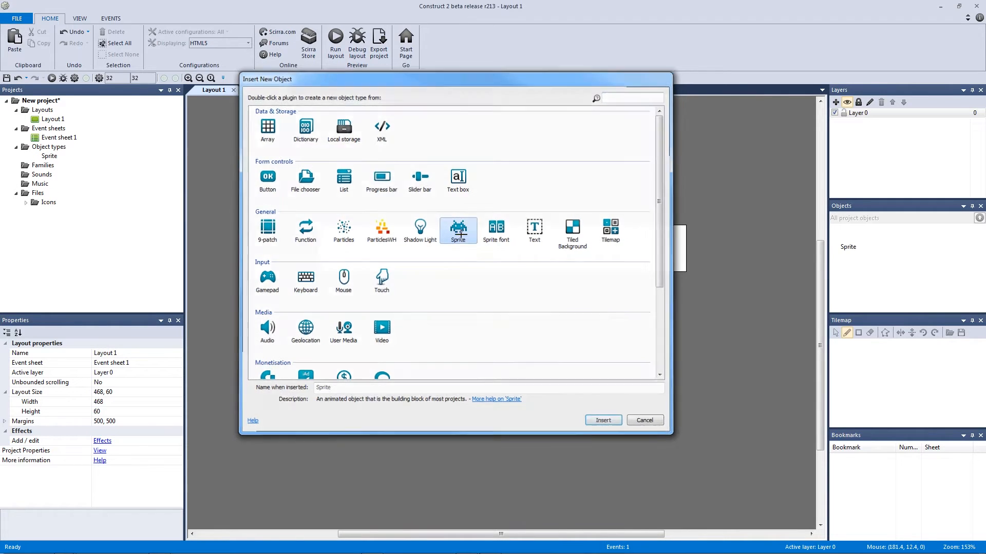
click(479, 294)
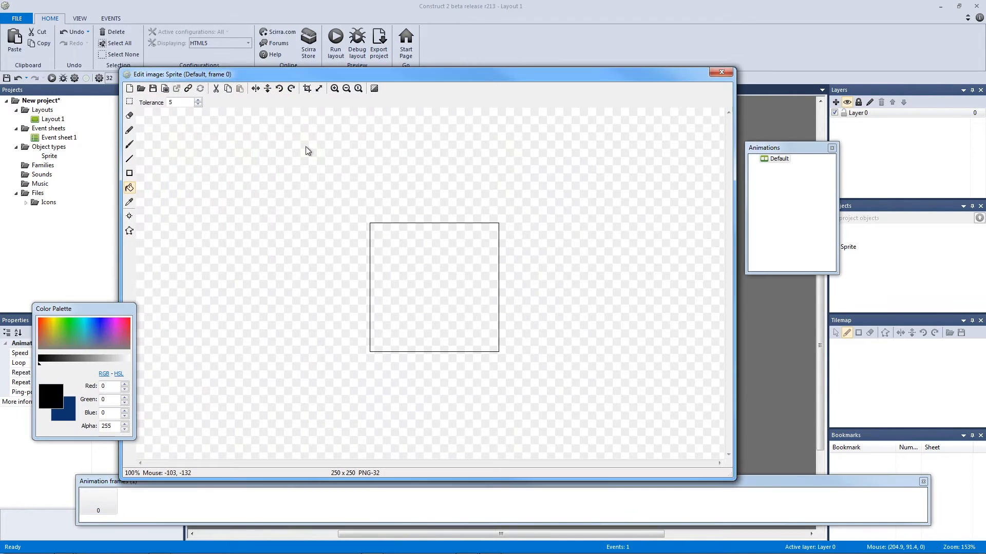
Load the bg_0 image into the new sprite as its frame and close the image editor.
click(141, 90)
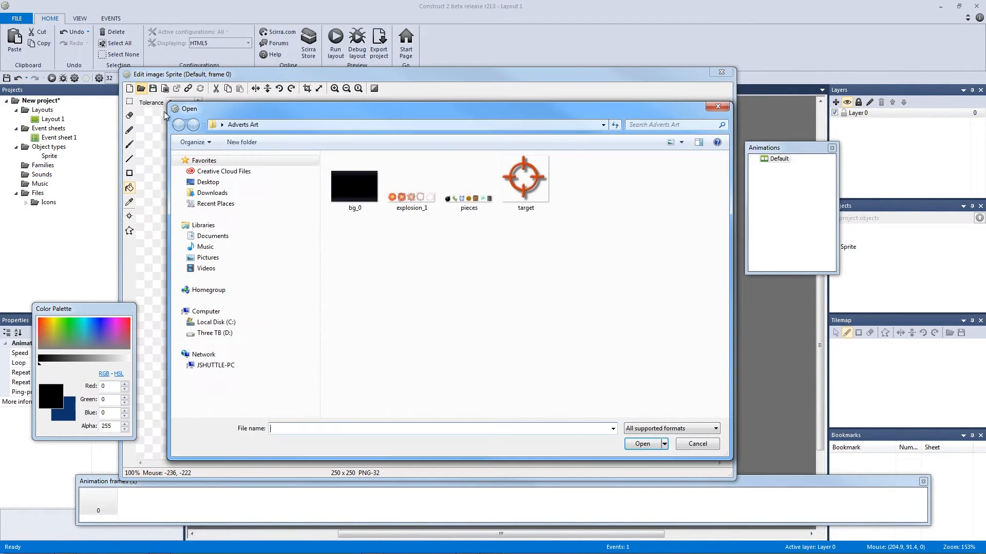
double_click(356, 182)
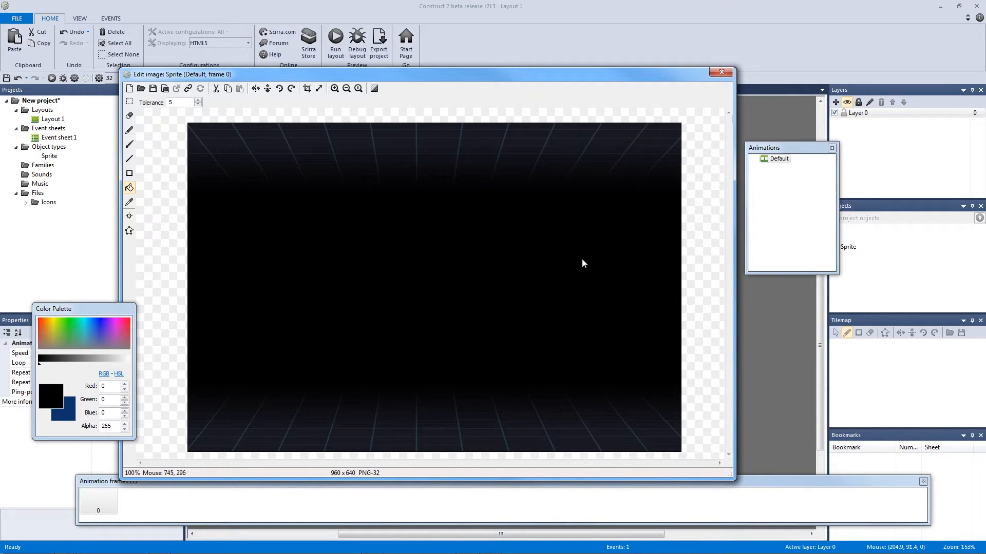
click(721, 72)
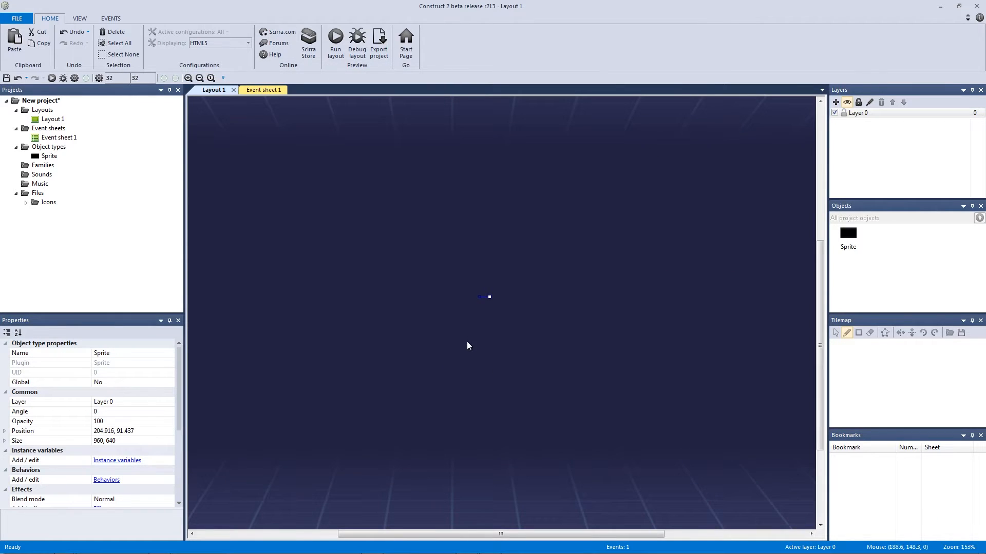
Rename the background sprite to obj_BG.
ctrl+scroll(467, 343, down, 3)
ctrl+scroll(484, 348, down, 1)
click(140, 354)
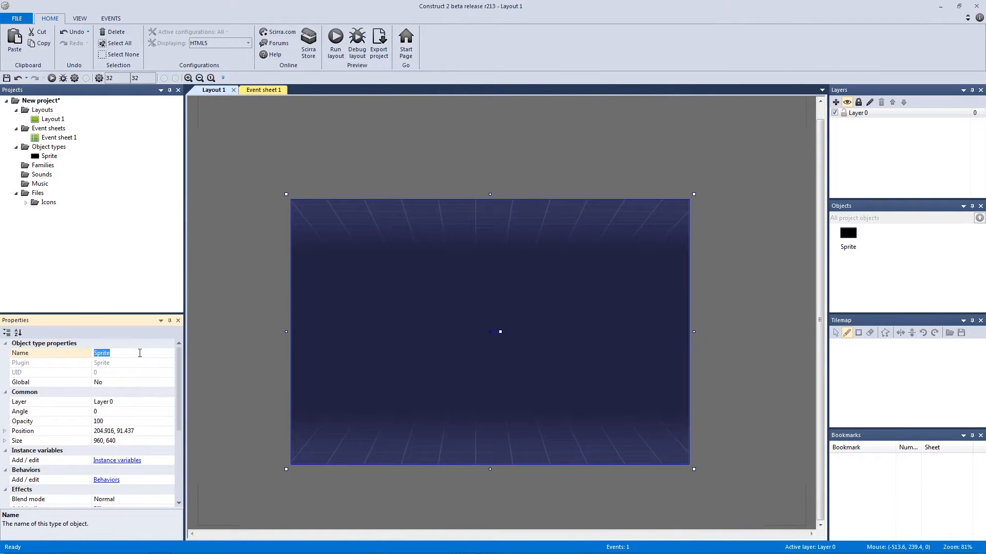
text(obj_BG)
key(Return)
Set the size of obj_BG to 468 wide by 60 high.
click(5, 440)
click(124, 451)
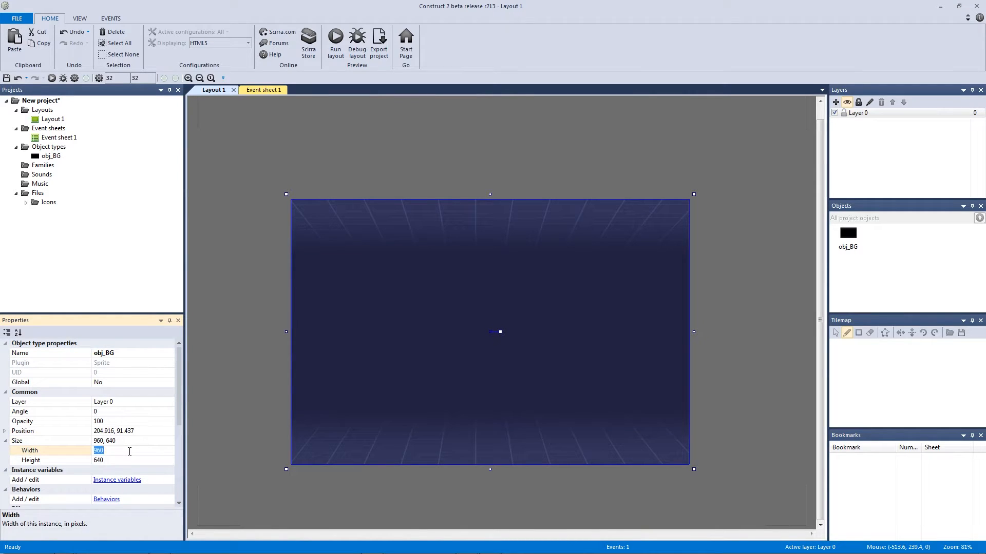
text(468)
key(Tab)
text(60)
key(Return)
Move obj_BG up onto the white banner area so that it lines up with the layout.
click(299, 451)
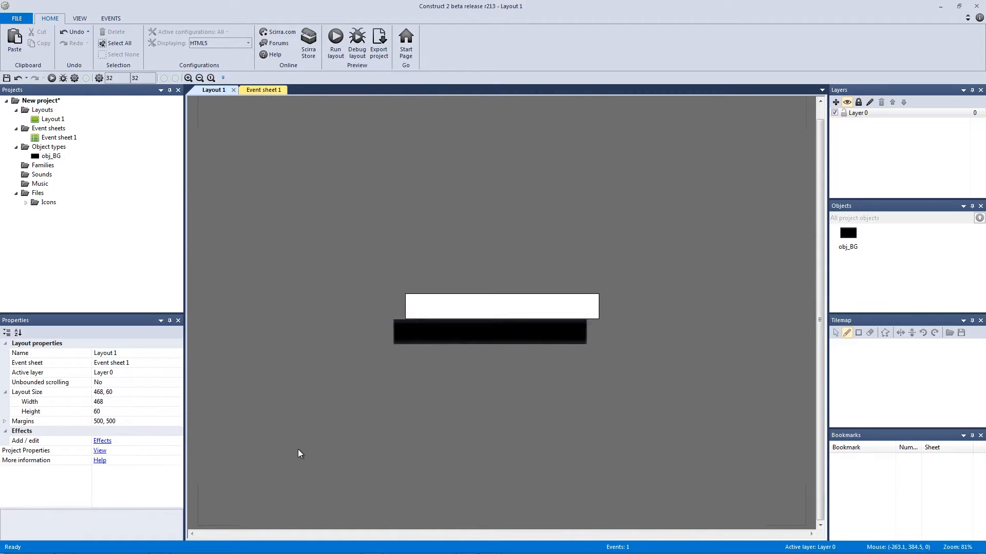
ctrl+scroll(349, 399, up, 8)
drag(369, 362, 396, 322)
click(426, 379)
ctrl+scroll(399, 331, up, 2)
click(428, 374)
click(319, 302)
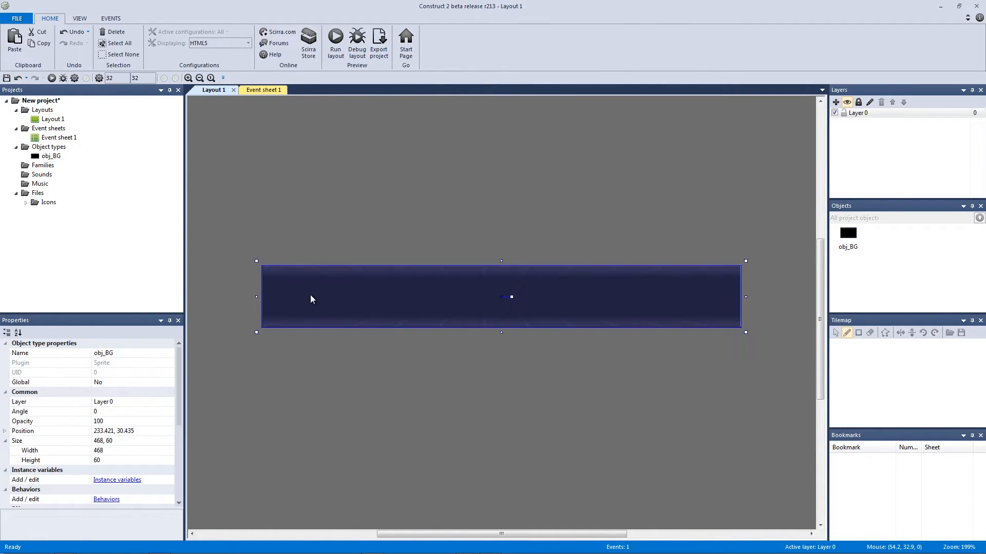
Enlarge obj_BG to about 473 by 62.5 so it covers the banner area, and check it in a browser preview.
drag(256, 261, 250, 259)
drag(408, 297, 408, 298)
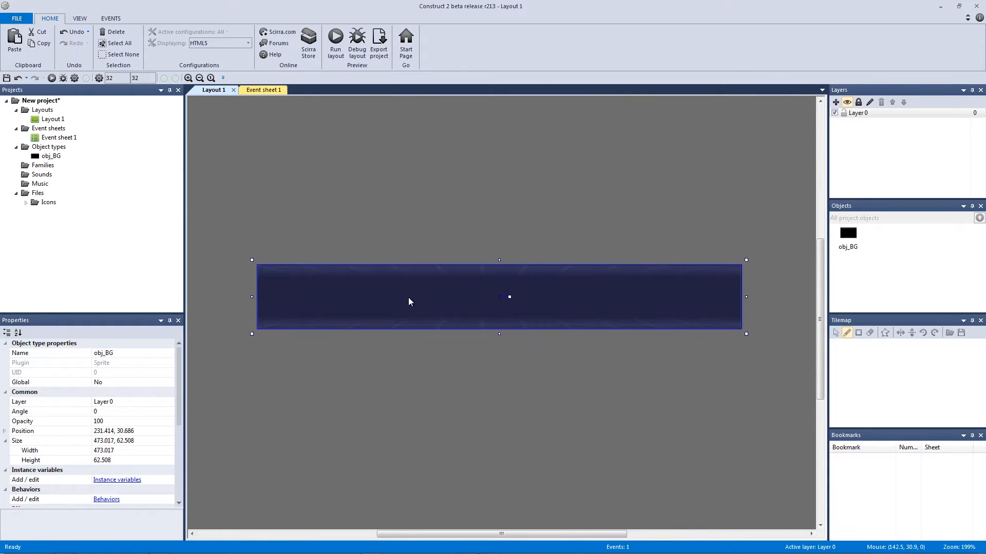
click(405, 376)
click(335, 42)
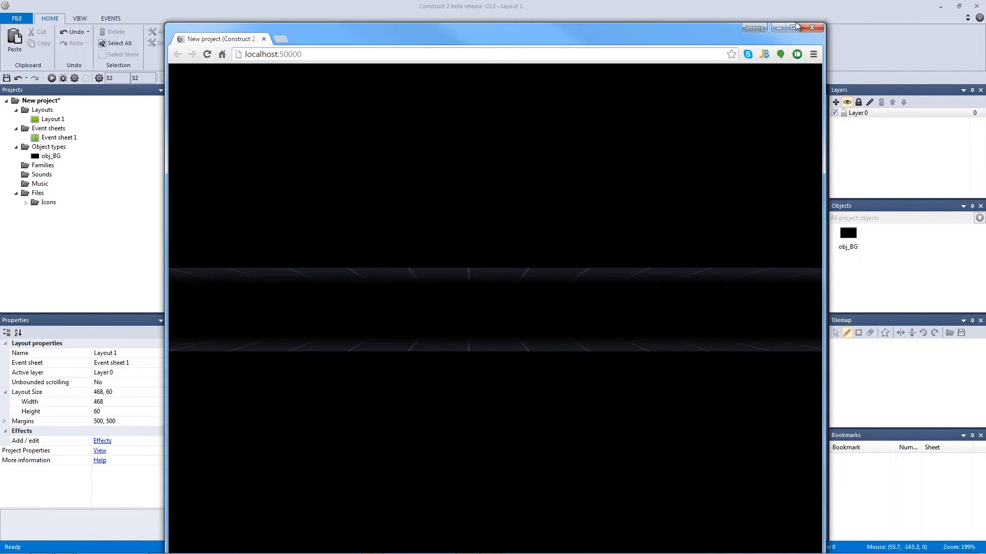
click(811, 27)
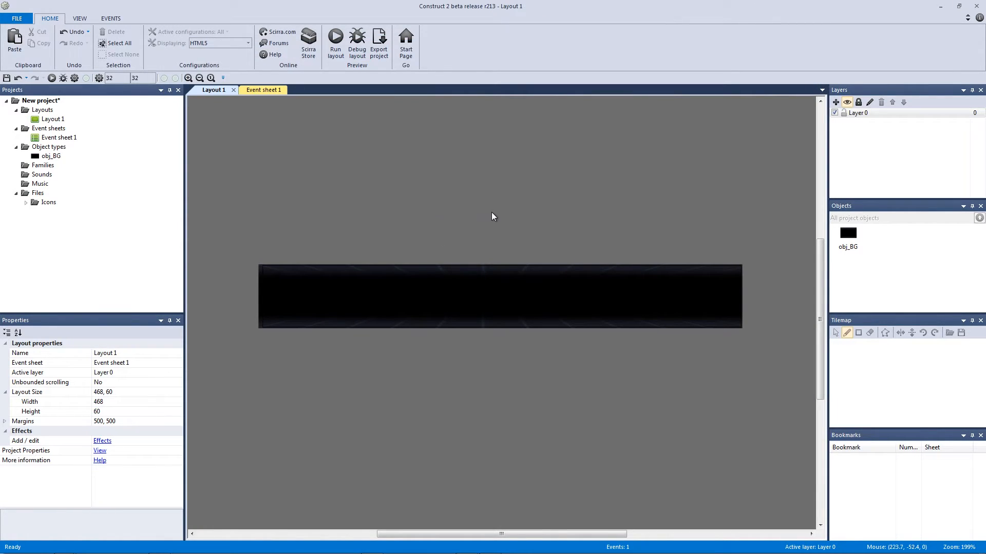
Insert a second Sprite object in the empty area just above the banner.
double_click(491, 212)
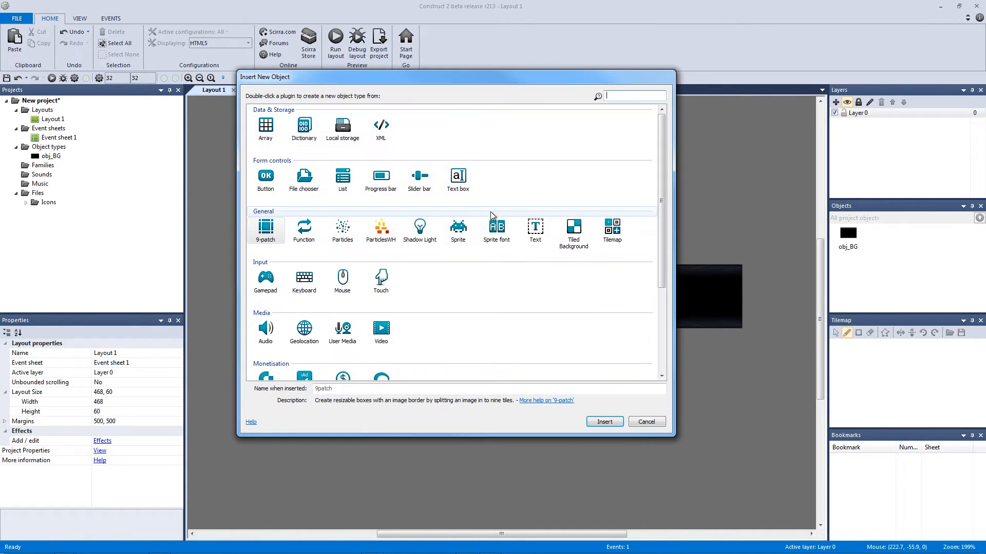
double_click(458, 228)
click(429, 225)
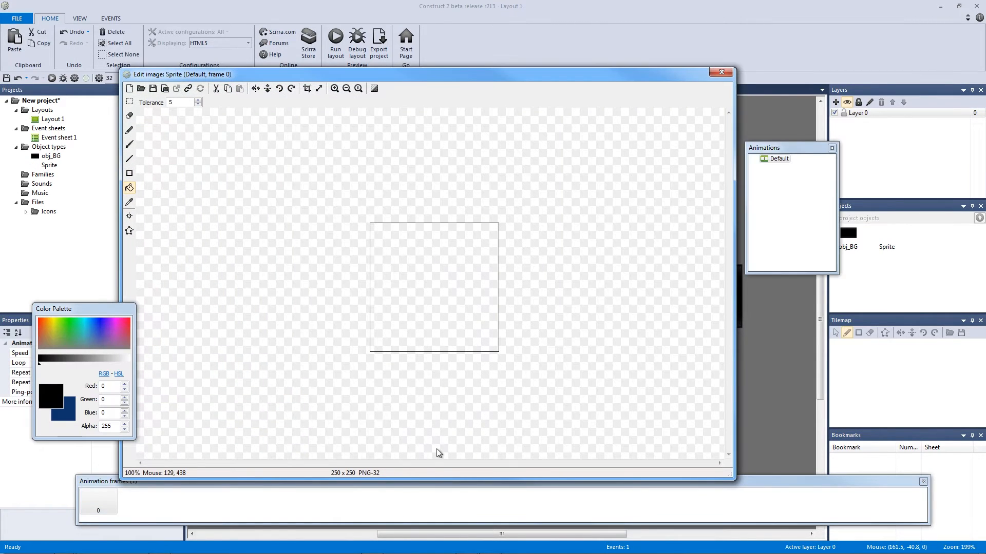
Import the pieces image as a sprite strip into the new sprite's animation frames.
right_click(294, 502)
mouse_move(337, 470)
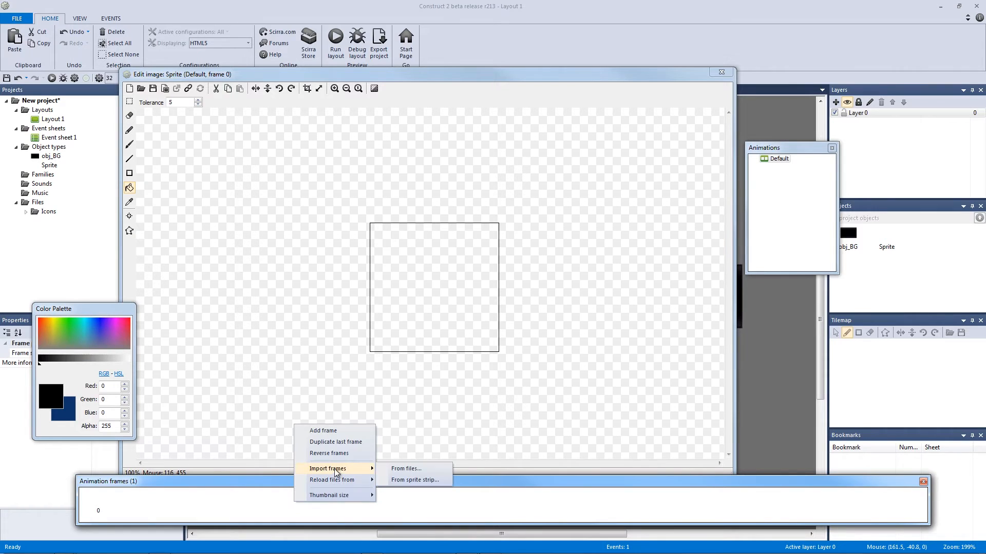
click(409, 482)
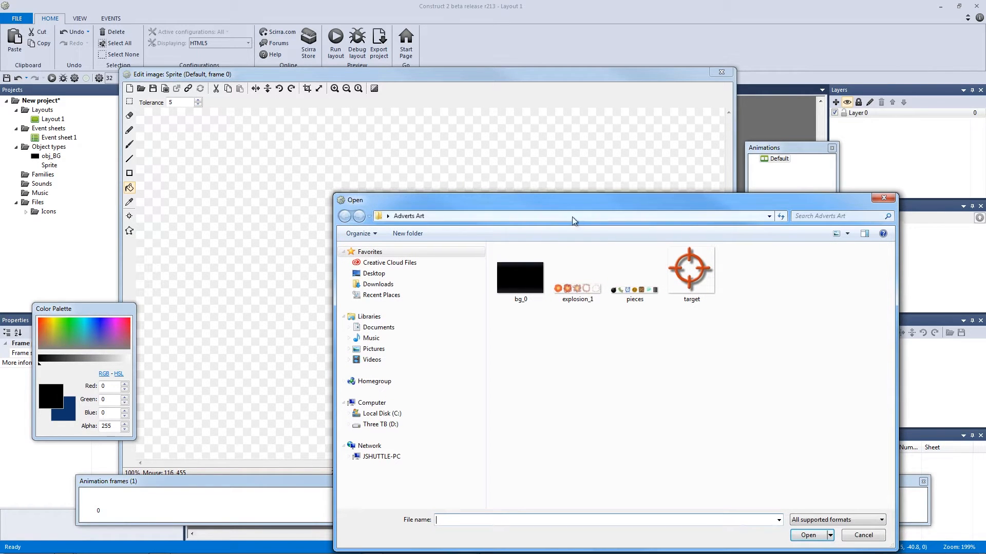
drag(513, 204, 405, 174)
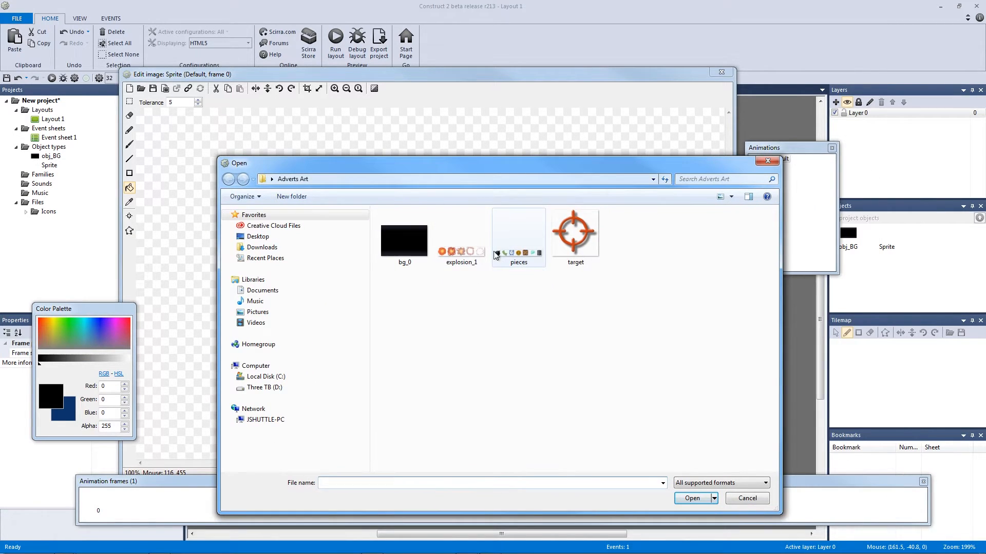
double_click(512, 256)
drag(511, 454, 614, 212)
click(609, 295)
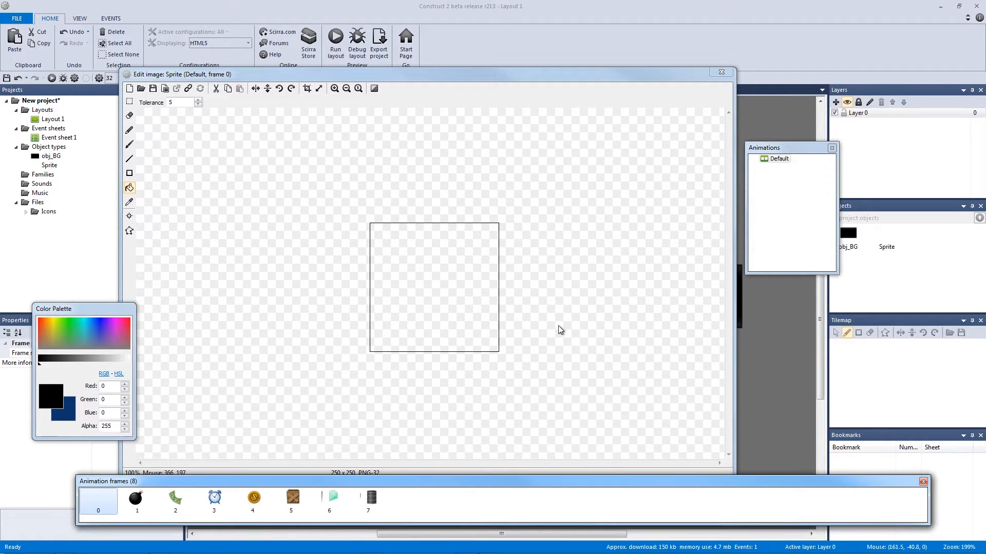
Examine the imported animation frames one by one to see how each piece was cut.
click(135, 506)
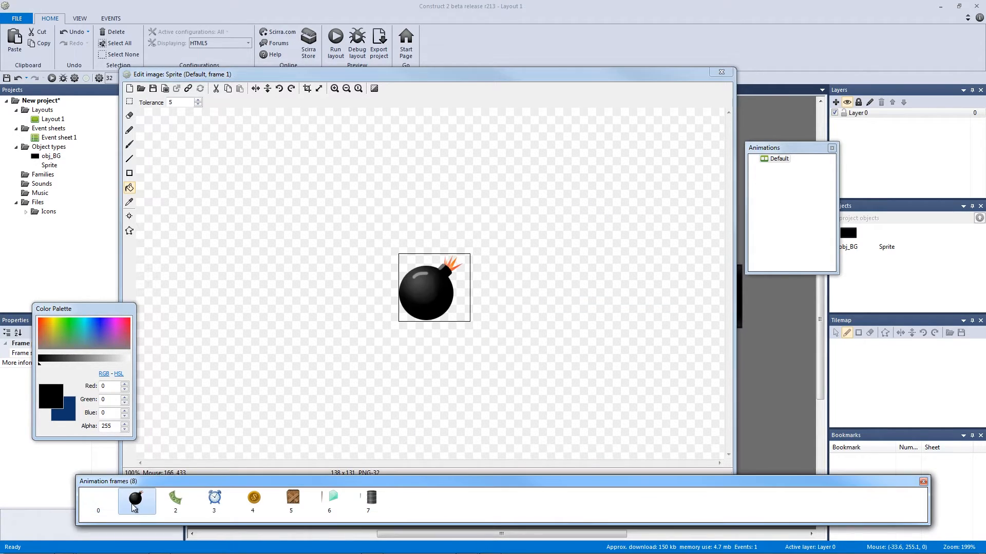
click(171, 500)
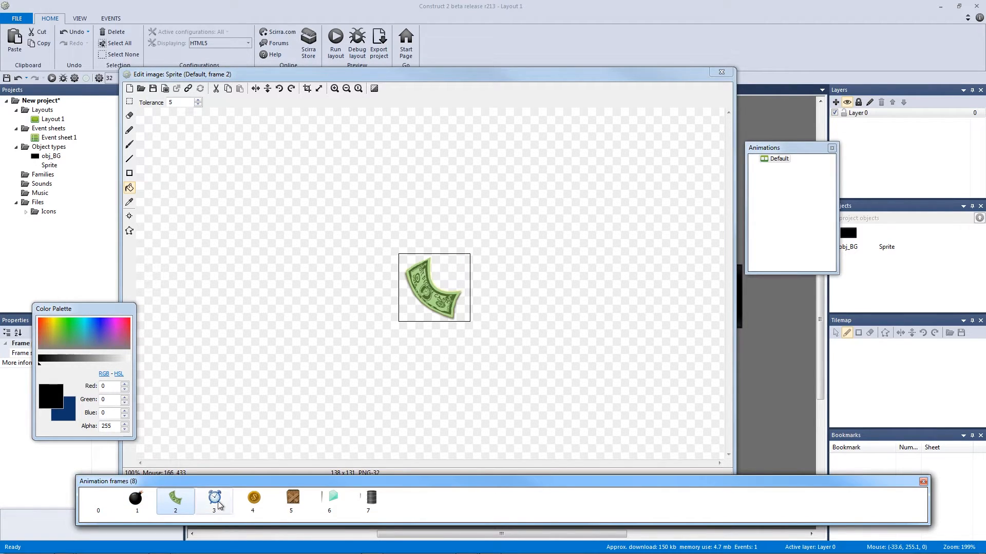
click(216, 503)
click(174, 501)
click(215, 503)
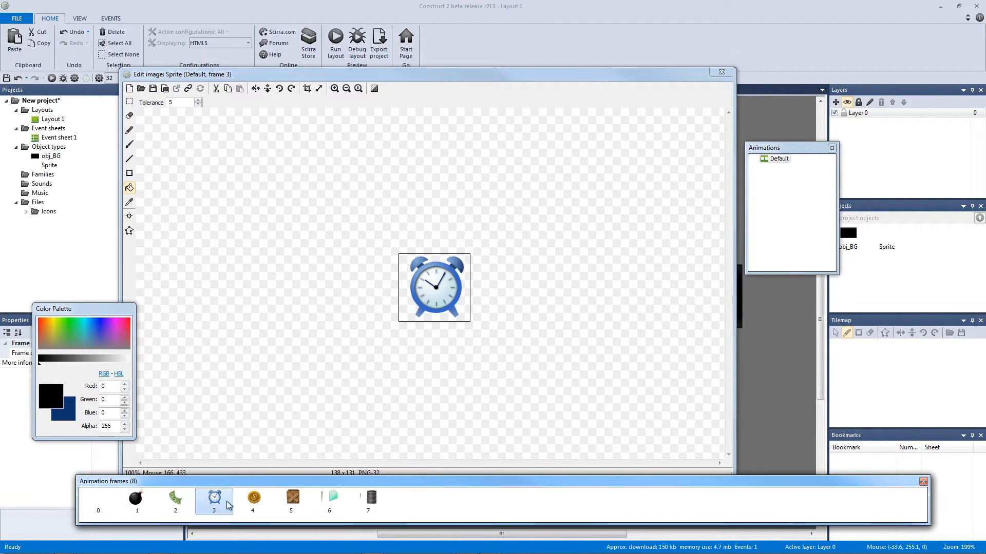
click(251, 502)
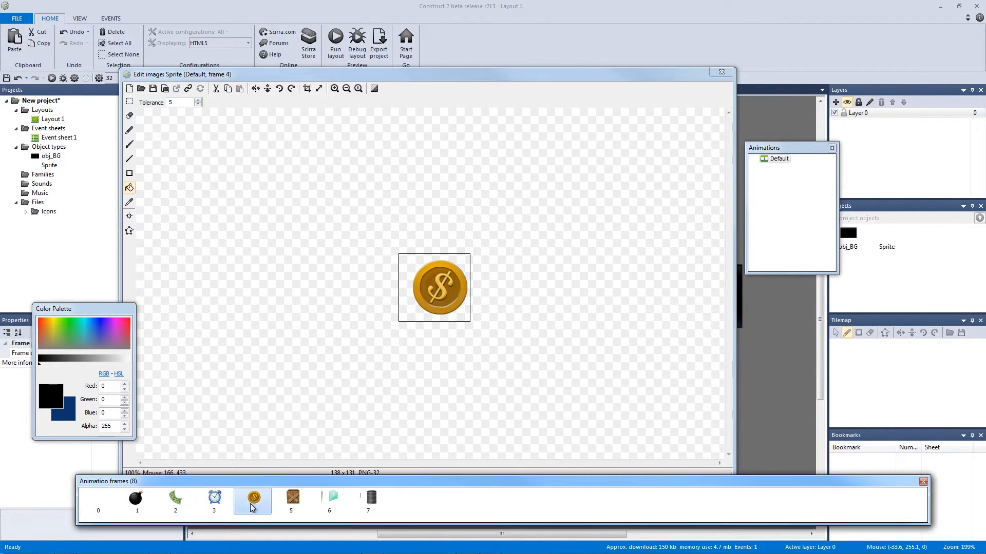
click(293, 504)
click(321, 501)
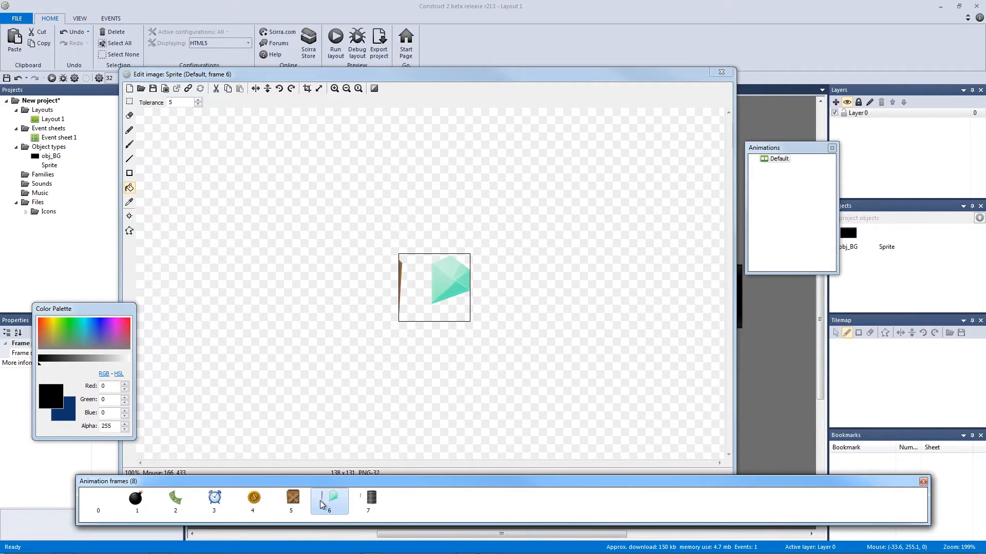
click(369, 500)
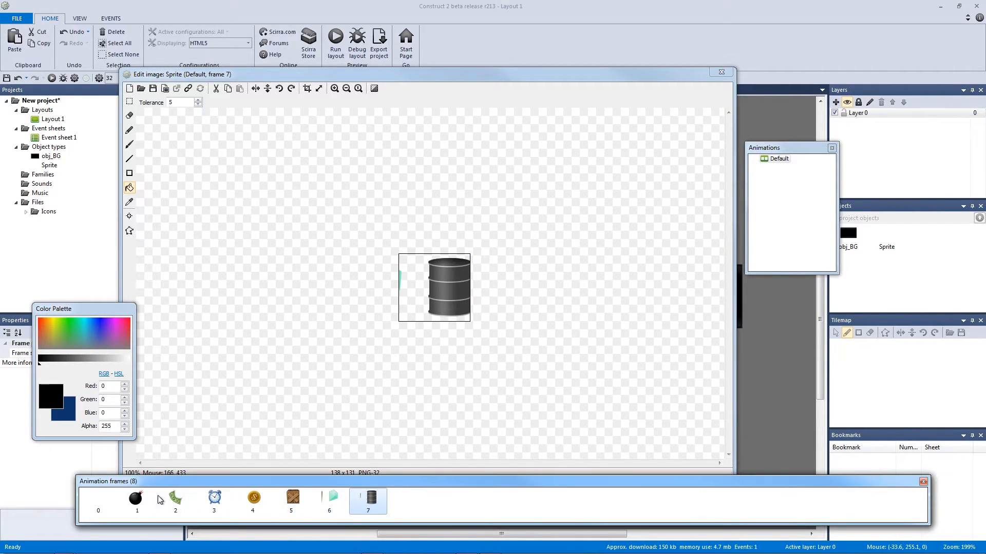
Delete the empty frame 0 from the pieces animation and close the image editor.
click(104, 500)
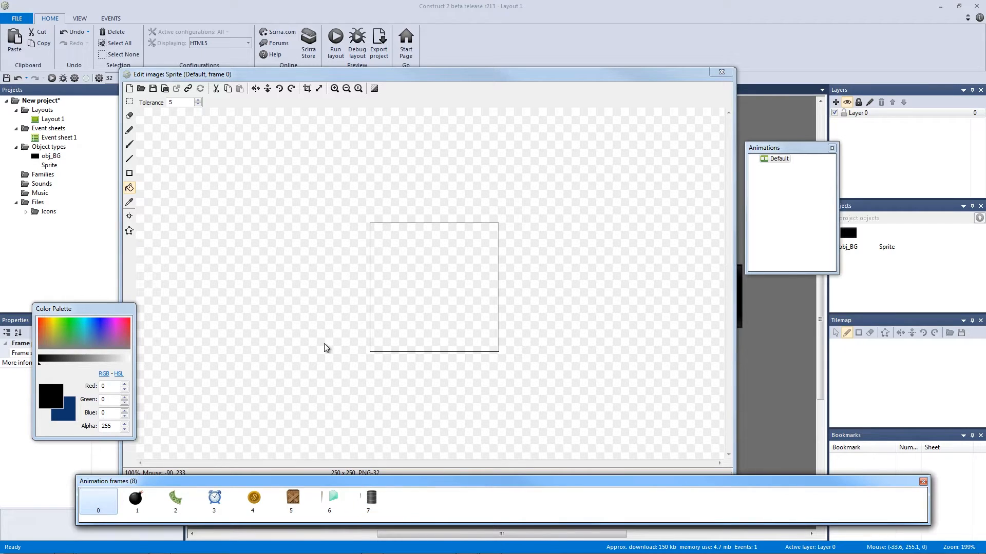
key(Delete)
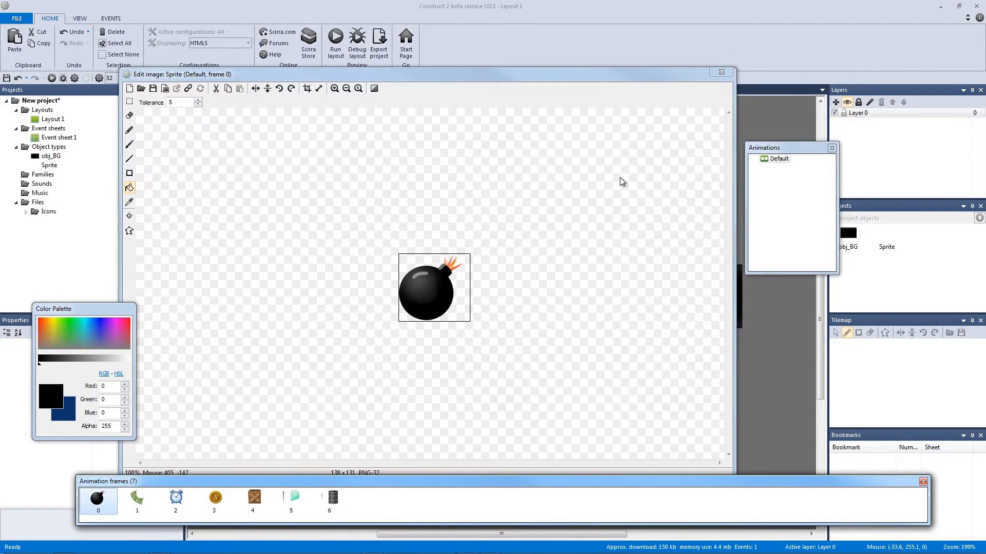
click(719, 73)
Rename the bomb sprite to obj_Pieces and move it off the layout, above the right end of the banner.
drag(436, 234, 485, 300)
click(149, 353)
text(obj_Pieces)
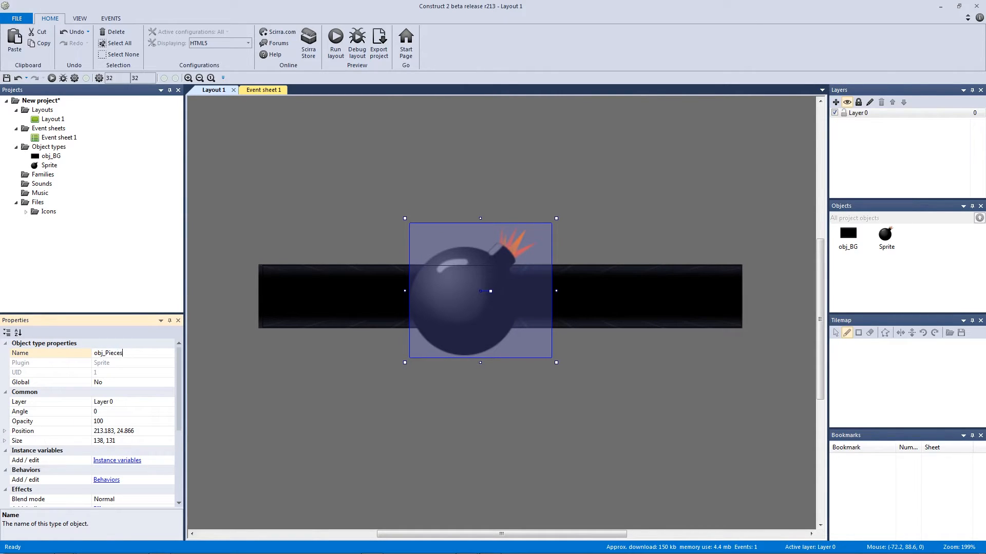
key(Return)
drag(422, 332, 699, 203)
click(506, 228)
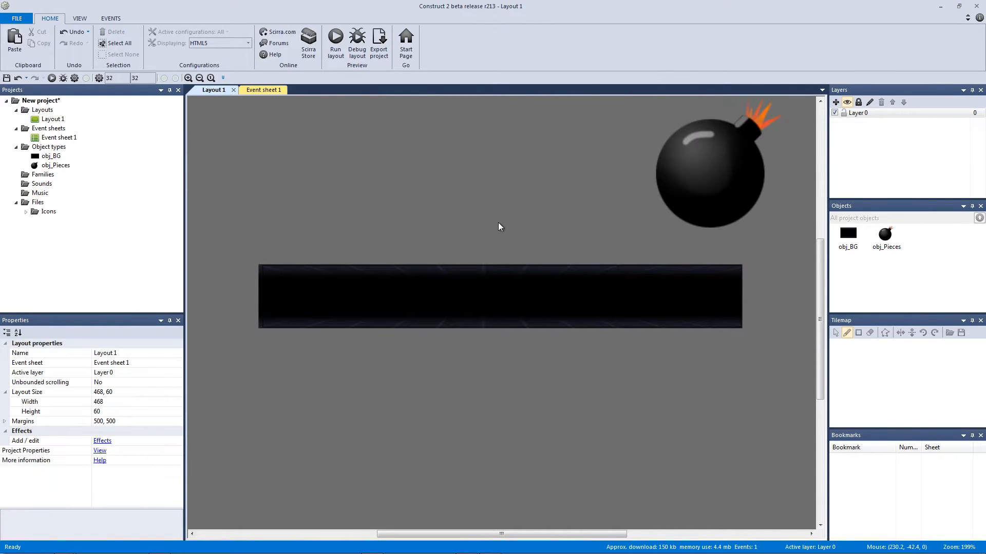
Insert a third Sprite object just above the banner and load the target image into it.
double_click(481, 222)
double_click(461, 241)
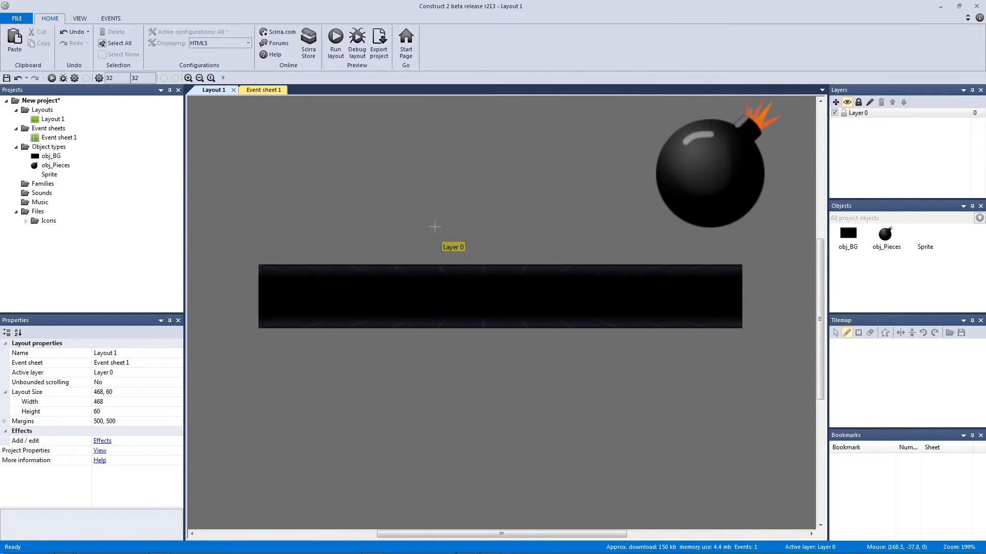
click(433, 224)
click(140, 88)
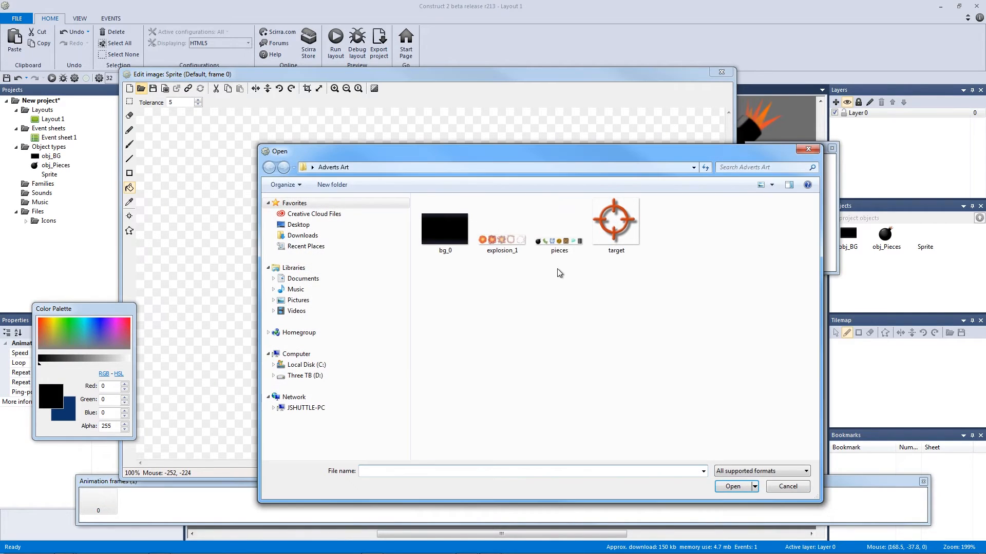
double_click(611, 226)
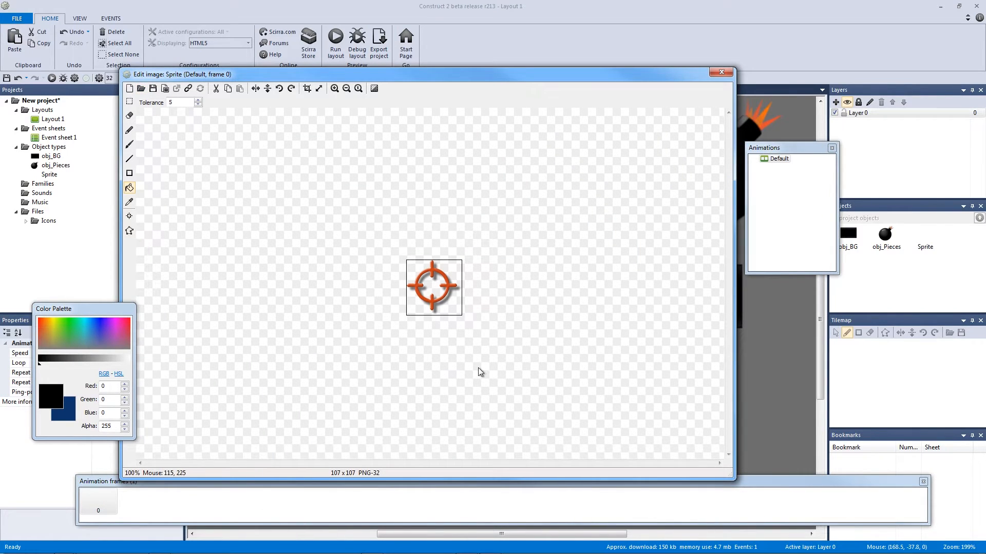
Shift the whole crosshair image 3 pixels right and 4 pixels down to centre it in its frame, and close the image editor.
ctrl+scroll(460, 301, up, 4)
ctrl+scroll(460, 300, down, 2)
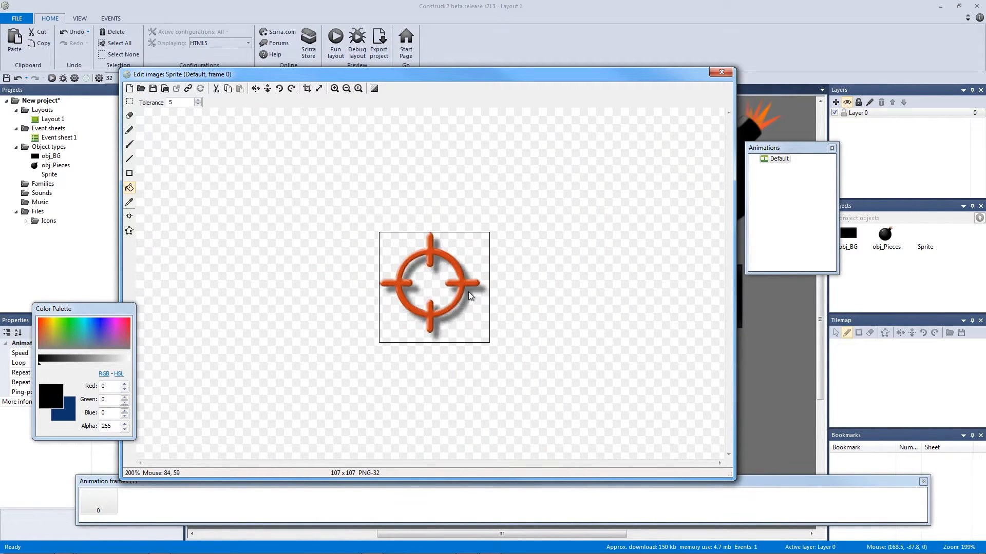
click(129, 104)
drag(335, 225, 604, 429)
drag(441, 294, 445, 298)
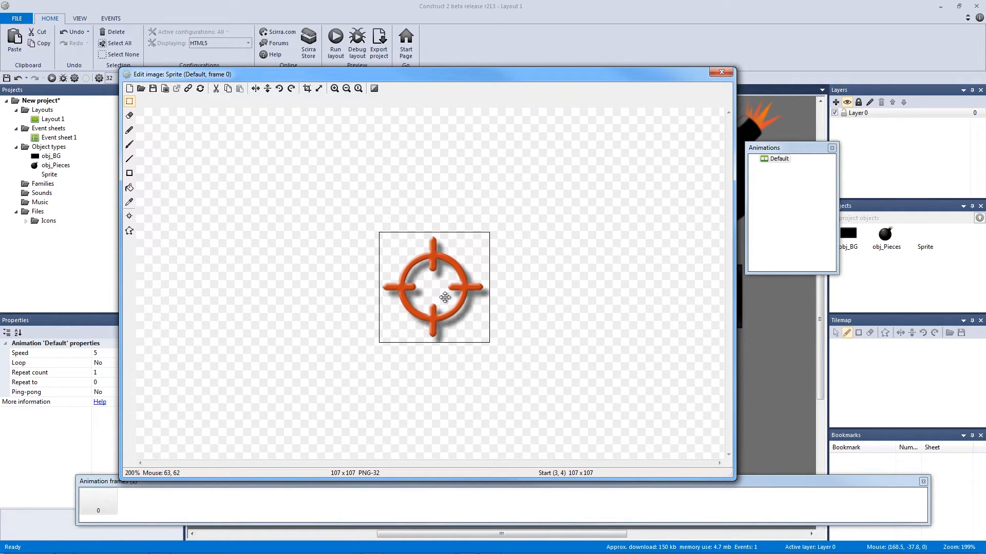
click(555, 318)
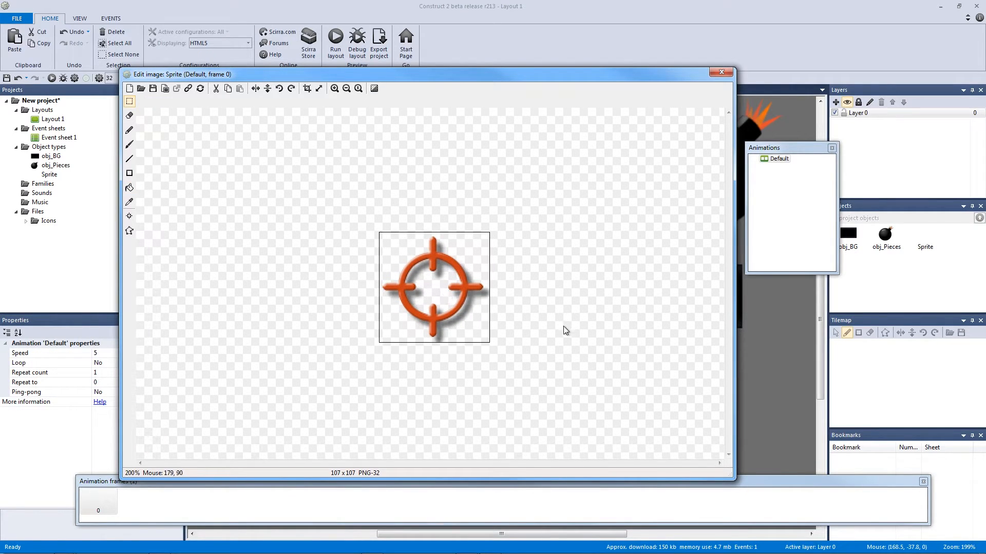
click(719, 73)
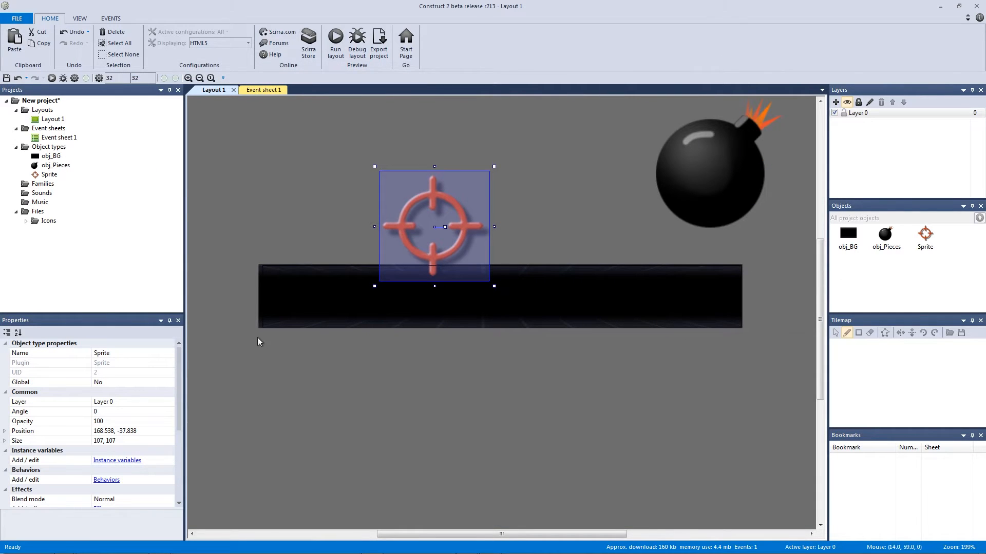
Rename the crosshair sprite to obj_Mouse.
click(157, 356)
text(obj_Mouse)
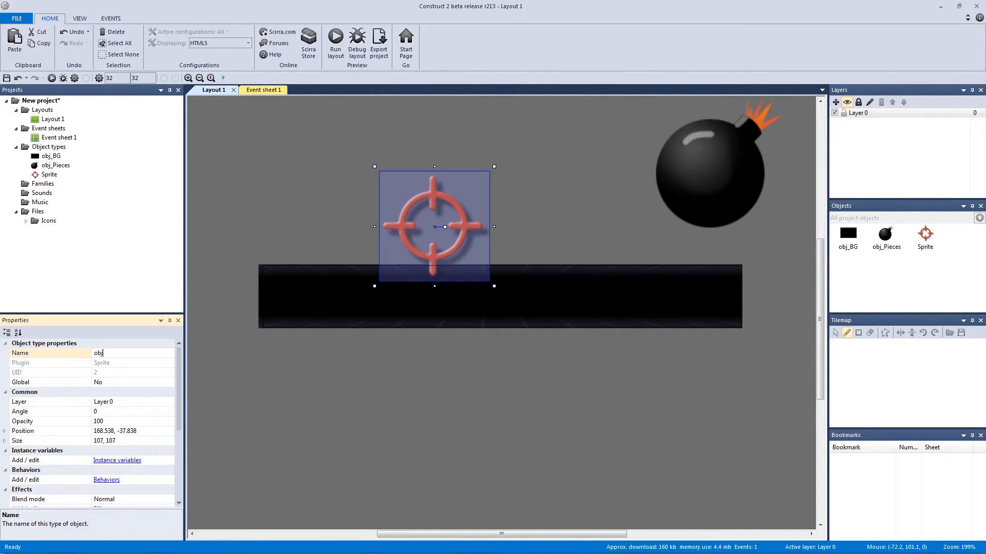
key(Return)
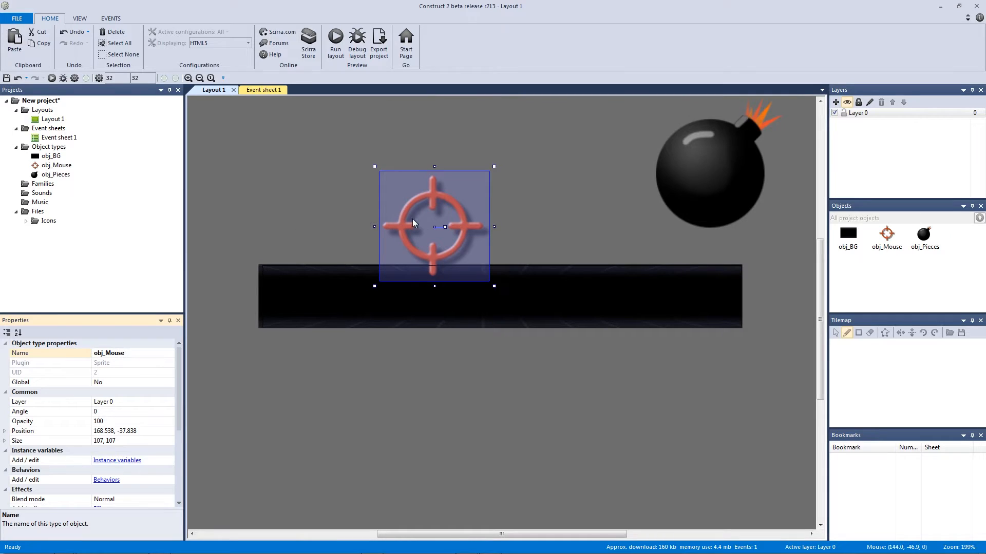
Resize the crosshair sprite to 32 x 32 and place it near the middle of the banner.
drag(424, 224, 387, 193)
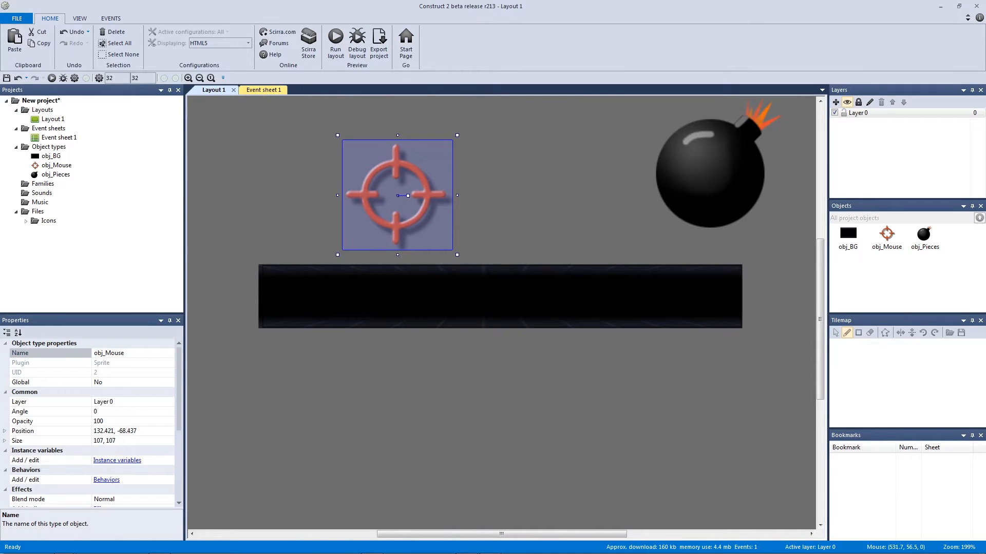
key(ctrl+z)
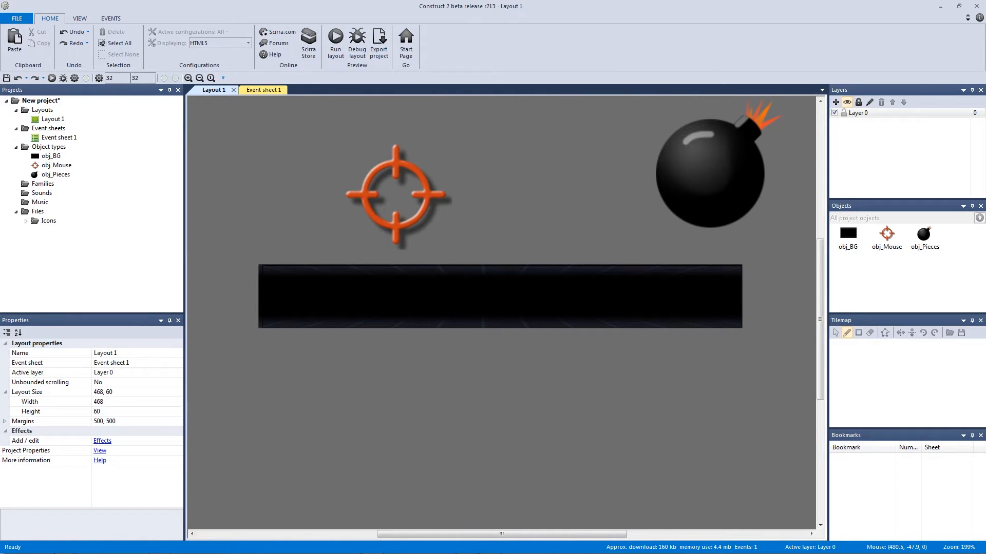
click(376, 222)
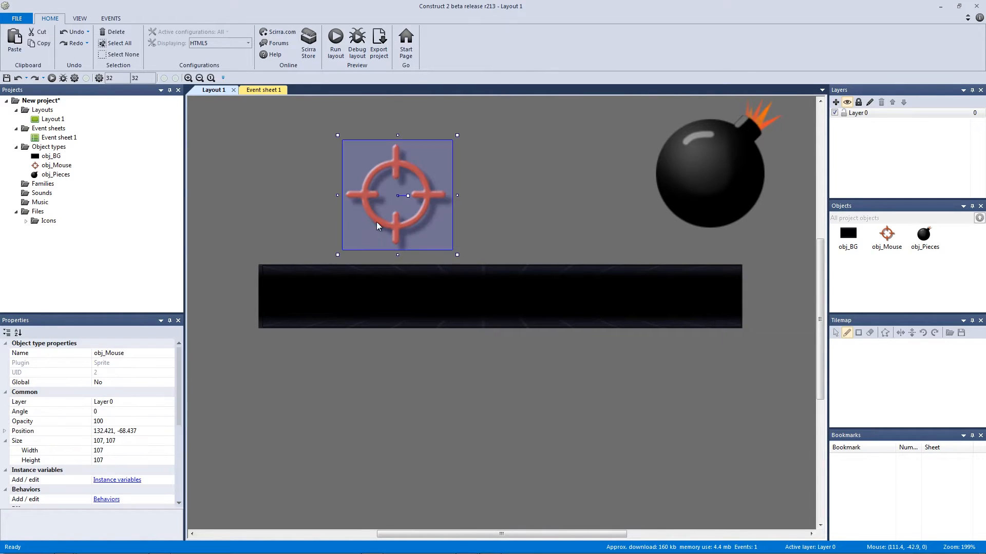
click(10, 443)
click(123, 460)
click(126, 450)
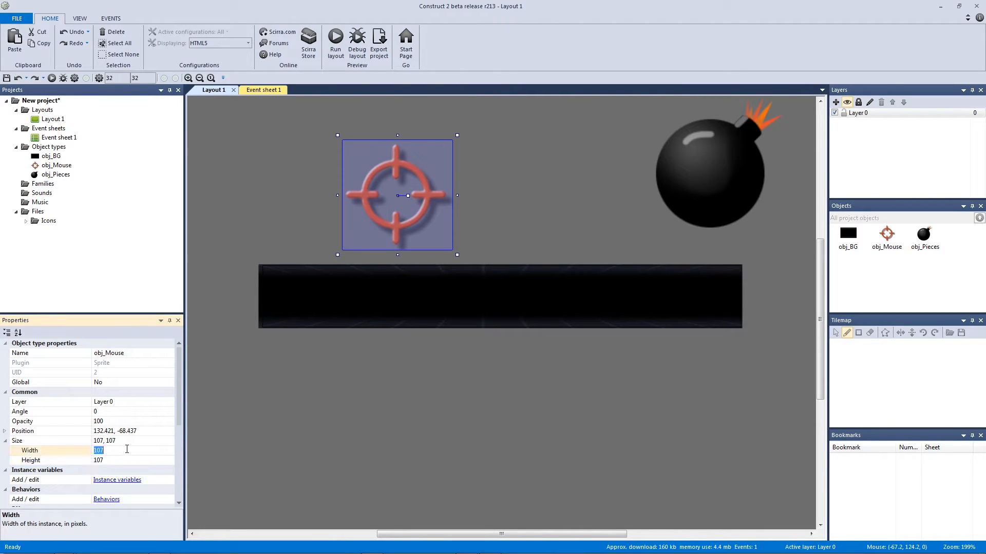
text(32)
key(Tab)
text(32)
key(Return)
drag(391, 205, 496, 301)
click(458, 214)
Resize the bomb sprite to 32 x 32 and place it above the right half of the banner.
drag(681, 177, 469, 196)
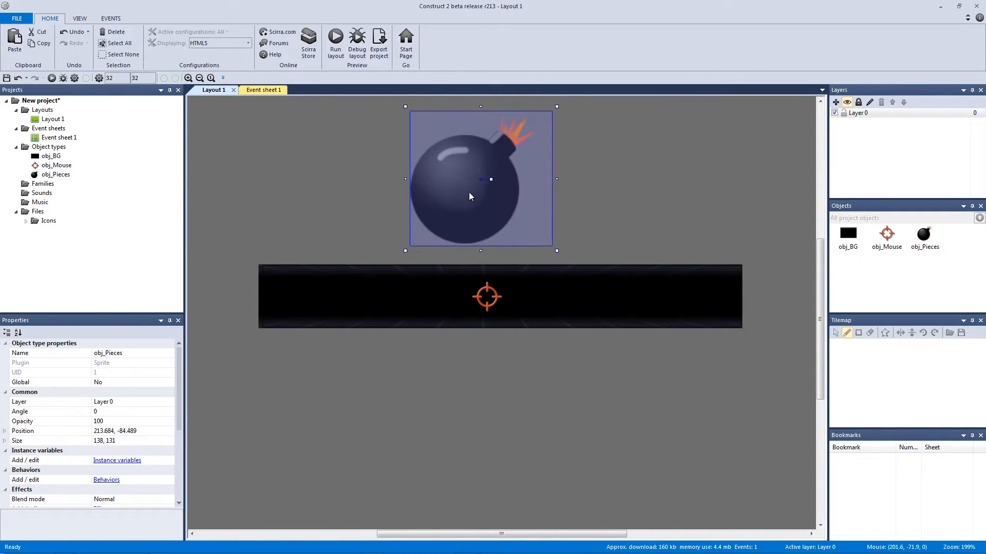
click(5, 441)
click(156, 449)
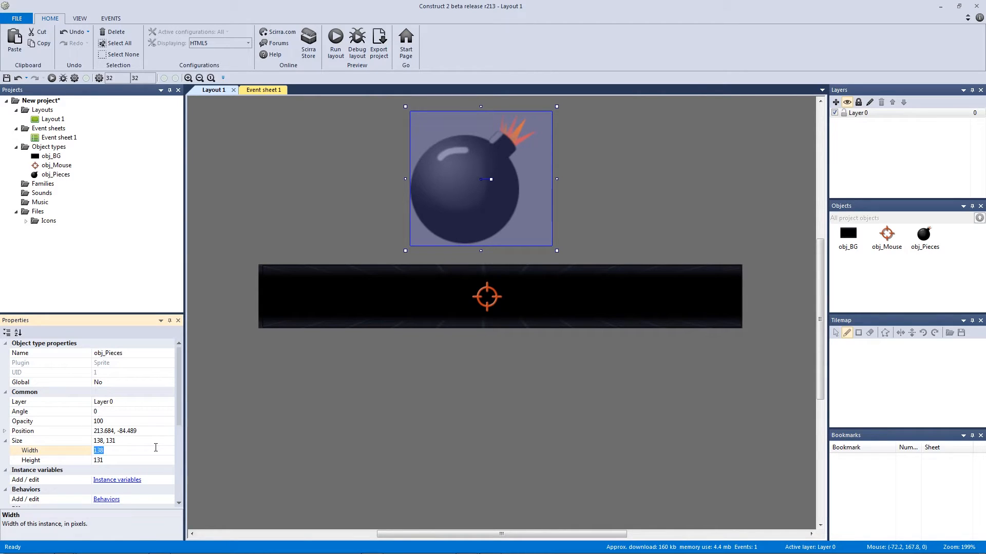
text(32)
key(Tab)
text(32)
key(Return)
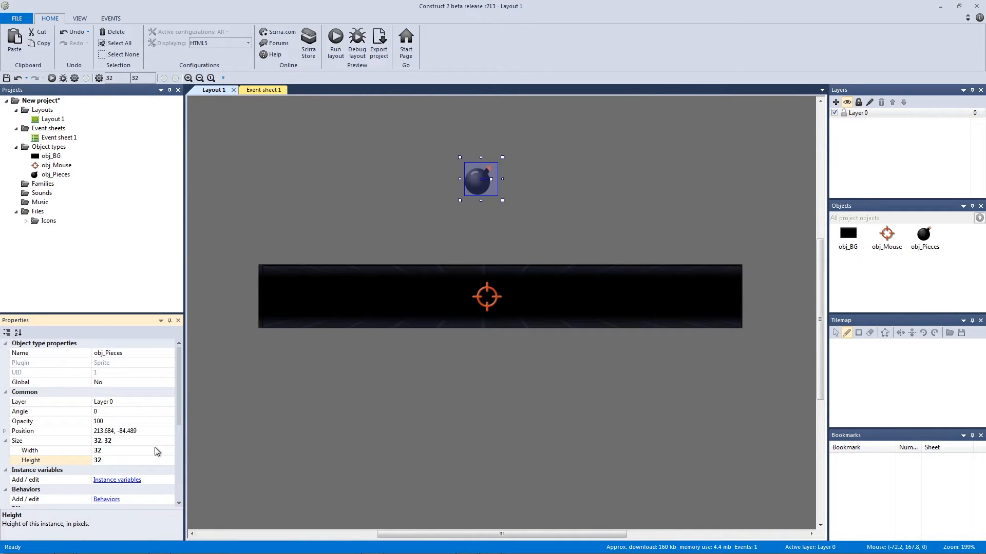
click(302, 230)
drag(492, 177, 583, 211)
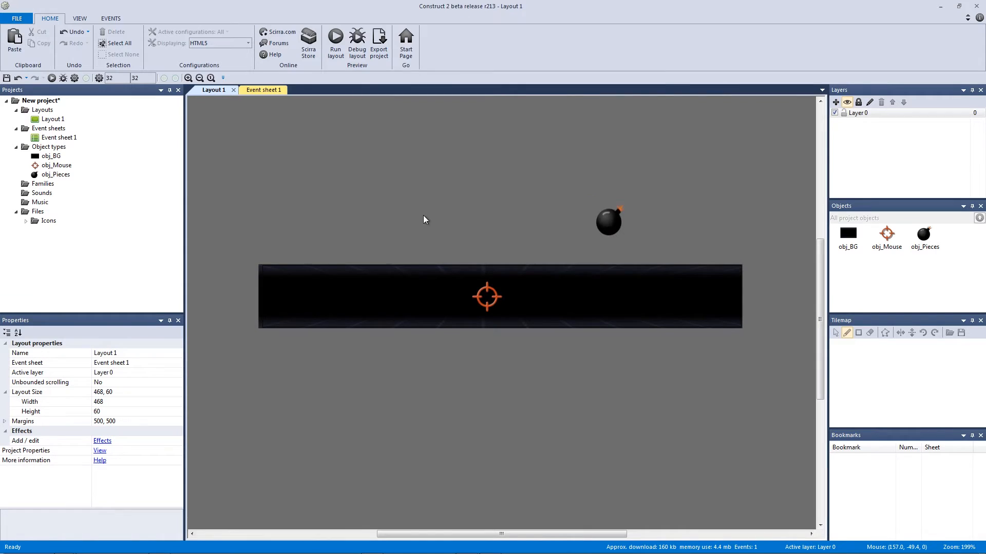
Insert a Mouse object and give the On start of layout event a Set cursor from sprite action using obj_Mouse.
double_click(424, 219)
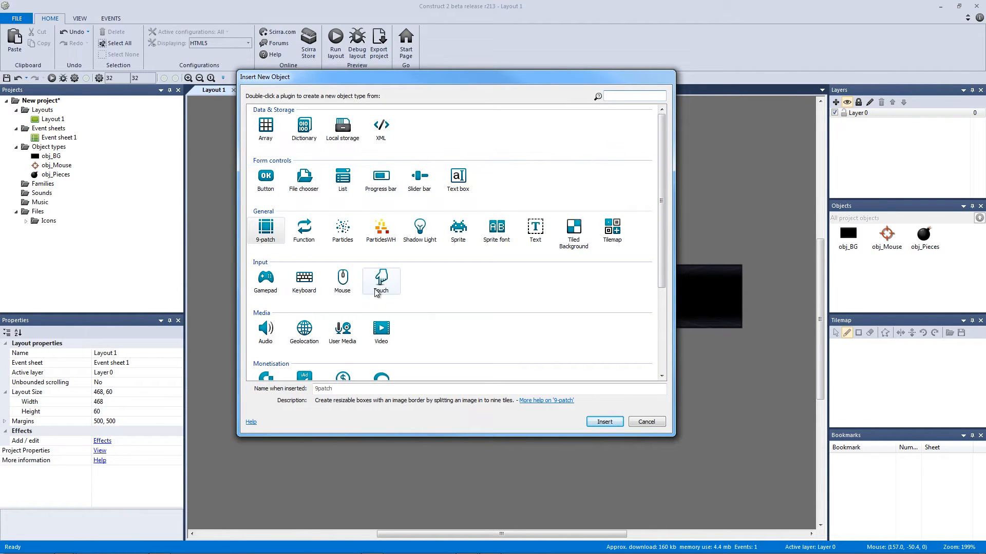
double_click(342, 279)
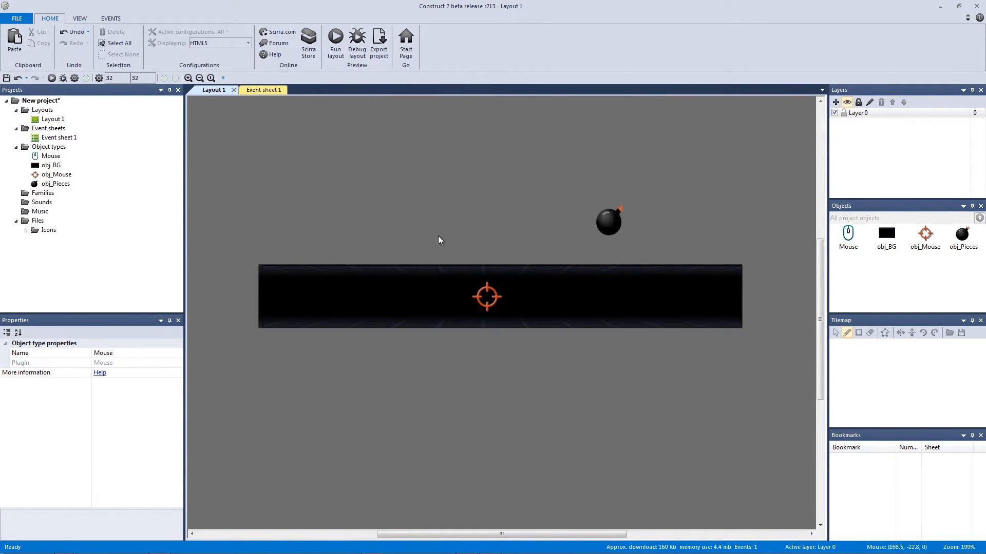
click(266, 92)
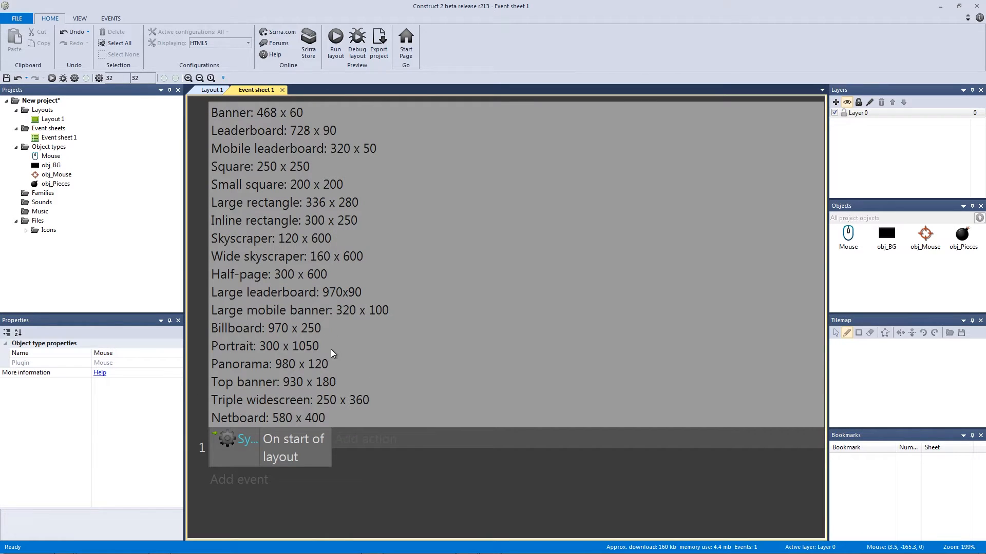
click(364, 441)
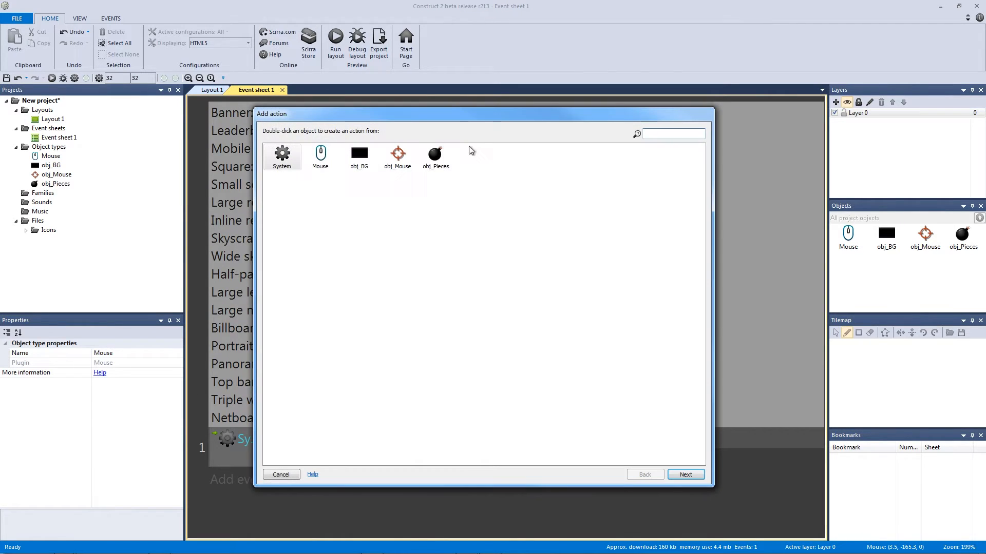
click(317, 168)
double_click(317, 167)
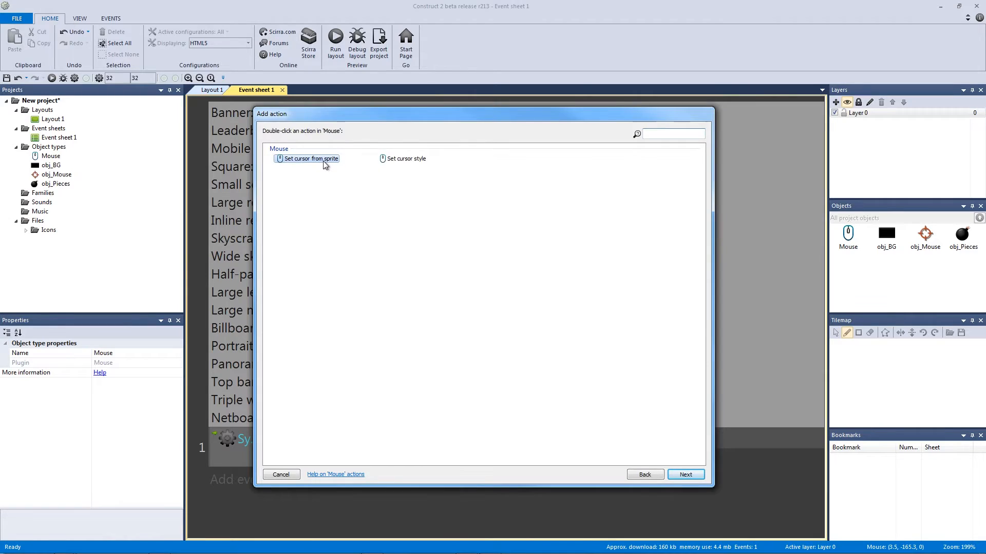
double_click(323, 160)
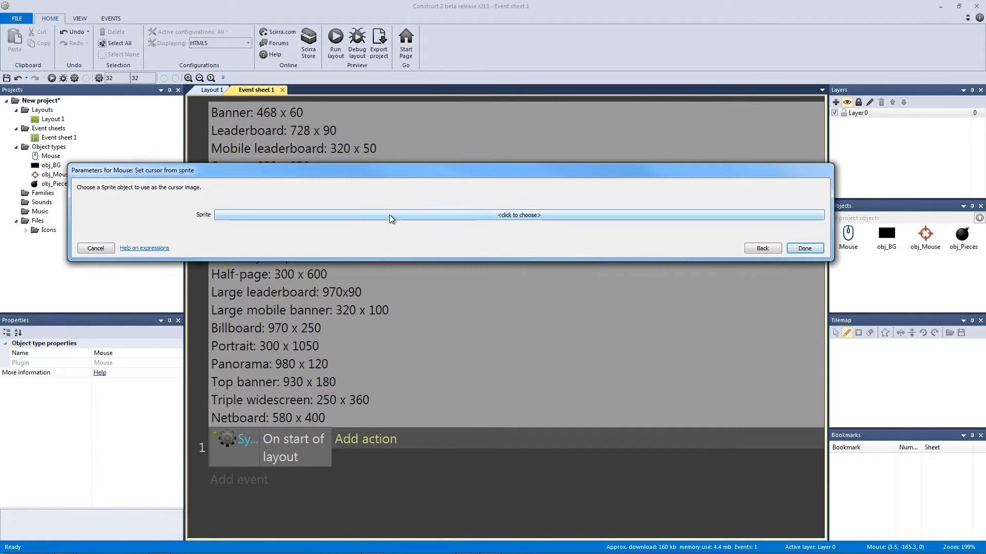
click(390, 219)
double_click(459, 227)
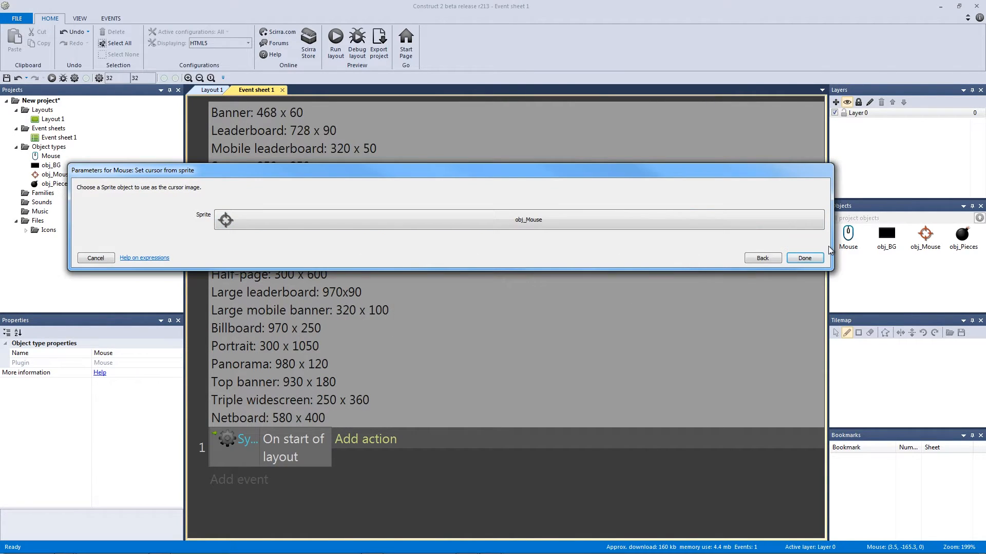
click(812, 257)
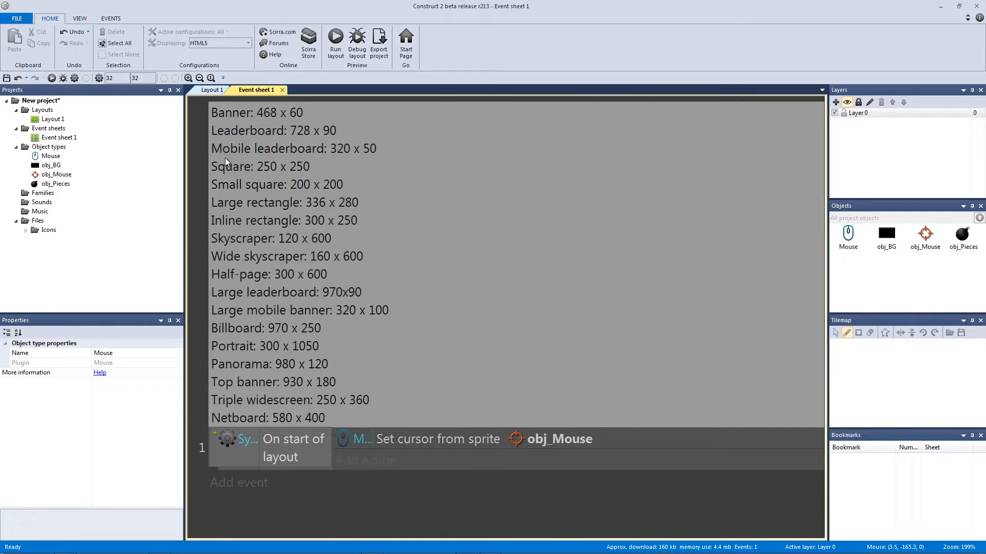
Run the layout in the browser to test the crosshair cursor at full window size, and close the preview.
click(212, 90)
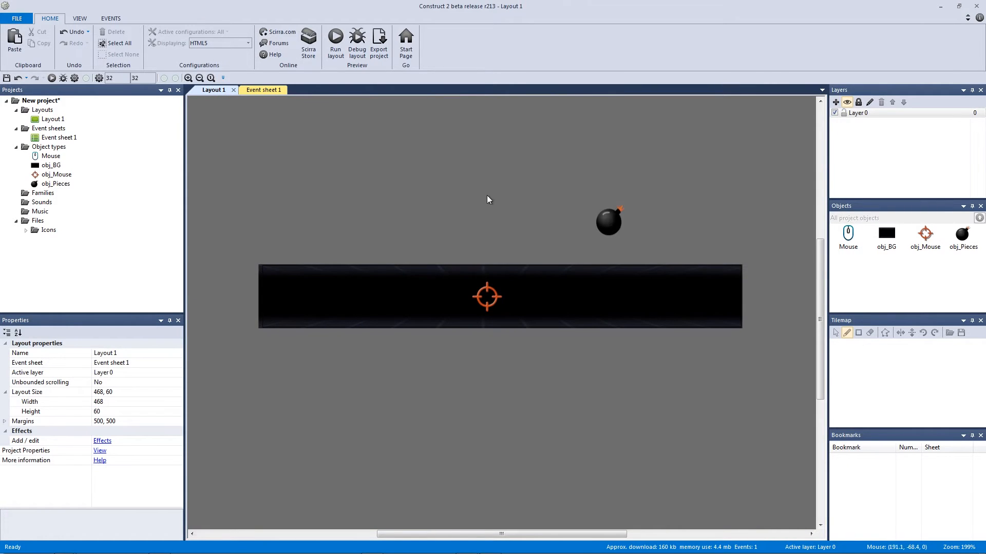
key(ctrl+s)
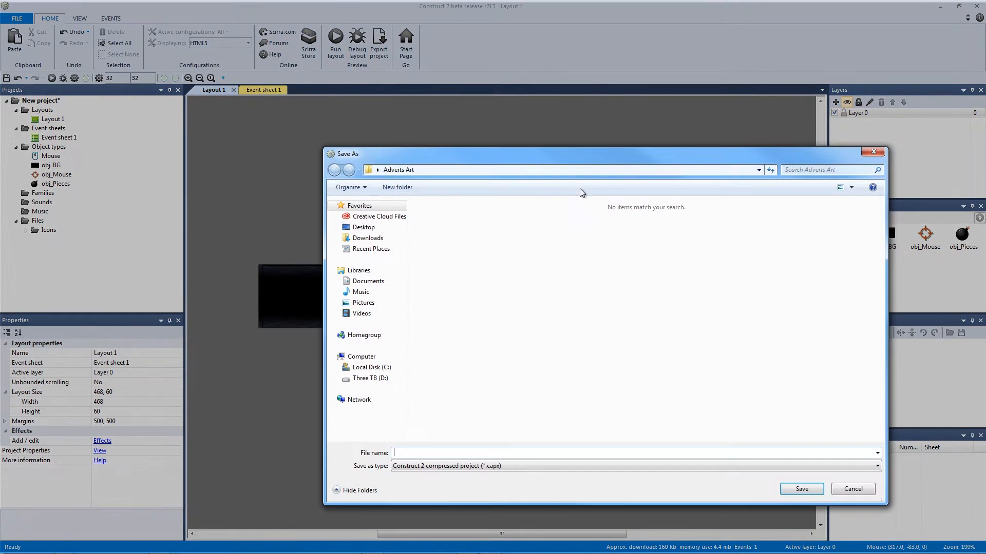
click(852, 488)
click(335, 41)
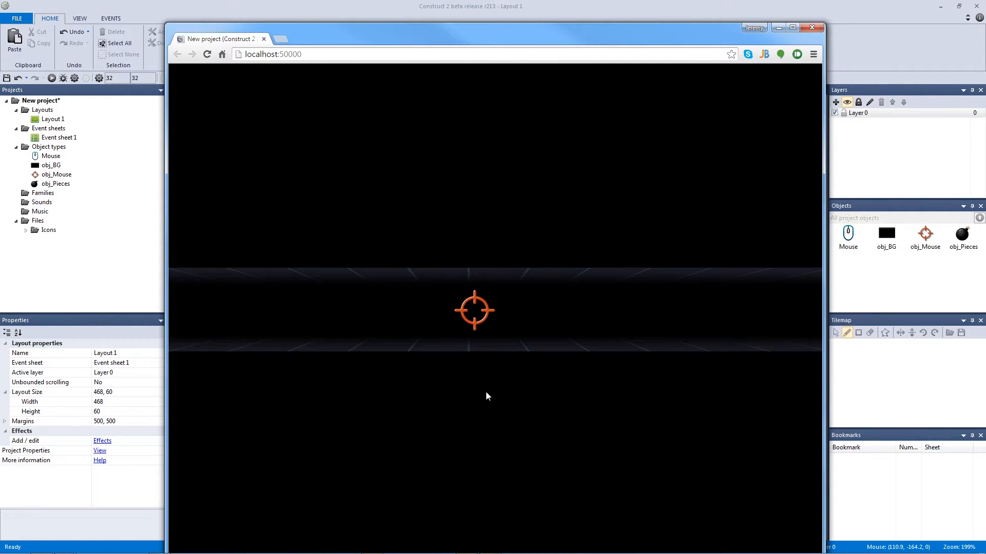
double_click(393, 34)
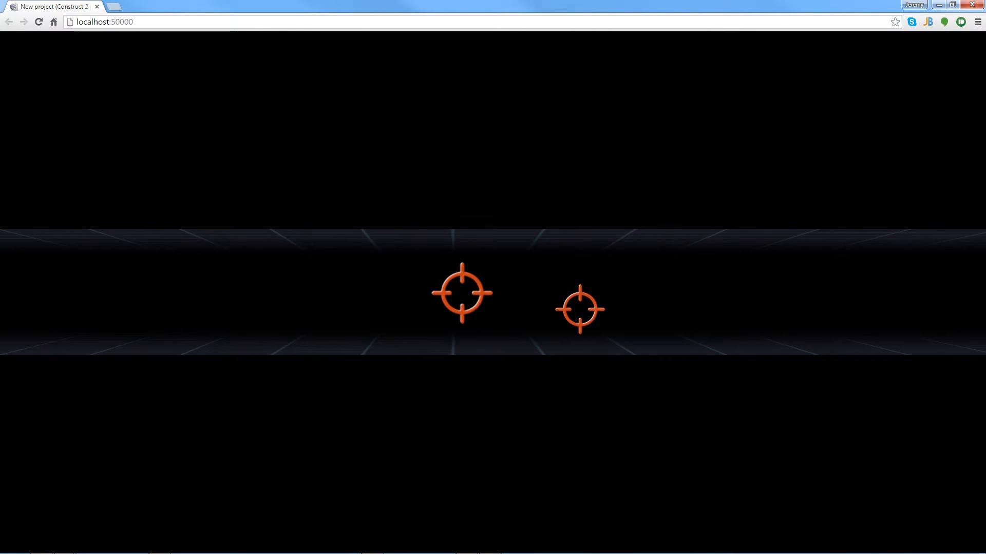
click(969, 6)
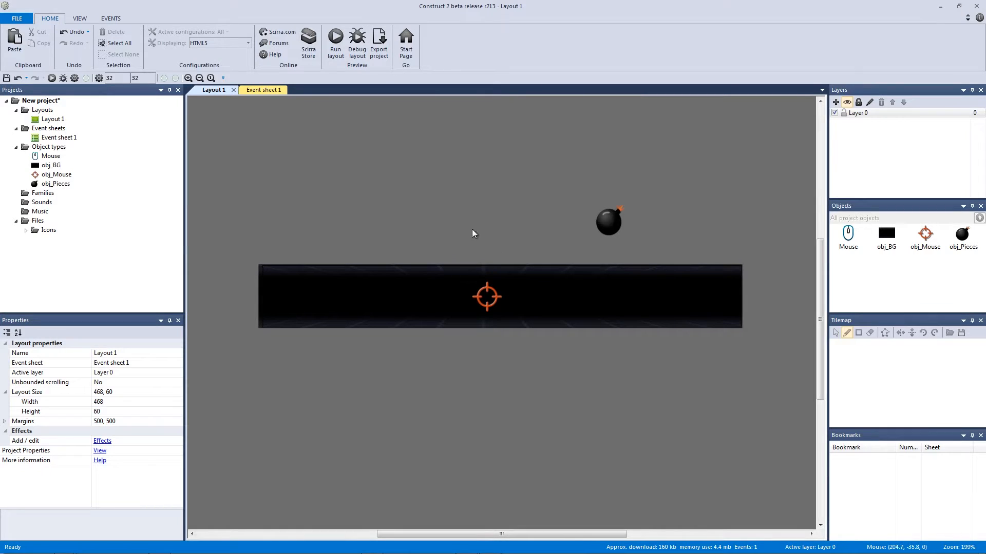
Move the crosshair sprite off the layout beyond the banner's upper-left corner and add the Destroy outside layout behavior to it.
drag(486, 302, 240, 210)
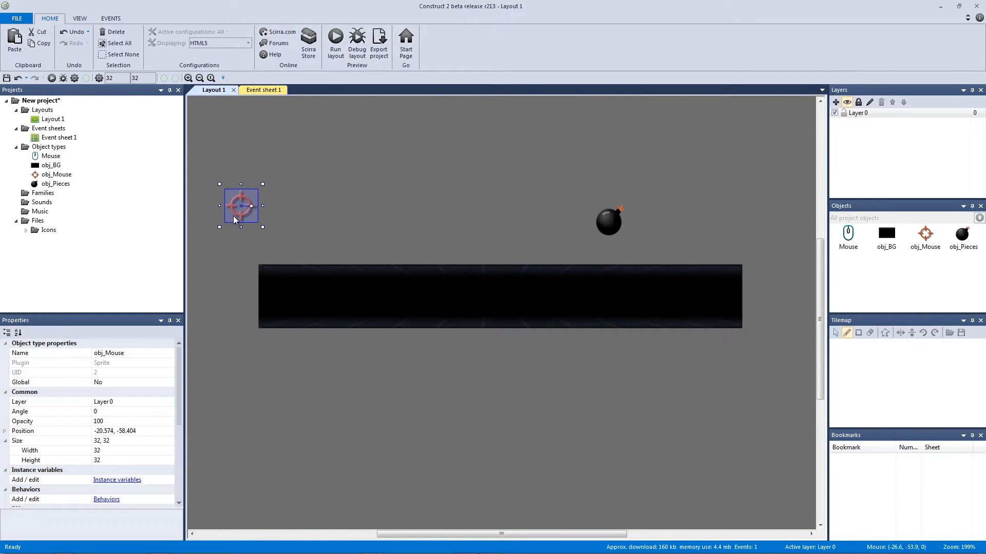
click(106, 499)
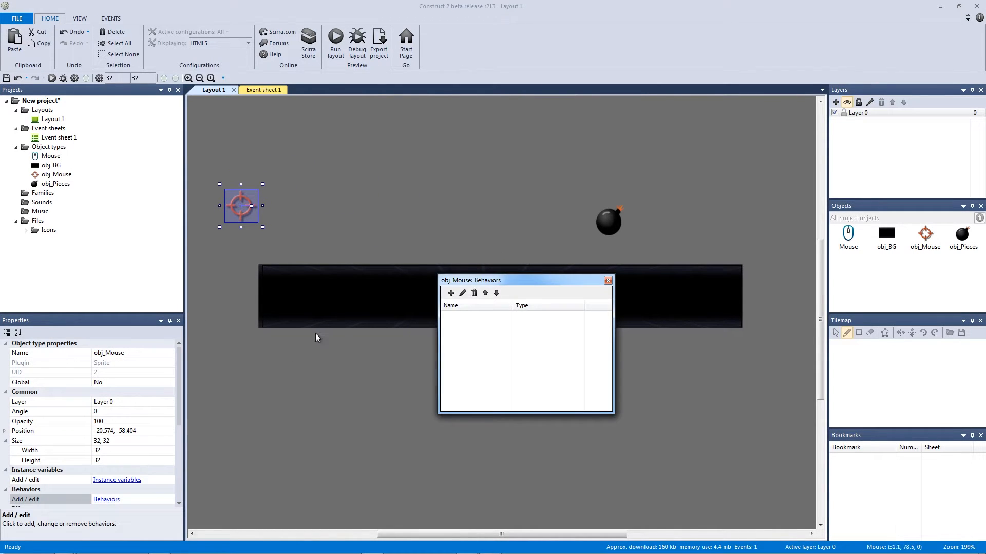
click(448, 294)
text(des)
double_click(353, 229)
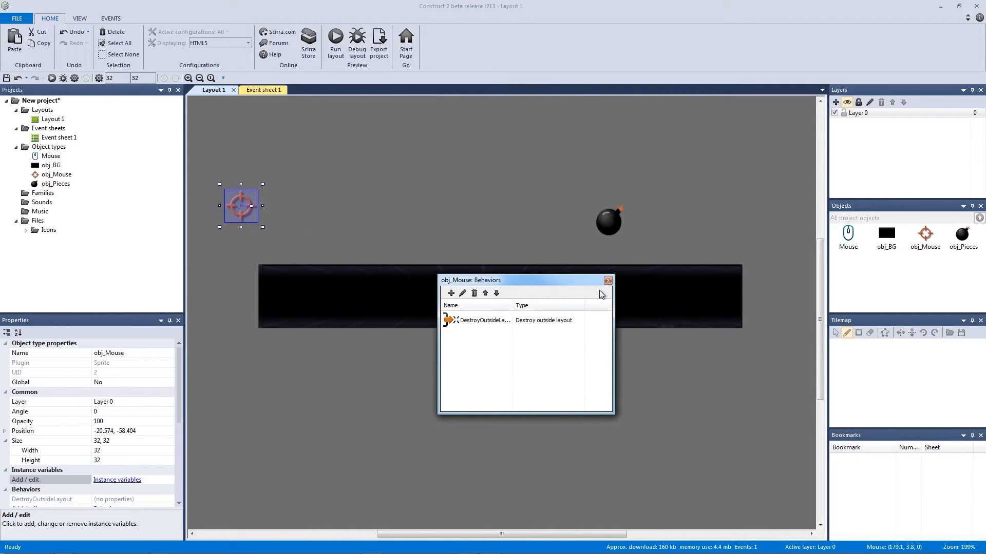
click(607, 280)
click(300, 209)
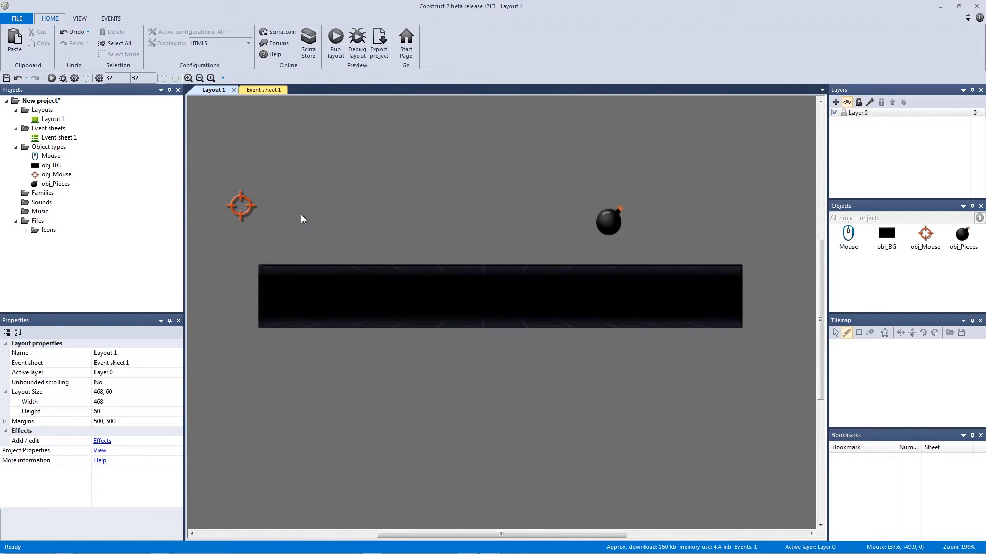
Move the bomb sprite off the layout, directly above the crosshair sprite.
click(255, 90)
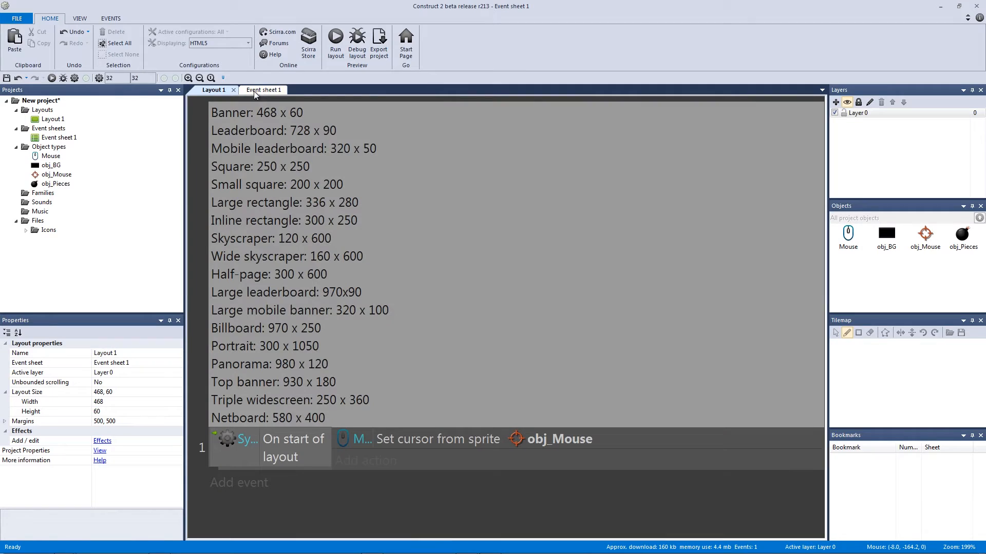
click(208, 91)
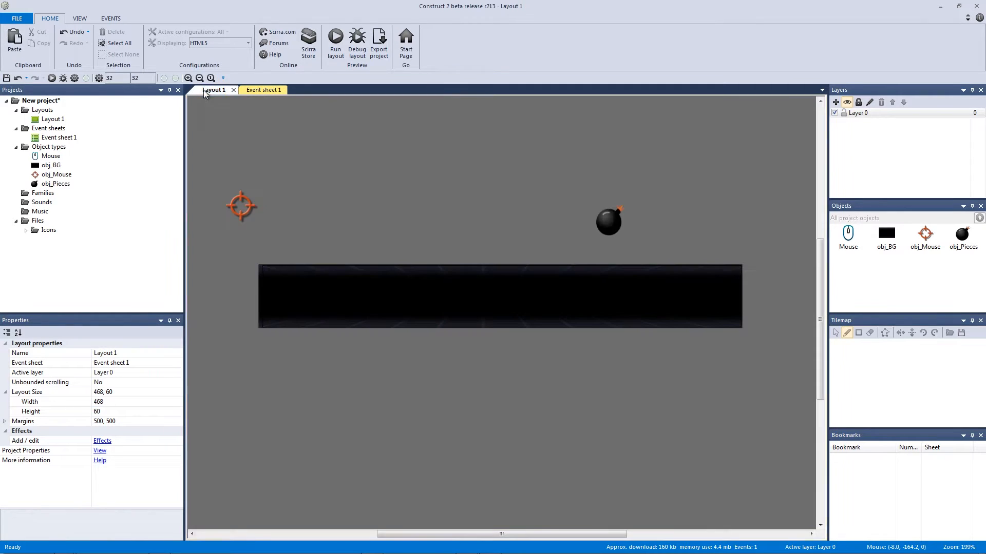
drag(597, 224, 280, 210)
click(377, 219)
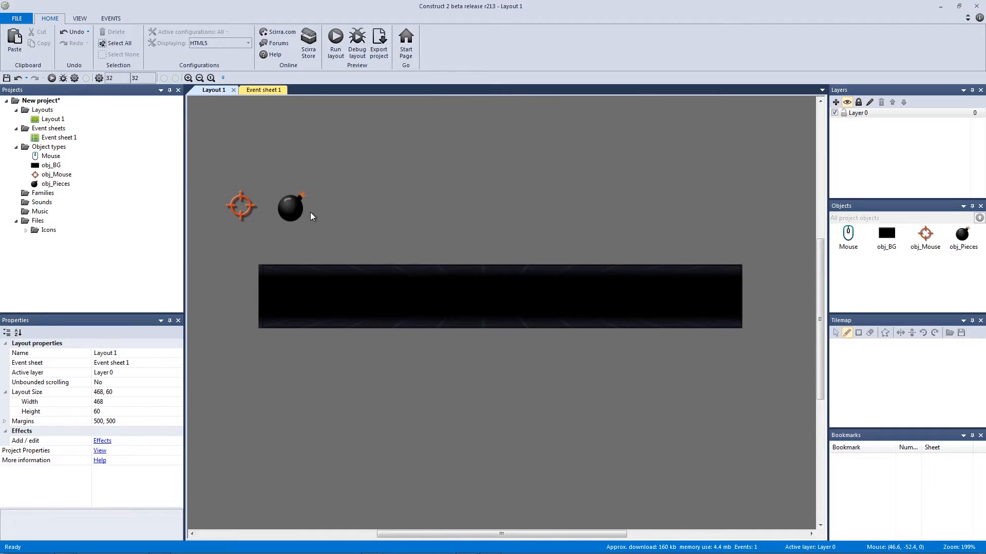
drag(310, 213, 237, 156)
click(313, 197)
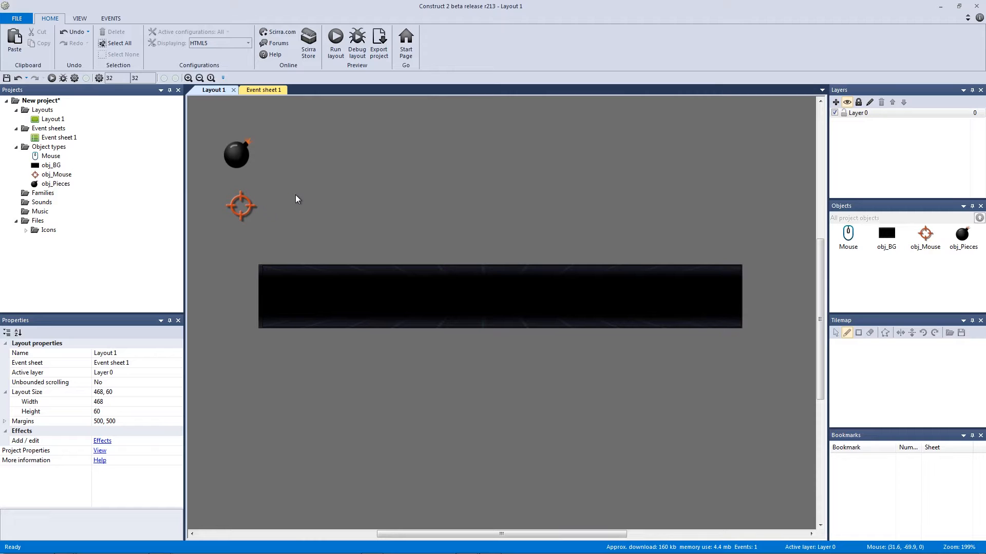
Open the obj_Pieces animation frames for editing and erase the badly cut crate image from frame 4.
double_click(235, 157)
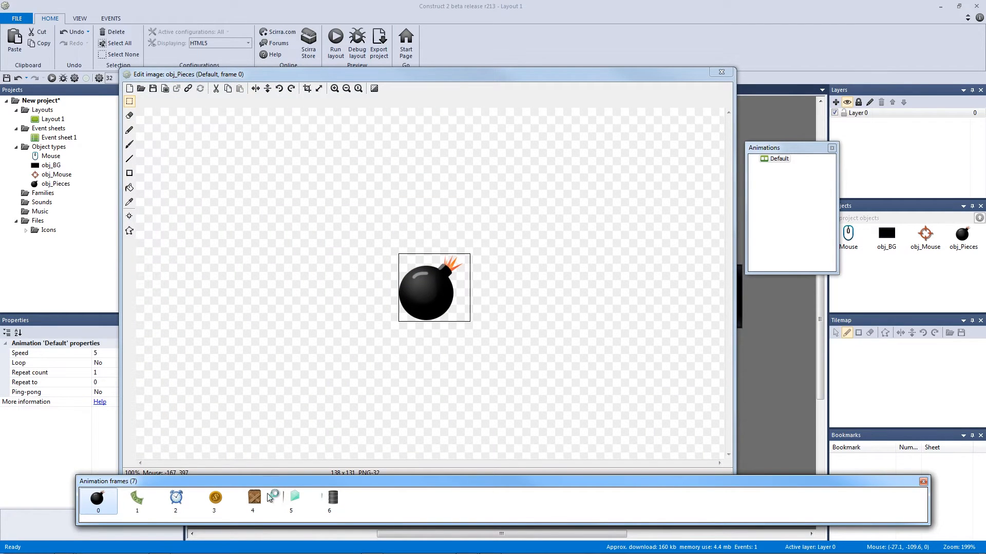
click(266, 499)
click(298, 501)
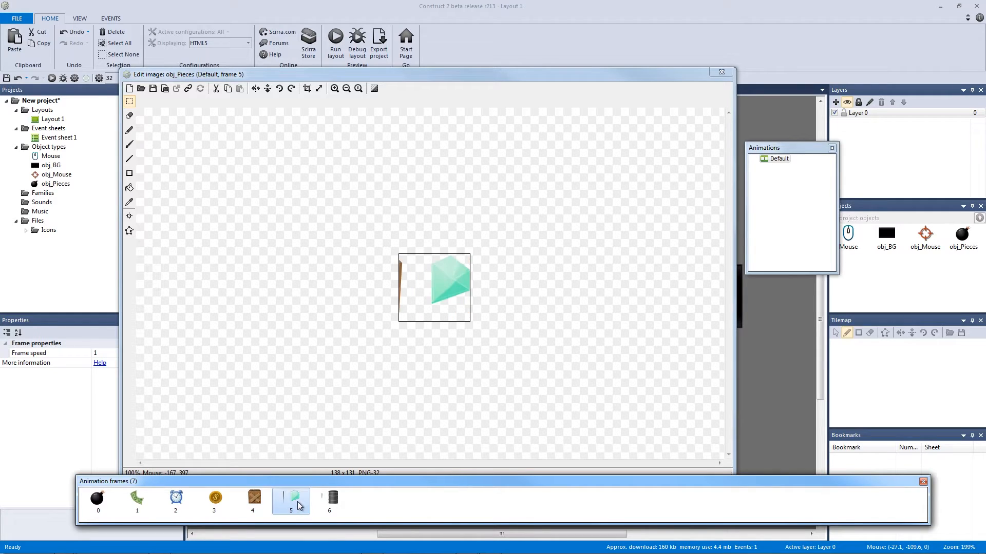
click(253, 499)
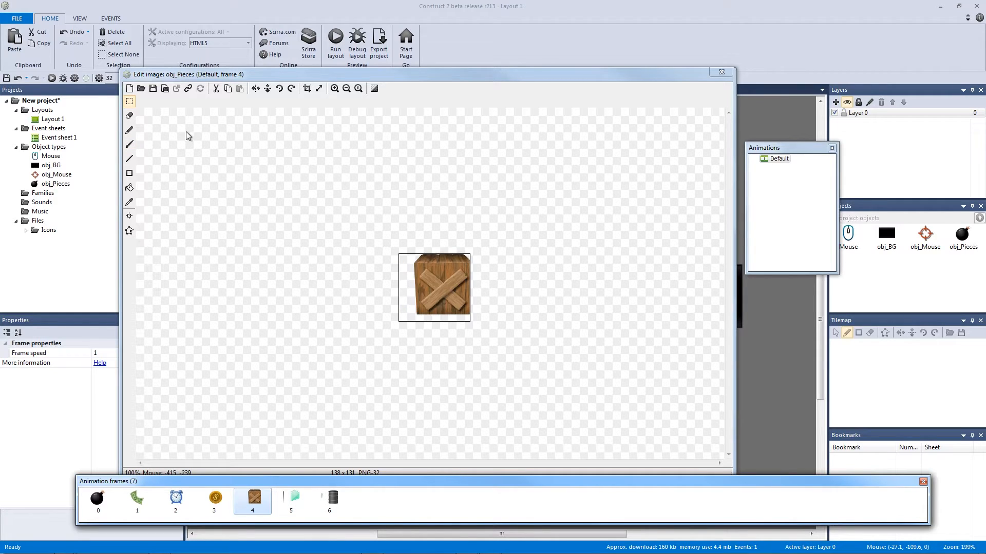
drag(223, 146, 508, 353)
key(Delete)
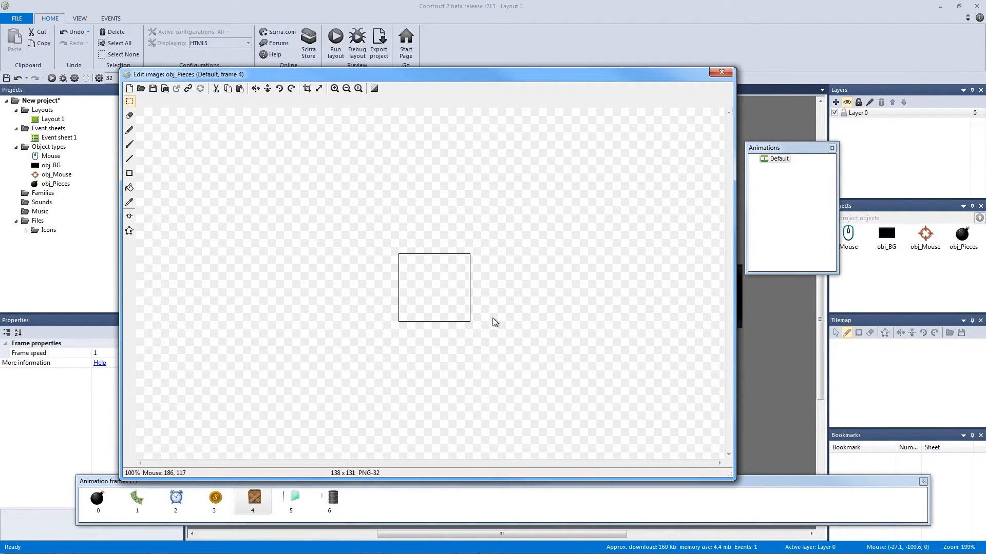
Load the pieces image into frame 4 and crop it to an area of about 155 x 131 pixels around the wooden crate.
click(141, 90)
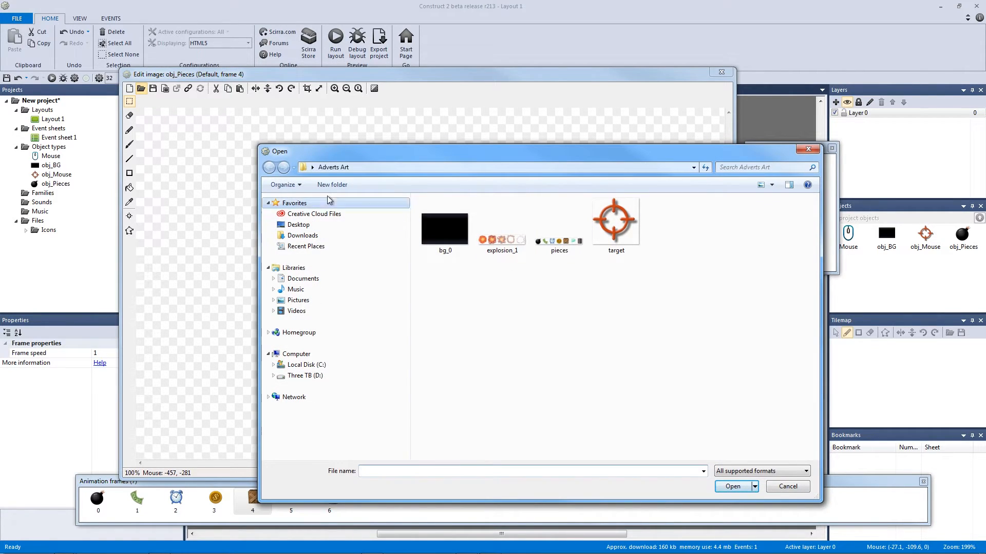
double_click(568, 242)
drag(467, 221, 557, 343)
click(307, 89)
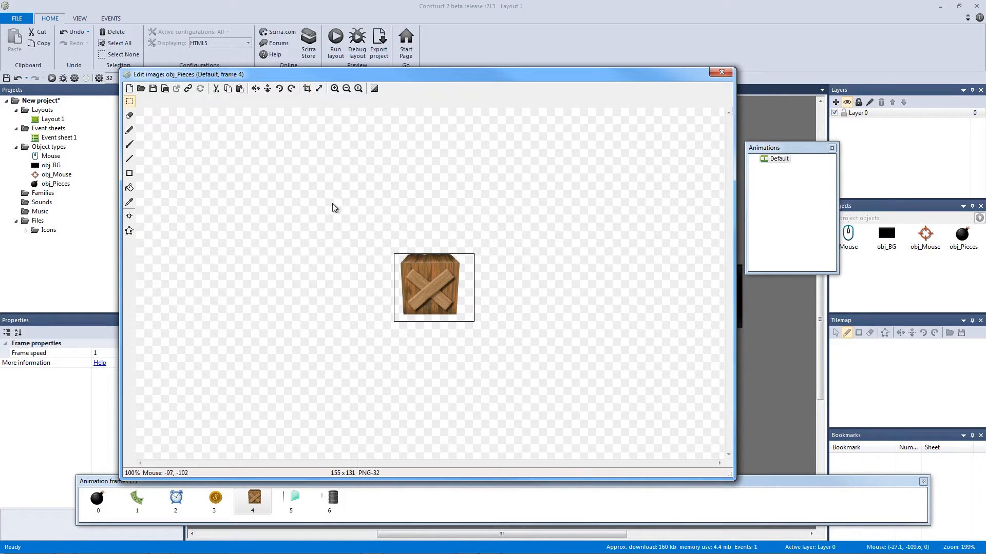
Crop frame 4 of obj_Pieces to 118 x 120 pixels around the crate and cut the crate image out of it.
click(306, 90)
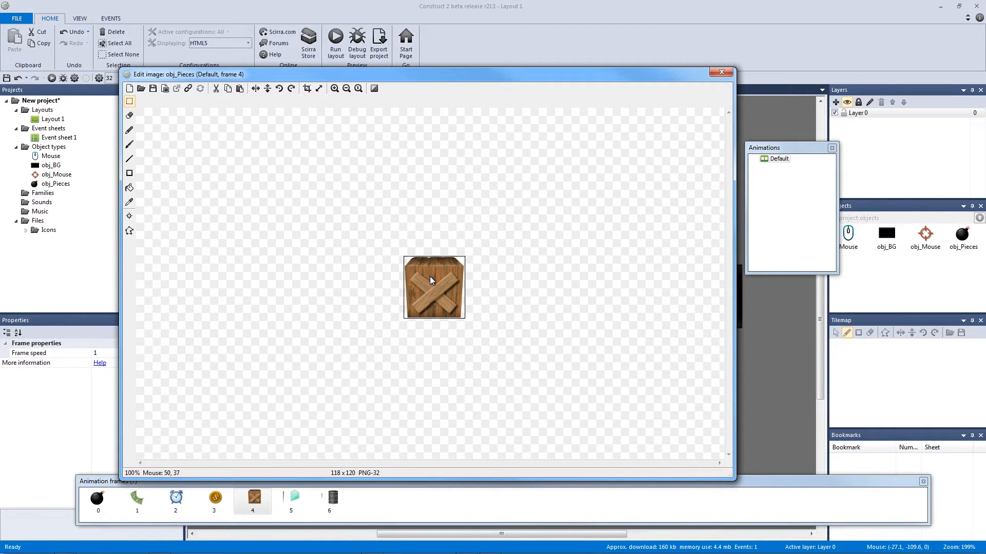
drag(356, 225, 509, 365)
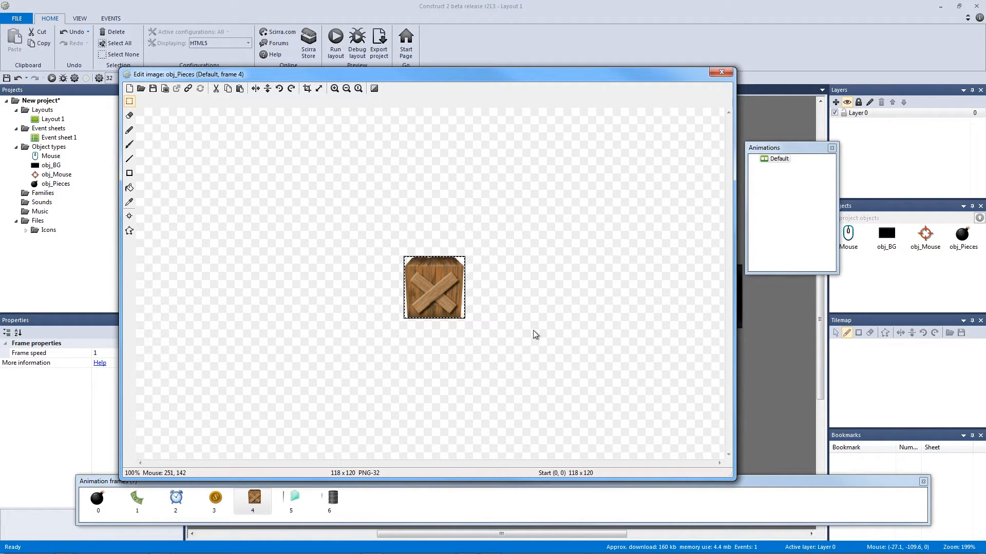
key(Delete)
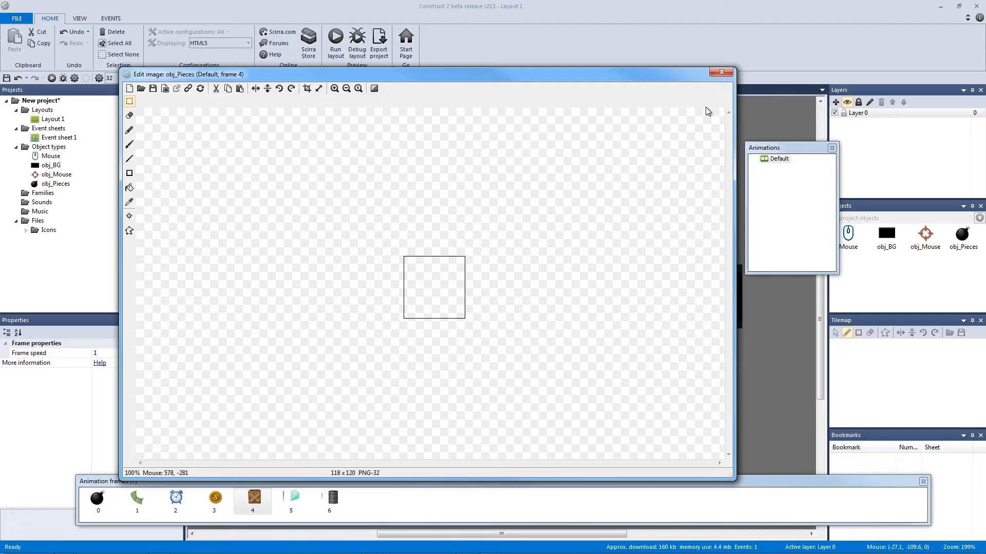
click(721, 73)
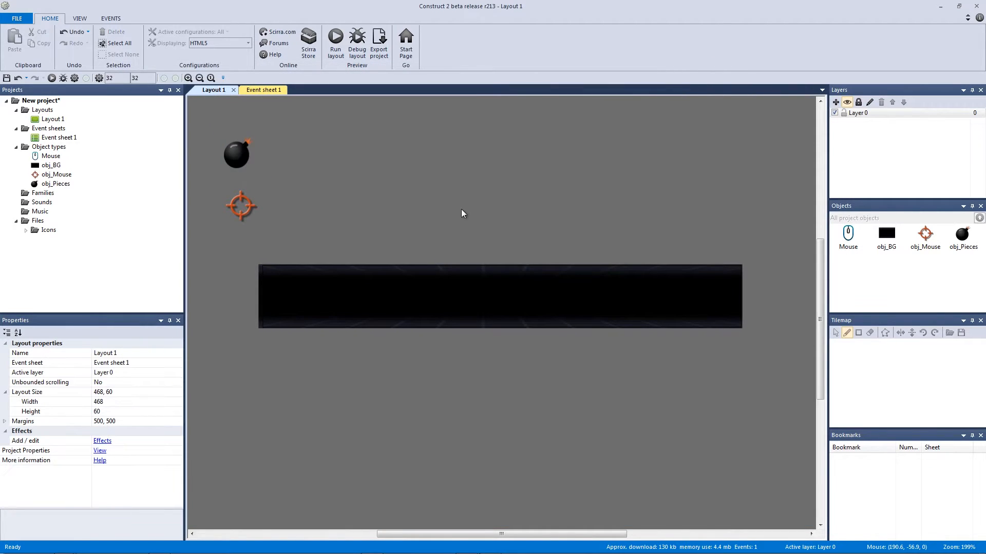
Insert a new sprite above the banner, paste the cut crate image into it and crop it to 118 x 120 pixels.
double_click(454, 187)
double_click(451, 226)
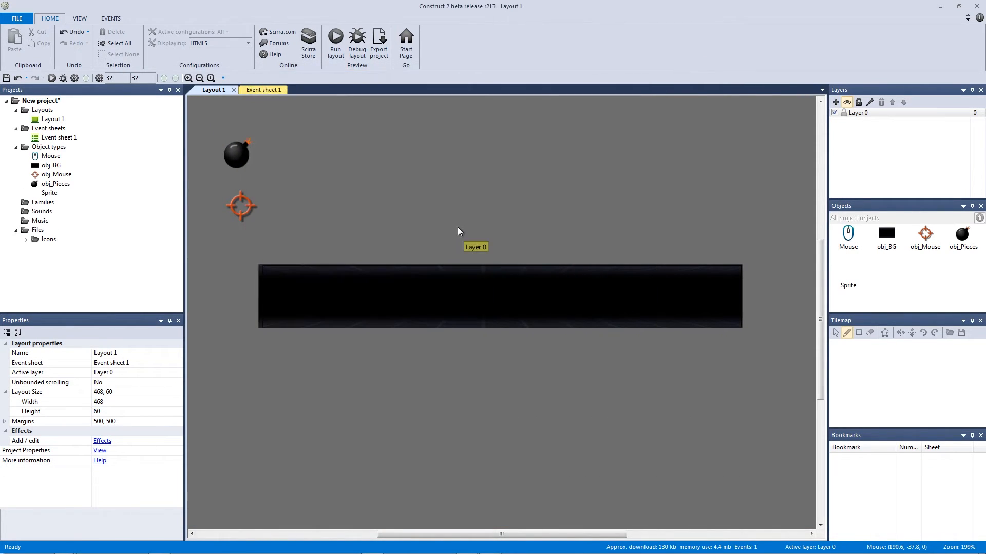
click(457, 227)
click(340, 187)
key(ctrl+v)
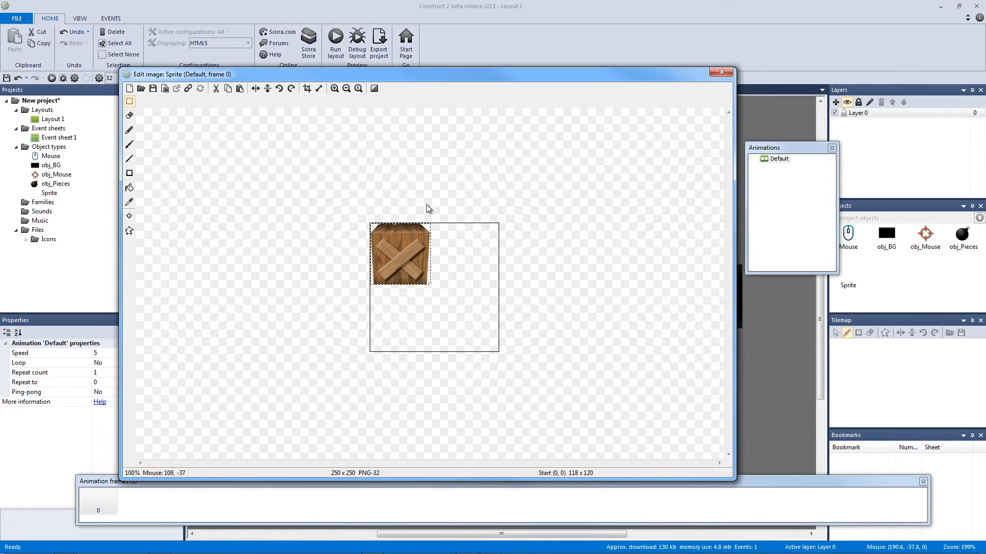
click(316, 144)
click(307, 88)
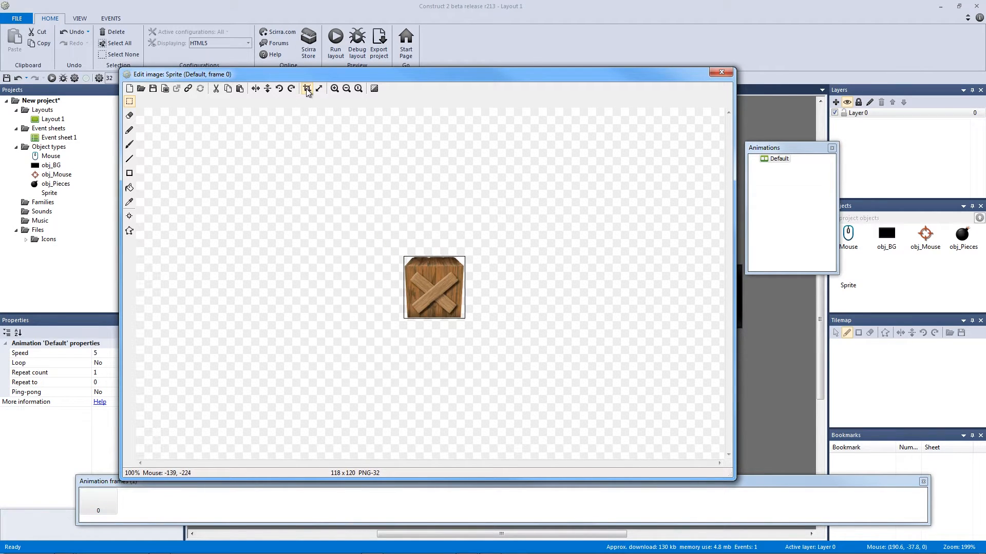
click(721, 72)
Rename the new crate sprite obj_Crate and set its size to 32 x 32.
click(127, 353)
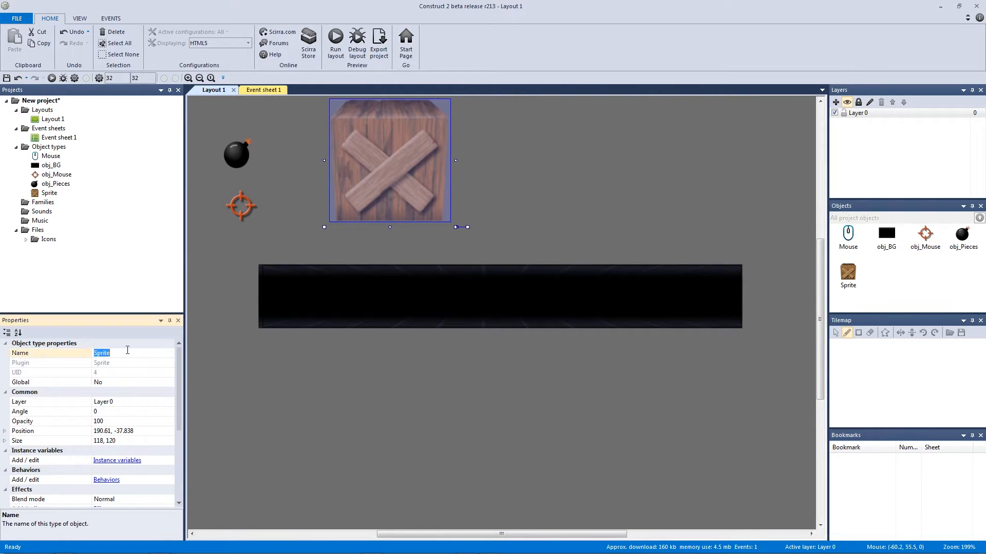
text(ojb-Crate)
key(Return)
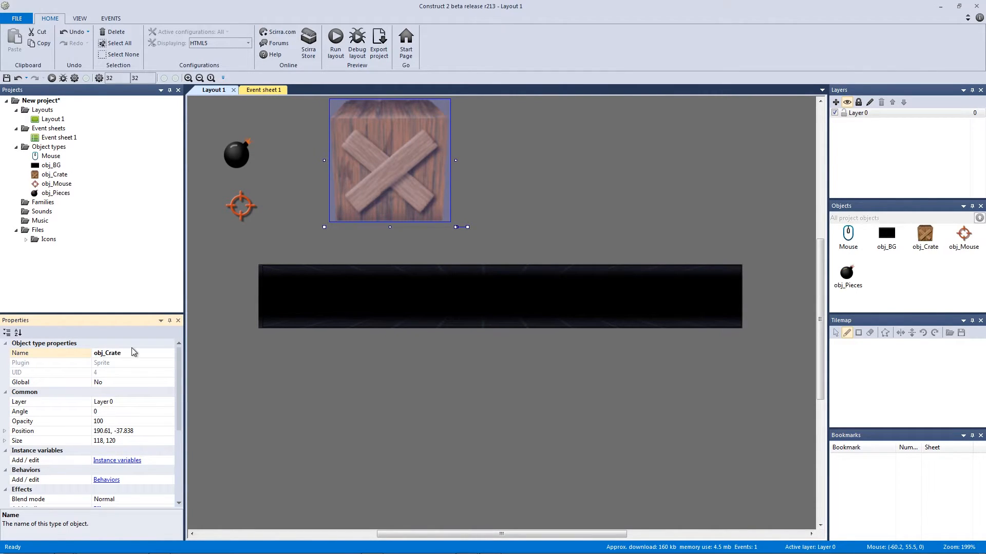
click(5, 441)
click(123, 452)
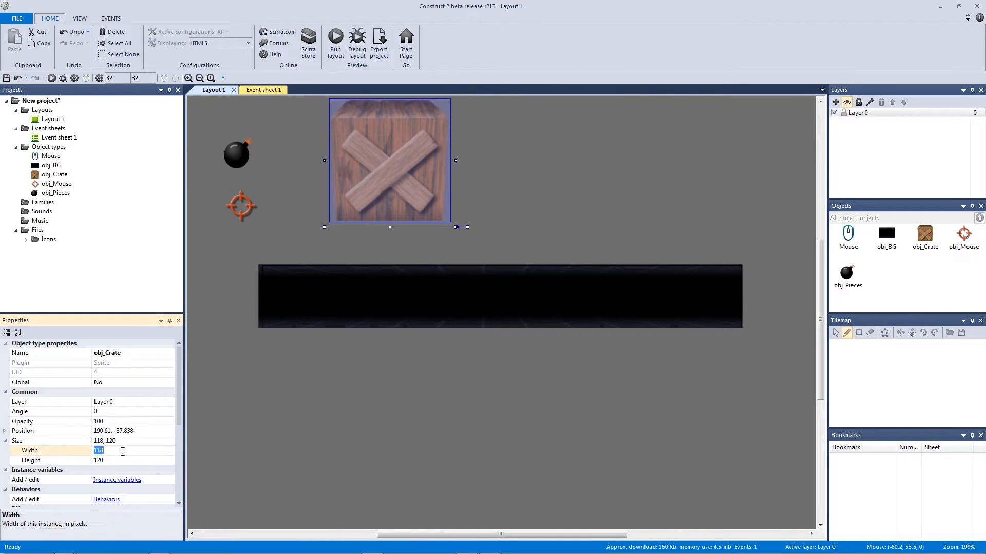
text(32)
key(Tab)
text(32)
key(Return)
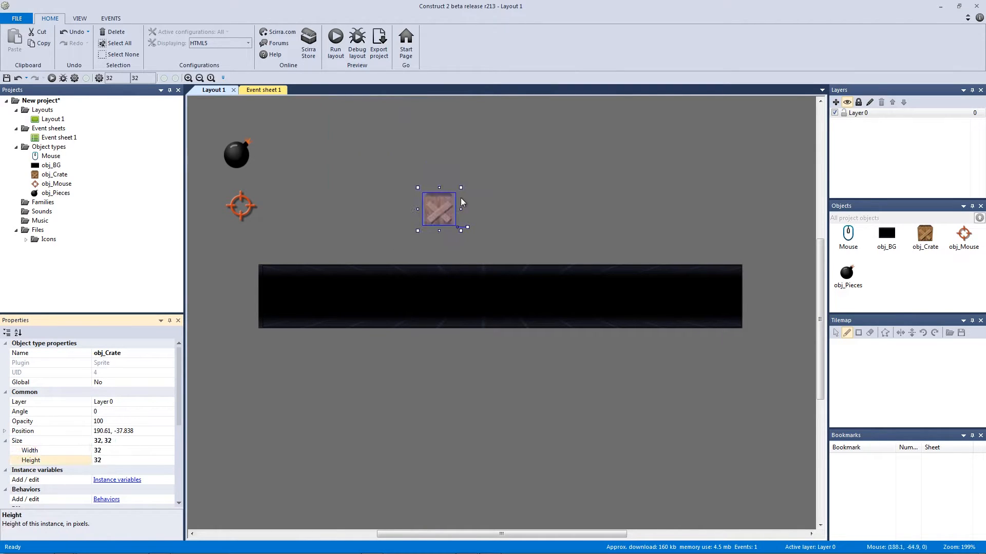
Place the crate and a copy of it on the banner, and turn on snapping and the visible layout grid.
click(444, 222)
drag(445, 222, 446, 297)
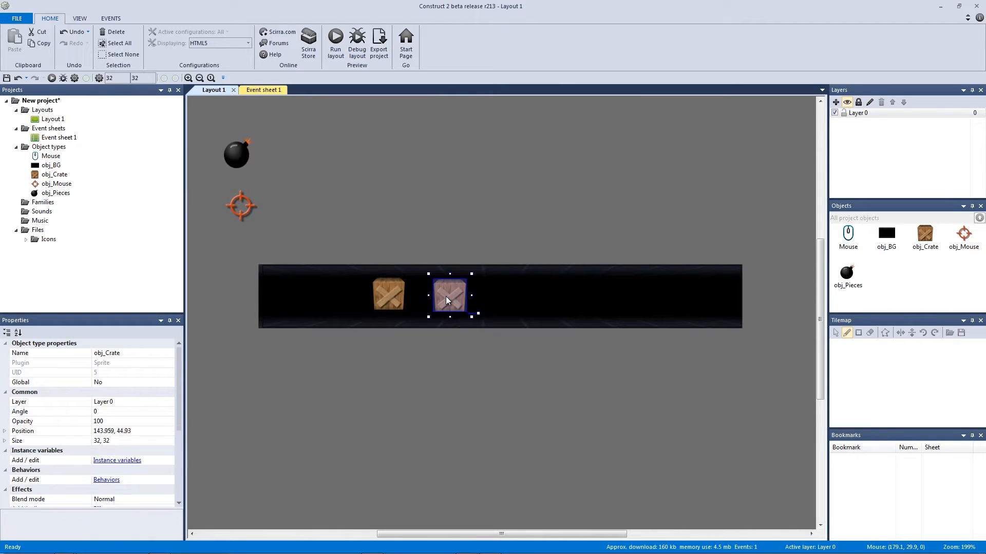
click(164, 77)
click(189, 100)
click(163, 78)
click(175, 93)
Snap one crate to the grid at position 160, 32 on the banner and delete the extra copy.
click(409, 256)
mouse_move(393, 297)
mouse_down()
mouse_move(382, 288)
mouse_move(391, 310)
mouse_move(405, 313)
mouse_move(399, 302)
mouse_up()
click(489, 292)
key(Delete)
click(407, 280)
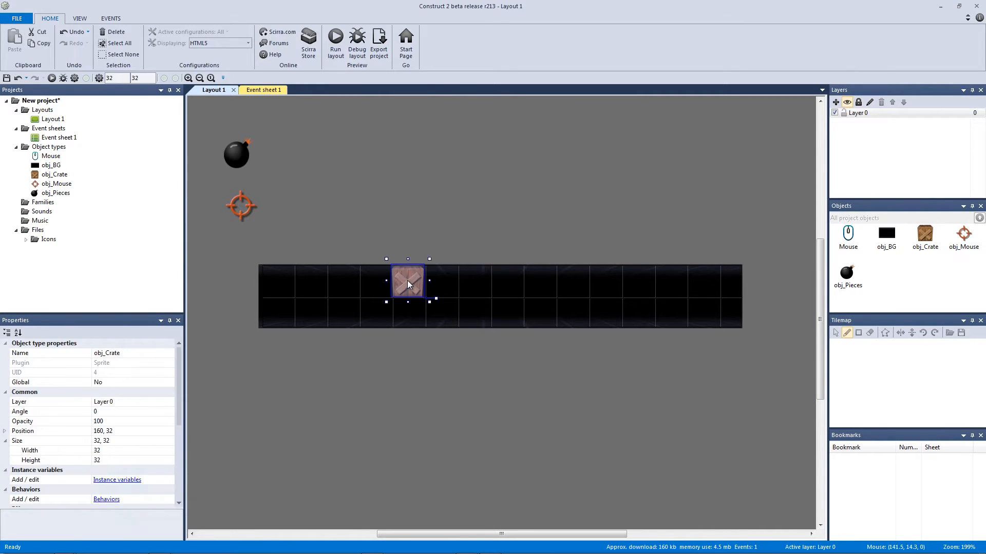
Quick-assign the origin point of the obj_Crate image to the middle.
double_click(409, 280)
click(130, 217)
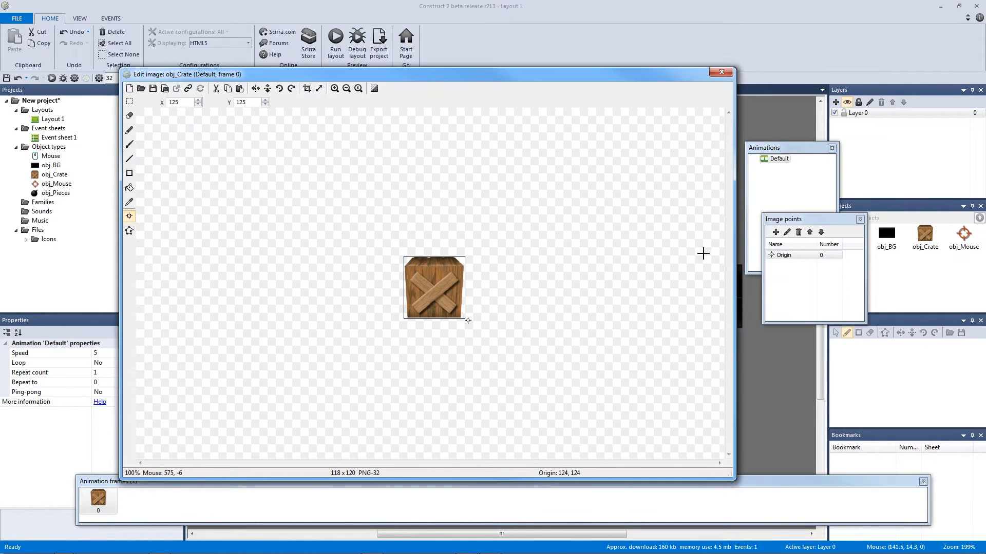
right_click(803, 261)
mouse_move(835, 326)
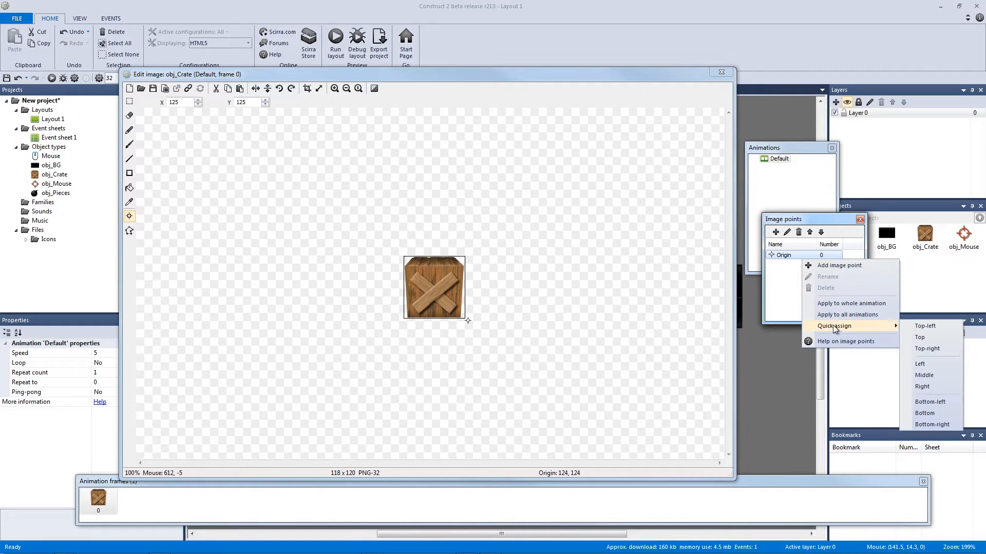
click(924, 375)
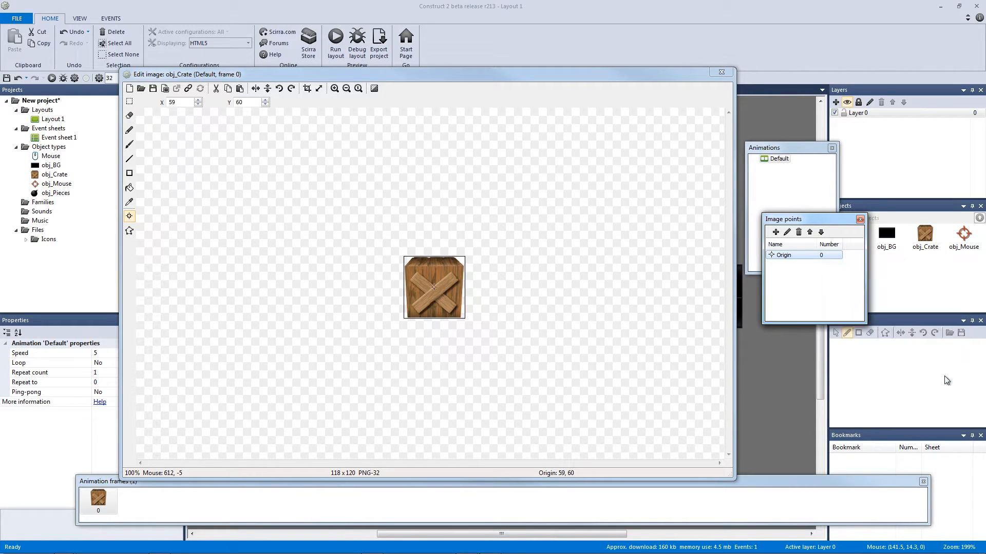
click(722, 72)
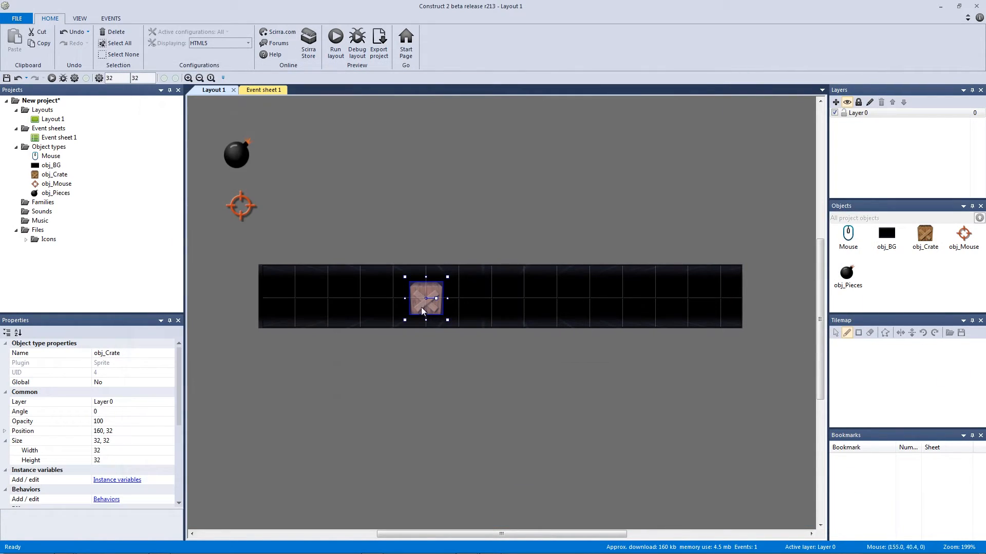
Arrange three crates four grid cells apart along the banner, the first at 96, 32, and test the layout in the browser.
ctrl+drag(443, 306, 601, 313)
drag(427, 303, 364, 302)
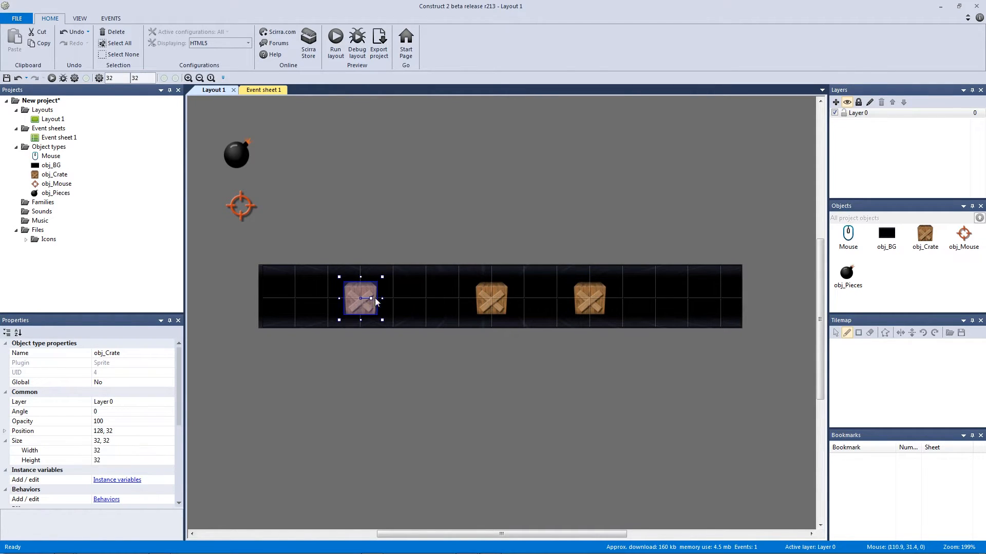
click(491, 300)
drag(585, 301, 614, 295)
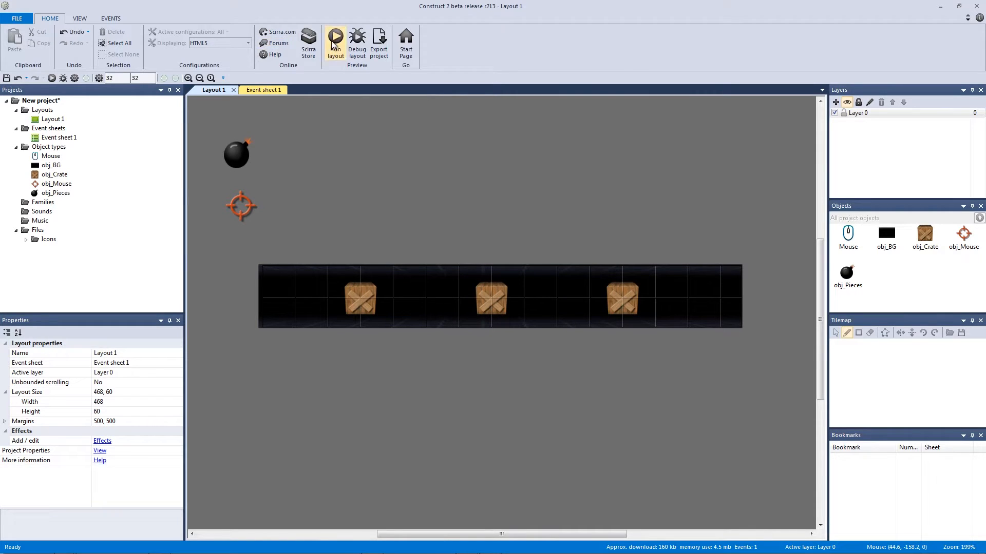
click(335, 41)
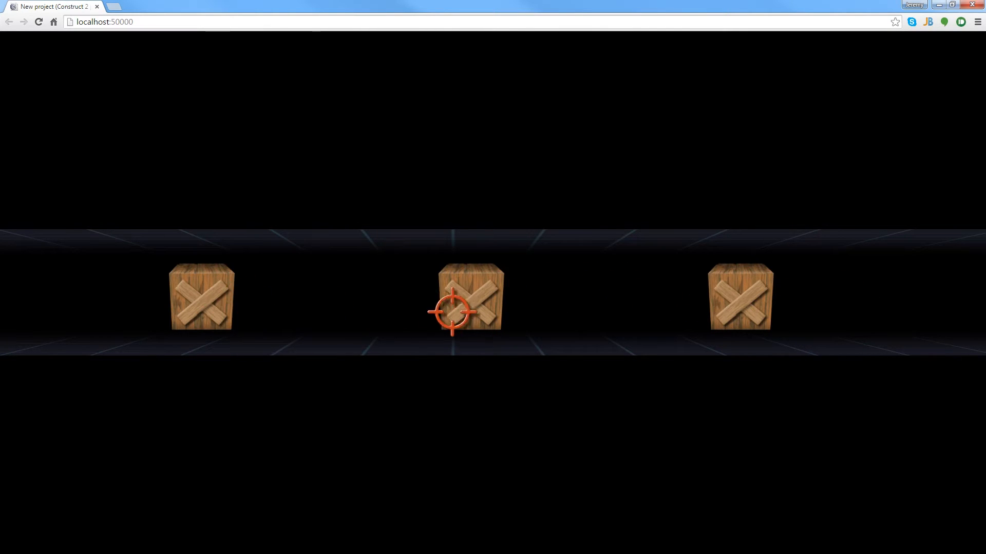
click(971, 6)
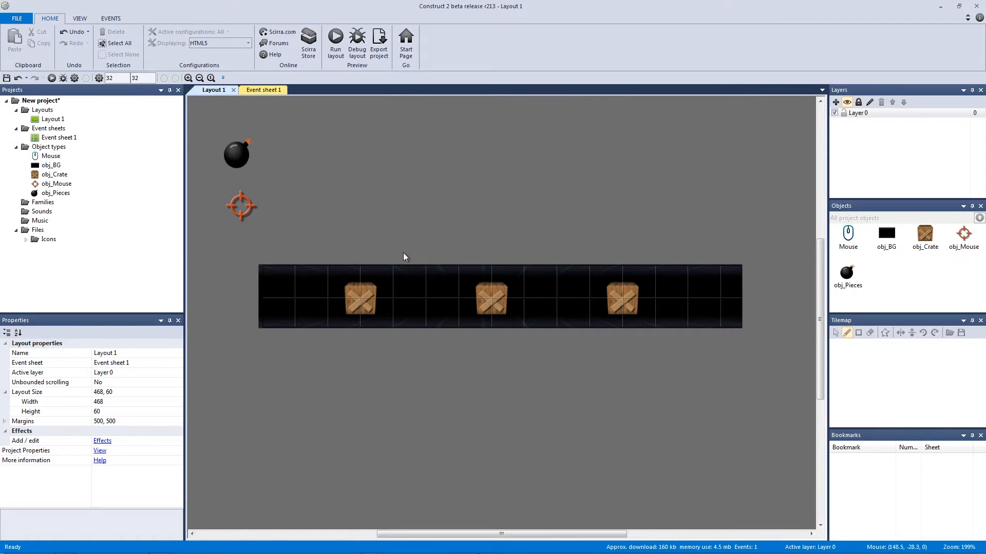
Delete the second and third crates, keeping only the first one on the banner.
click(364, 306)
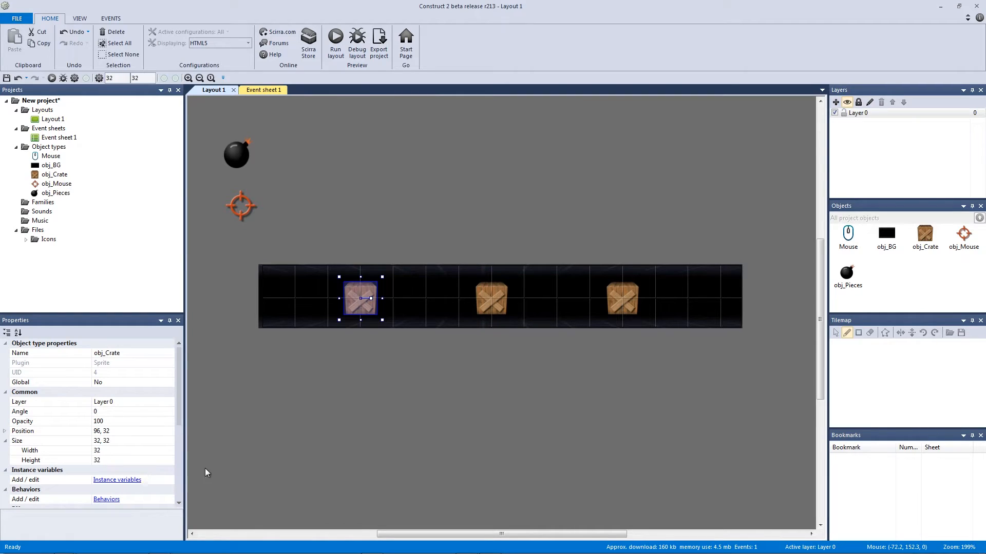
drag(676, 379, 452, 247)
key(Delete)
Add a number instance variable named crate_ID with initial value 0 to obj_Crate.
click(369, 311)
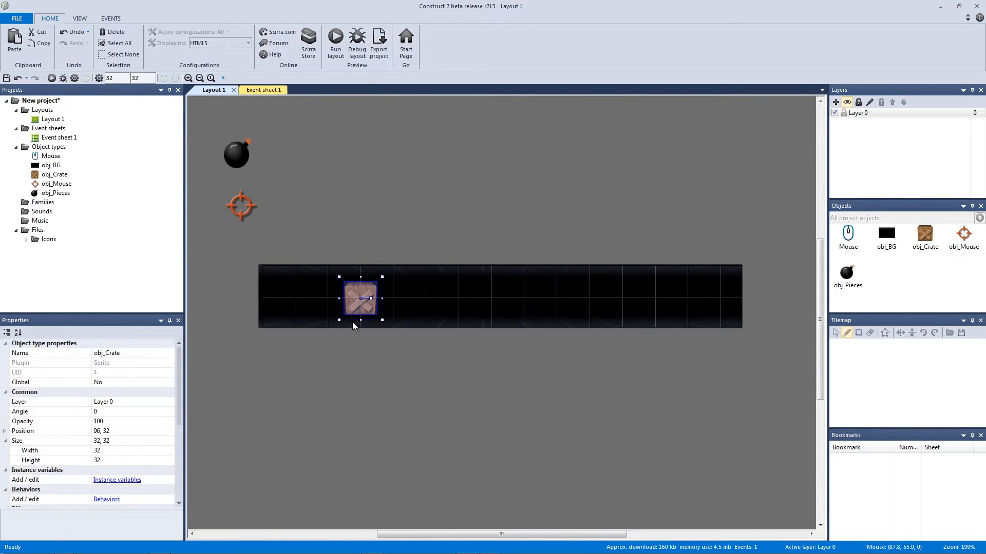
click(137, 479)
click(339, 235)
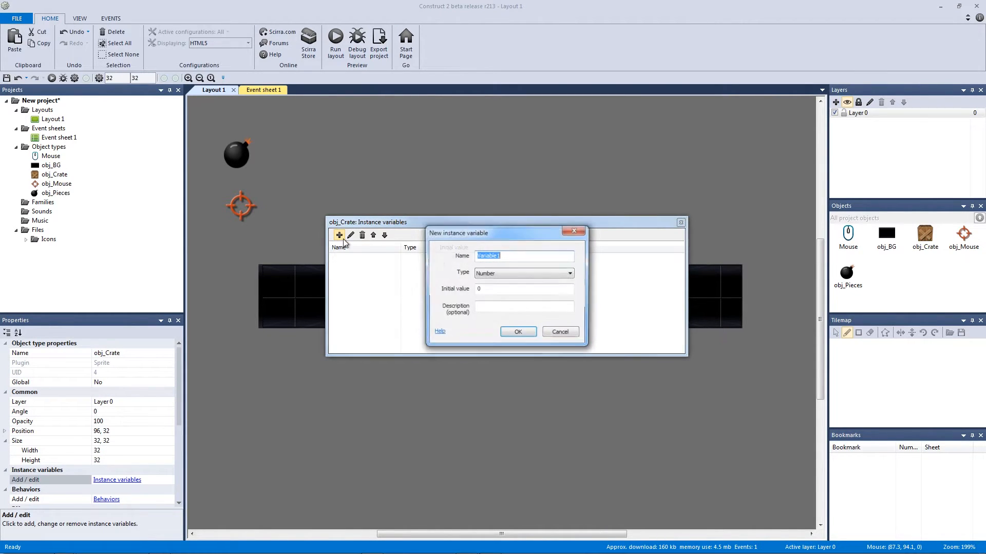
text(crate_ID)
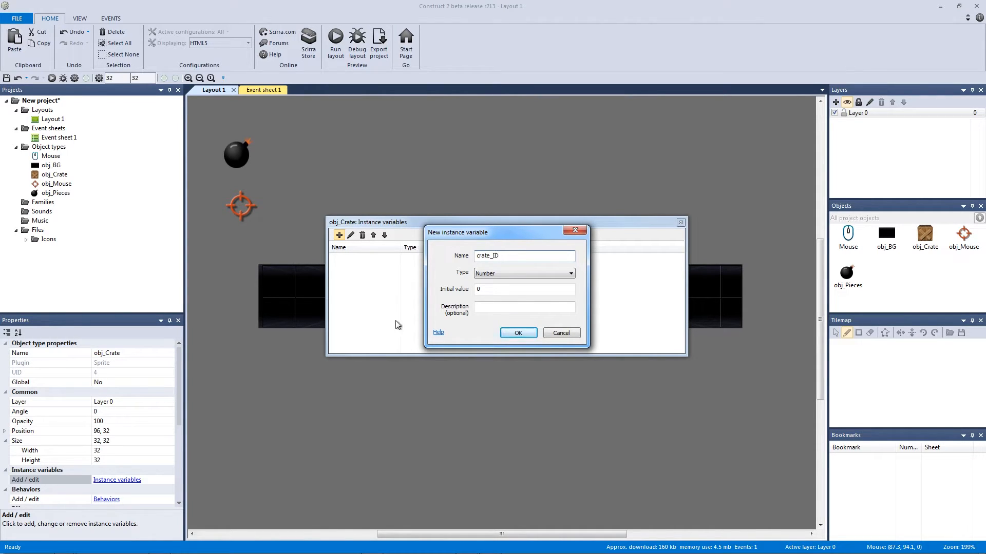
click(517, 332)
click(681, 222)
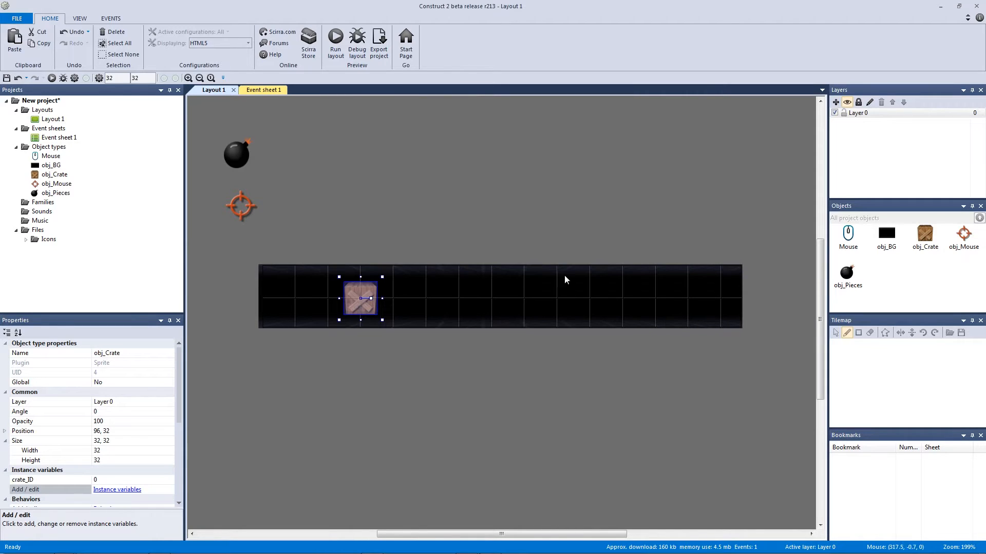
Duplicate the crate twice along the banner at four-cell spacing, placing the farthest copy at 352, 32.
ctrl+drag(384, 308, 646, 309)
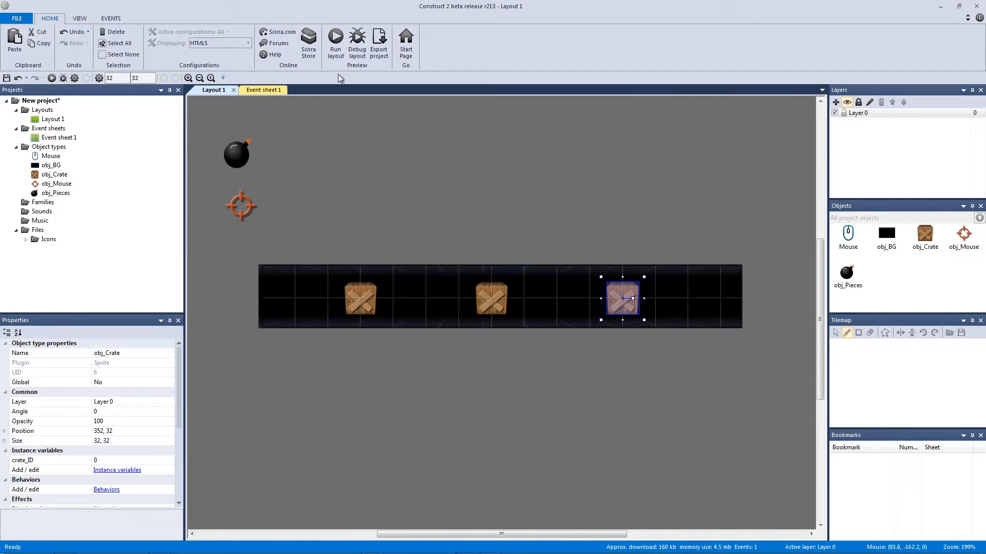
click(401, 231)
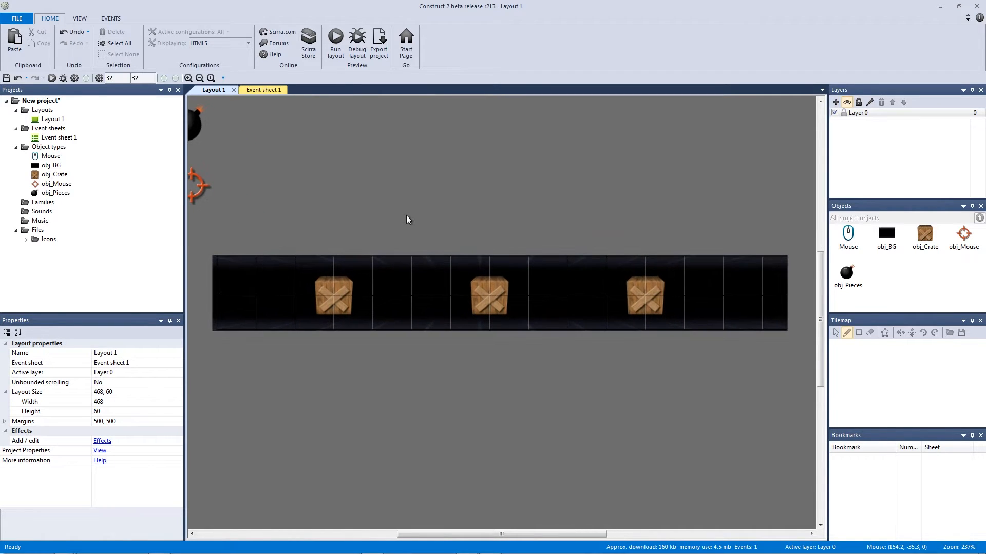
ctrl+scroll(407, 220, down, 1)
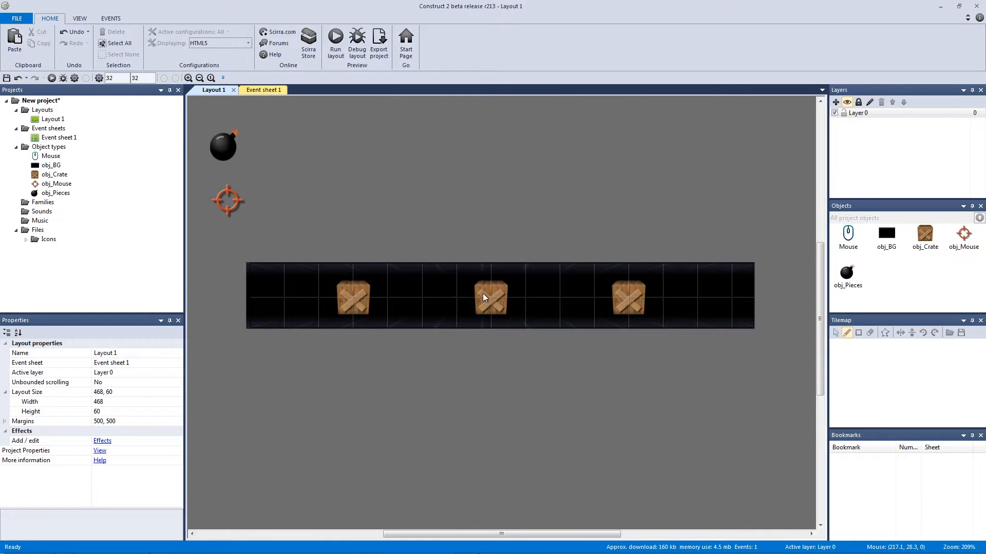
Examine the animation frames of the obj_Pieces bomb sprite in the image editor.
click(232, 152)
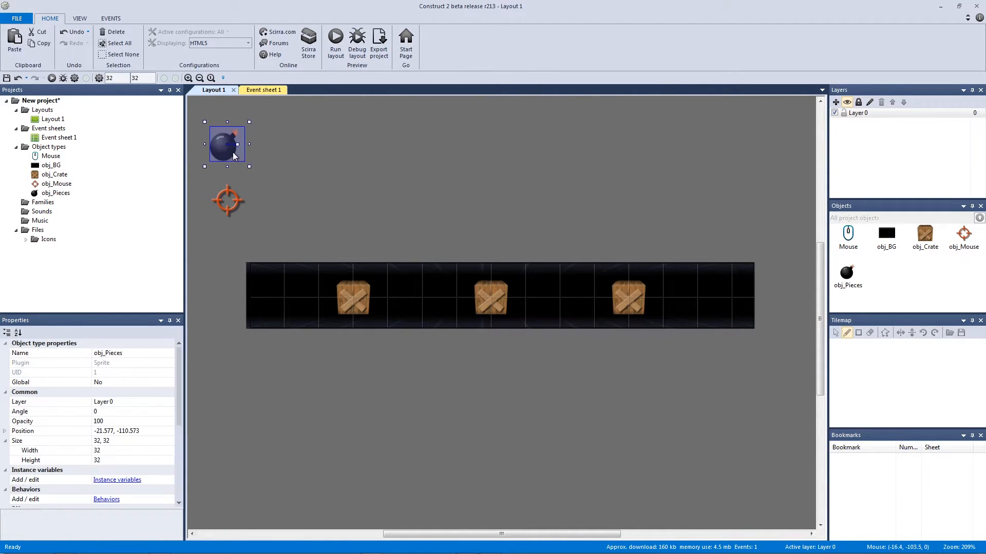
double_click(230, 156)
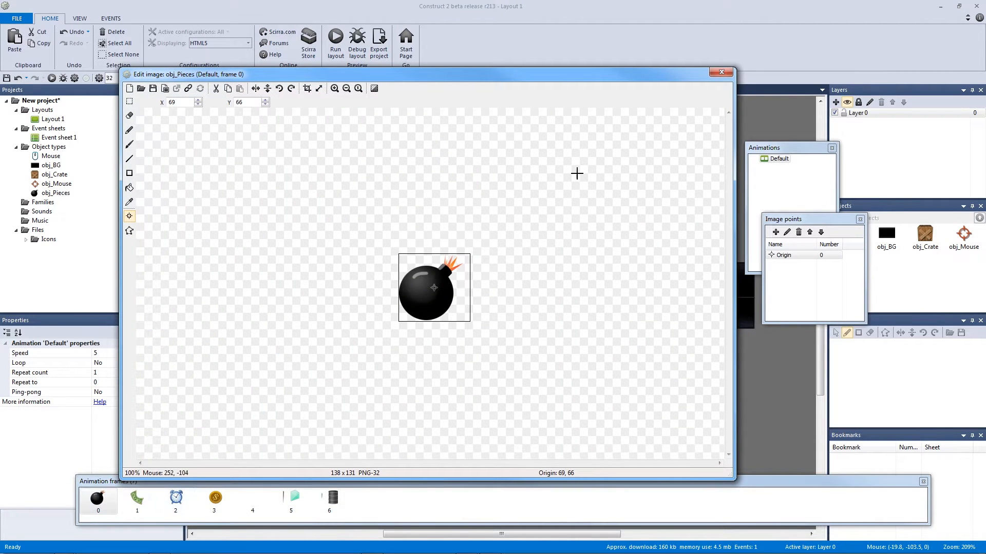
click(721, 72)
click(570, 131)
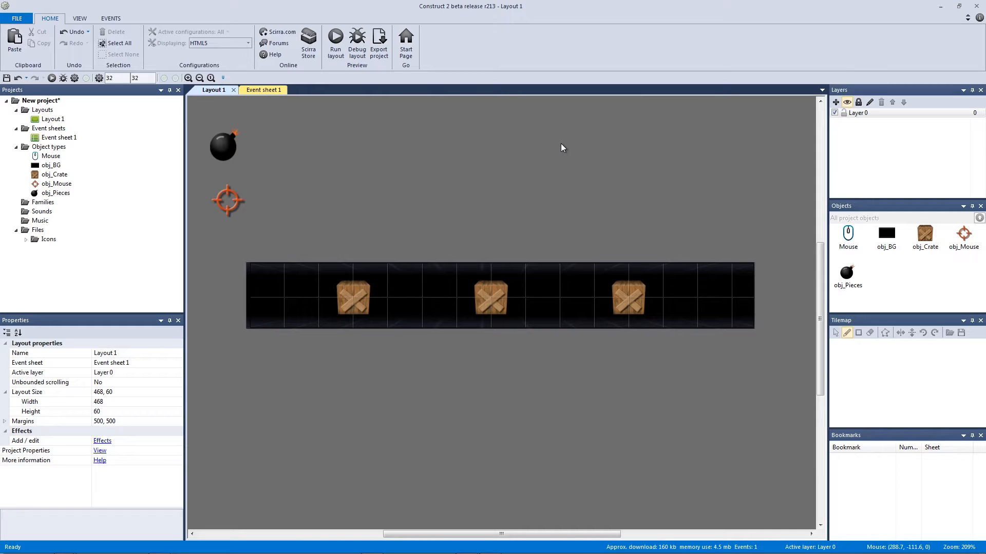
Set crate_ID to 1 on the middle crate and edit the crate_ID of the crate at 352, 32.
drag(228, 239, 600, 335)
click(359, 305)
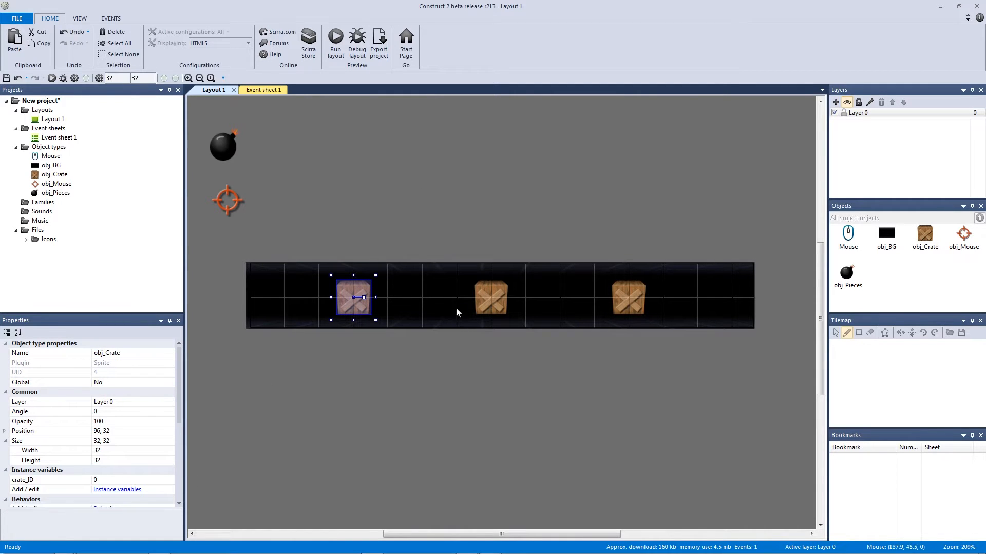
click(491, 299)
click(122, 460)
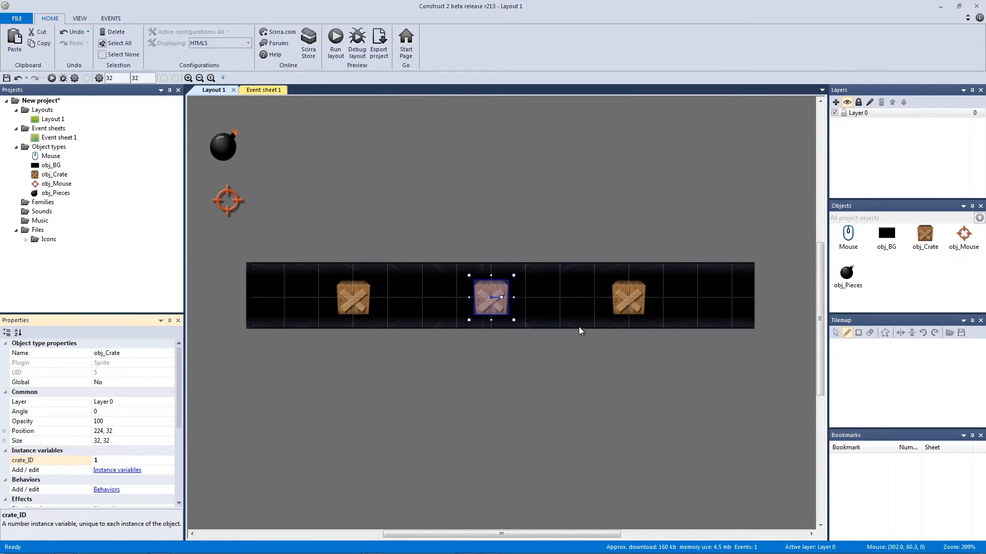
click(625, 298)
click(96, 460)
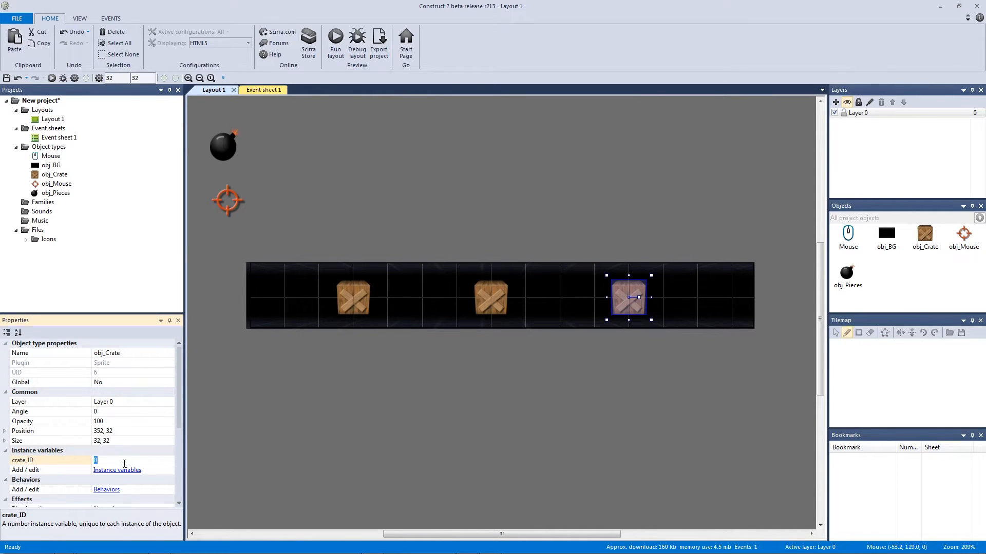
click(341, 429)
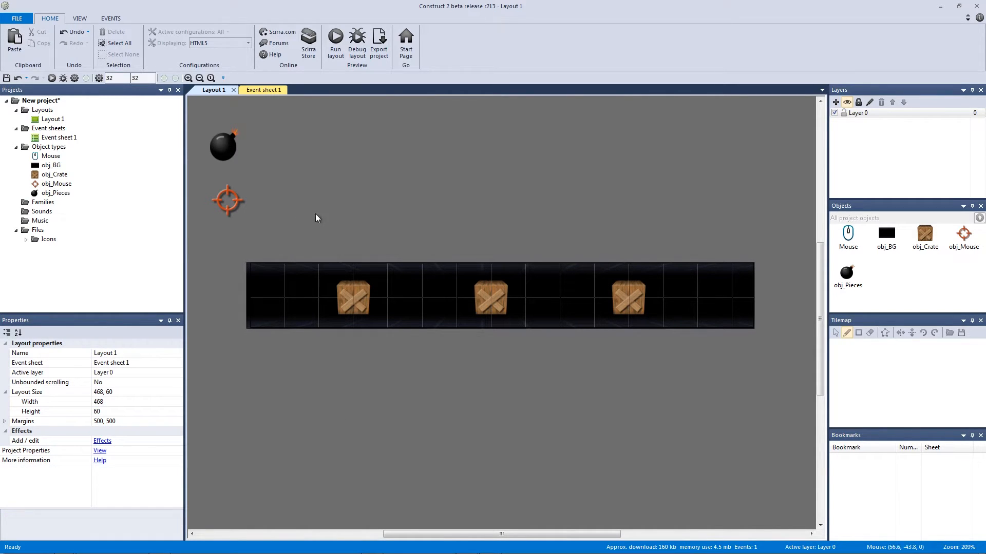
Insert a new Sprite object on the layout and load the five-stage explosion strip as its image.
double_click(493, 196)
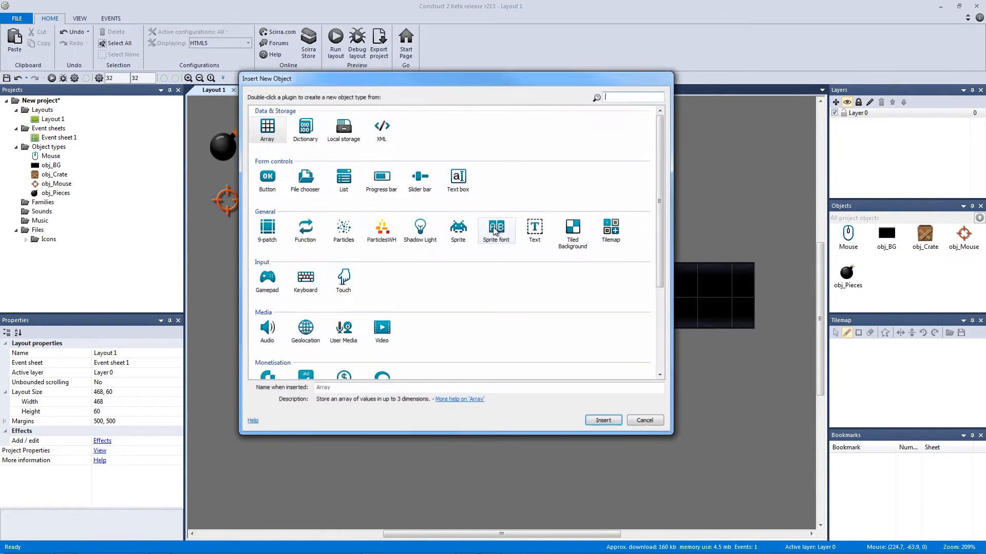
double_click(458, 231)
click(314, 201)
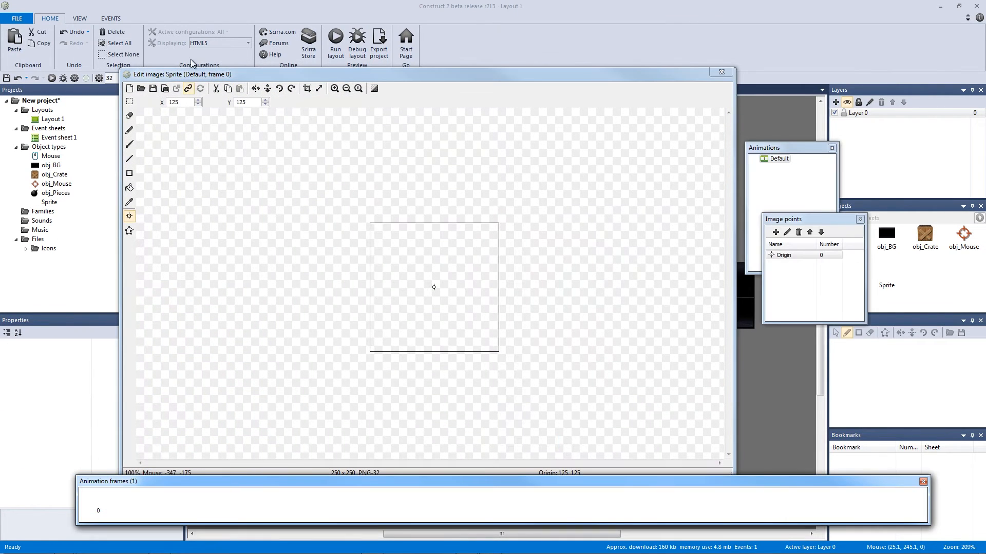
click(140, 89)
click(497, 240)
double_click(497, 241)
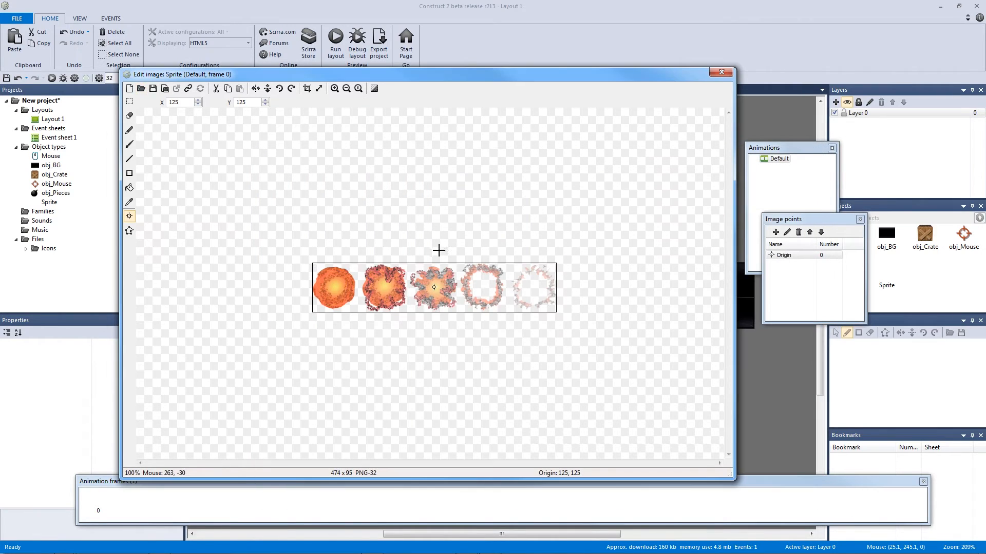
Cut the last four explosion stages out of frame 0, leaving only the first stage.
click(129, 101)
mouse_move(359, 242)
mouse_down()
mouse_move(368, 290)
mouse_move(634, 353)
mouse_up()
key(Delete)
Add frame 1, paste the cut explosion stages into it and cut away all but the first pasted one.
click(128, 510)
right_click(128, 509)
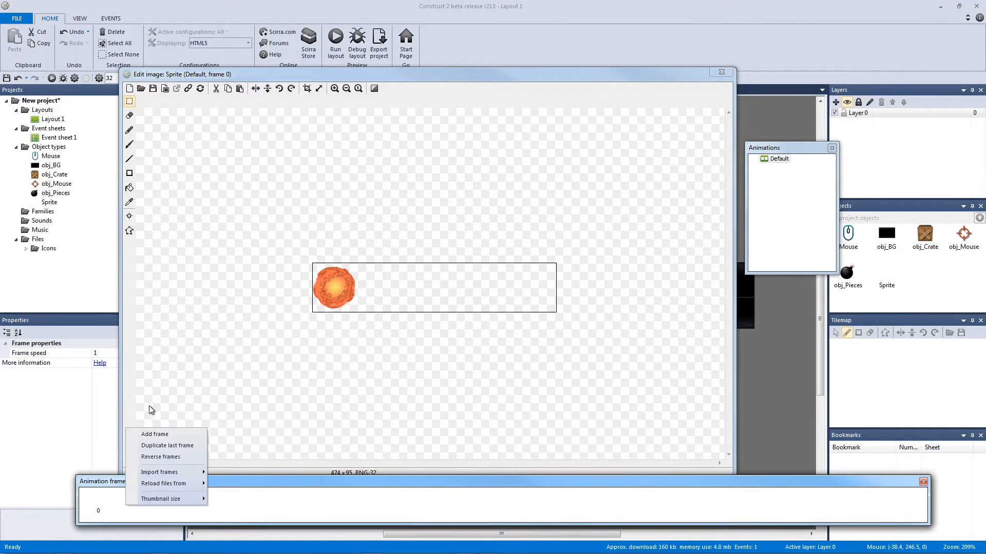
click(170, 433)
key(ctrl+v)
mouse_move(598, 360)
mouse_down()
mouse_move(416, 228)
mouse_move(362, 212)
mouse_up()
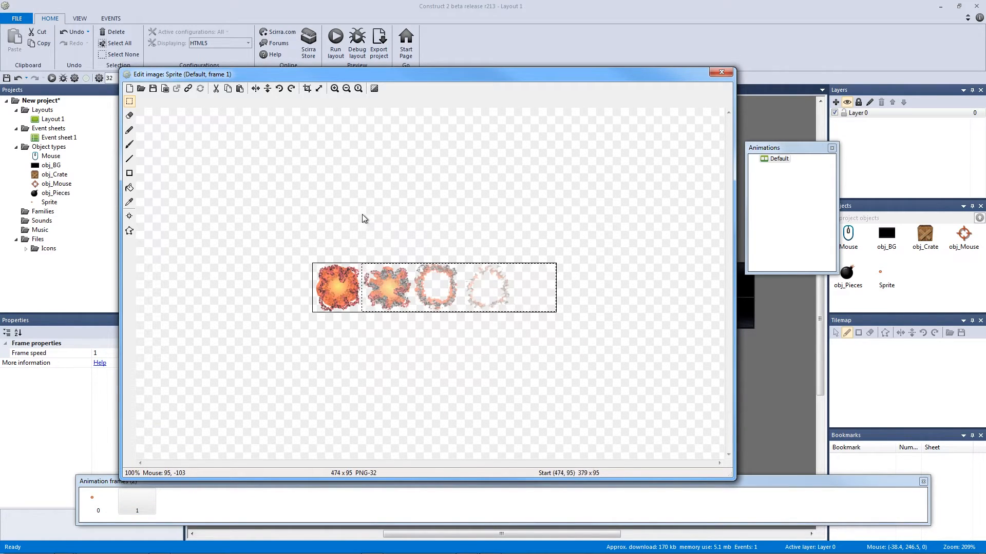
key(Delete)
Add frame 2 with the remaining explosion stages pasted in, then cut out everything after the star-shaped blast.
right_click(242, 497)
click(268, 422)
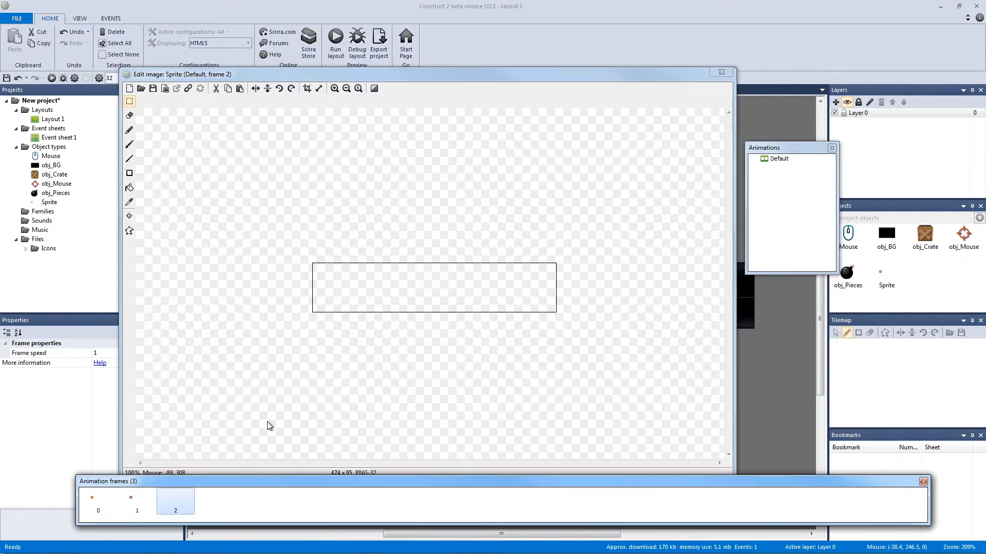
key(ctrl+v)
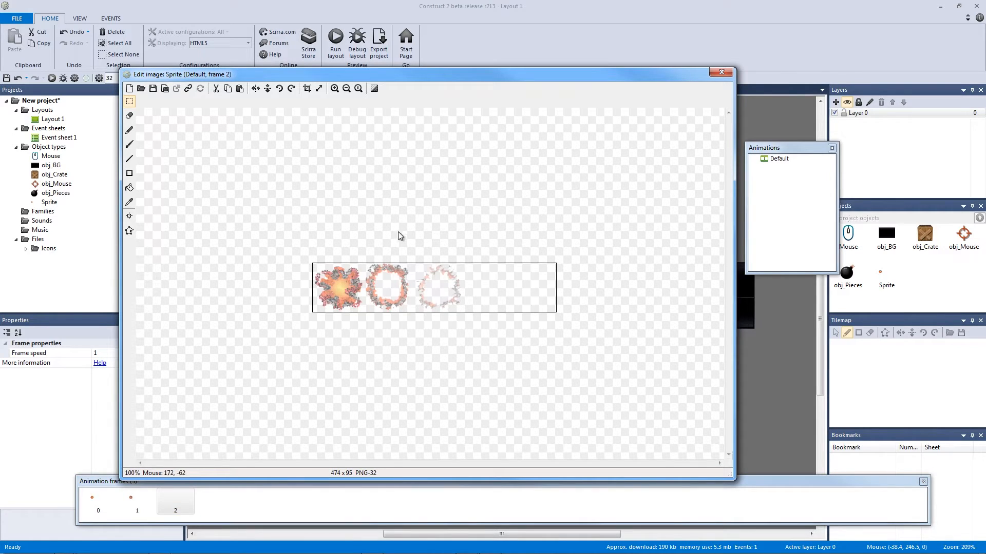
drag(503, 366, 365, 226)
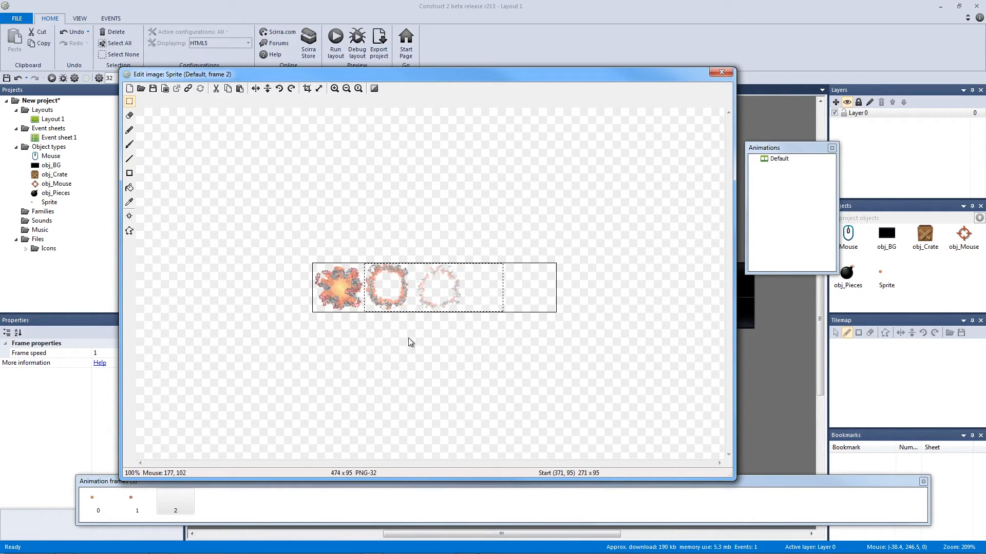
key(Delete)
Add frame 3, paste the two remaining stages and cut out the faint last one, keeping the denser smoke ring.
right_click(248, 512)
click(303, 431)
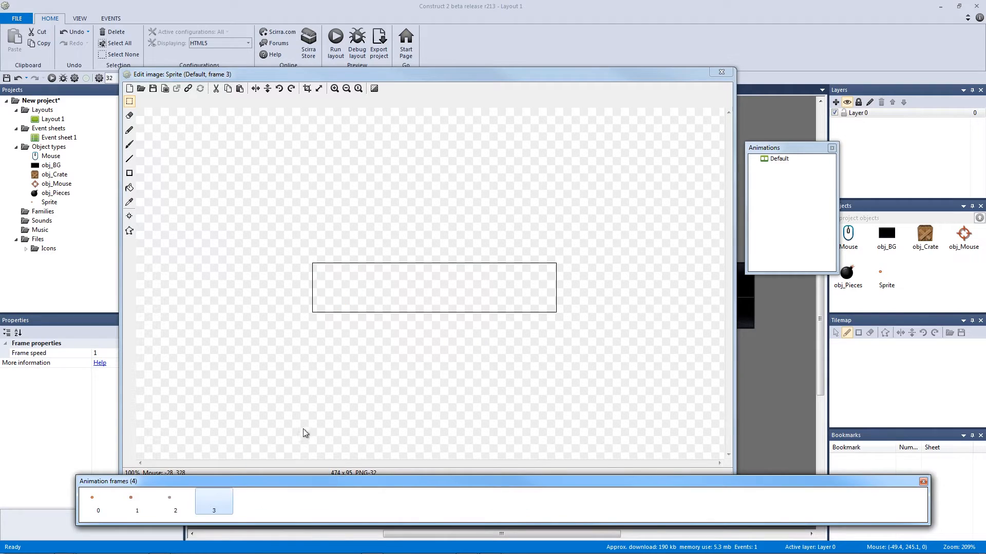
key(ctrl+v)
mouse_move(556, 389)
mouse_down()
mouse_move(364, 261)
mouse_move(358, 224)
mouse_up()
key(Delete)
Add frame 4 and paste the final faint explosion ring into it.
right_click(277, 515)
click(315, 438)
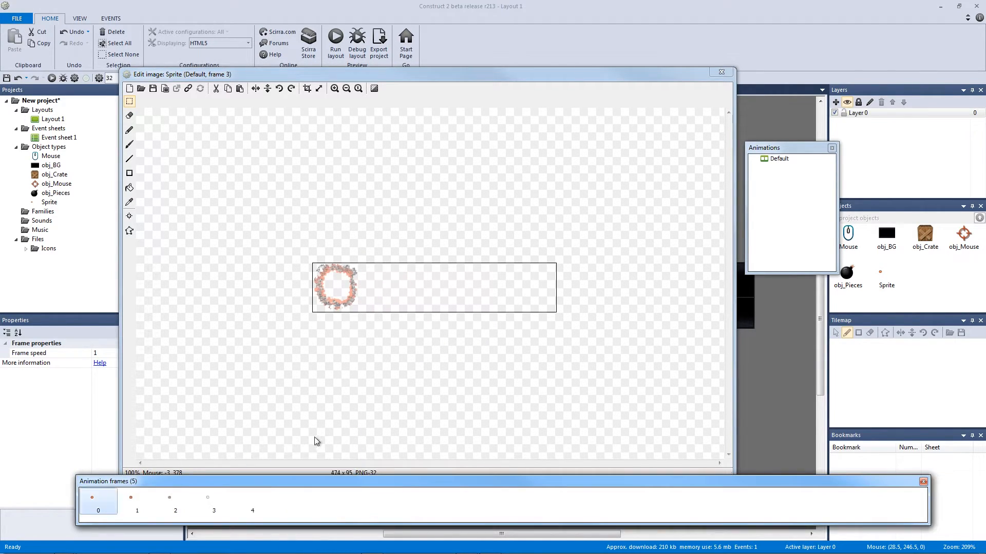
key(ctrl+v)
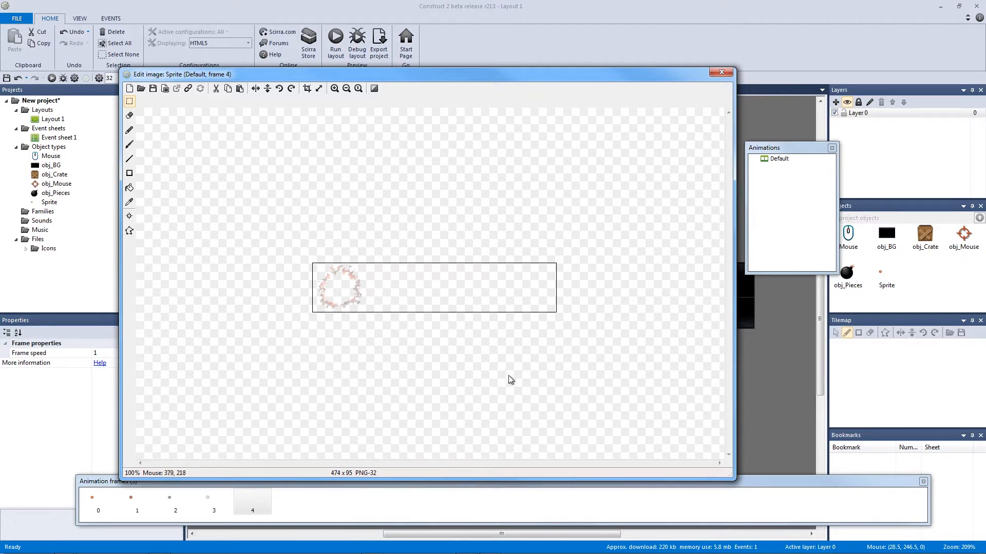
Crop all five animation frames to their explosion images and check the cropped frames.
click(100, 503)
click(134, 502)
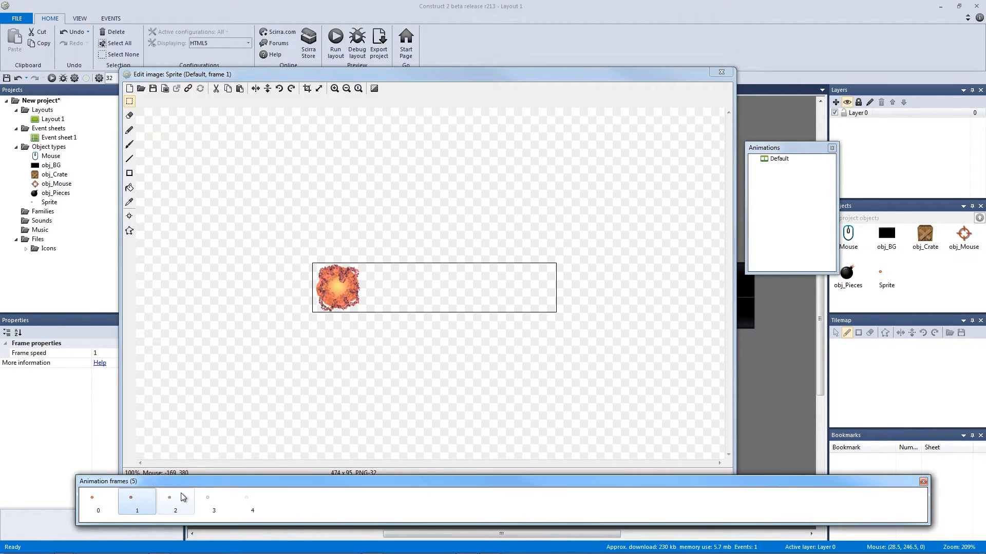
click(175, 501)
click(212, 500)
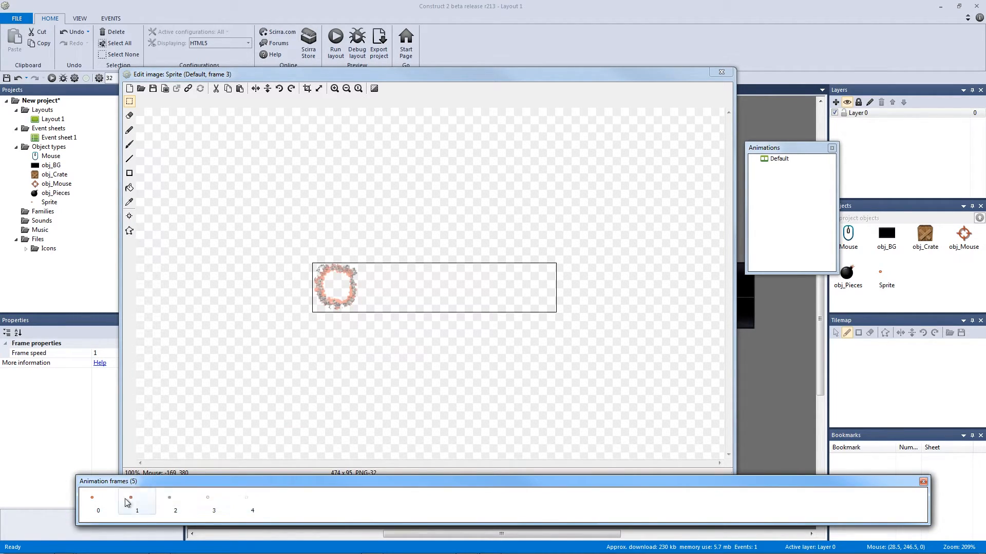
click(97, 499)
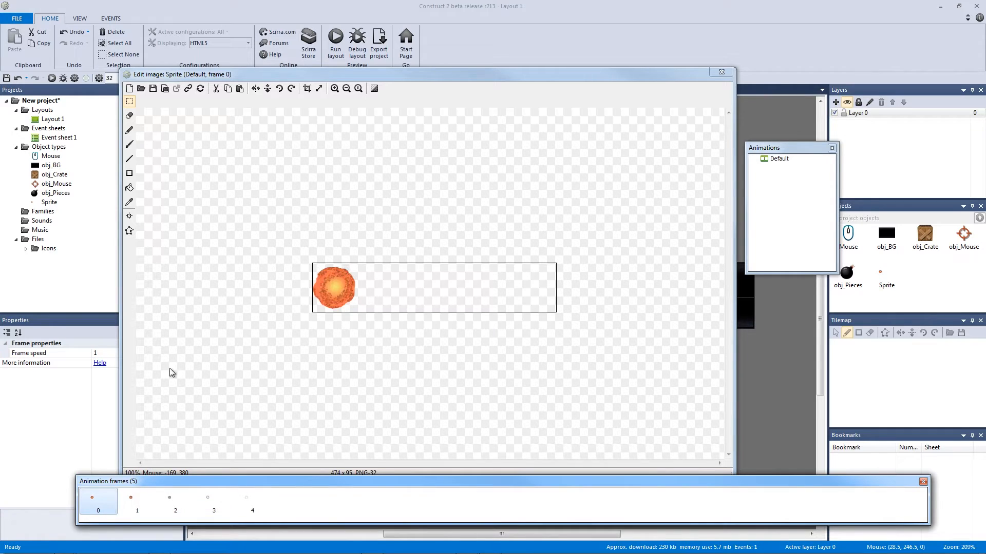
shift+click(307, 89)
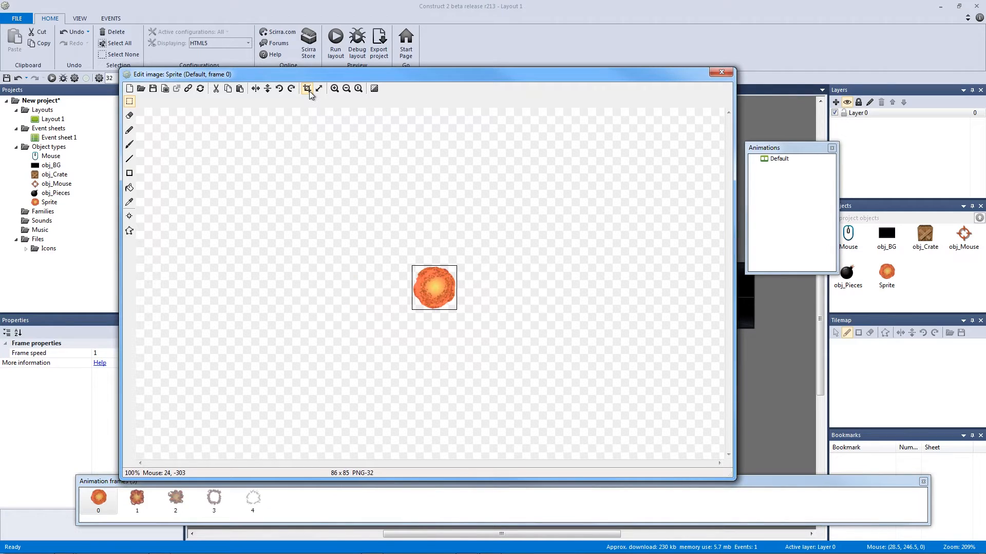
click(137, 498)
click(215, 498)
click(252, 498)
Set the origin of frame 1 to the middle without applying it to all animations, and close the image editor.
click(138, 499)
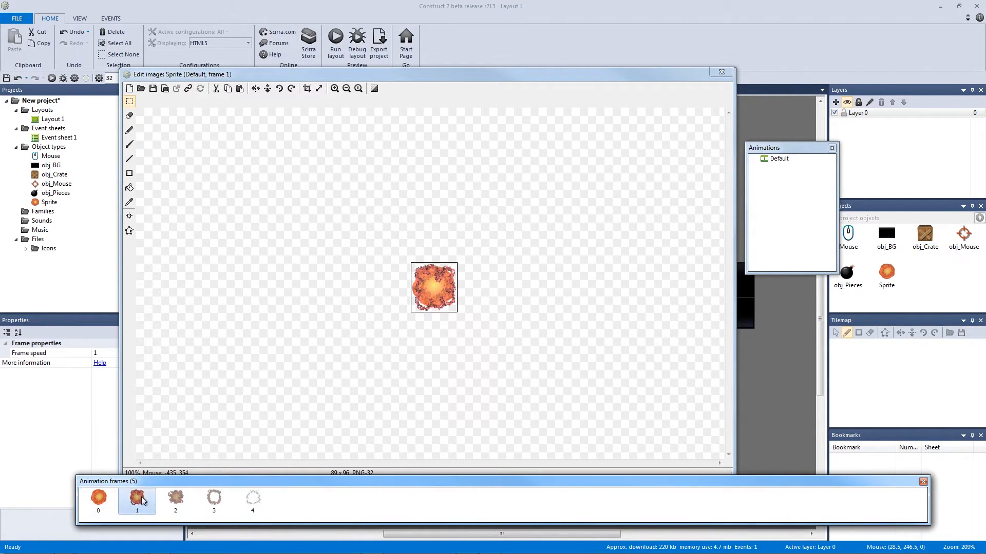
click(128, 217)
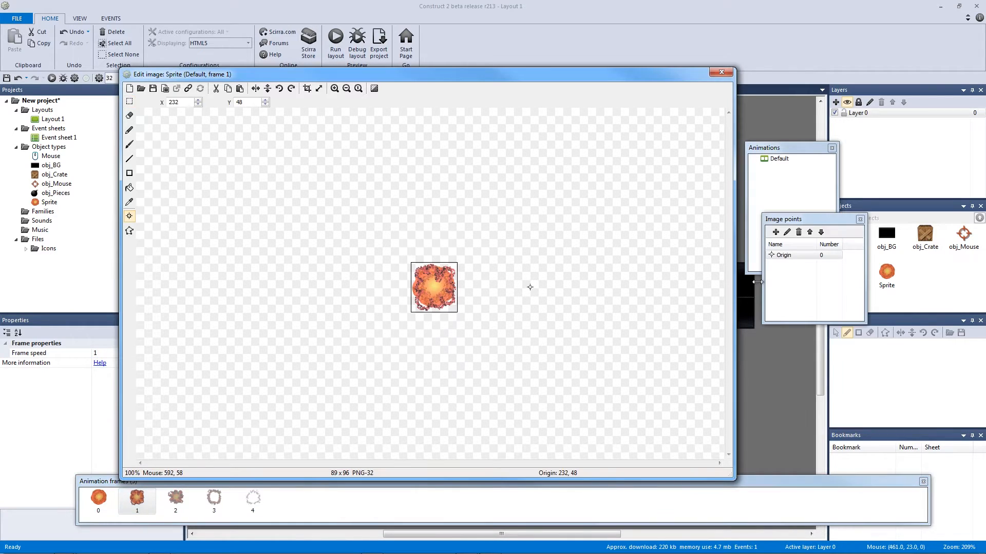
right_click(791, 256)
mouse_move(823, 330)
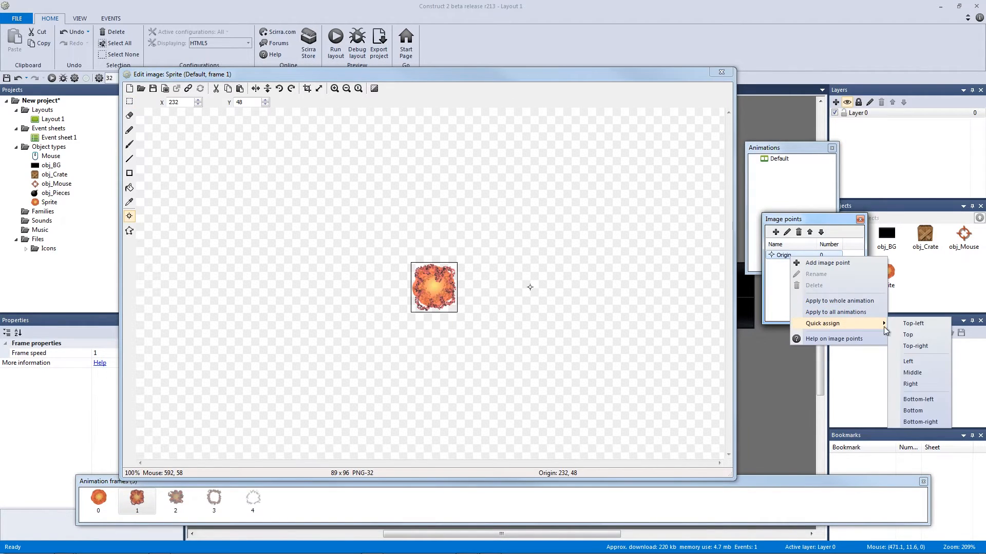
click(918, 373)
right_click(809, 256)
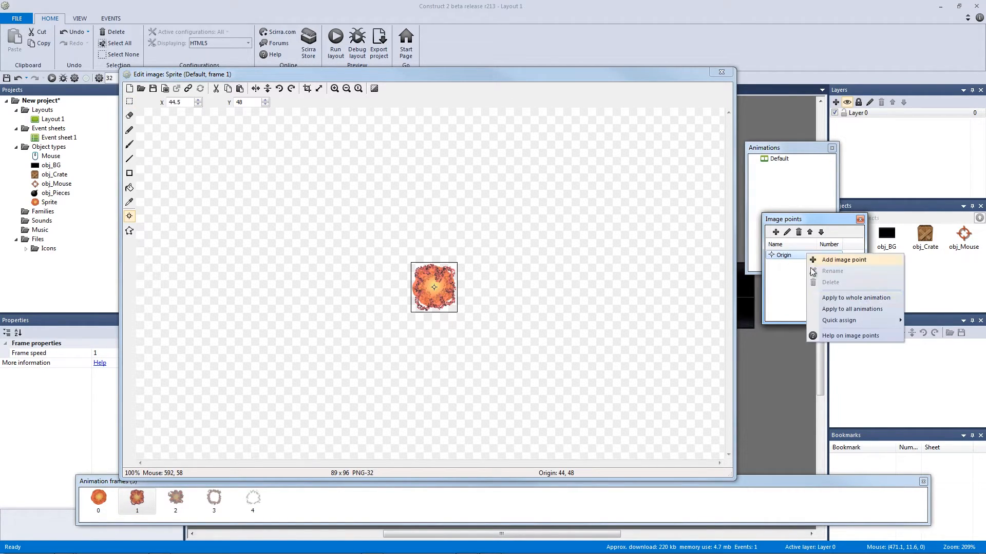
click(831, 310)
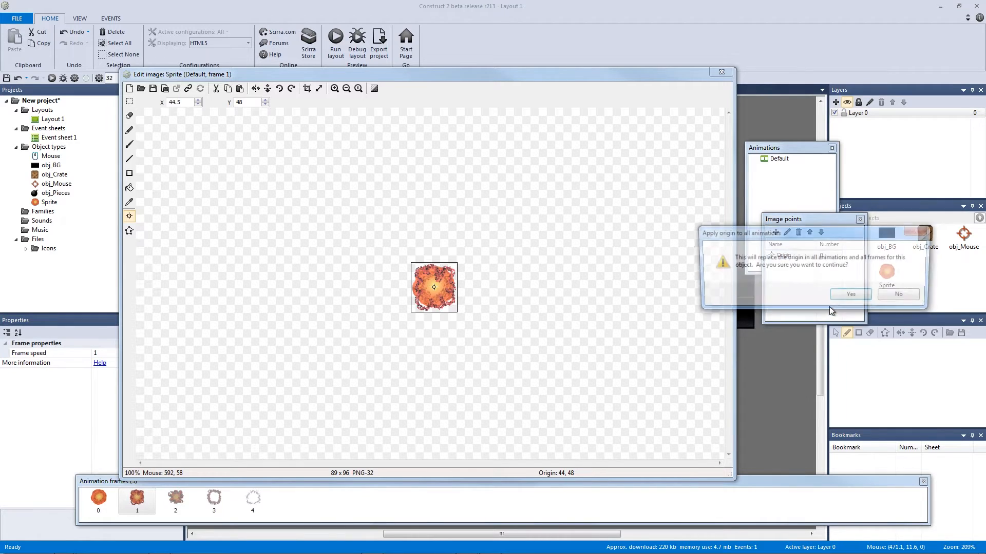
click(905, 297)
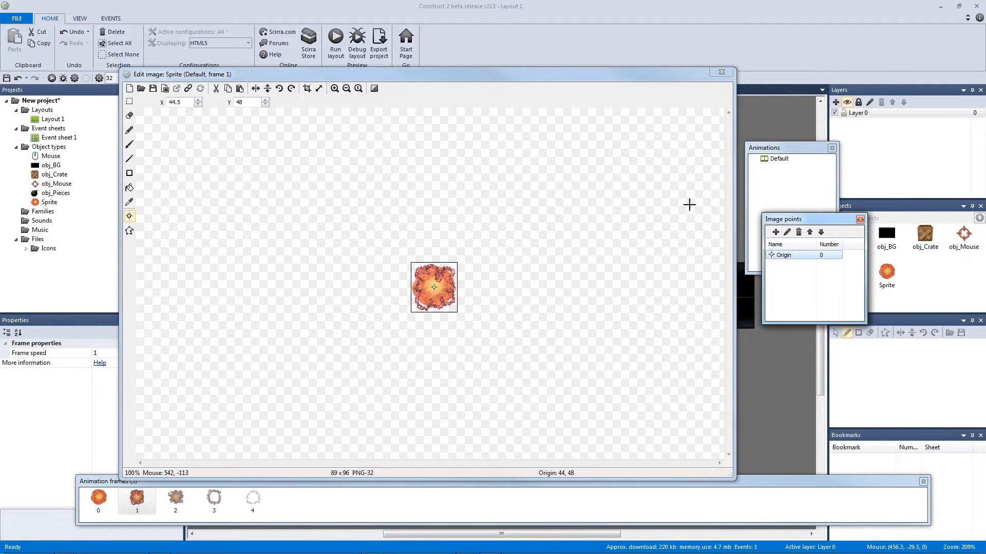
click(721, 72)
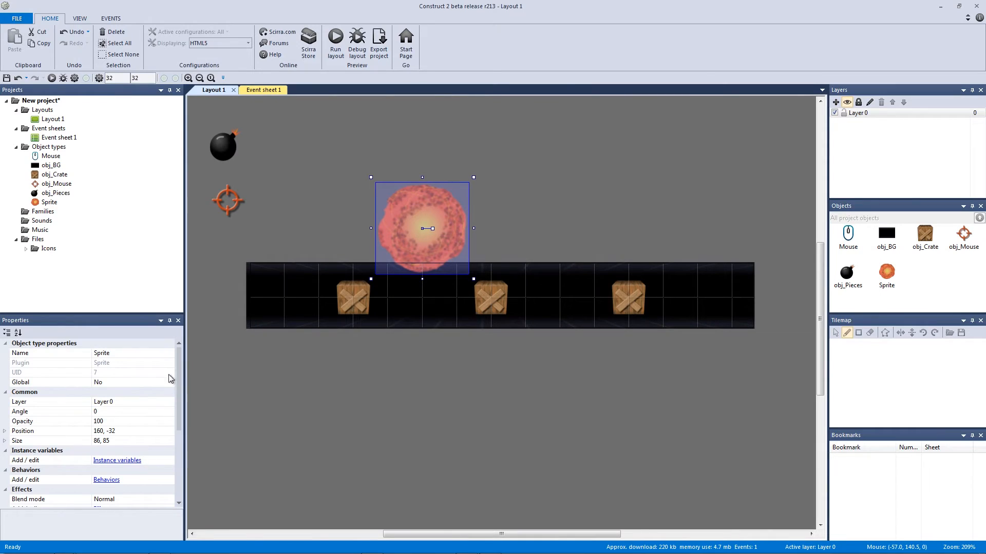
Rename the new sprite obj_Explosion and set its size to 32 x 32.
click(130, 355)
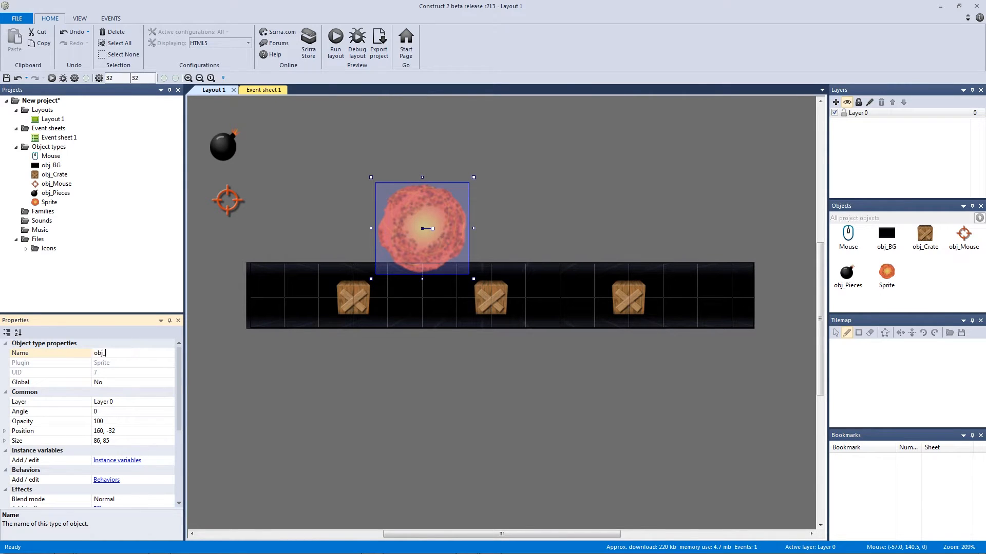
text(obj_Explosion)
key(Return)
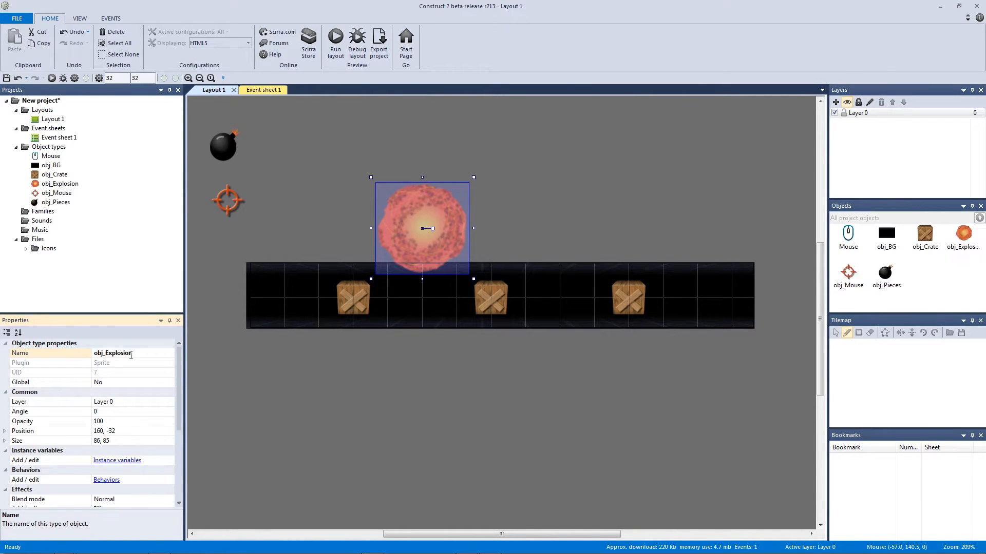
drag(180, 423, 174, 429)
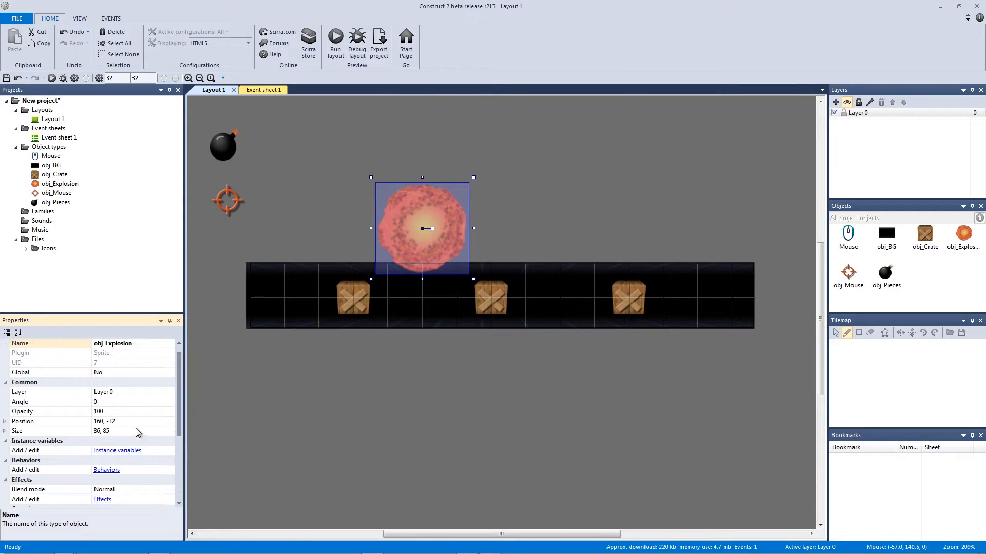
click(6, 431)
click(121, 441)
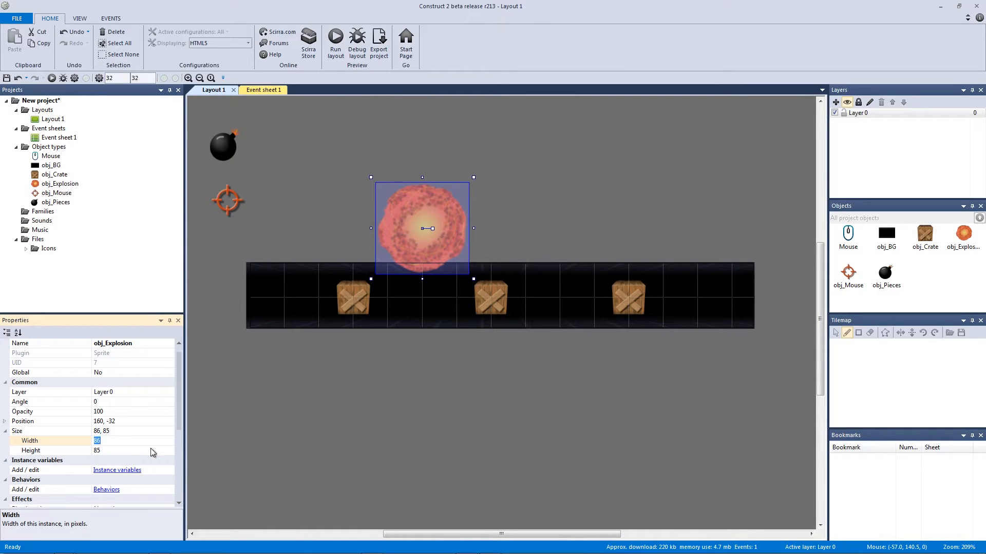
text(32)
key(Tab)
text(32)
key(Return)
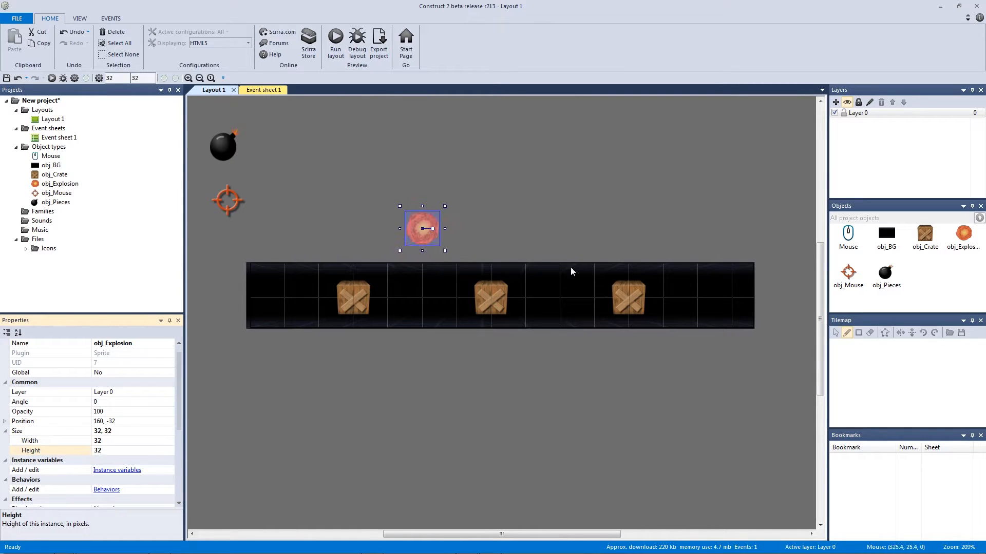
Move obj_Explosion away from the banner, near the bomb and crosshair sprites outside the layout.
drag(422, 246, 280, 159)
click(286, 233)
click(315, 157)
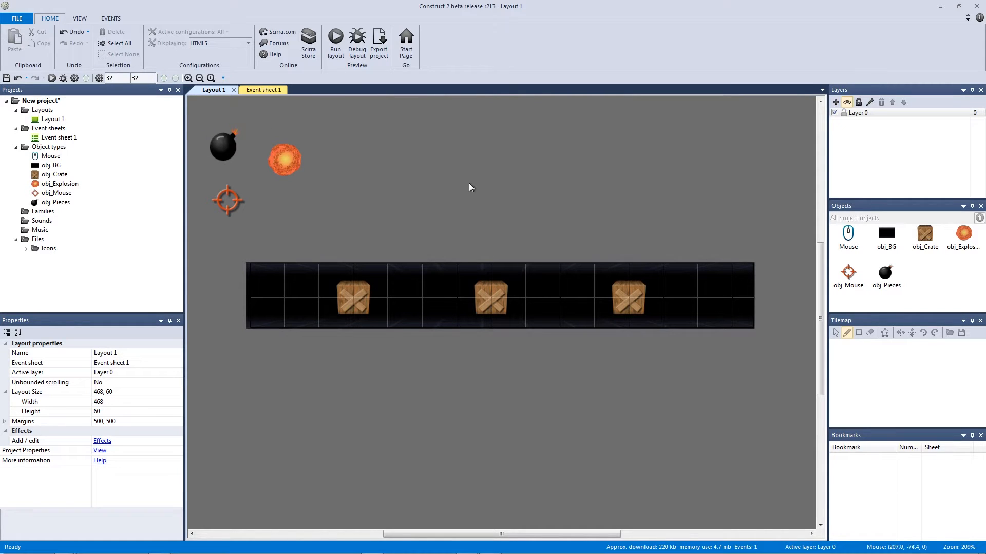
Place obj_Explosion between the first two crates and run the layout to preview its animation.
drag(287, 161, 430, 302)
click(335, 41)
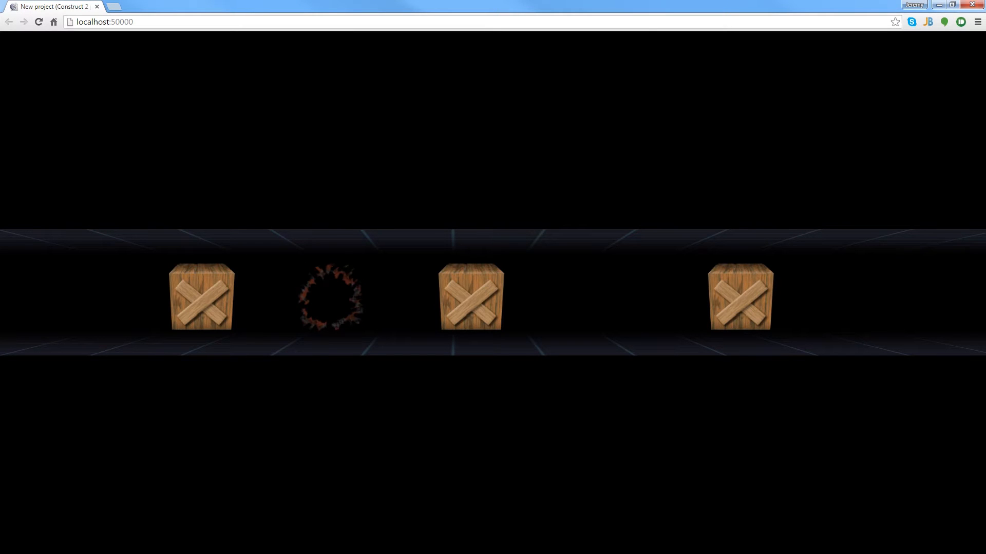
click(972, 5)
Move obj_Explosion back outside the layout beside the bomb and open Event sheet 1.
drag(413, 299, 273, 144)
click(339, 165)
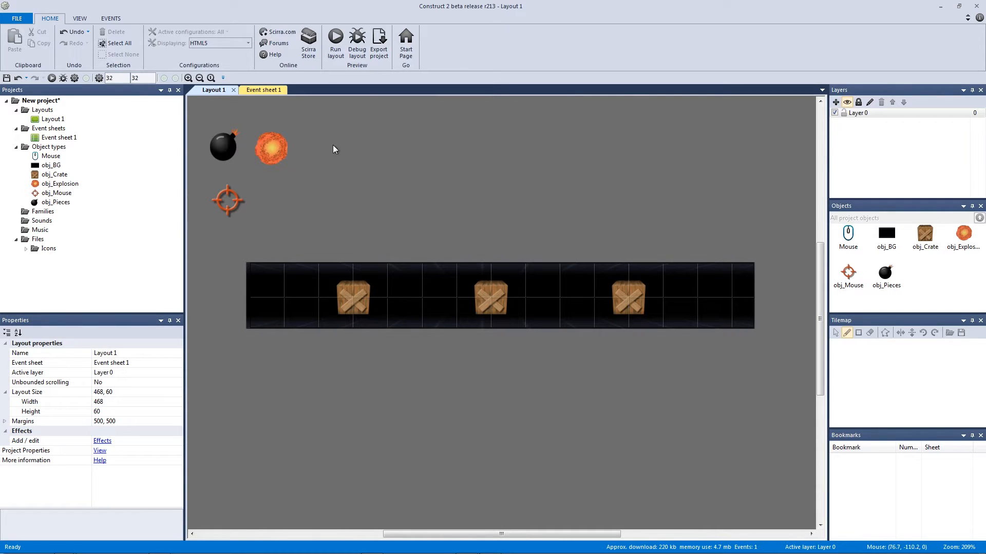
click(265, 90)
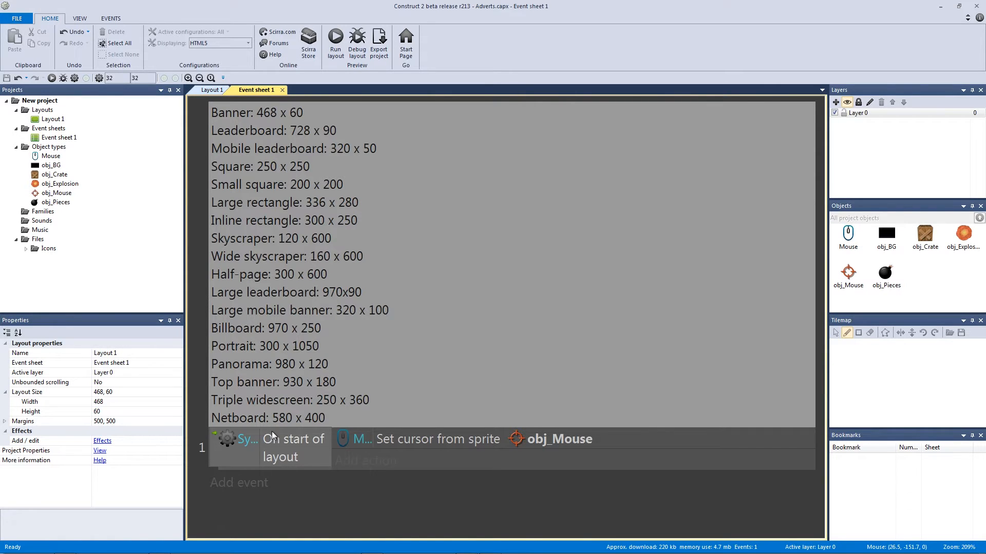
Add a mouse event that triggers when the left button is clicked on obj_Crate.
click(242, 481)
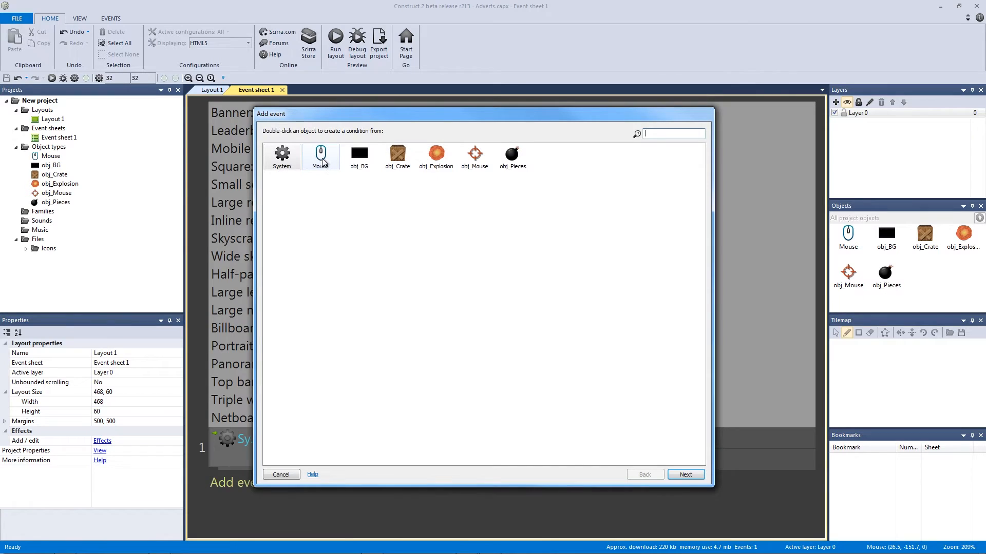
double_click(321, 159)
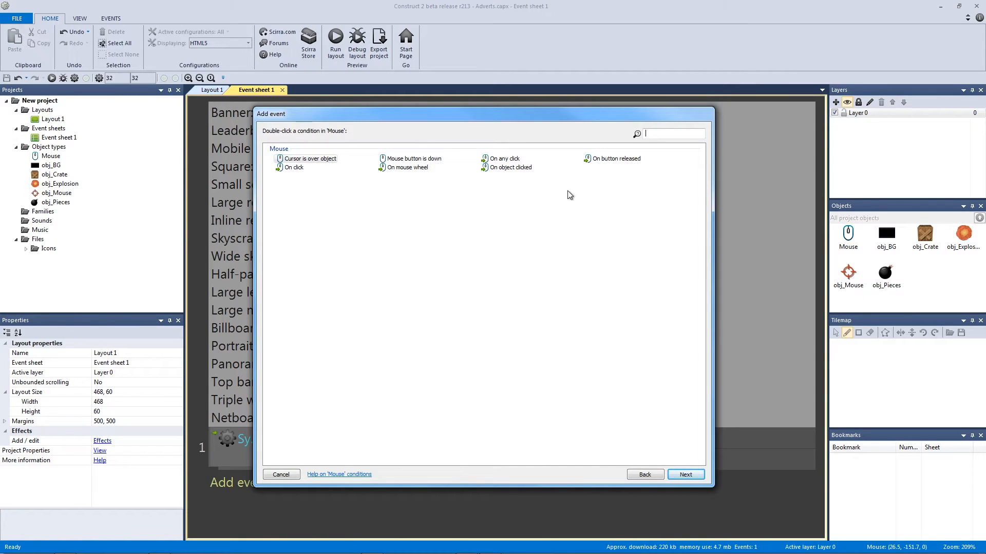
double_click(522, 170)
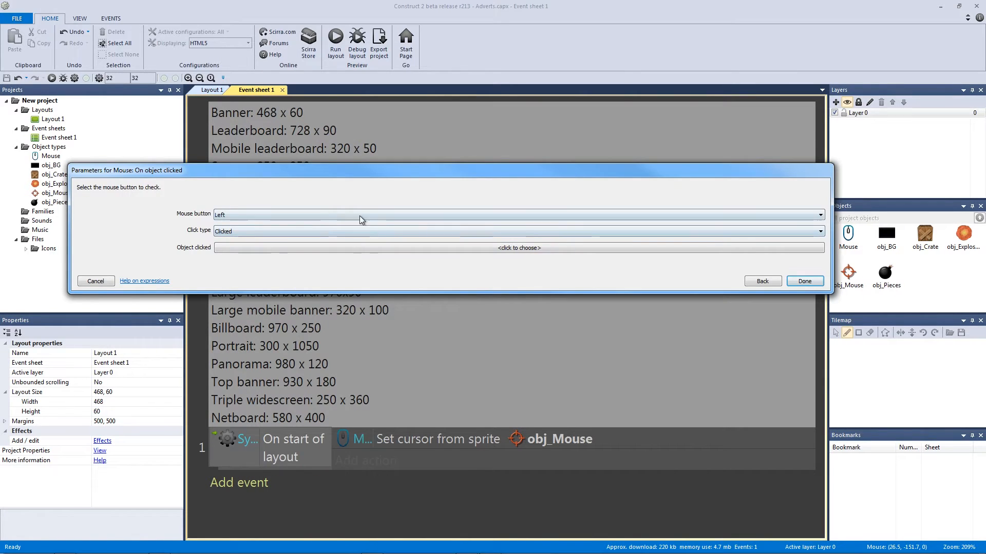
click(310, 248)
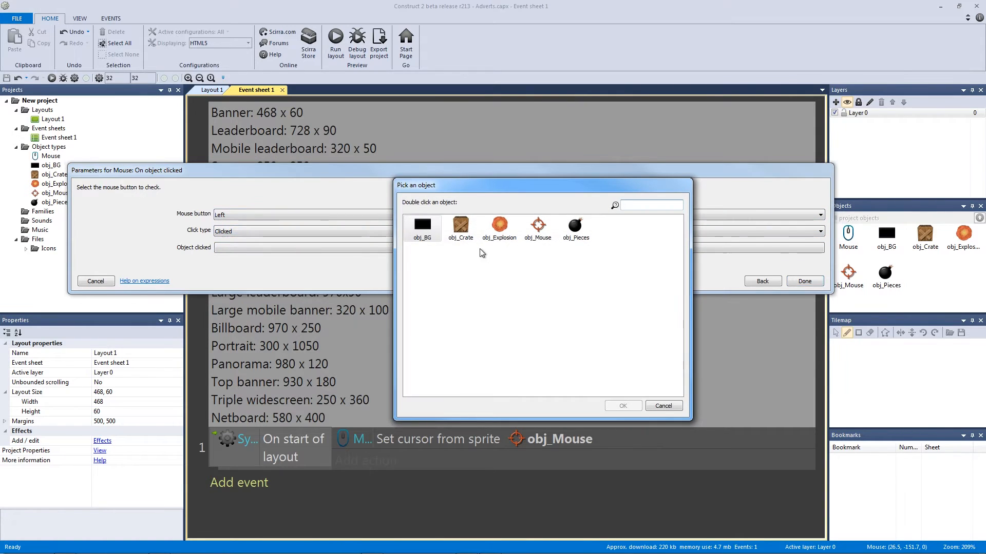
click(461, 229)
double_click(461, 229)
click(804, 291)
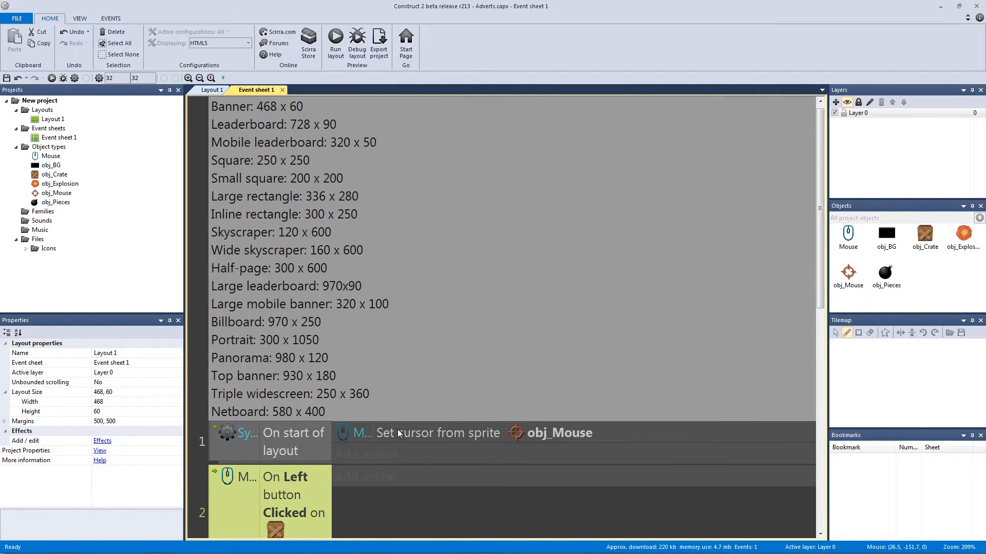
Add an action to the crate-click event that destroys obj_Crate.
click(379, 423)
double_click(396, 158)
text(des)
double_click(302, 160)
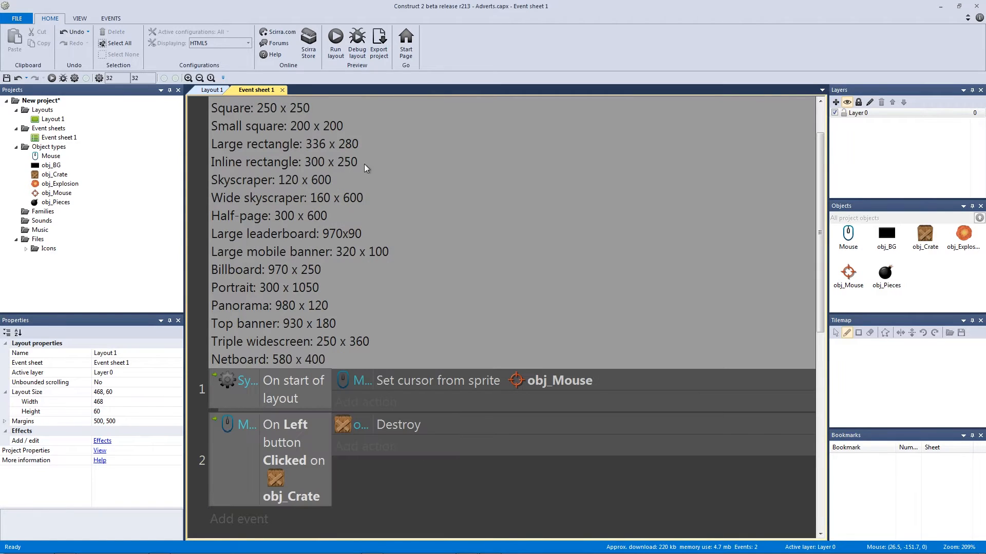
Run the layout, shoot all three crates to test their destruction, and close the preview.
click(336, 38)
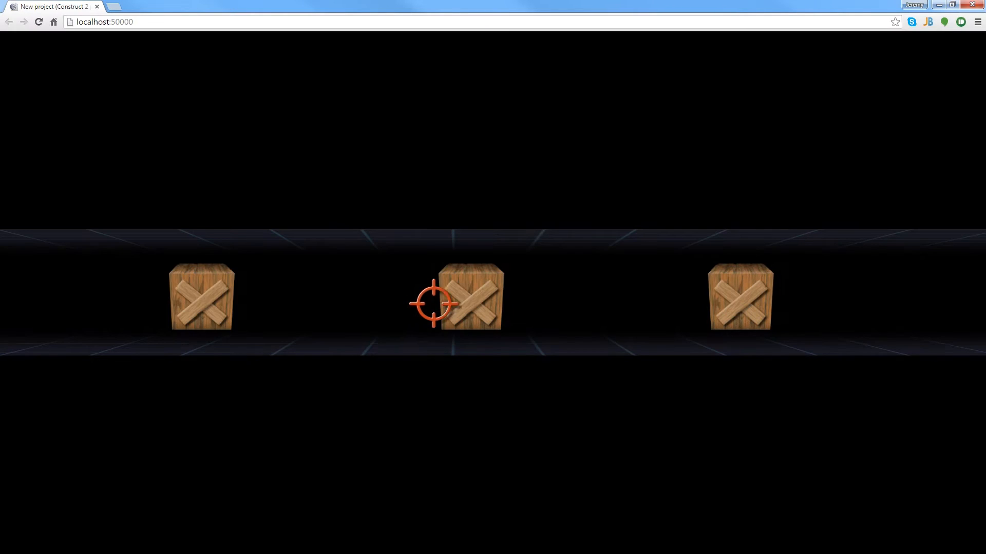
click(225, 305)
click(485, 304)
click(721, 302)
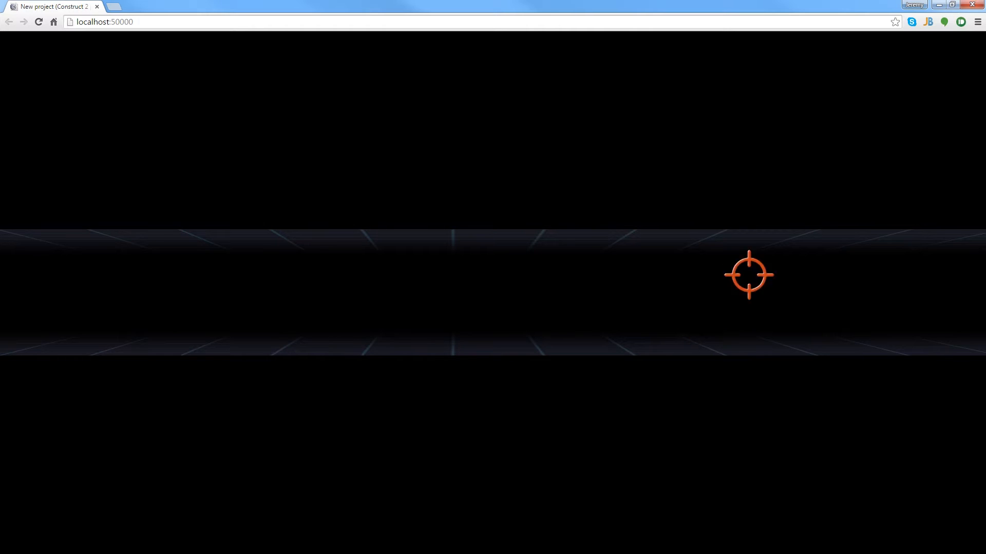
click(972, 4)
Make obj_Crate spawn obj_Explosion on layer 0 at image point 0, and place this action above Destroy in the crate-click event.
scroll(402, 398, down, 2)
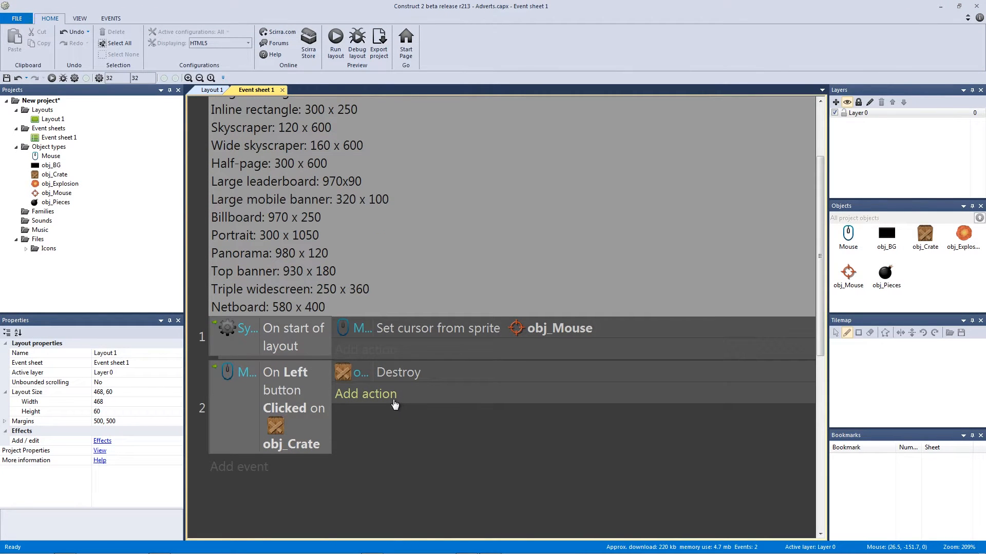
click(394, 402)
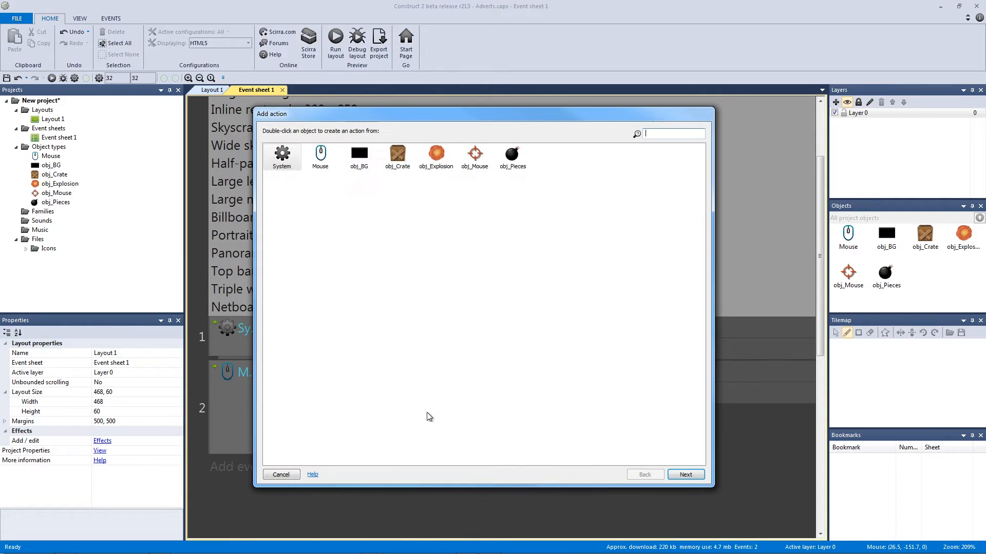
double_click(399, 163)
text(spawn)
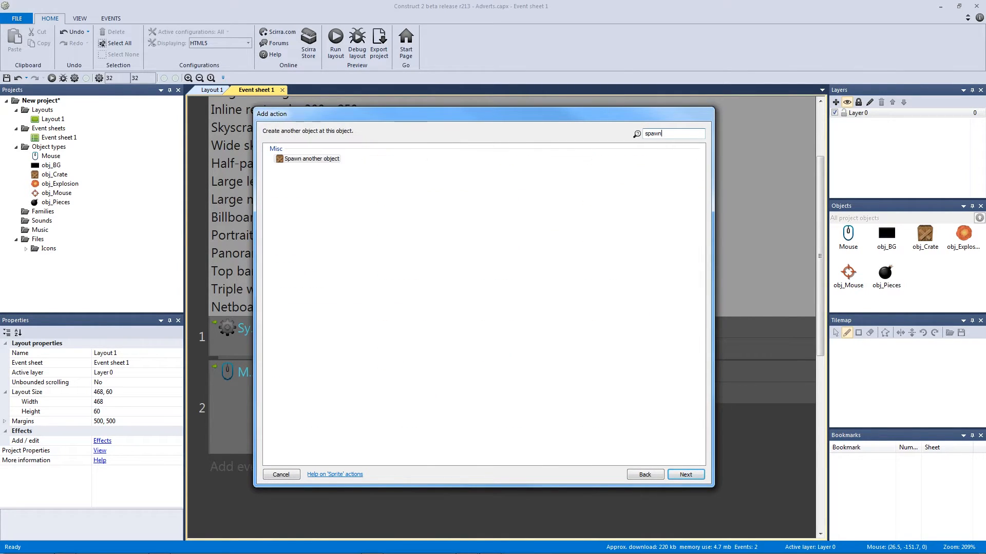
key(Return)
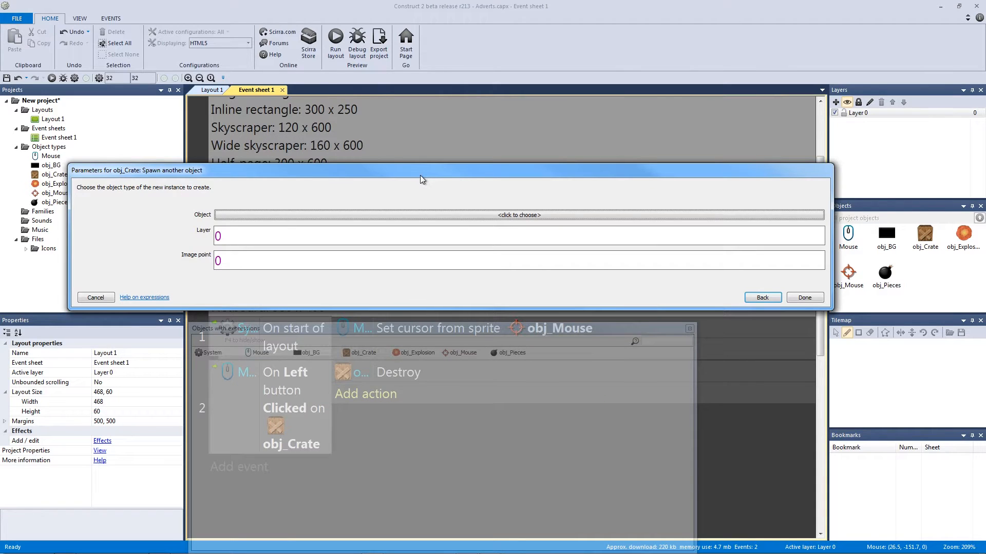
click(351, 215)
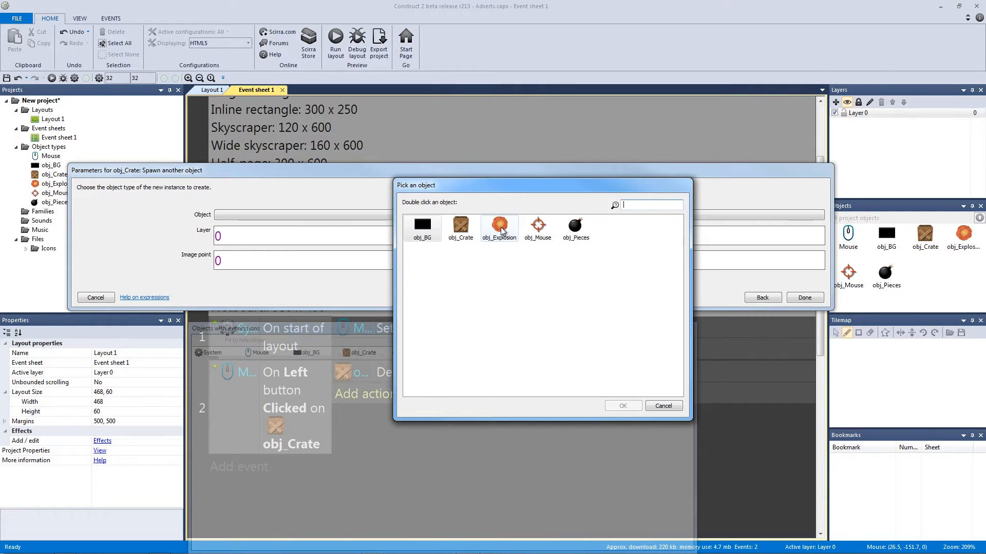
double_click(500, 227)
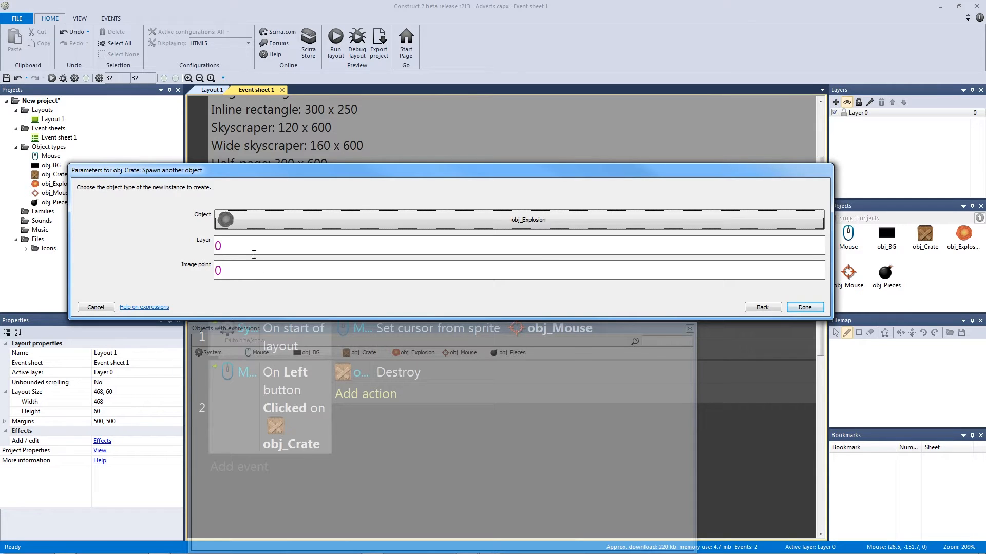
click(791, 307)
drag(384, 397, 377, 362)
Run the layout, shoot the three crates to check the spawned explosions, and close the preview.
click(335, 51)
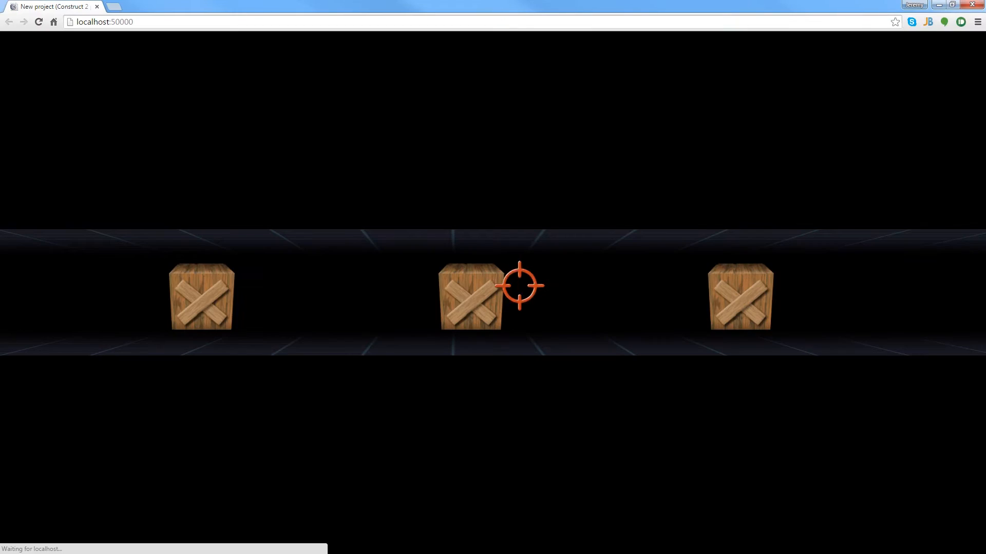
click(200, 295)
click(471, 303)
click(711, 308)
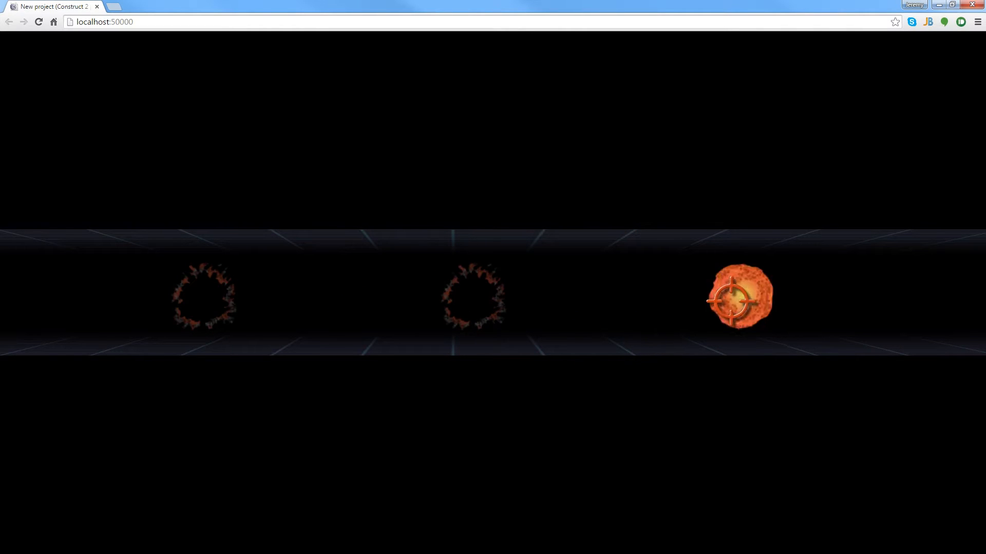
click(974, 6)
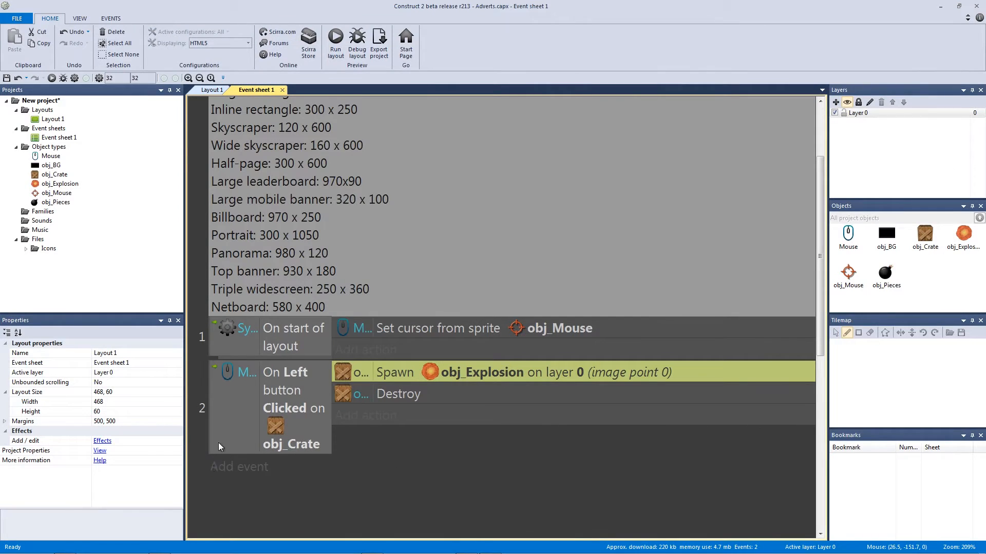
Add an event with the On created condition for obj_Explosion.
click(236, 466)
double_click(435, 154)
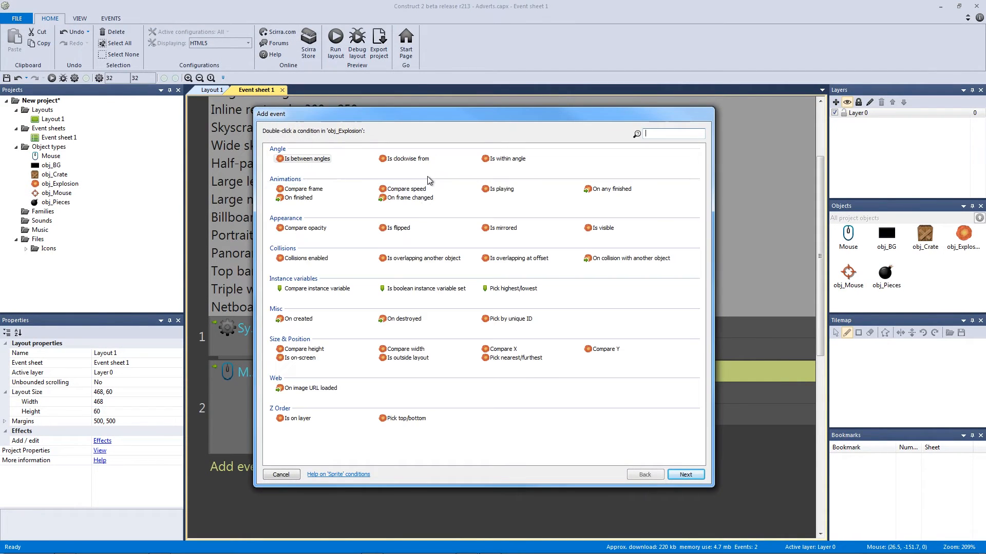
key(Escape)
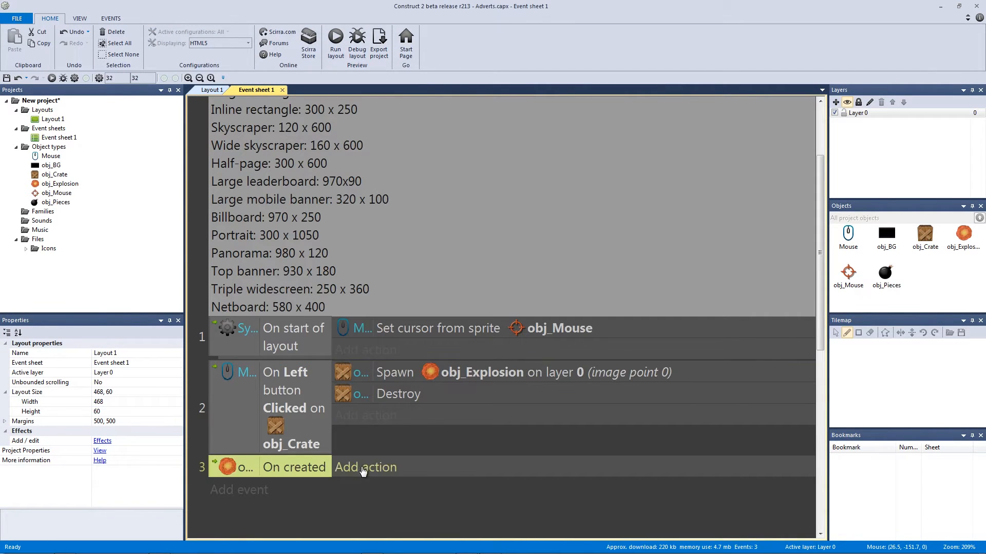
click(385, 377)
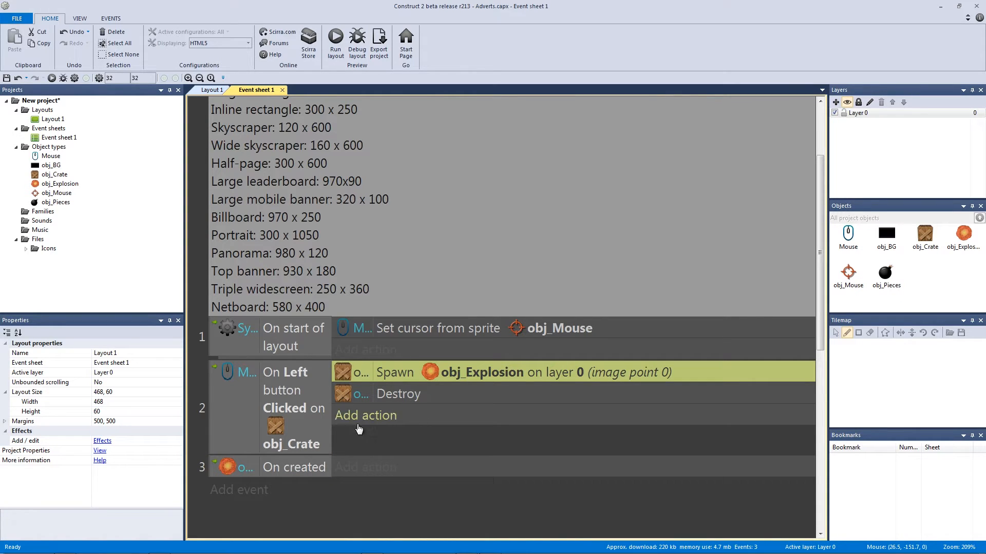
click(303, 469)
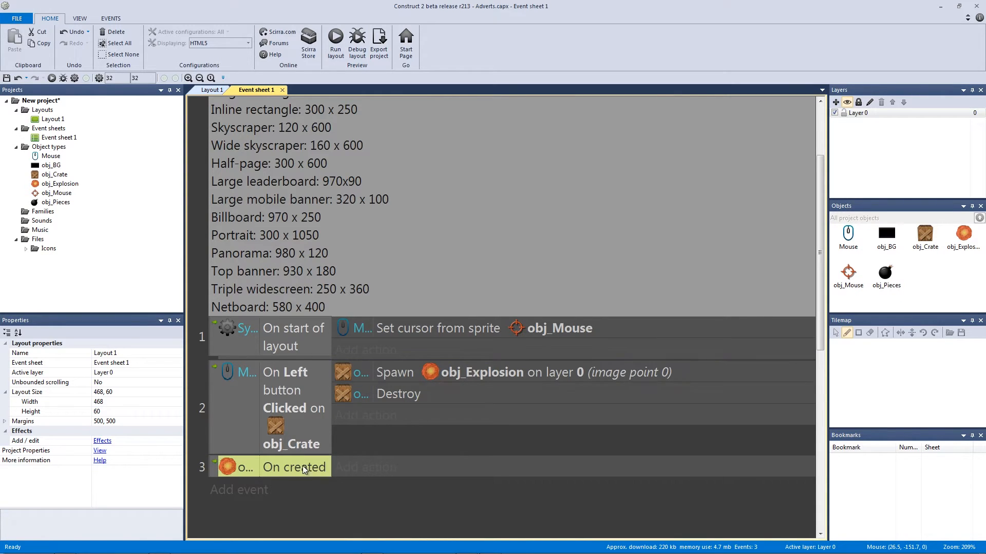
Add an action to the On created event that sets obj_Explosion's animation speed to 15.
click(384, 473)
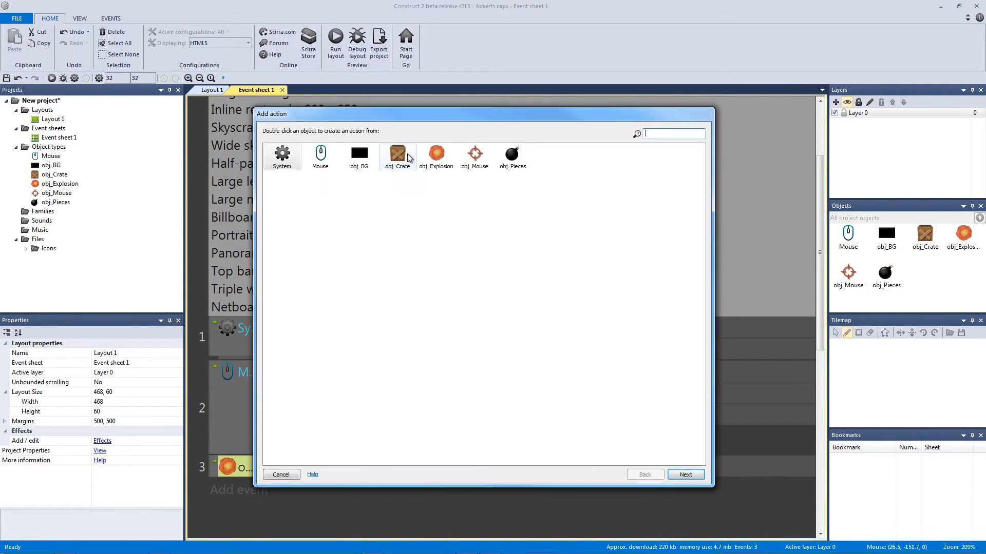
double_click(436, 152)
double_click(312, 198)
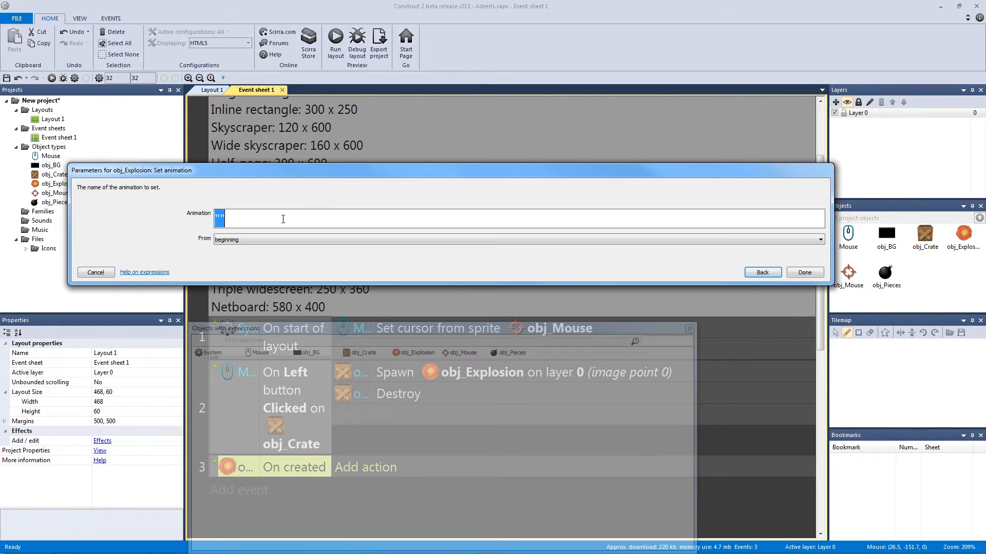
click(765, 269)
double_click(502, 197)
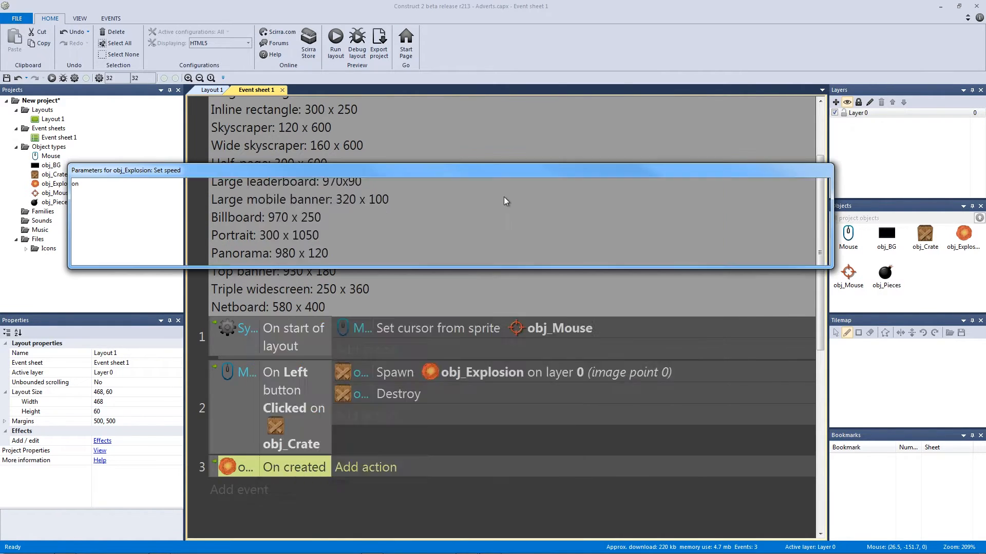
text(15)
key(Return)
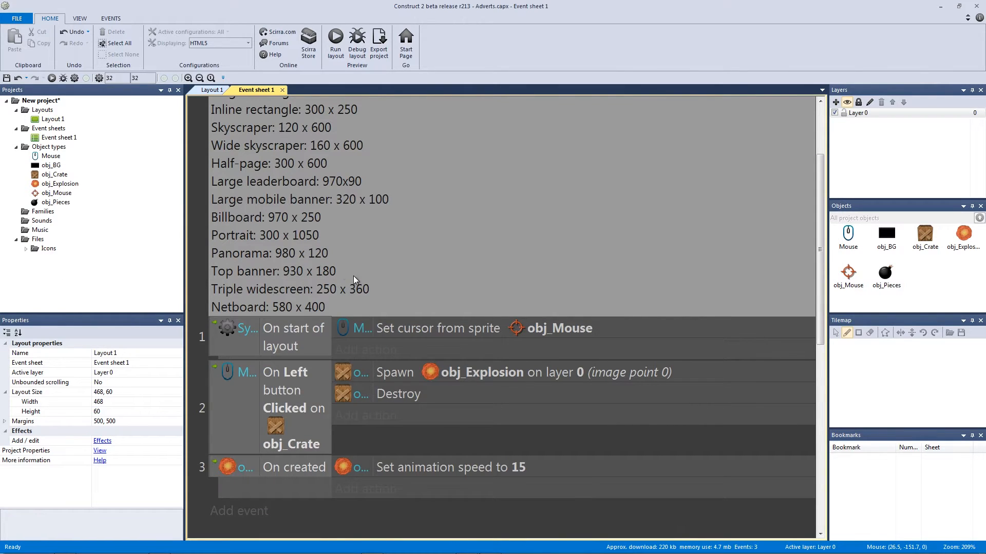
Add a System Wait action of 0.15 seconds after the explosion's animation speed action.
scroll(377, 467, down, 1)
click(377, 465)
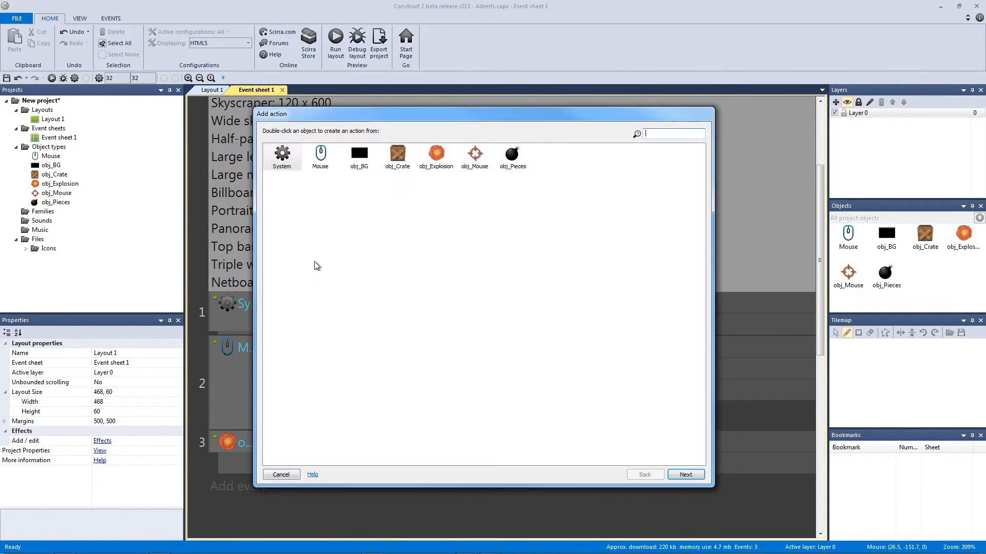
double_click(282, 154)
text(wait)
double_click(291, 158)
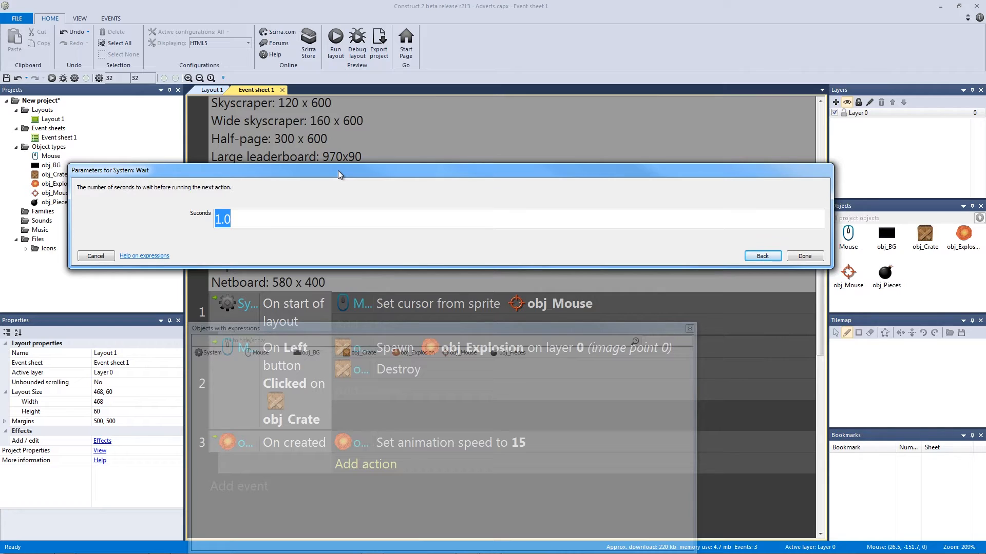
text(0.15)
key(Return)
Add an action after the wait that destroys obj_Explosion.
scroll(511, 304, down, 1)
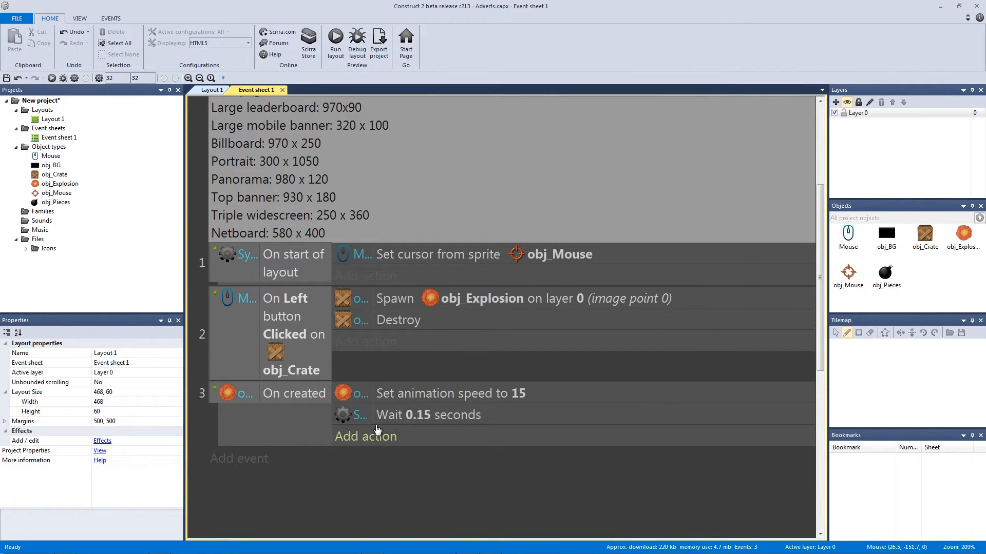
click(366, 436)
text(destroy)
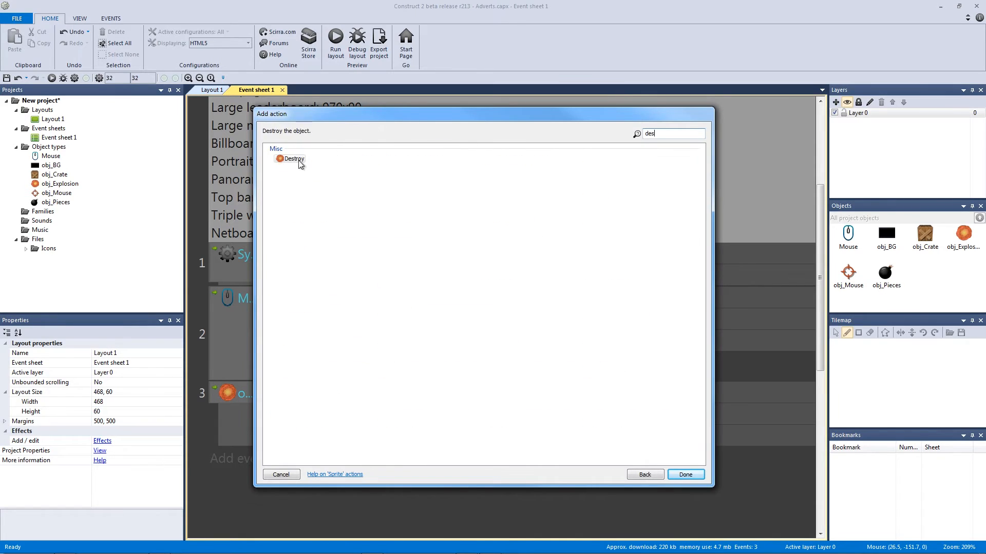
key(Return)
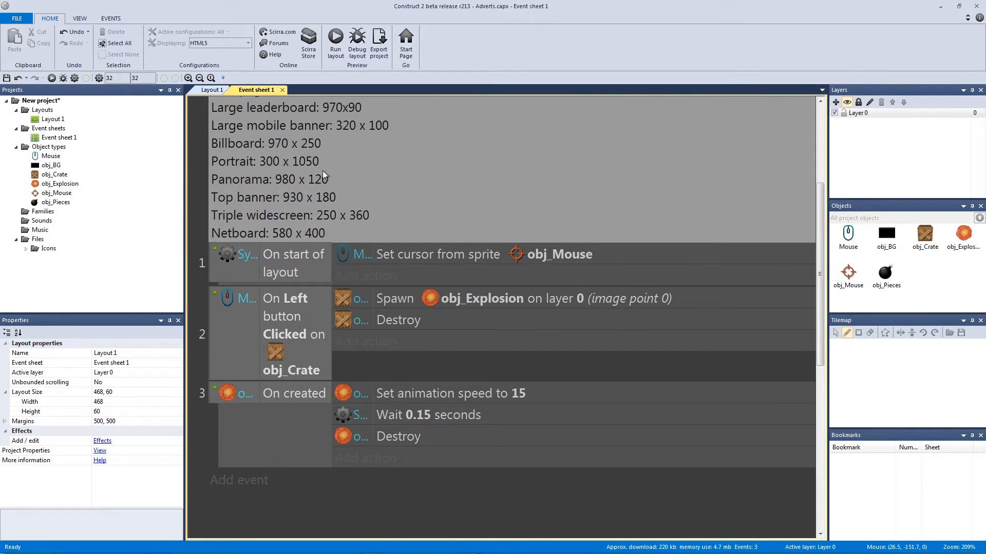
Run the layout, shoot each crate to check the explosion's timing and removal, and close the preview.
click(335, 41)
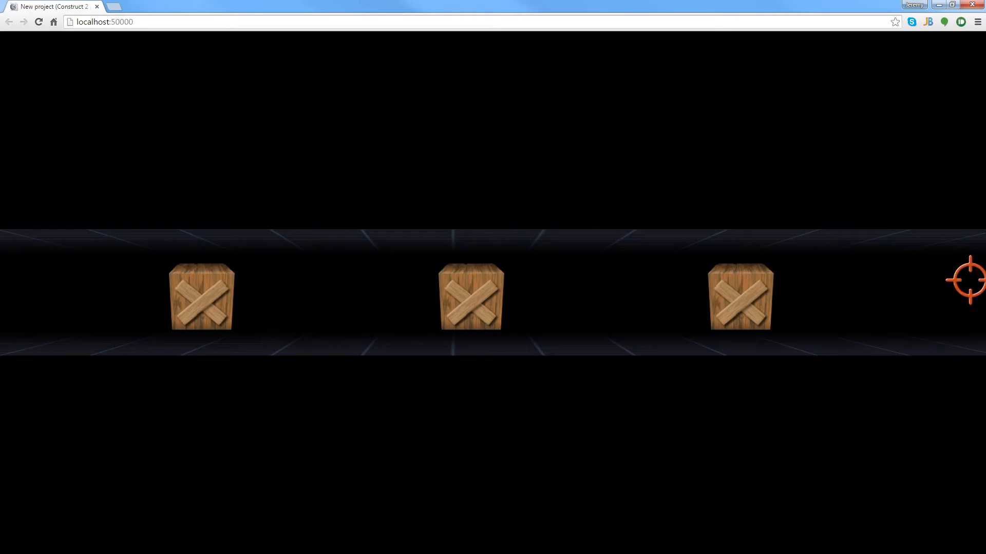
click(472, 300)
click(741, 319)
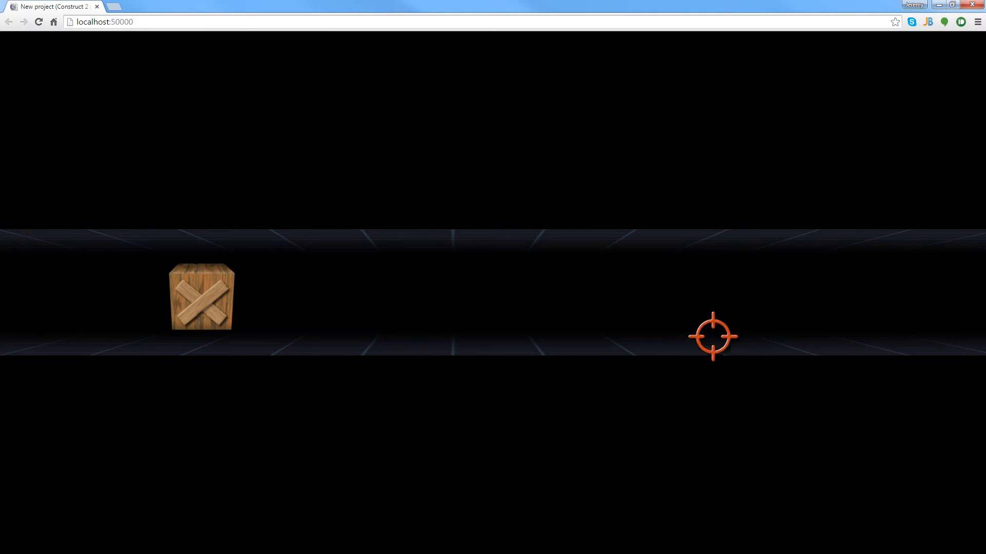
click(221, 303)
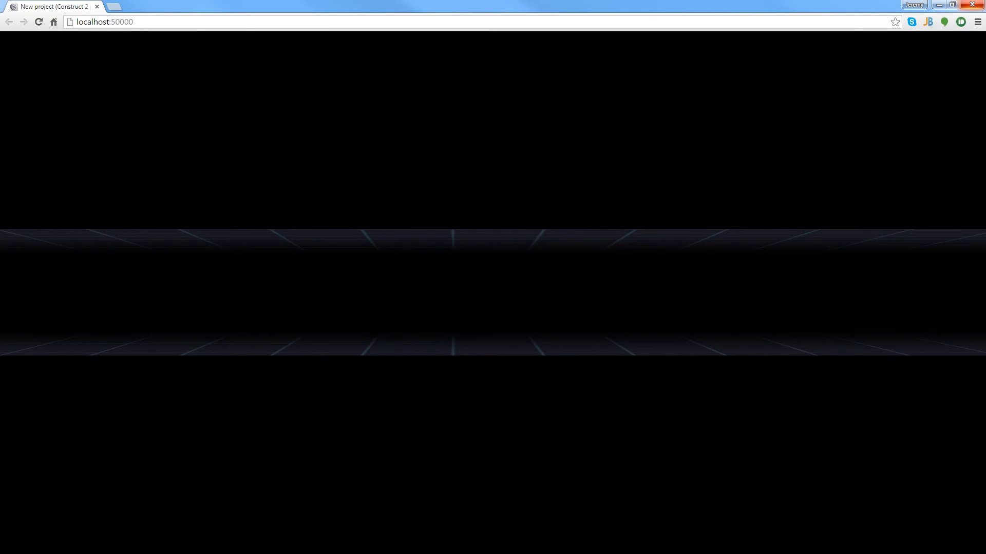
click(972, 5)
double_click(547, 395)
text(20)
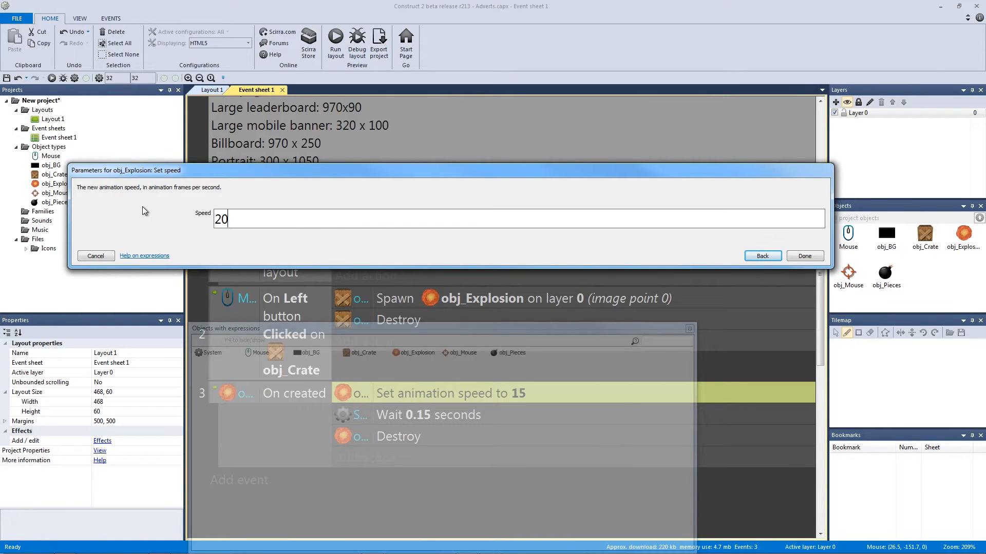
key(BackSpace)
key(BackSpace)
key(Escape)
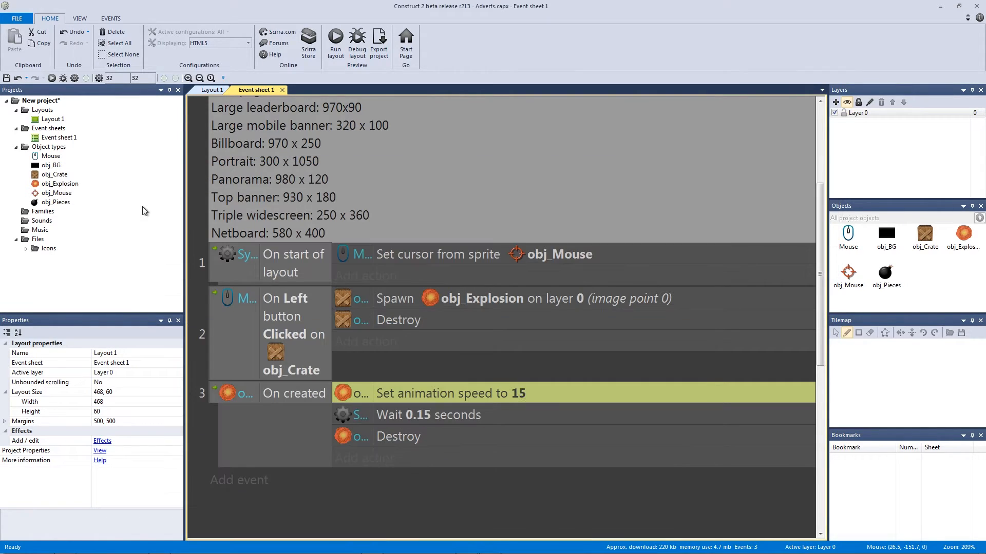
Run the layout, shoot all three crates to check the explosion's animation speed, and close the preview.
click(208, 281)
click(335, 44)
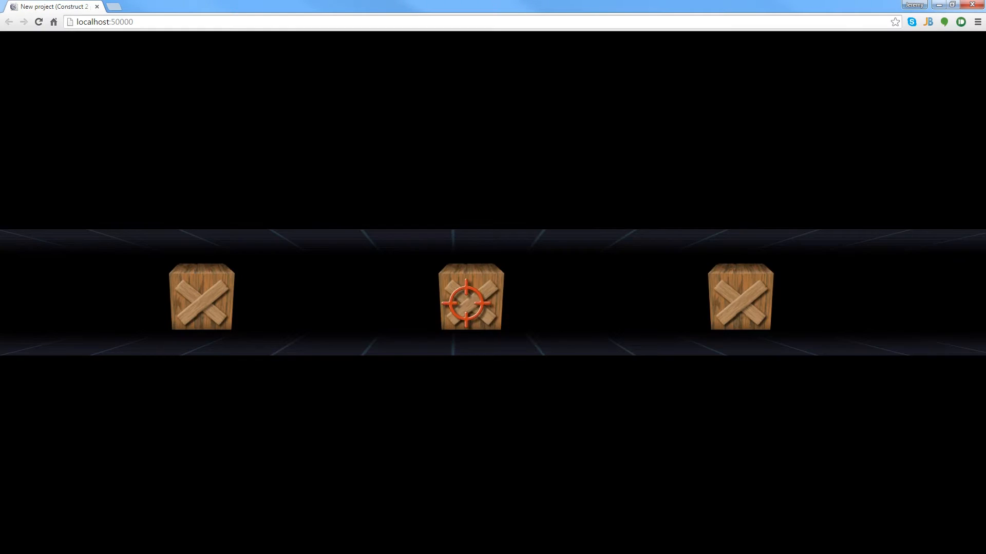
click(466, 302)
click(202, 297)
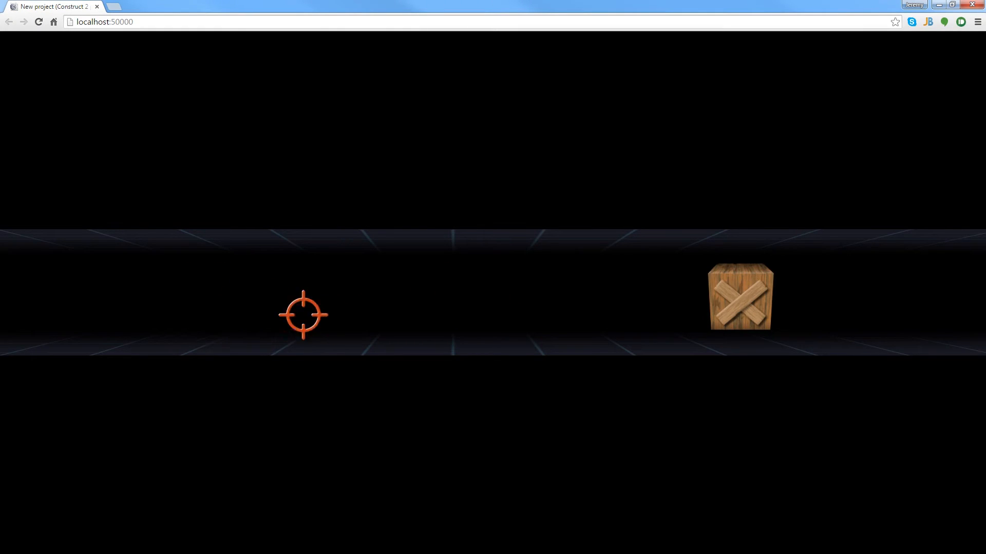
click(739, 301)
click(972, 5)
Set obj_Explosion's animation speed to 5 in the On created event.
double_click(473, 393)
click(263, 222)
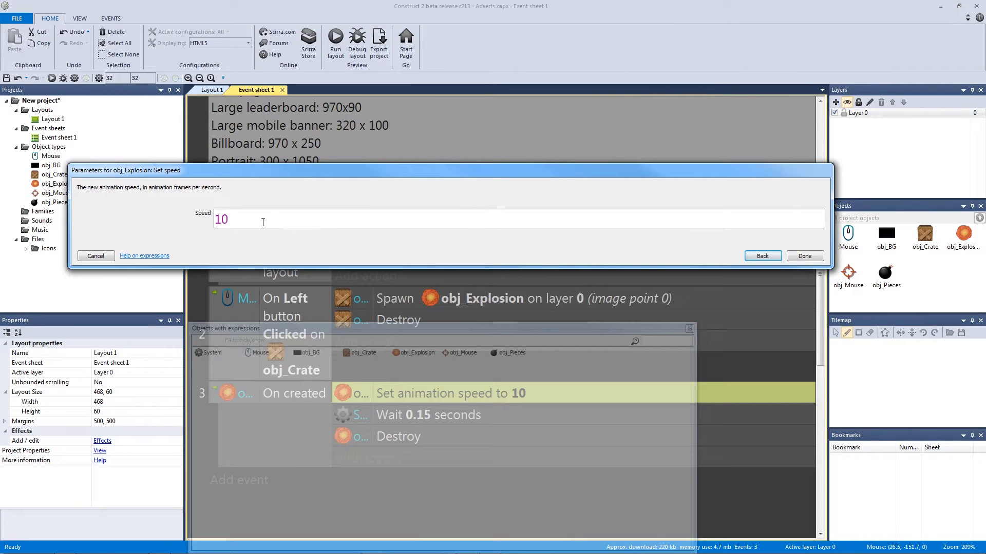
text(5)
key(Return)
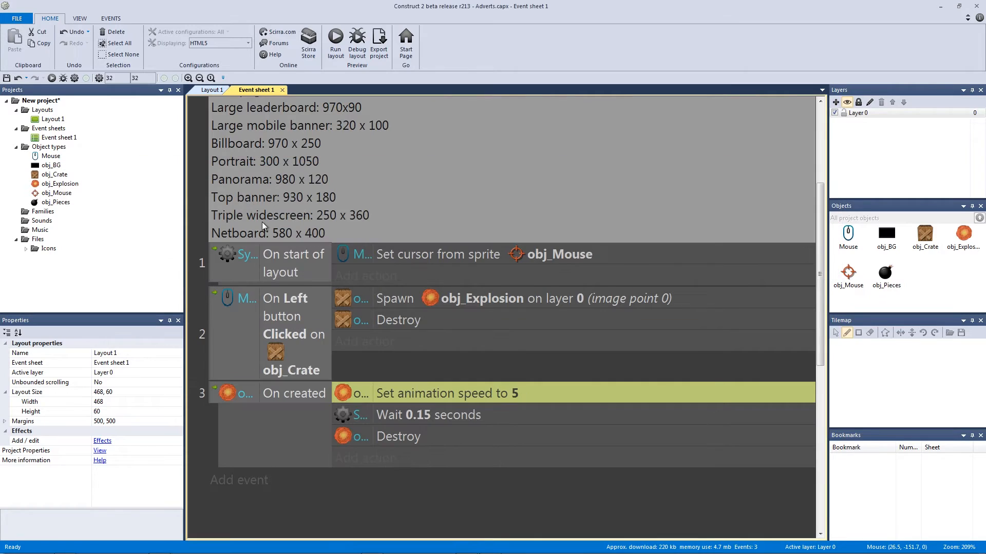
Run the layout again, shoot the three crates to check the slower explosion, and close the preview.
click(336, 42)
click(451, 286)
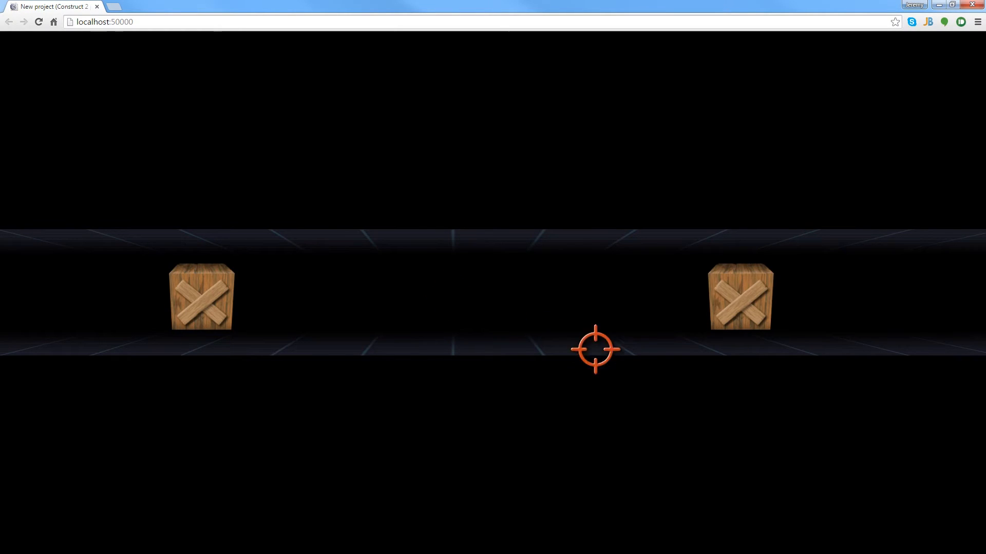
click(723, 304)
click(201, 299)
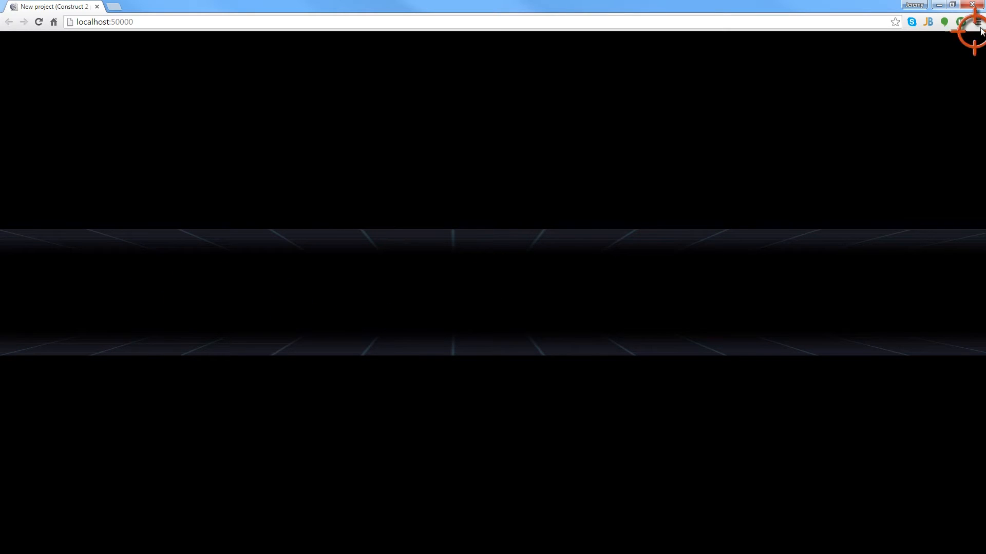
click(972, 4)
Change the System Wait action before the explosion's Destroy action to 0.30 seconds.
click(448, 430)
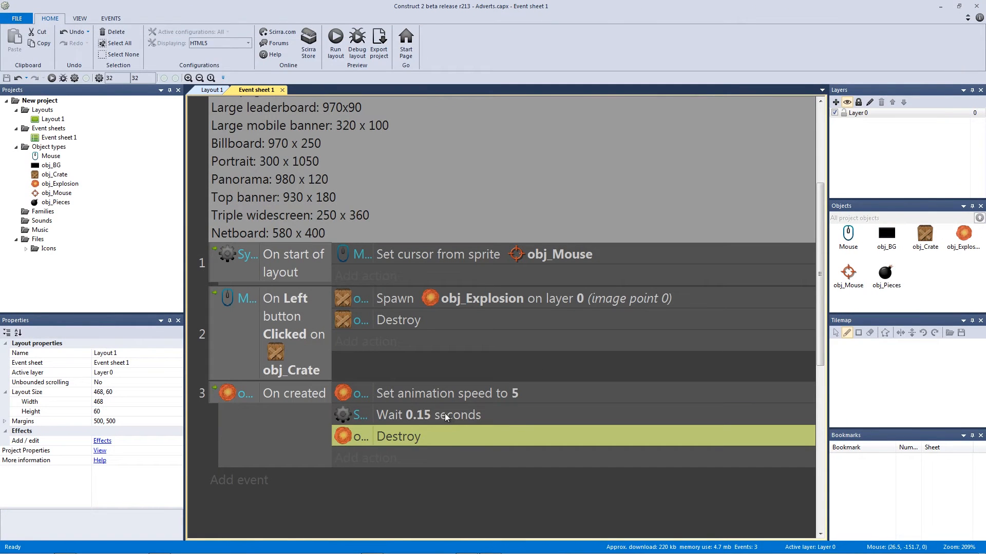
click(445, 416)
double_click(437, 409)
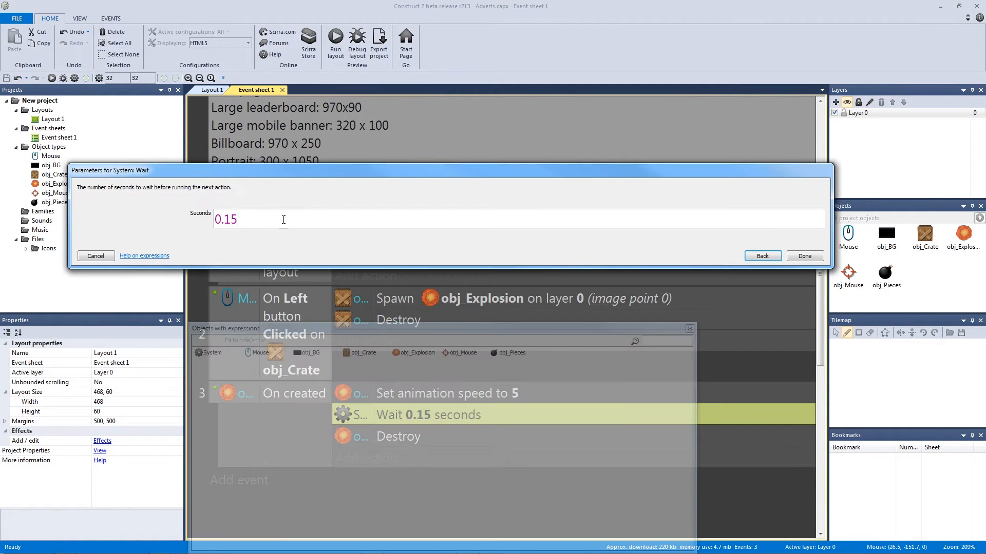
text(0.30)
key(Return)
Try an animation speed of 10 for obj_Explosion, and return it to 5.
double_click(475, 401)
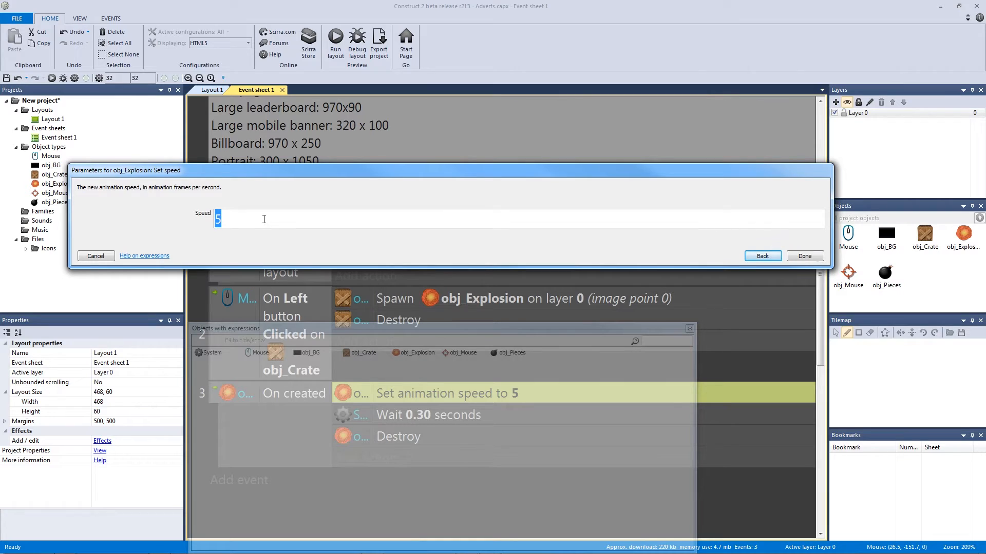
text(10)
key(Return)
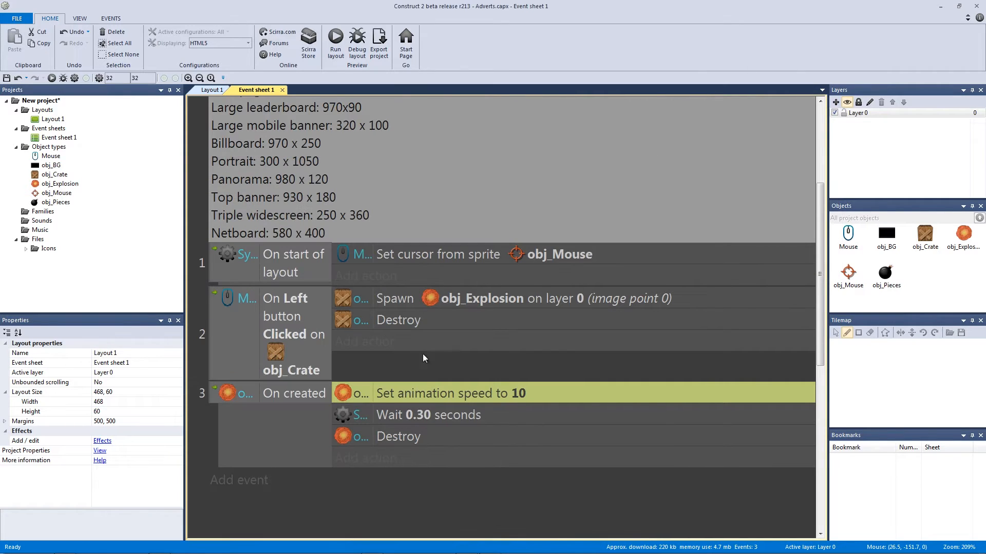
double_click(472, 394)
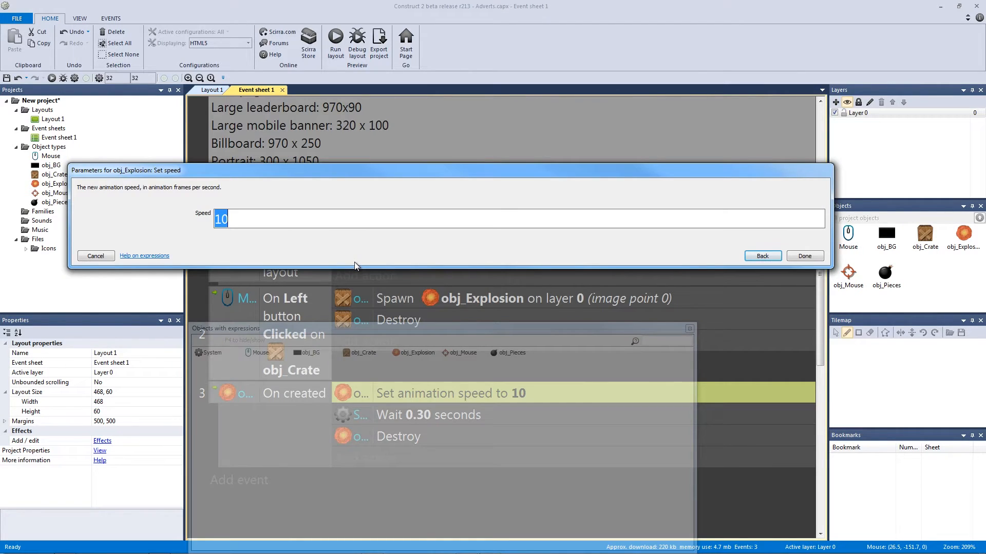
text(5)
key(Return)
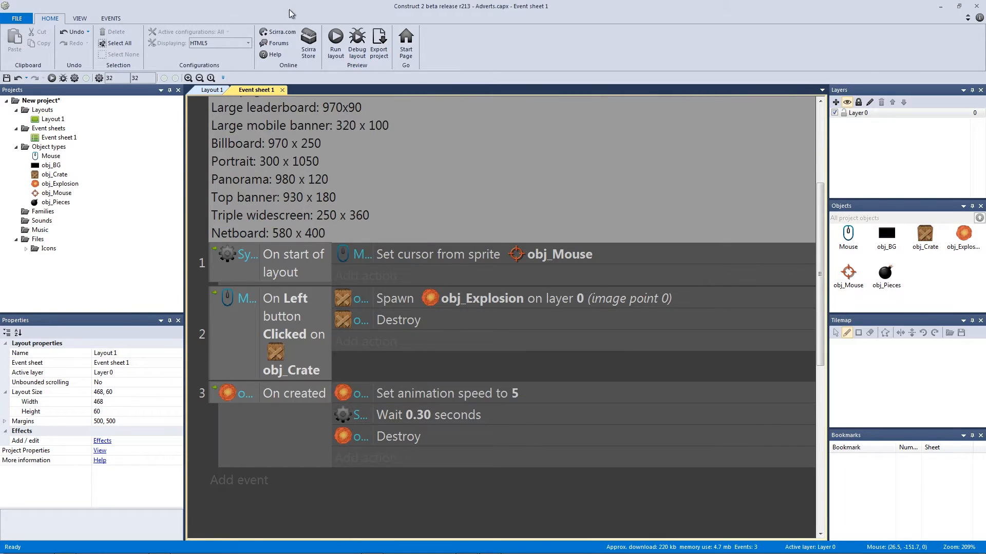
Run the layout, shoot the crates to check the explosion with the 0.30-second wait, and close the preview.
click(335, 41)
click(468, 308)
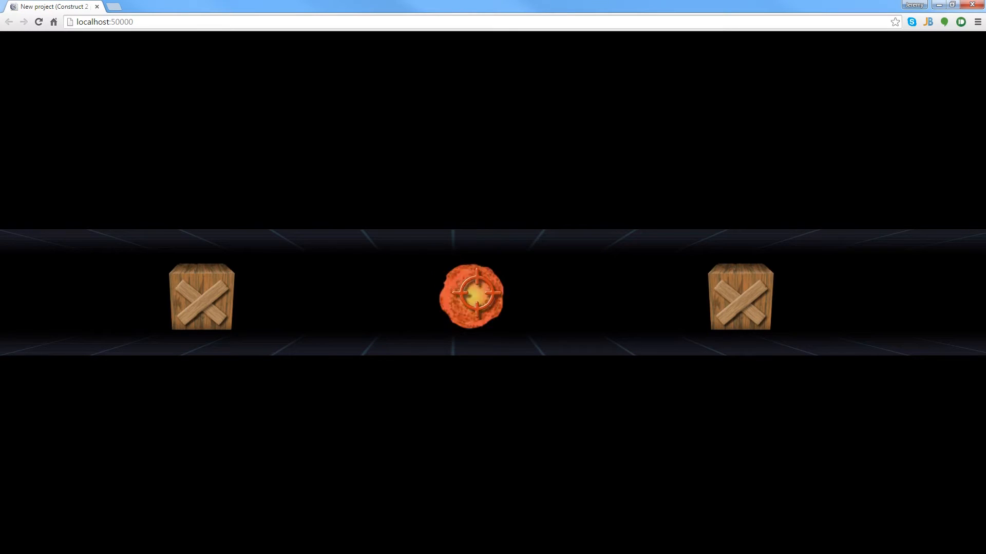
click(215, 301)
click(719, 302)
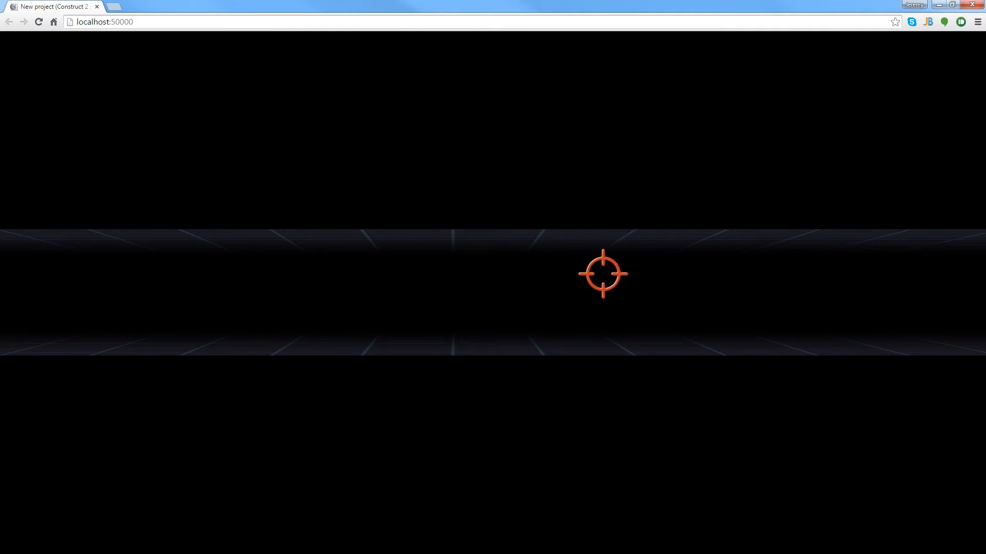
click(972, 5)
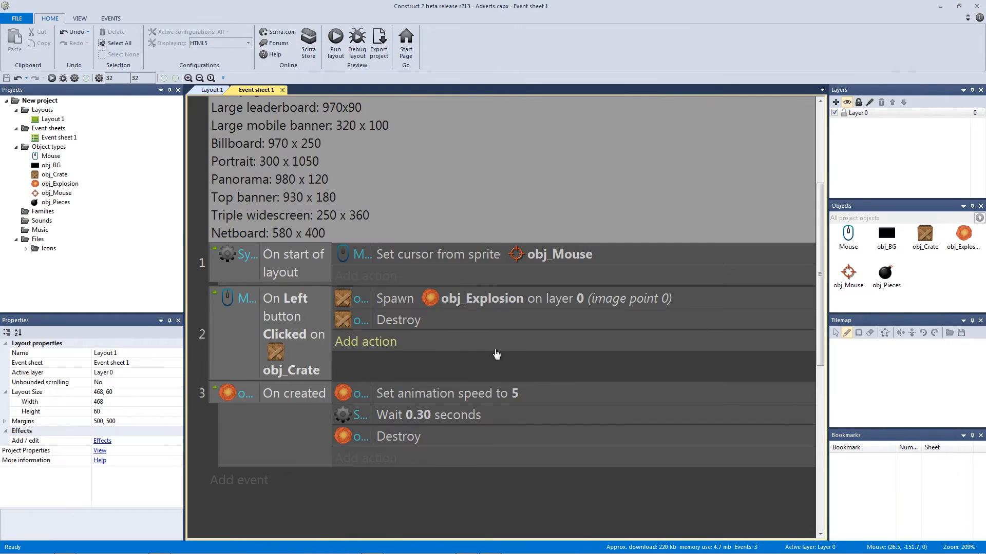
Return to Layout 1 and look over the three crates on the banner one by one.
click(211, 90)
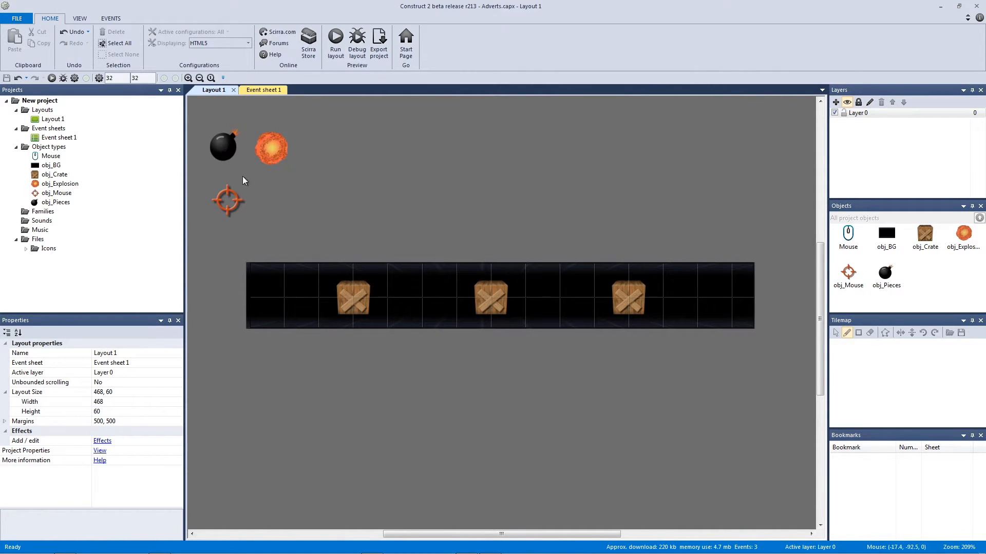
click(358, 302)
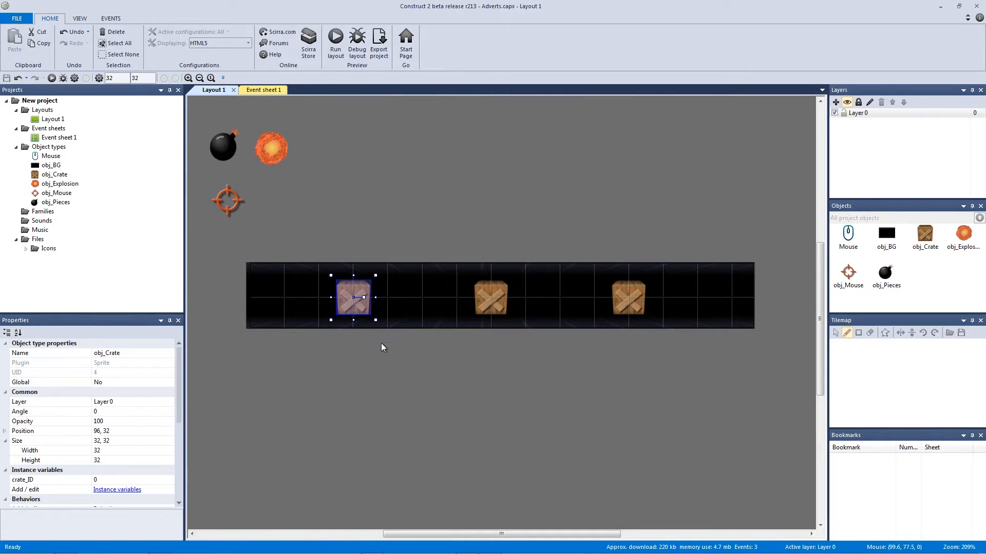
click(497, 299)
click(645, 299)
click(435, 226)
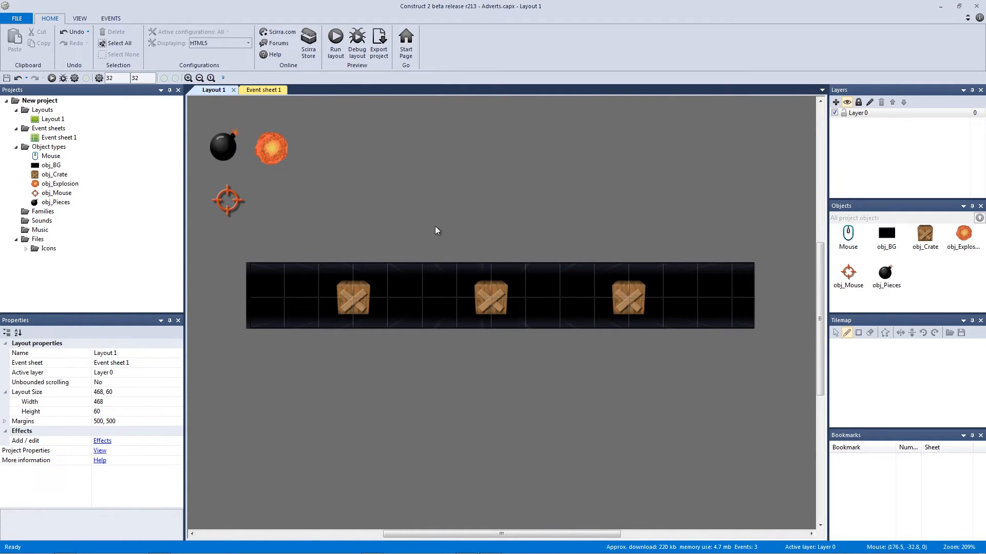
Open the obj_Pieces sprite's image editor and review its animation frames from 0 to 5.
double_click(222, 145)
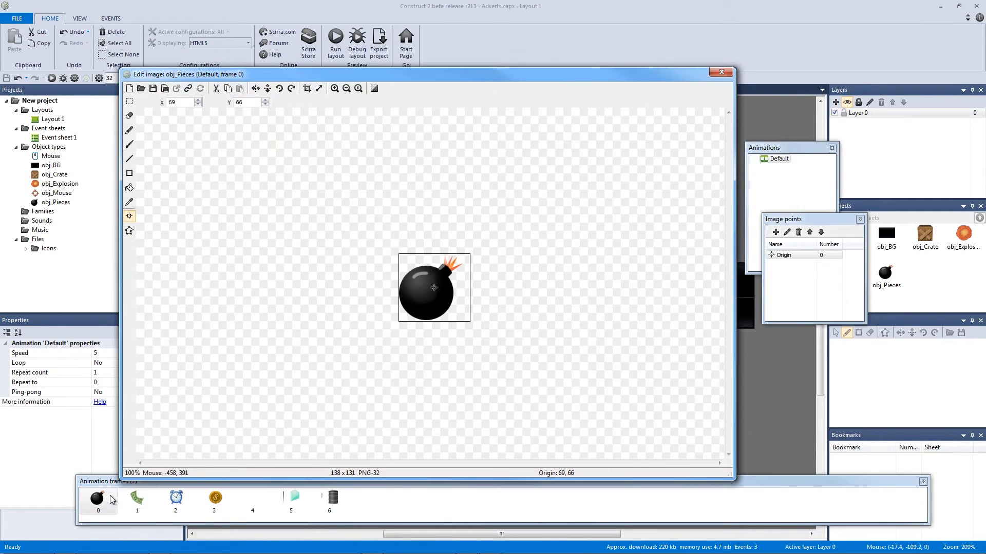
click(104, 496)
click(137, 498)
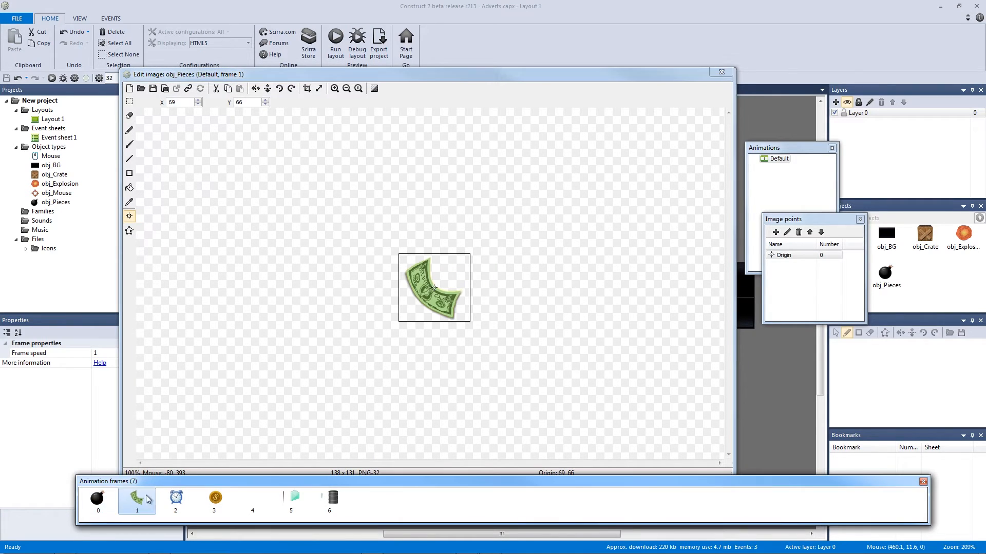
click(180, 496)
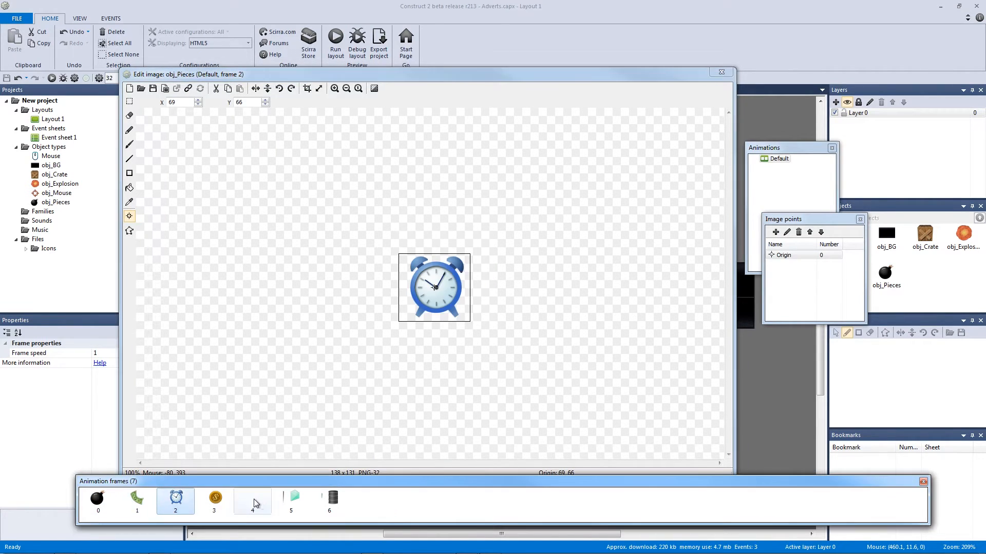
click(214, 499)
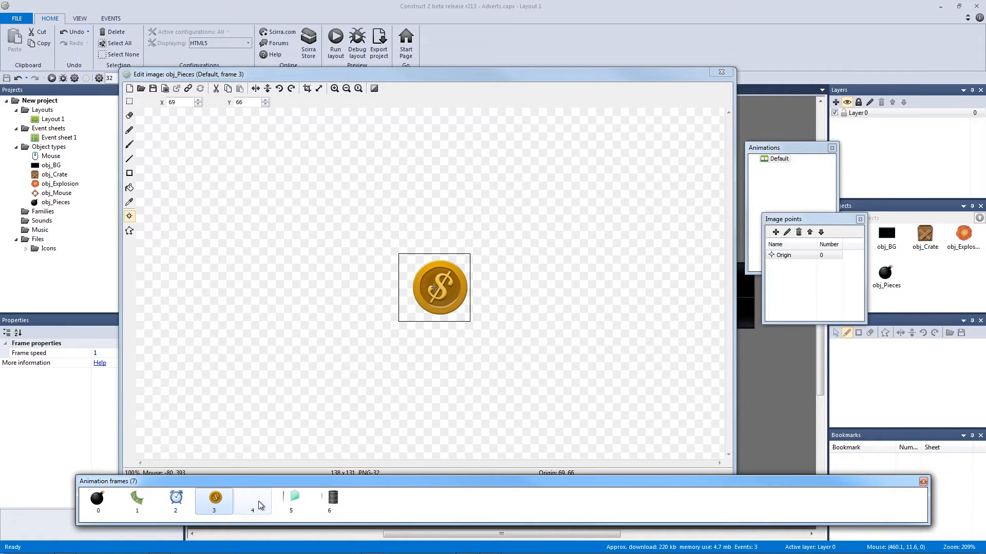
click(256, 501)
click(291, 500)
Delete frames 6, 5 and 4 and the alarm clock frame from obj_Pieces' Default animation.
click(322, 500)
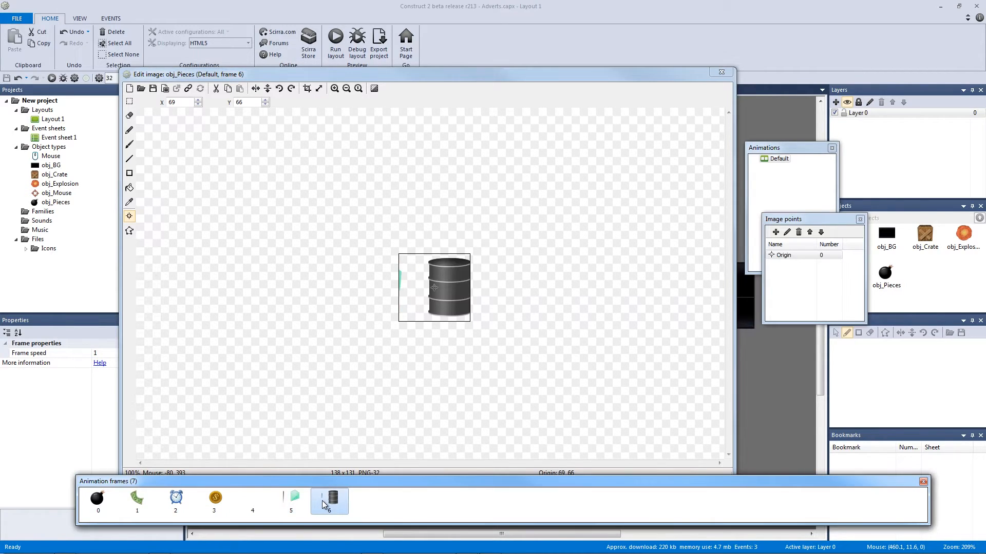
key(Delete)
key(Delete)
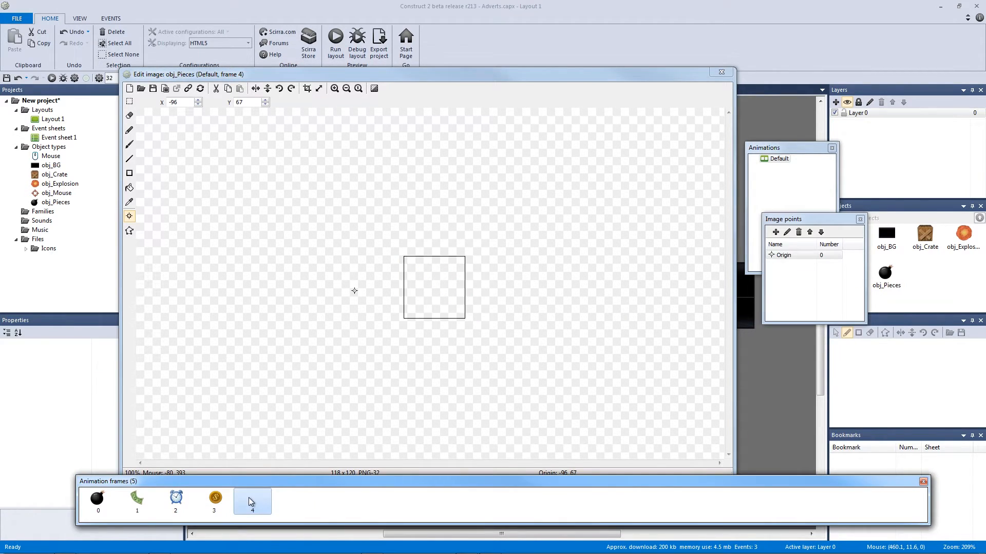
key(Delete)
click(175, 499)
key(Delete)
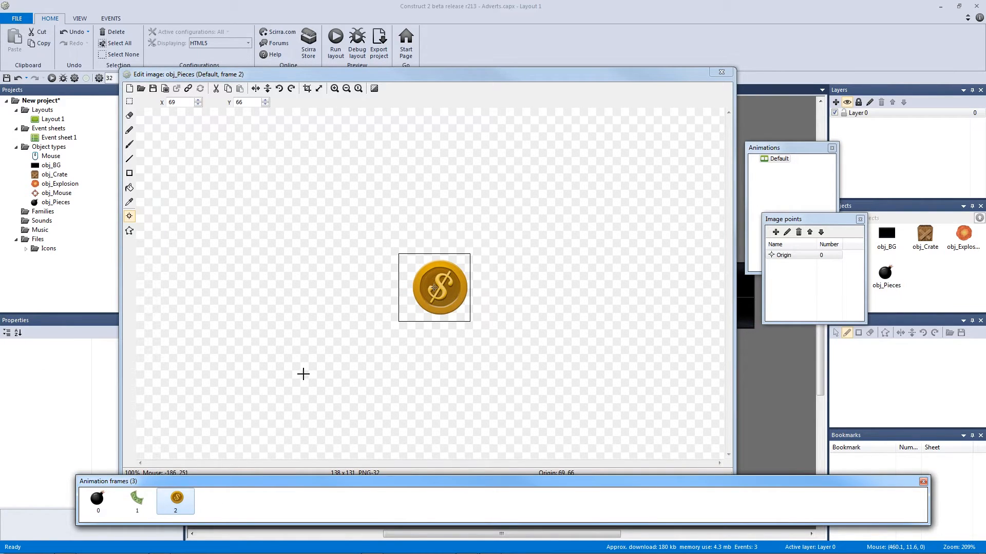
Select the whole coin image in frame 2 of obj_Pieces and shift it slightly left to centre it.
click(129, 101)
drag(277, 226, 513, 364)
drag(443, 298, 440, 298)
click(220, 443)
Shift the bomb image in frame 0 of obj_Pieces slightly right to centre it, and close the image editor.
click(130, 505)
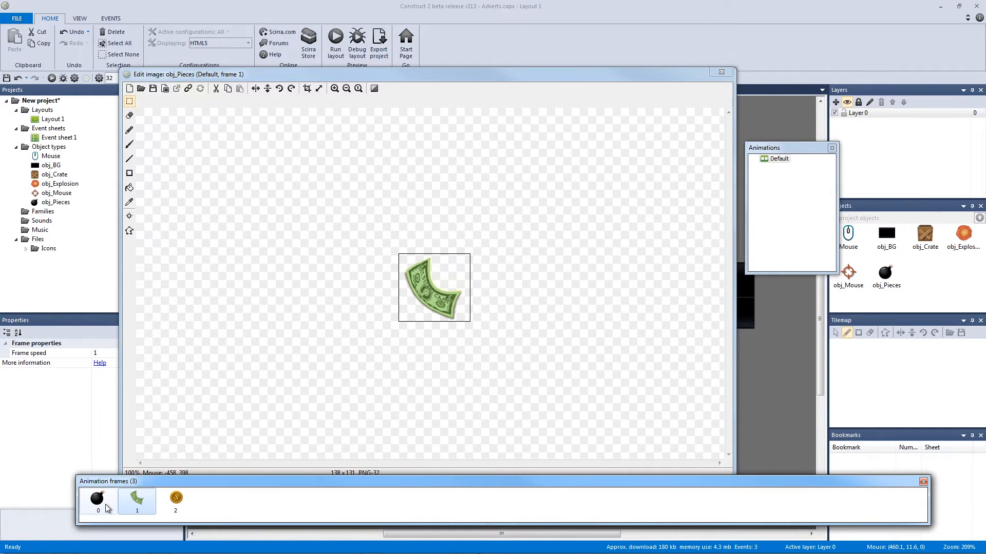
click(106, 504)
drag(331, 228, 512, 360)
drag(438, 302, 443, 303)
click(497, 363)
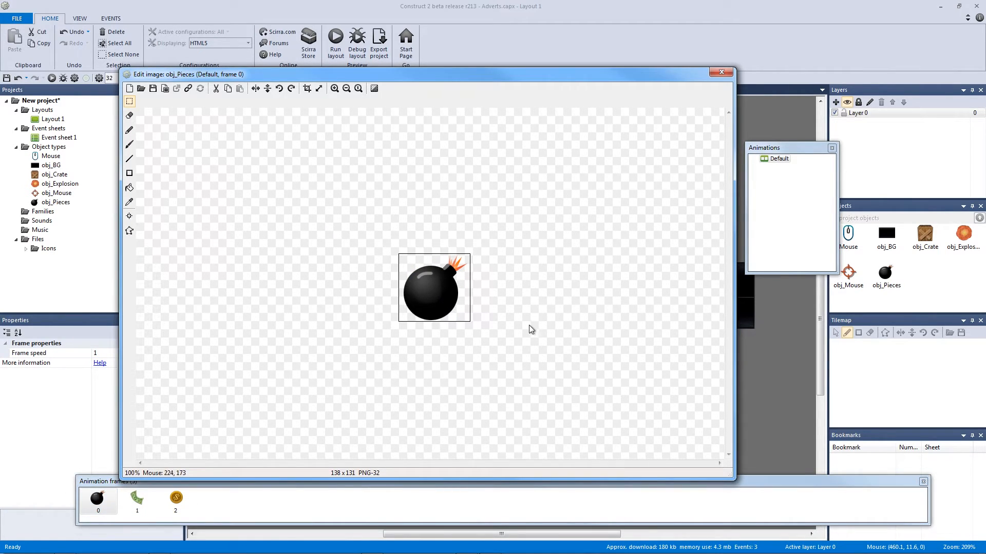
click(722, 72)
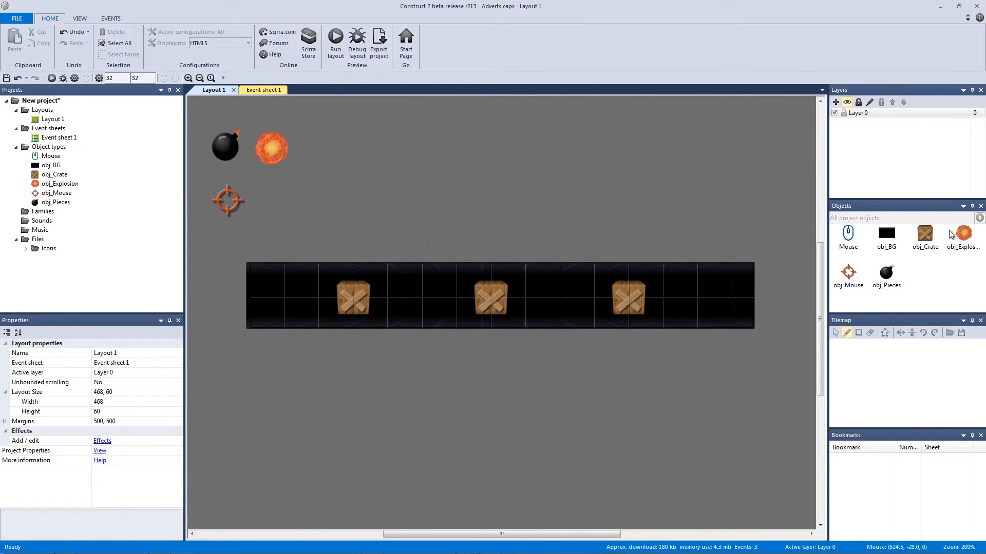
Add the Sine behavior to obj_Crate, using the leftmost crate on the layout.
drag(185, 137, 182, 137)
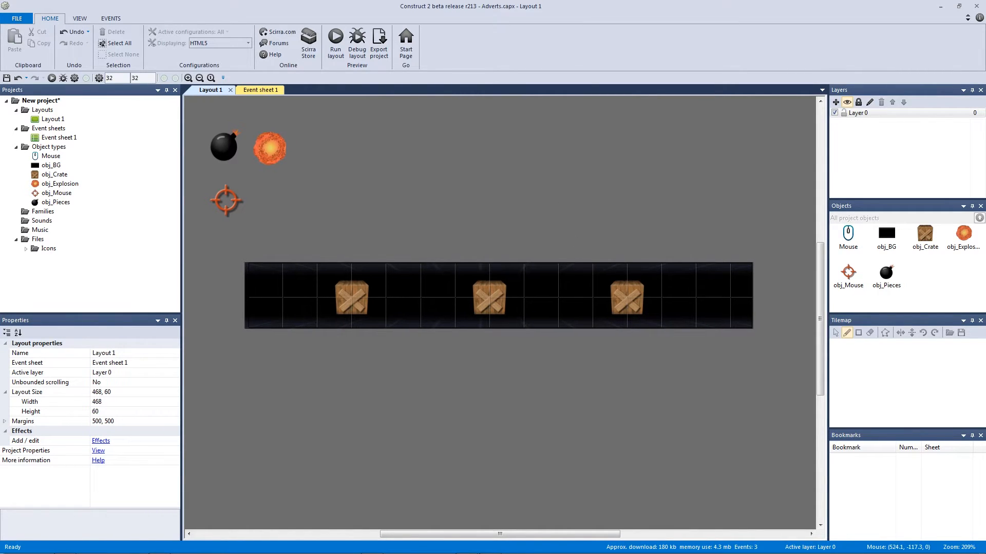
click(346, 297)
scroll(172, 395, down, 3)
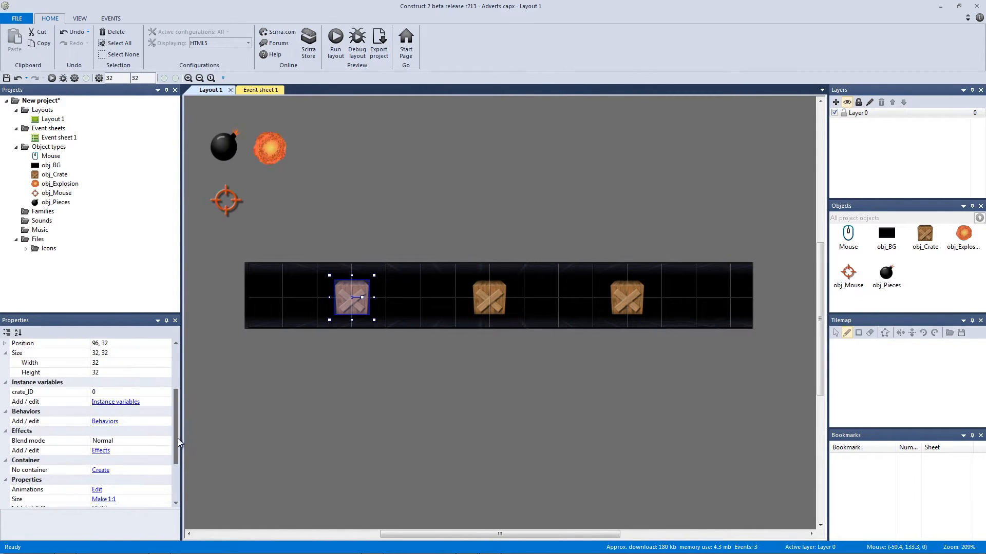
click(105, 422)
click(454, 338)
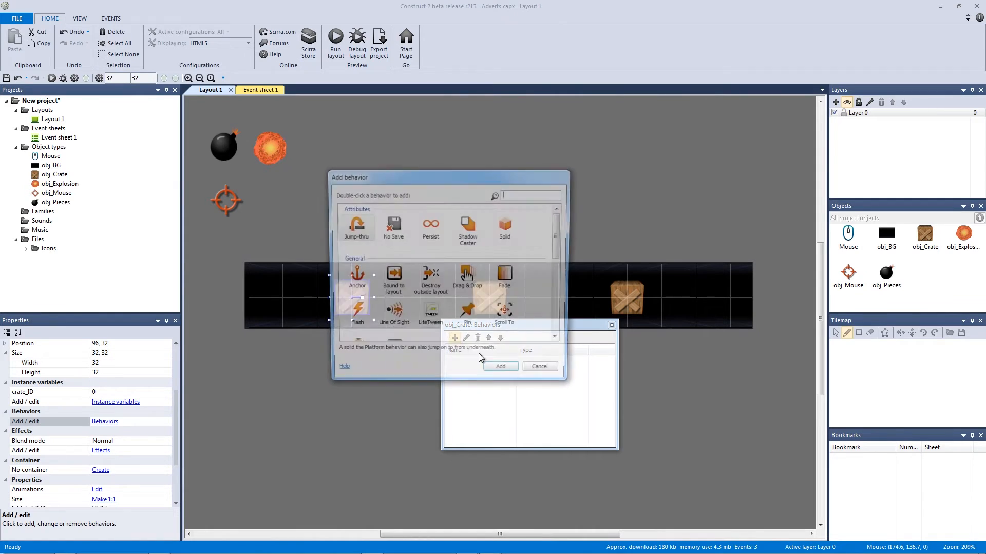
scroll(563, 258, down, 5)
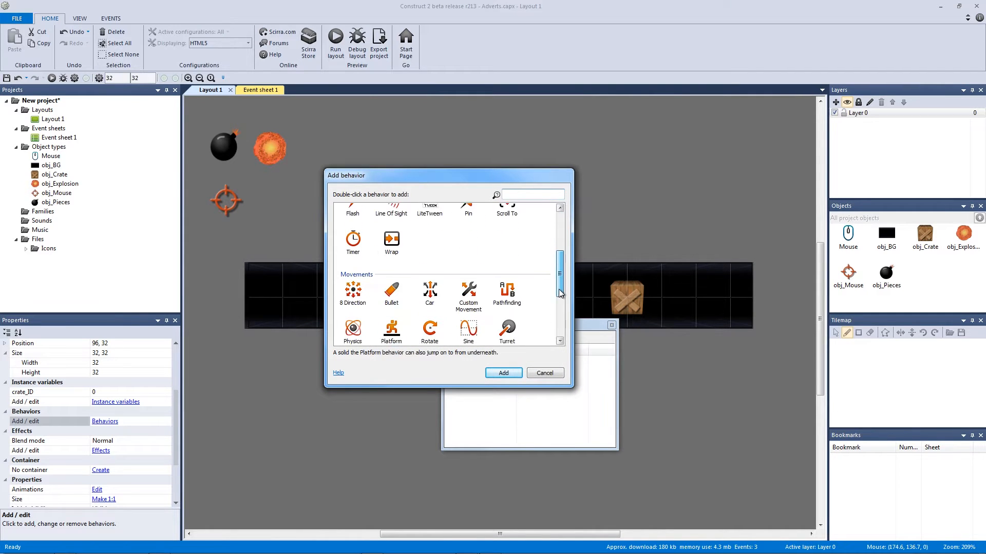
double_click(469, 307)
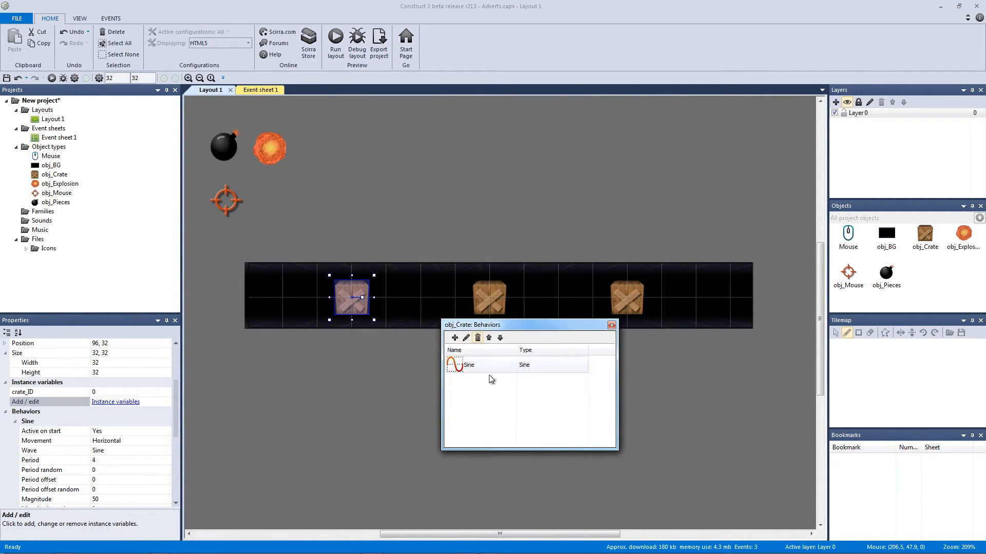
click(611, 325)
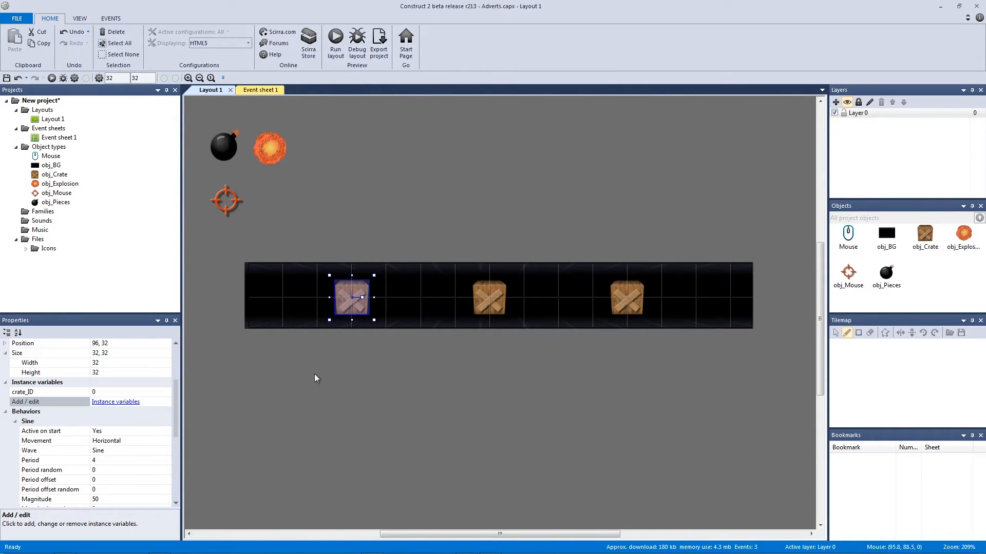
Review the Sine behavior settings on each of the three crates and preview the layout to check their horizontal movement.
click(51, 442)
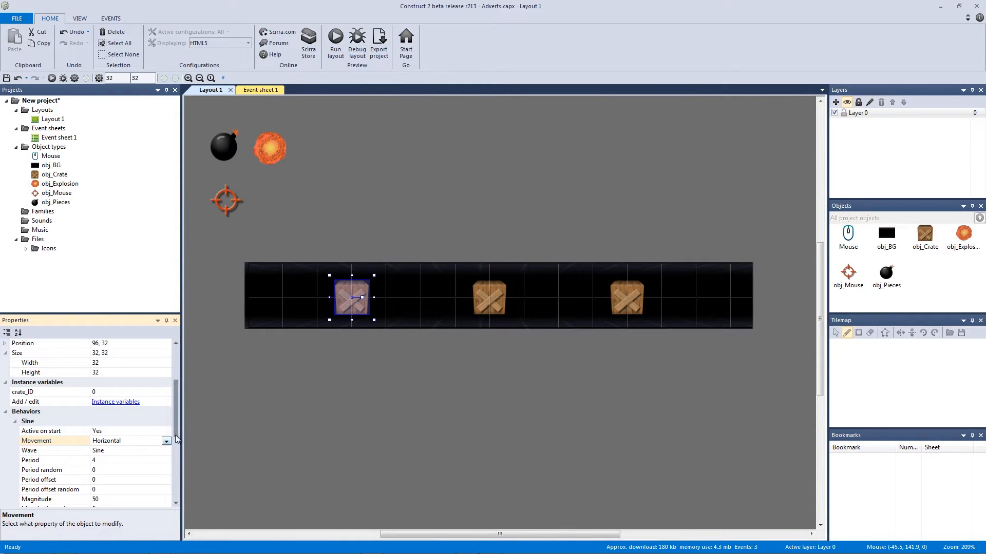
drag(178, 422, 174, 442)
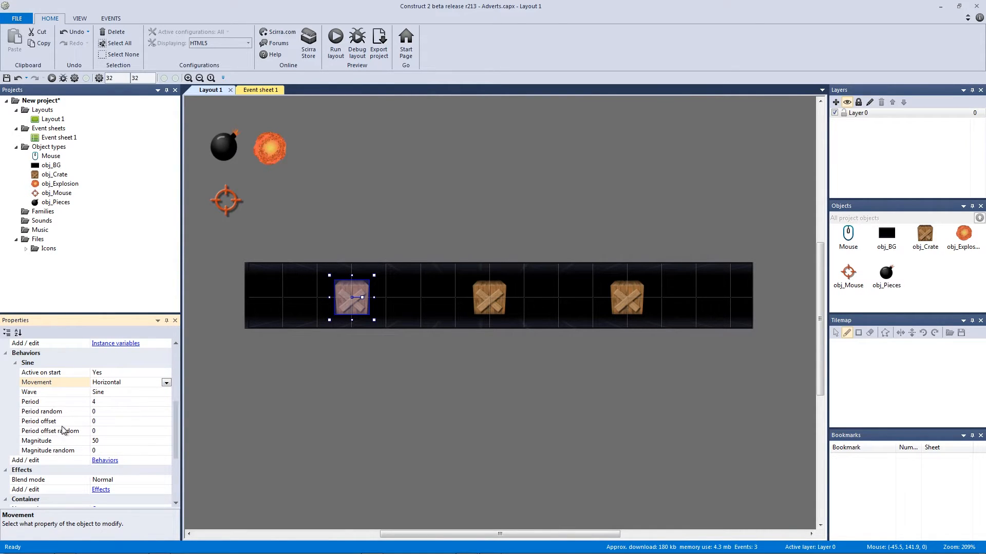
click(489, 300)
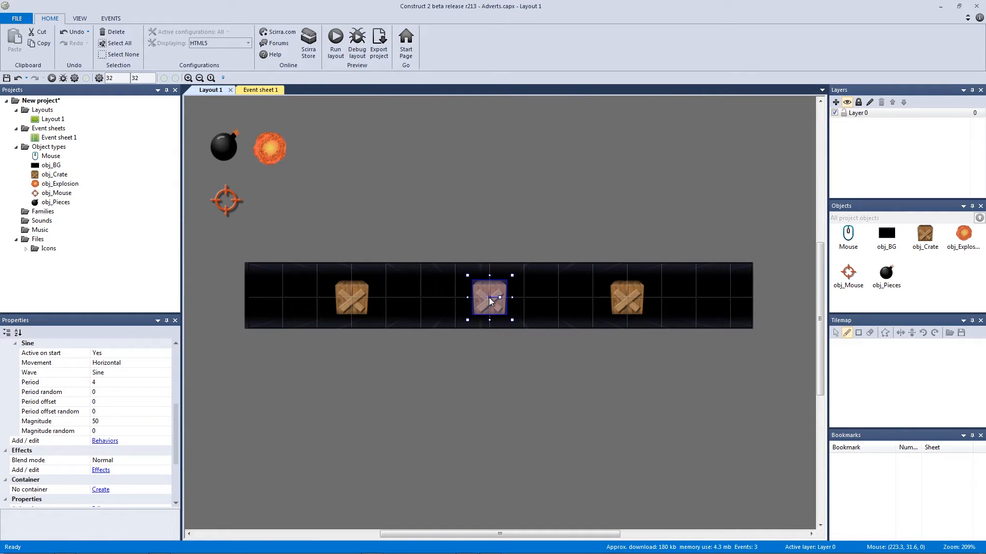
click(626, 298)
click(361, 306)
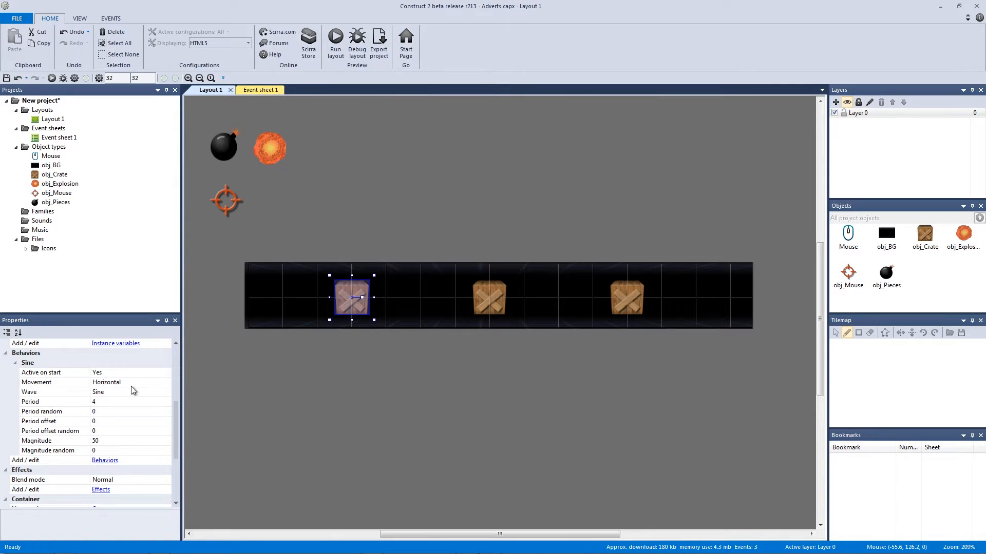
click(335, 40)
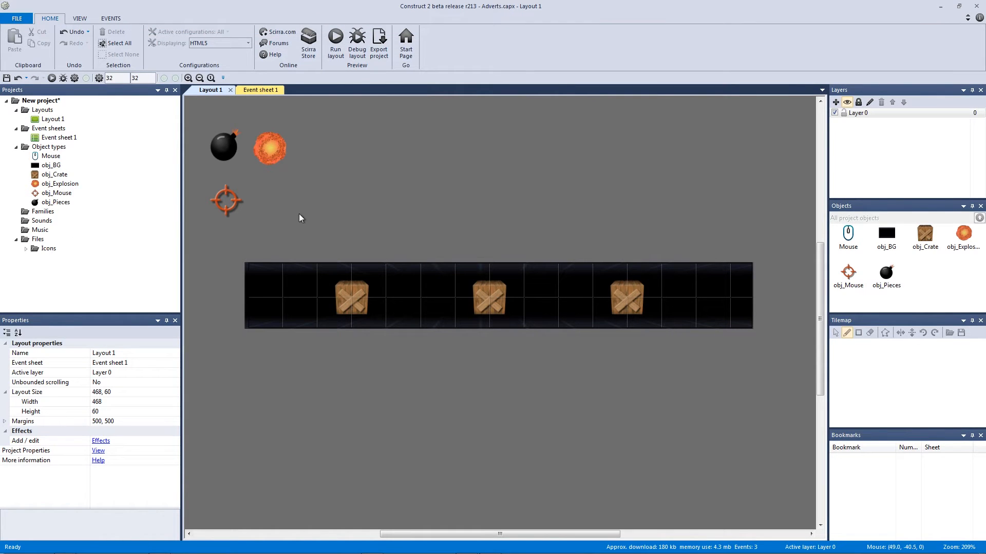
Add a System Every 10.0 seconds event and place it directly above the event for clicking obj_Crate.
click(259, 89)
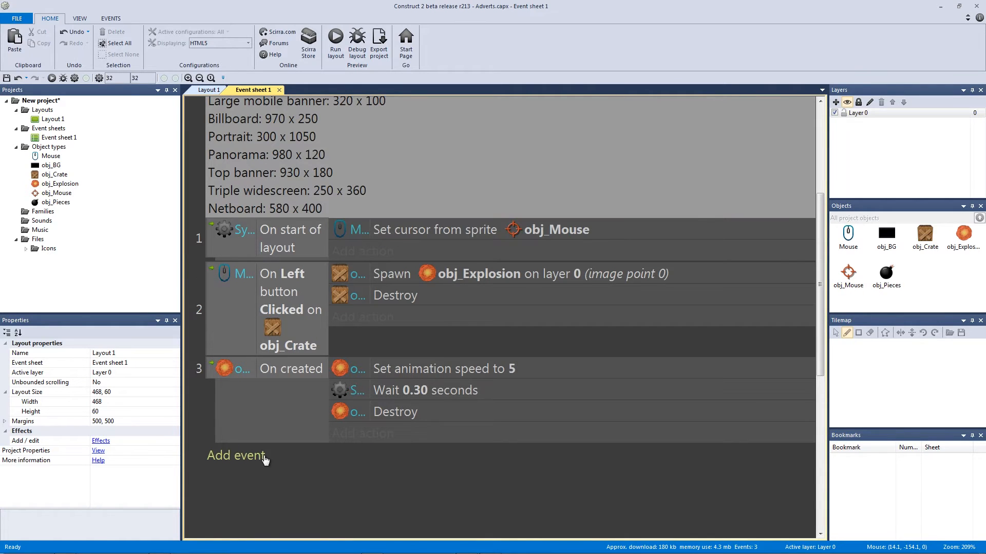
click(247, 456)
double_click(282, 155)
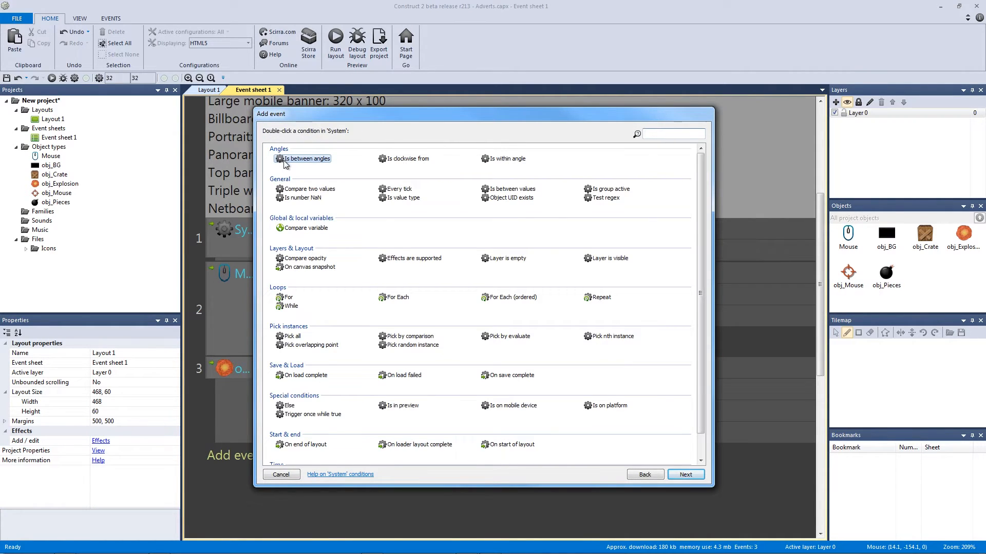
text(every)
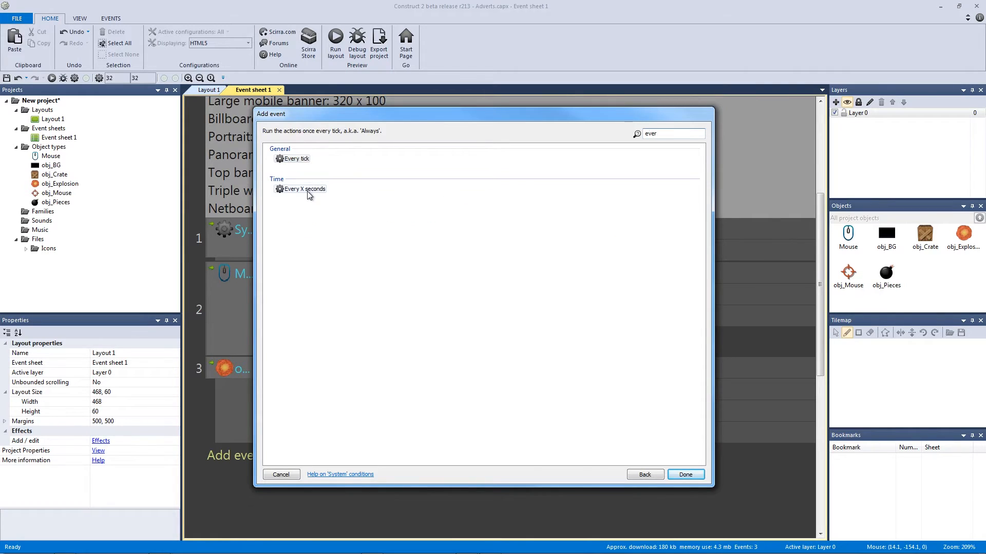
double_click(307, 194)
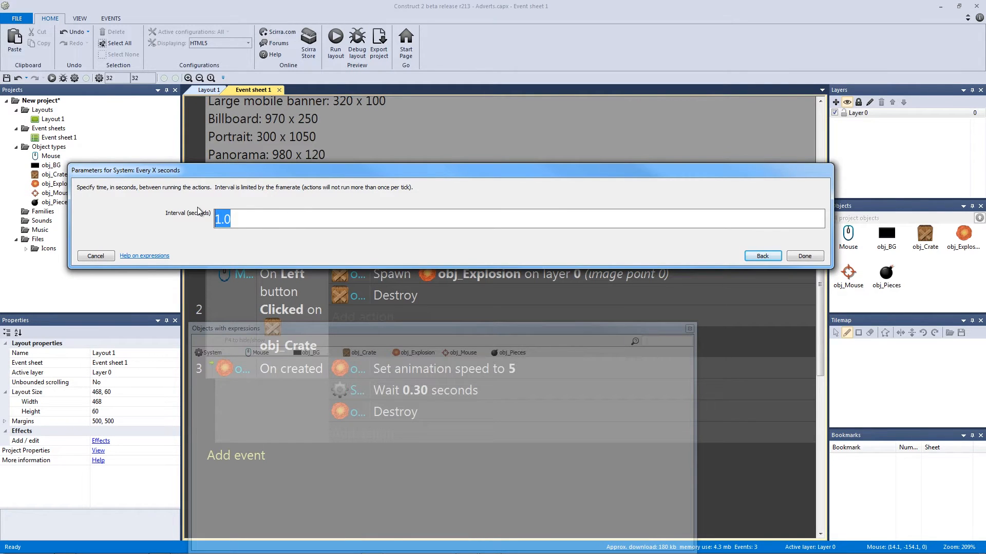
text(10.0)
key(Return)
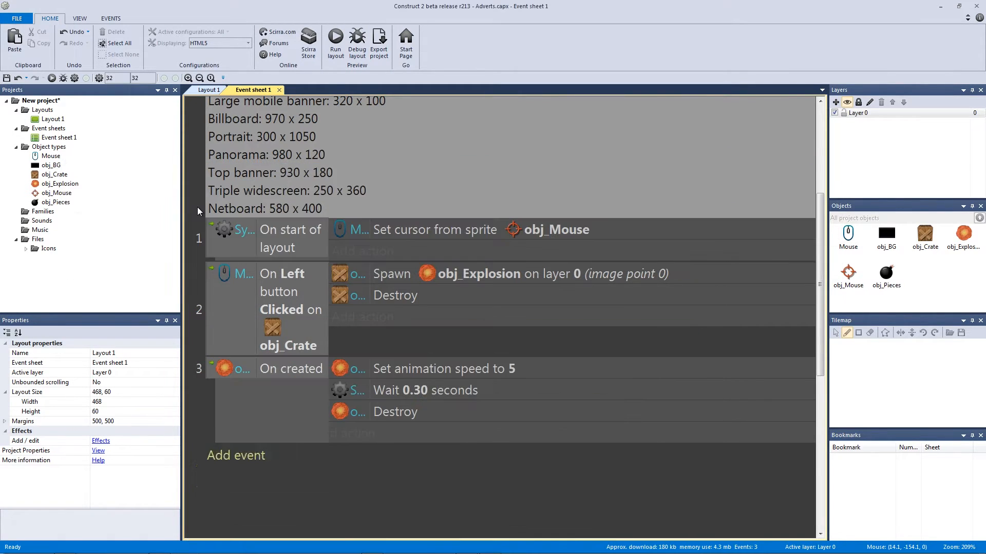
drag(212, 469, 276, 274)
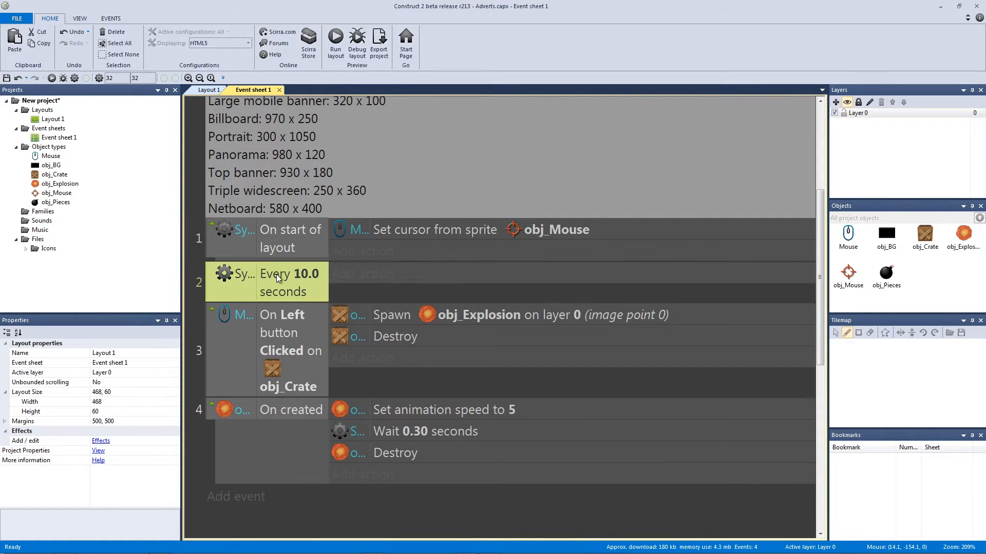
Add an obj_Crate action to the Every 10.0 seconds event that sets the Sine period to choose(1,2,3,4).
click(208, 90)
click(349, 297)
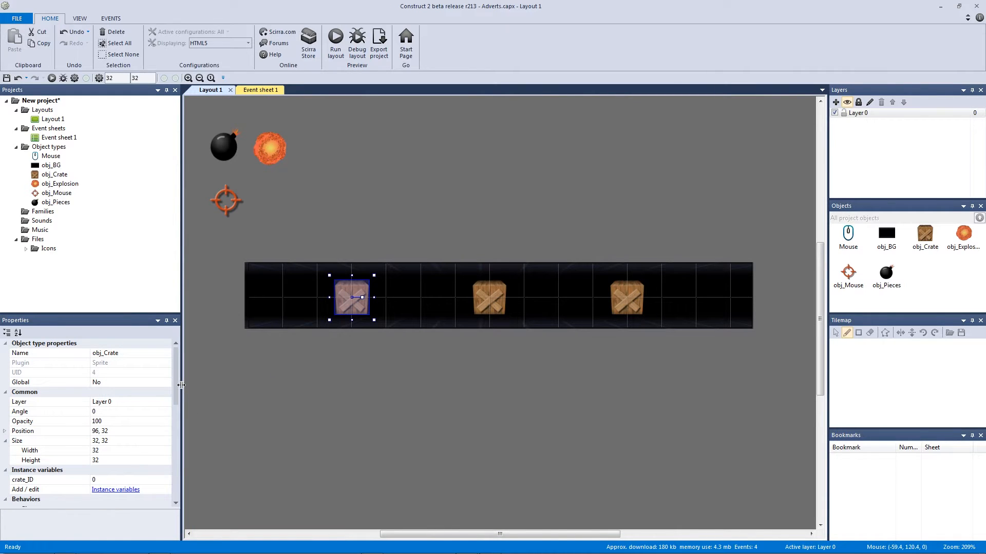
scroll(177, 417, down, 4)
click(60, 436)
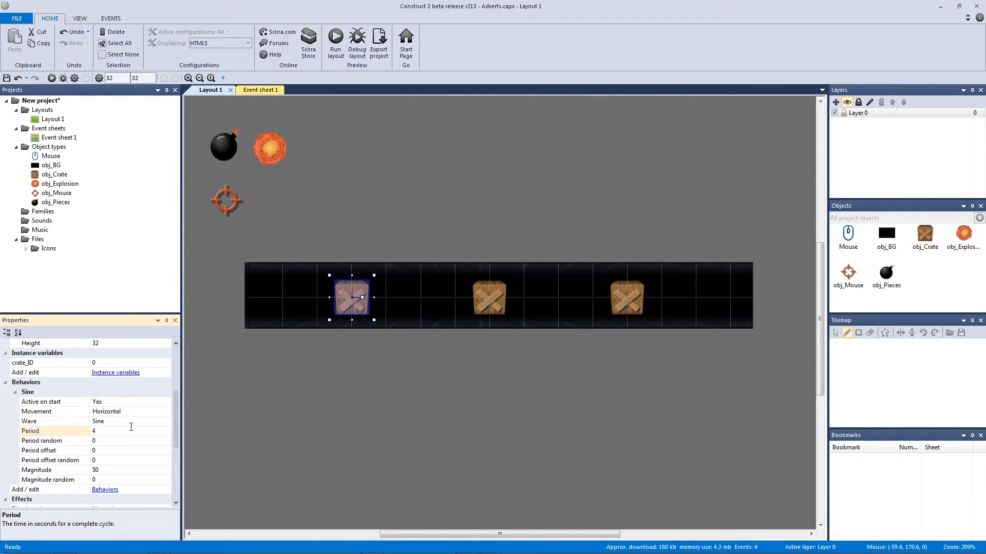
click(260, 89)
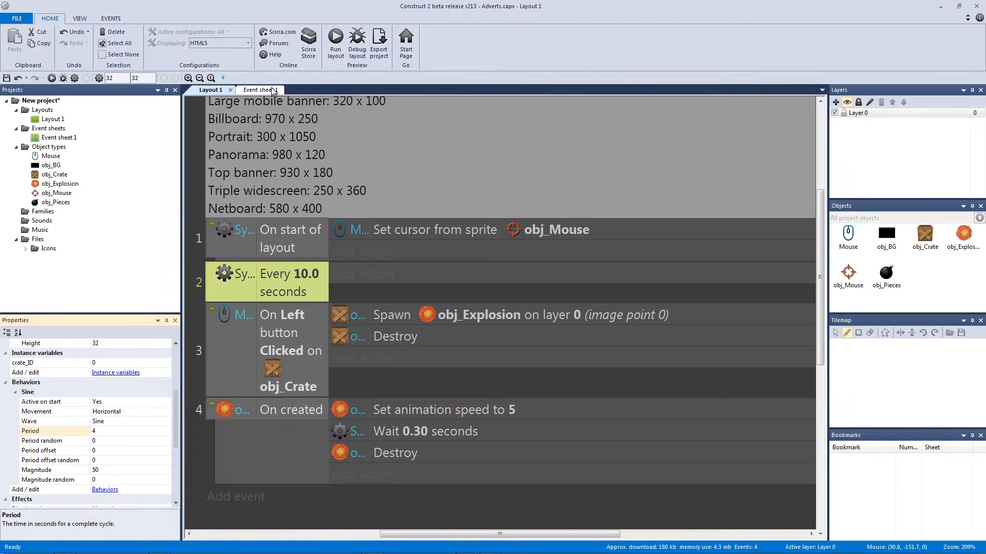
click(363, 276)
click(398, 157)
double_click(399, 158)
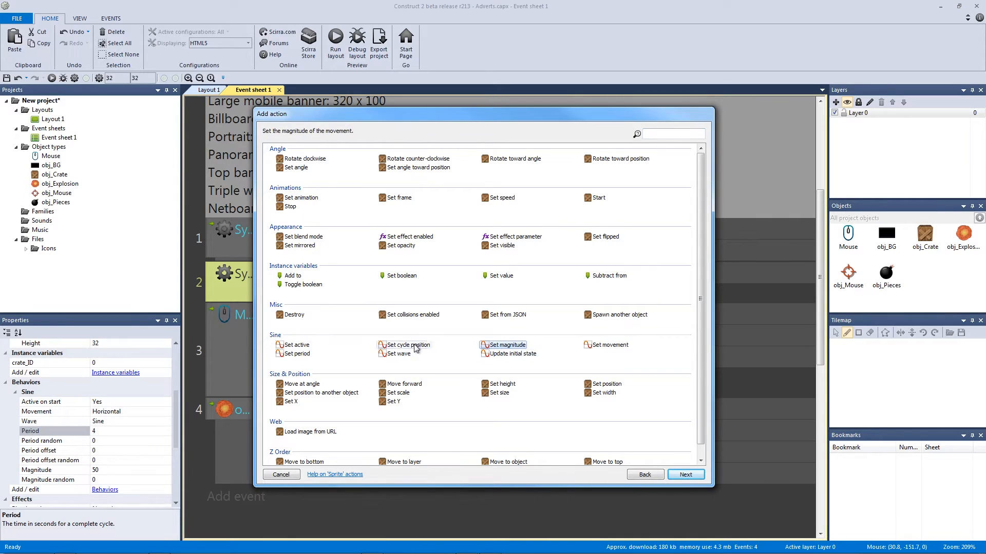
double_click(299, 356)
text(choose()
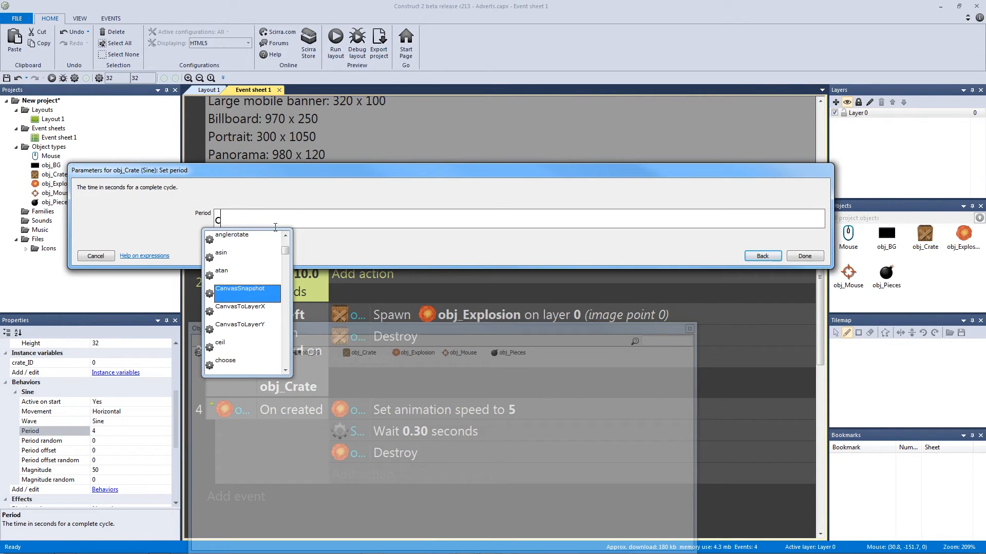
text(1,2)
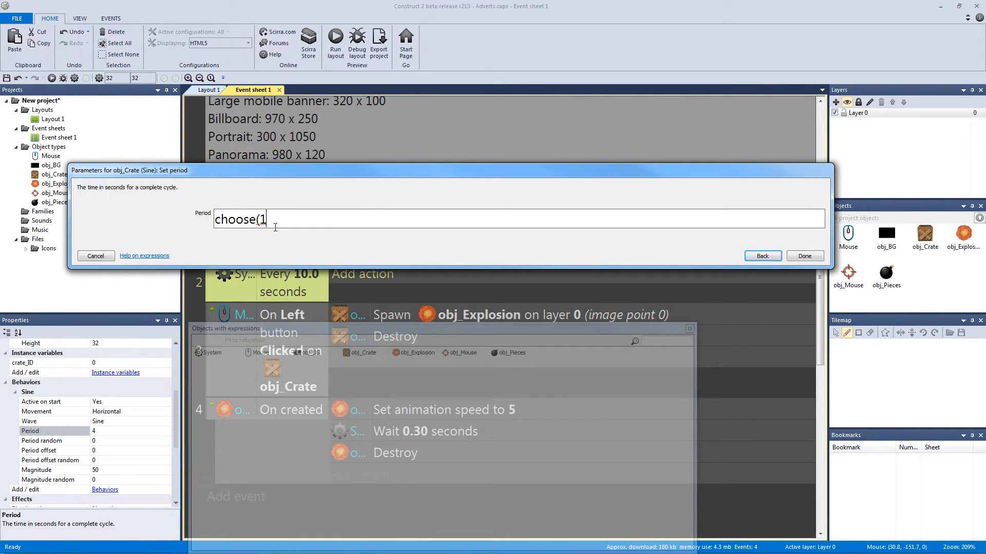
text(,3,4))
key(Return)
Preview the crates' movement with the randomised Sine period, close the preview and return to Layout 1.
click(336, 37)
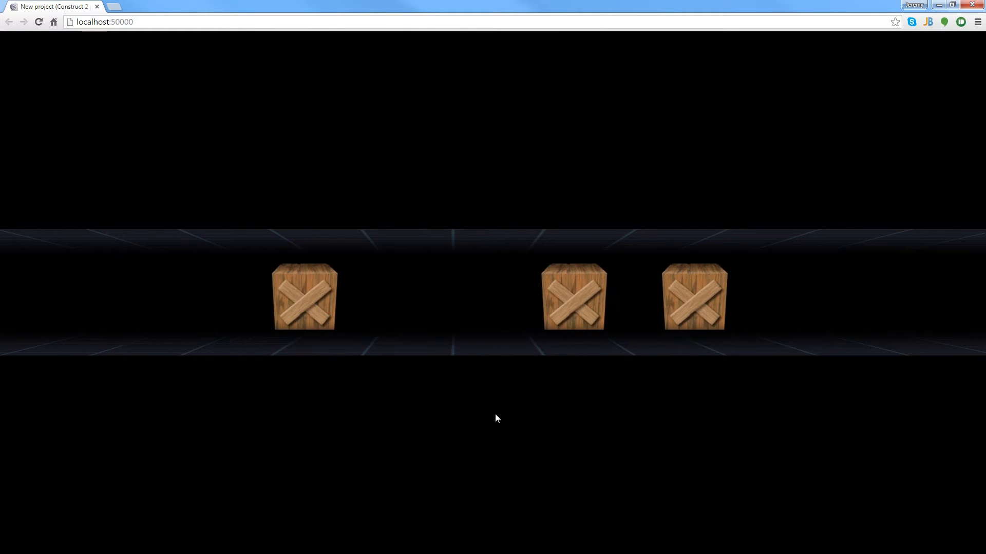
click(972, 5)
click(520, 270)
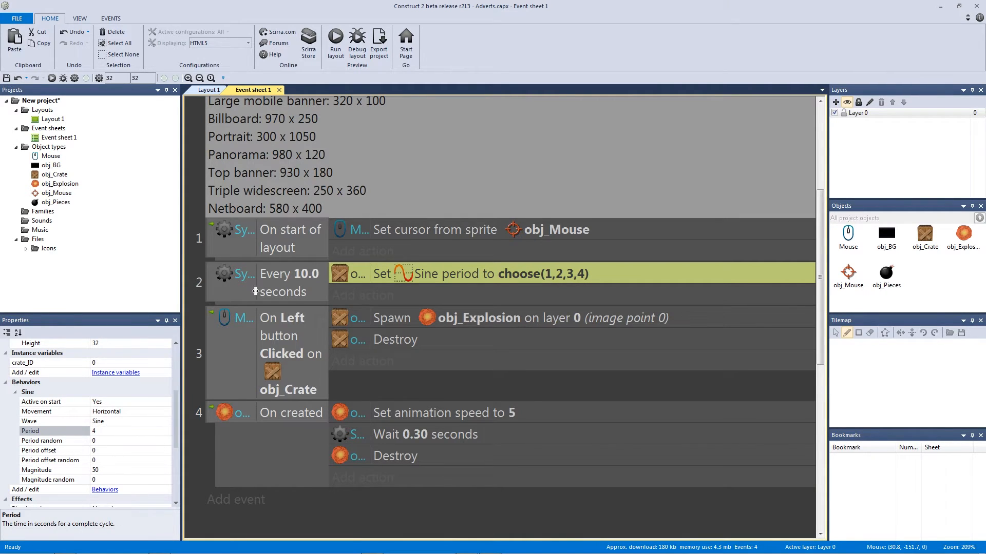
click(210, 91)
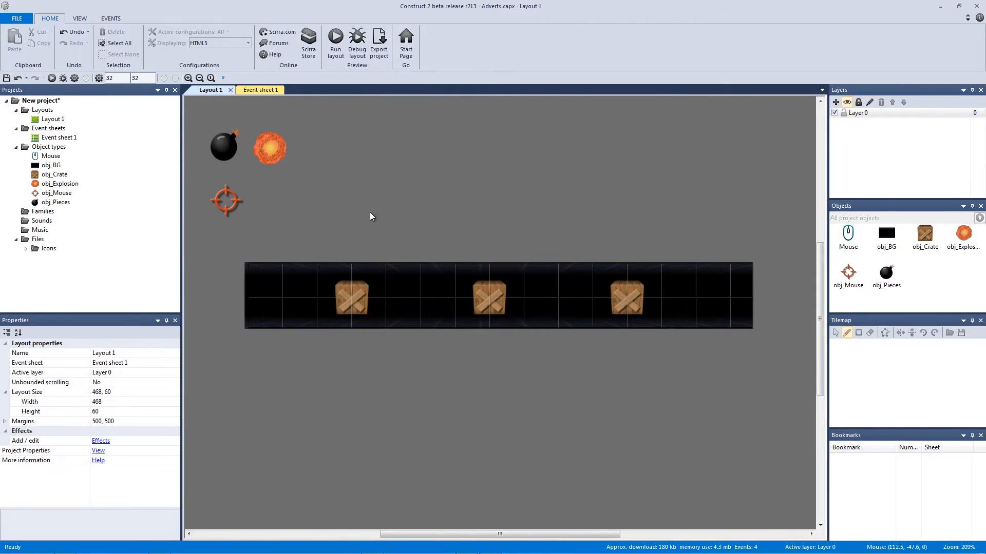
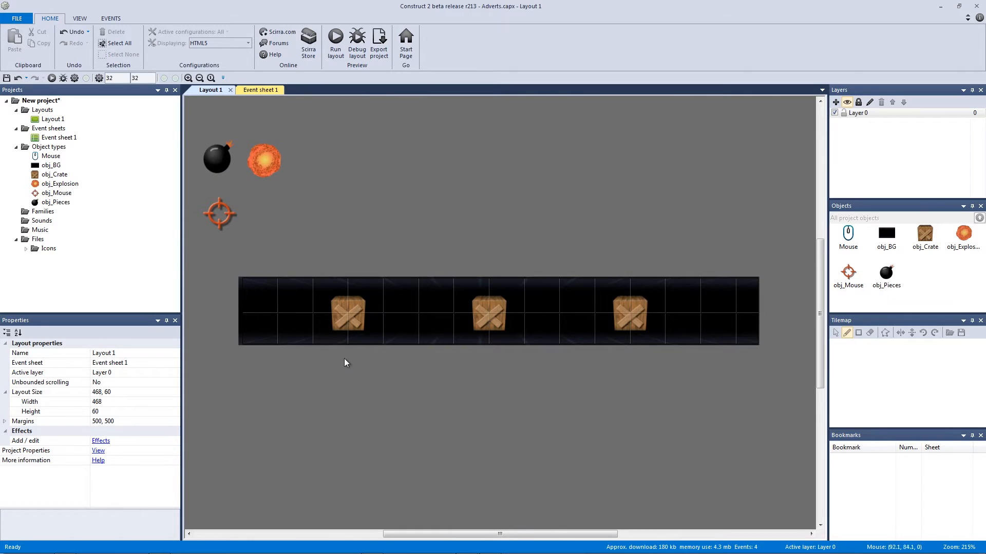
Add an On destroyed event for obj_Explosion at the end of Event sheet 1.
click(262, 91)
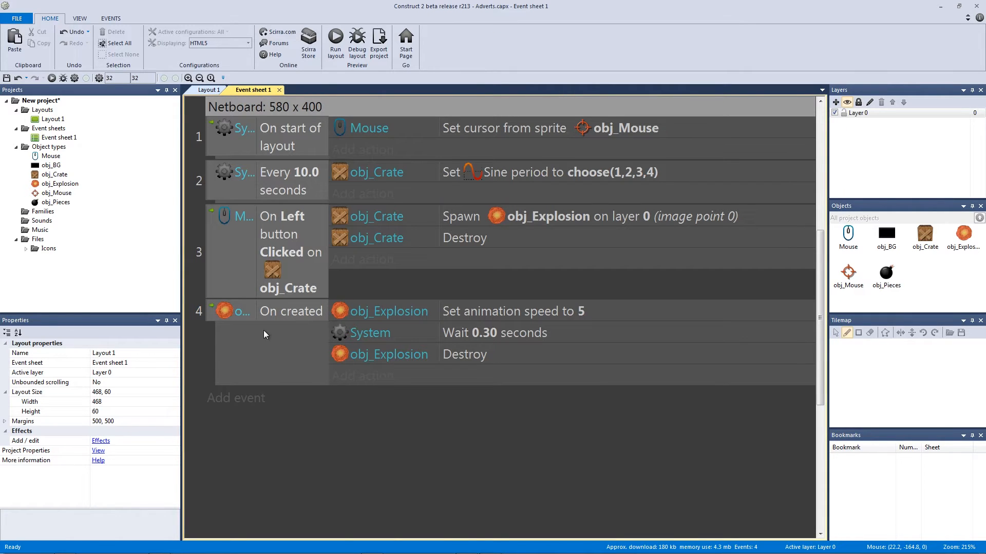
click(251, 315)
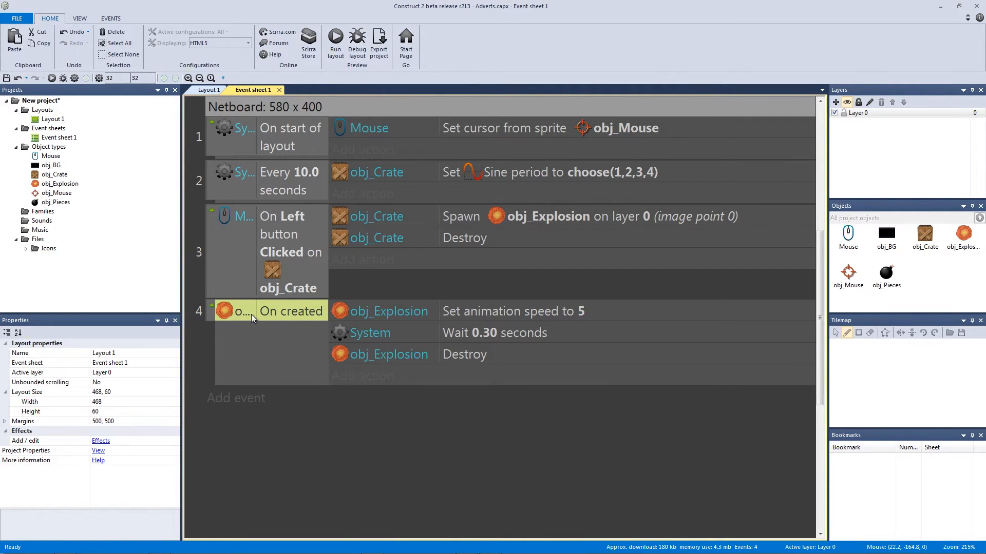
click(415, 428)
click(405, 356)
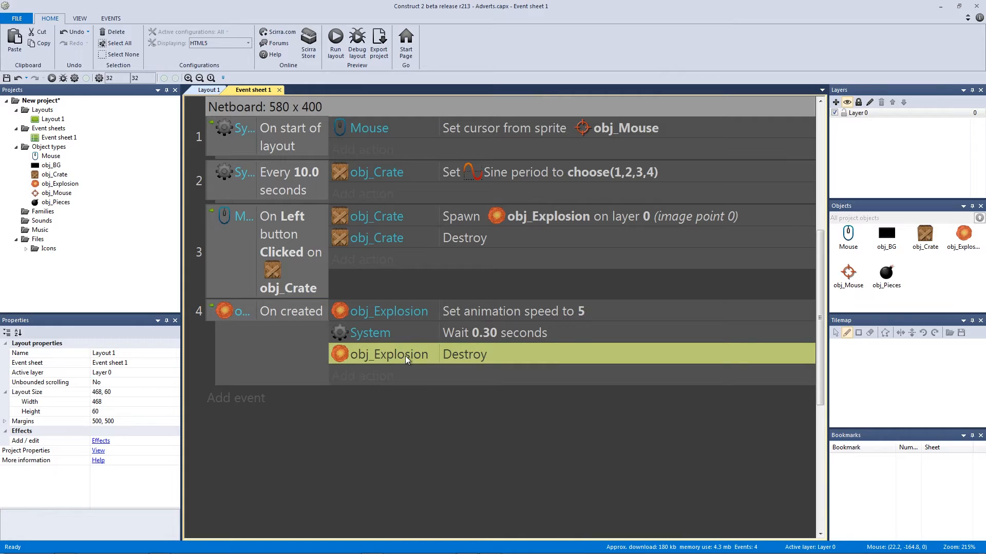
click(360, 417)
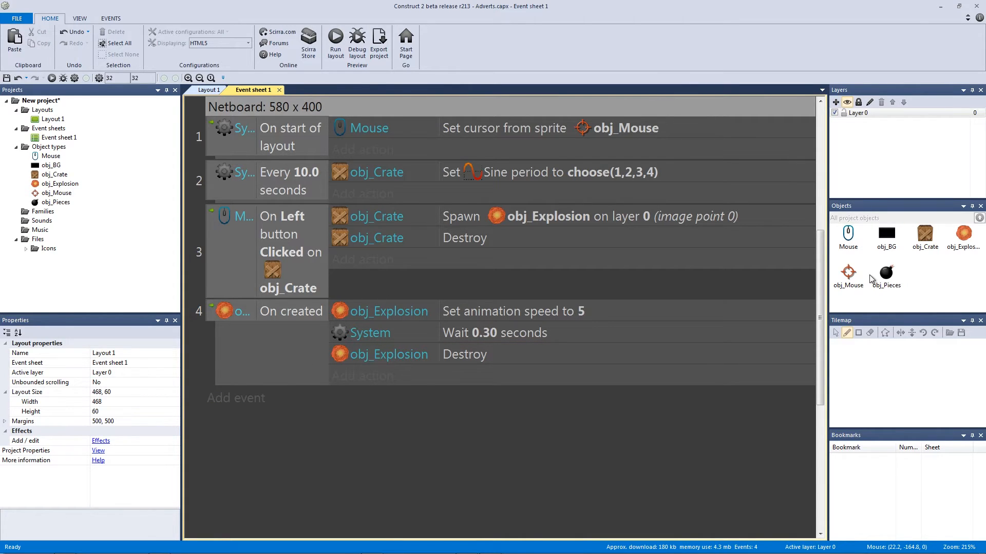
click(247, 405)
double_click(437, 162)
text(dew)
key(BackSpace)
text(str)
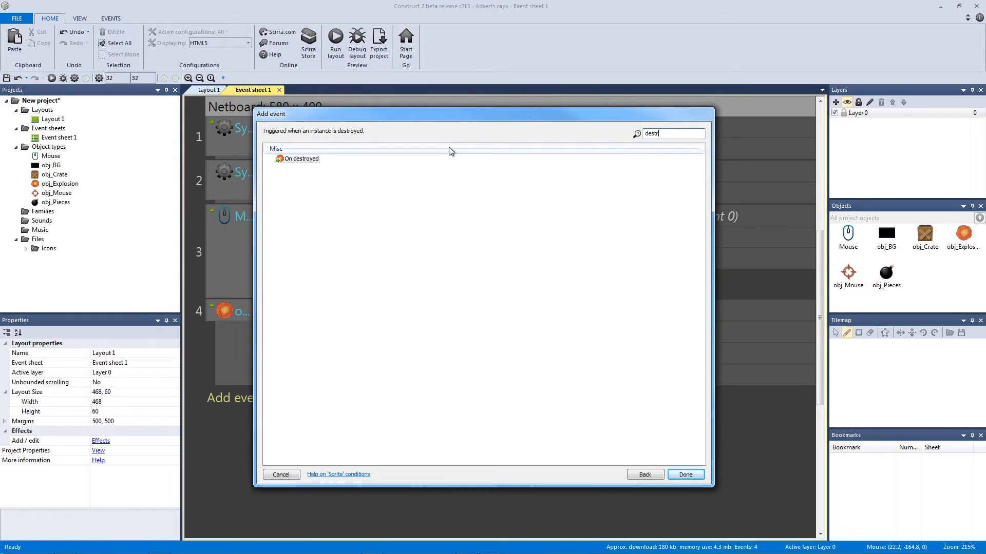
double_click(303, 159)
Add an action to the On destroyed event that makes obj_Explosion spawn obj_Pieces on layer 0 at image point 0.
click(408, 357)
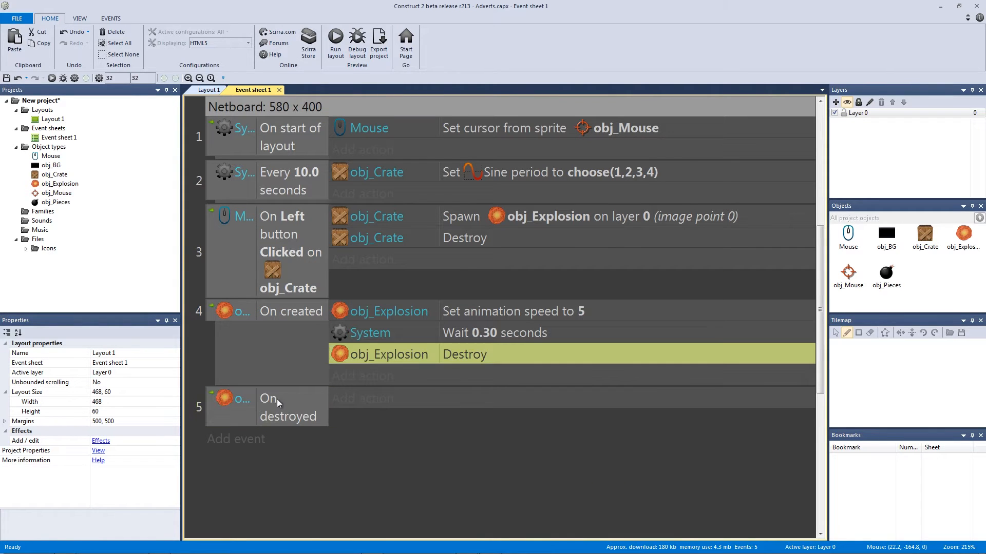
click(294, 405)
click(397, 358)
click(315, 409)
click(362, 399)
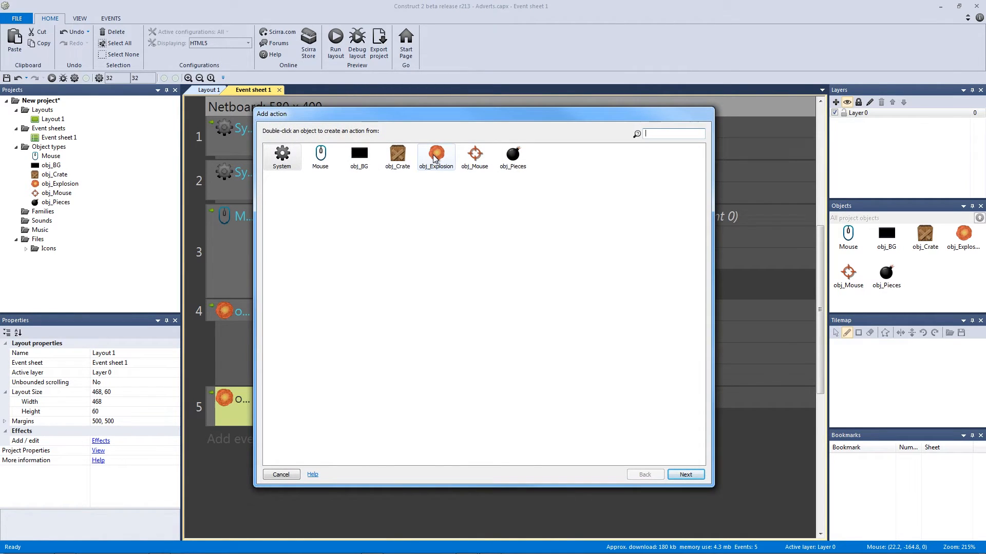
double_click(437, 157)
text(s)
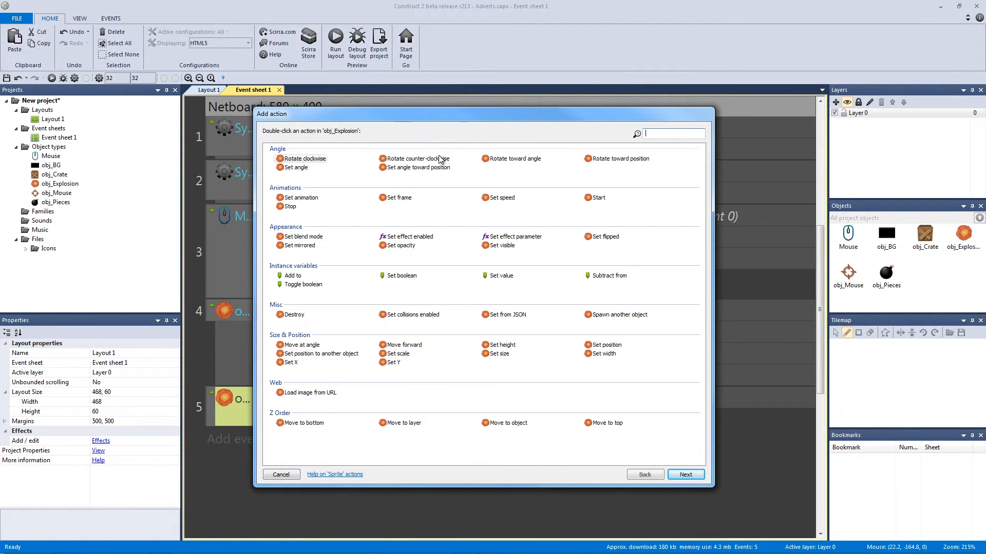
text(pawn)
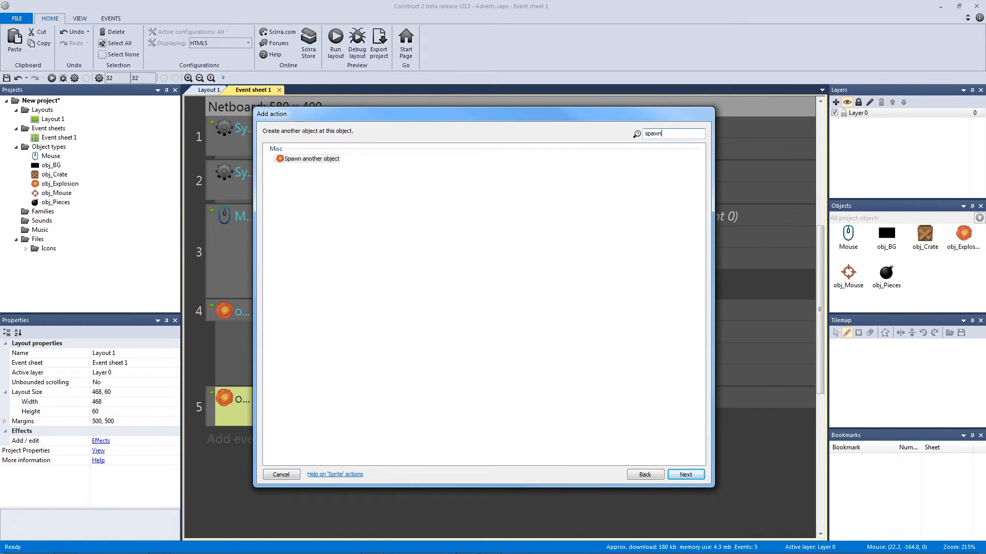
double_click(308, 159)
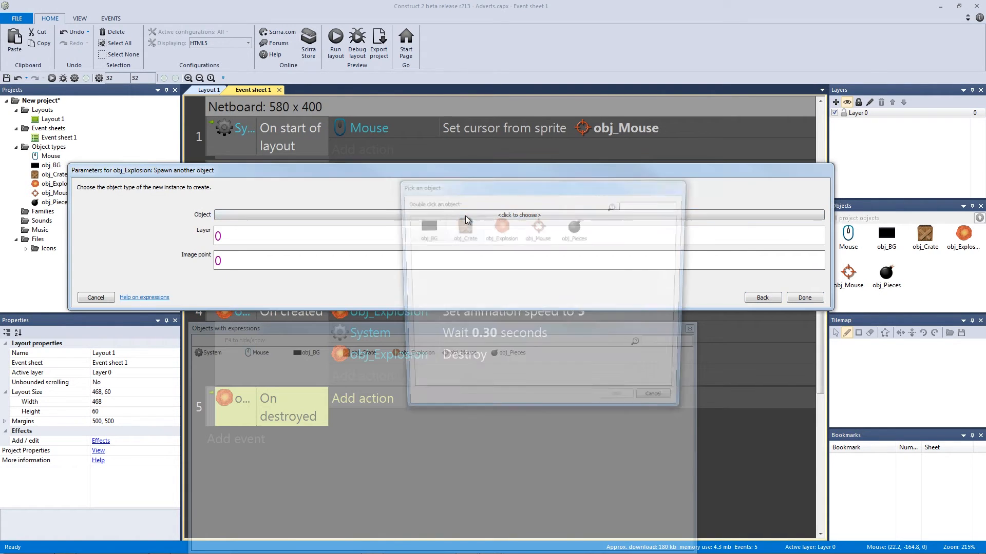
double_click(576, 230)
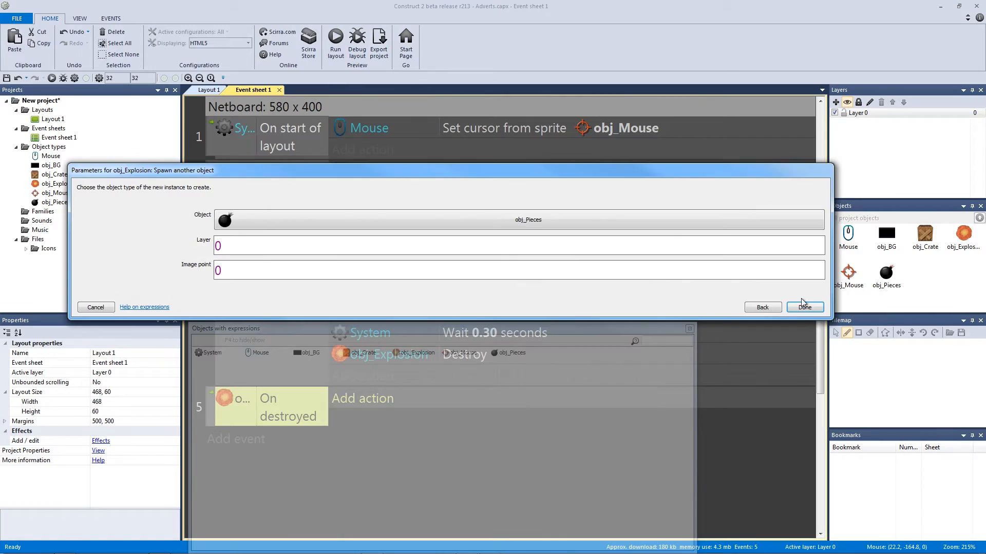
click(805, 298)
Preview the layout and shoot the left and middle crates to test the spawning of pieces.
click(208, 90)
click(335, 40)
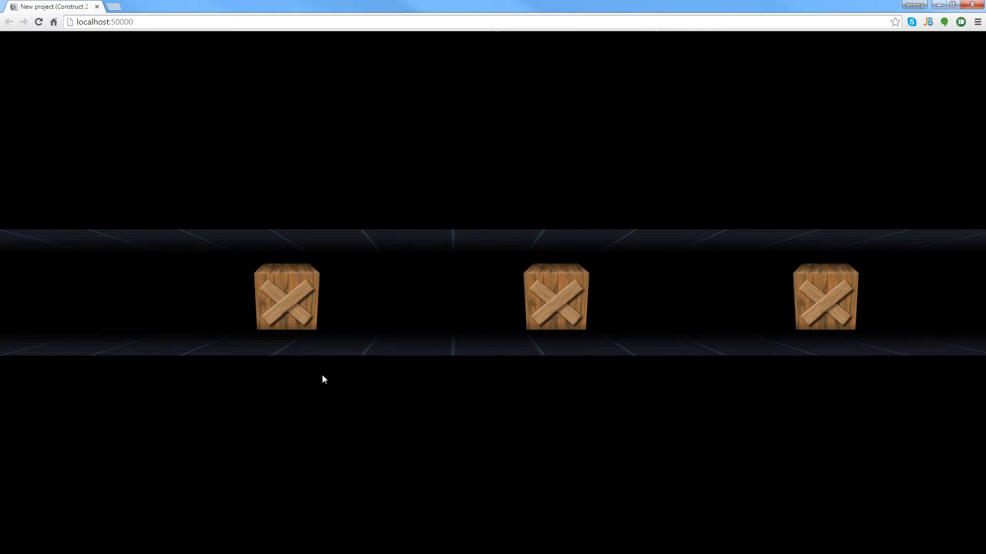
click(249, 300)
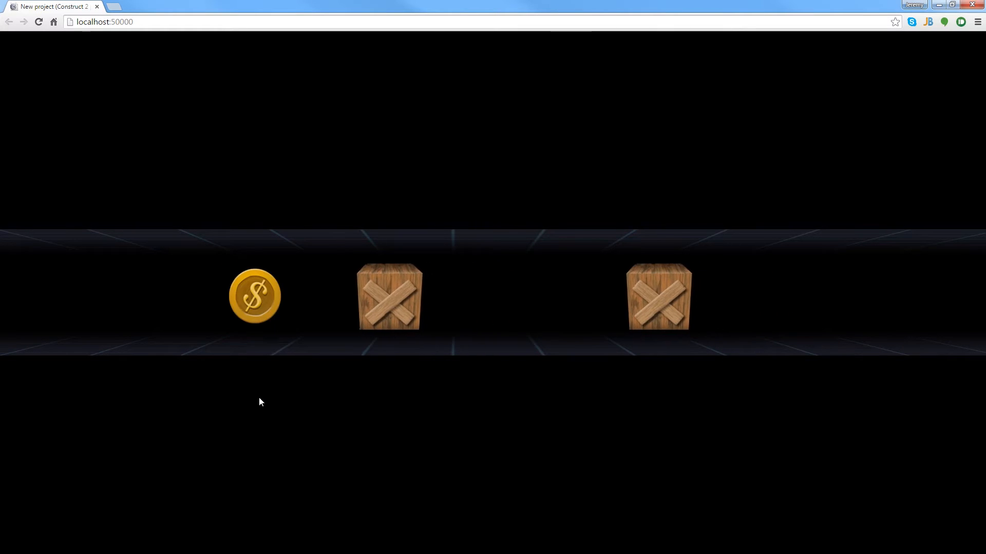
click(550, 303)
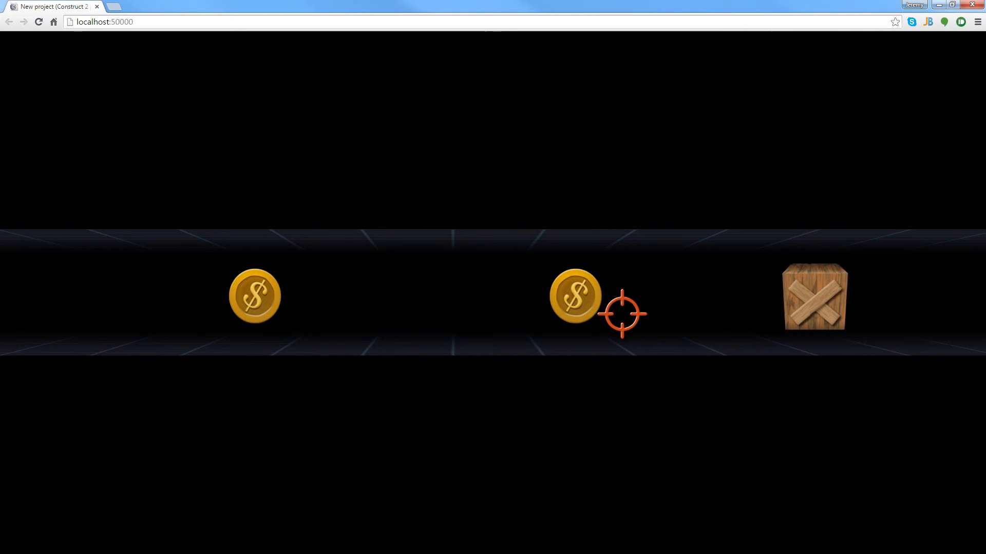
Shoot the right crate in the running preview and return to Layout 1.
click(758, 298)
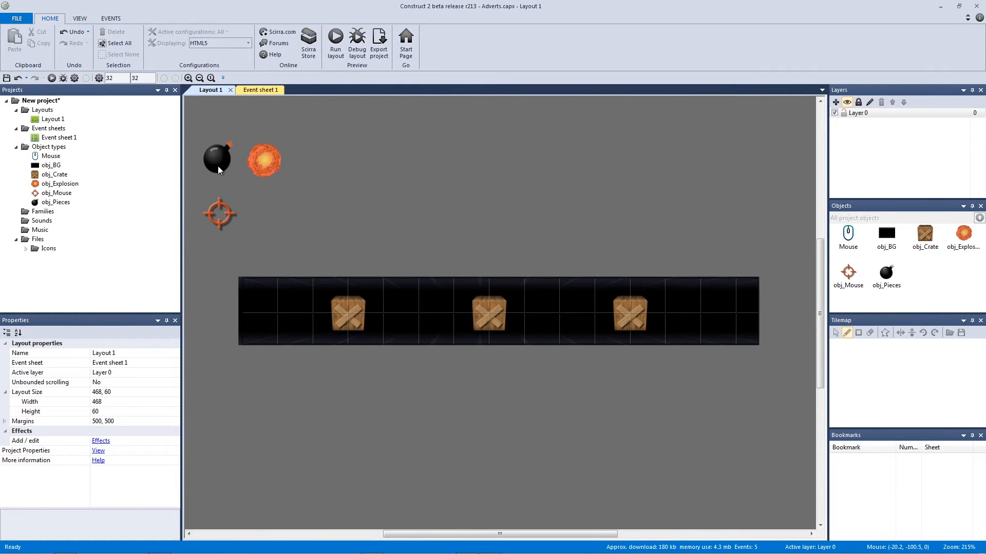
Add the Sine behavior to obj_Pieces in Layout 1.
click(217, 167)
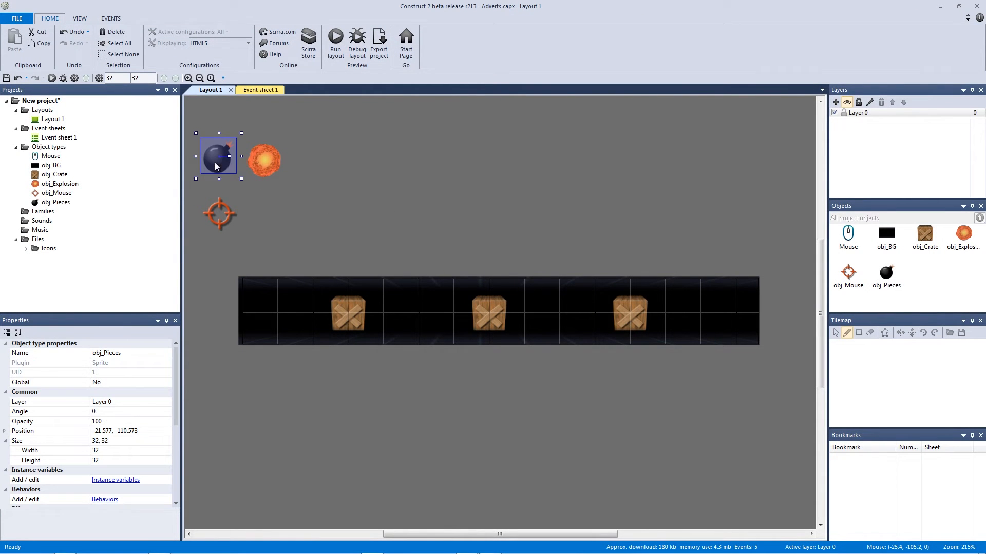
drag(173, 375, 174, 415)
click(105, 422)
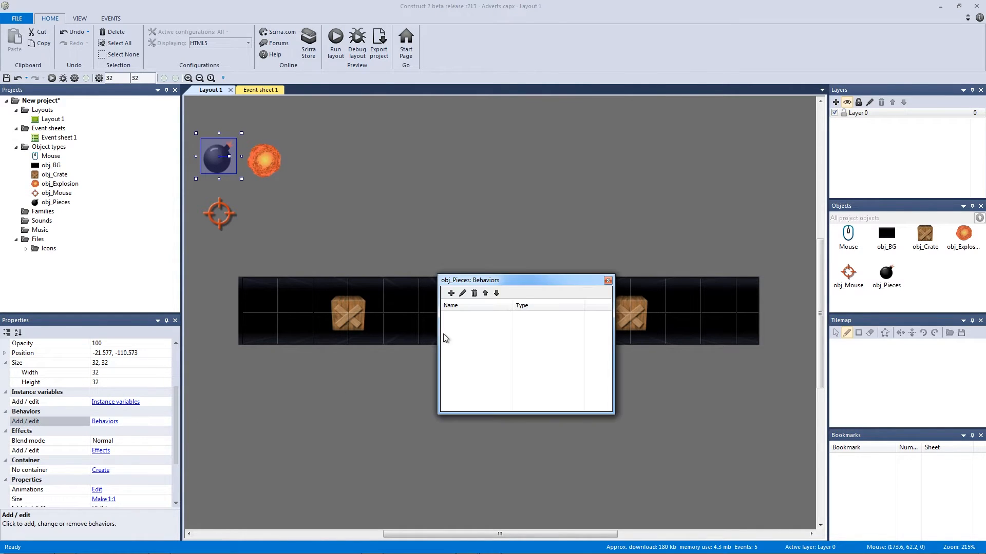
click(451, 294)
drag(561, 250, 553, 295)
double_click(468, 297)
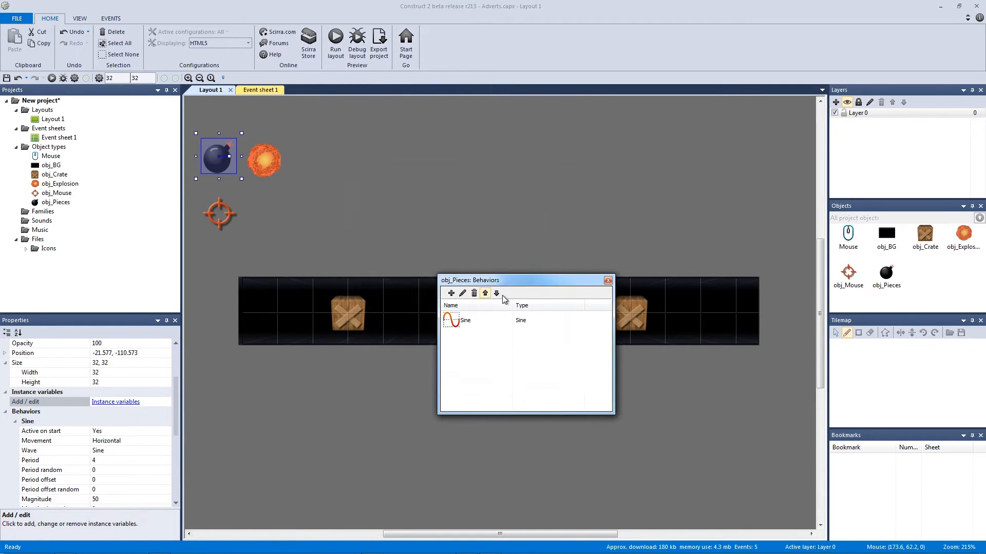
click(607, 282)
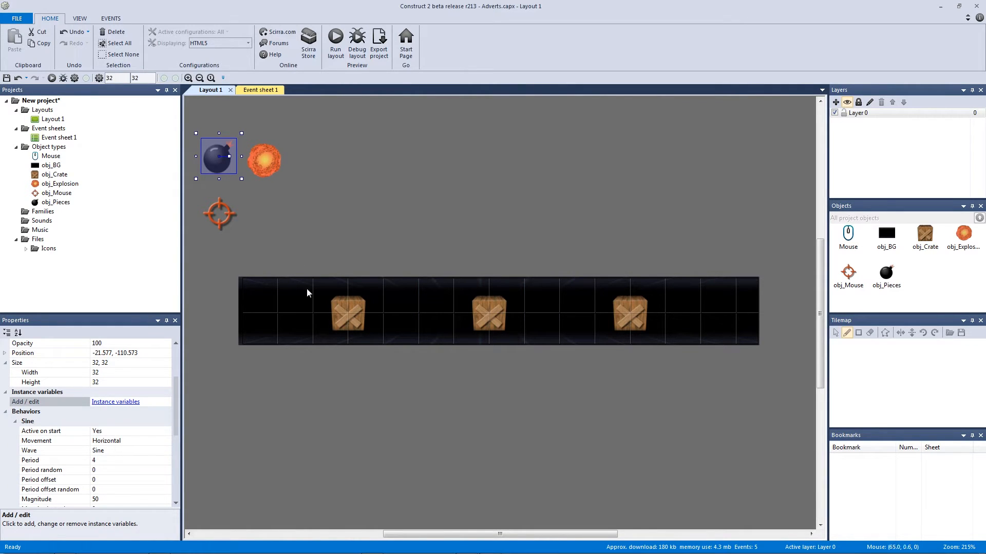
Set the Sine movement of obj_Pieces to Vertical.
scroll(177, 432, down, 2)
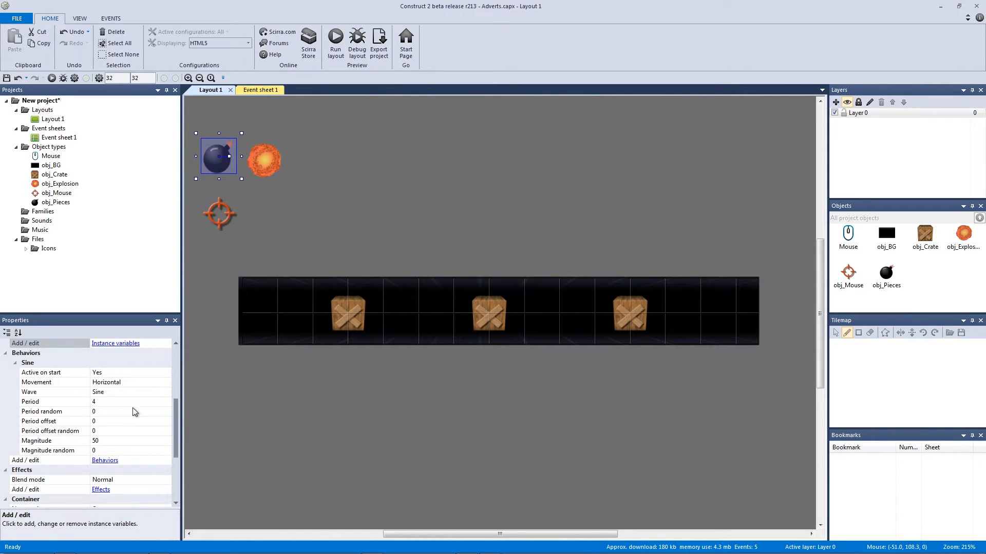
click(138, 383)
click(167, 383)
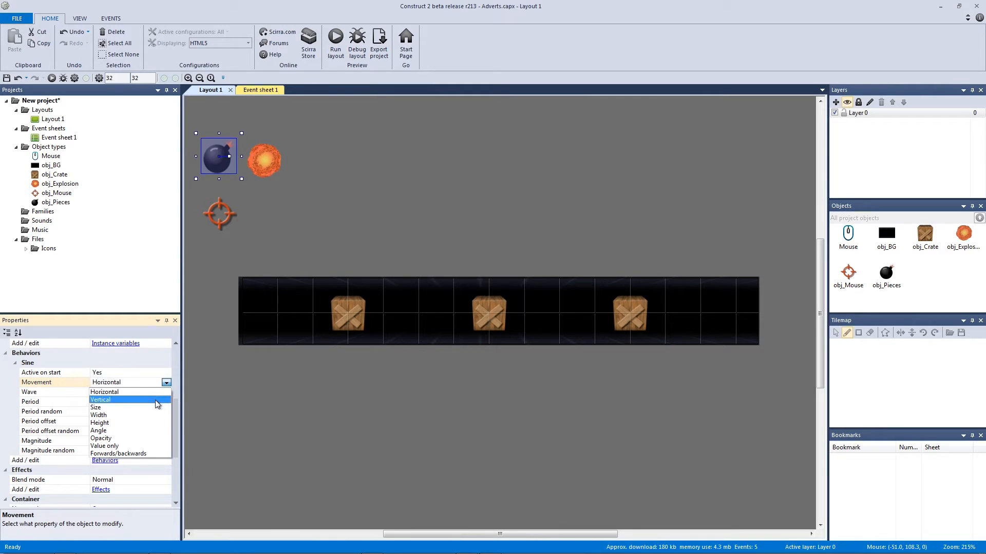
click(155, 399)
click(279, 431)
Preview the layout, shoot all three crates to watch how the revealed pieces move, and close the preview.
click(337, 39)
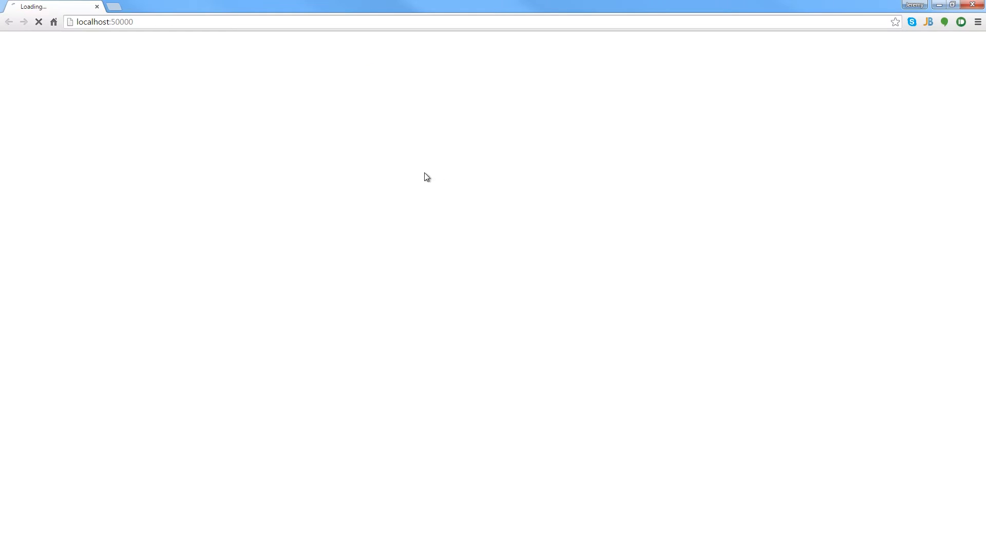
click(301, 311)
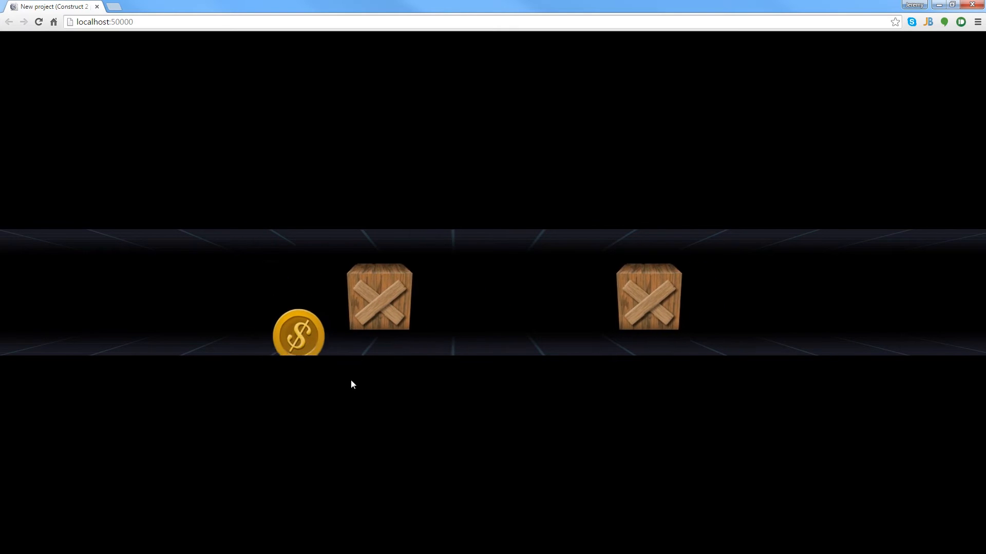
click(548, 296)
click(662, 299)
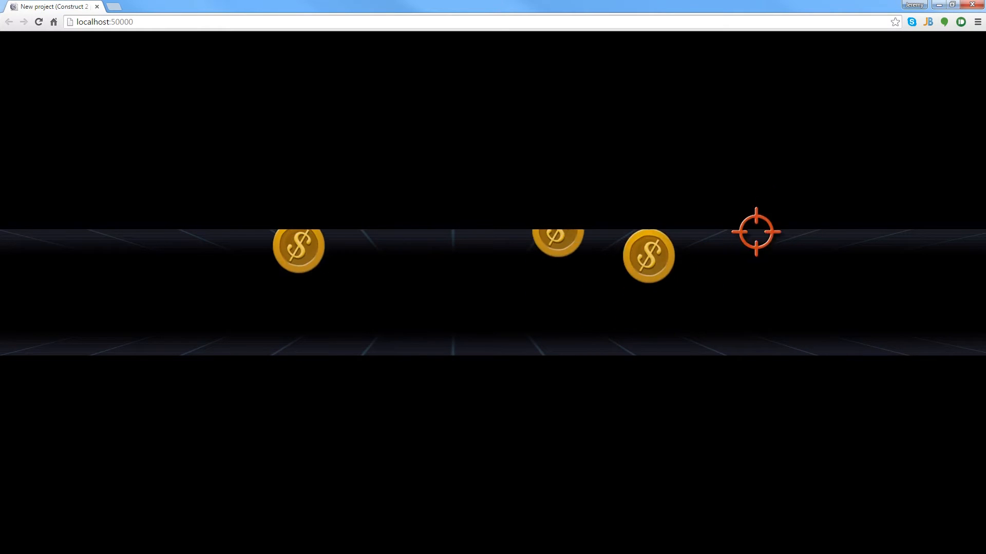
click(971, 6)
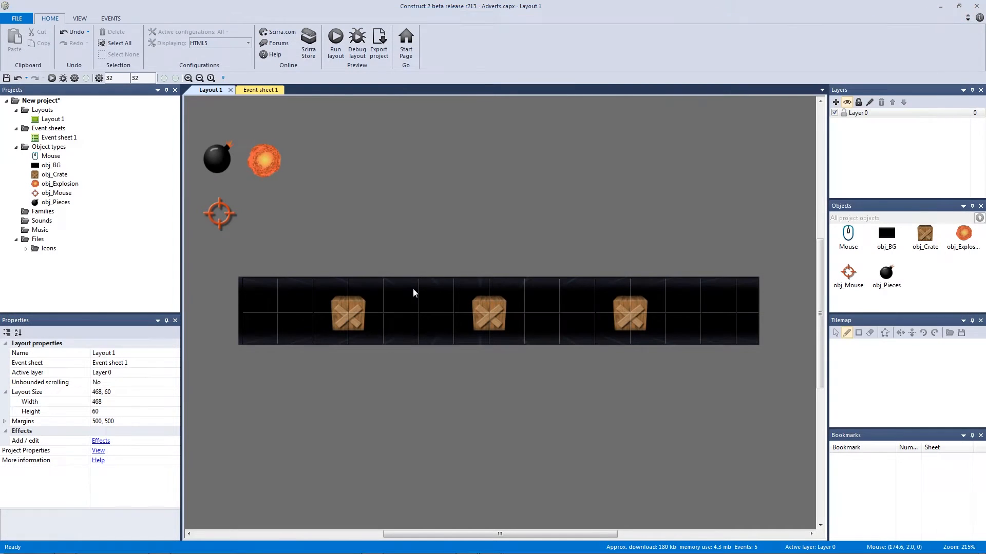
Set the Sine movement of obj_Pieces to Size, keeping Sine as the wave type.
click(216, 170)
drag(174, 373, 173, 421)
click(136, 392)
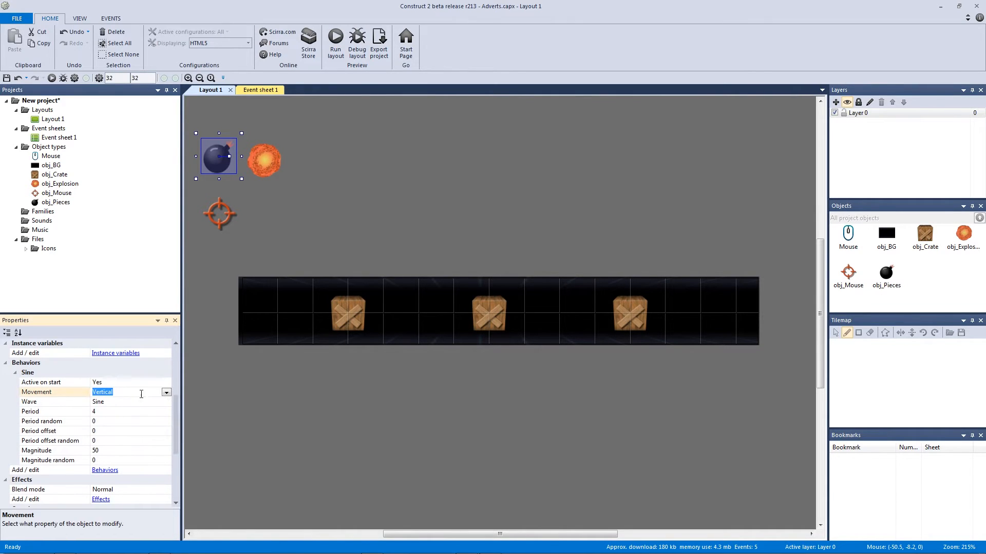
click(129, 404)
click(167, 402)
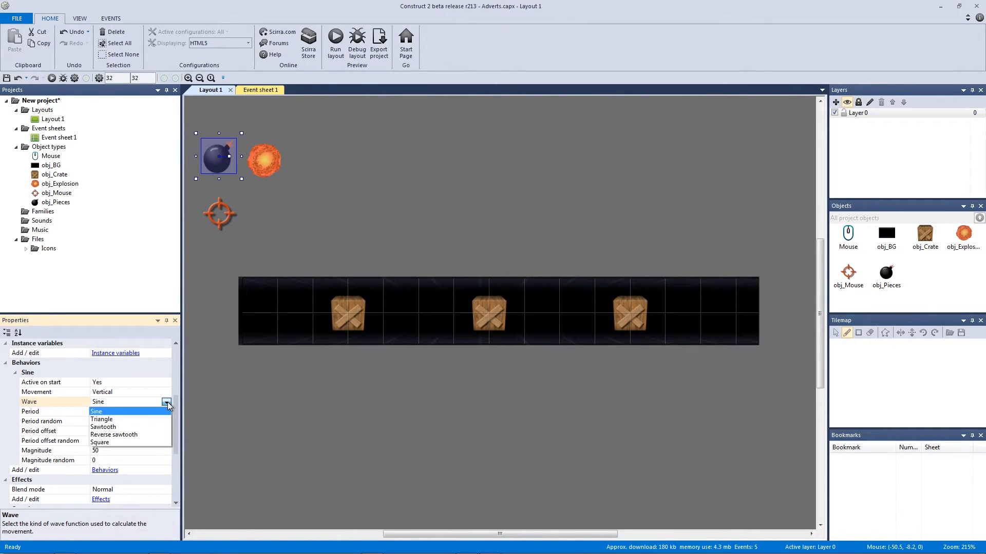
click(167, 402)
click(138, 391)
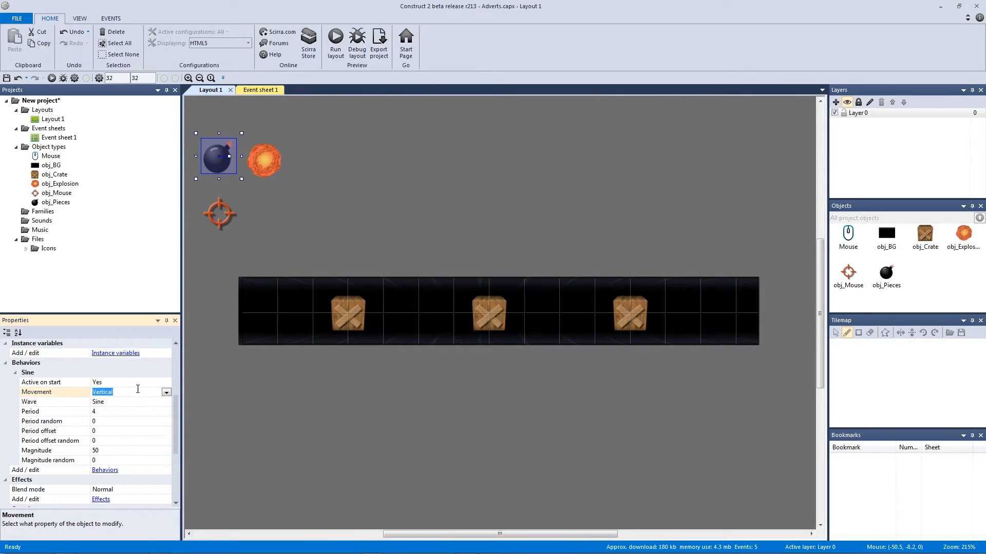
click(166, 394)
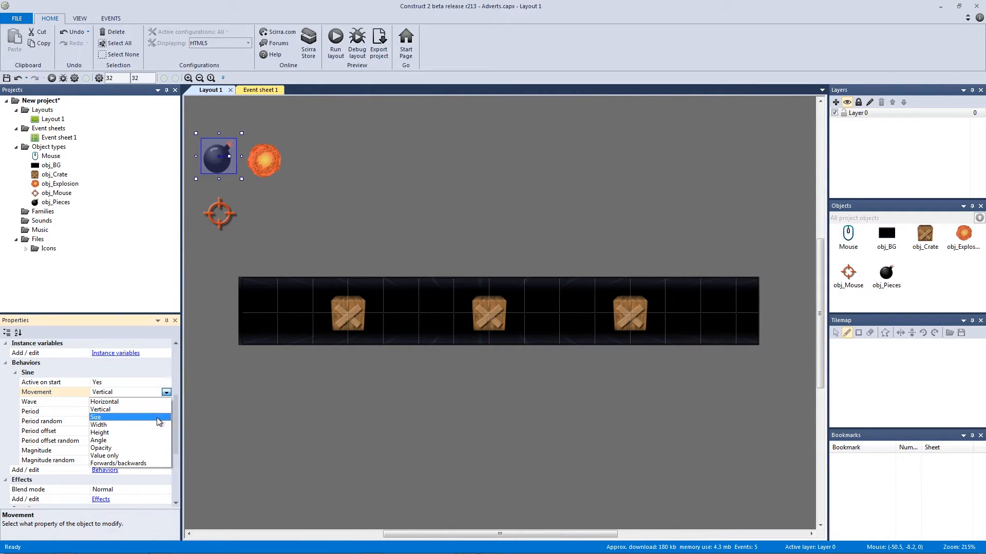
click(154, 414)
click(316, 432)
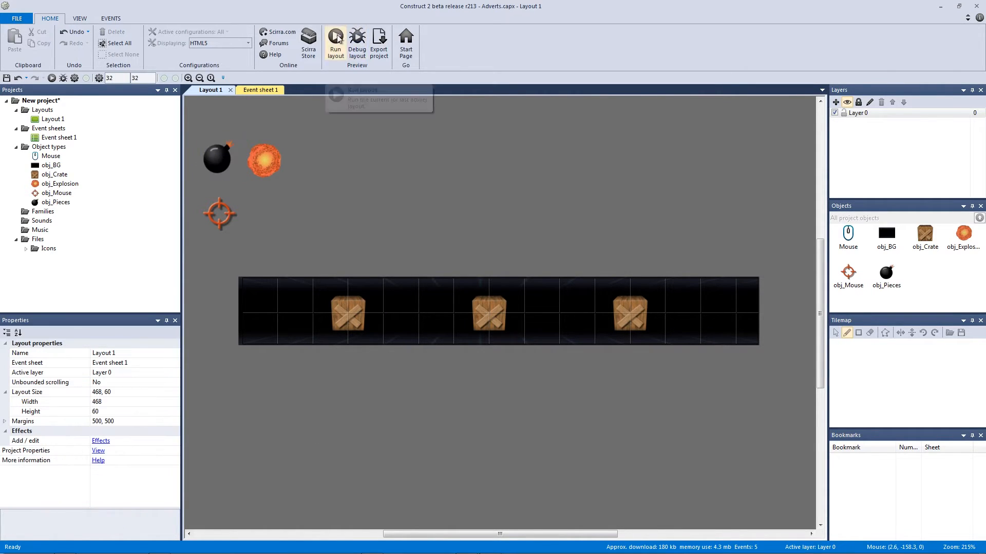
Preview the layout and shoot the left crate to test the revealed piece's size pulsing.
click(336, 41)
click(293, 313)
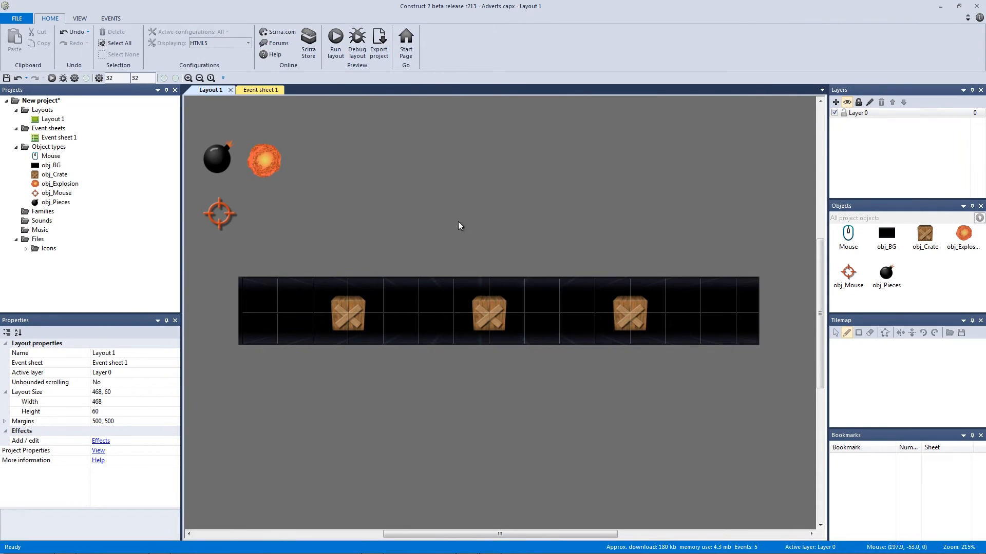
click(348, 314)
click(487, 311)
click(632, 311)
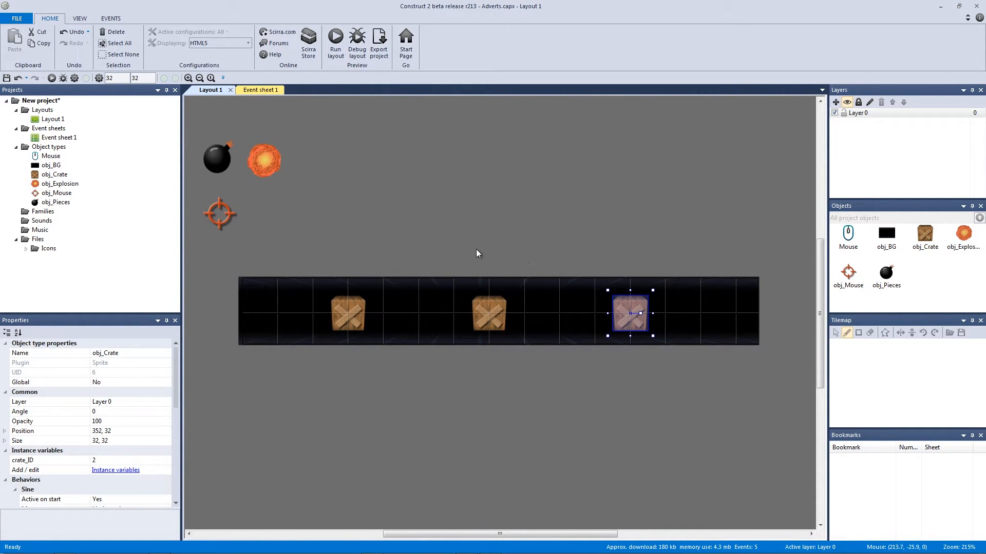
click(450, 244)
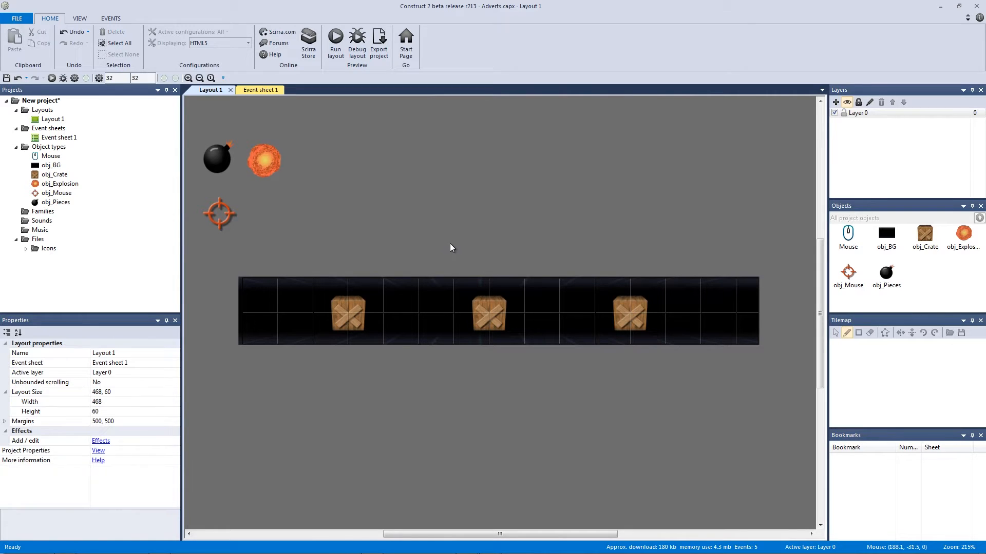
Add a Number instance variable named pieces_ID with initial value 0 to obj_Pieces.
click(215, 164)
drag(173, 384, 176, 402)
click(115, 431)
click(339, 236)
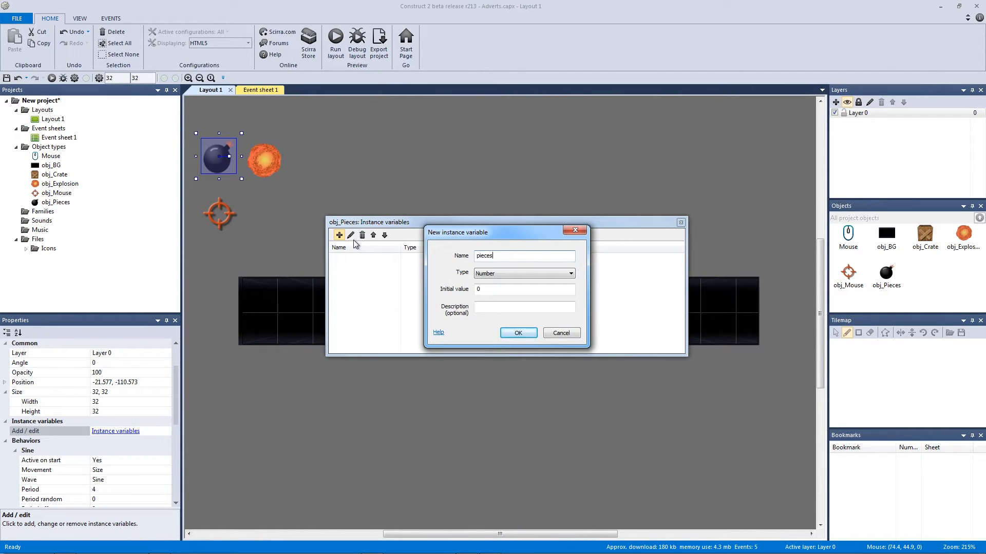
key(Return)
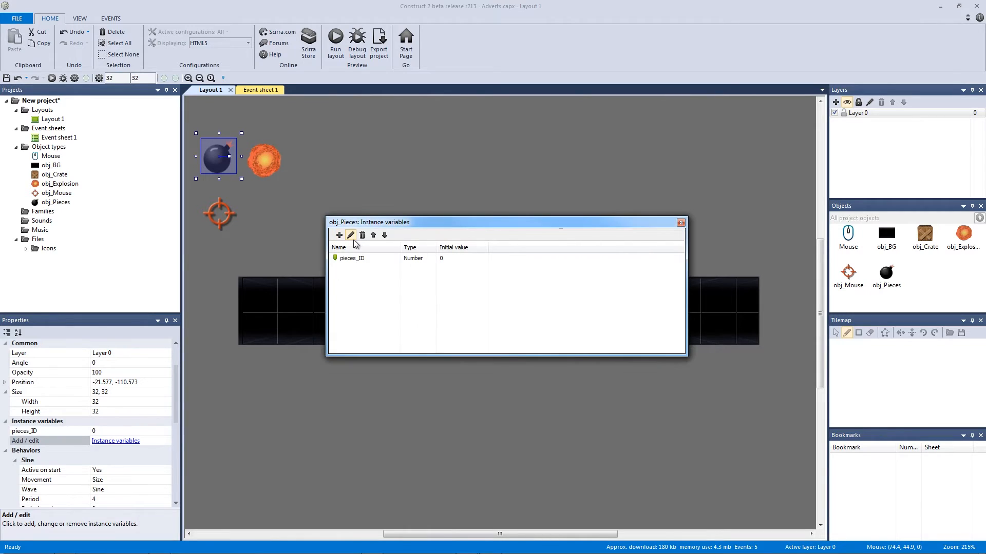
click(679, 222)
click(673, 222)
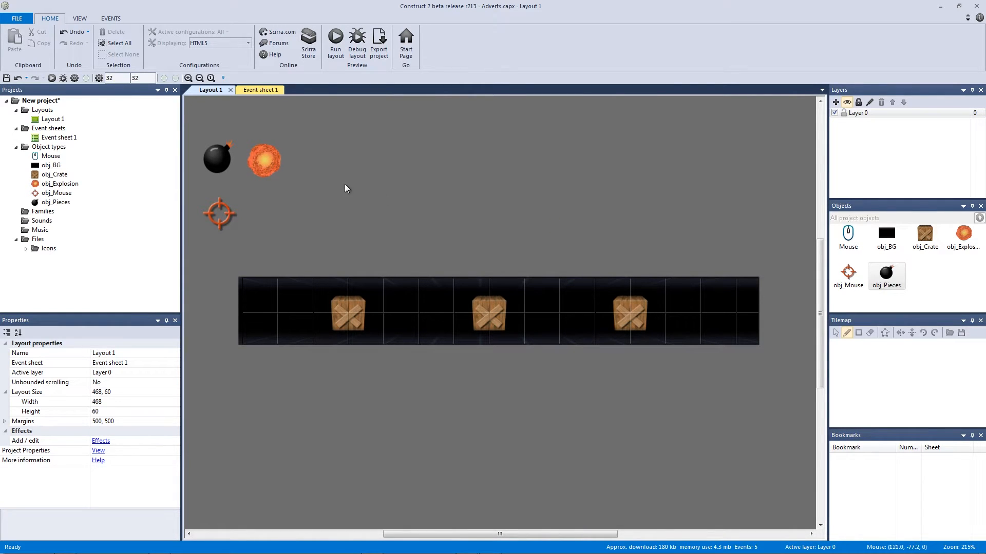
click(219, 161)
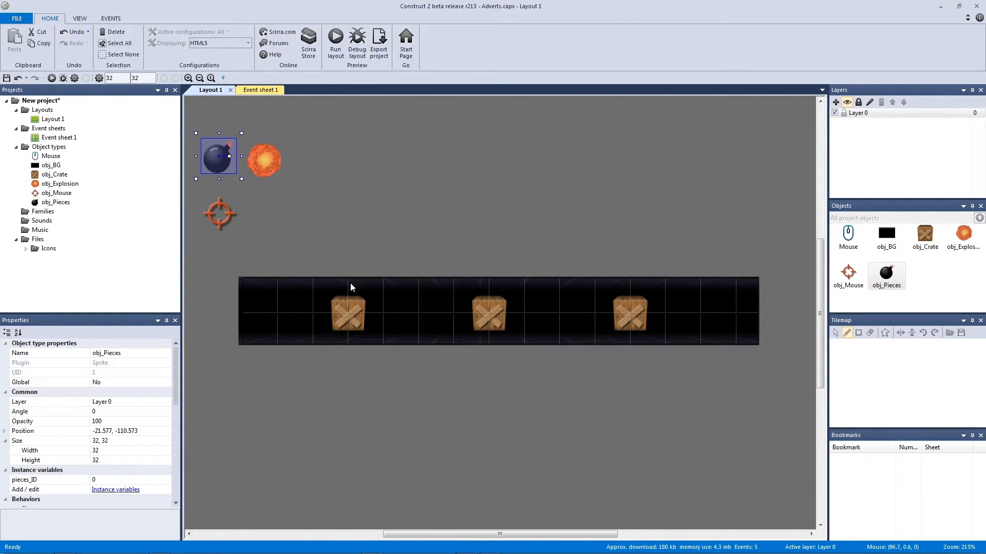
click(355, 303)
click(377, 236)
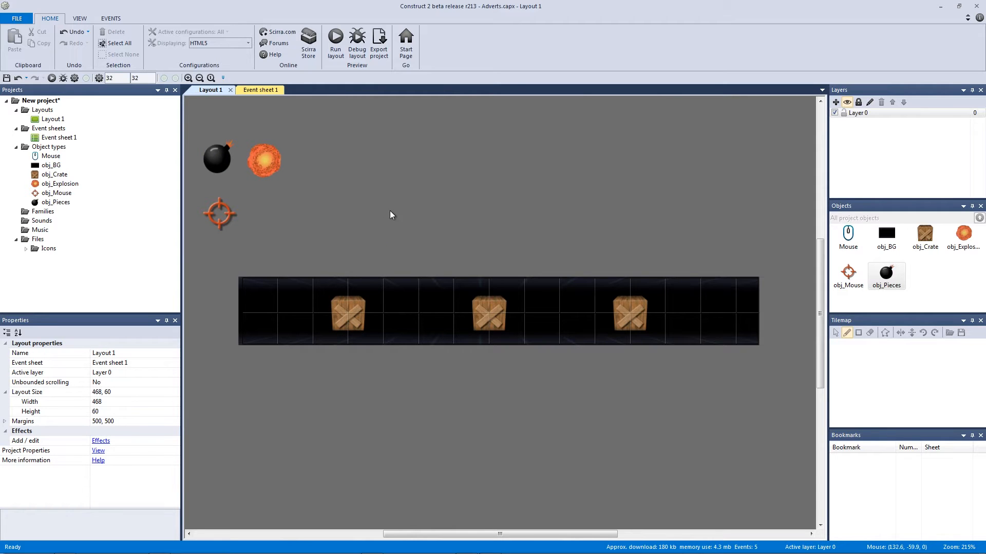
Add an On created event for obj_Pieces at the end of Event sheet 1.
click(272, 91)
click(267, 89)
click(249, 240)
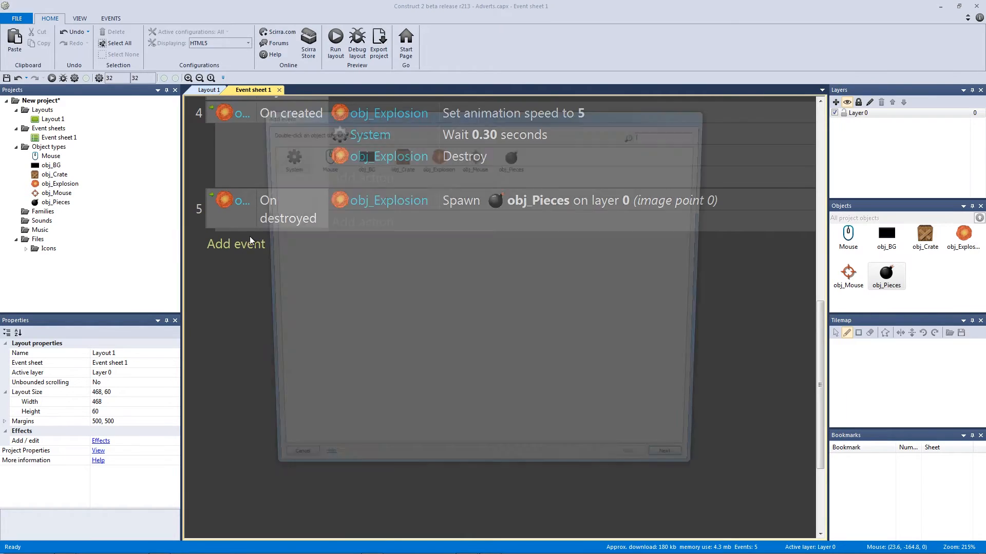
double_click(511, 163)
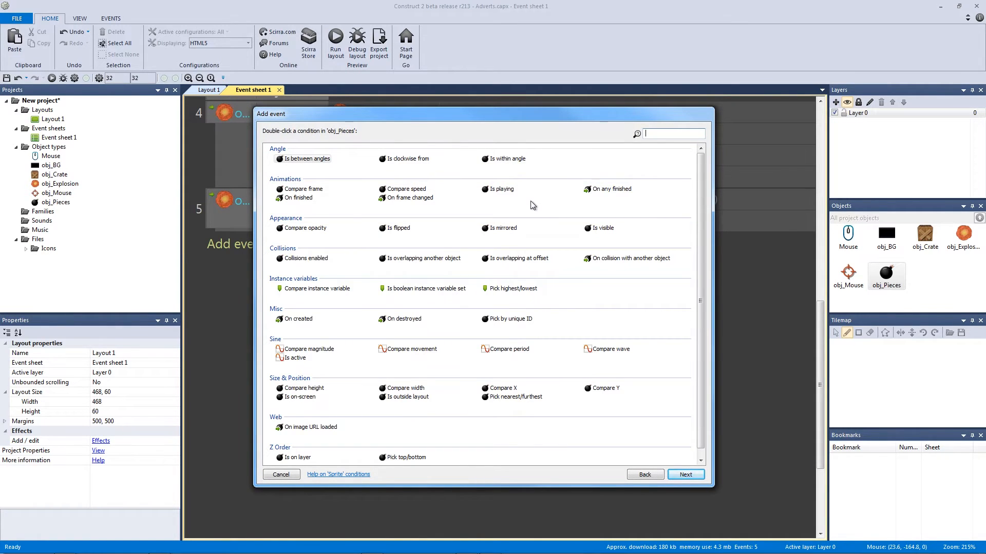
text(on c)
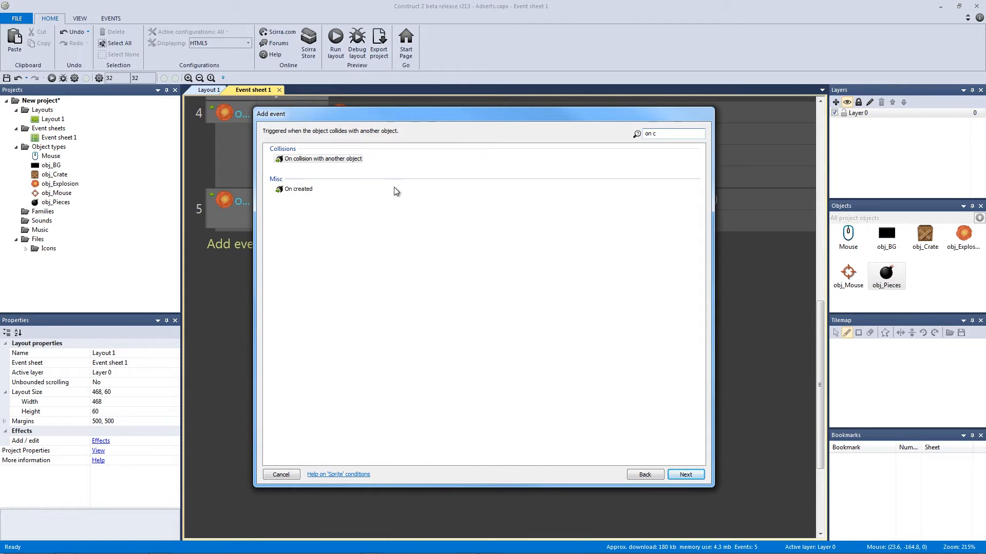
double_click(307, 190)
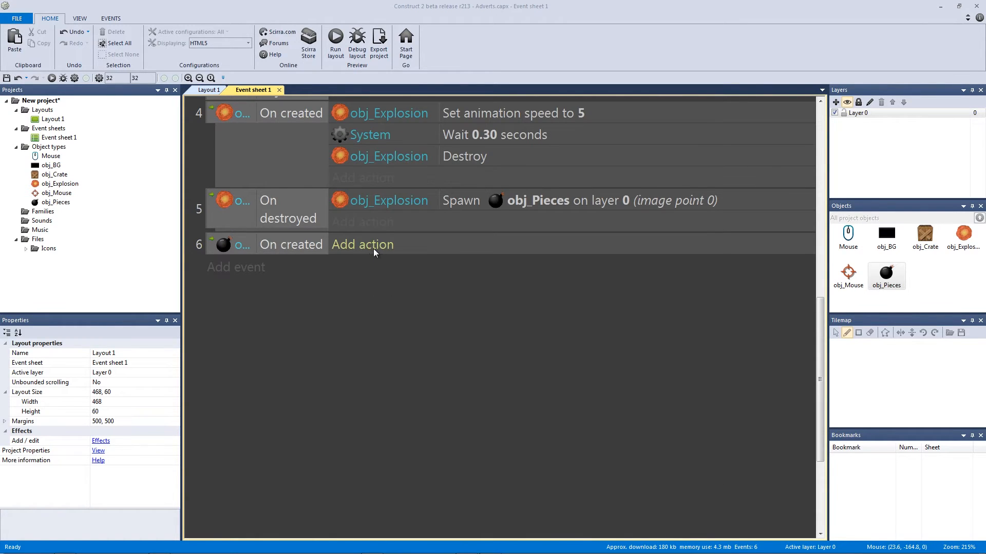
Add an action to the obj_Pieces On created event that sets its animation frame to choose(0,1,2).
click(372, 250)
double_click(513, 157)
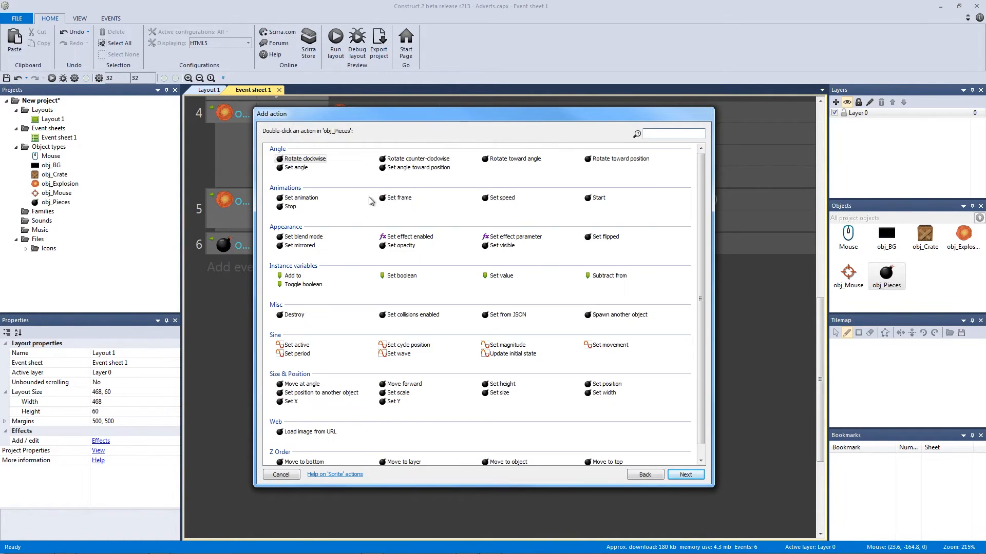
double_click(400, 198)
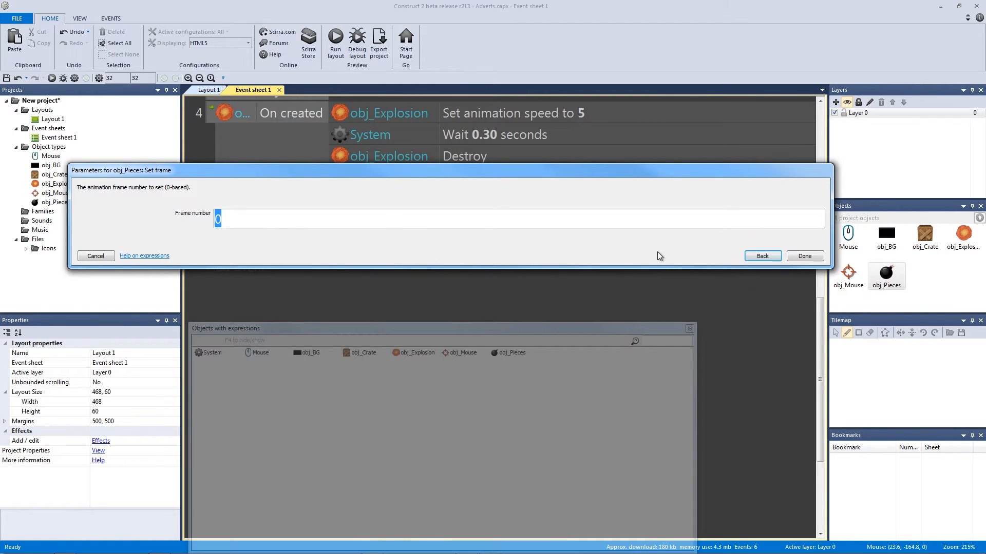
text(choose(0,1,2))
key(Return)
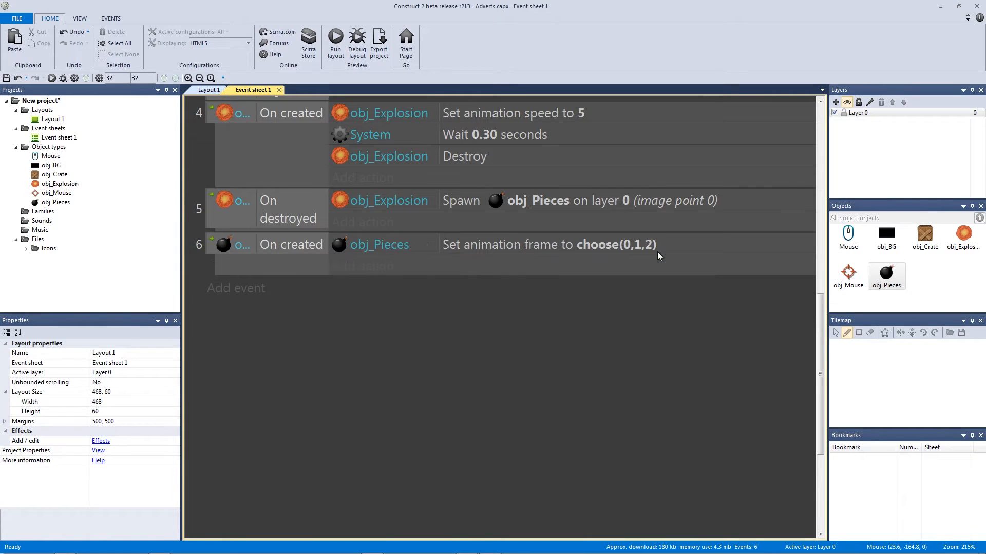
Review animation frames 0, 1 and 2 of obj_Pieces against the choose expression, and close the image editor.
double_click(897, 274)
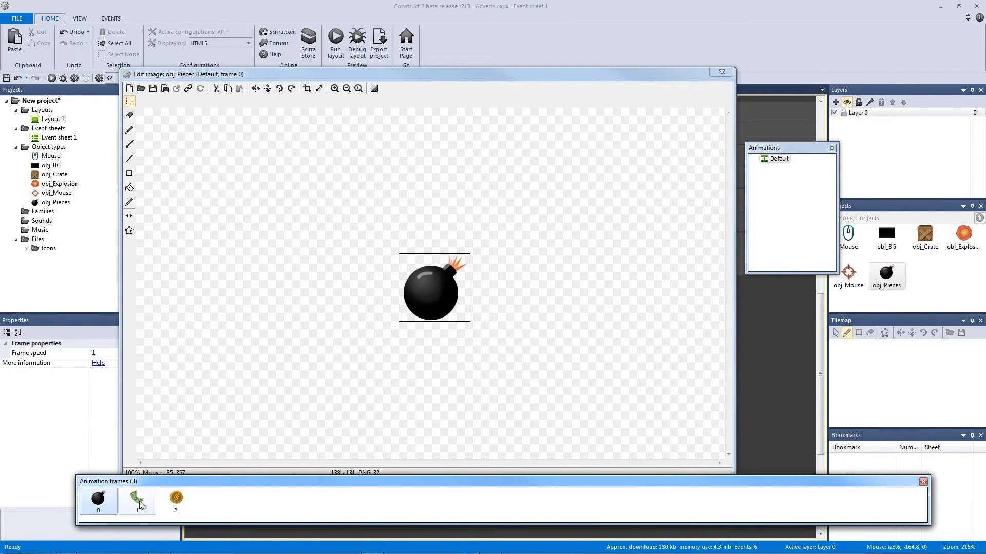
click(138, 502)
click(176, 500)
click(796, 176)
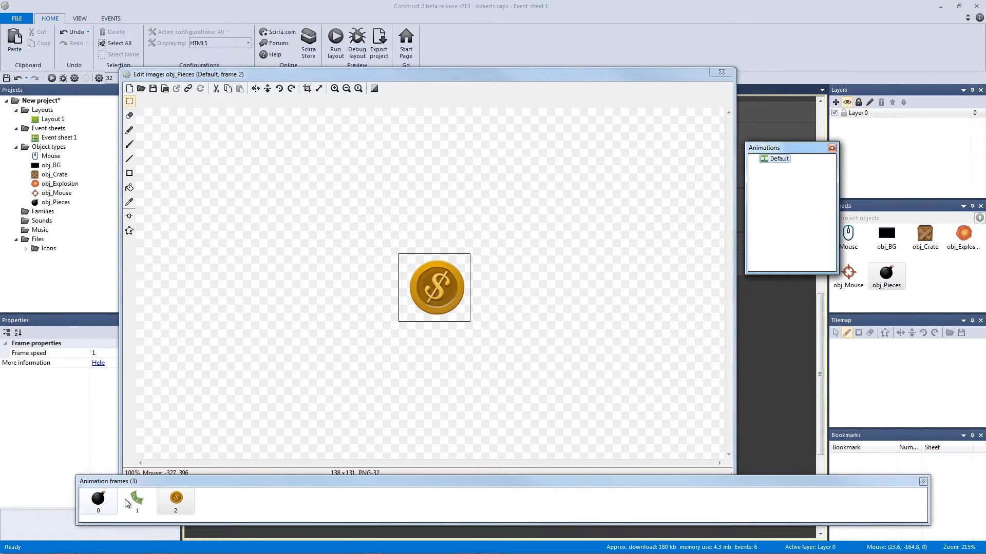
click(720, 74)
click(627, 248)
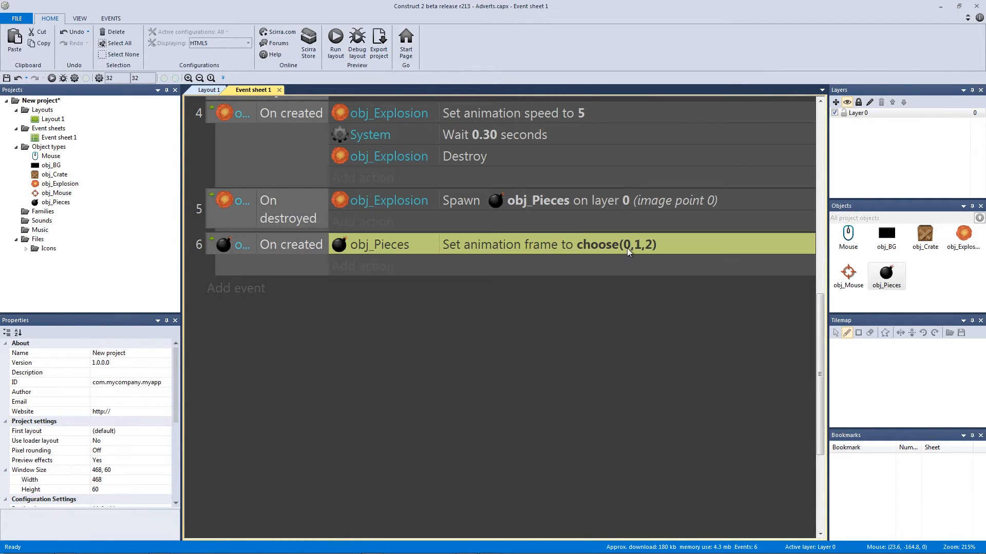
Add a Stop animation action for obj_Pieces to its On created event.
click(386, 267)
double_click(516, 154)
double_click(290, 207)
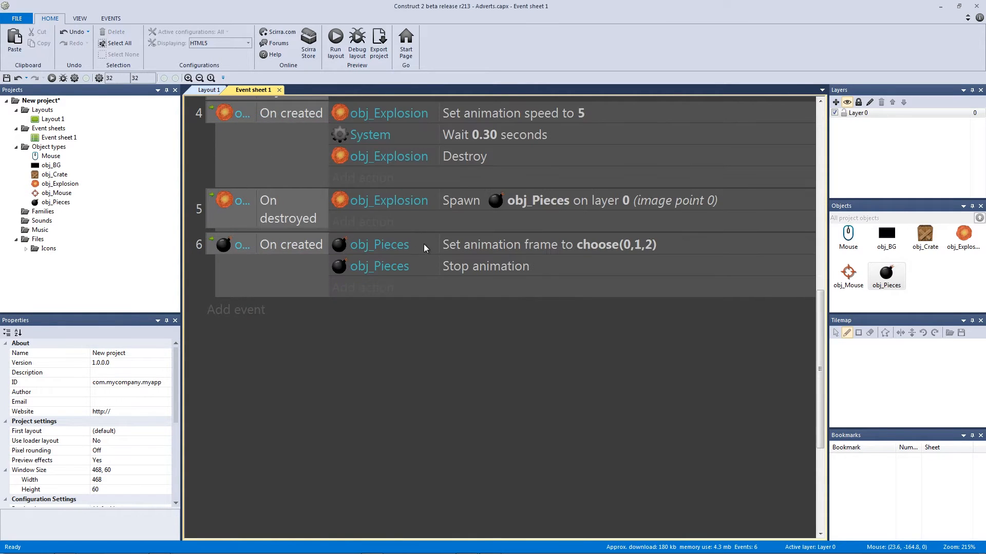
Preview the layout in the browser, shoot the crates to test the random pieces, reload the page and test again.
click(486, 264)
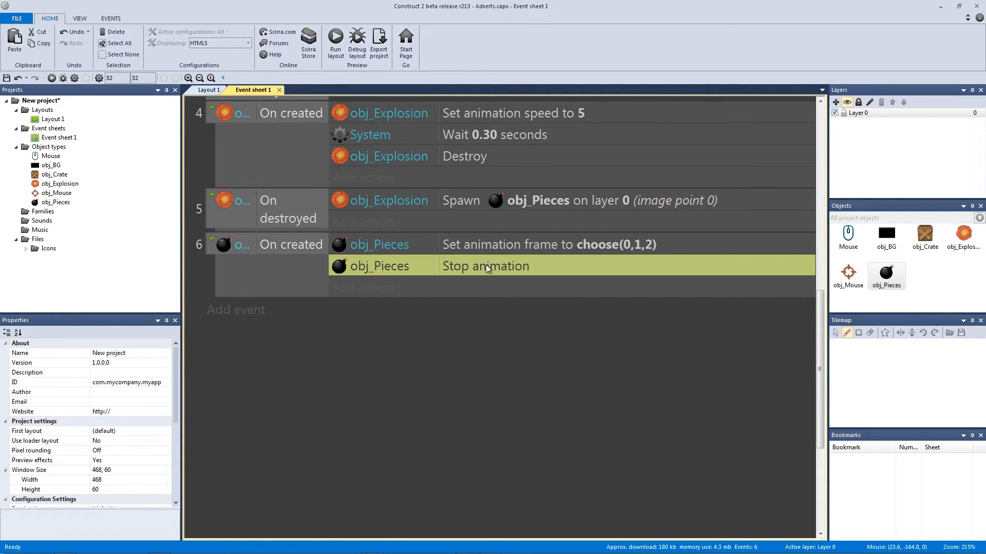
click(380, 393)
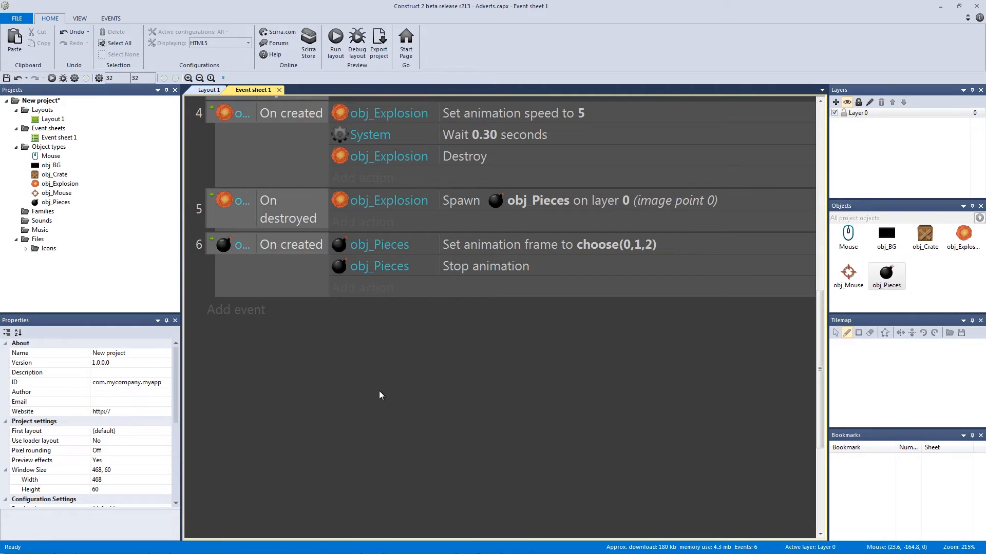
click(335, 41)
click(315, 319)
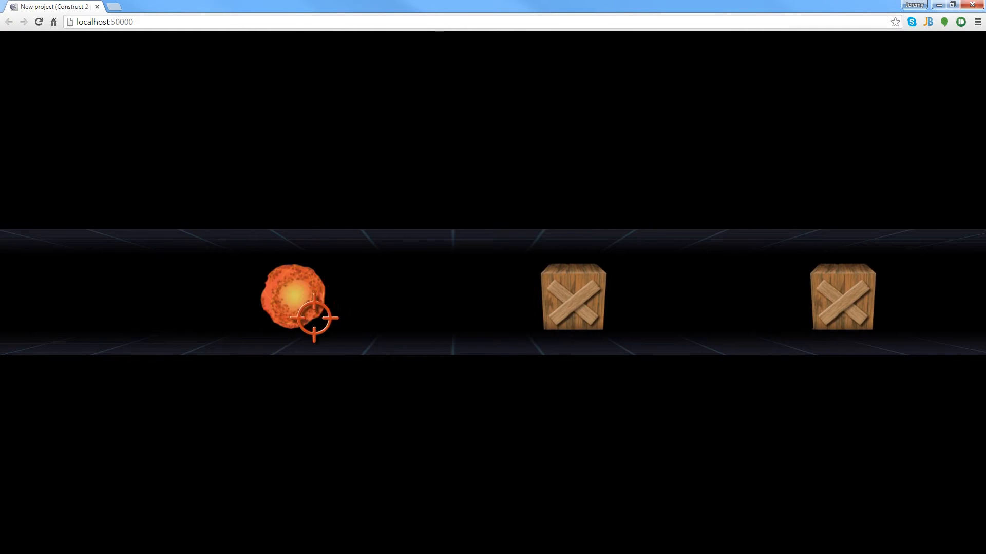
click(430, 292)
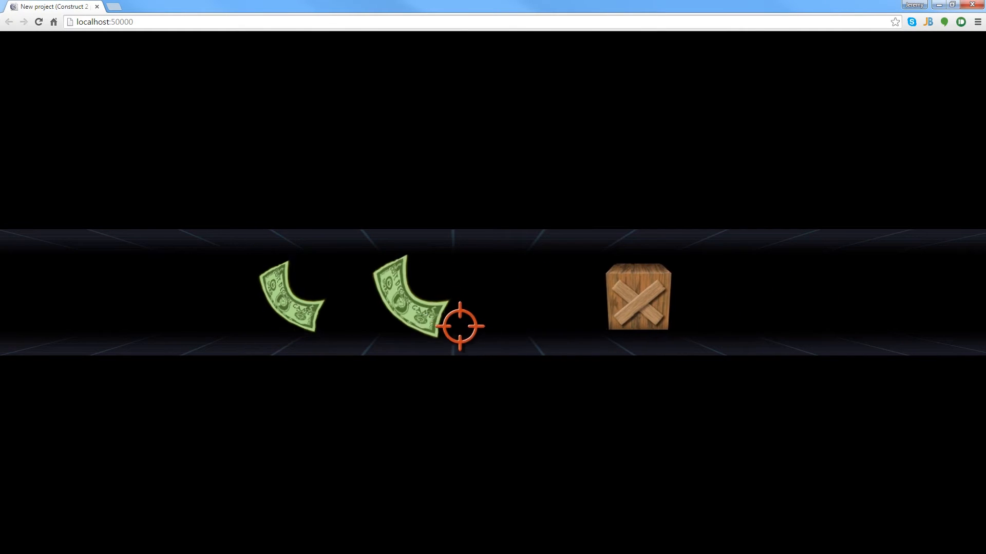
click(678, 303)
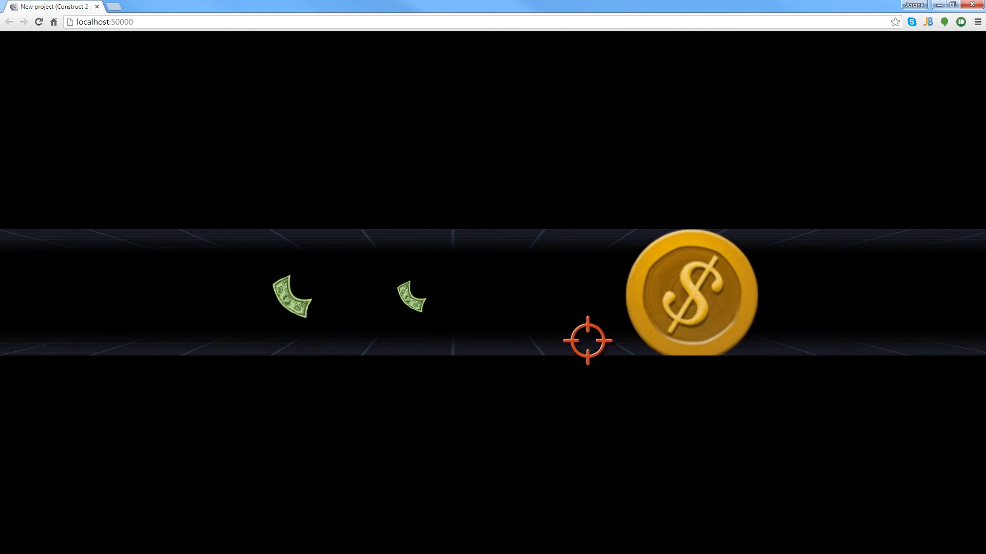
click(39, 23)
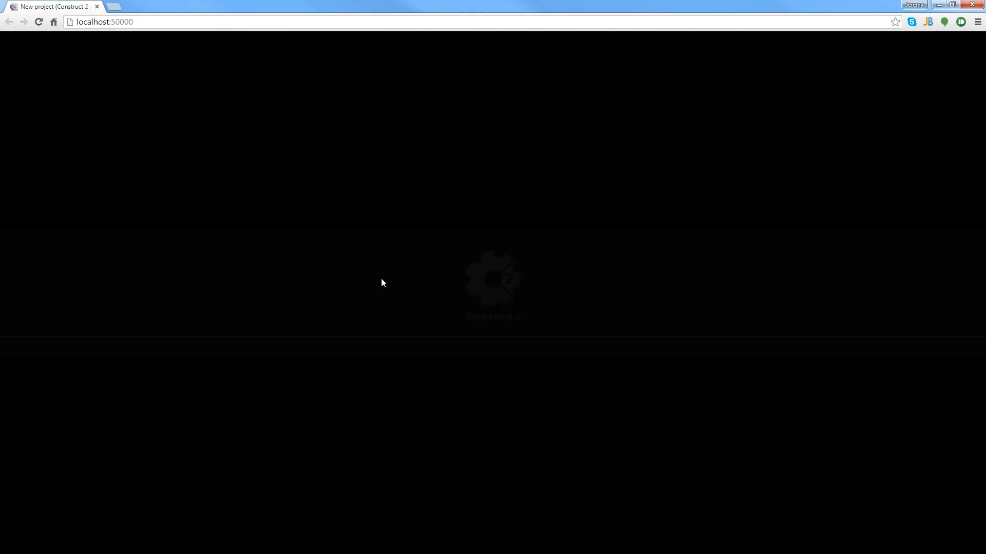
click(257, 285)
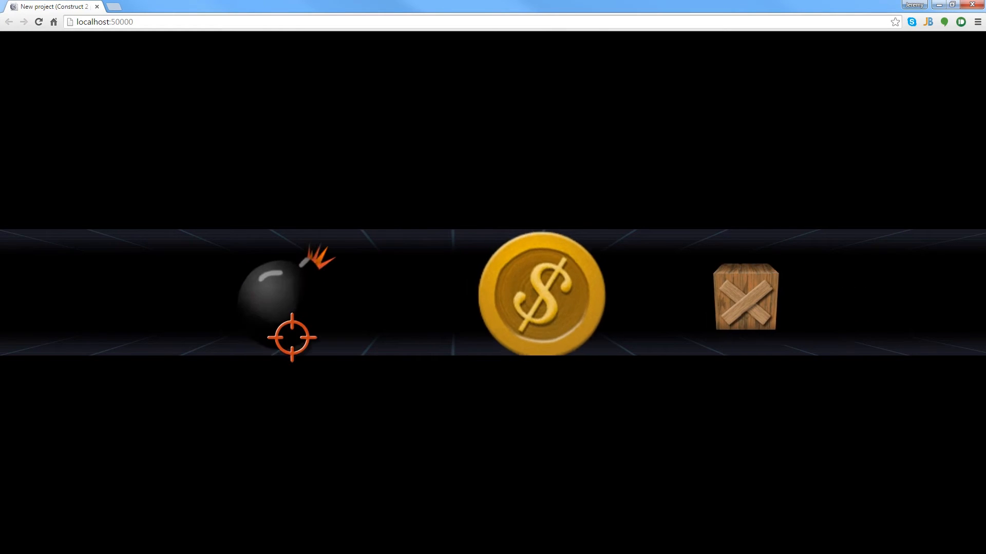
click(647, 302)
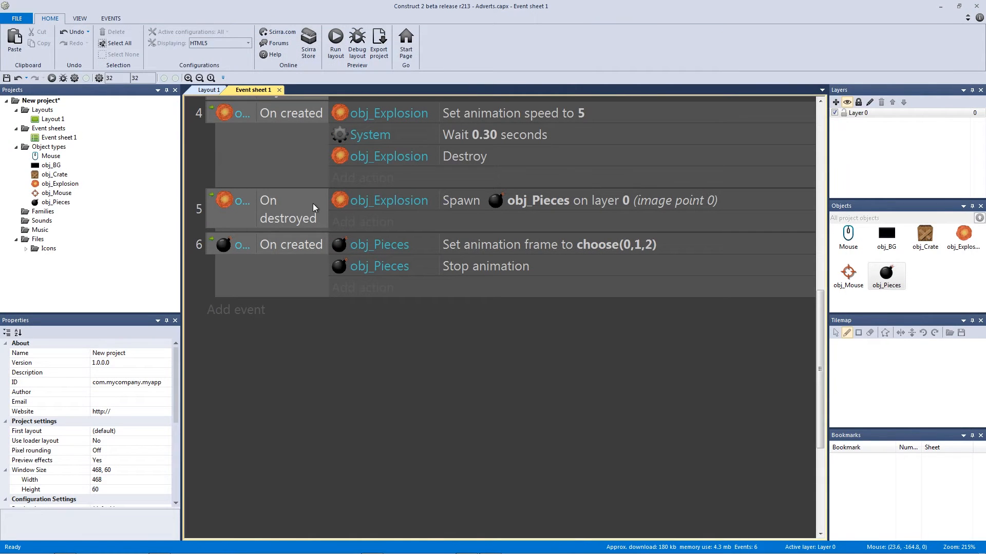
Add a Mouse On object clicked event at the end of the sheet for a Left button Clicked on obj_Pieces.
scroll(416, 377, up, 5)
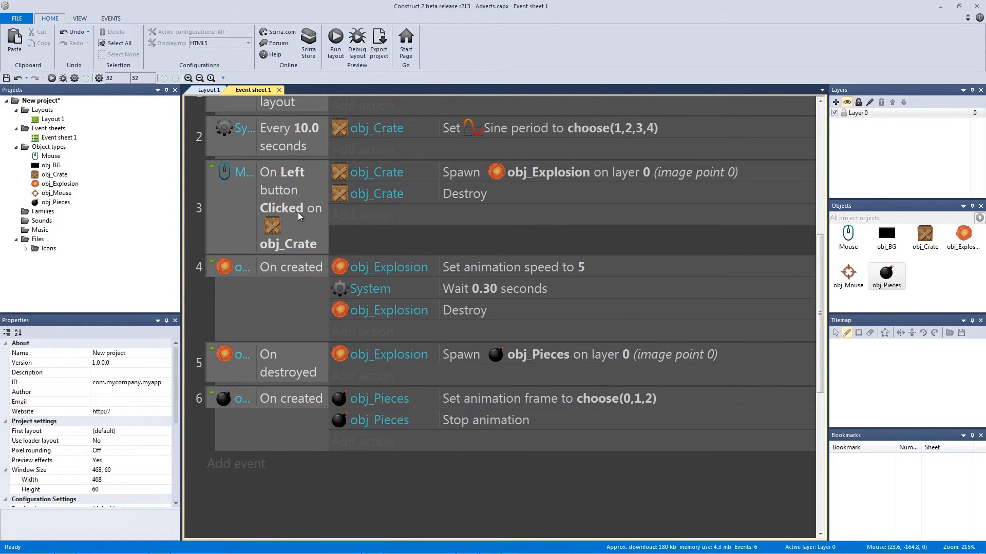
scroll(298, 213, down, 5)
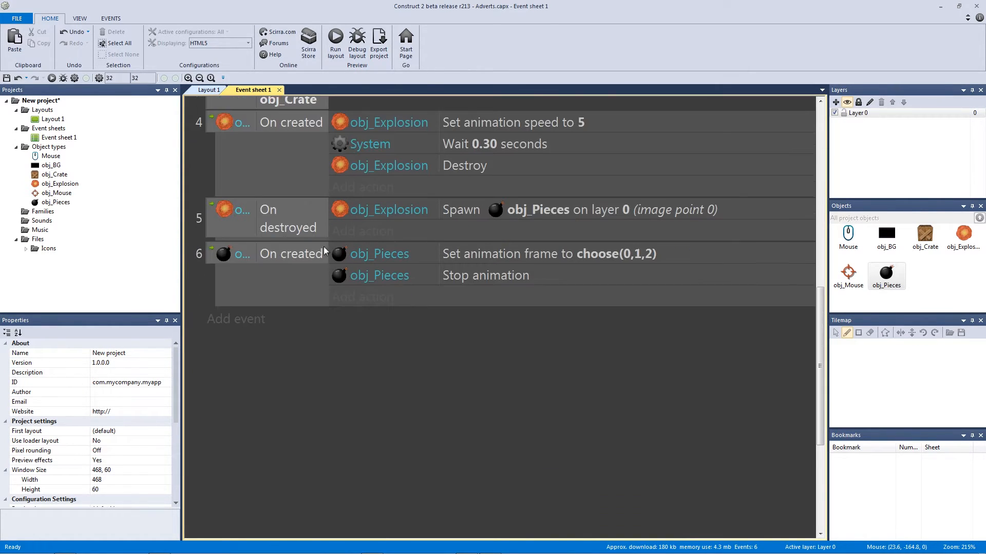
click(248, 320)
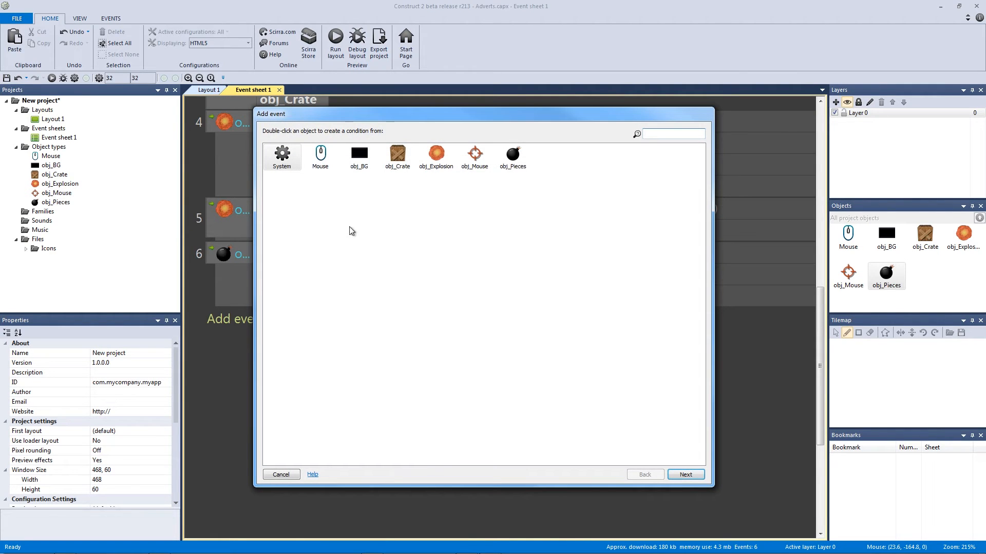
double_click(322, 163)
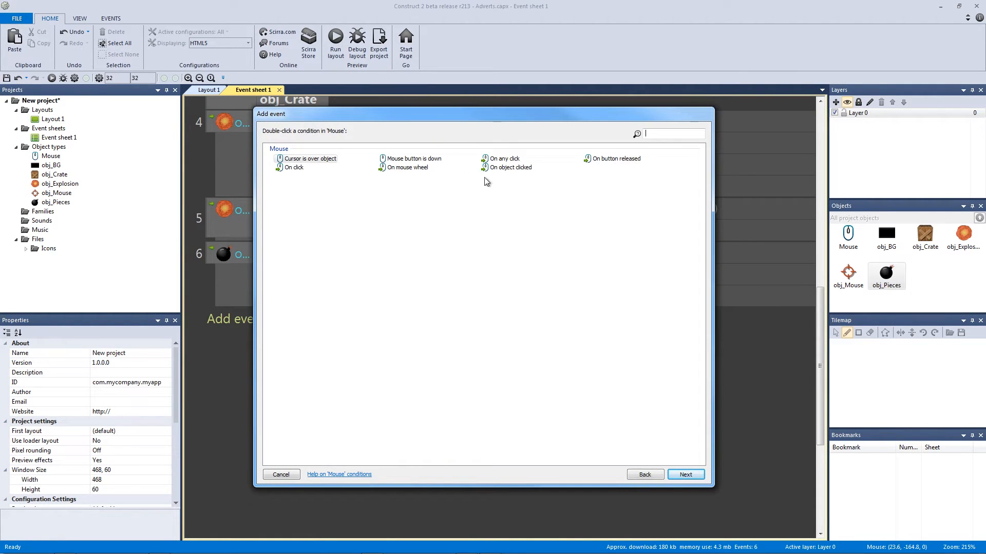
double_click(510, 167)
click(445, 248)
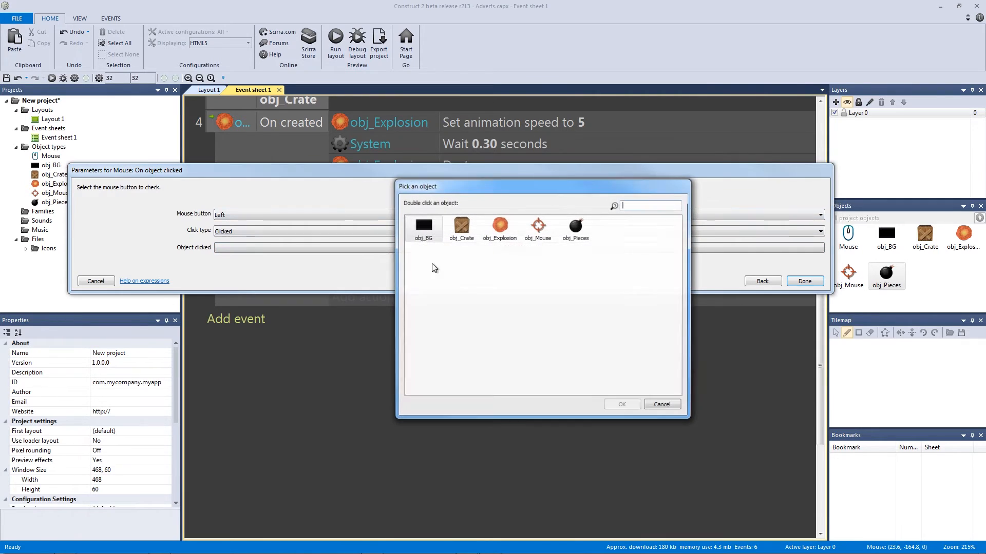
double_click(576, 229)
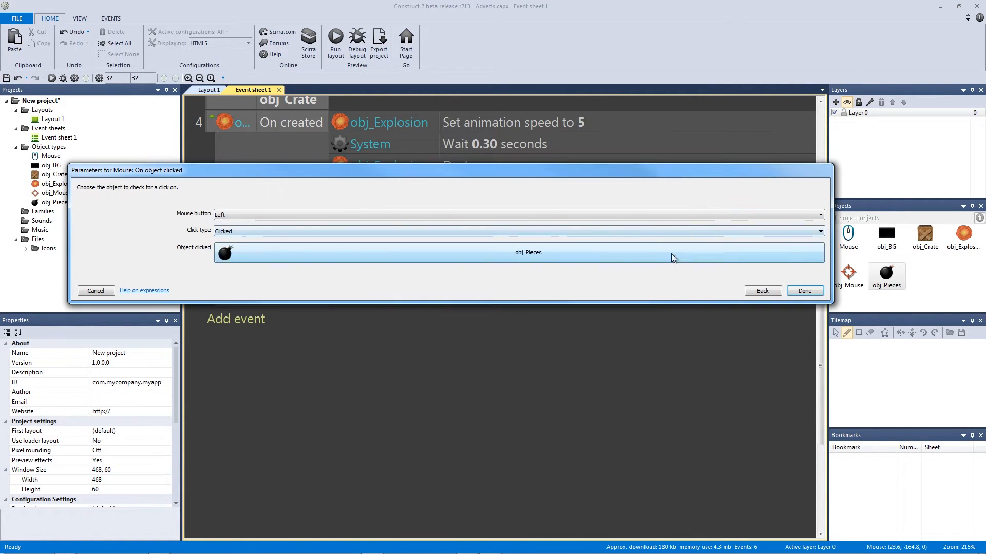
click(804, 291)
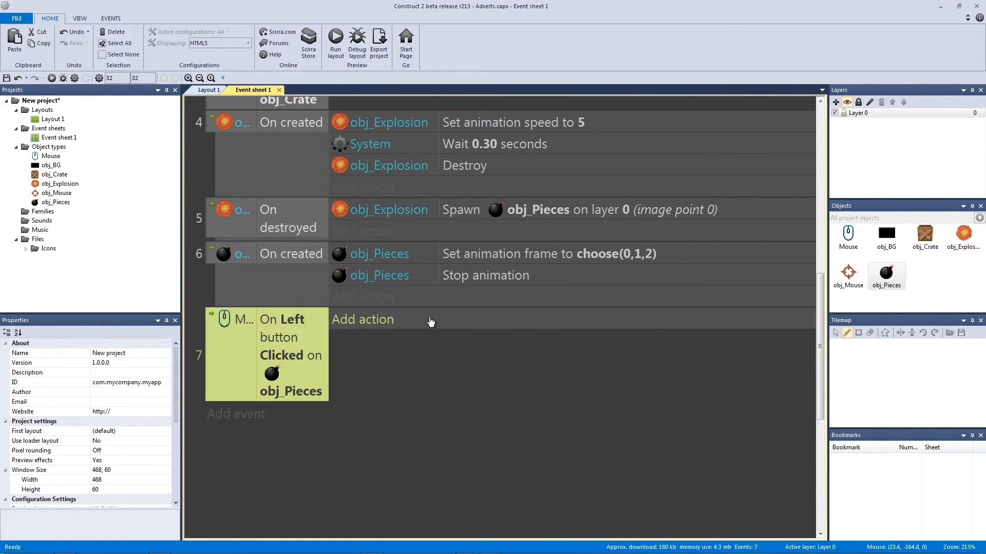
Add an obj_Pieces Compare frame condition, equal to 0, to the obj_Pieces click event.
scroll(431, 323, down, 1)
double_click(240, 354)
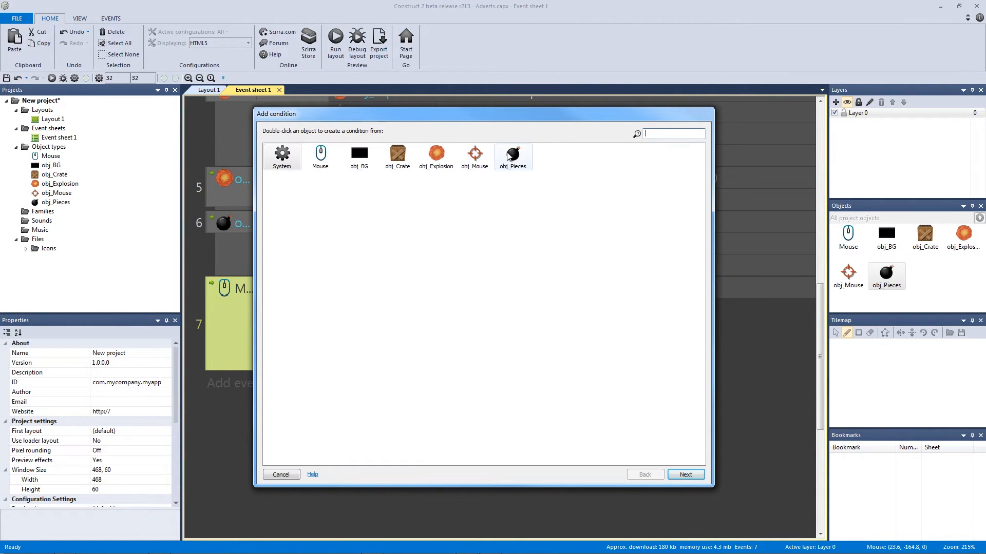
double_click(510, 156)
double_click(311, 192)
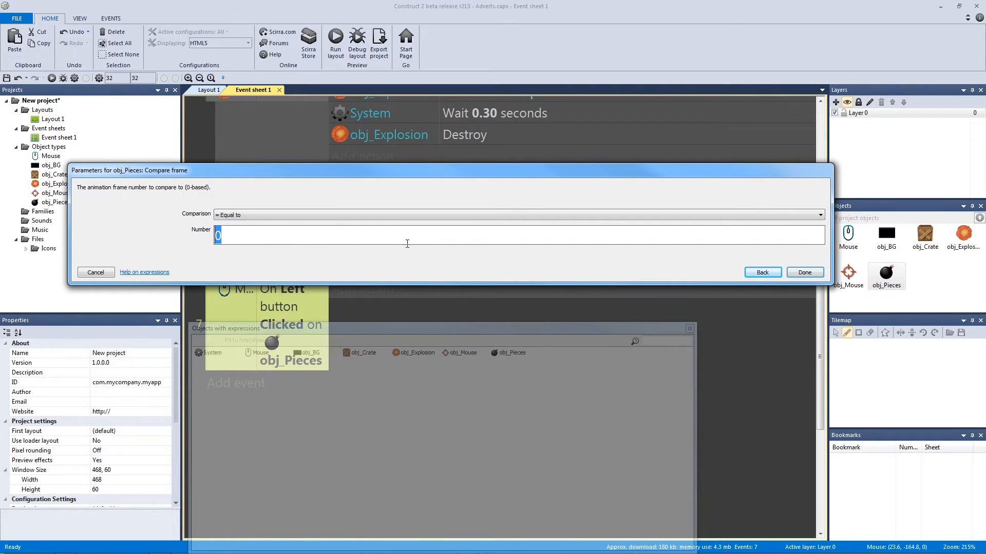
click(805, 272)
Add the comment "Bomb" above the obj_Pieces click event for animation frame 0.
click(210, 308)
text(qB)
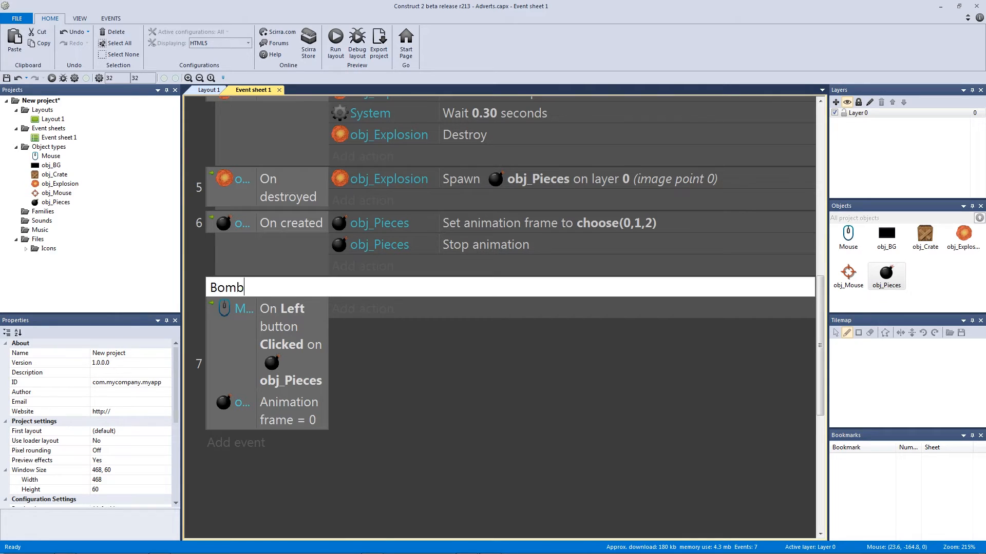
key(Return)
Duplicate the Bomb click event and set the copy's animation frame condition to 1.
click(207, 350)
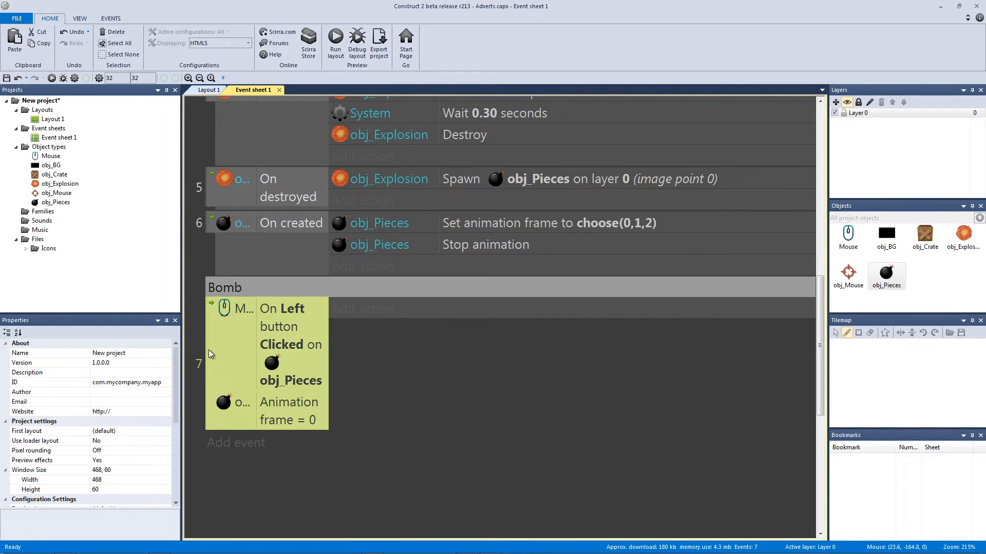
key(ctrl+c)
key(ctrl+v)
scroll(295, 431, down, 1)
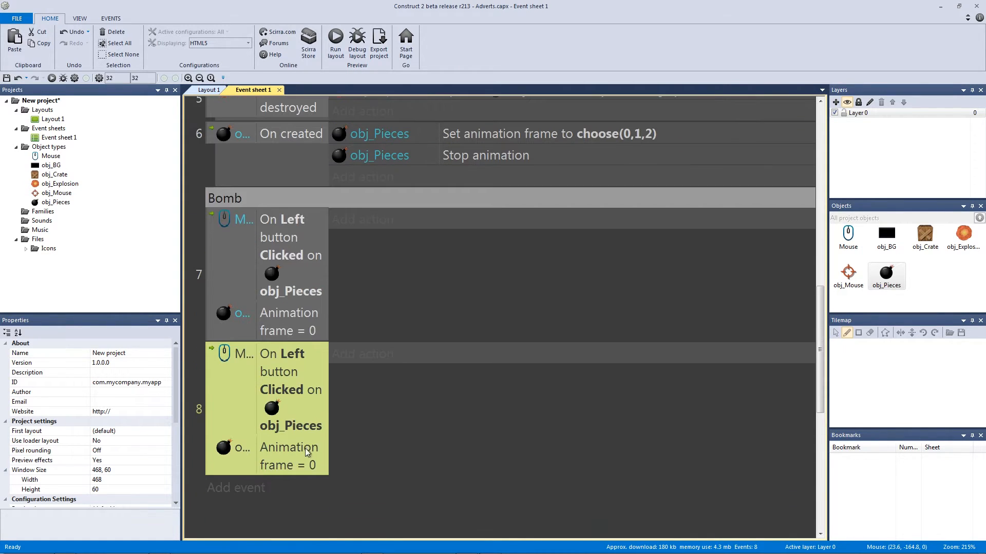
double_click(313, 464)
text(1)
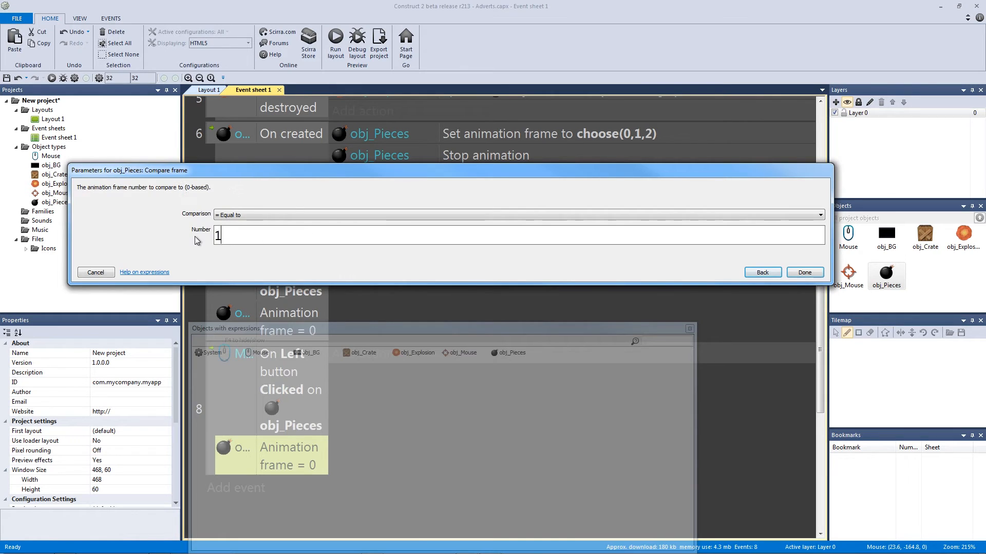
key(Return)
Check the animation frames of obj_Pieces and add the comment "Dollar" above the frame 1 click event.
double_click(889, 282)
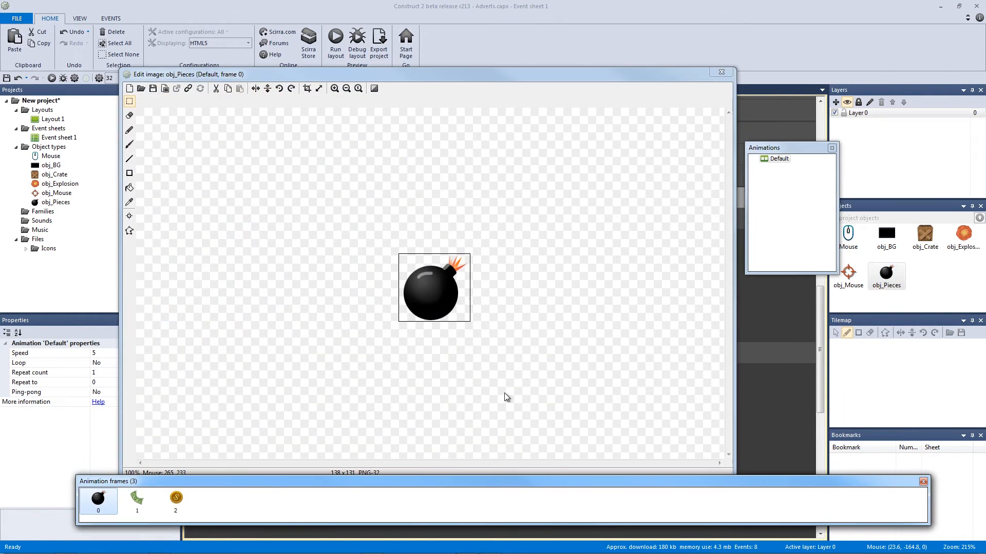
click(721, 72)
text(q)
text(Dollar)
key(Return)
Try to duplicate the Dollar comment together with its click event, and undo the paste.
scroll(229, 338, down, 2)
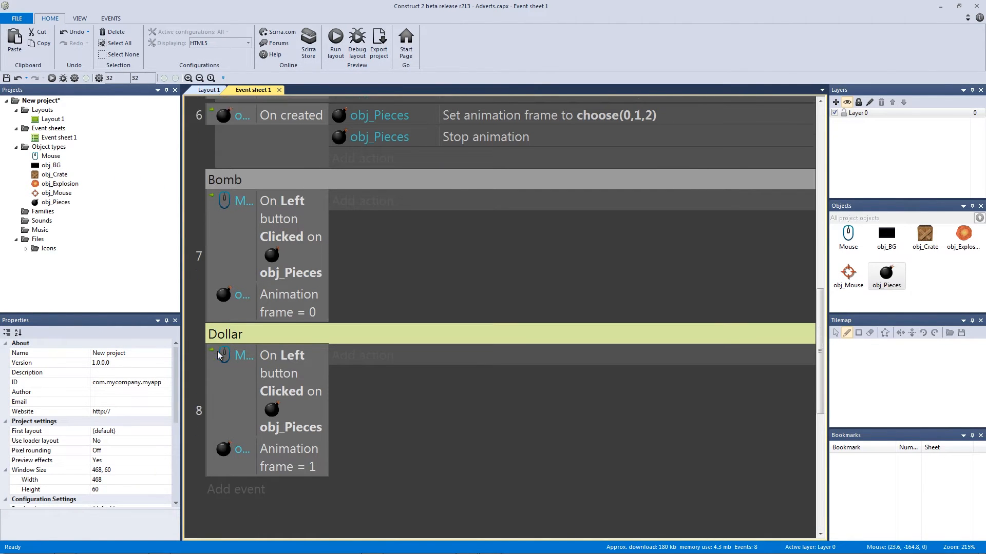
click(218, 354)
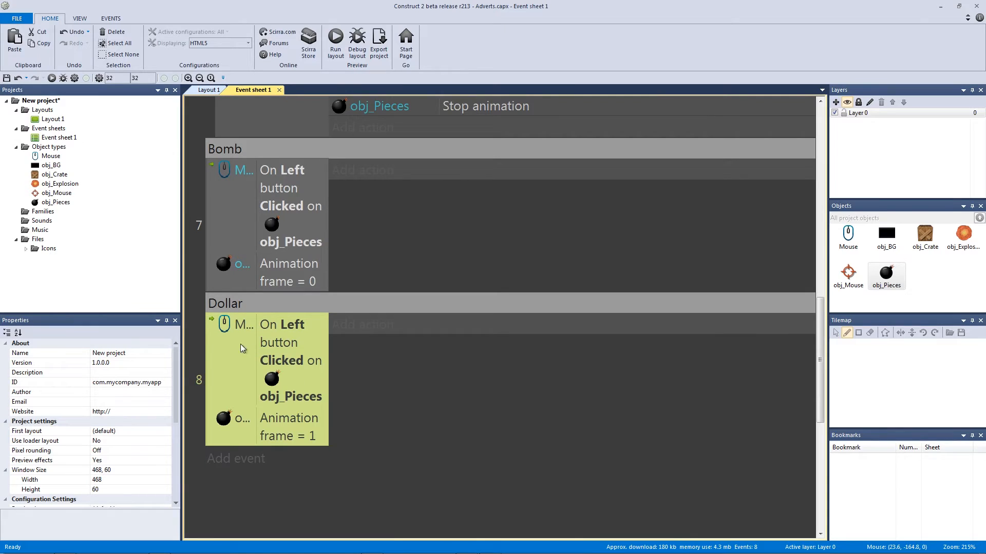
ctrl+click(210, 304)
key(ctrl+c)
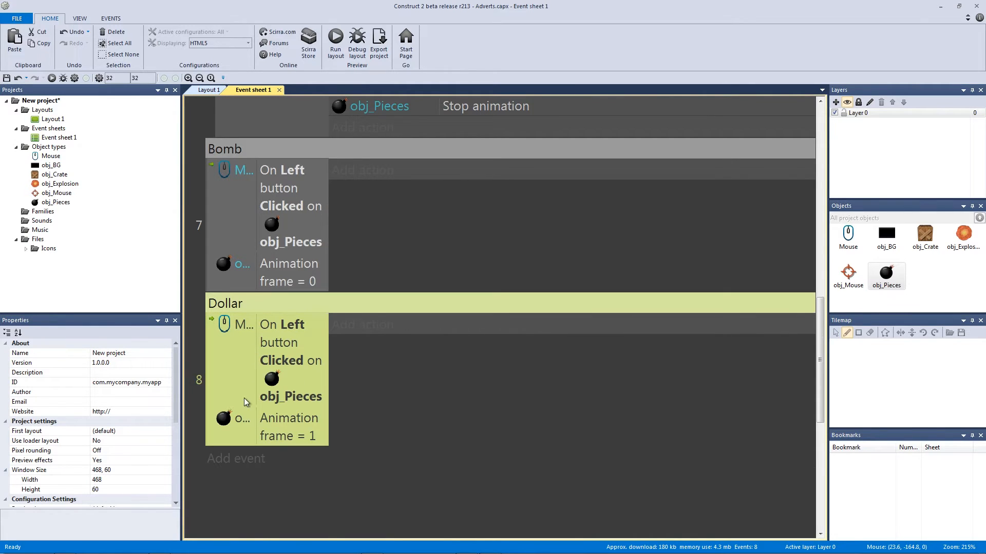
key(ctrl+v)
key(ctrl+z)
Duplicate only the Dollar click event and set the copy's animation frame condition to 2.
click(213, 371)
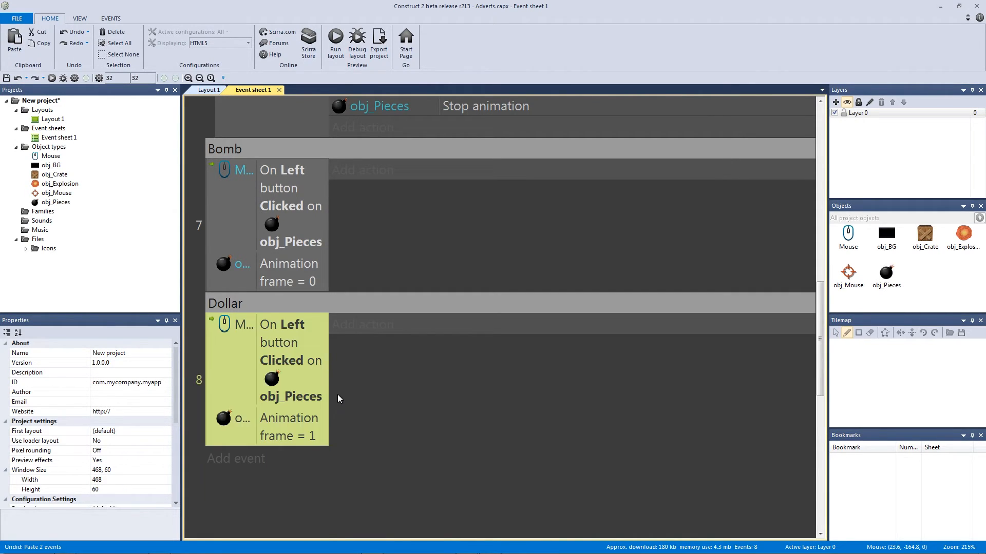
key(ctrl+c)
key(ctrl+v)
double_click(310, 488)
drag(225, 234, 124, 223)
text(2)
key(Return)
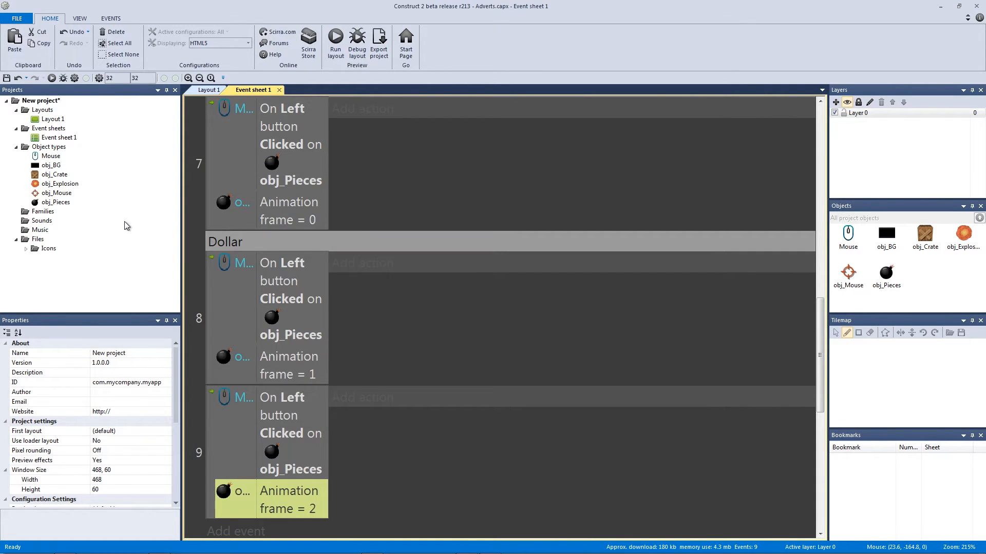
Add the comment "Coin" above the obj_Pieces click event for animation frame 2.
click(211, 414)
key(q)
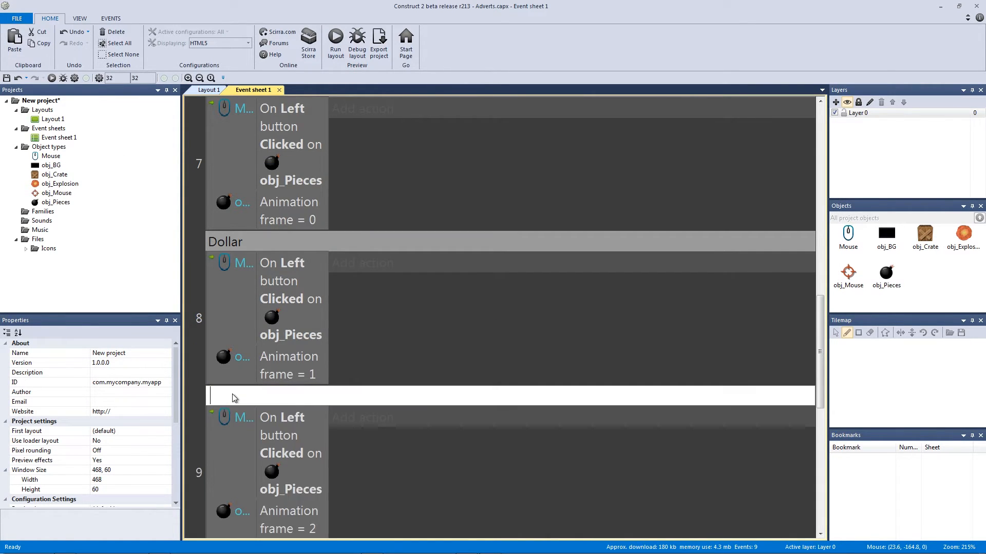
key(Return)
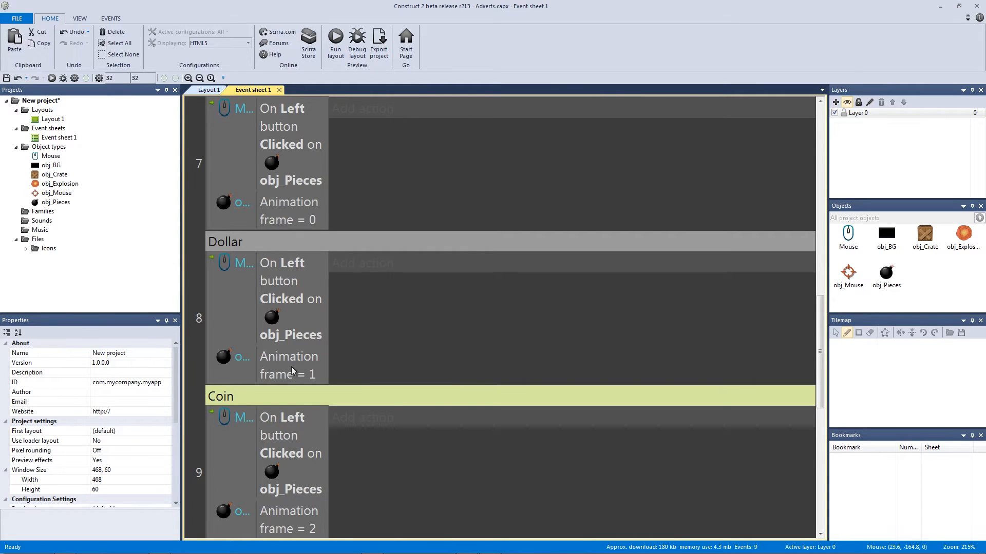
scroll(293, 361, up, 6)
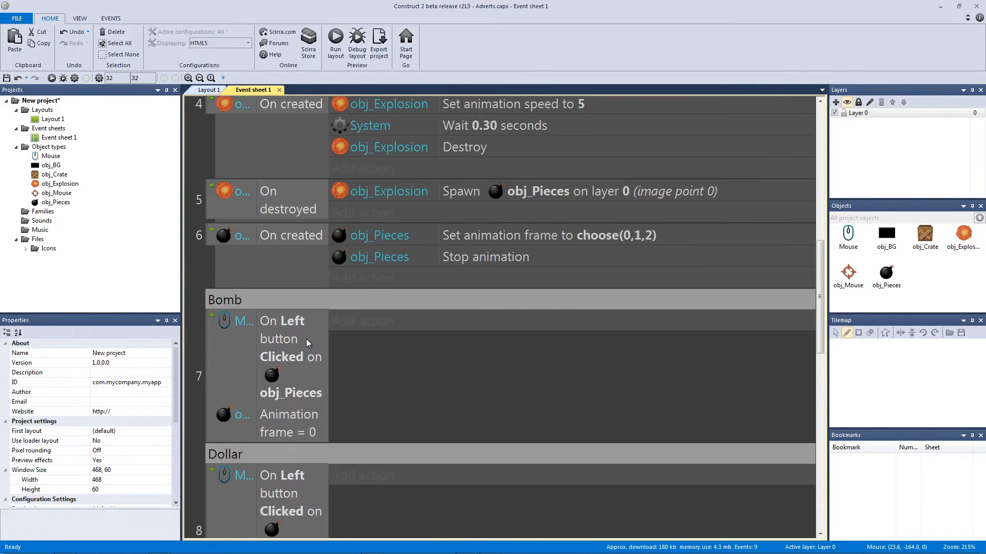
scroll(313, 333, up, 3)
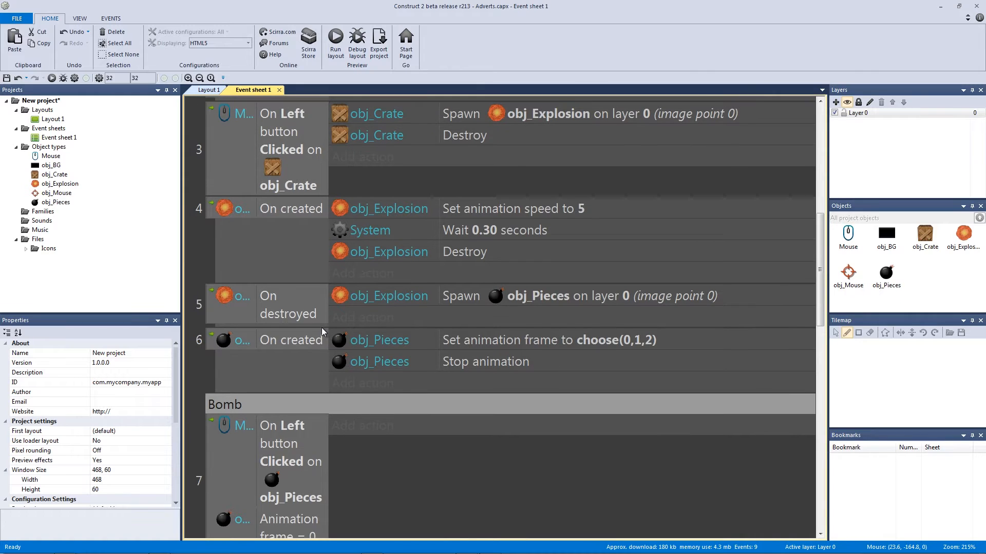
scroll(322, 331, up, 1)
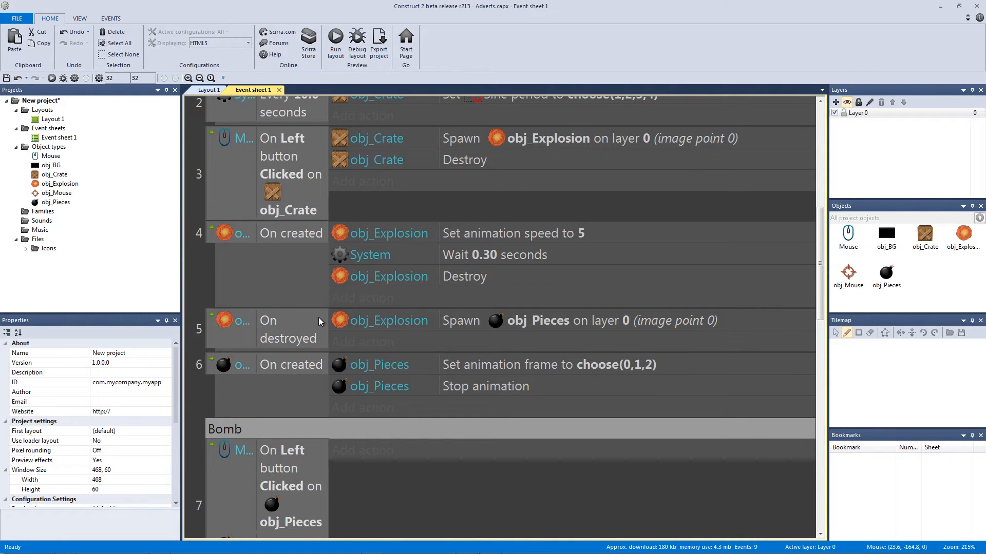
scroll(313, 316, down, 2)
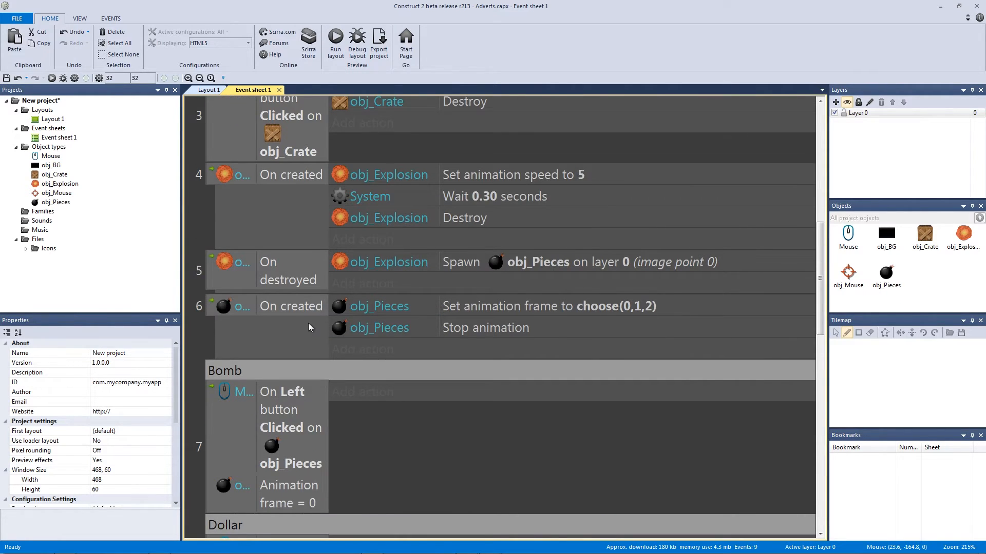
scroll(308, 323, down, 1)
scroll(354, 321, down, 1)
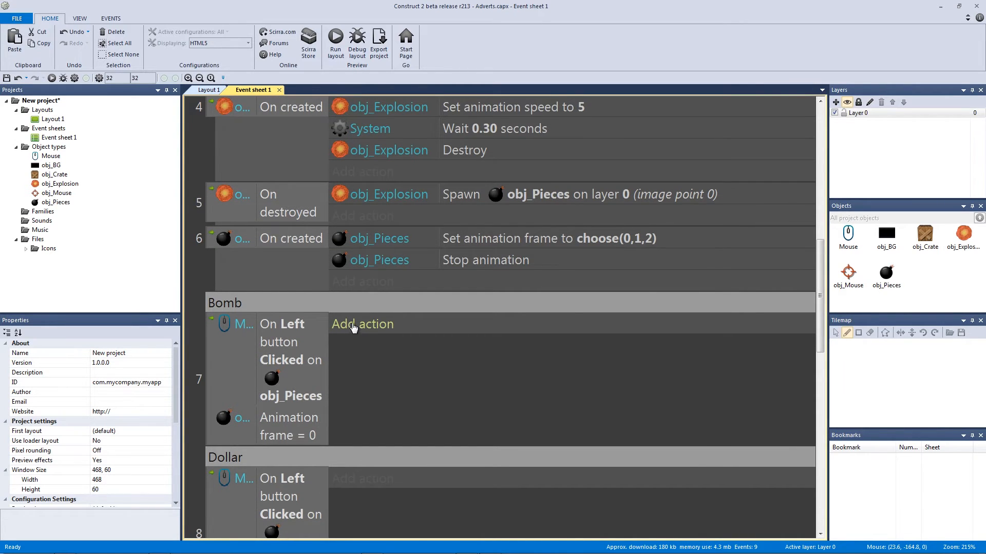
click(353, 325)
double_click(513, 157)
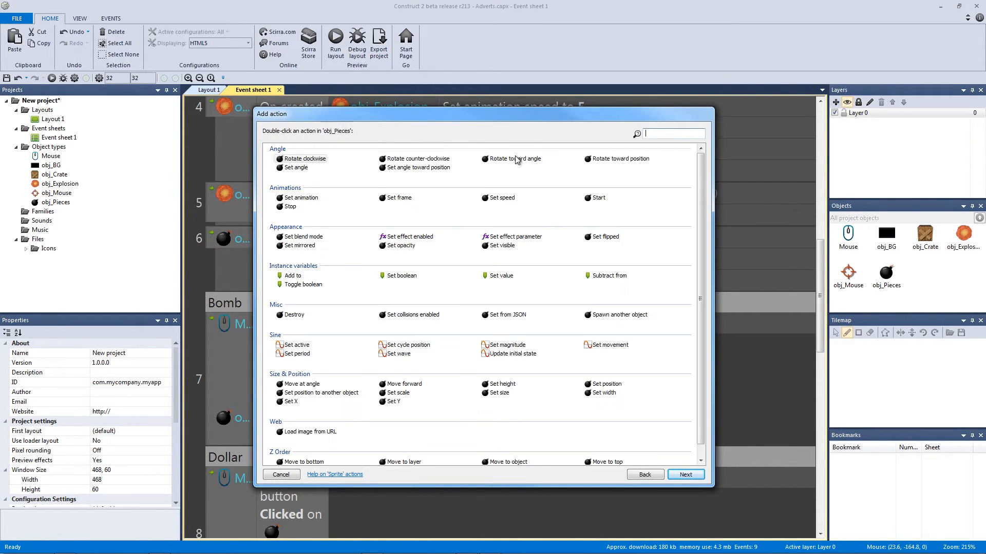
click(652, 477)
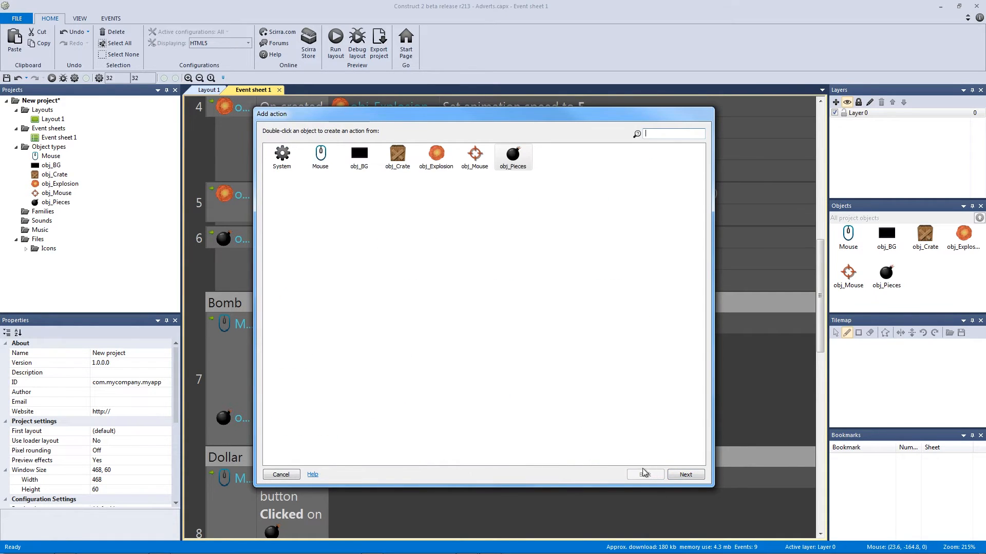
click(281, 474)
click(268, 424)
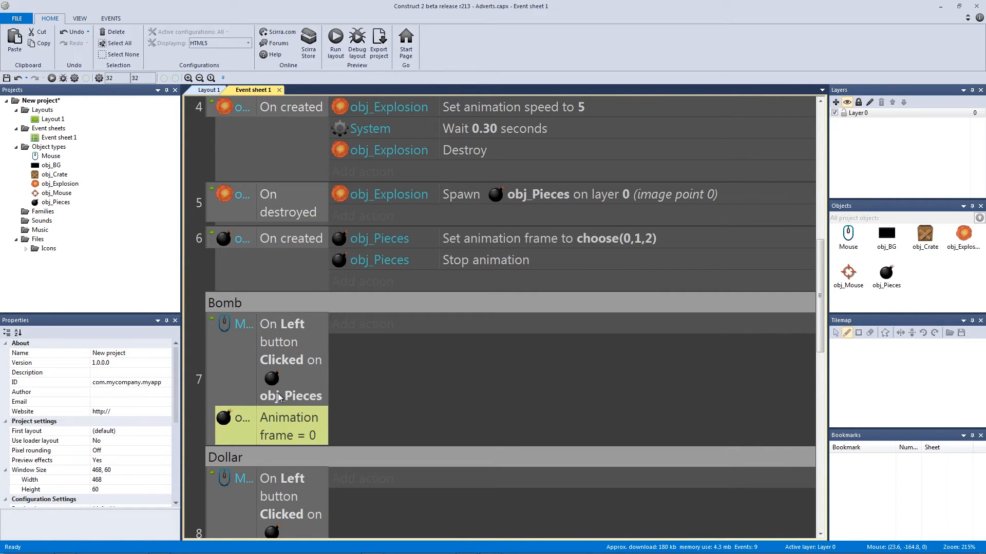
Add a Destroy action for obj_Pieces to the Bomb event that checks for animation frame 0.
click(300, 395)
click(280, 435)
click(355, 325)
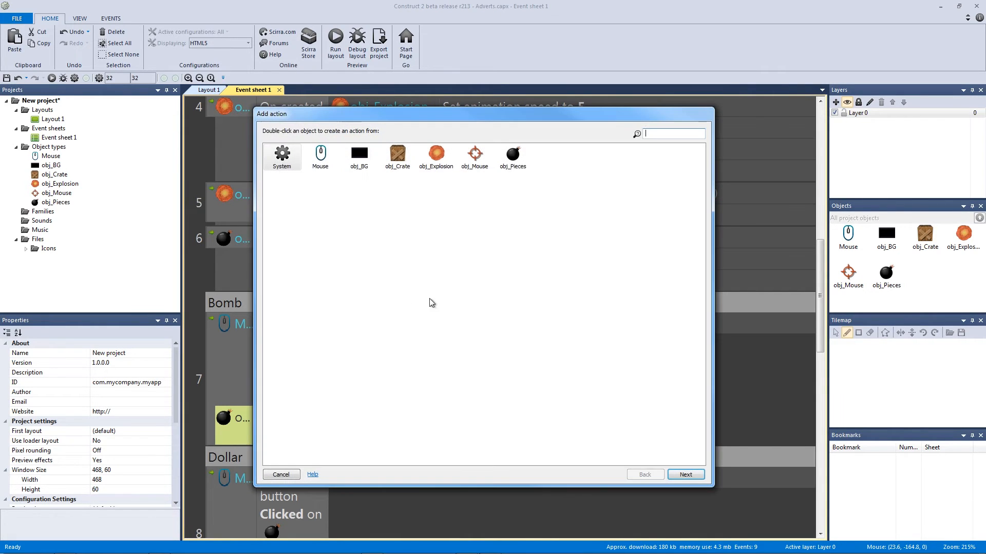
double_click(512, 163)
text(dest)
double_click(290, 159)
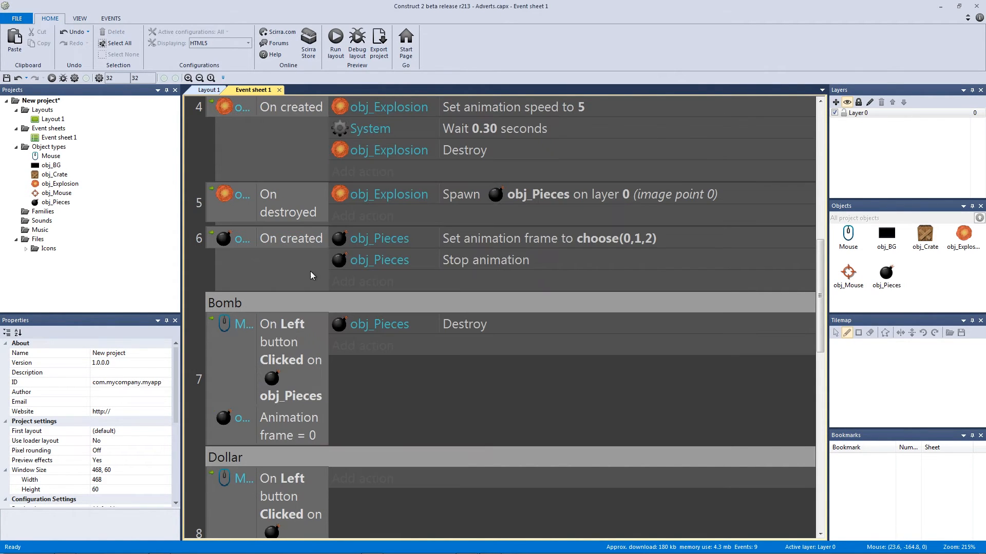
Run the layout preview and shoot the crates to test what the revealed pieces do.
click(335, 37)
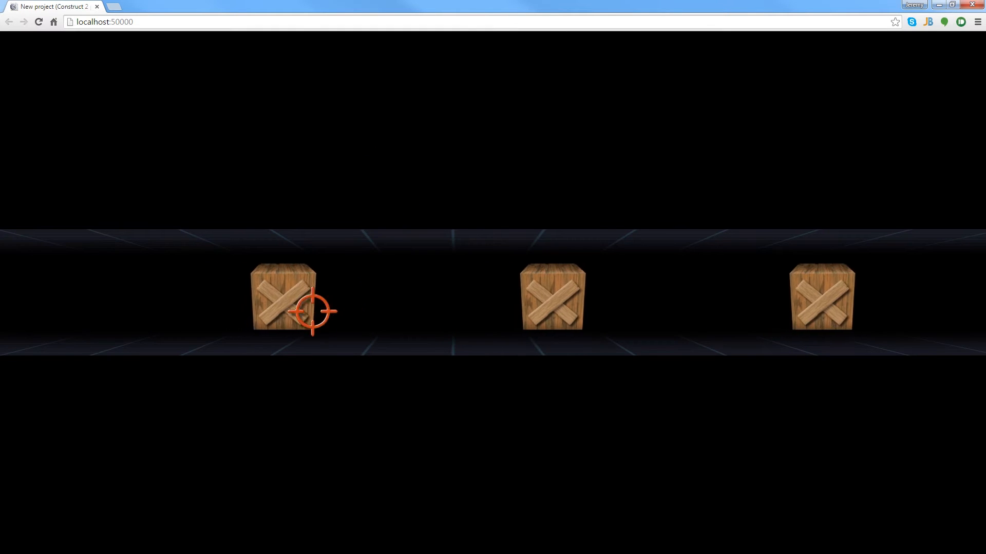
click(290, 293)
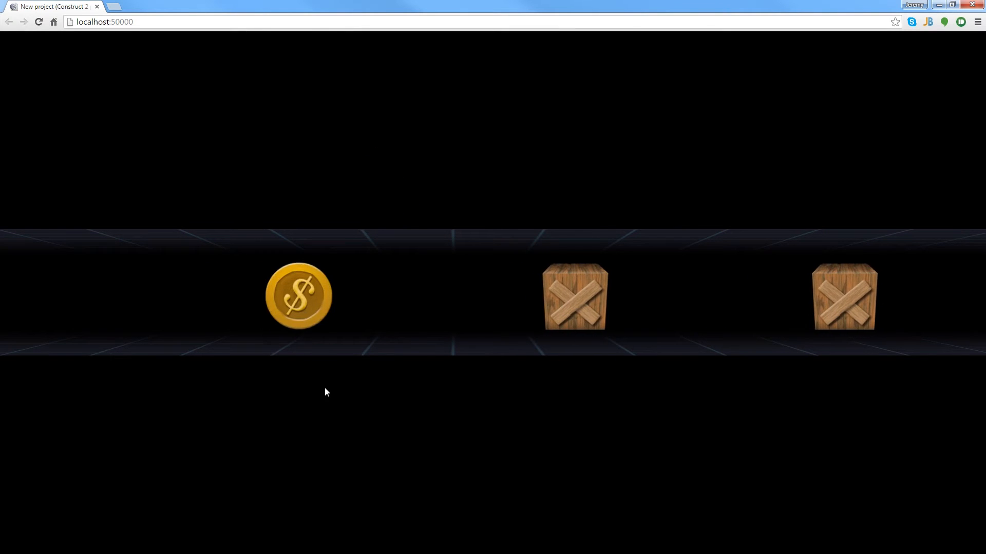
click(394, 358)
click(834, 302)
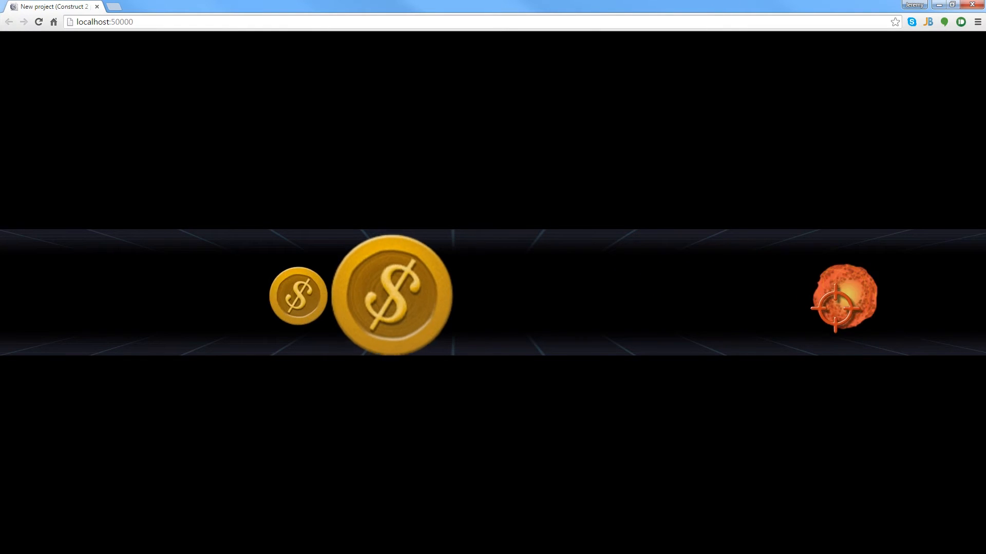
Reload the preview several times, shooting the crates and the revealed pieces each time, and close the preview window.
click(40, 26)
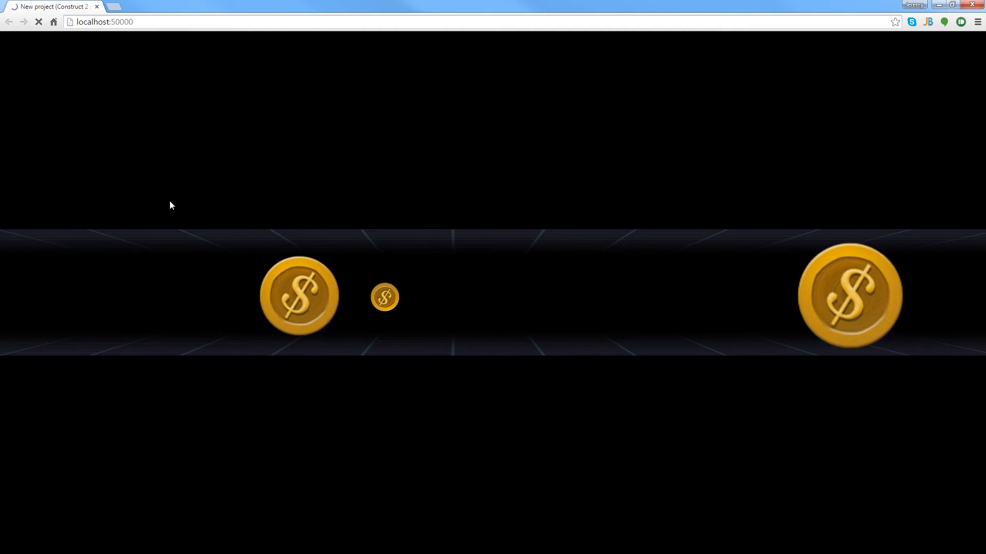
click(252, 280)
click(553, 306)
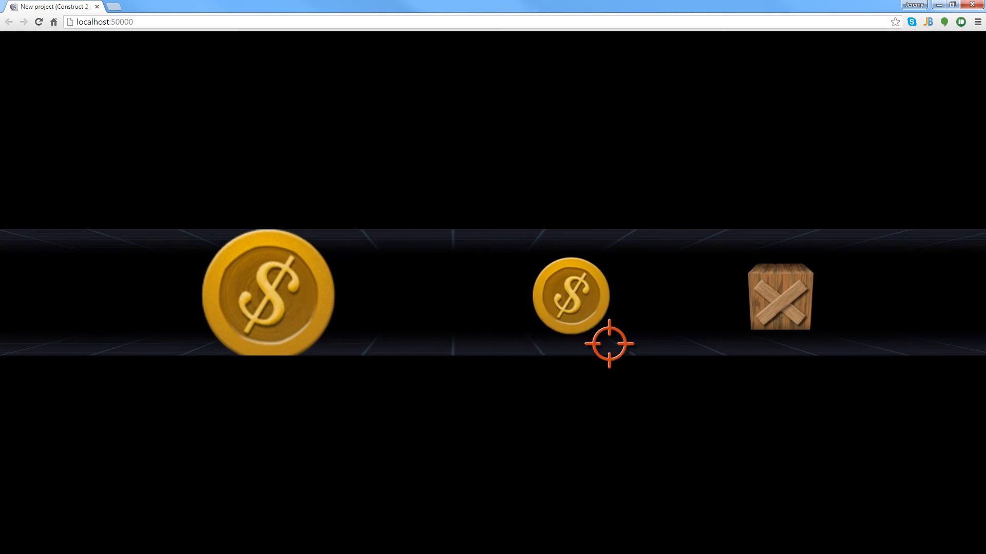
click(700, 329)
click(38, 22)
click(226, 298)
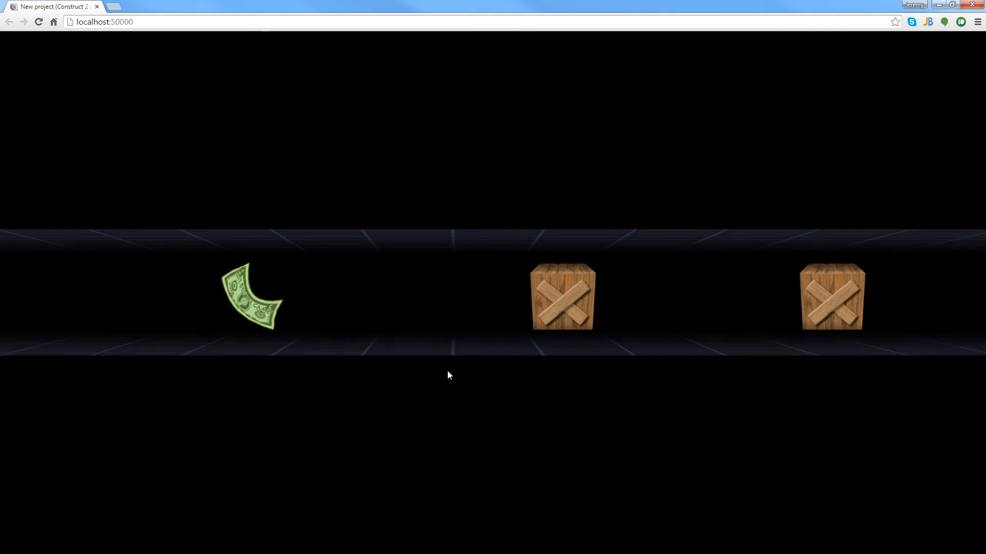
click(536, 303)
click(716, 321)
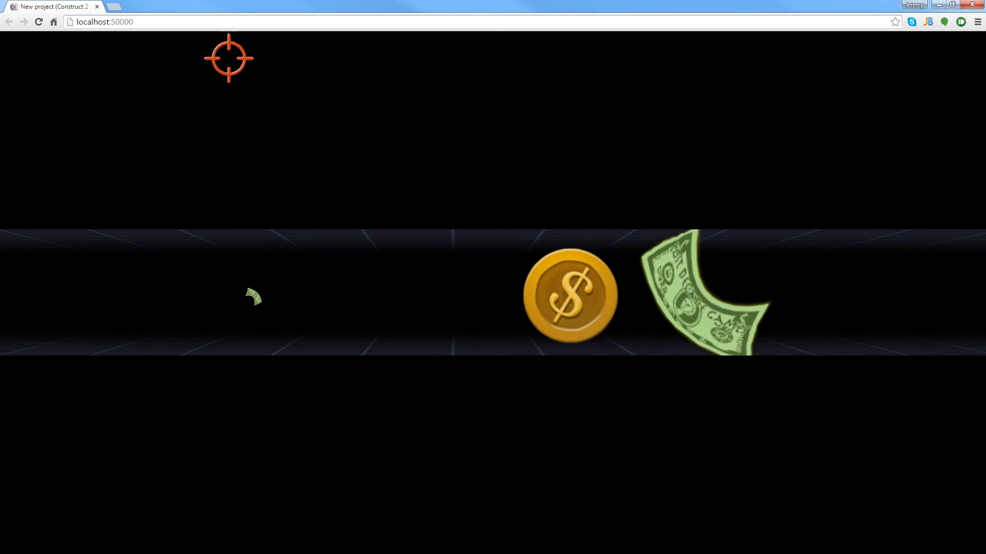
click(39, 21)
click(251, 277)
click(567, 312)
click(650, 302)
click(972, 5)
Copy the Bomb event's obj_Pieces Destroy action into the Dollar and Coin events.
scroll(550, 252, down, 5)
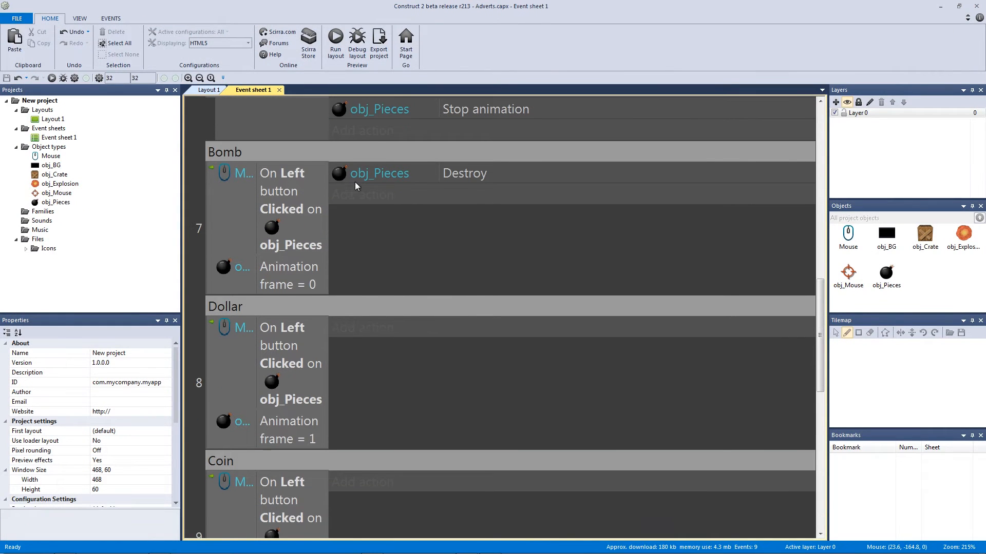
click(355, 177)
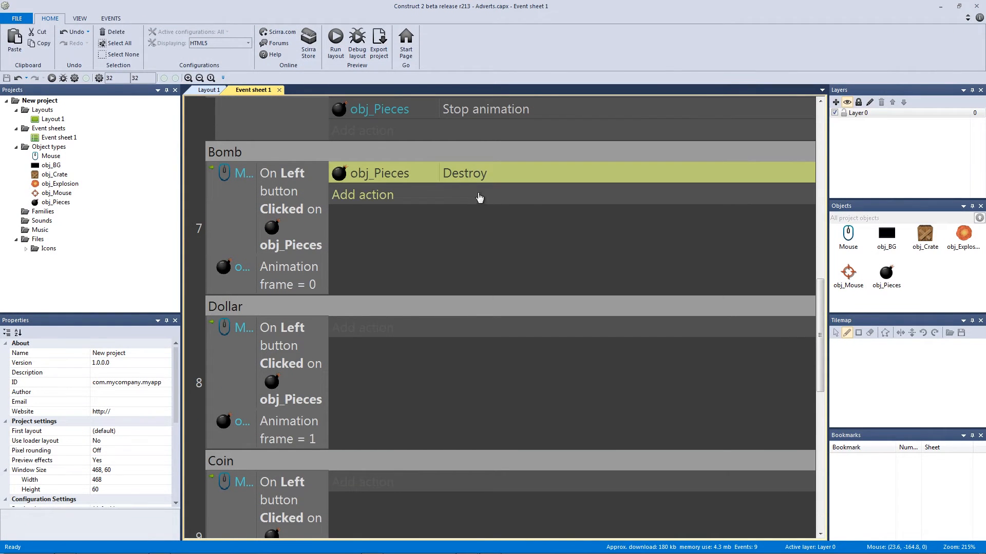
click(390, 334)
key(ctrl+v)
click(395, 484)
key(ctrl+v)
scroll(458, 357, down, 1)
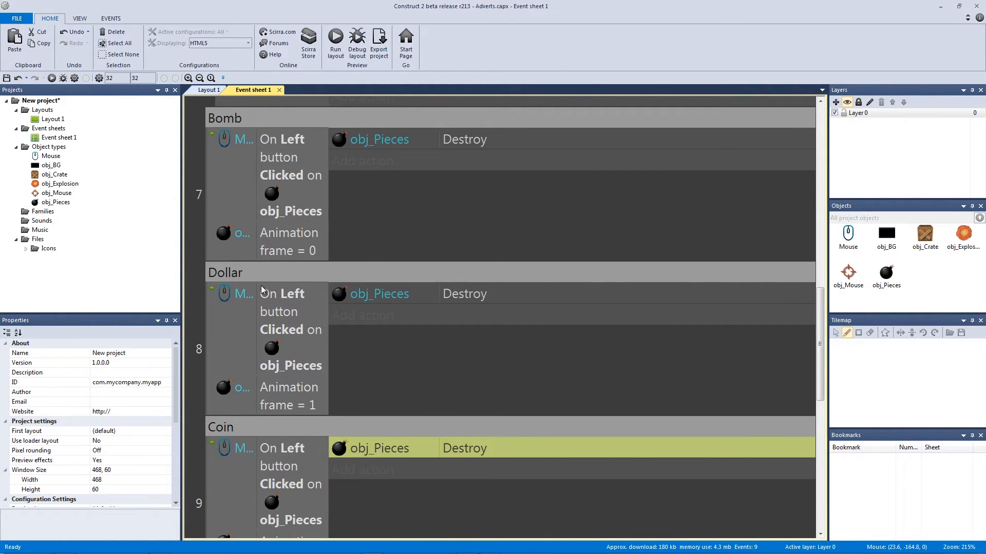
click(259, 278)
click(254, 430)
Preview the layout again, shoot the crates and the pieces they reveal, and close the preview window.
click(341, 40)
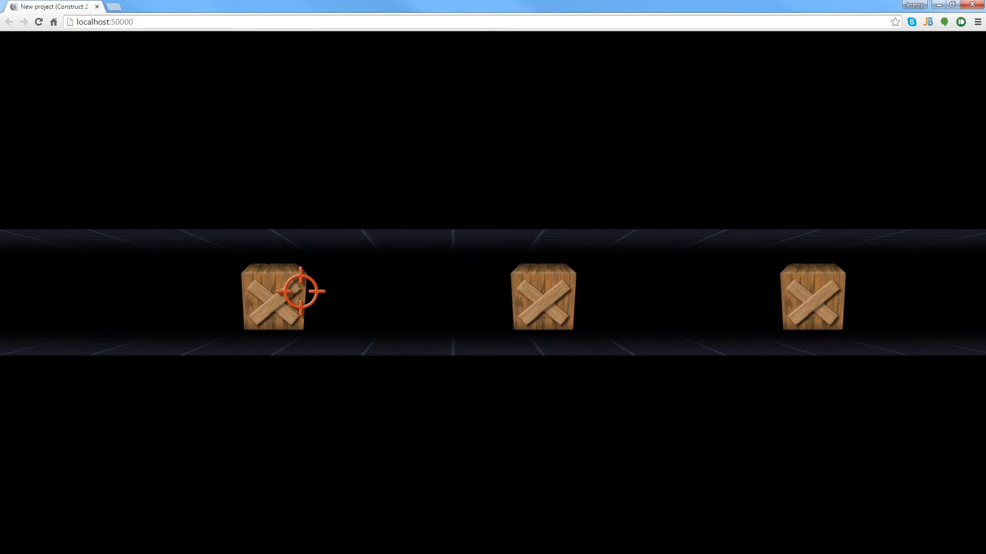
click(300, 292)
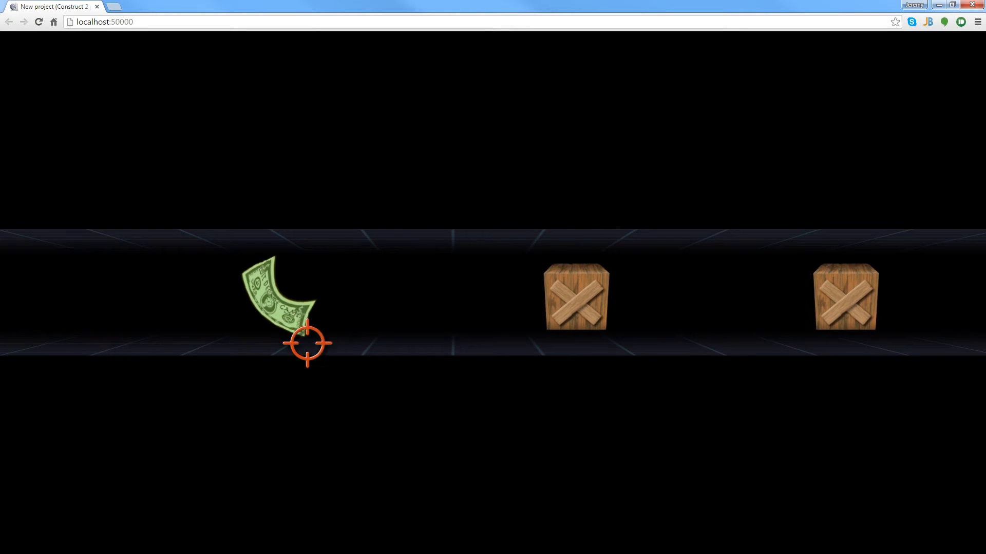
click(411, 298)
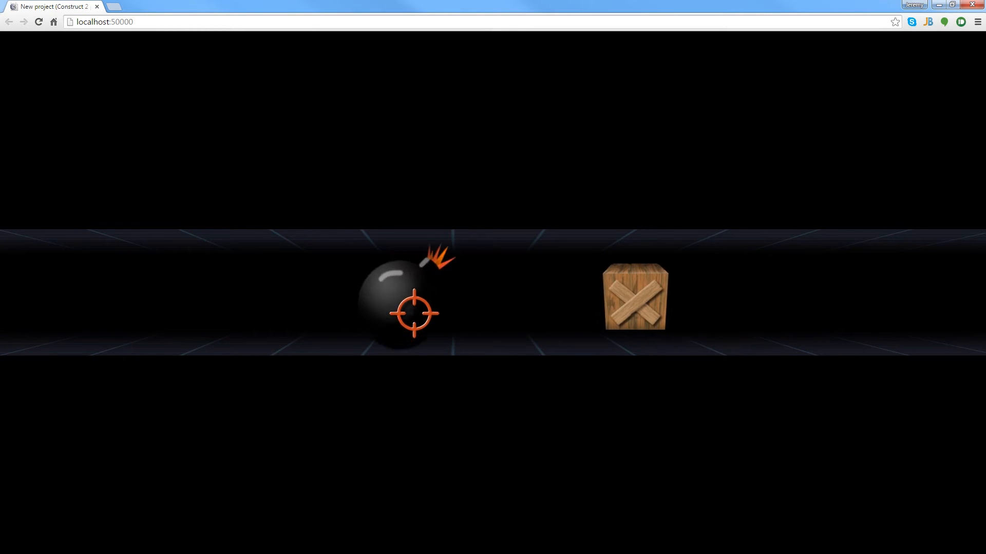
click(728, 298)
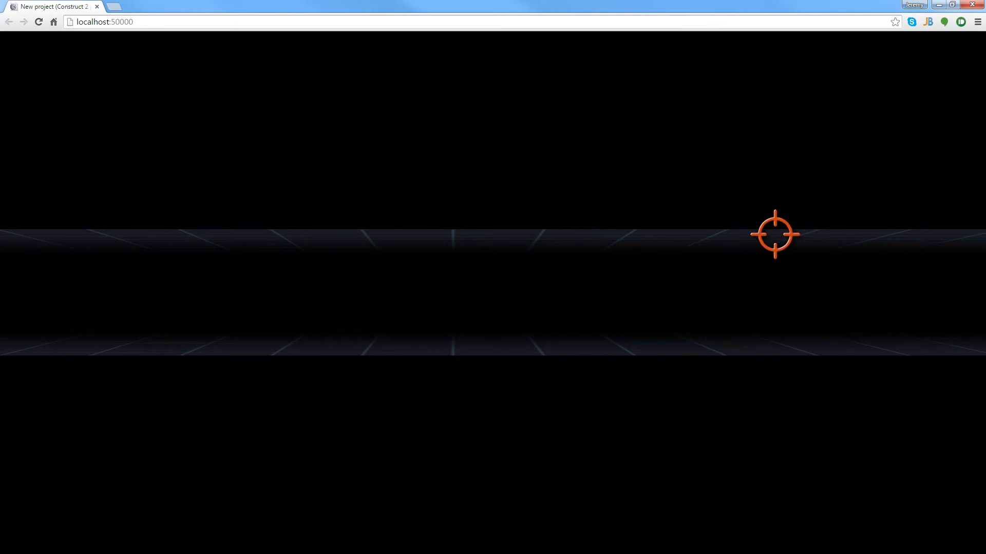
click(971, 4)
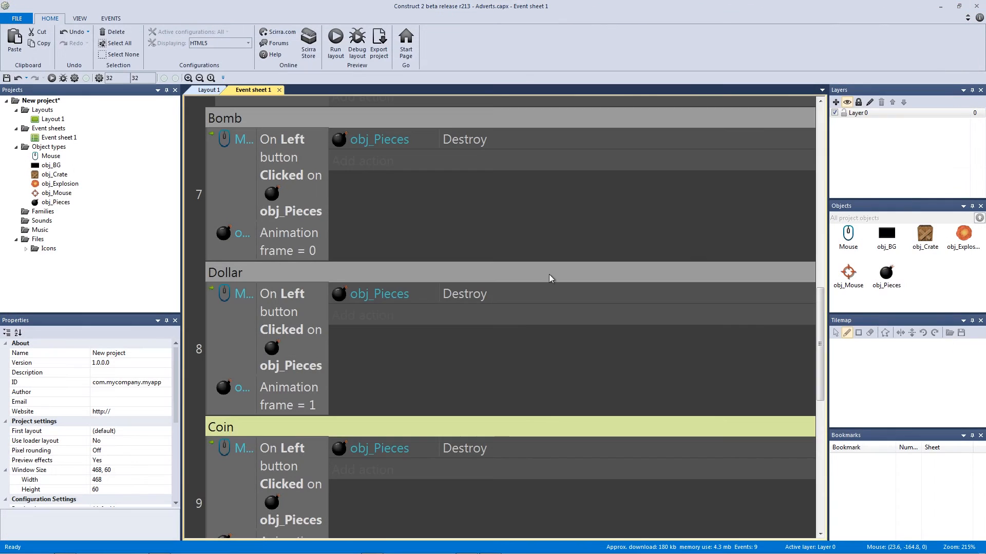
Go back to Layout 1 and save the project.
scroll(473, 260, up, 10)
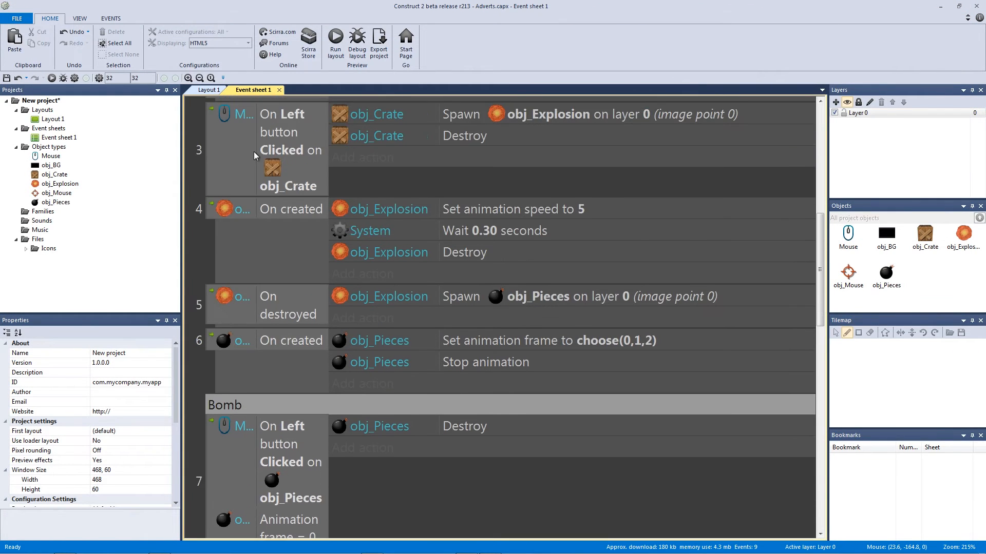
scroll(229, 121, up, 5)
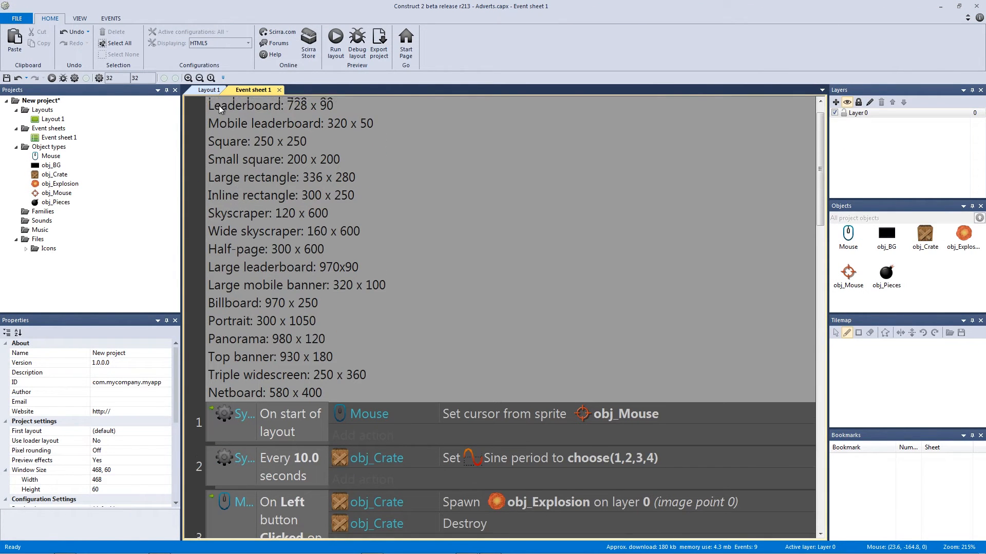
click(208, 89)
key(ctrl+s)
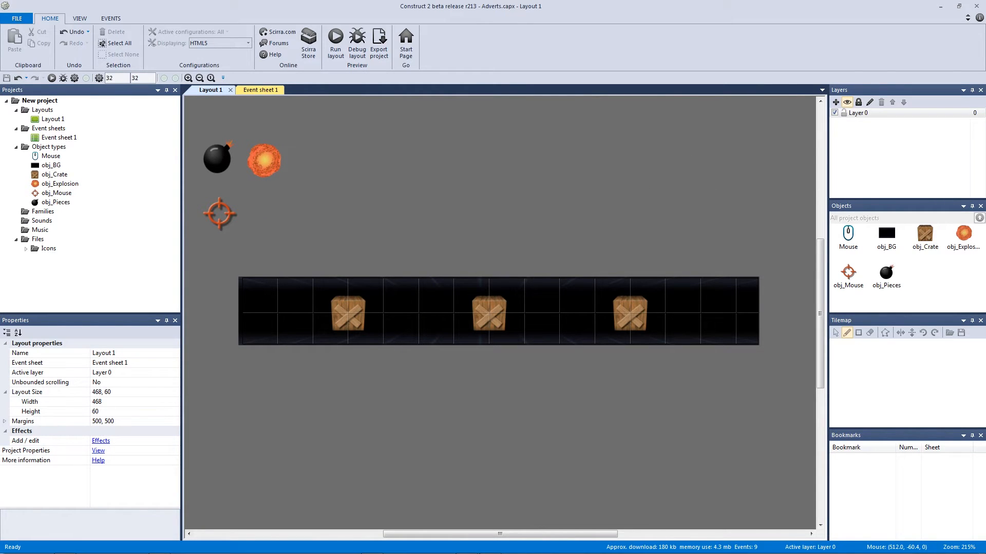
Insert a Text object over the upper middle of the banner and name it txt_Score.
double_click(486, 205)
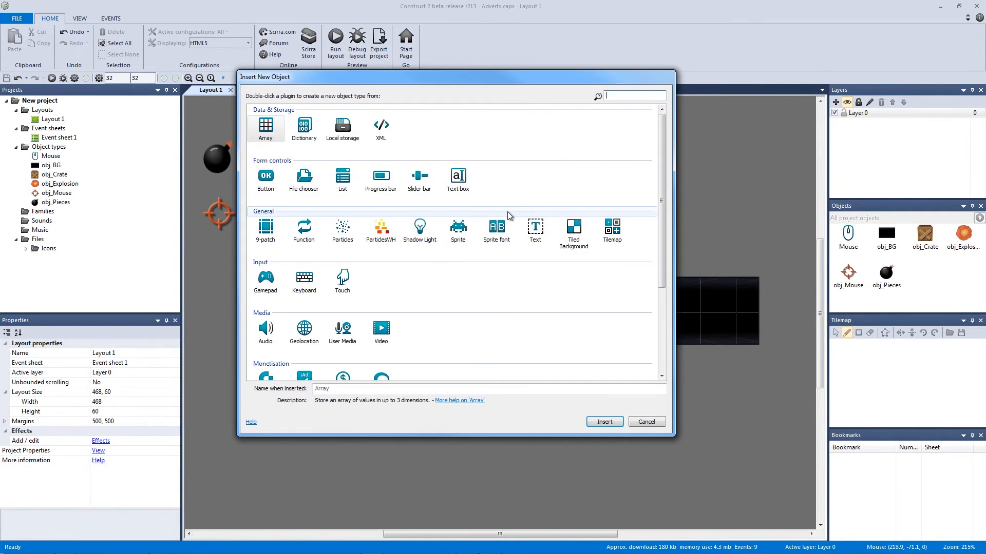
double_click(541, 229)
click(414, 292)
drag(442, 304, 415, 294)
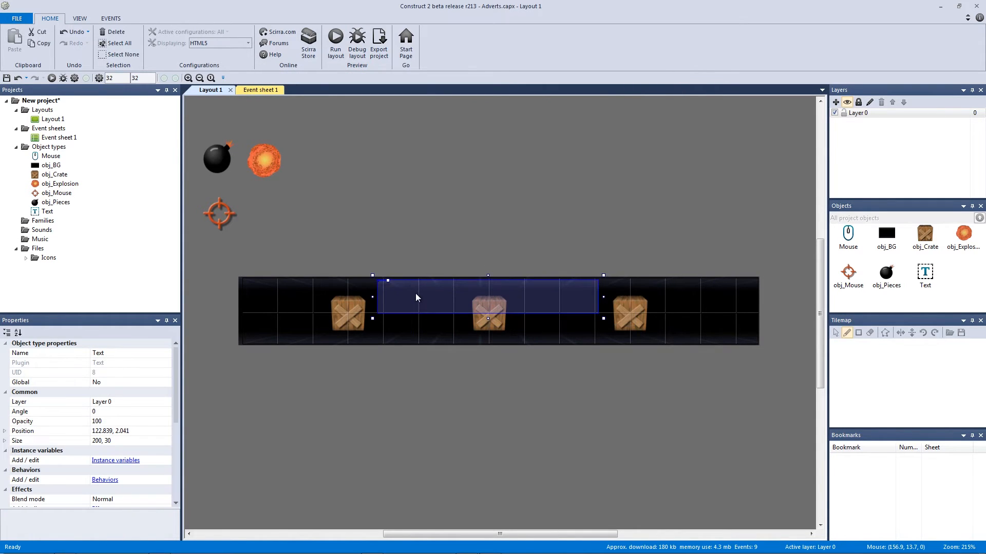
click(131, 355)
text(txt_Score)
key(Return)
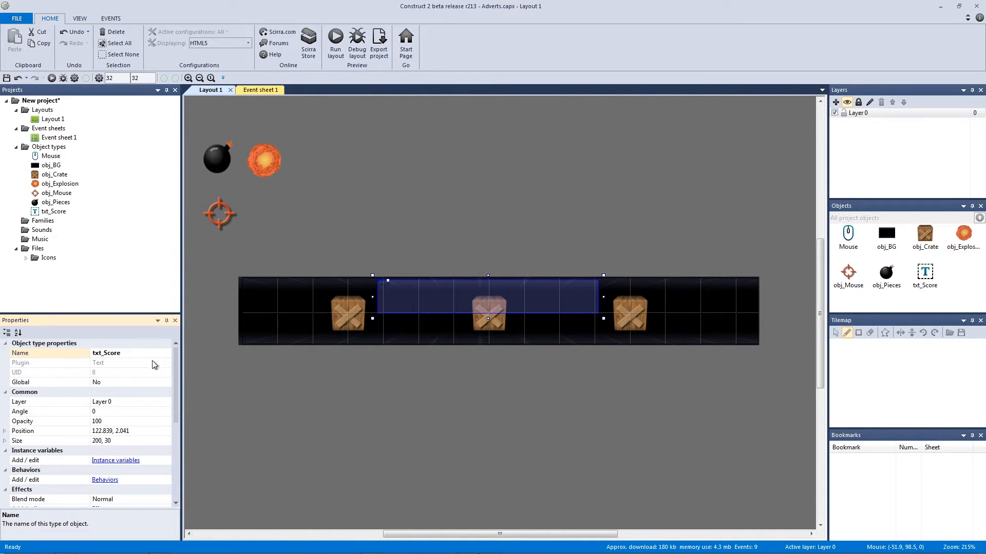
Change the txt_Score text colour to white.
drag(175, 364, 174, 439)
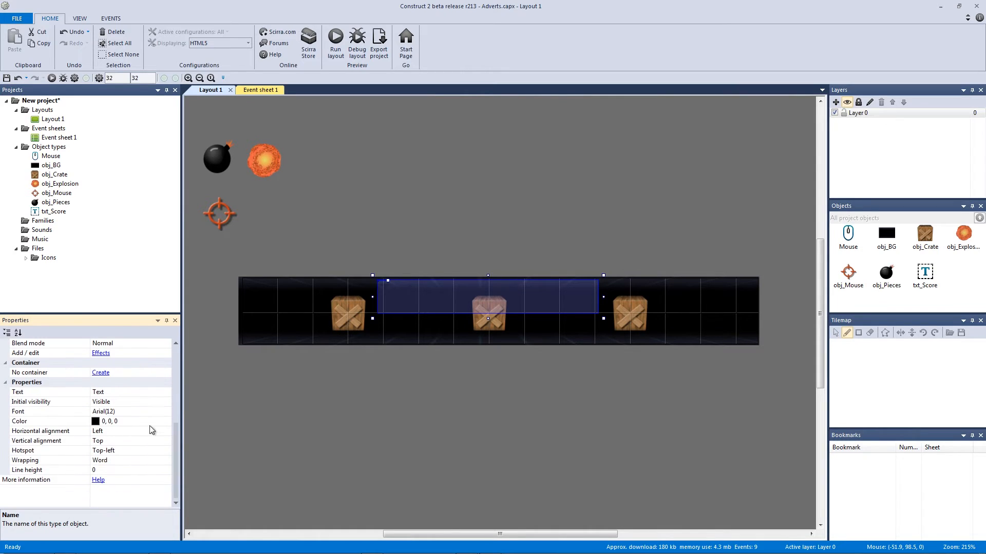
click(124, 422)
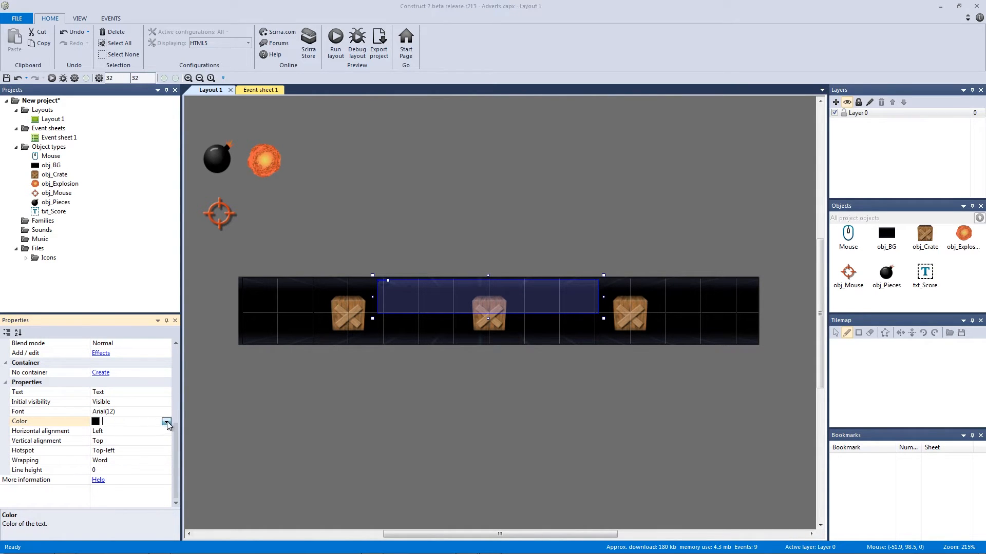
click(166, 422)
click(245, 530)
click(467, 438)
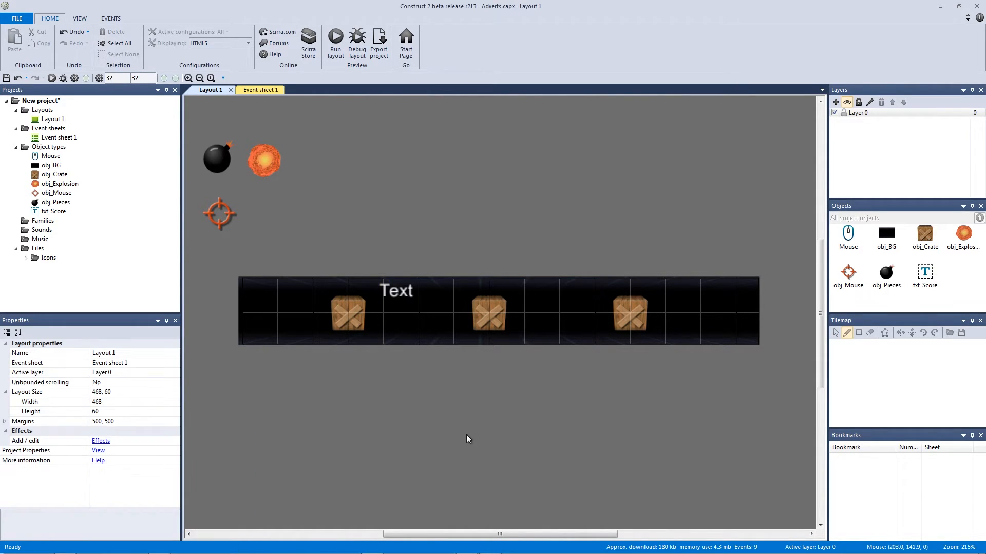
Resize the txt_Score box to about 129 x 23 and move it between the middle and right crates.
click(405, 297)
drag(604, 321, 528, 312)
drag(404, 304, 536, 300)
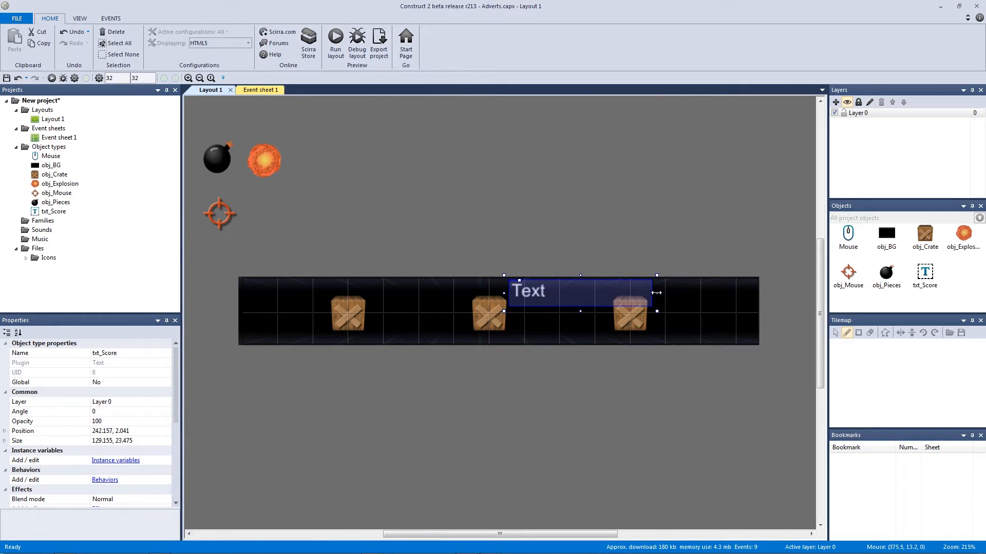
double_click(439, 186)
click(500, 237)
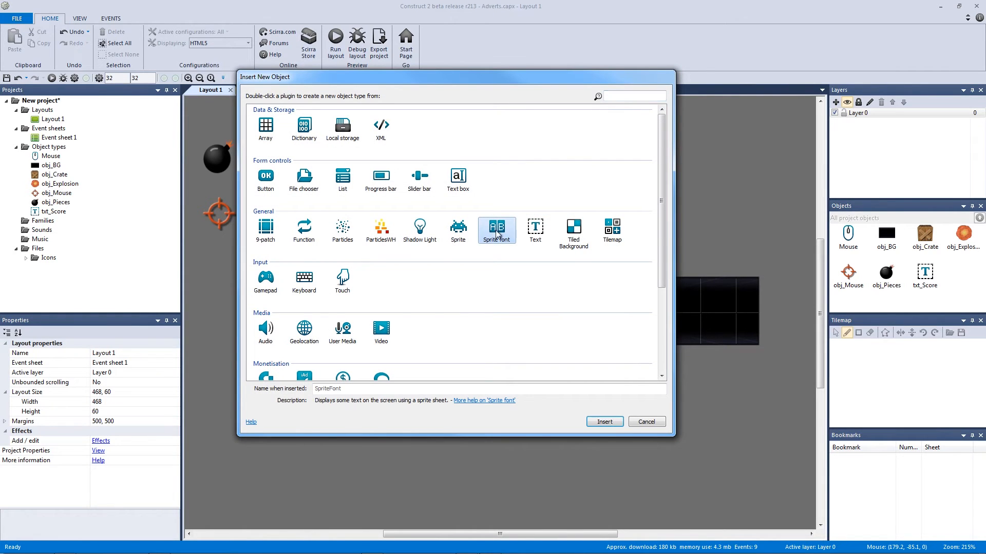
click(647, 422)
Move txt_Score into the banner's upper-right corner at about 382, 0 and narrow its box to about 85 wide.
click(466, 289)
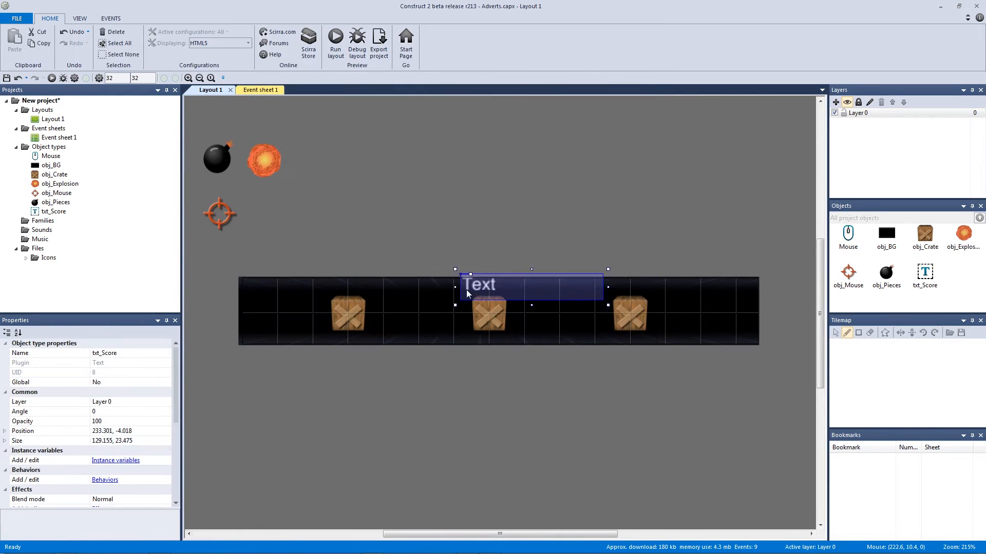
drag(434, 294, 461, 294)
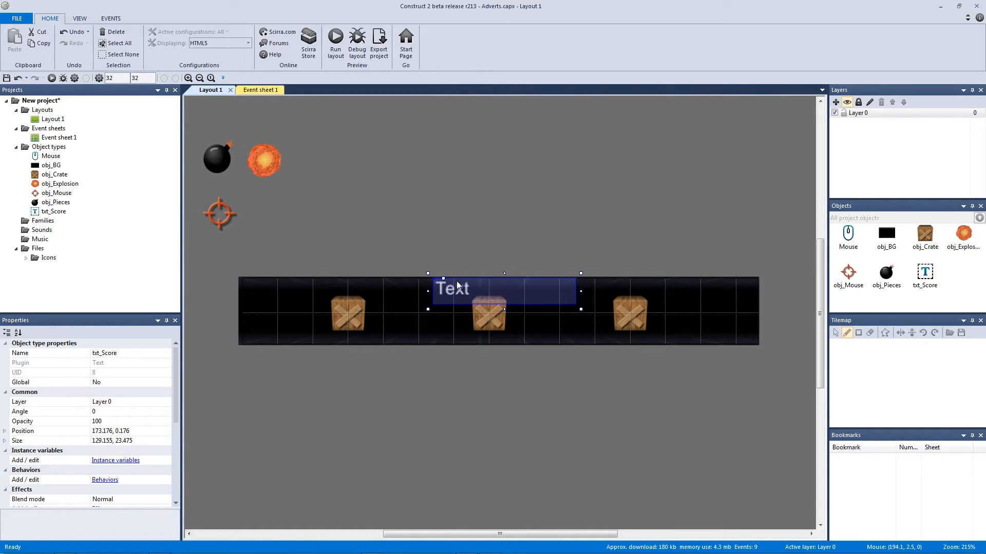
drag(472, 296, 694, 294)
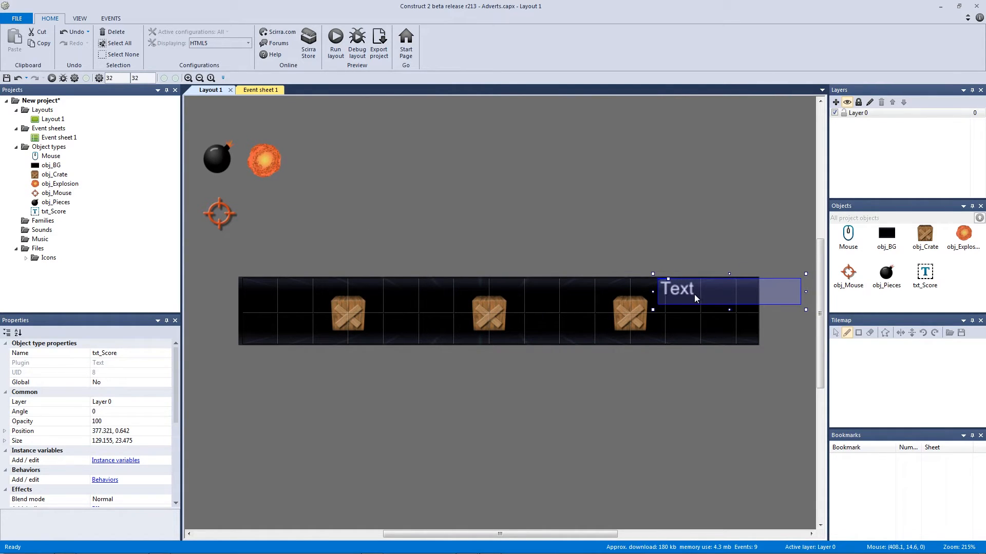
drag(810, 293, 758, 292)
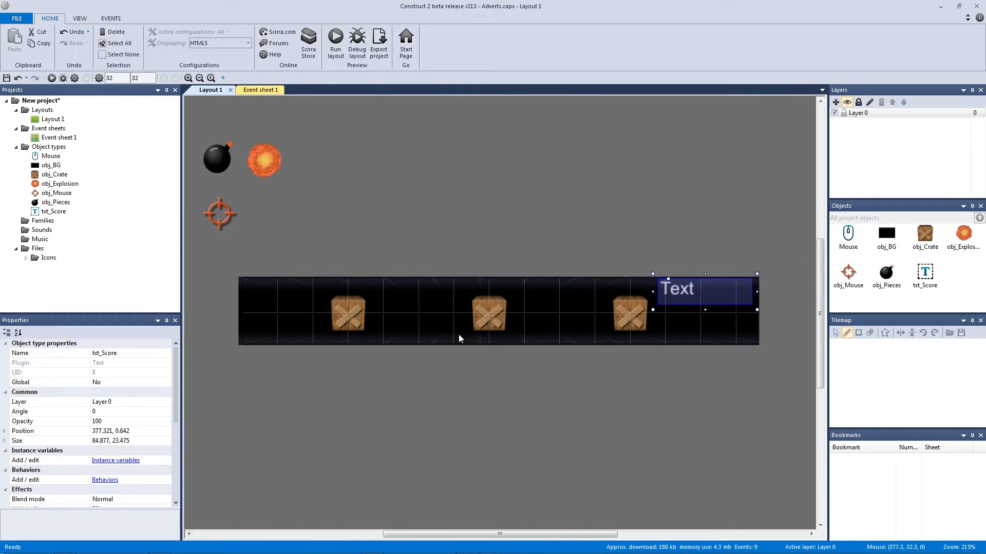
drag(173, 381, 187, 328)
click(391, 189)
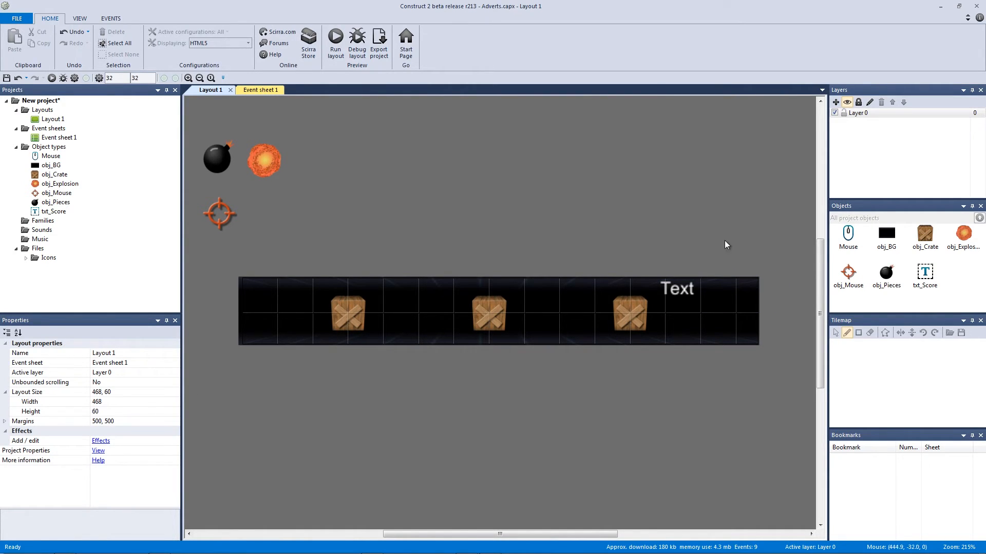
drag(679, 291, 685, 289)
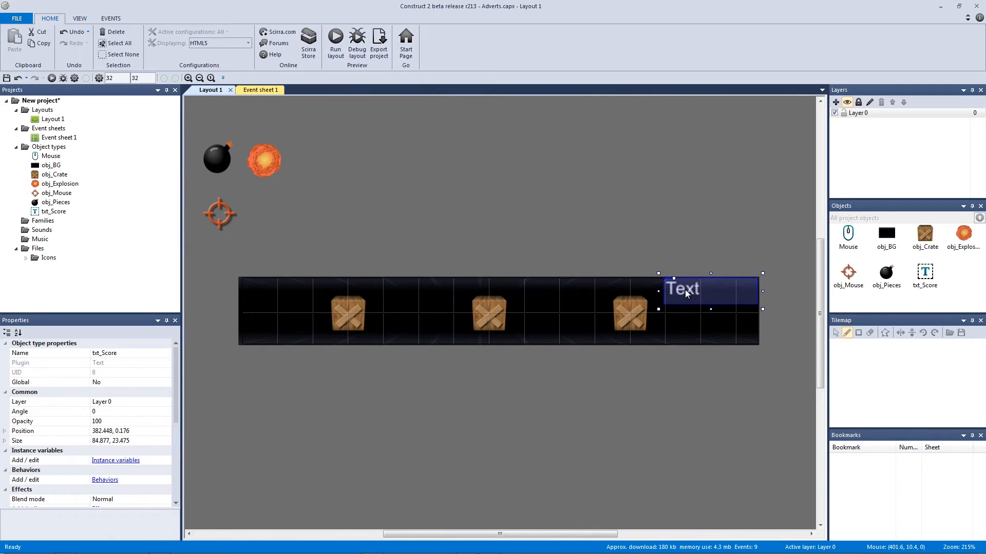
click(646, 242)
Add a System Every tick event to Event sheet 1.
click(276, 92)
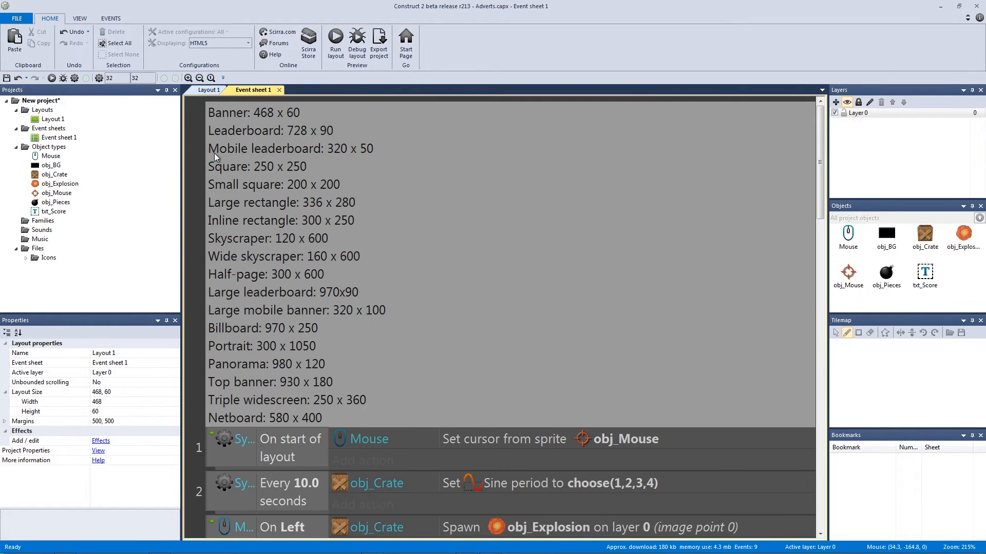
ctrl+scroll(231, 185, up, 2)
scroll(231, 186, down, 5)
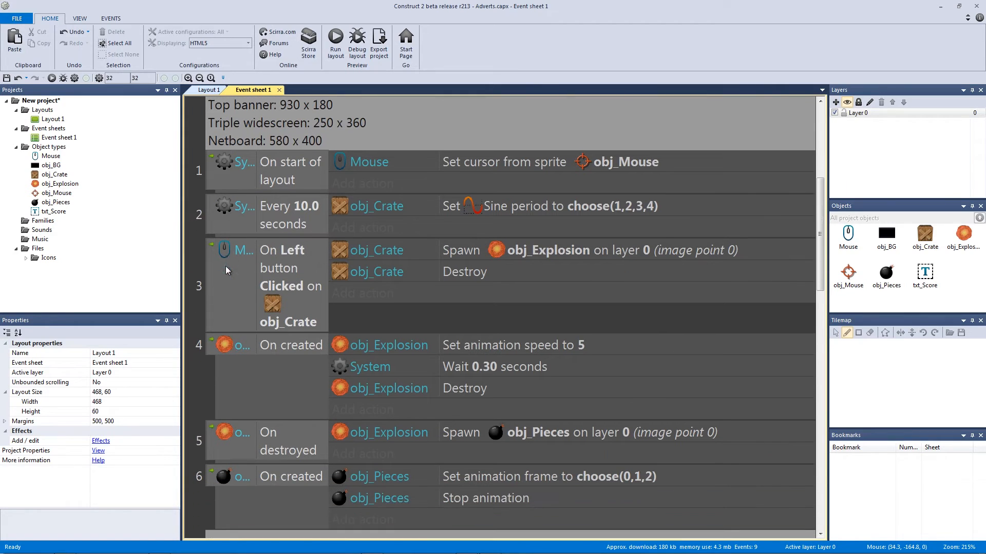
double_click(189, 227)
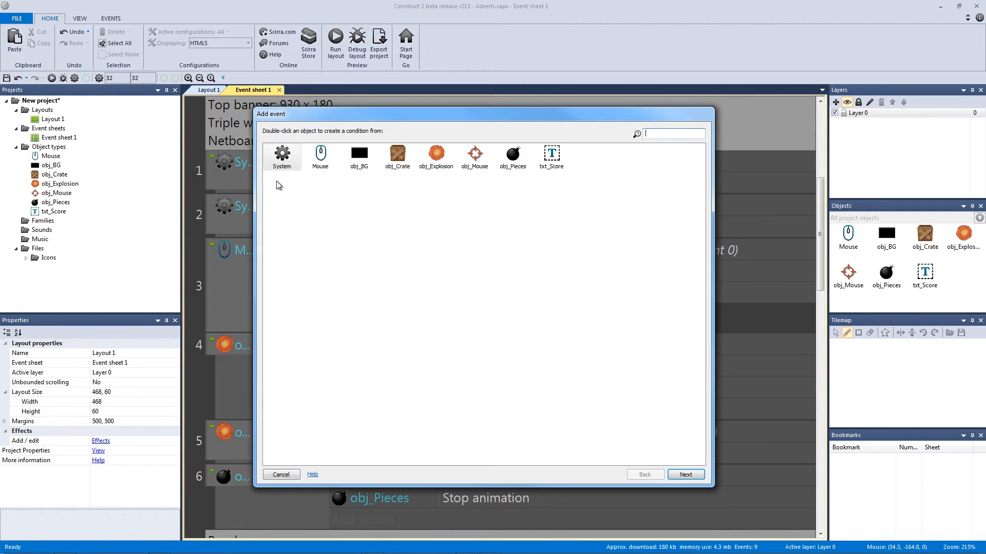
double_click(282, 155)
text(ever)
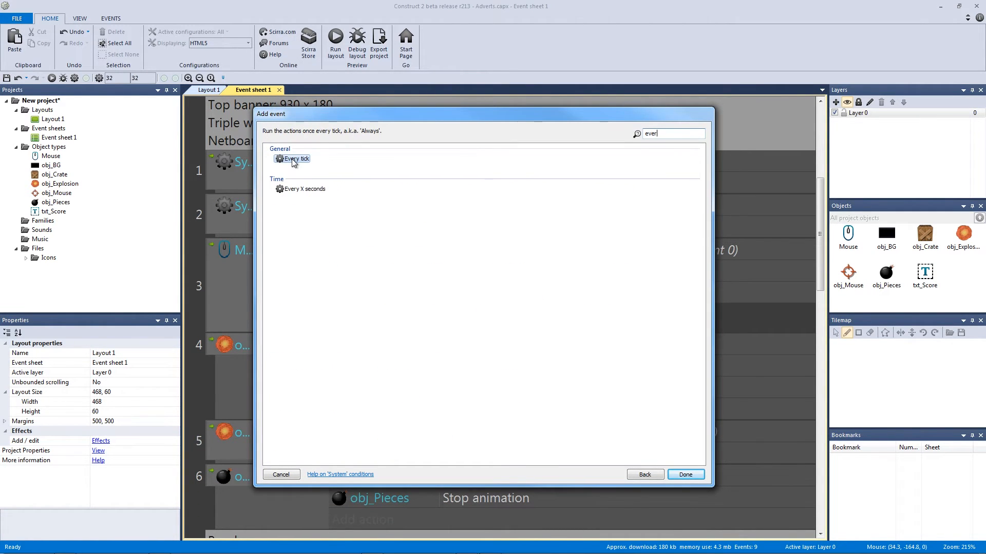
double_click(294, 160)
Move the Every tick event directly below the On start of layout event.
scroll(278, 308, down, 6)
scroll(282, 345, down, 5)
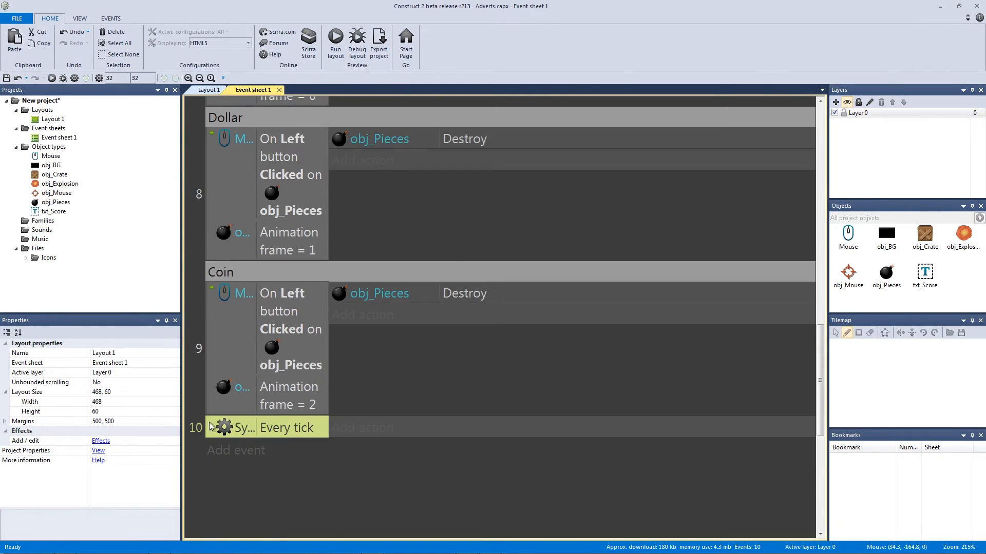
scroll(215, 360, up, 6)
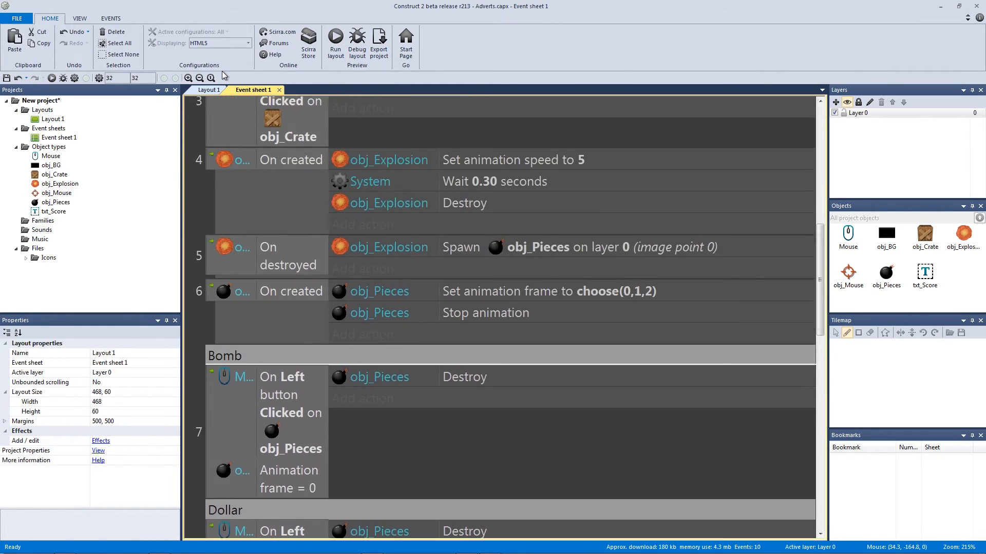
drag(224, 176, 257, 186)
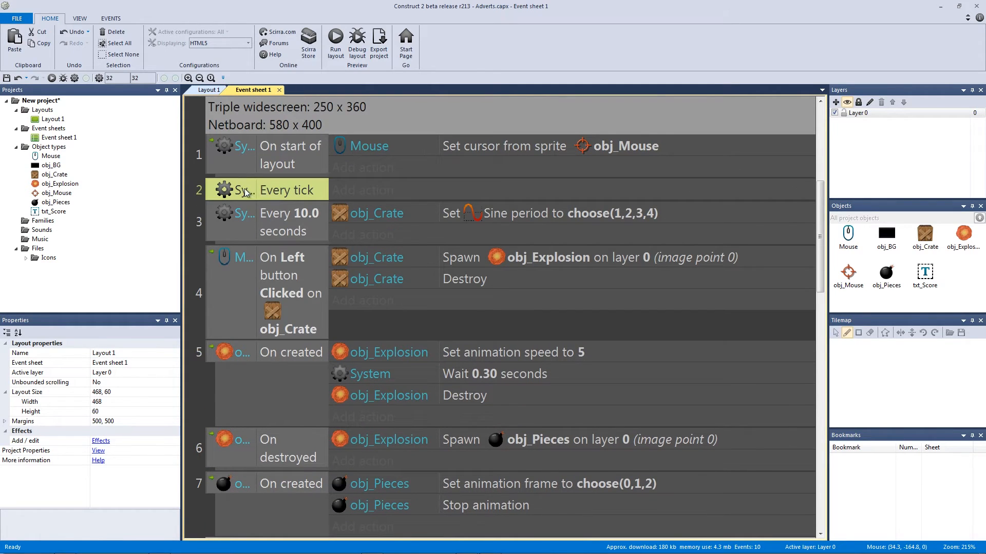
Add a txt_Score Set text action to the Every tick event with the text "Money: ".
click(353, 190)
double_click(552, 157)
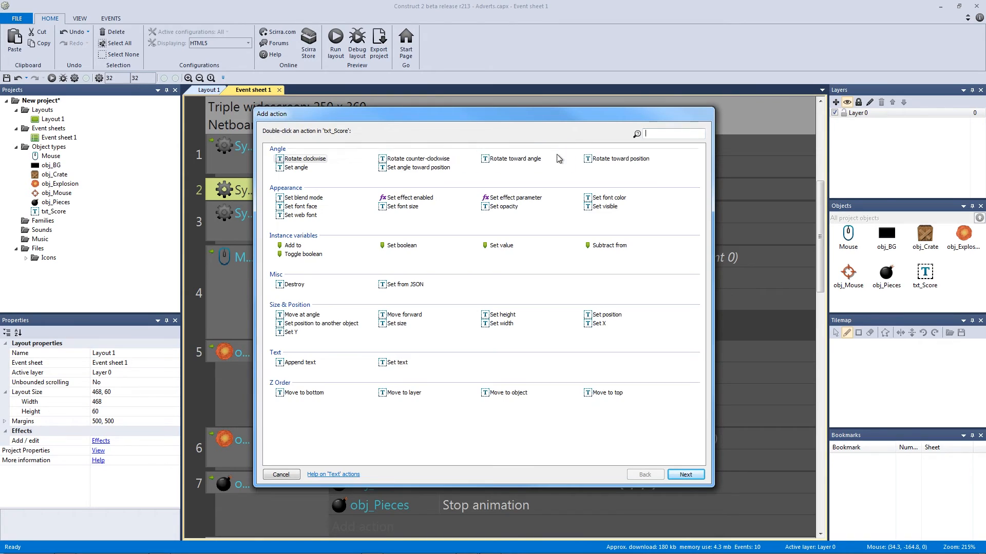
click(392, 363)
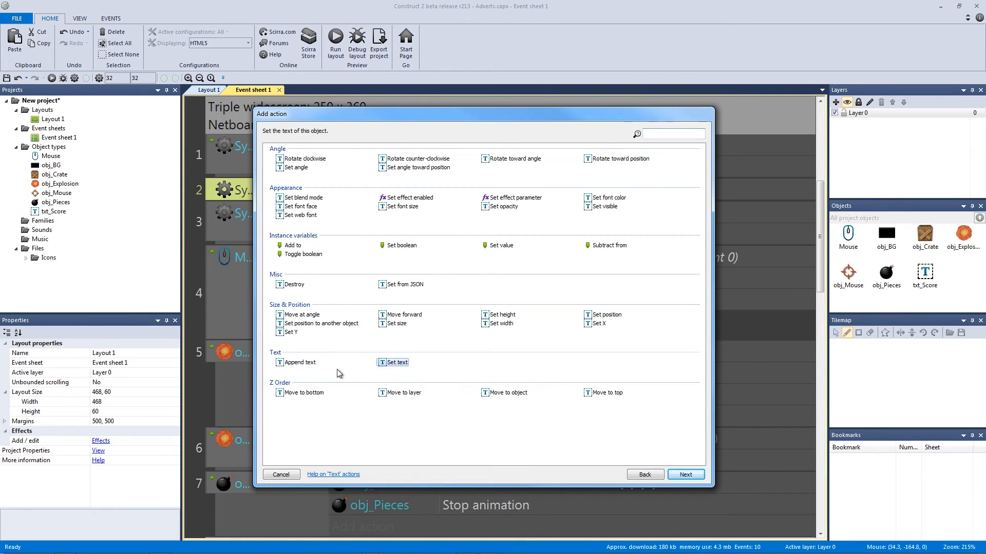
double_click(409, 363)
click(221, 216)
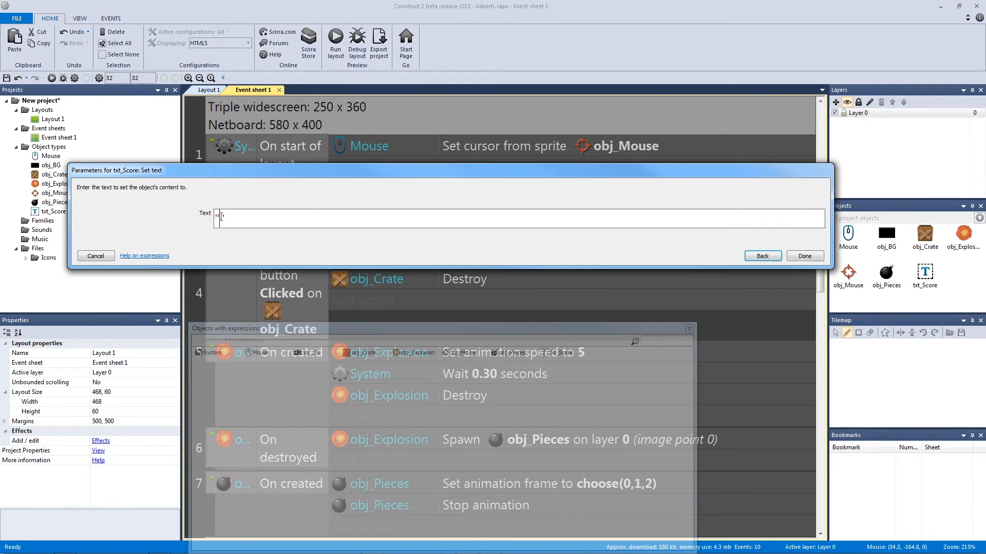
text(SCor)
text(Money:)
click(804, 256)
scroll(221, 159, up, 3)
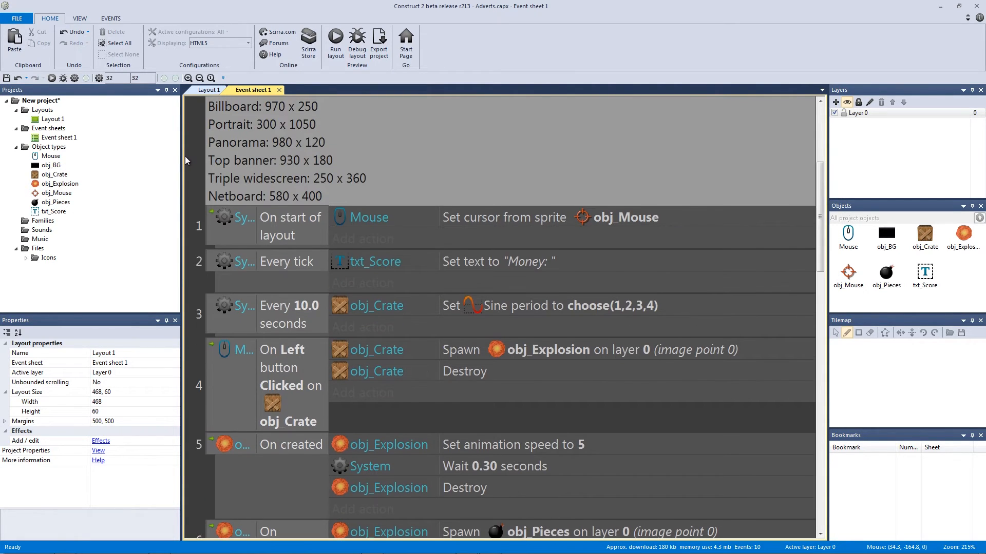
scroll(221, 156, up, 3)
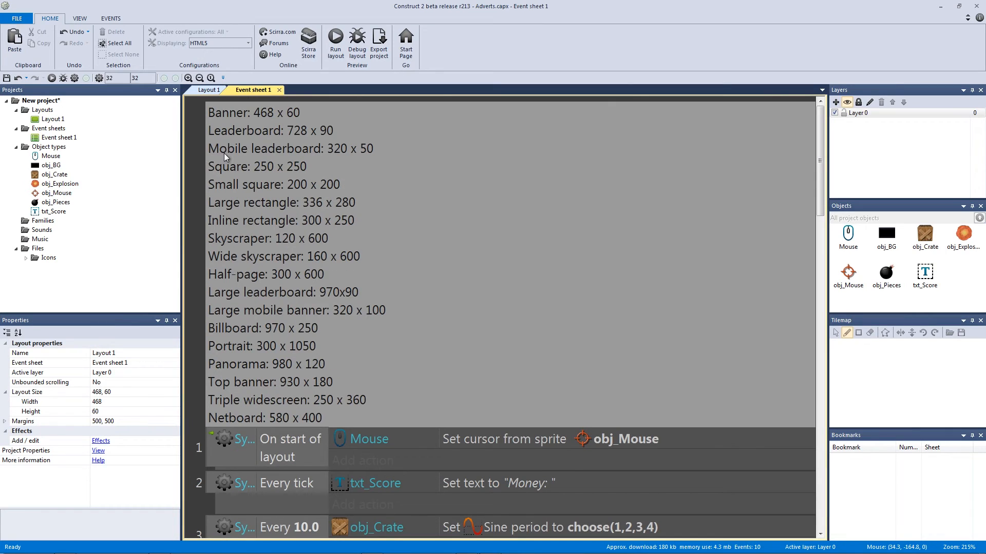
click(261, 162)
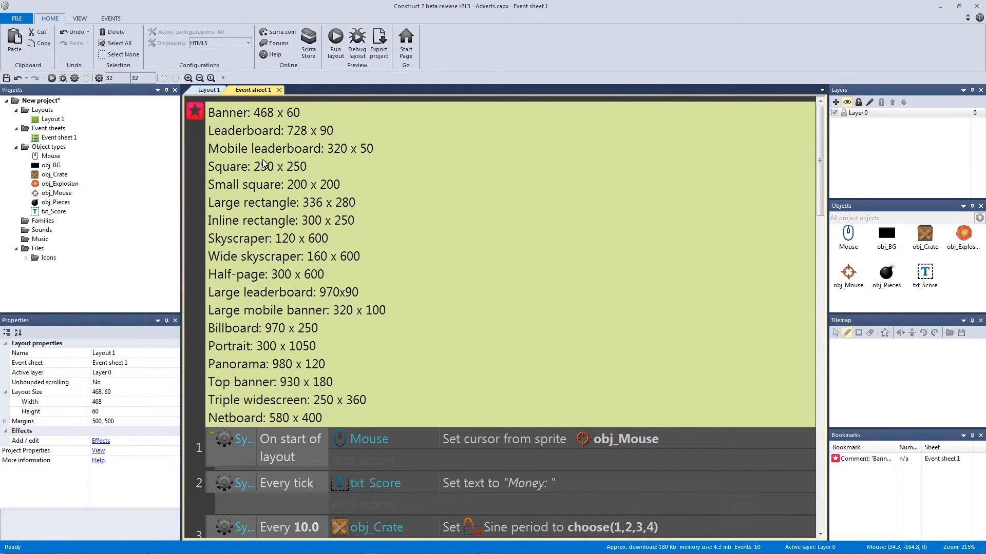
click(212, 442)
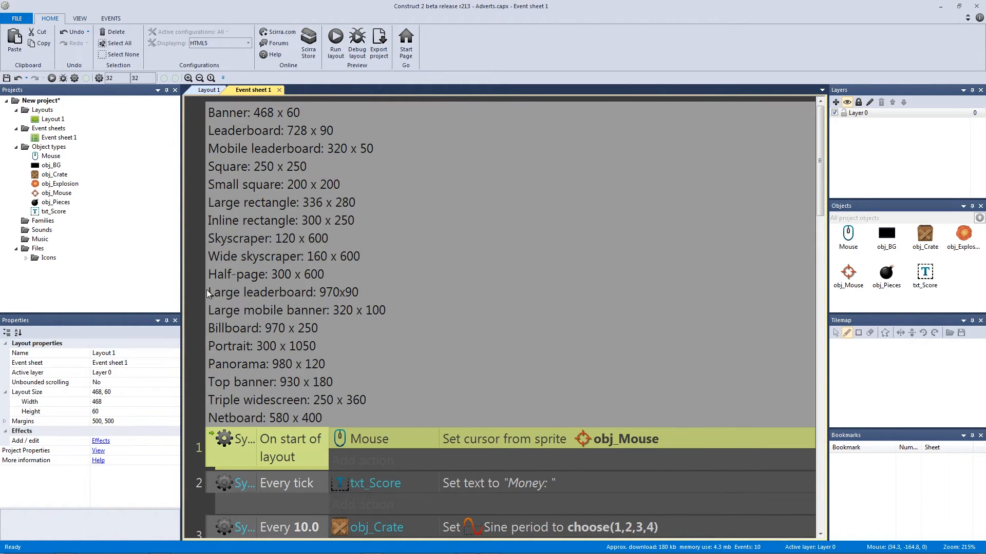
click(194, 225)
click(234, 132)
click(198, 129)
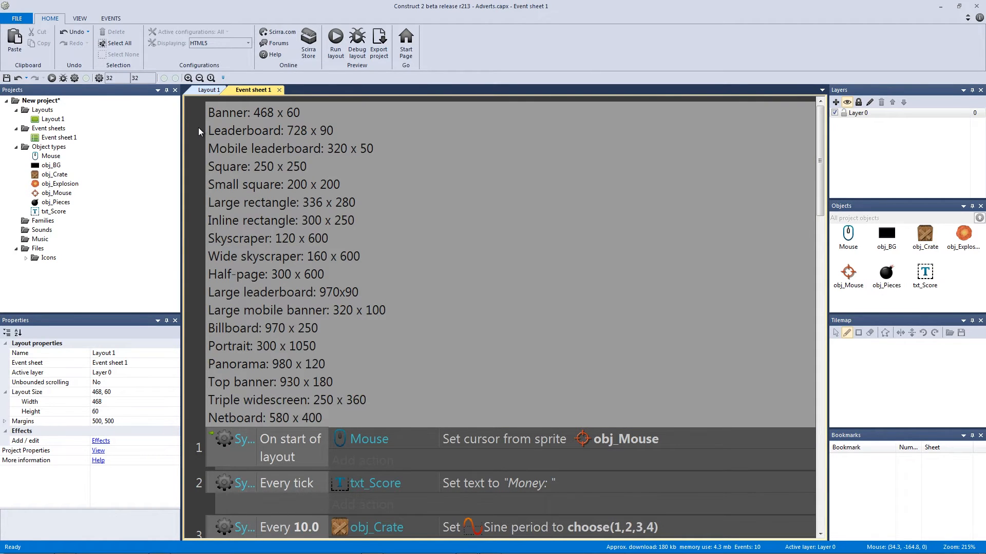
Create an event group named Layout sizes.
right_click(199, 131)
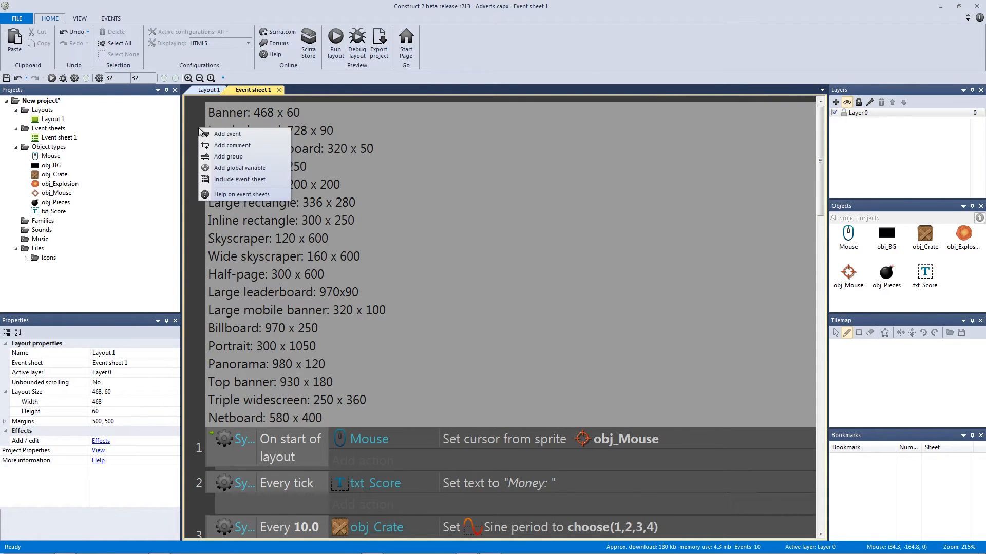
click(239, 157)
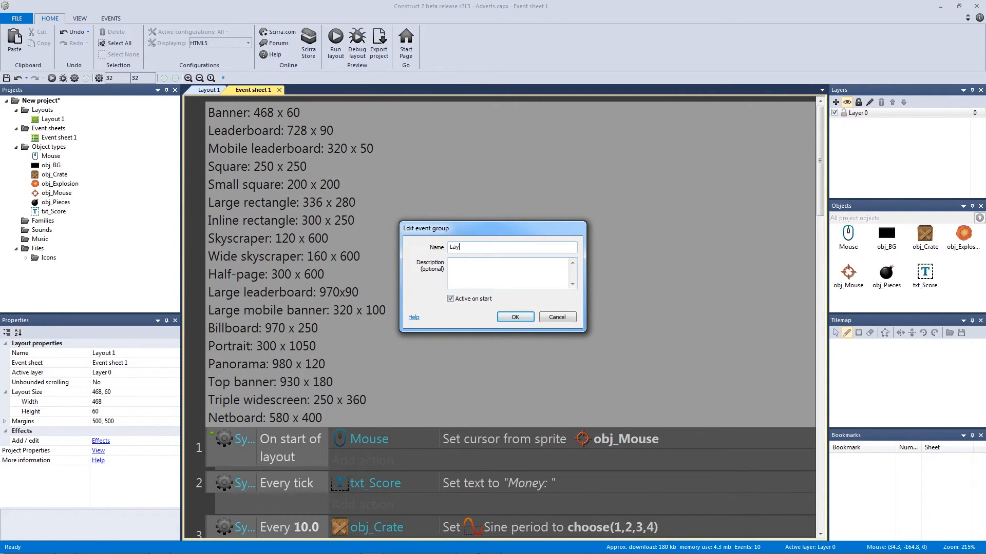
text(Layout sizes)
key(Return)
Move the Layout sizes group from the end of the event sheet to above the comment listing the banner sizes.
scroll(435, 303, down, 8)
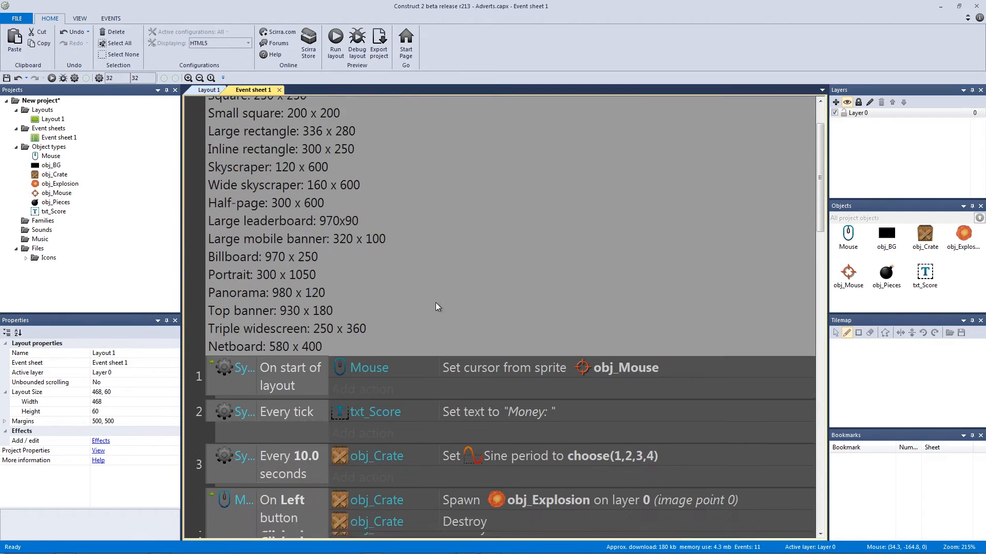
scroll(283, 334, down, 10)
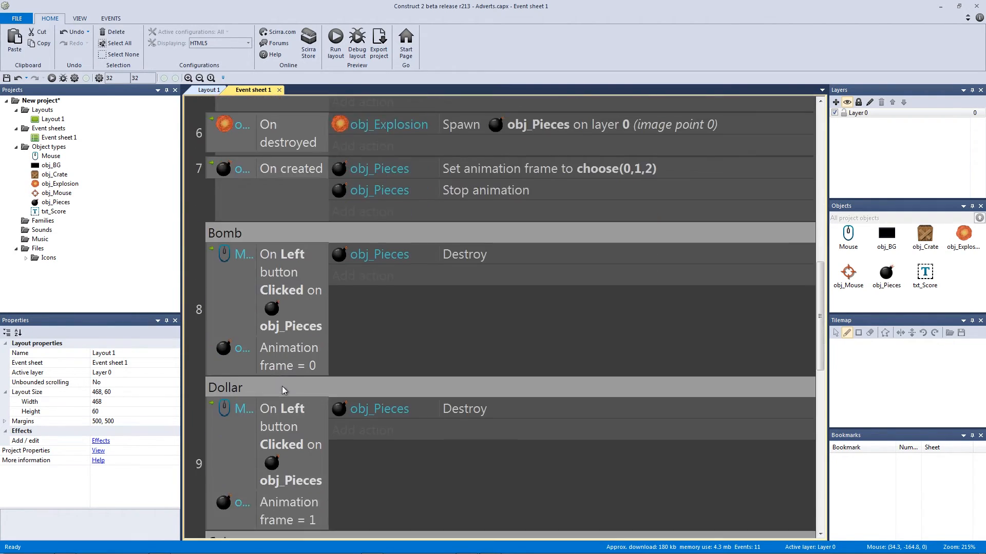
scroll(217, 23, up, 5)
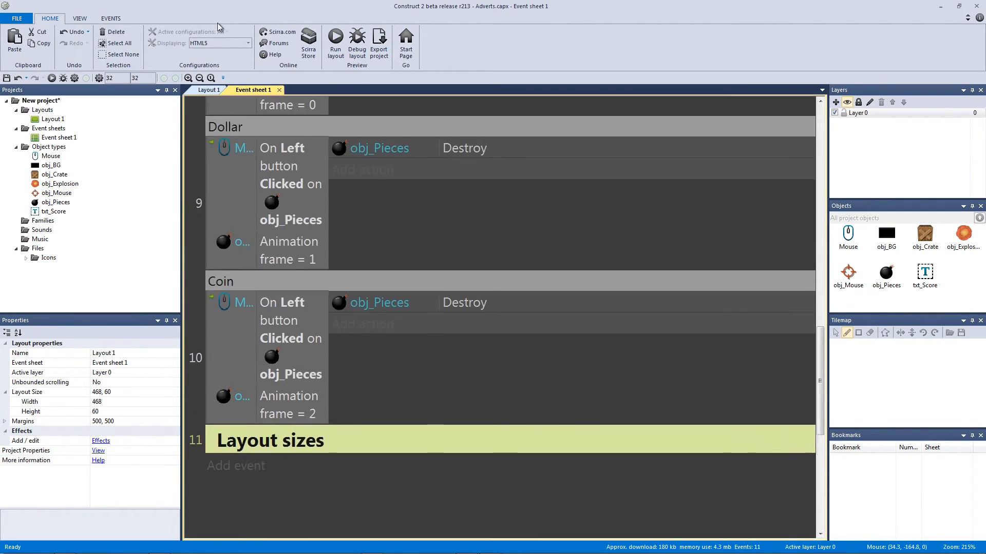
scroll(217, 22, up, 10)
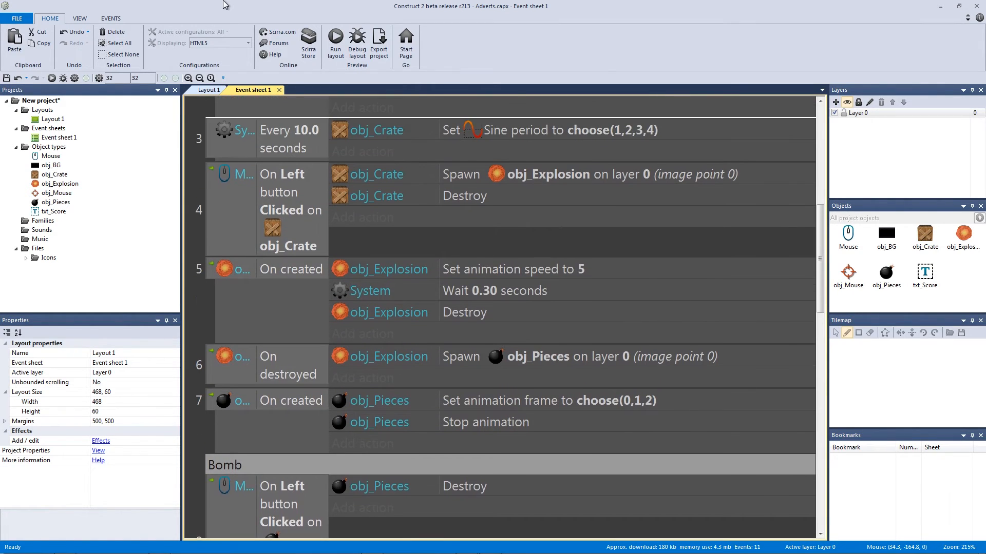
scroll(224, 4, up, 4)
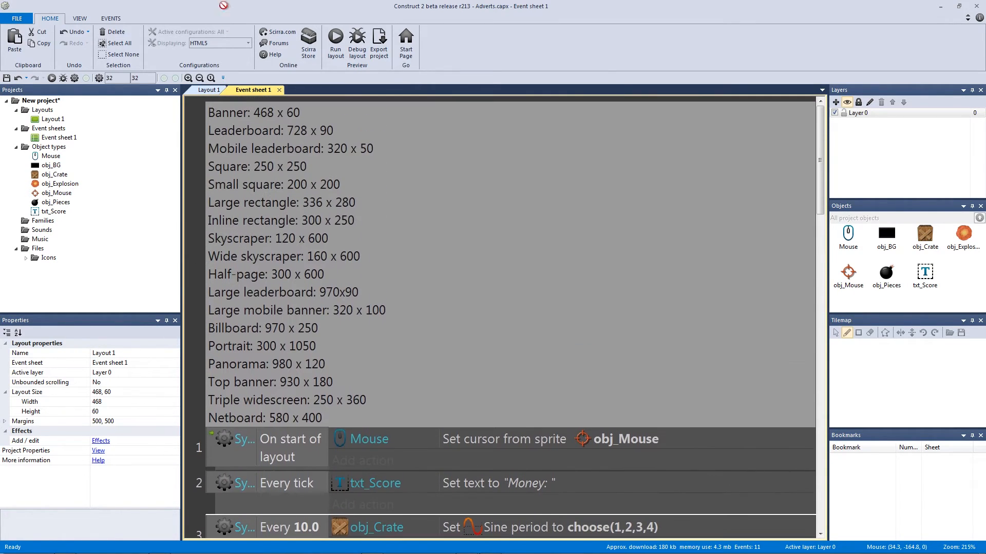
scroll(244, 109, up, 1)
Place the banner sizes comment inside the Layout sizes group and collapse the group.
click(210, 139)
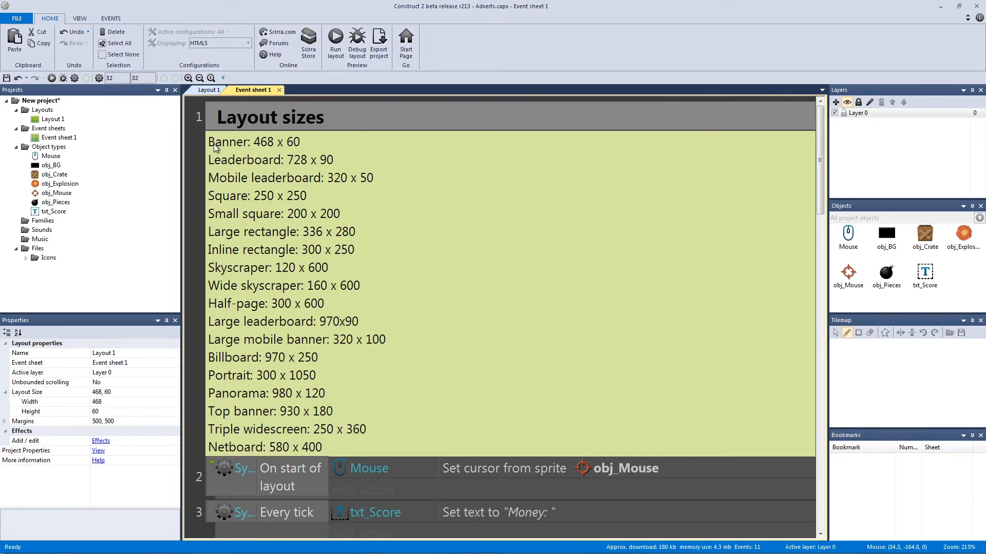
click(210, 124)
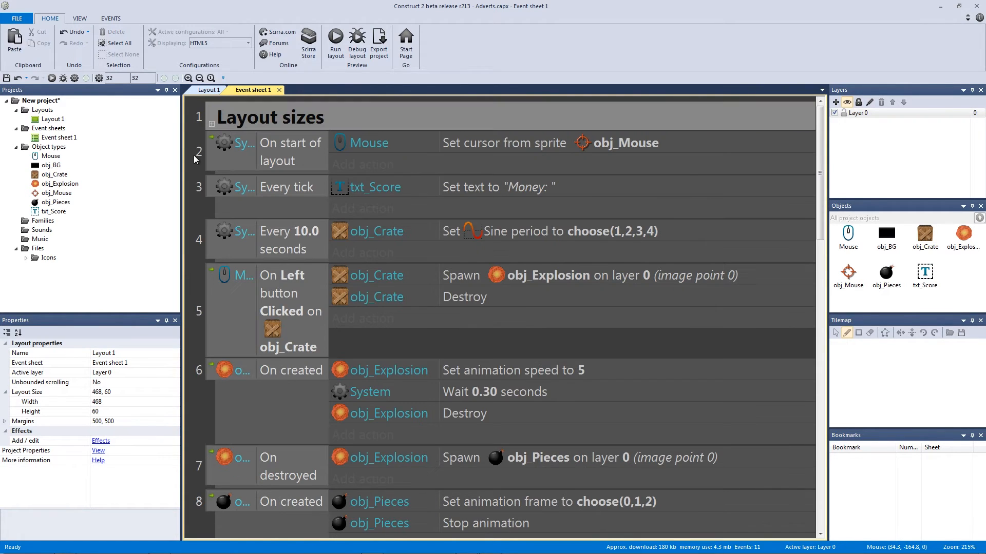
Create a global number variable named money with initial value 0.
key(v)
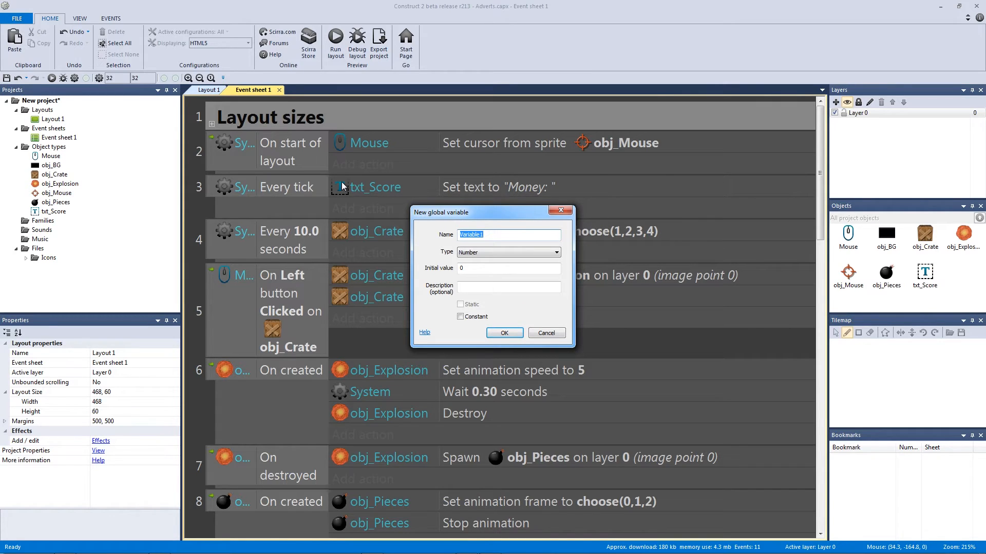
text(money)
key(Return)
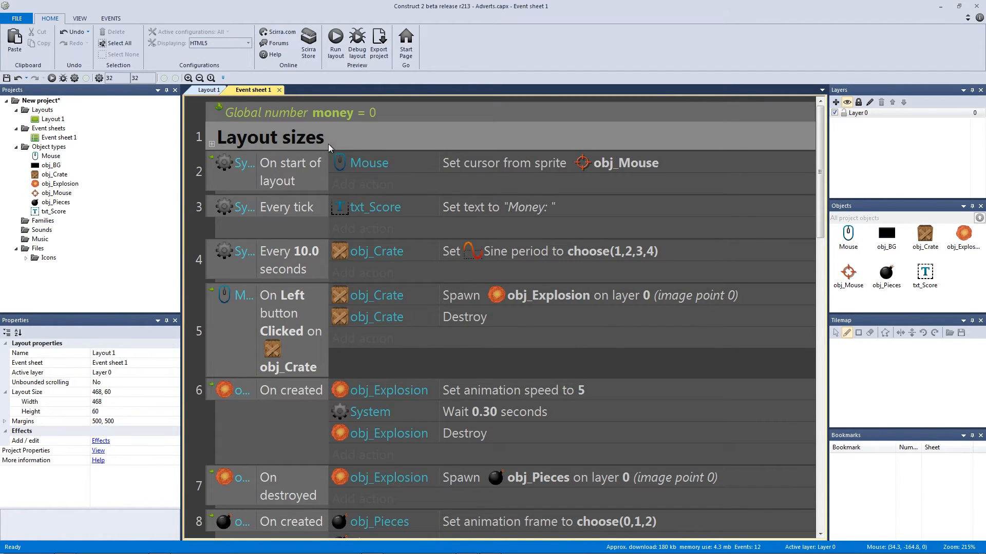
Change the txt_Score Set text expression in the Every tick event to "Money: " & money.
click(254, 215)
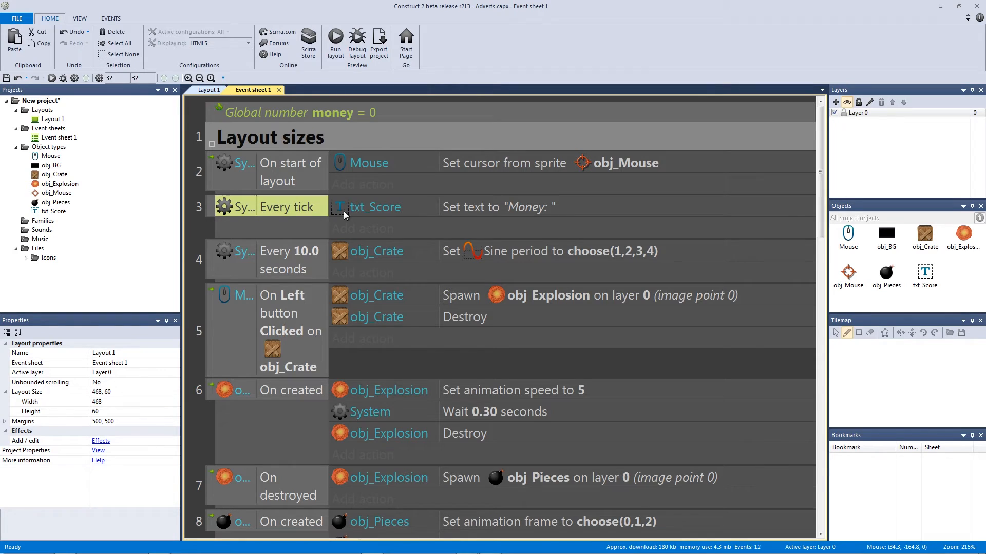
double_click(475, 207)
click(267, 218)
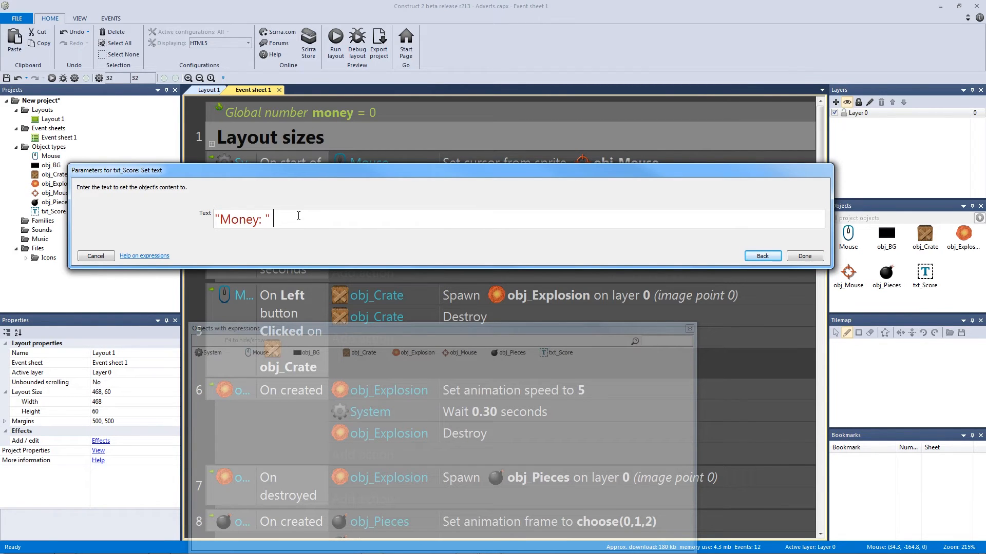
text(& moneye)
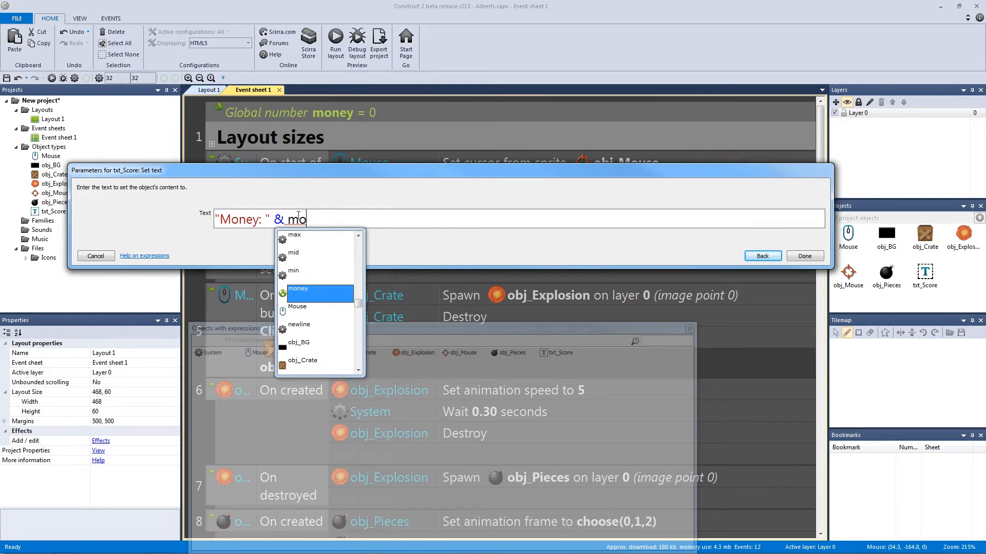
key(Return)
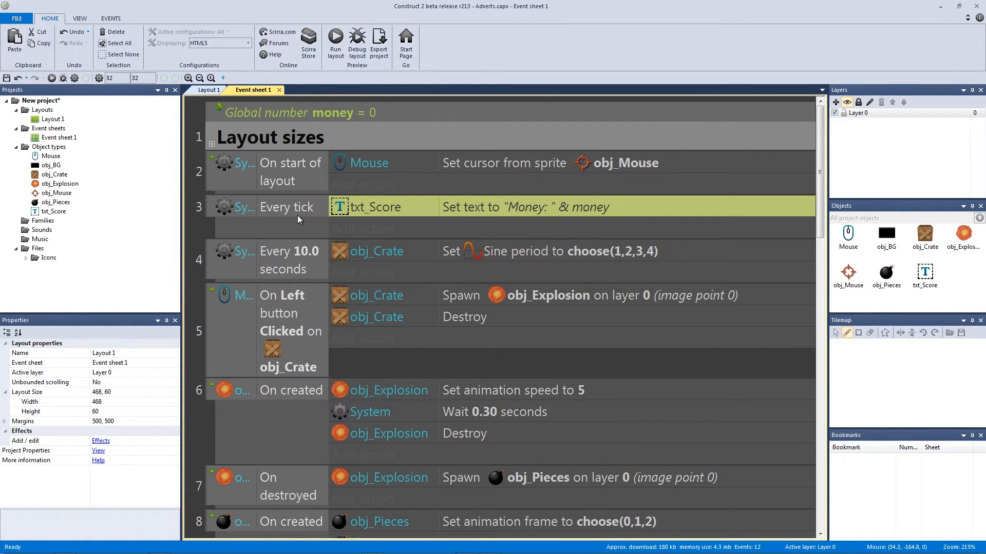
Preview the layout in the browser, destroy the crates and pieces to check the money text, and close the preview.
click(336, 41)
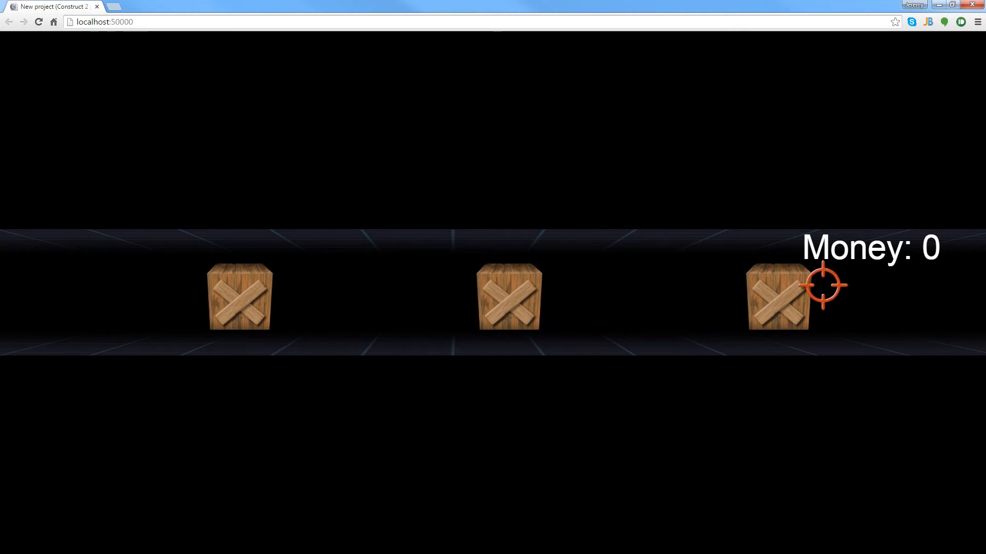
click(365, 308)
click(207, 317)
click(703, 306)
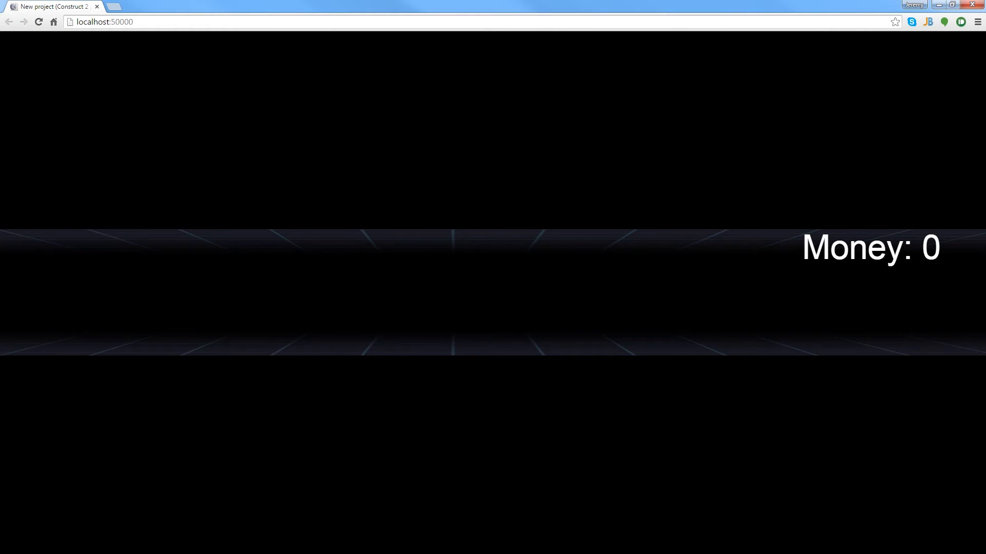
click(972, 6)
Add a System action to the Dollar event that adds choose(1,10,20,50,100) to the money variable.
scroll(566, 245, down, 2)
scroll(566, 246, down, 8)
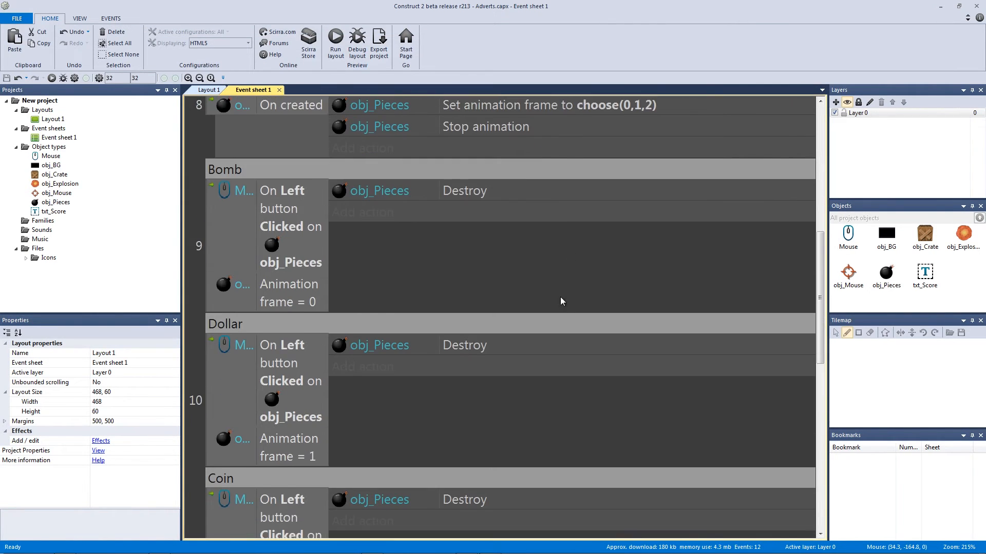
scroll(483, 321, down, 2)
click(250, 243)
click(402, 300)
click(392, 257)
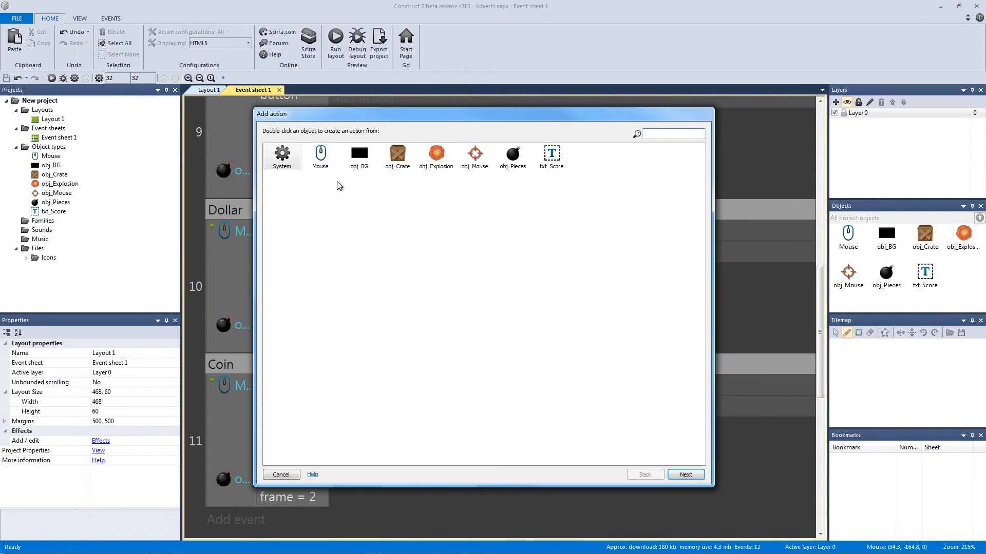
double_click(285, 155)
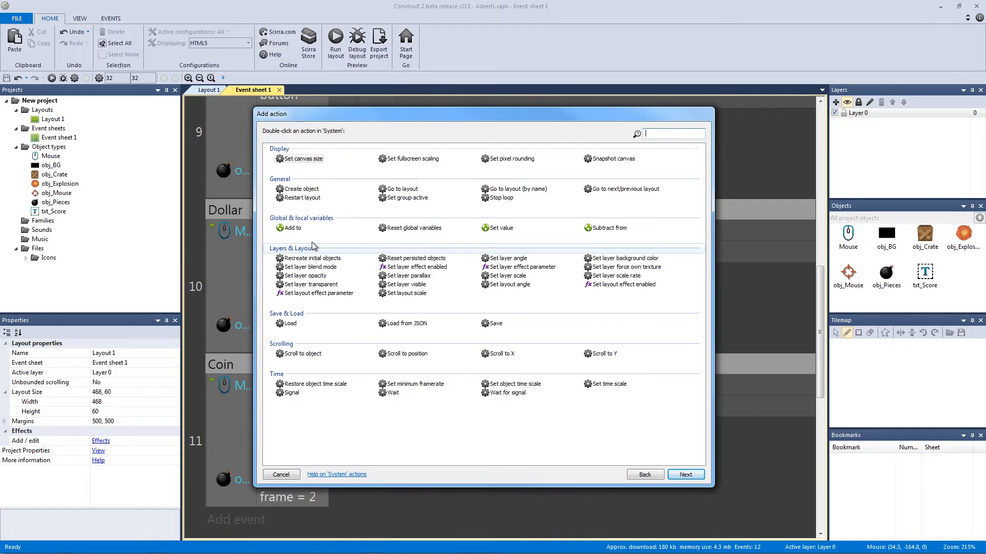
double_click(290, 228)
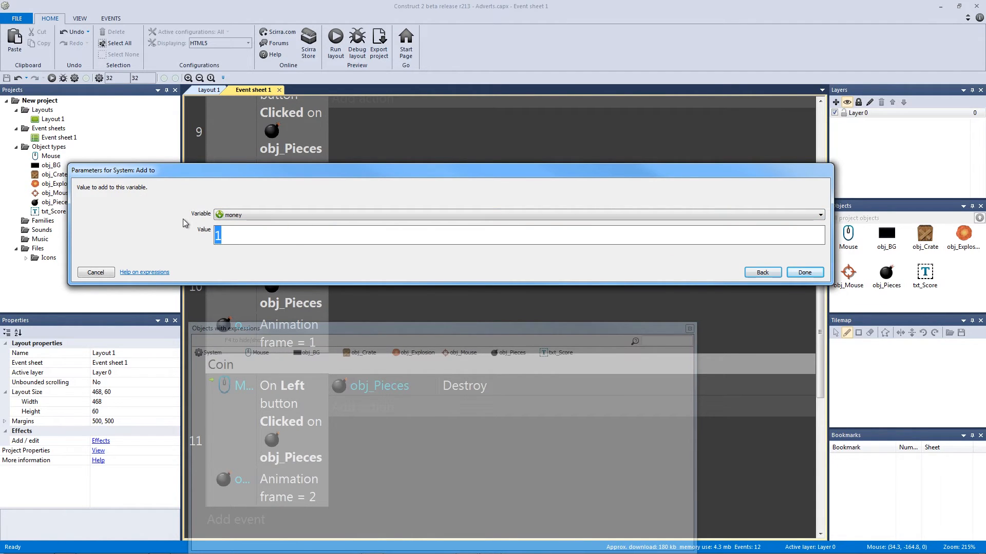
text(choose()
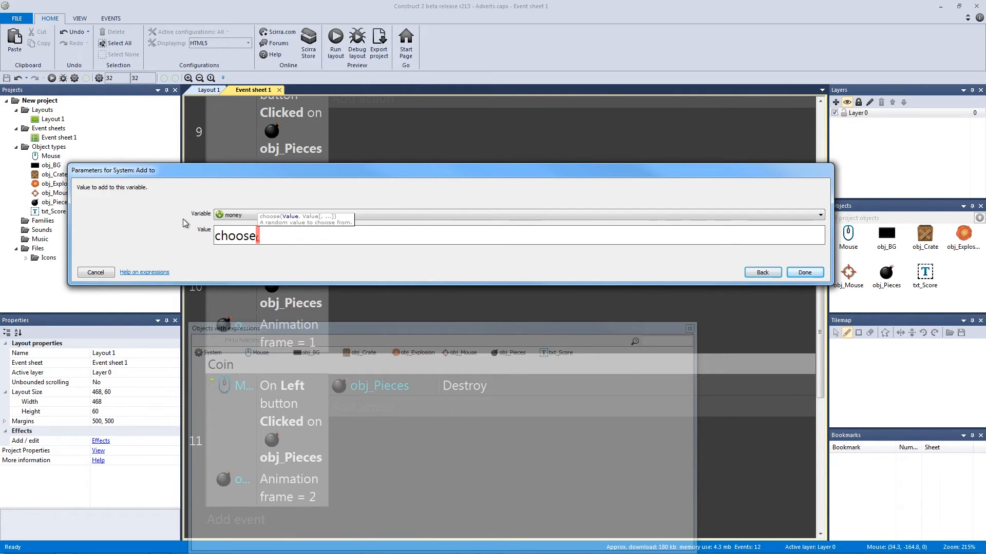
text(1,)
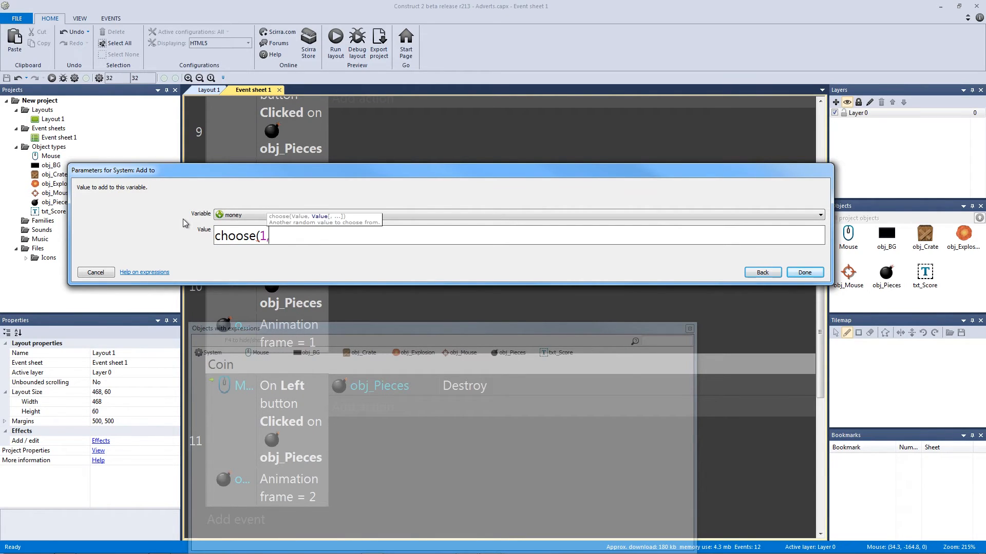
text(10)
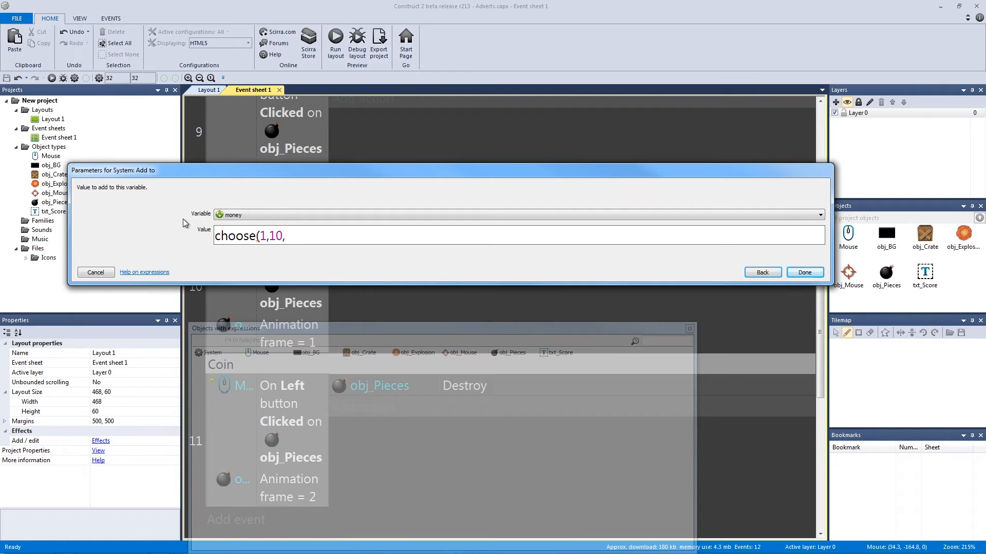
text(,20,50,100))
key(Return)
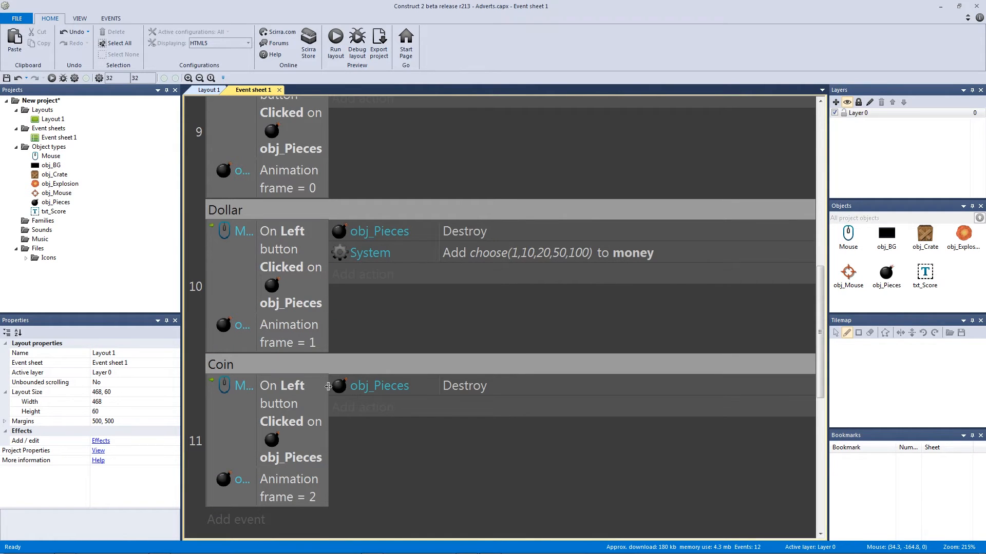
Add a System action to the Coin event that adds choose(0.1,0.5,0.10,0.50,0.75) to the money variable.
click(360, 407)
double_click(277, 159)
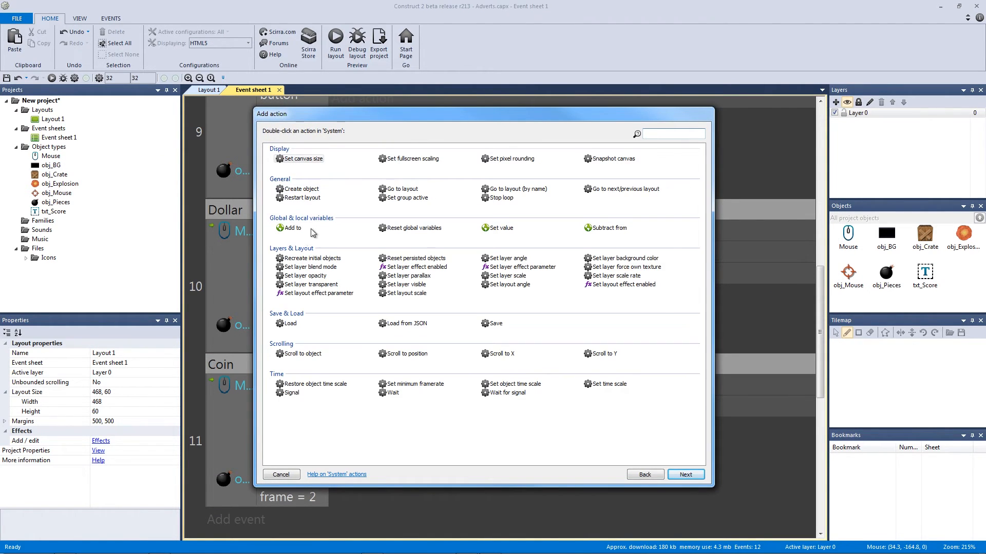
double_click(292, 229)
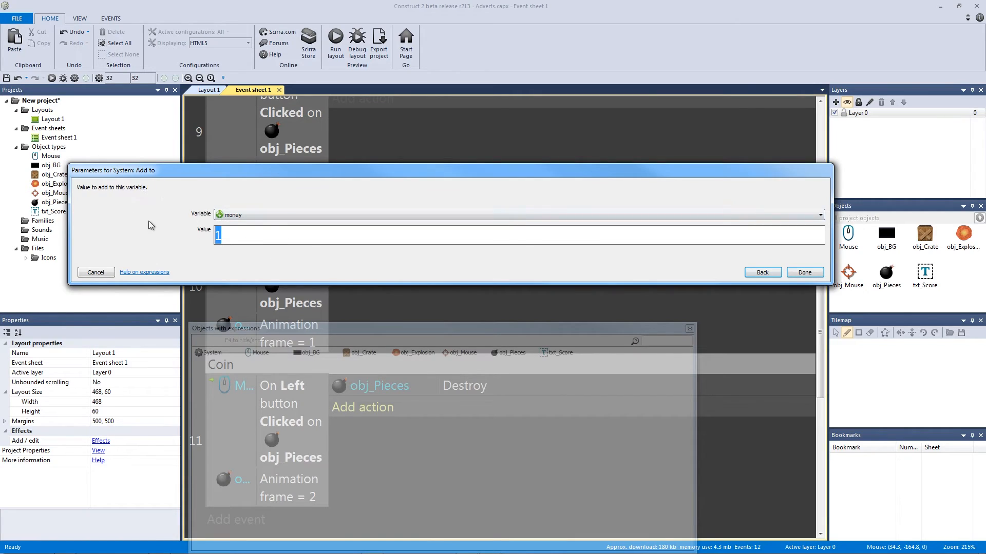
text(choose(1,5)
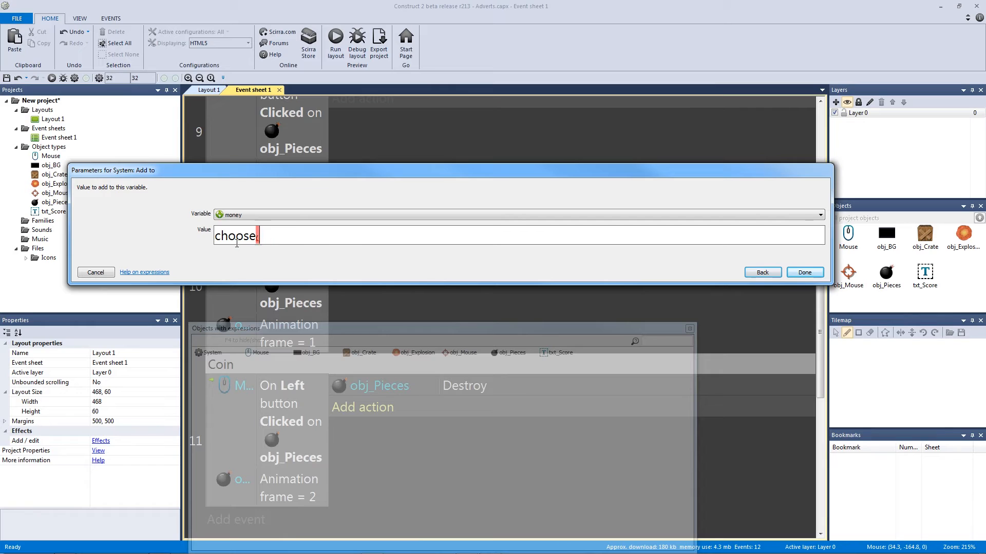
text(,1,)
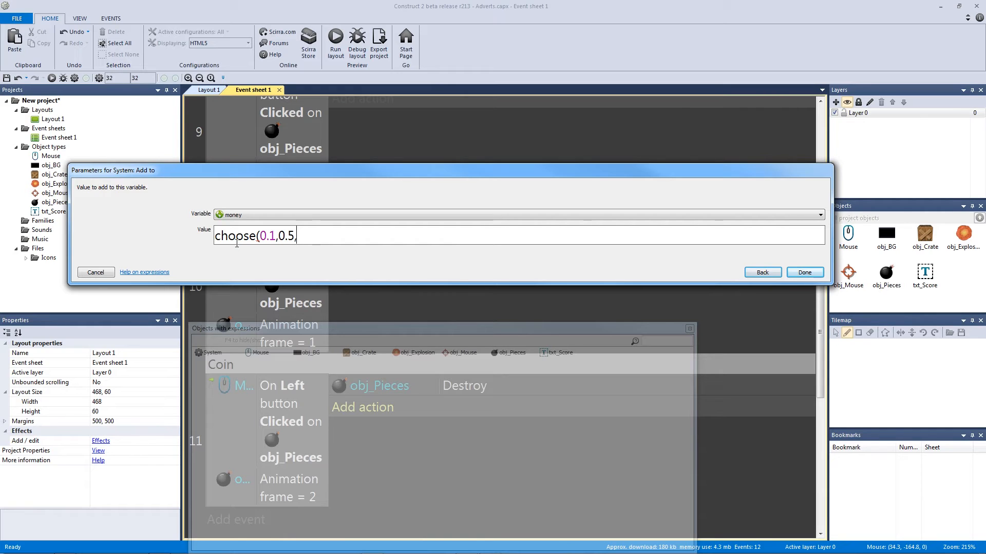
text(0.5,0.10,.050,)
key(BackSpace)
text(.75))
key(Return)
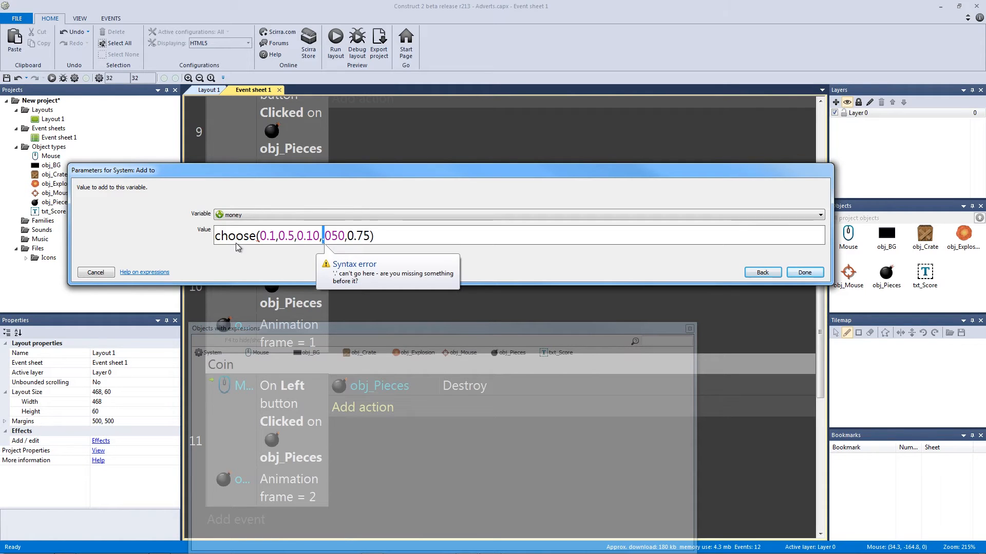
click(338, 238)
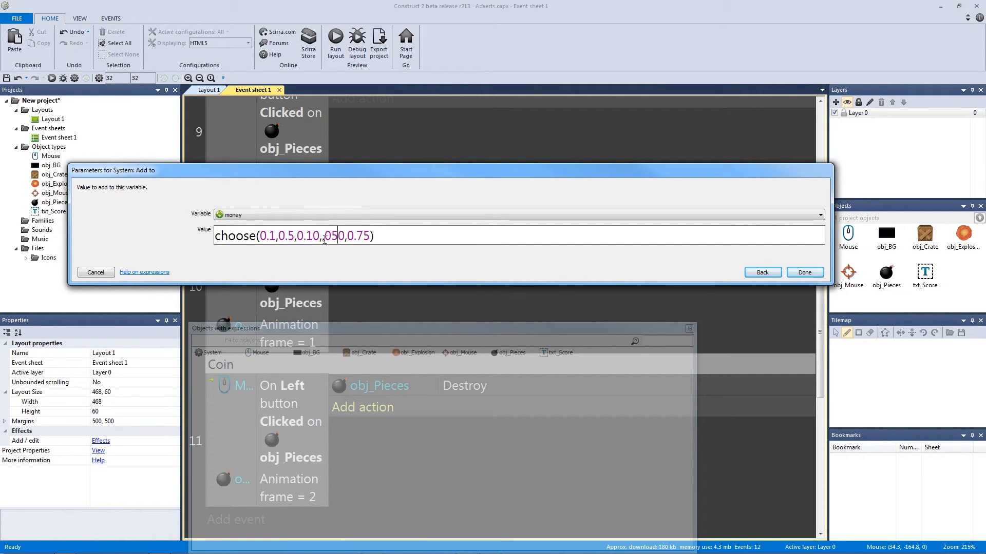
key(BackSpace)
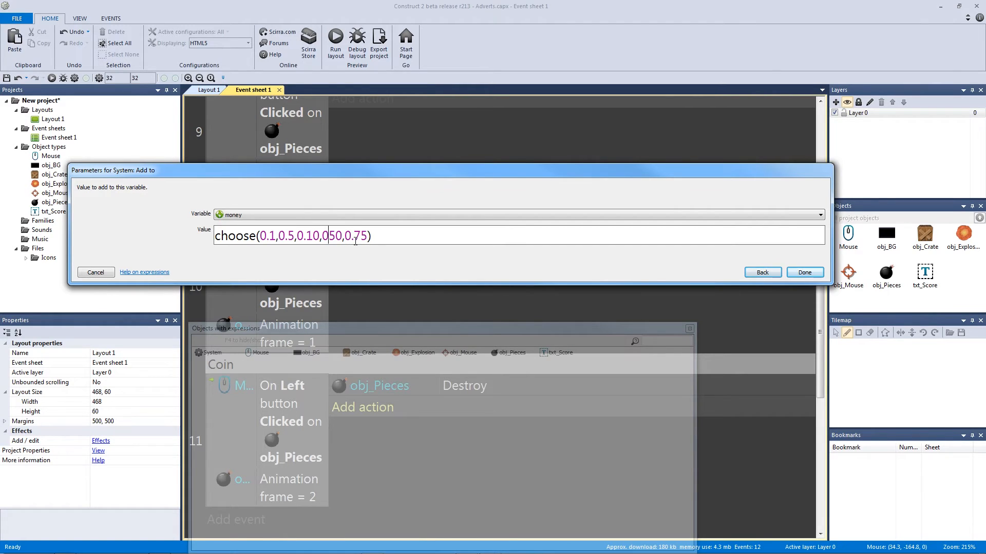
text(.)
key(Return)
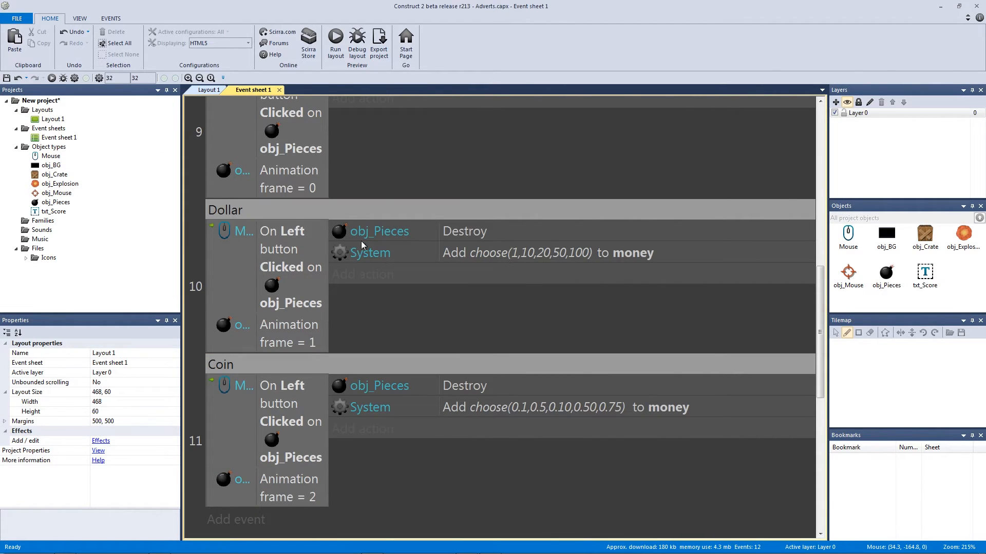
Preview the layout in the browser, destroy the crates and collect the pieces to test the money changes, and close the preview.
click(335, 37)
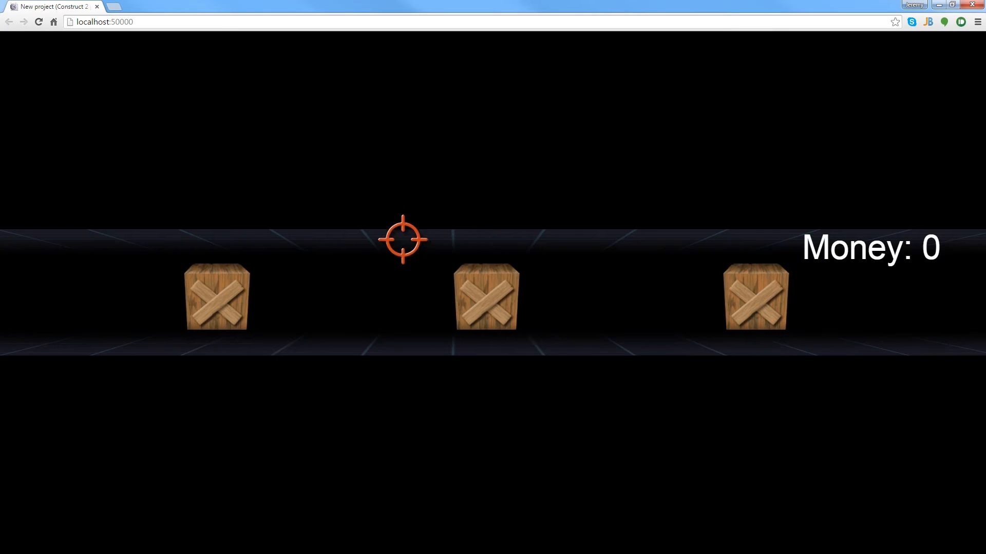
click(550, 292)
click(537, 326)
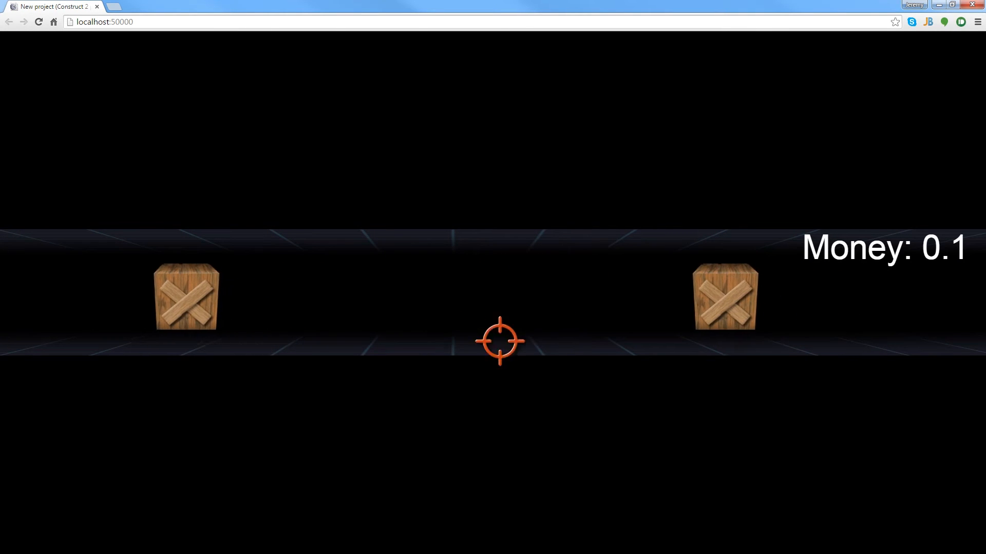
click(636, 308)
click(622, 319)
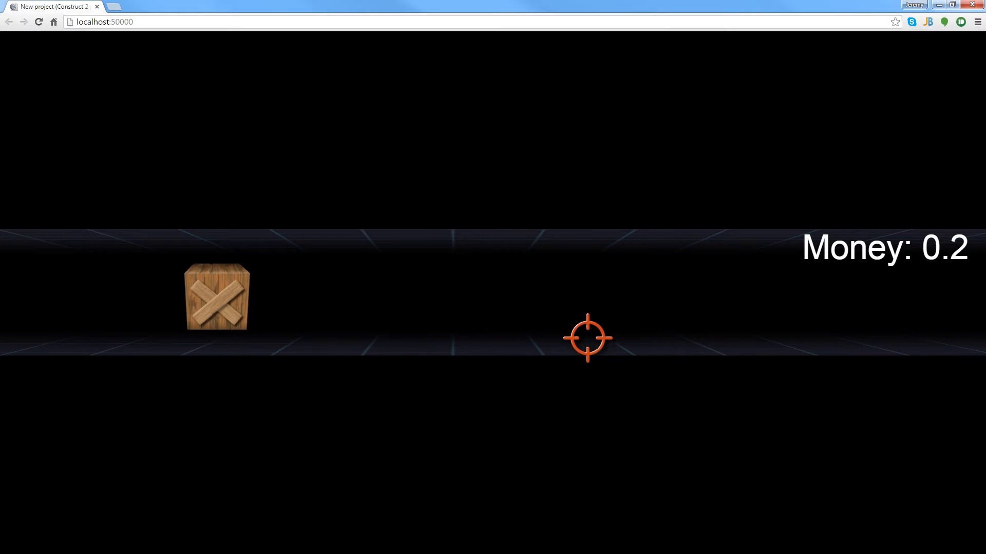
click(280, 295)
click(292, 332)
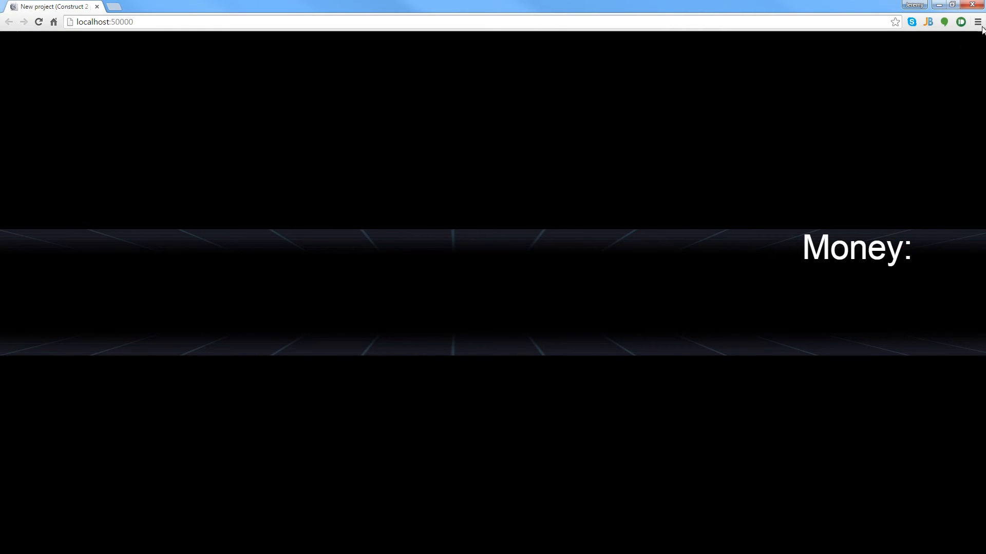
click(971, 5)
Shift txt_Score in Layout 1 to about 353, 0 and widen it to about 110 so it reaches the banner's edge.
click(211, 90)
click(658, 295)
drag(658, 295, 651, 291)
drag(730, 291, 761, 291)
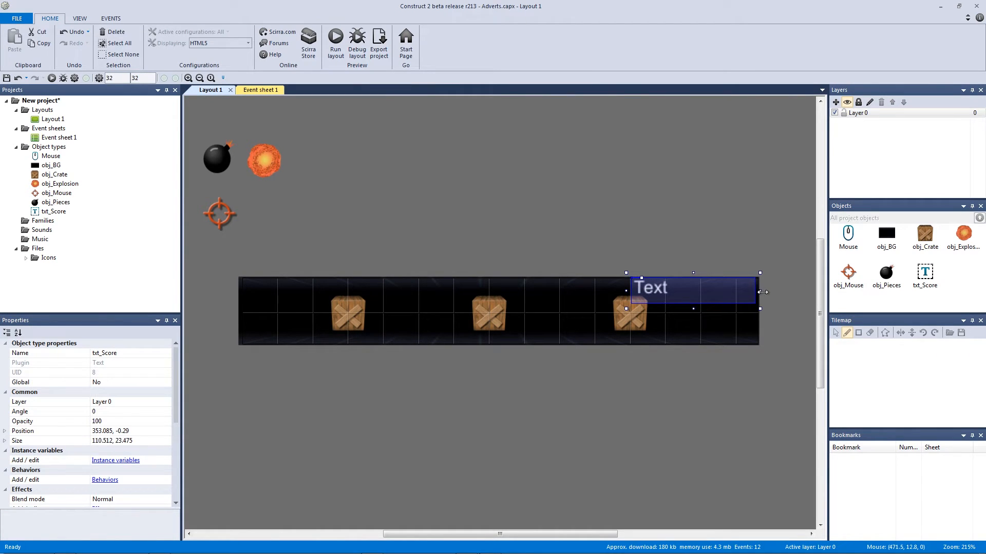
click(695, 263)
Preview the layout again to check that the resized money text fits while destroying crates and pieces, and close the preview.
click(335, 44)
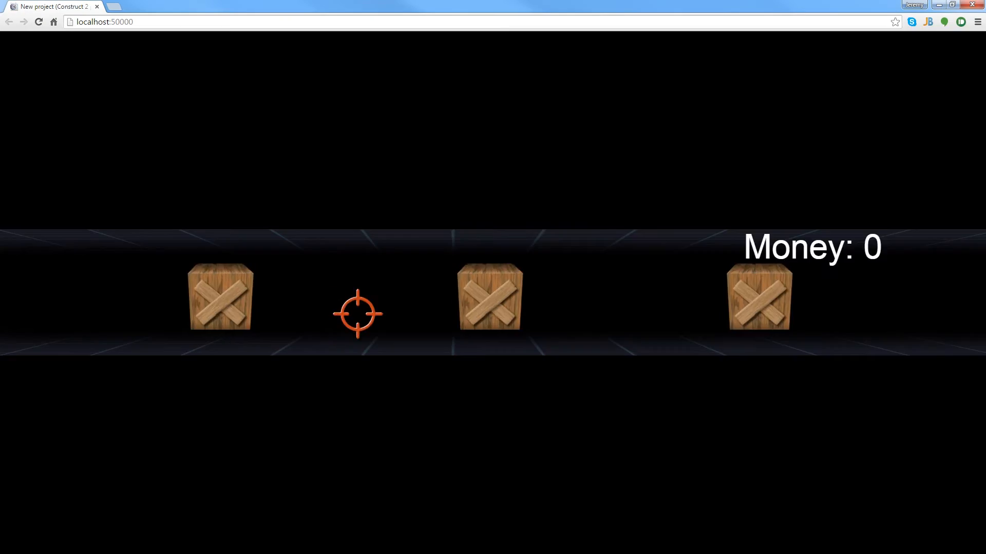
click(570, 290)
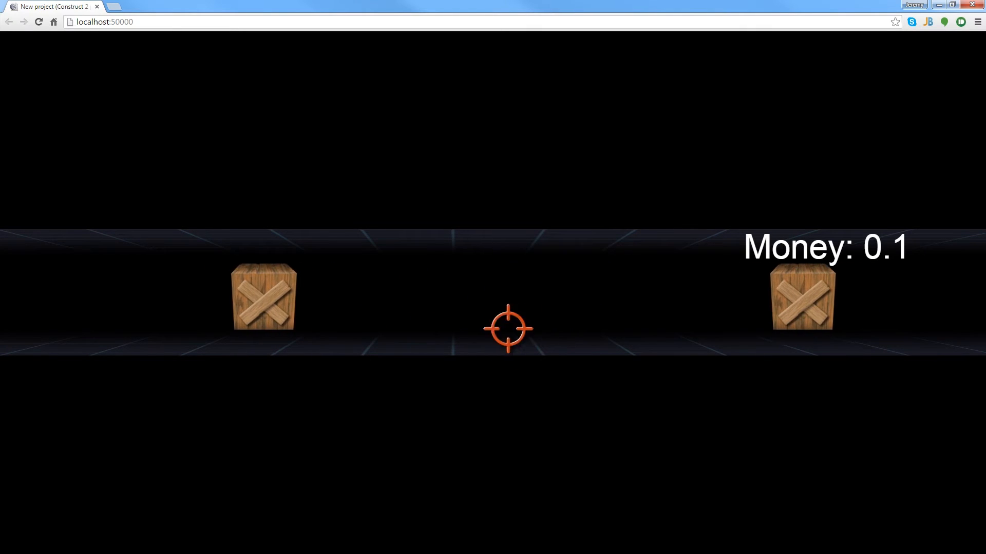
click(180, 304)
click(192, 295)
click(682, 306)
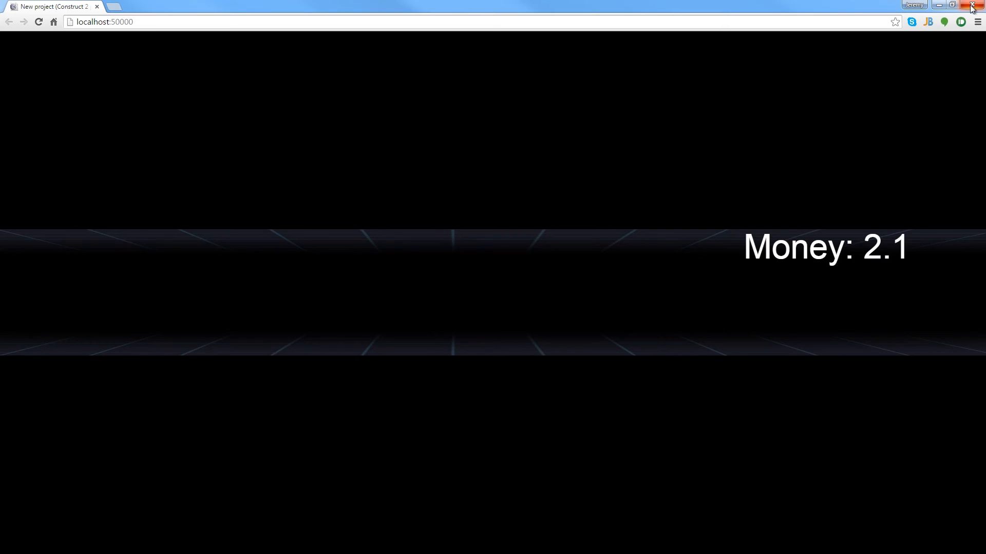
click(972, 4)
Change the txt_Score Set text expression in the event sheet to "Money: $" & money.
click(260, 90)
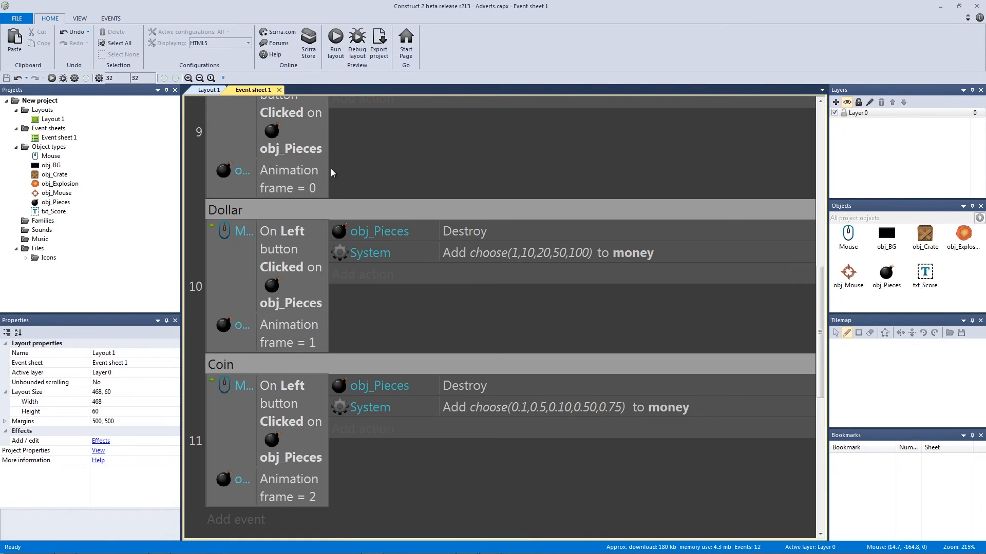
scroll(281, 170, up, 3)
scroll(282, 167, up, 8)
click(510, 205)
double_click(511, 206)
click(267, 221)
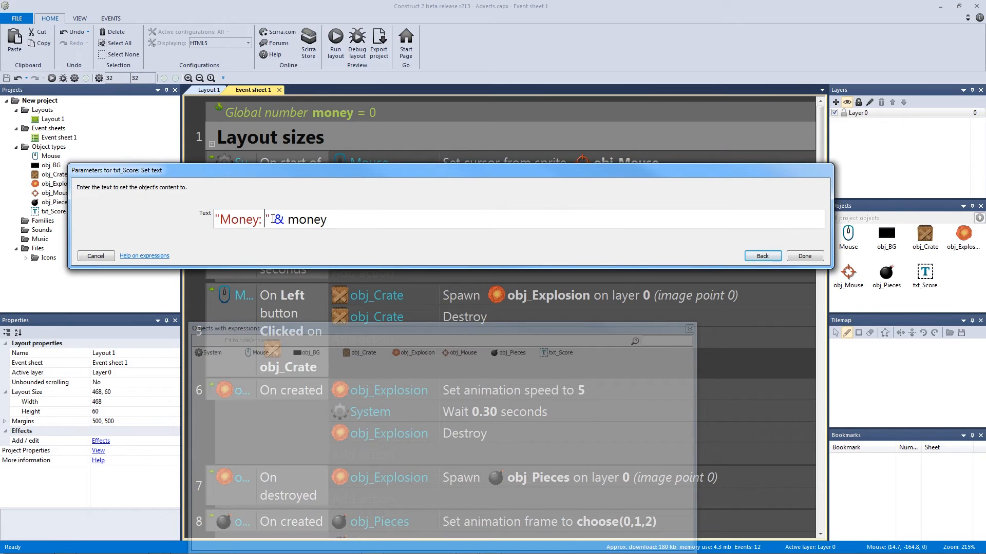
text($)
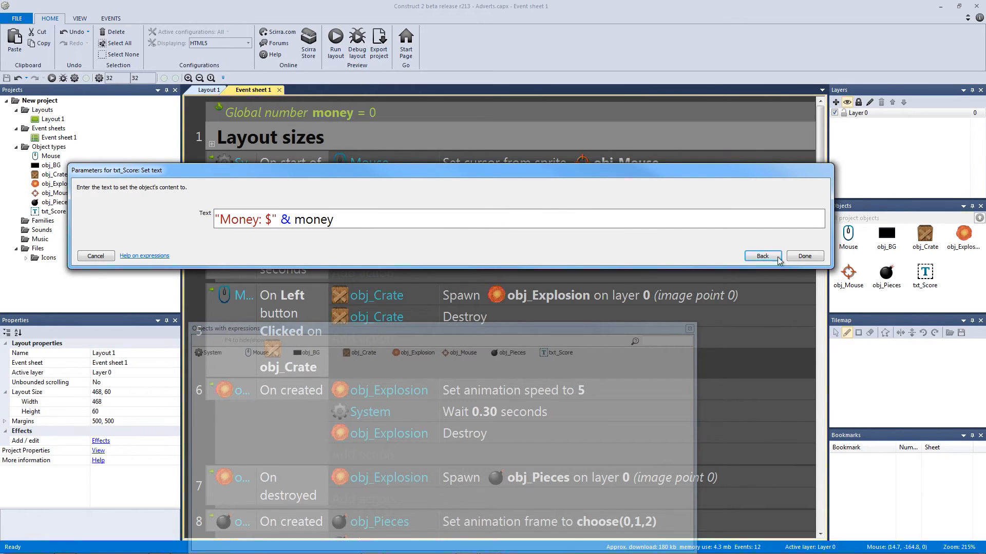
click(805, 256)
Preview the layout to check the dollar sign in the money text while destroying crates and pieces, and close the preview.
click(336, 44)
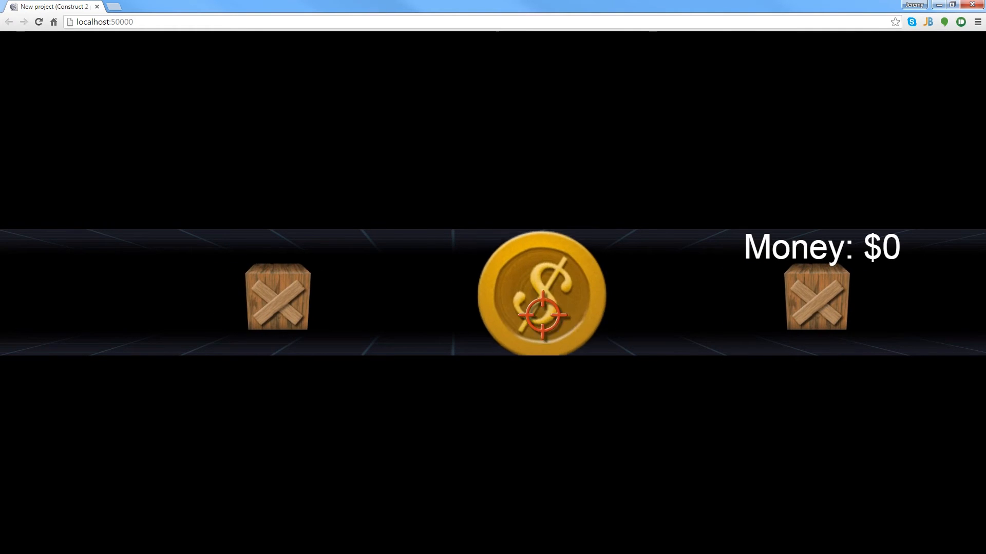
click(542, 315)
click(650, 325)
click(661, 305)
click(166, 304)
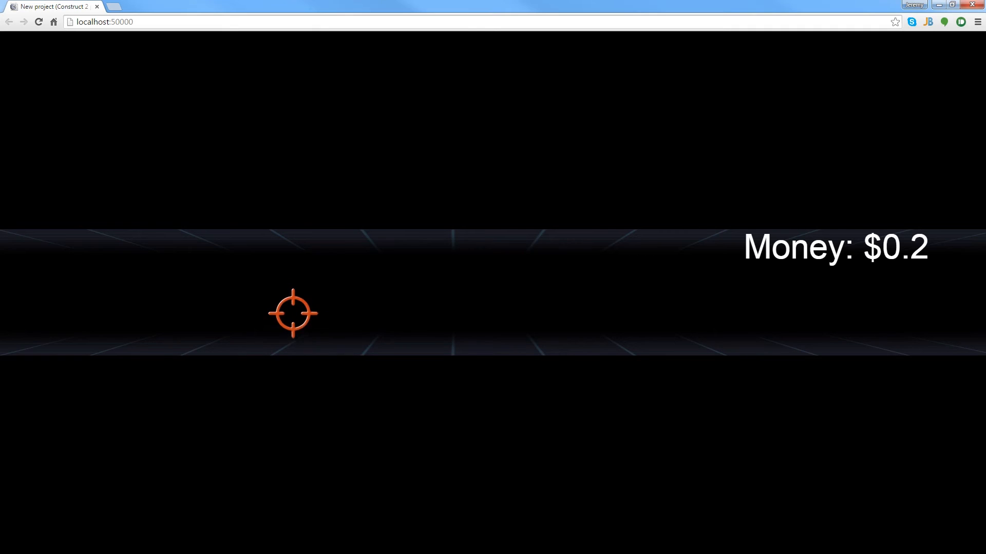
click(966, 4)
scroll(427, 260, down, 6)
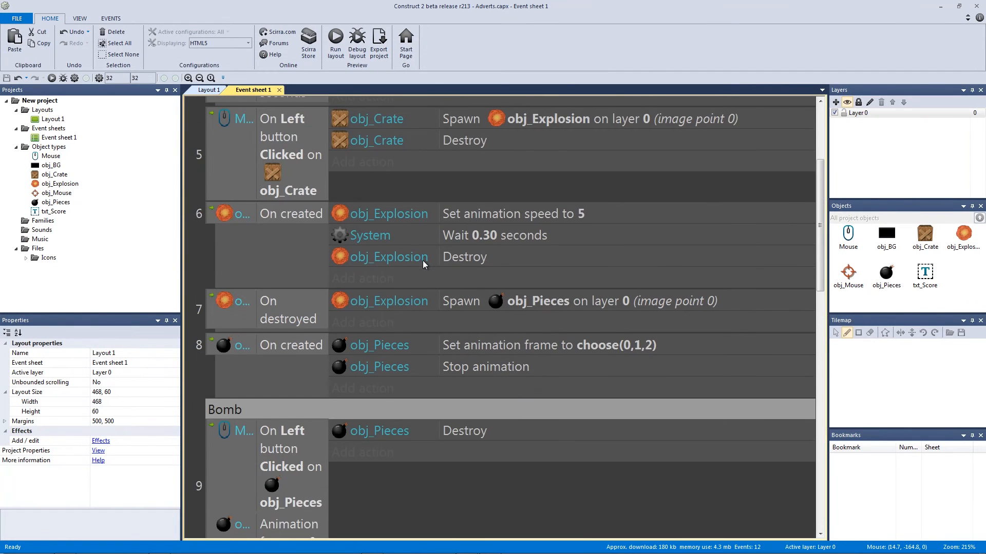
scroll(423, 260, down, 3)
click(386, 314)
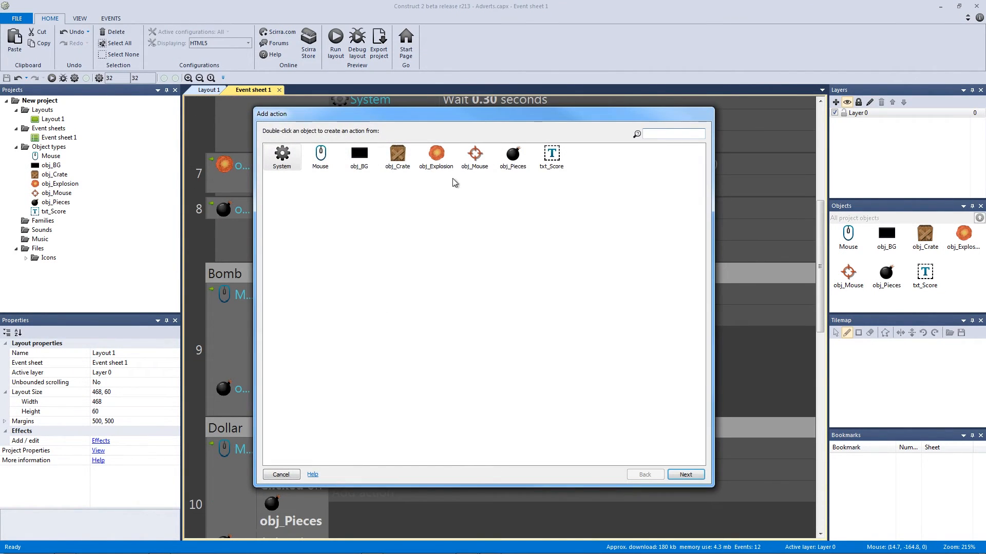
double_click(514, 161)
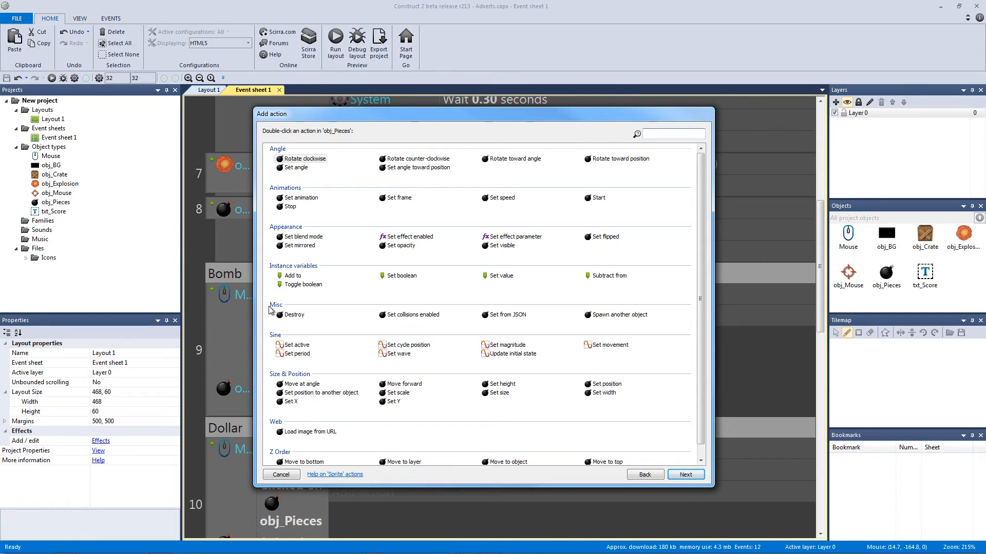
click(288, 476)
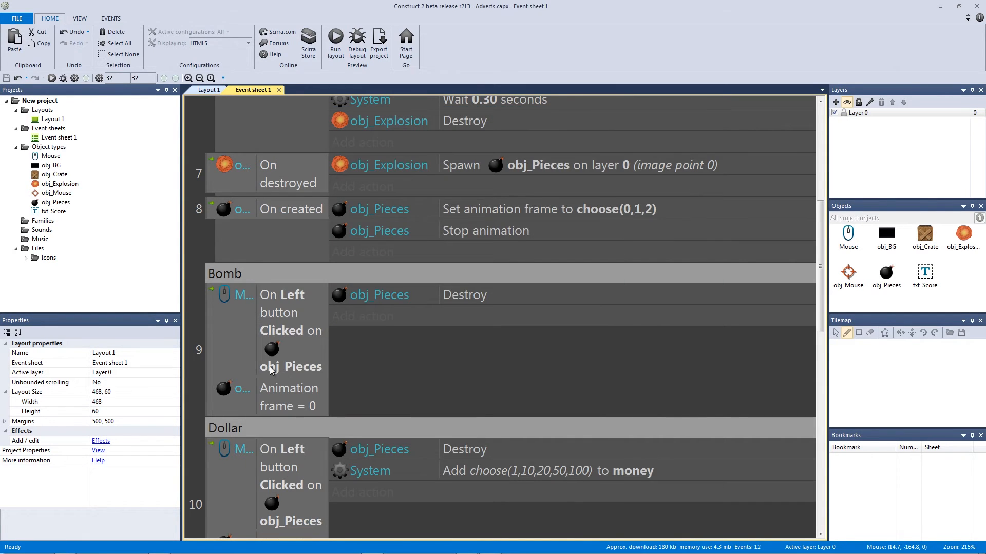
Add a System Subtract from action on the money variable to the Bomb event.
click(388, 316)
double_click(282, 158)
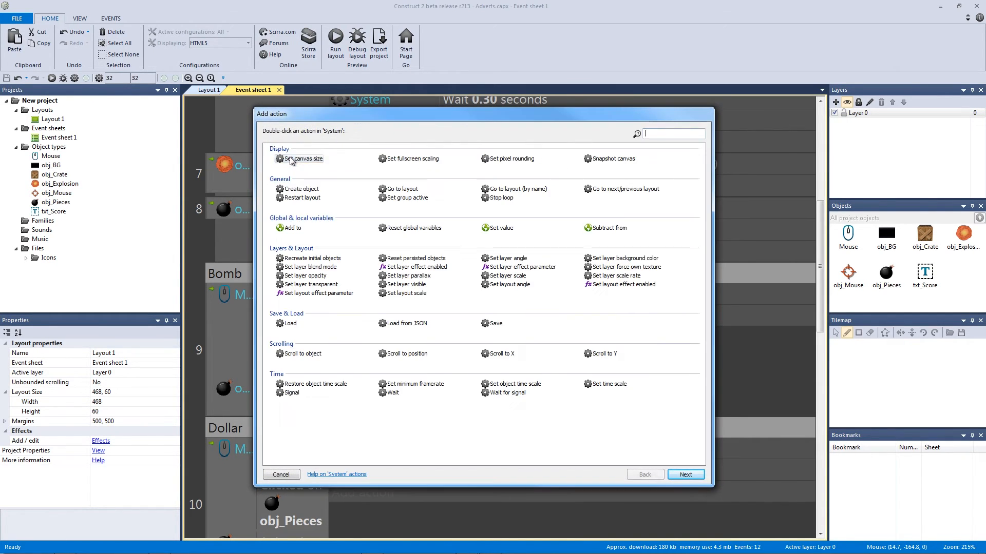
double_click(607, 230)
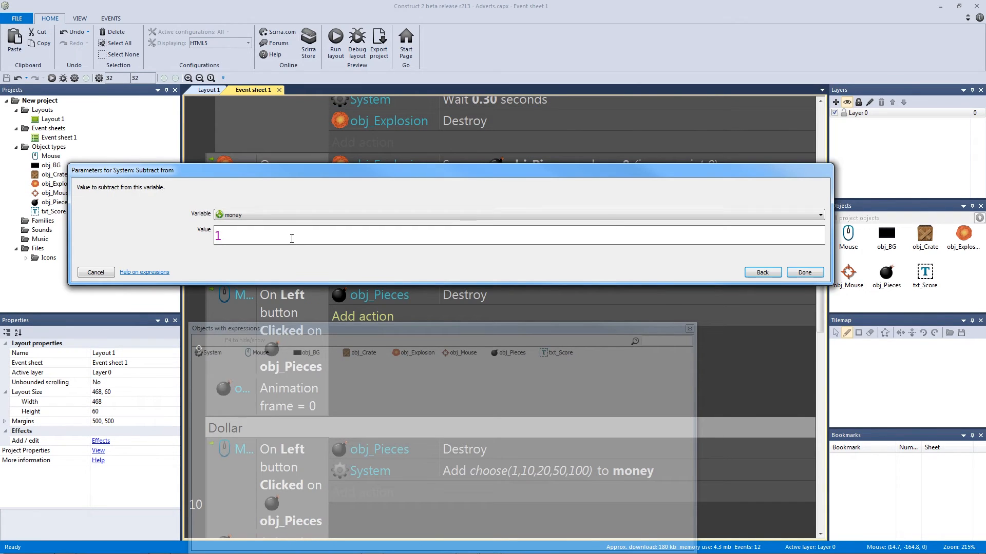
text(chos)
text(ose()
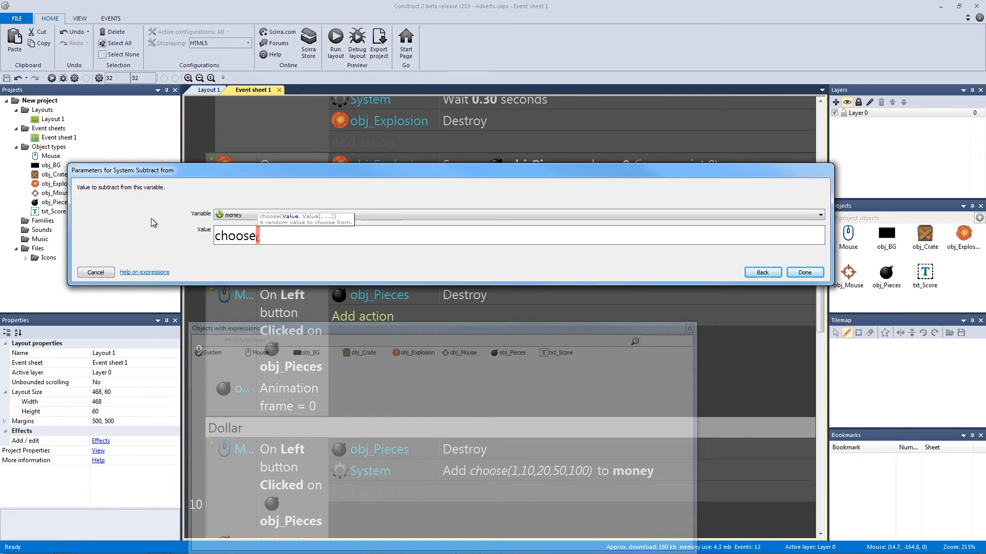
key(BackSpace)
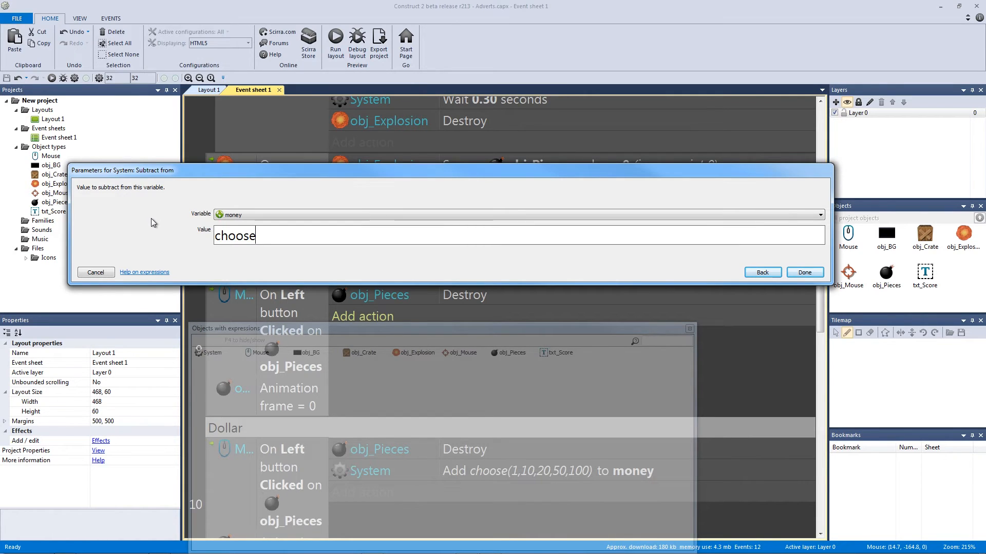
key(ctrl+a)
text(ra)
key(ctrl+a)
key(BackSpace)
Set the value subtracted from money to choose(100,10,20,30,40,50) and confirm the action.
text(choose)
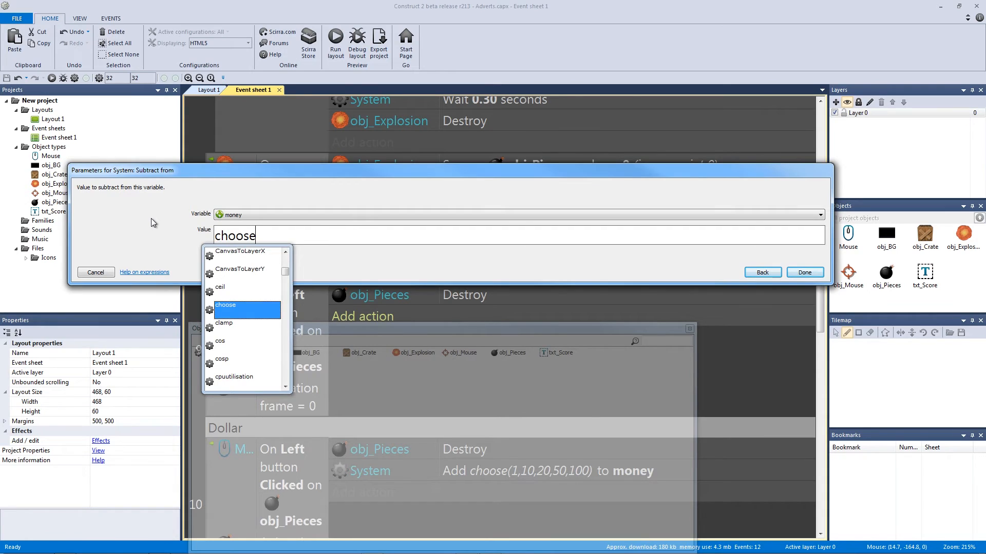
text(()
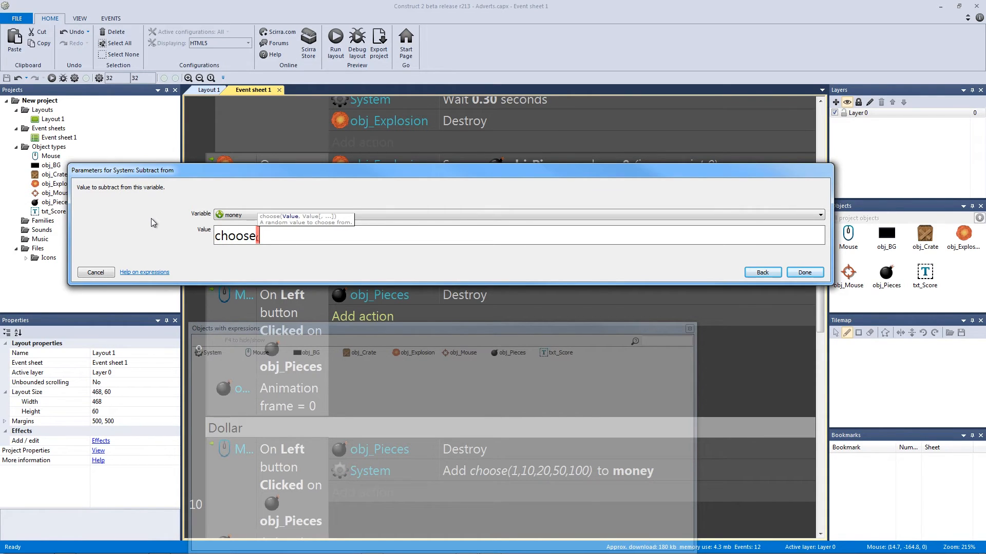
text(100,10,)
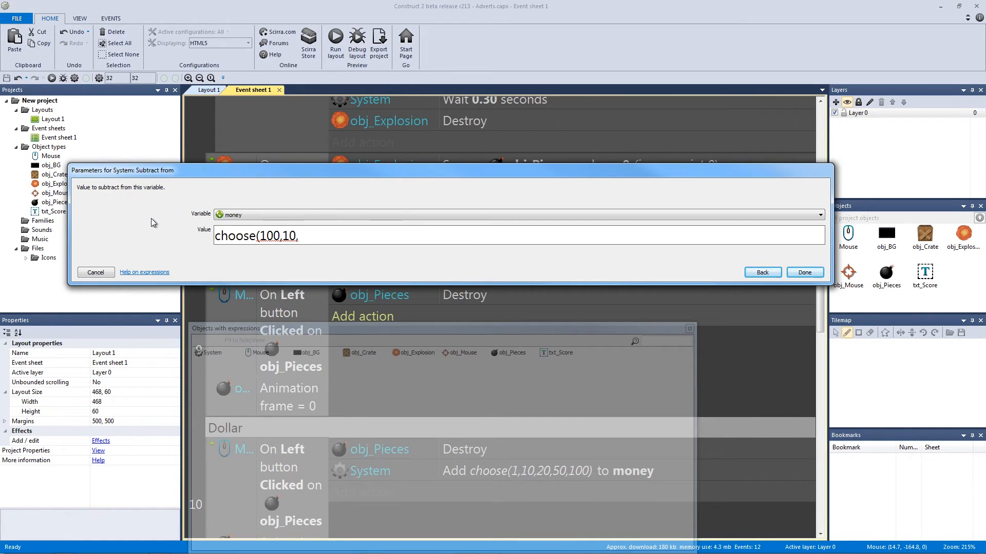
text(20,30,50,)
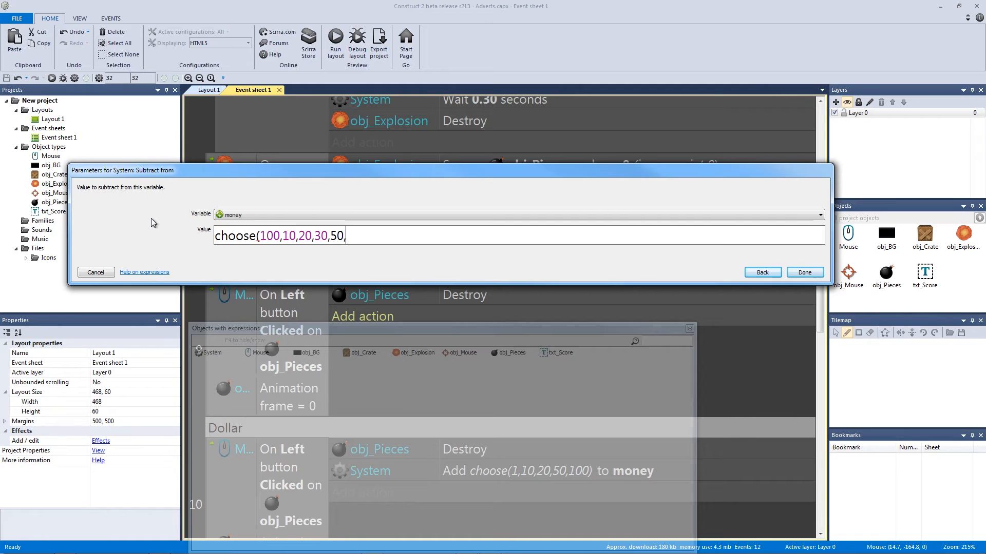
key(BackSpace)
key(BackSpace)
key(BackSpace)
text(40,50))
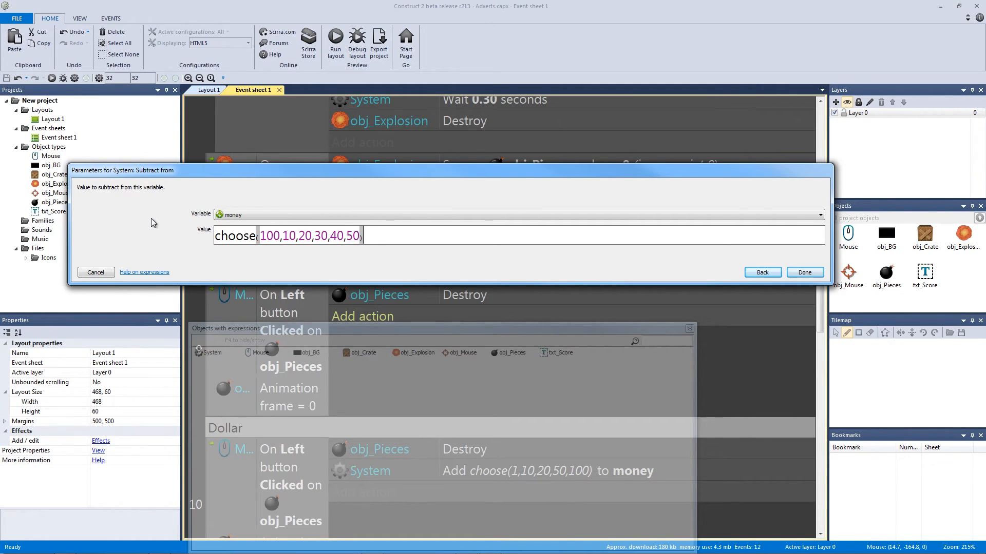
click(804, 273)
Add a System Compare variable event below the Coin event that checks whether money is less than or equal to 0.
scroll(538, 294, down, 3)
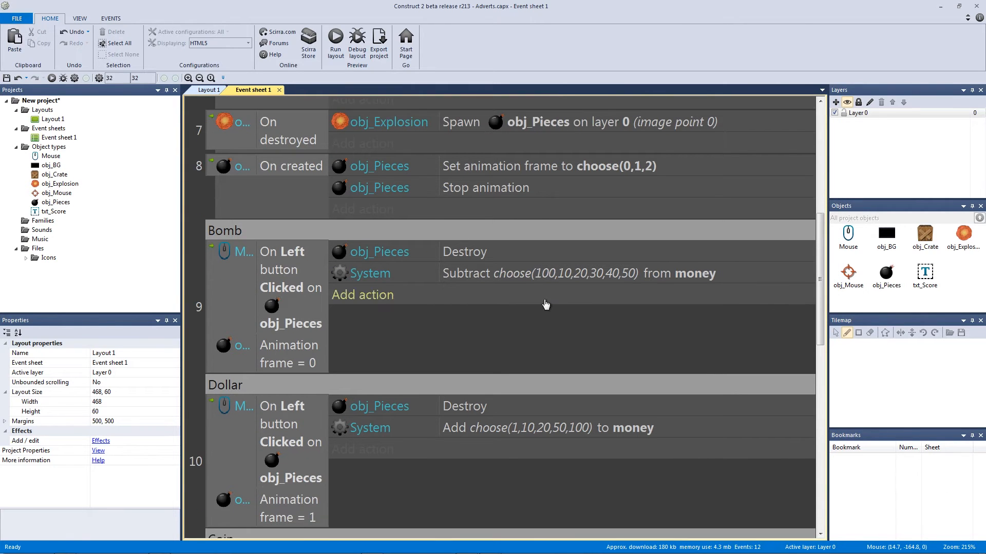
scroll(533, 277, up, 6)
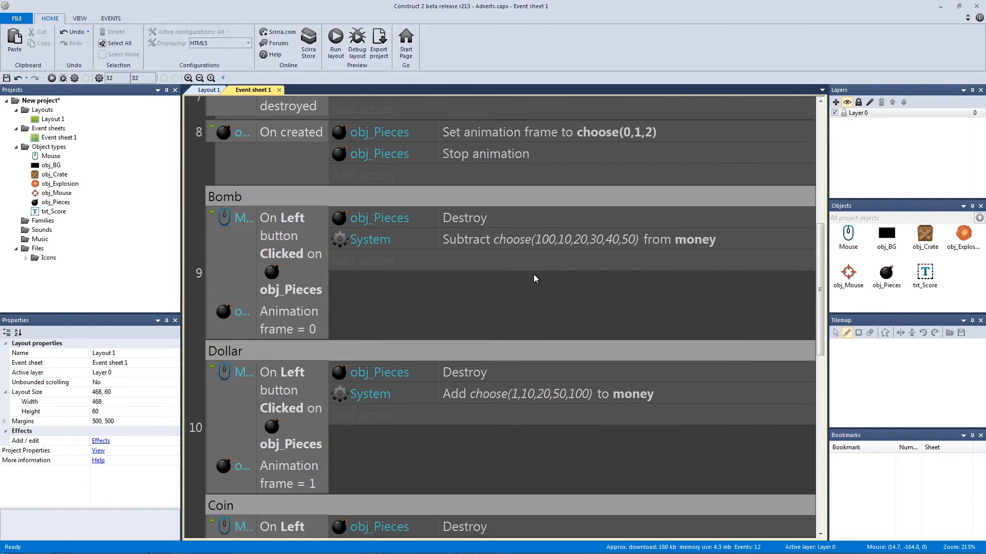
scroll(529, 279, down, 9)
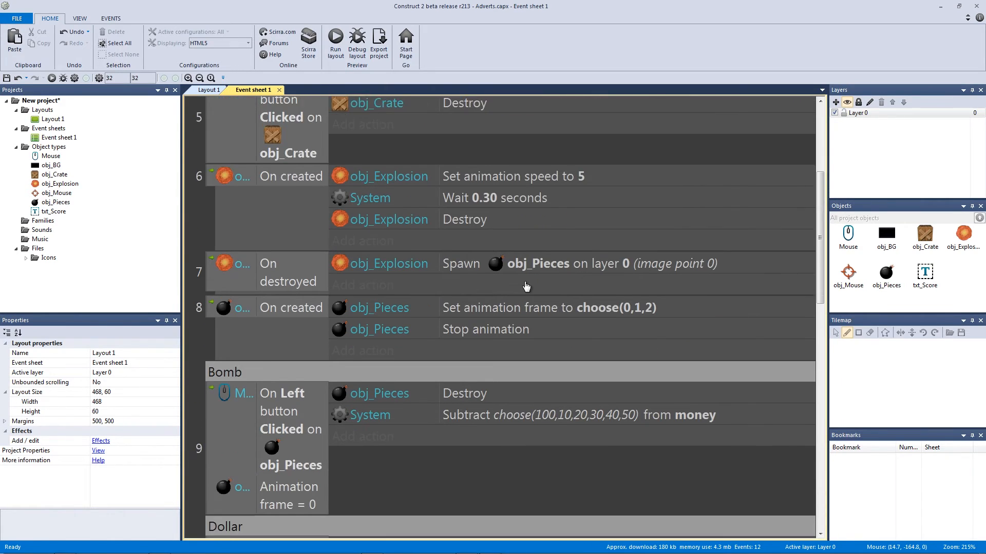
scroll(511, 315, down, 2)
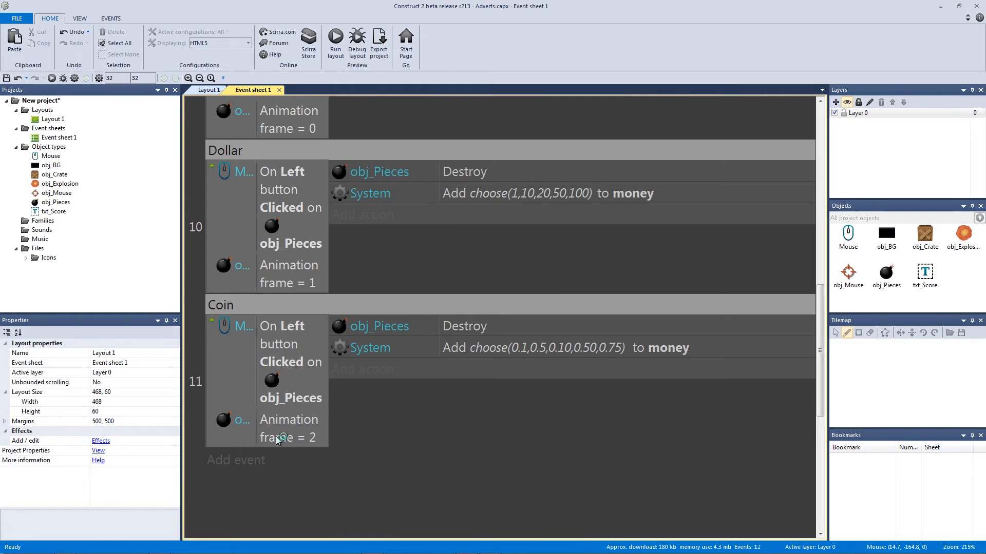
click(241, 460)
double_click(295, 159)
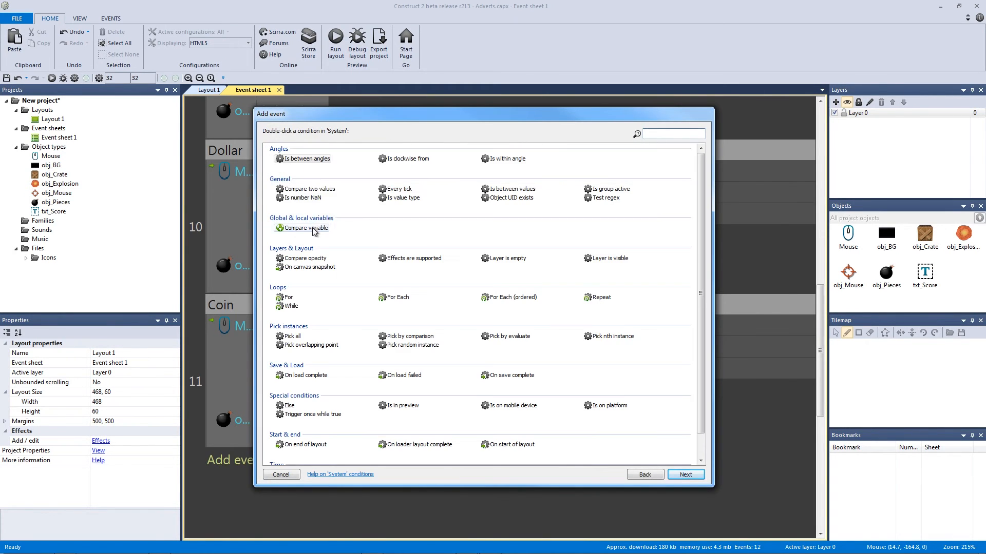
double_click(323, 234)
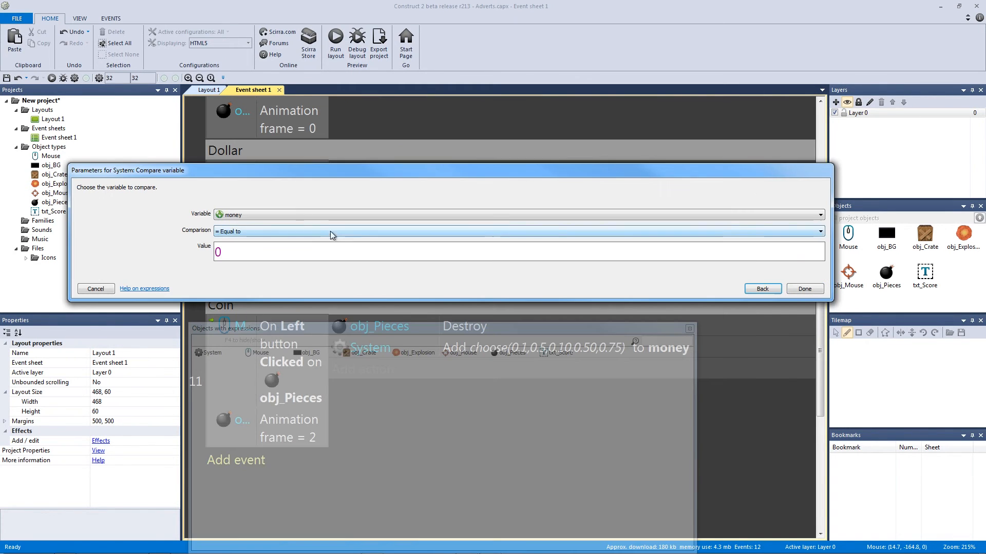
click(254, 235)
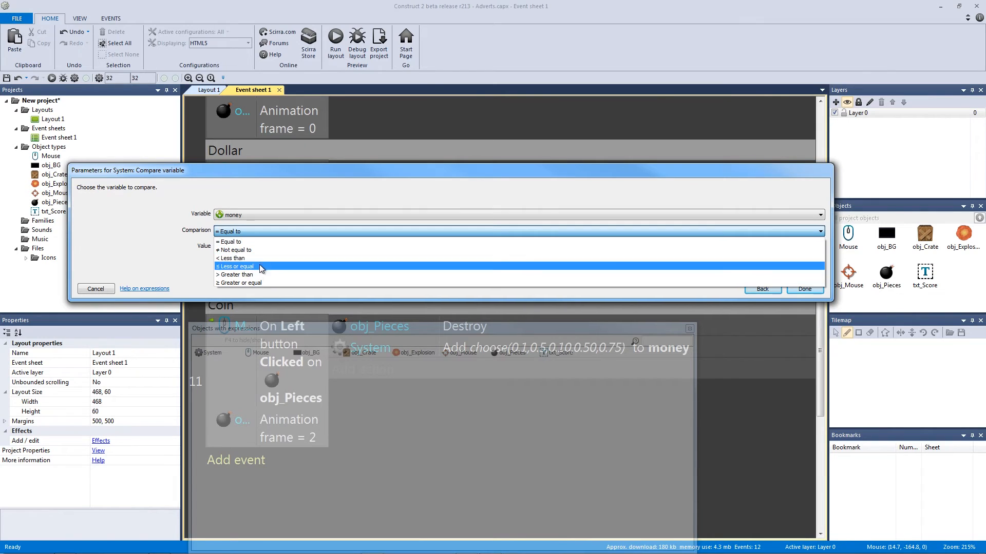
click(242, 267)
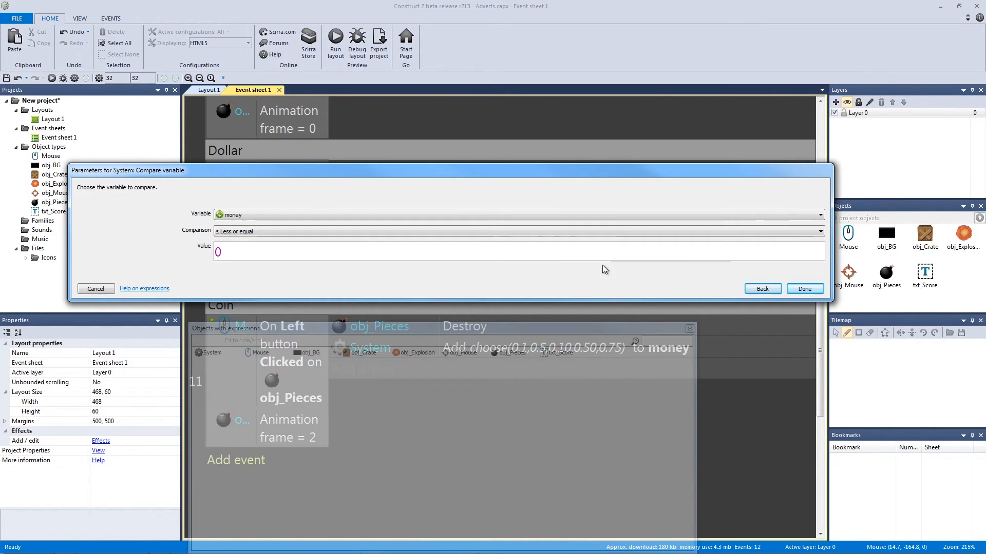
click(805, 289)
Add a System Set value action to the money ≤ 0 event that sets money to 0.
click(390, 460)
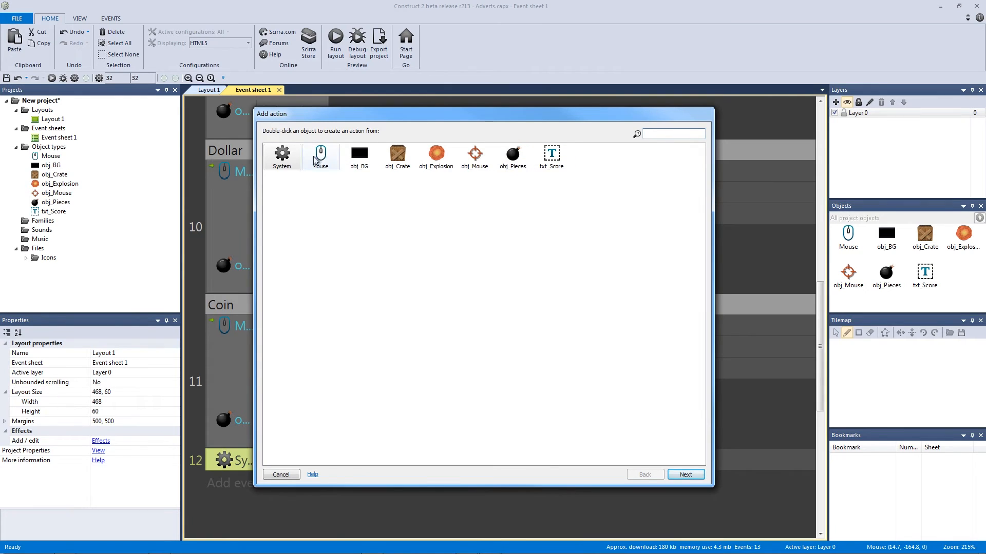
double_click(282, 155)
click(497, 227)
double_click(496, 229)
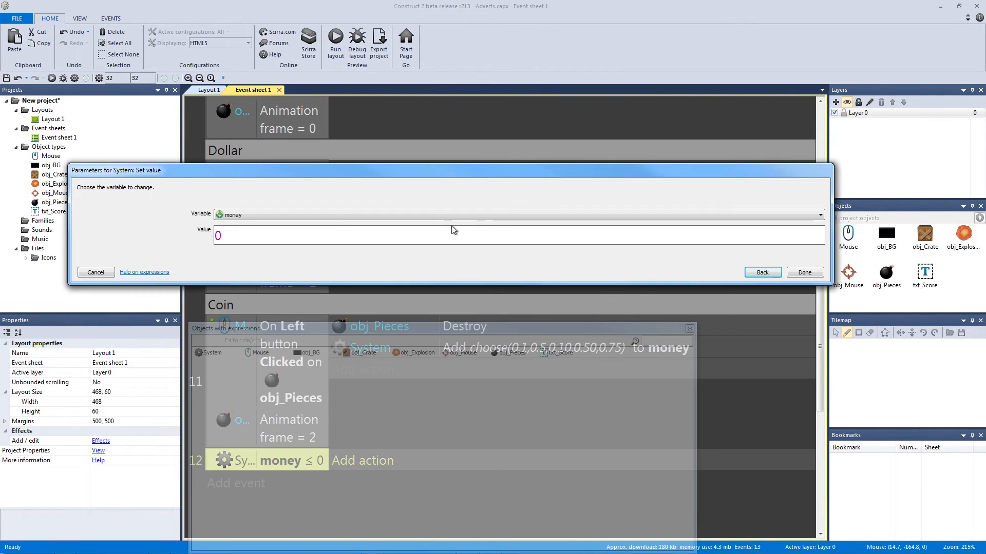
click(805, 272)
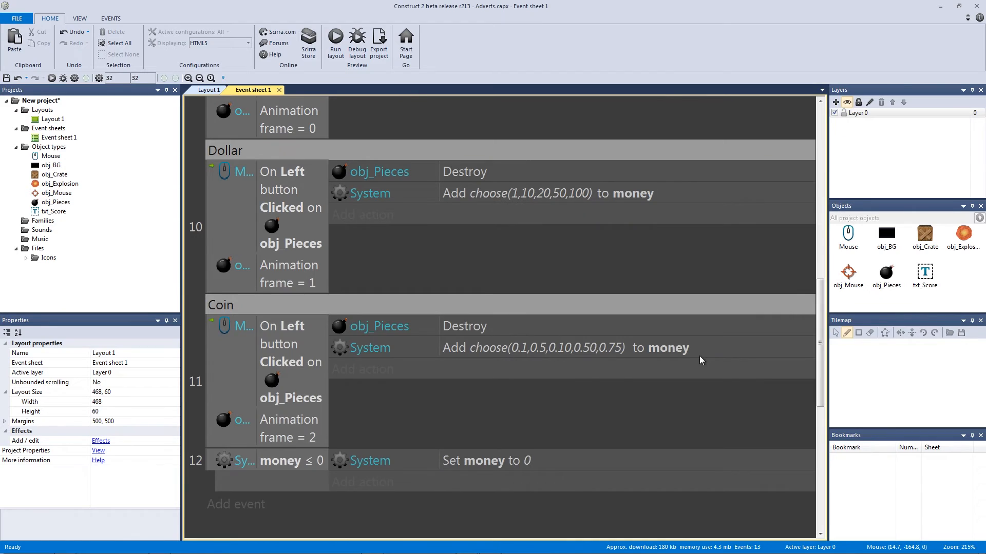
Preview the layout to check bomb subtraction and the zero limit while destroying crates and pieces, and close the preview.
scroll(693, 354, up, 3)
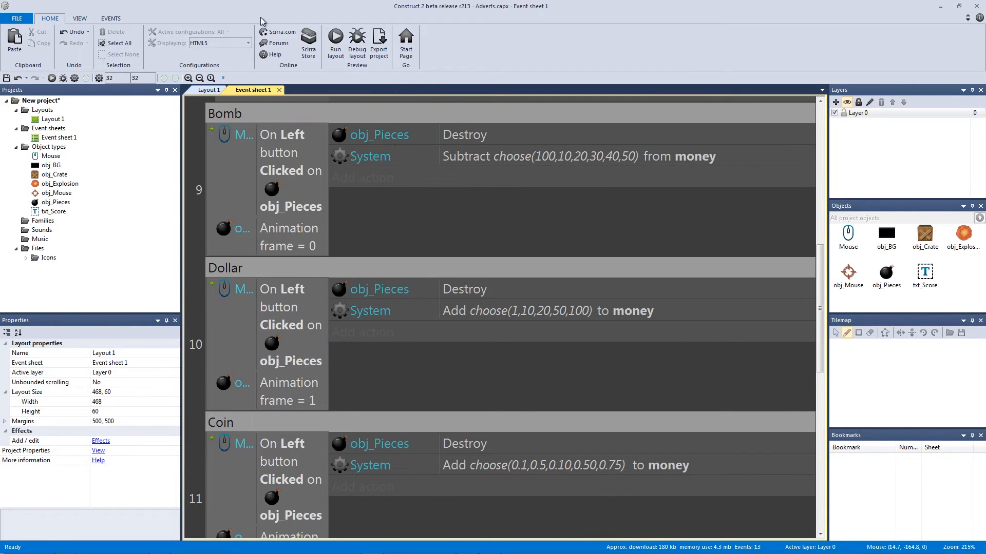
click(335, 40)
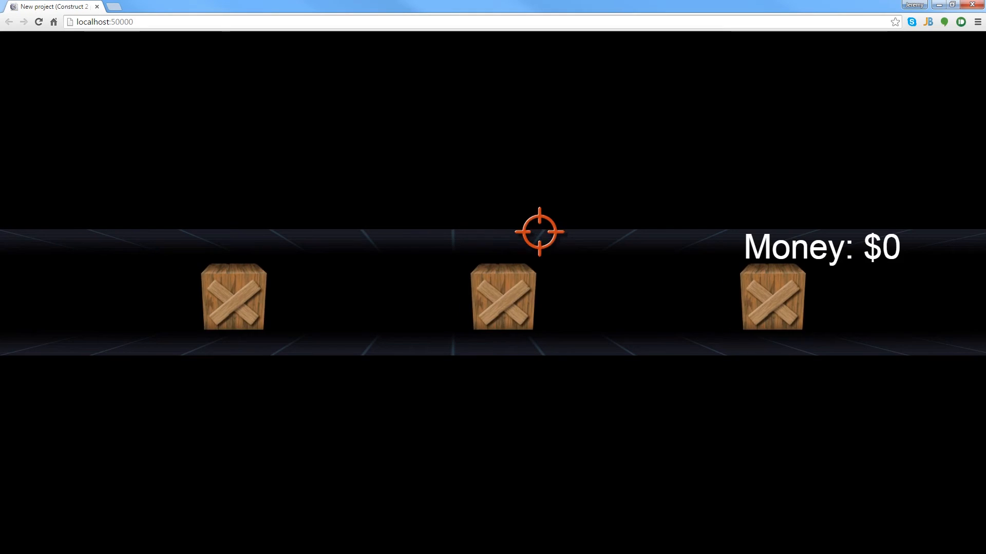
click(529, 300)
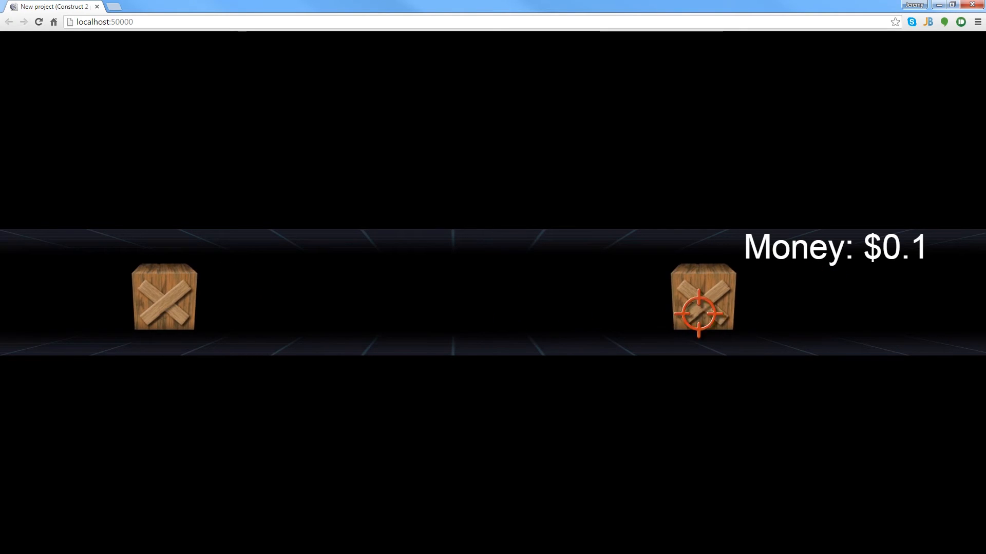
click(675, 321)
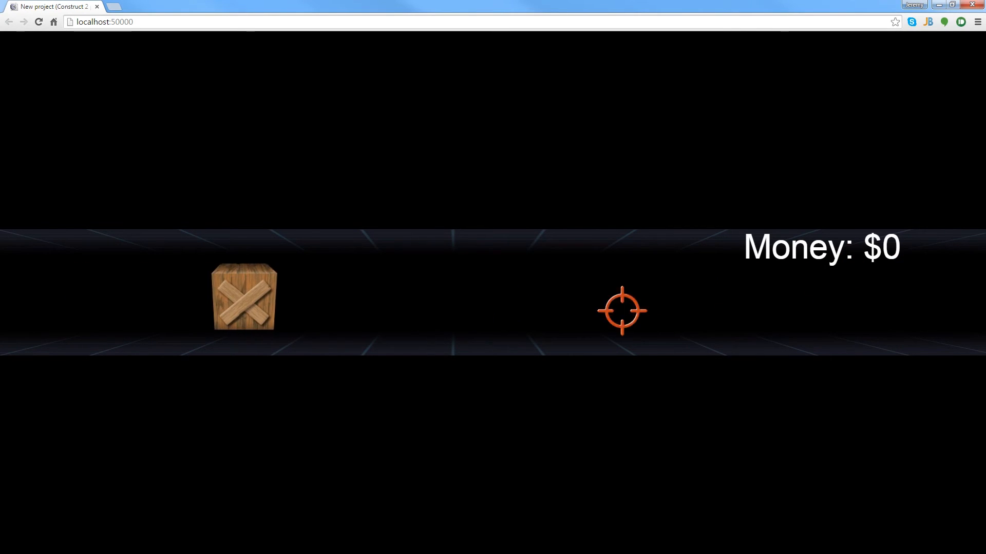
click(313, 294)
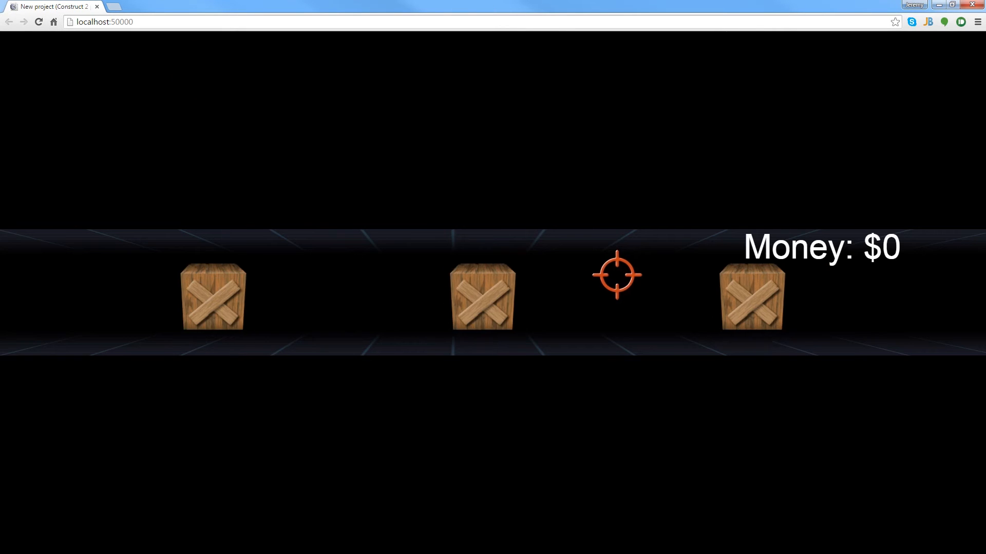
click(540, 296)
click(241, 308)
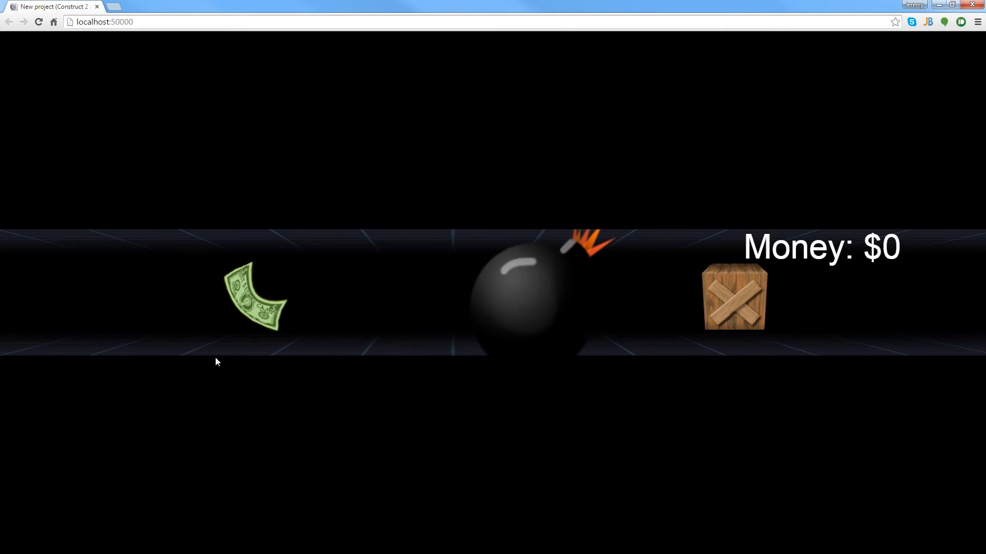
click(641, 303)
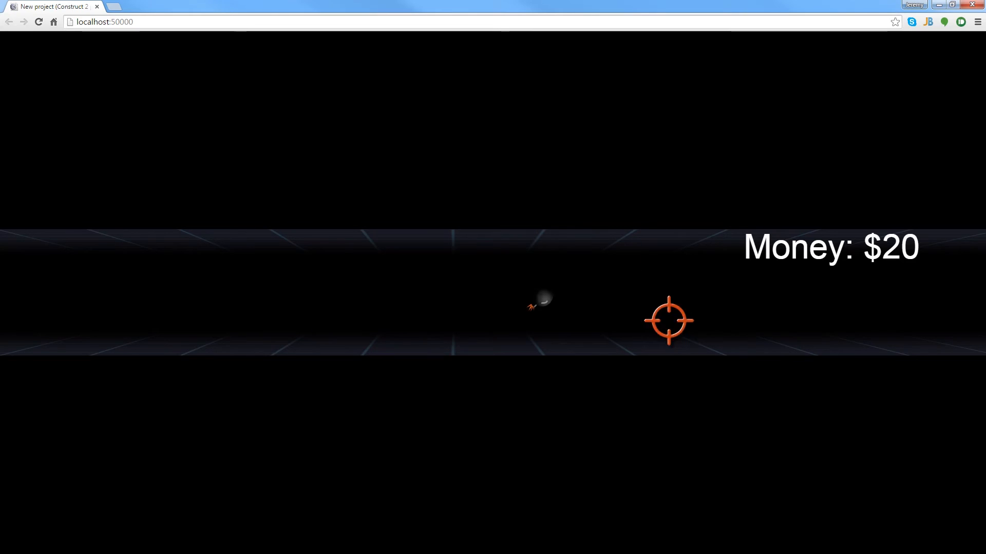
click(531, 292)
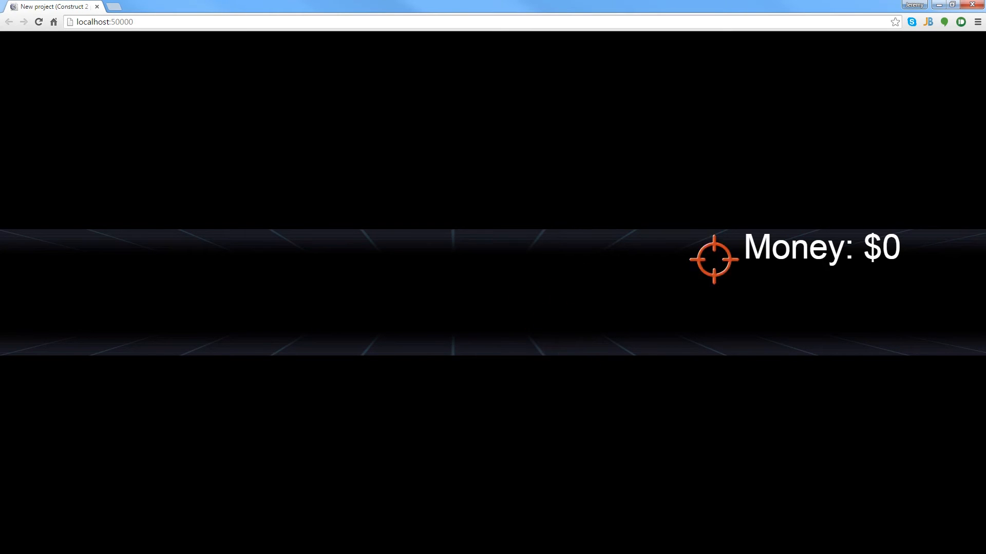
click(972, 5)
Replace the Bomb event's subtracted amounts with a smaller choose list beginning 1,5,10.
scroll(460, 234, up, 1)
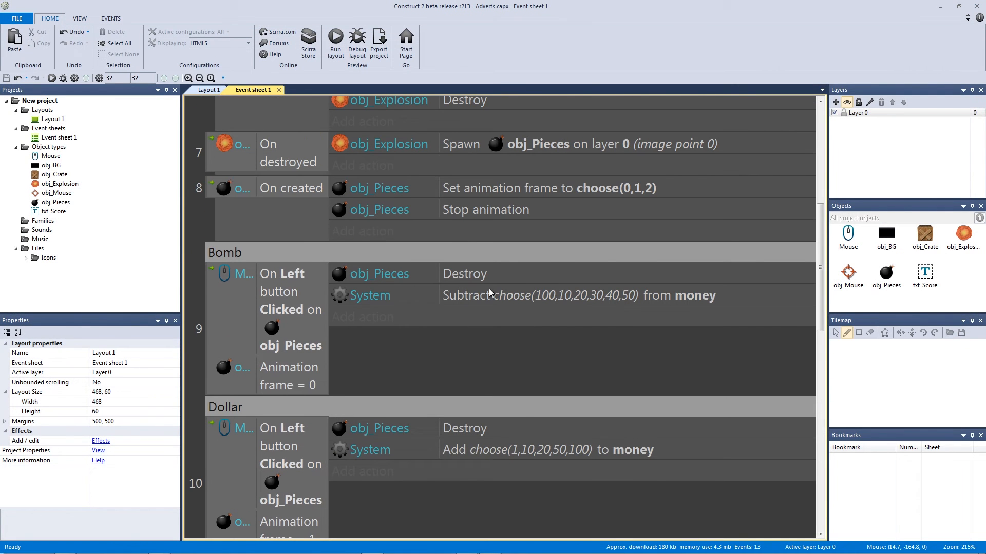
double_click(519, 297)
drag(363, 236, 256, 236)
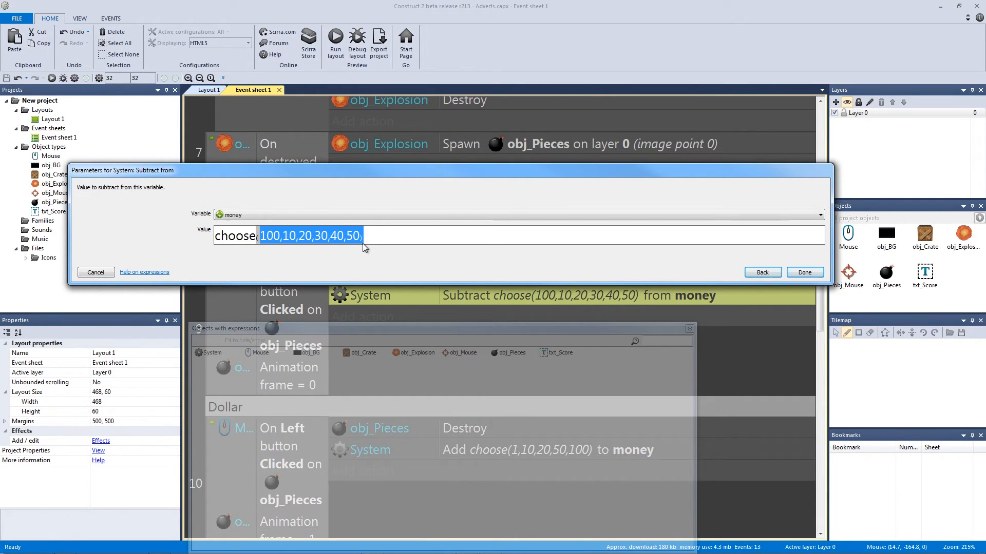
text(1,2,)
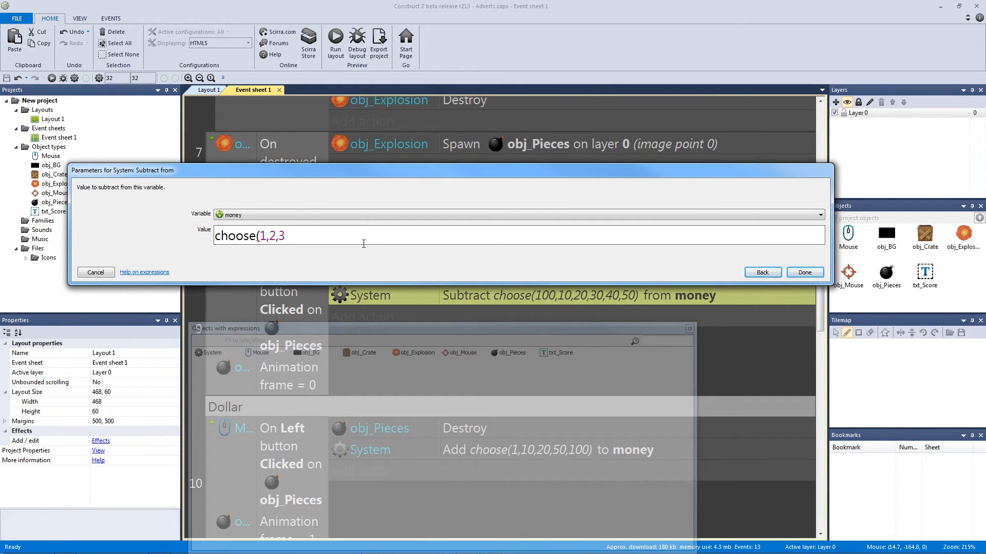
key(BackSpace)
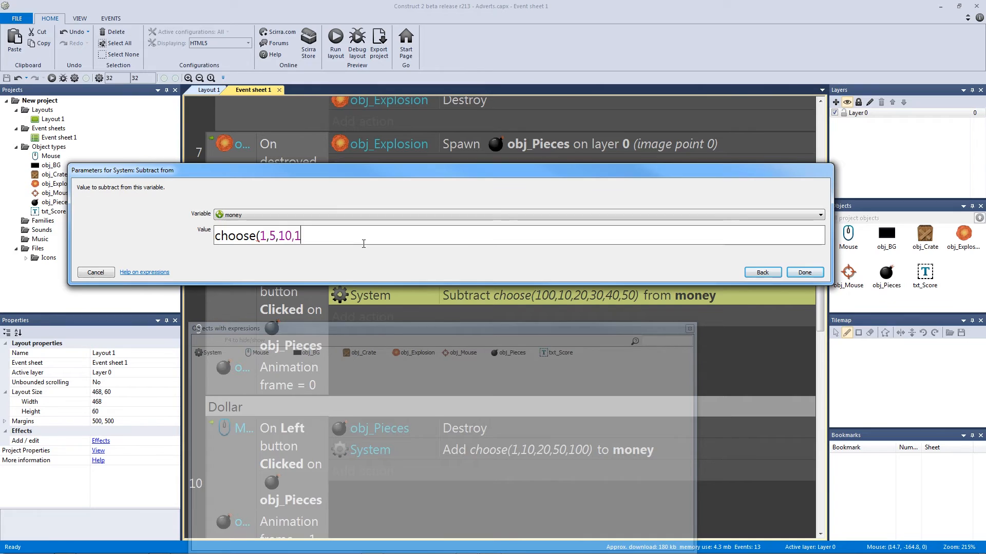
key(Return)
Preview the layout, destroy crates and pieces to check the reduced bomb subtraction, and close the preview.
click(335, 41)
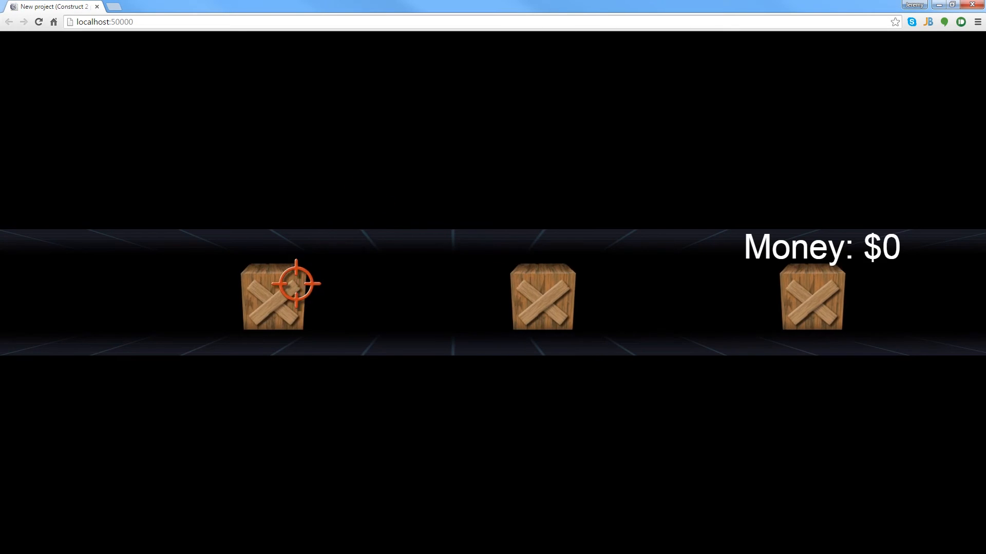
click(295, 283)
click(408, 308)
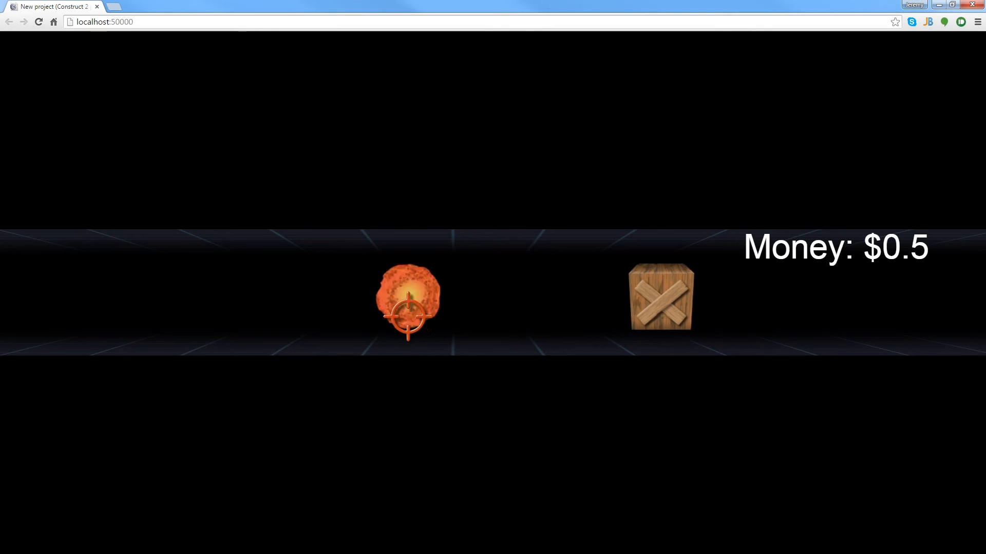
click(662, 308)
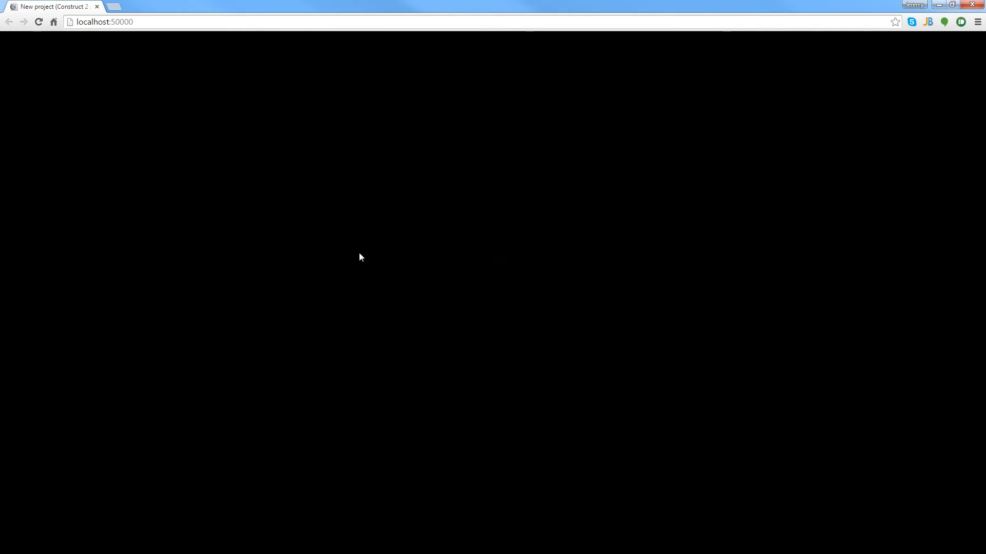
click(268, 297)
click(565, 308)
click(777, 321)
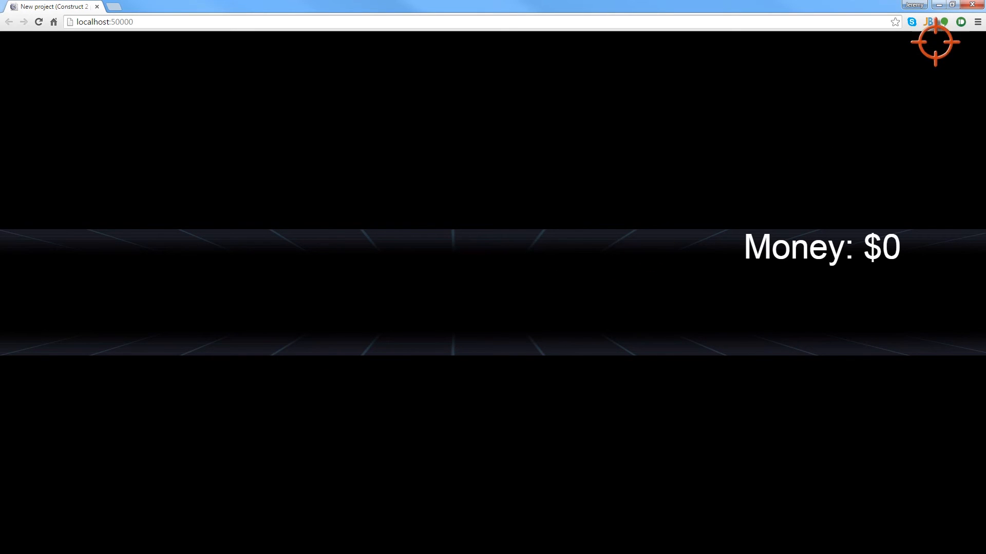
click(978, 4)
Add an obj_Pieces Spawn another object action to the Bomb event that creates obj_Crate on layer 0 at image point 0.
click(204, 237)
scroll(221, 242, down, 6)
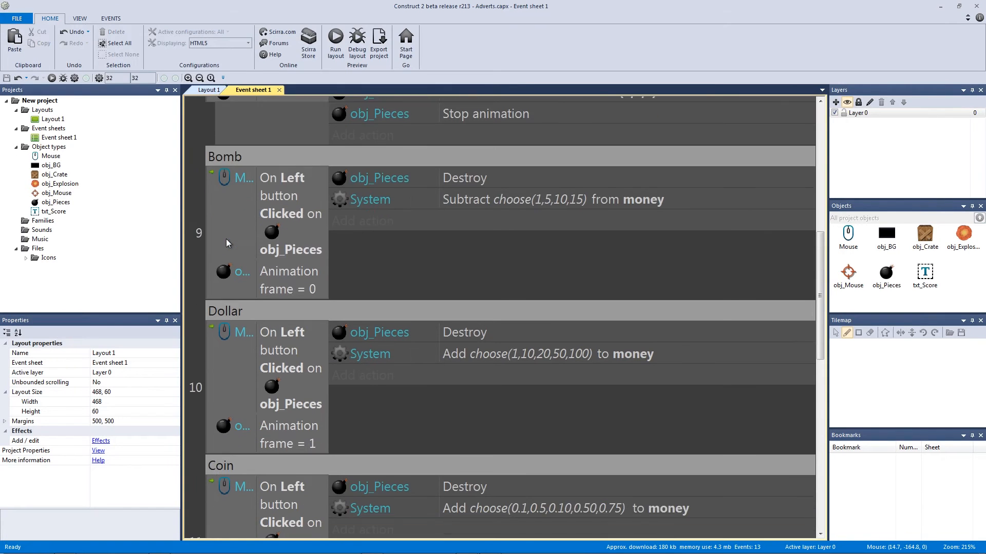
scroll(224, 255, up, 9)
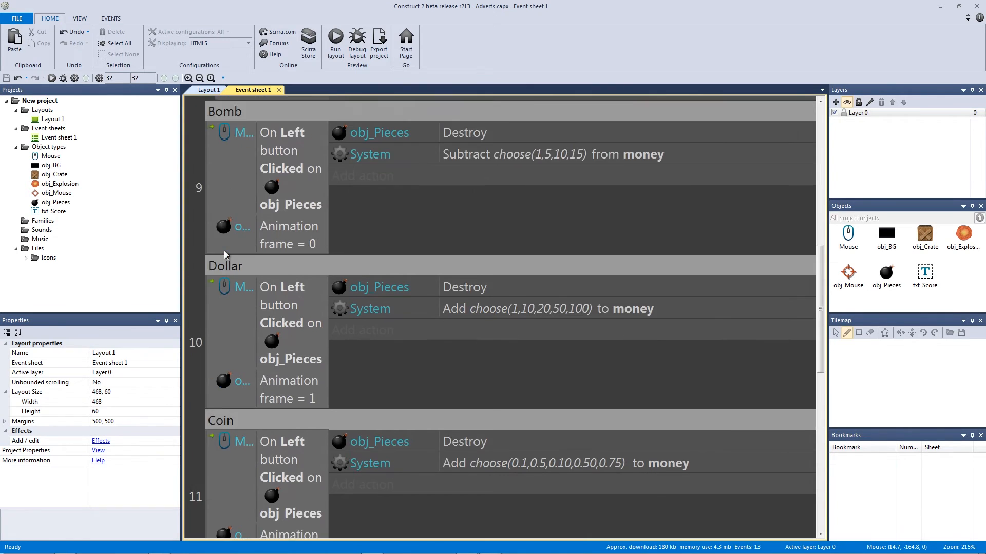
scroll(225, 252, up, 3)
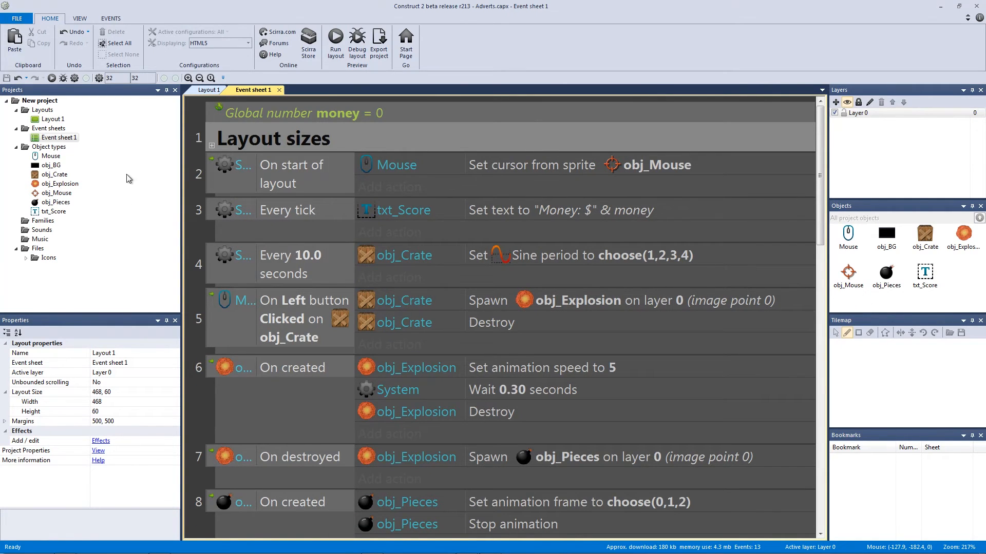
scroll(198, 181, down, 5)
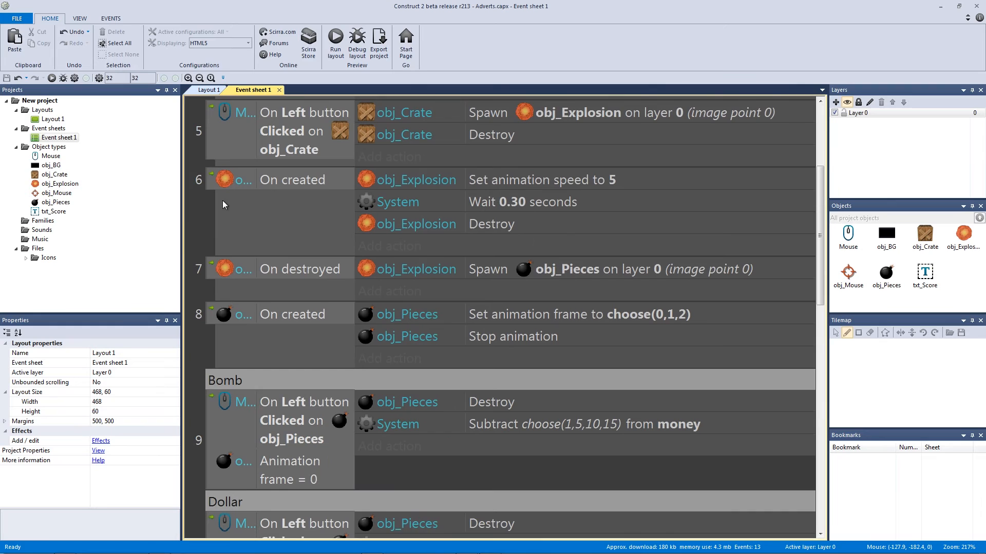
scroll(398, 385, down, 3)
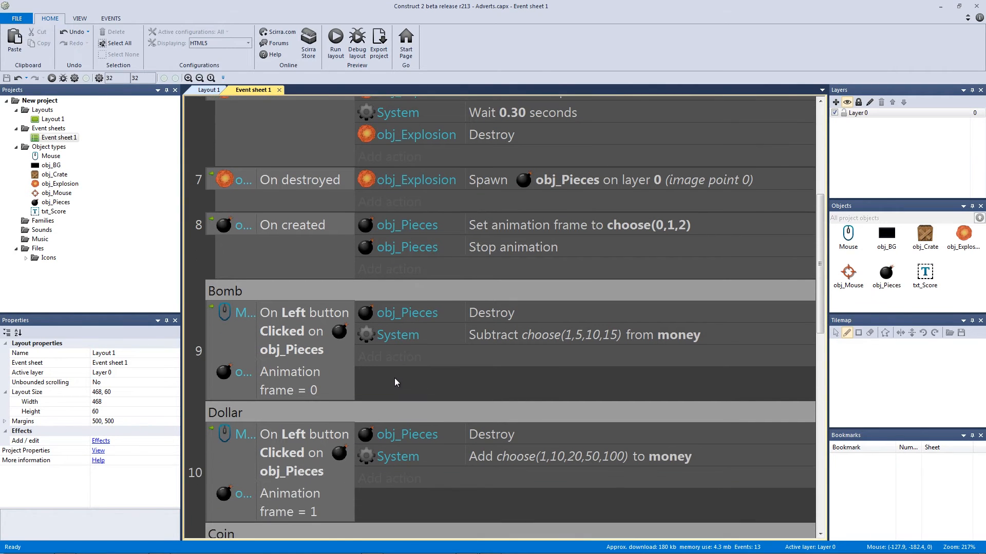
scroll(341, 385, down, 1)
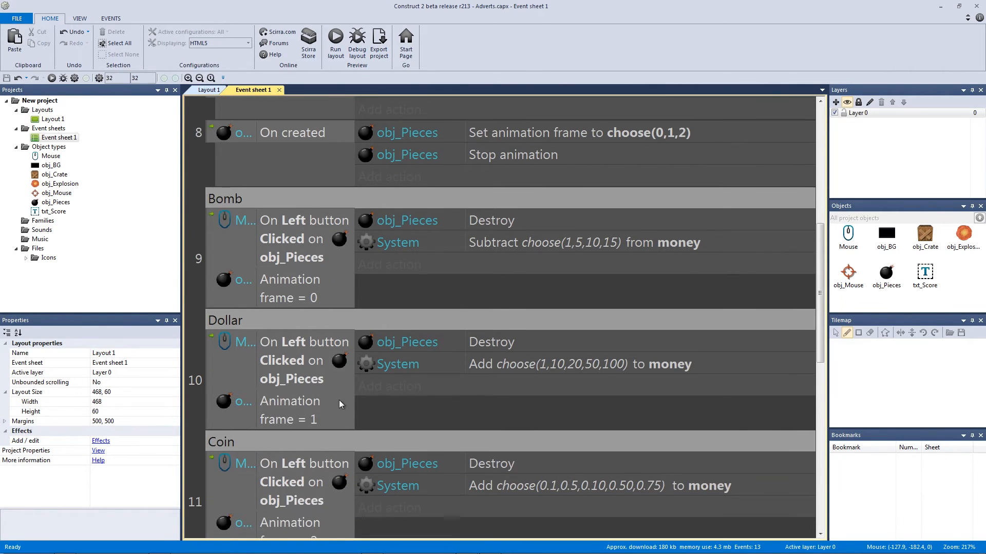
click(404, 263)
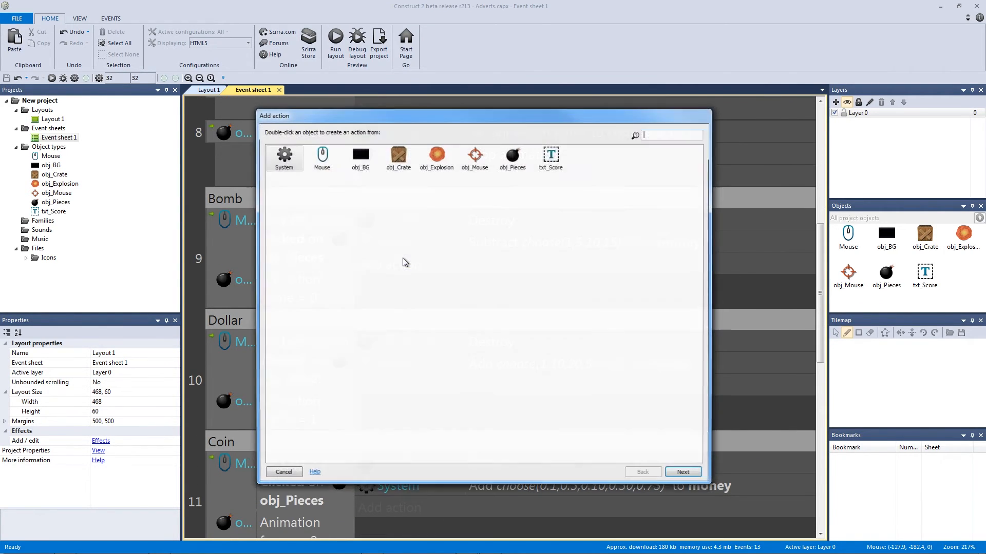
double_click(511, 160)
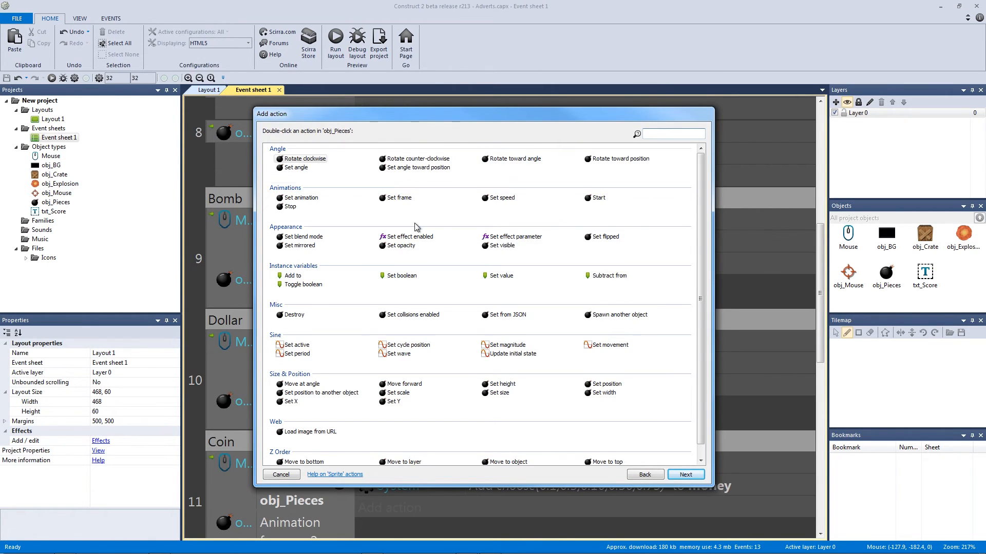
text(spawn)
key(Return)
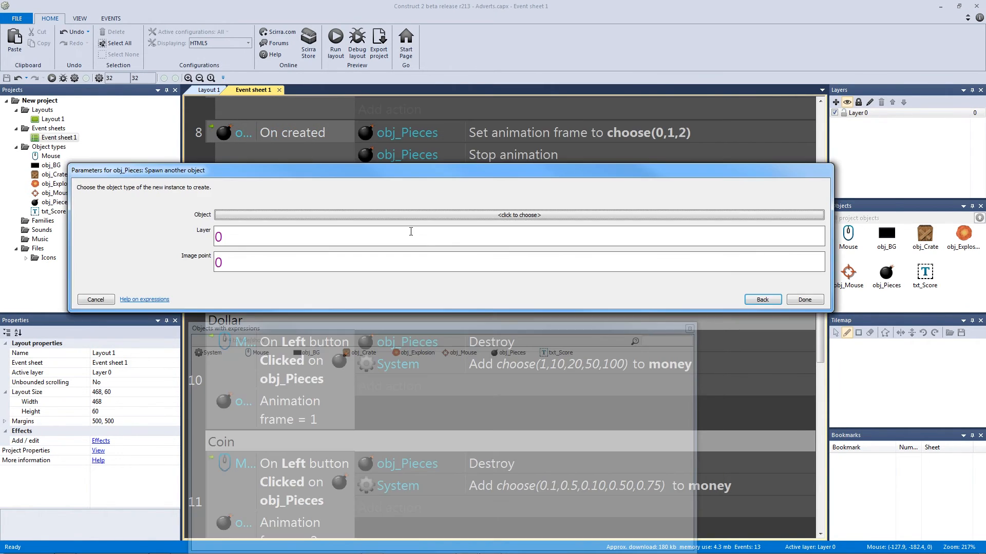
click(408, 215)
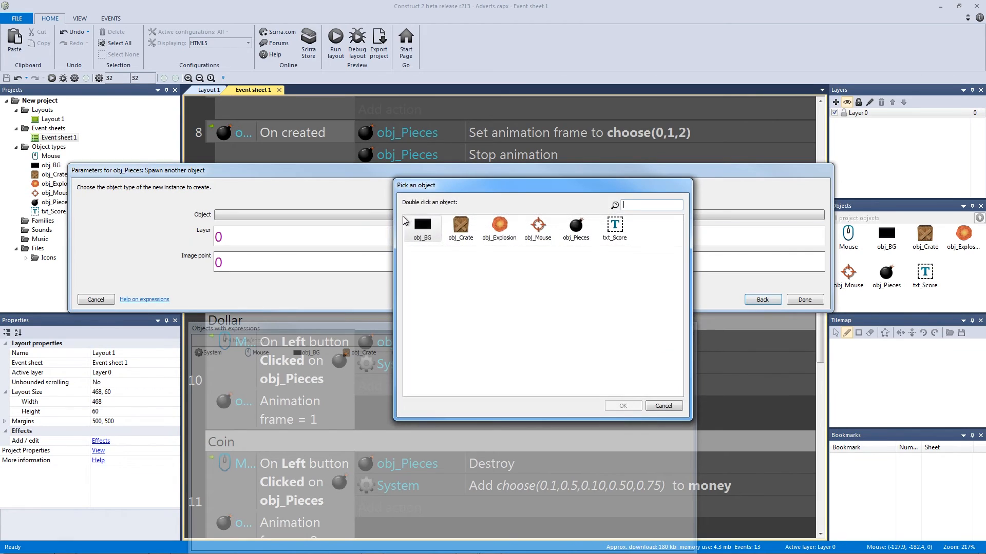
double_click(461, 227)
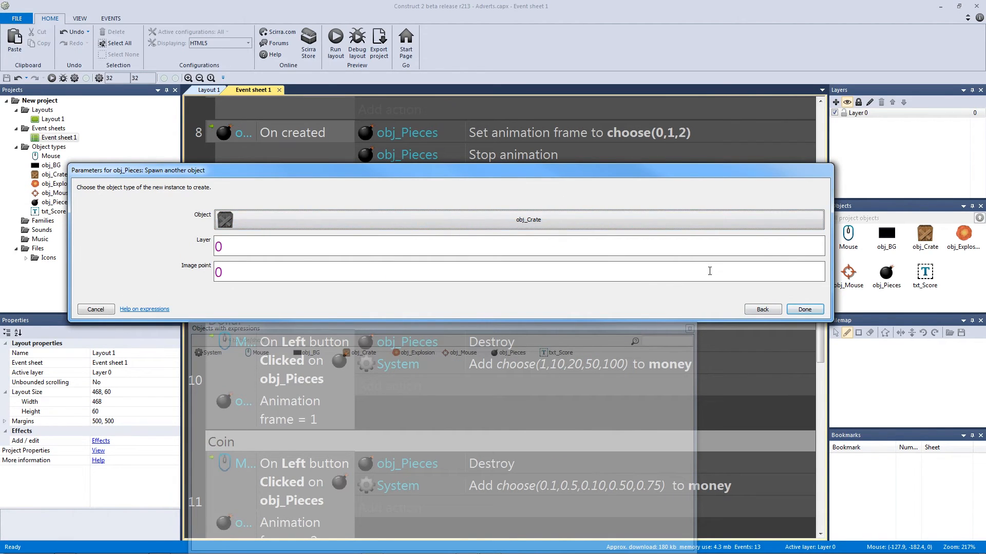
click(804, 310)
Move the Bomb event's crate spawn action above Destroy and copy it above Destroy in the Dollar and Coin events.
drag(470, 265, 458, 217)
click(441, 243)
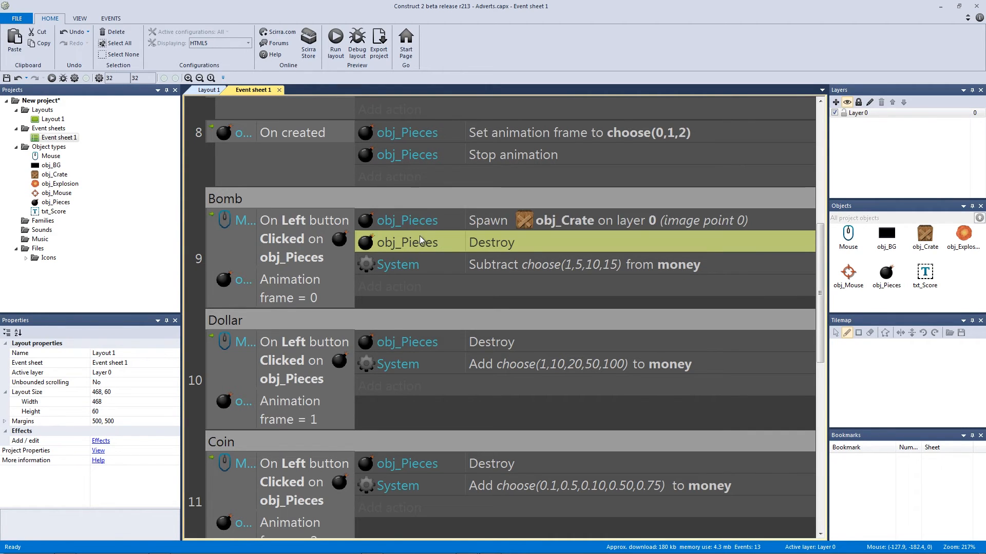
click(435, 226)
ctrl+drag(438, 221, 432, 334)
ctrl+drag(439, 378, 442, 460)
click(196, 286)
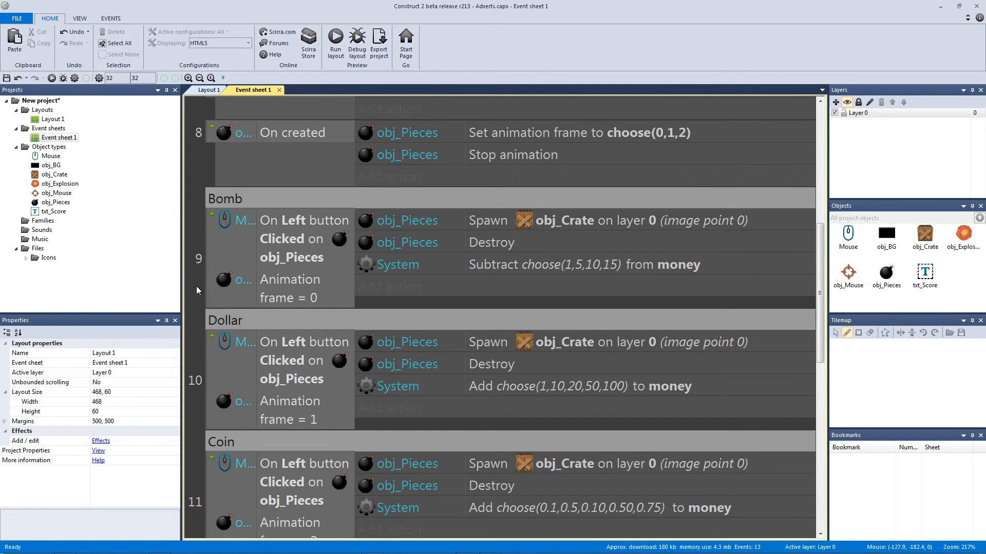
Preview the layout, destroying crates and pieces repeatedly to check crate respawning and money changes, and close the preview.
scroll(212, 272, up, 3)
scroll(214, 272, down, 2)
scroll(229, 272, down, 1)
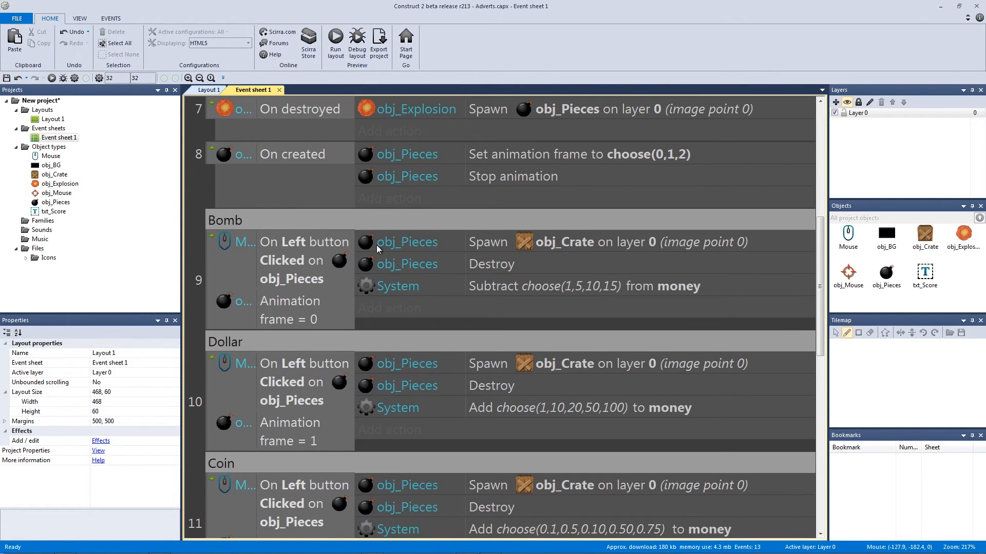
click(430, 241)
scroll(438, 284, down, 1)
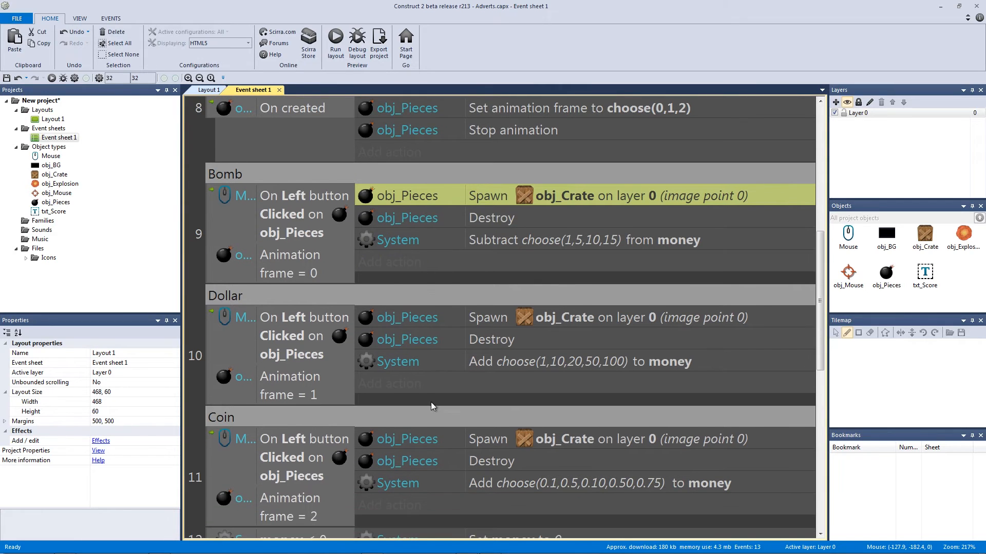
scroll(403, 423, down, 2)
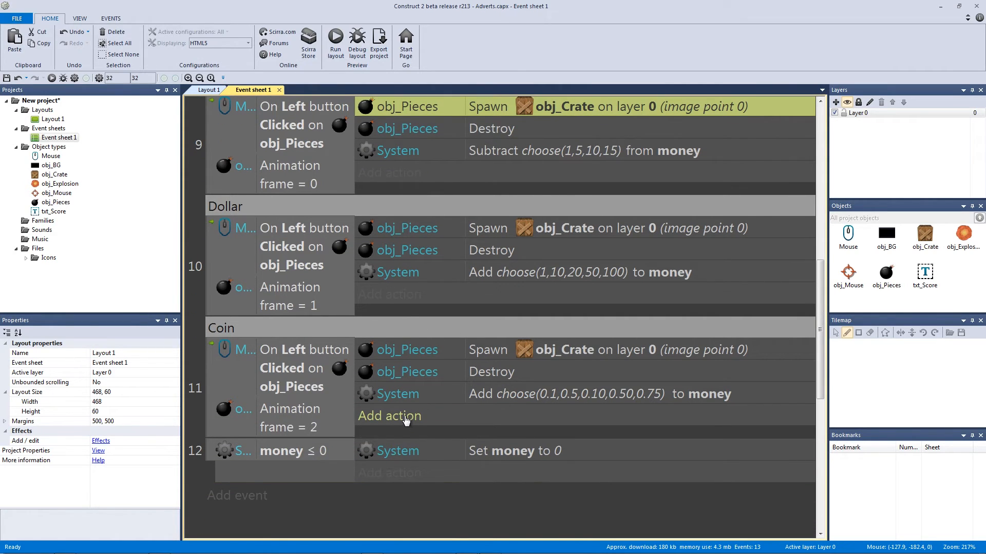
click(335, 40)
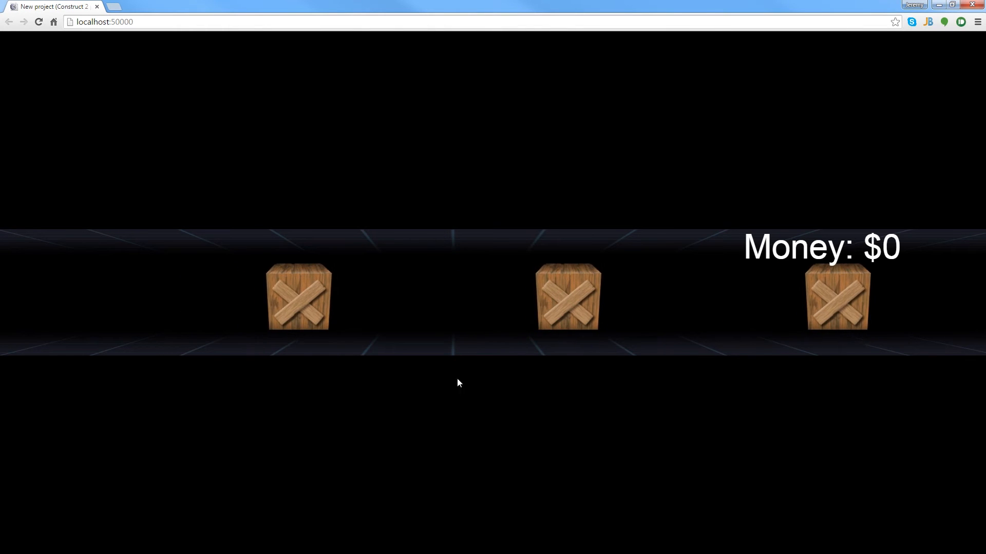
click(289, 317)
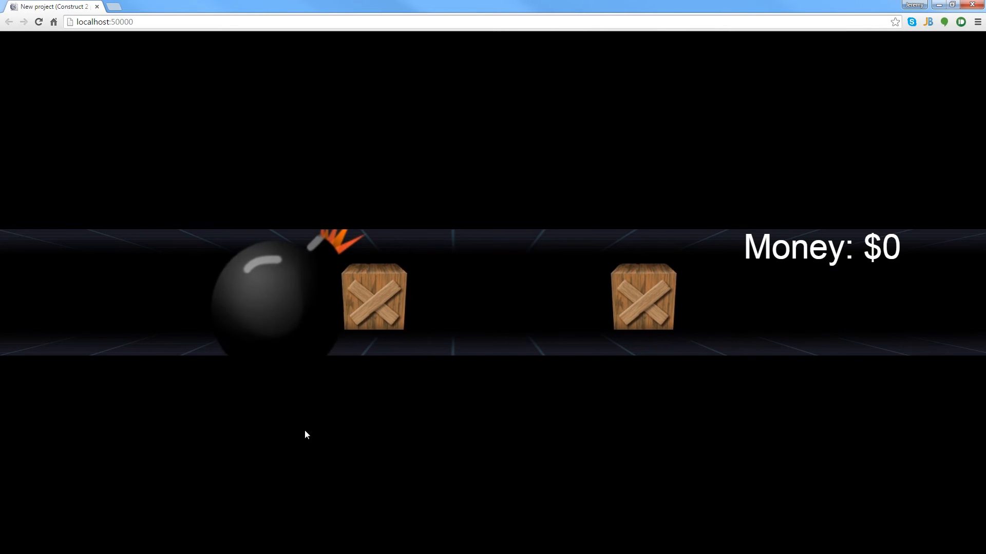
click(480, 299)
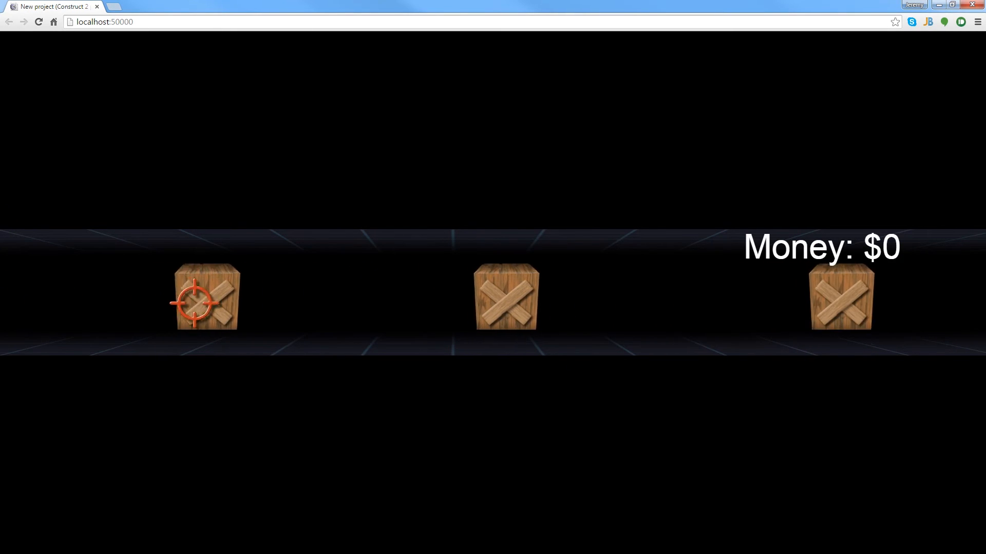
click(201, 297)
click(539, 319)
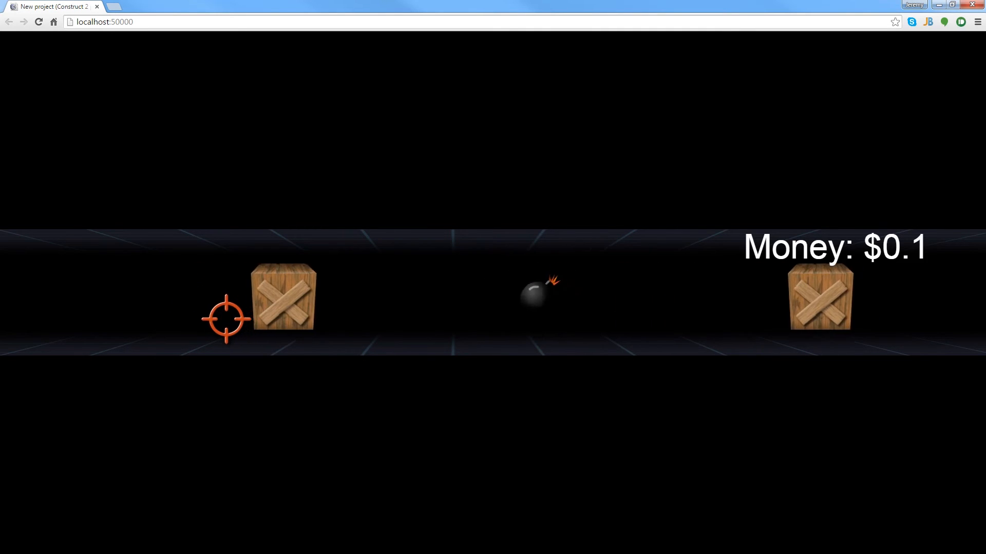
click(287, 316)
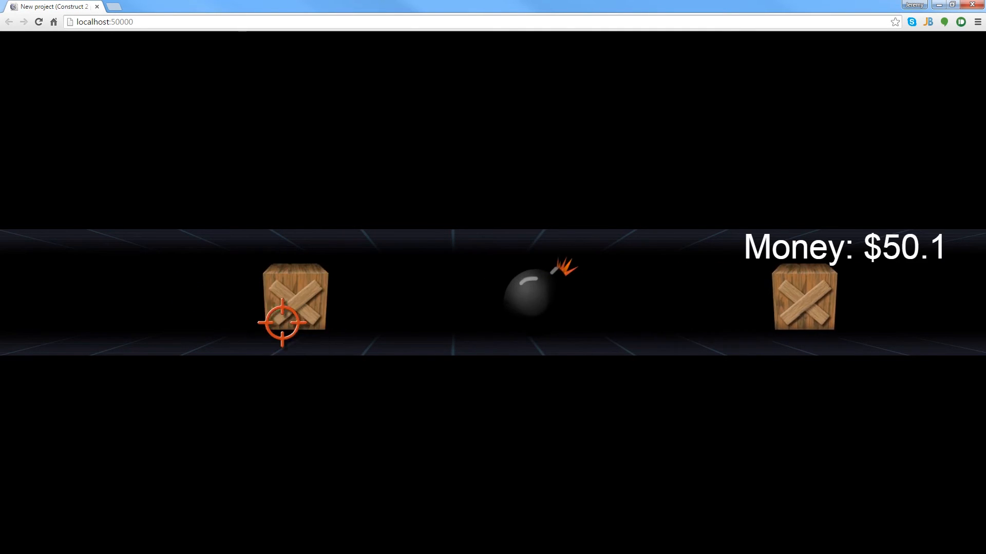
click(342, 316)
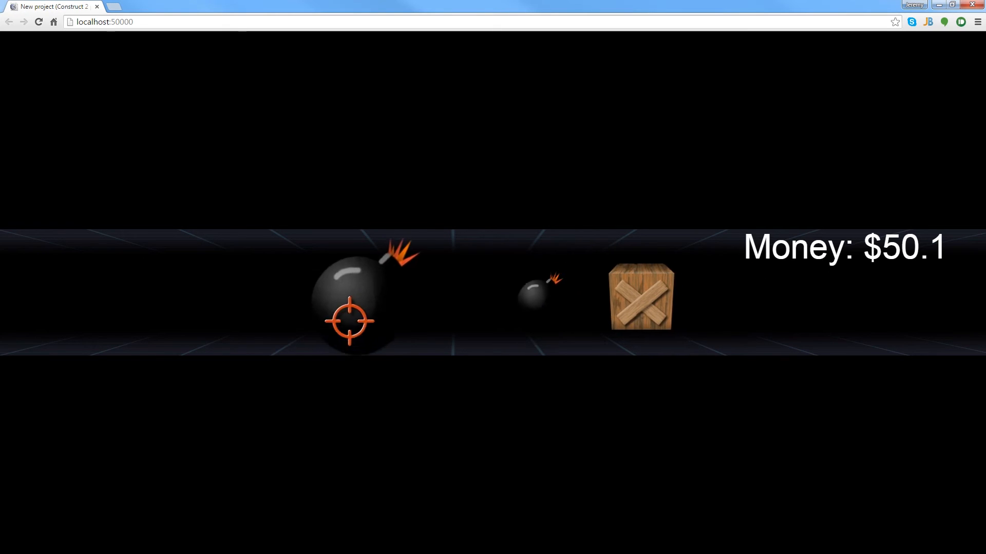
click(348, 324)
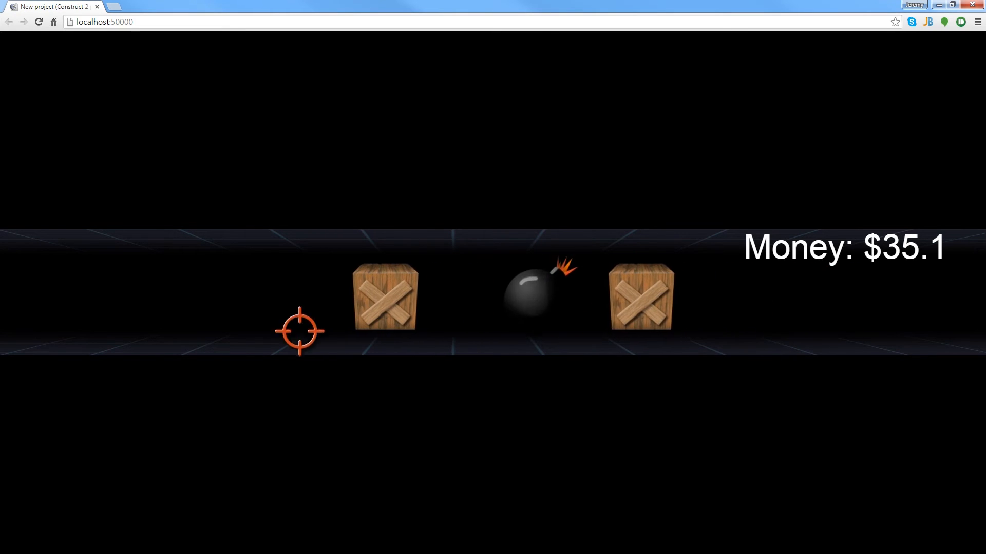
click(498, 331)
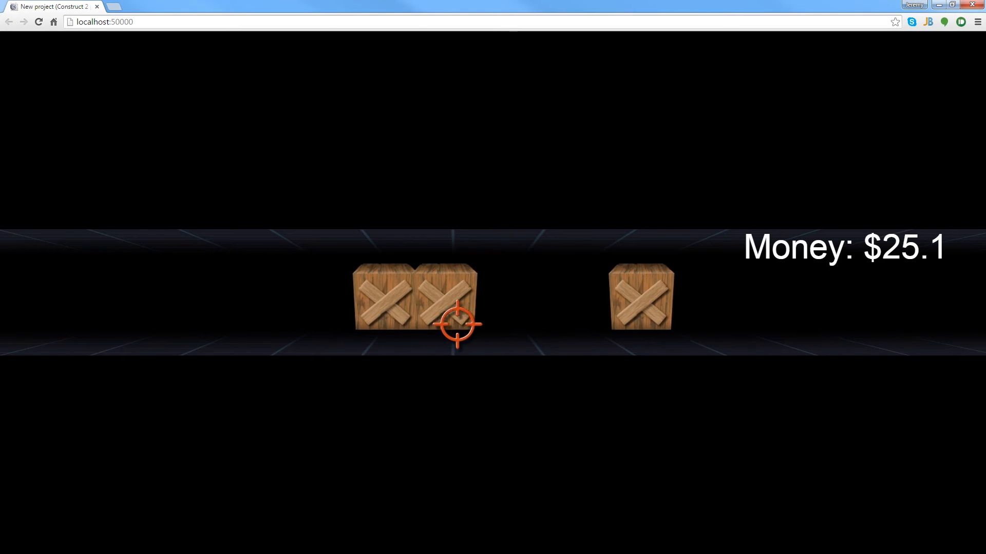
click(250, 310)
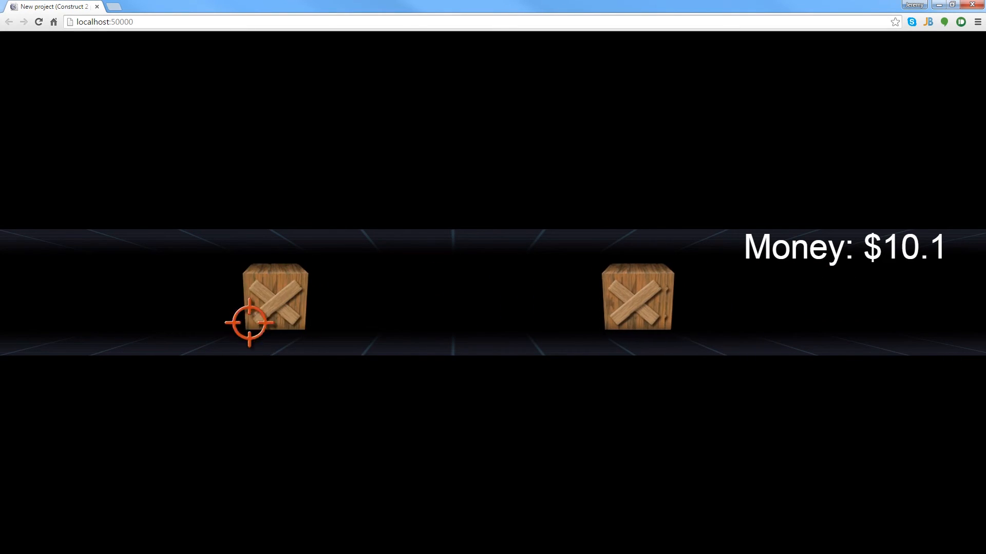
click(454, 308)
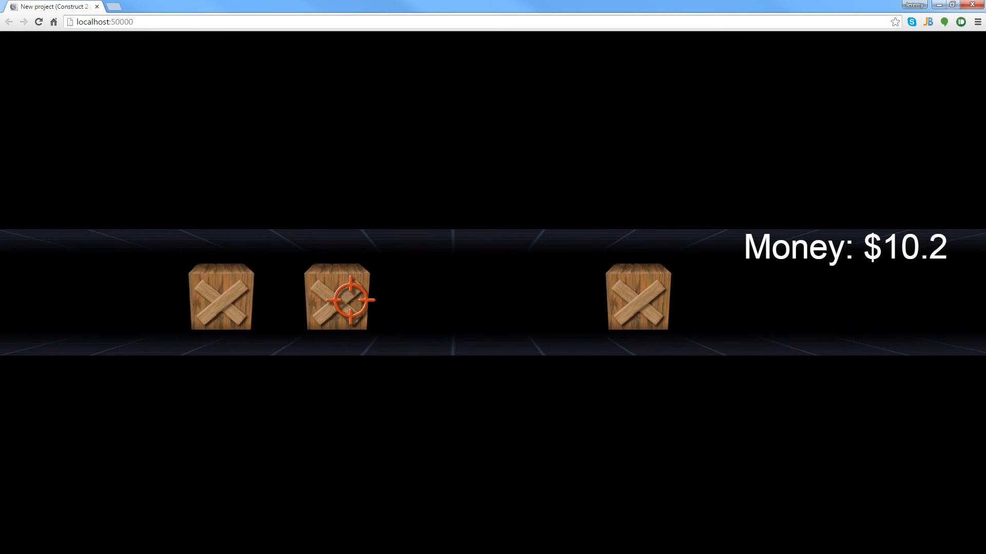
click(576, 305)
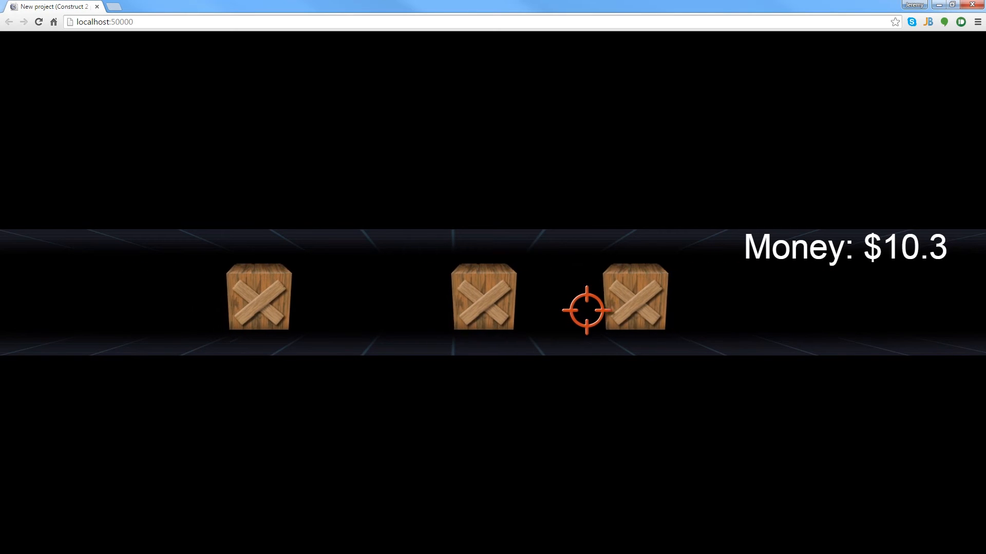
click(619, 310)
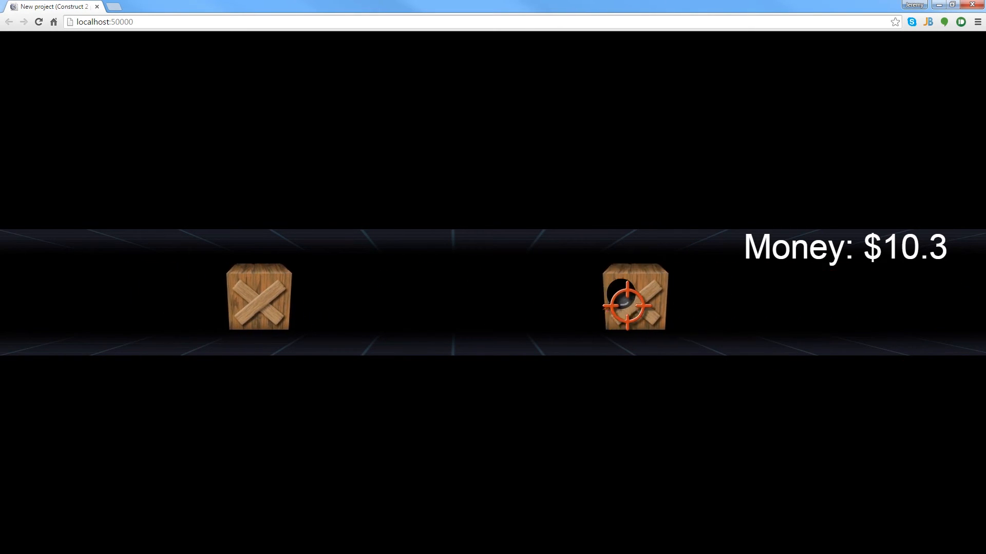
click(627, 303)
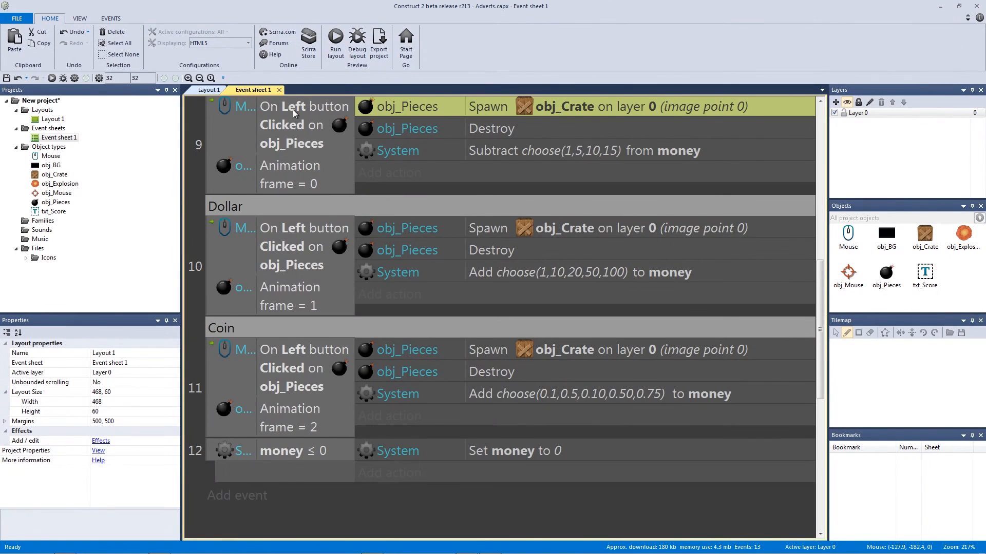
Open Layout 1 and set the Sine behavior's magnitude to 15 for the leftmost crate.
click(211, 90)
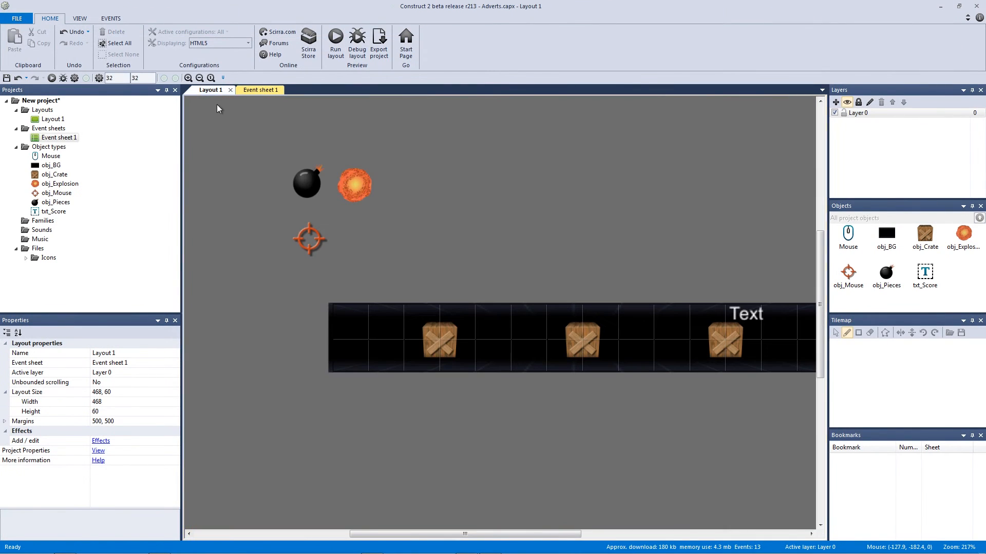
click(419, 331)
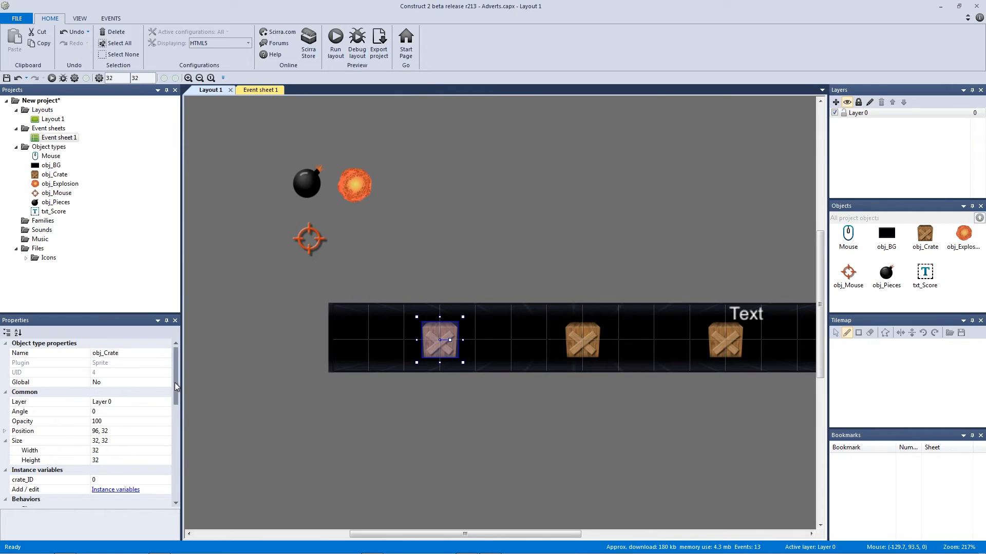
scroll(174, 383, down, 5)
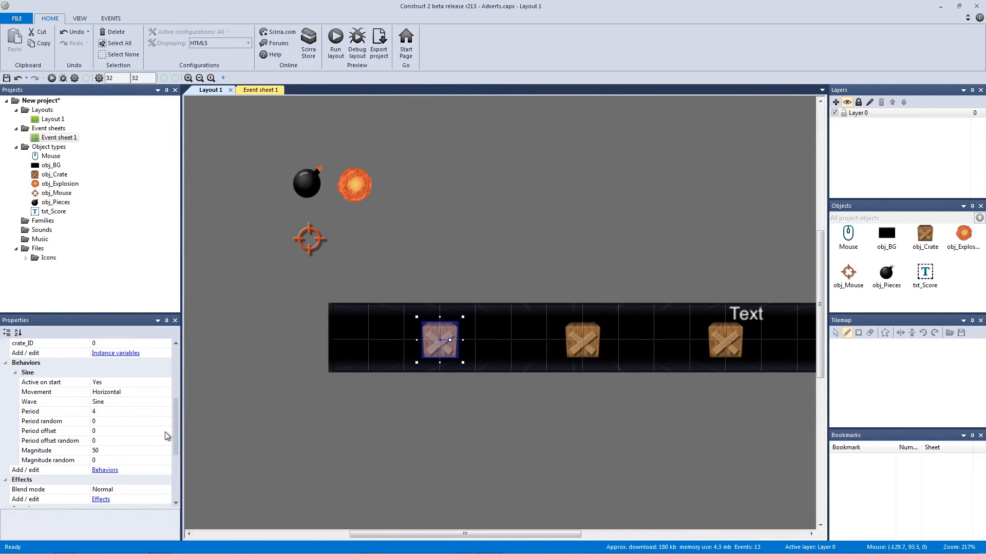
click(291, 406)
ctrl+scroll(480, 412, down, 2)
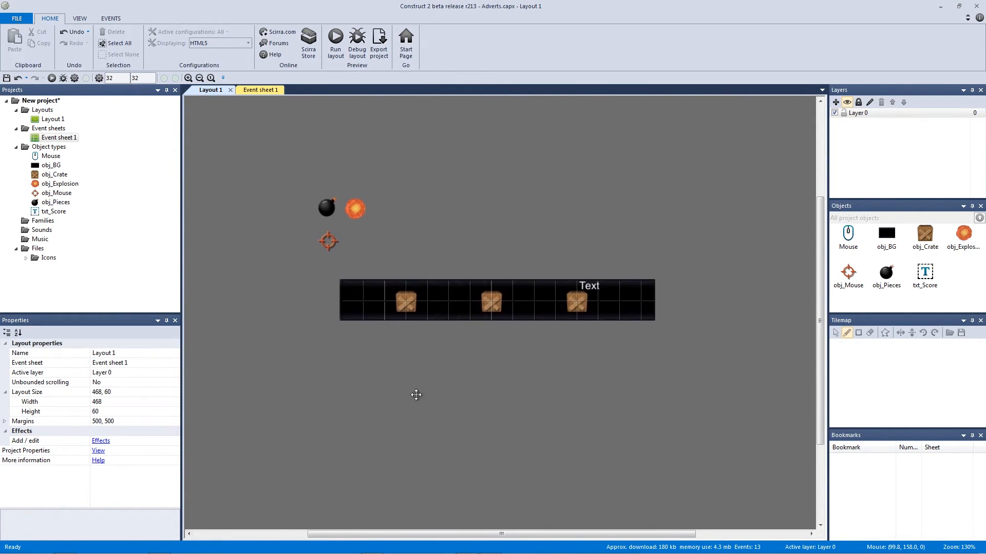
ctrl+scroll(421, 406, up, 2)
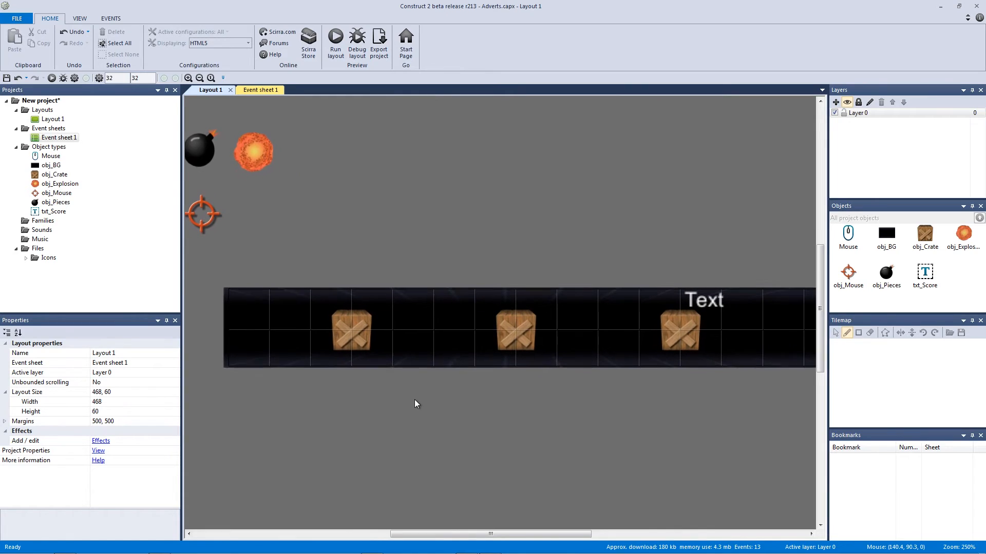
click(335, 333)
drag(174, 387, 171, 436)
click(72, 452)
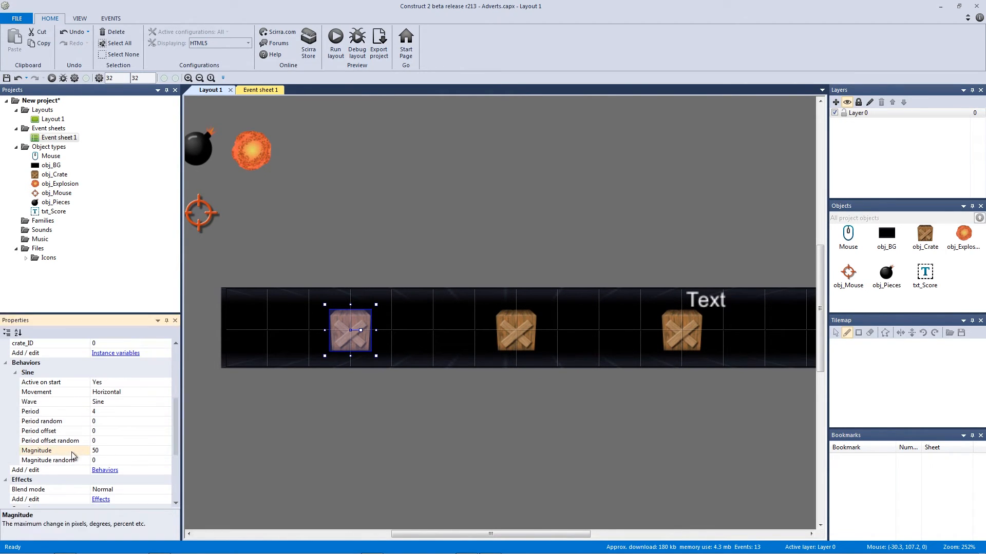
click(519, 325)
click(356, 341)
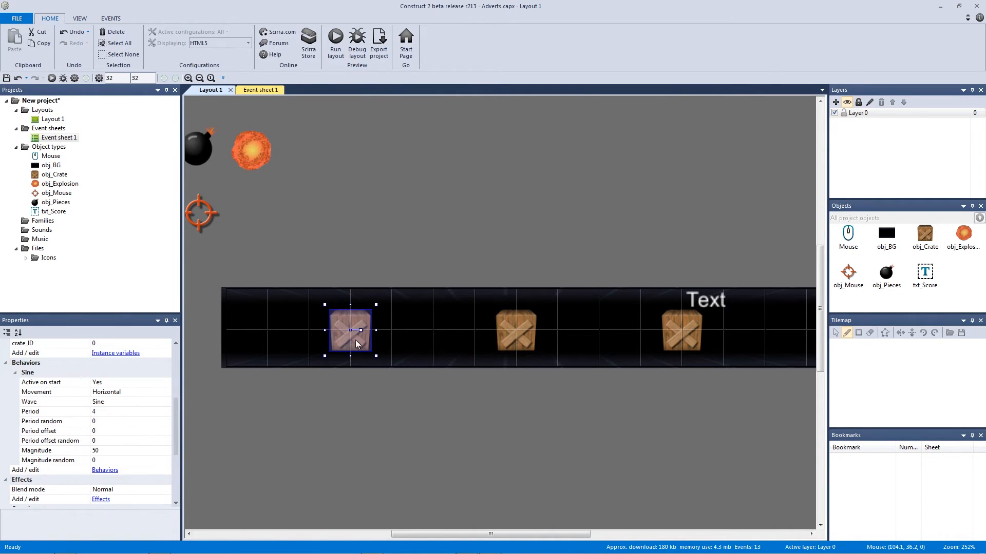
click(112, 450)
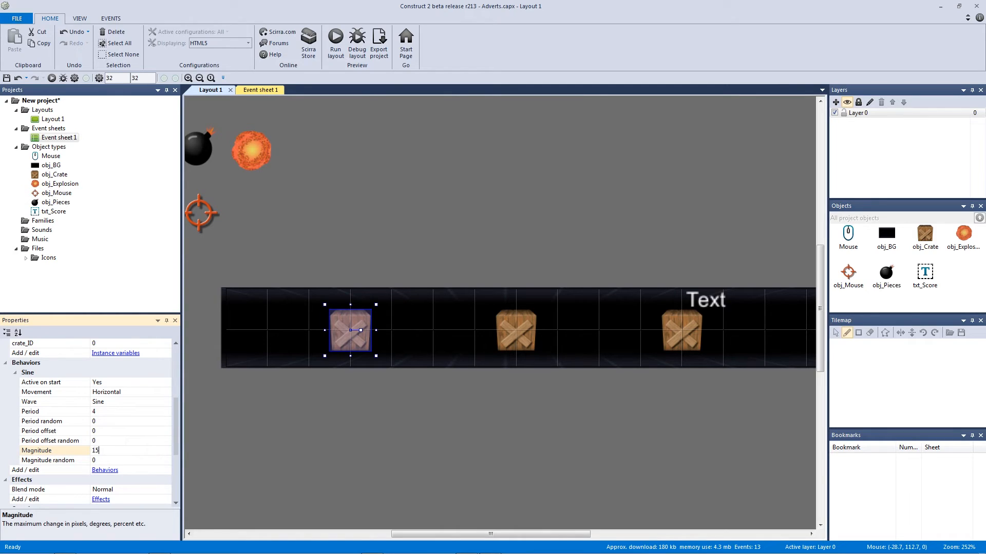
Set the Sine magnitude to 15 for the middle crate and the rightmost crate as well.
click(522, 330)
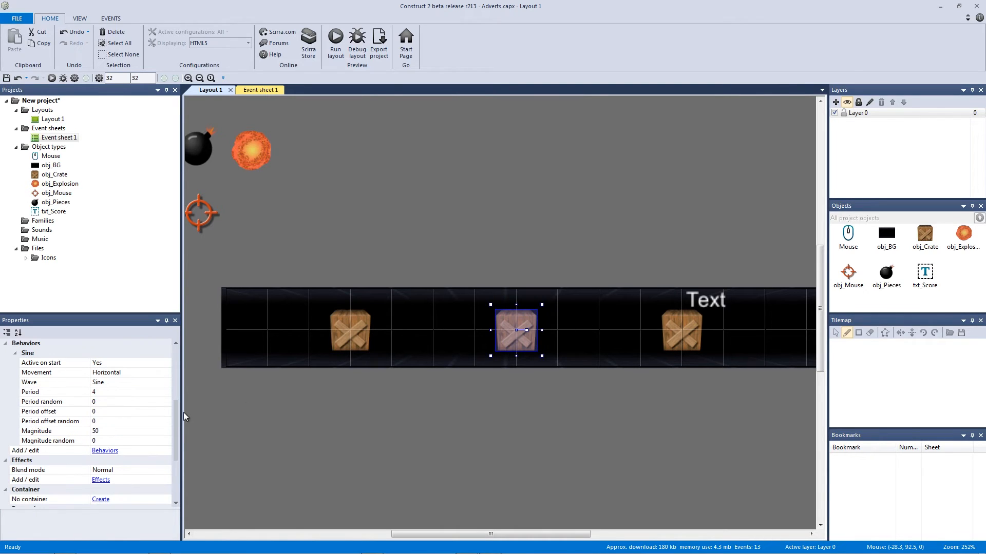
click(131, 431)
text(15)
key(Return)
click(675, 330)
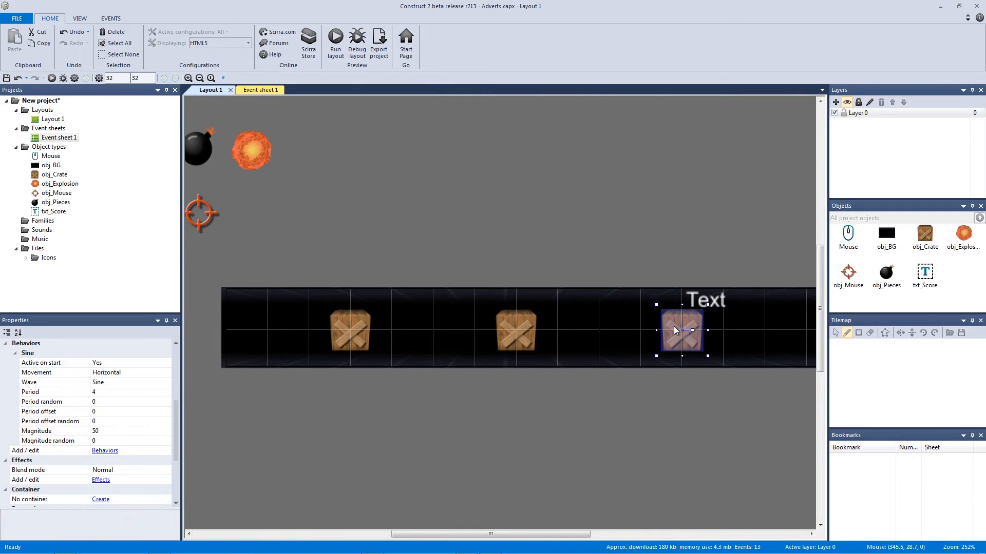
click(111, 432)
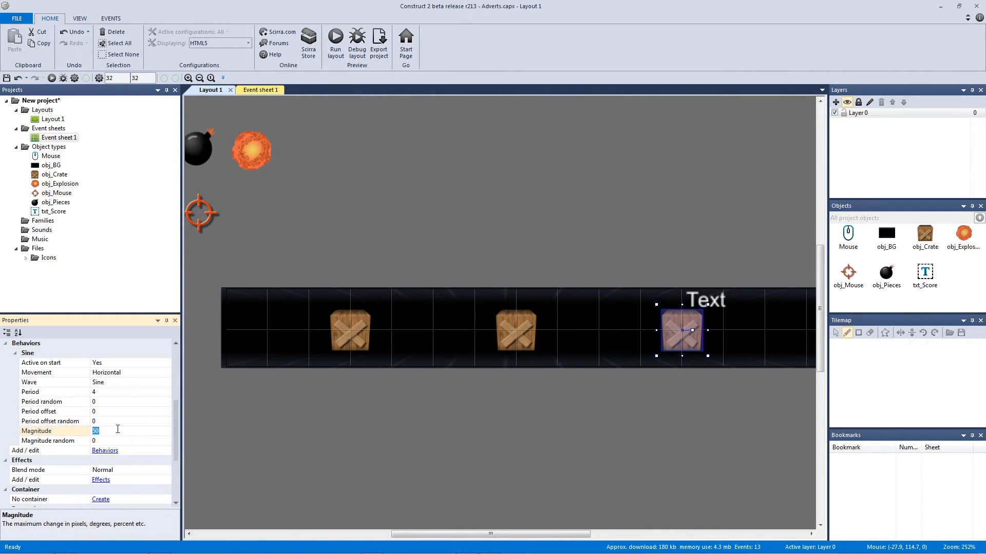
click(281, 428)
Preview the layout, destroy crates and pieces to check the smaller crate movement, and close the preview.
click(336, 43)
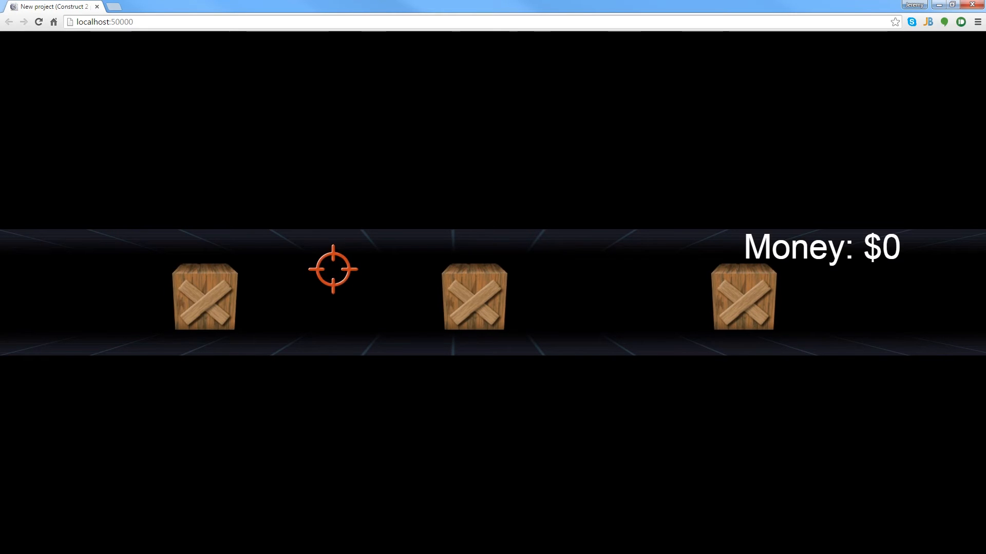
click(248, 291)
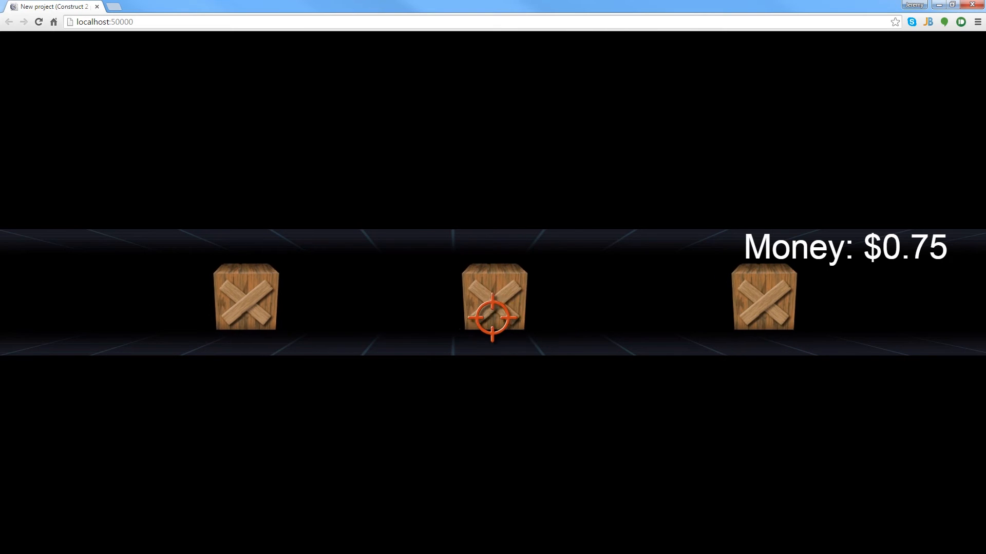
click(491, 317)
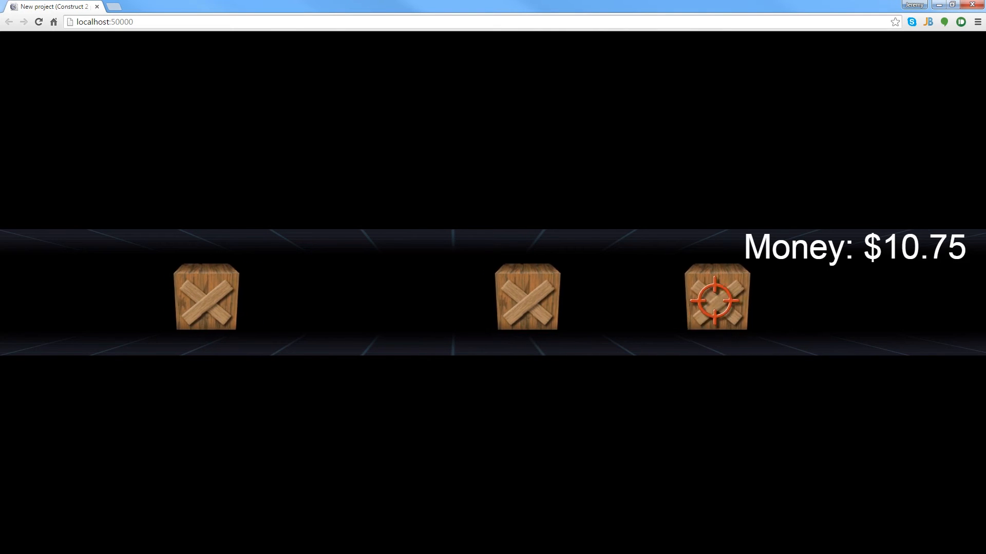
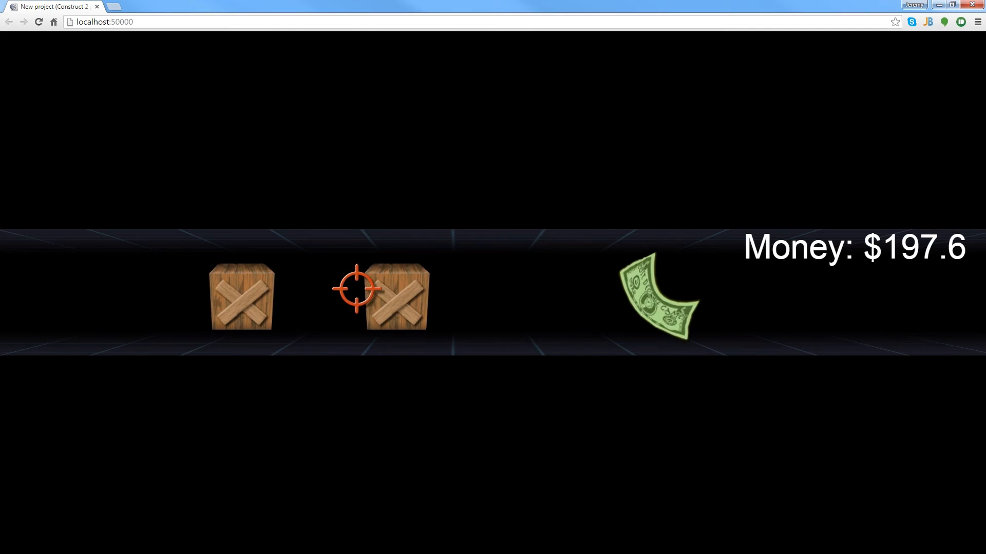
click(358, 288)
click(244, 291)
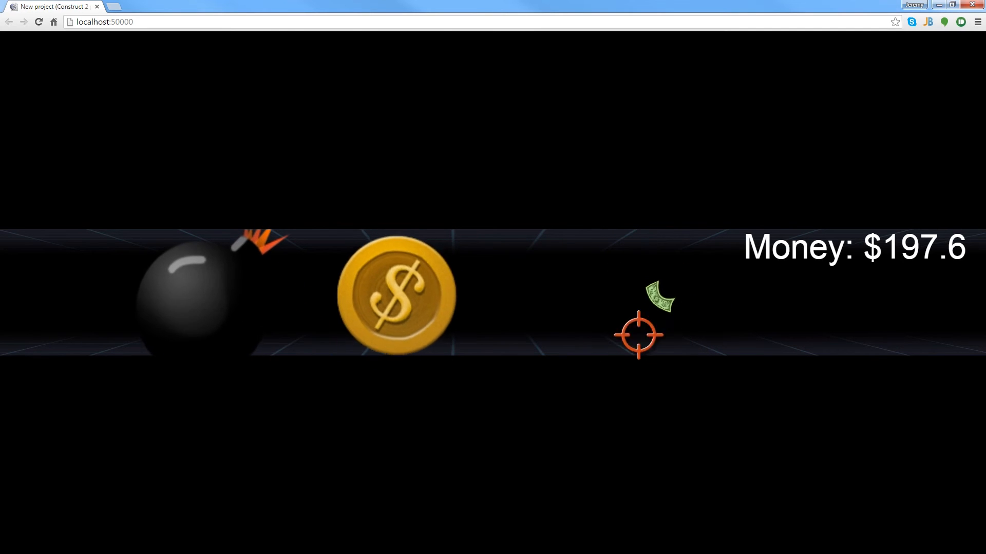
click(664, 301)
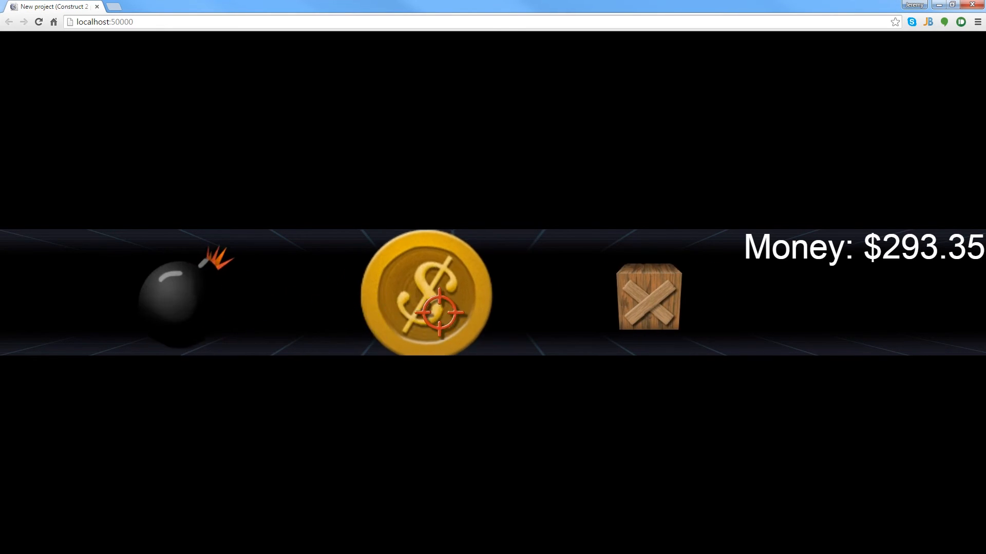
click(439, 313)
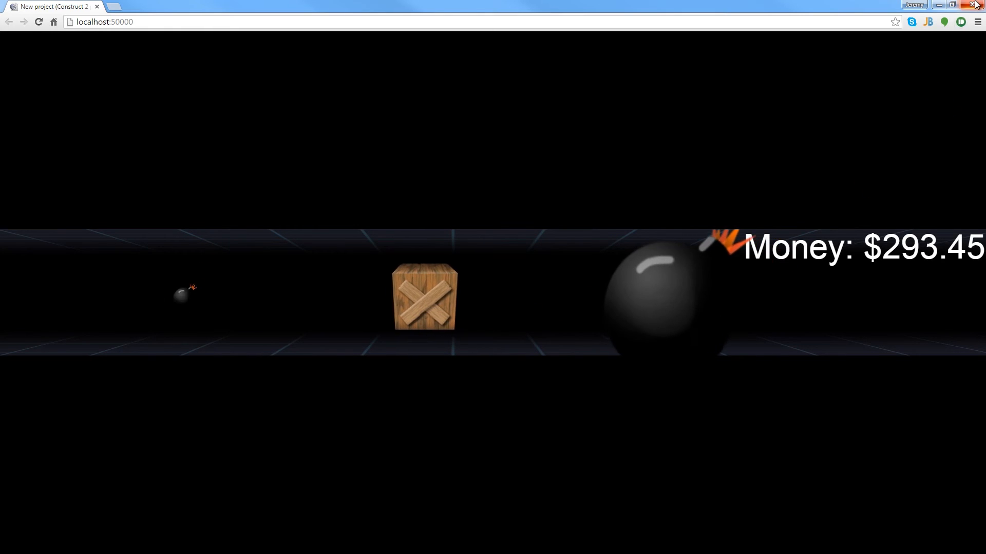
click(972, 4)
Save the project and add a second layout with its own event sheet, keeping the name Layout 2.
ctrl+scroll(570, 192, down, 3)
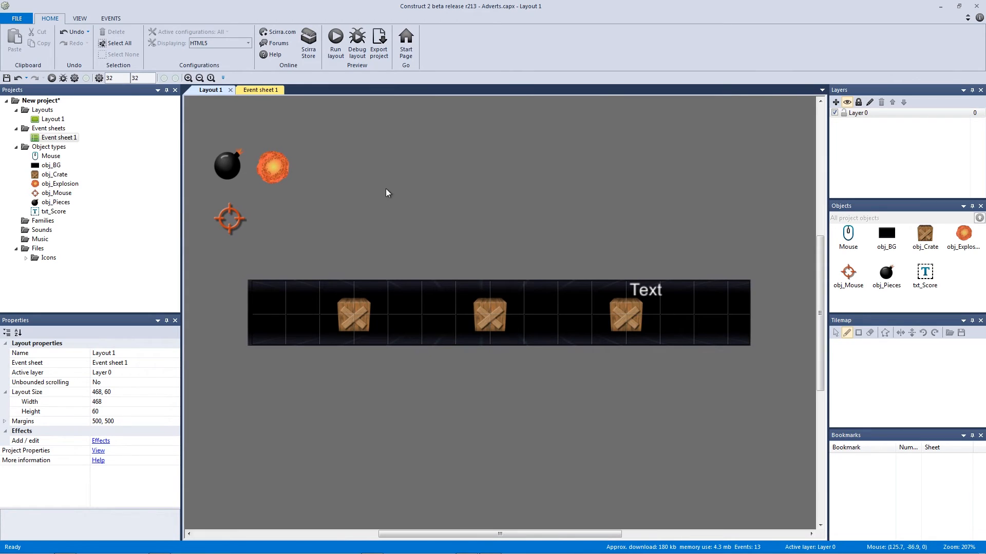
key(ctrl+s)
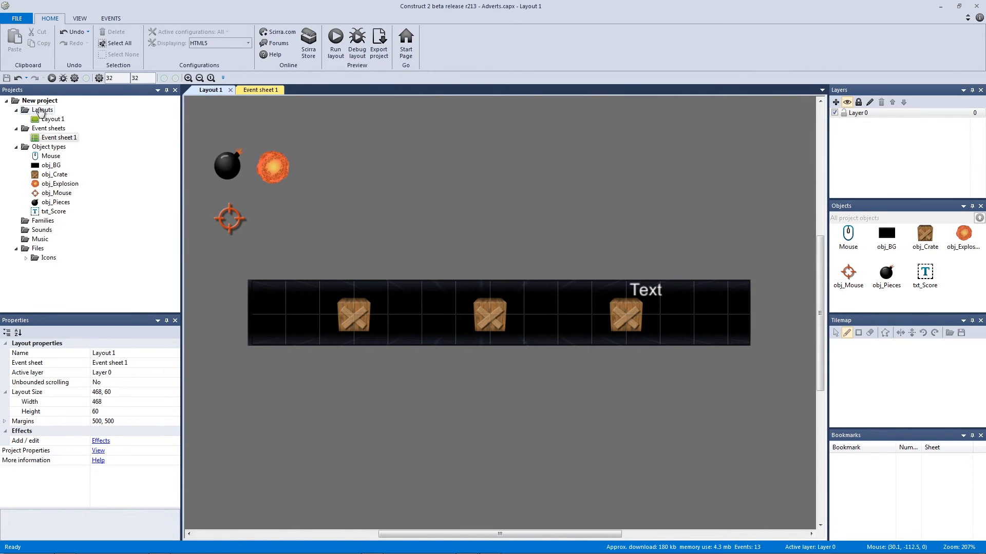
right_click(41, 111)
click(68, 117)
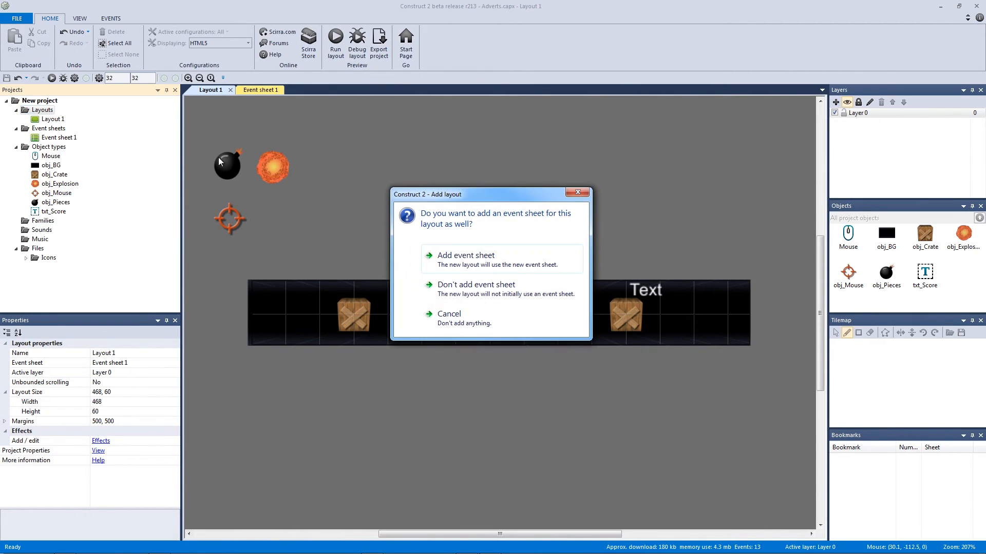
click(477, 265)
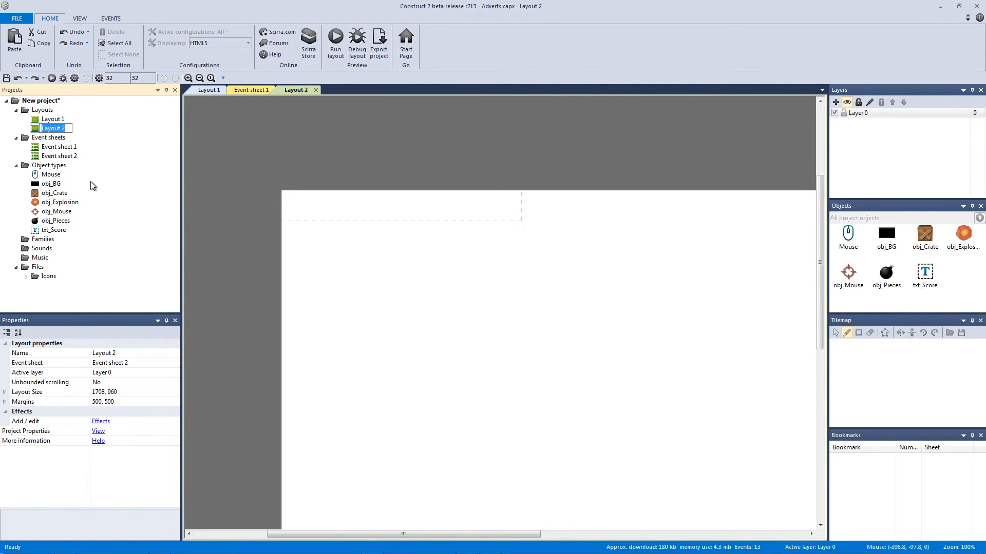
click(261, 193)
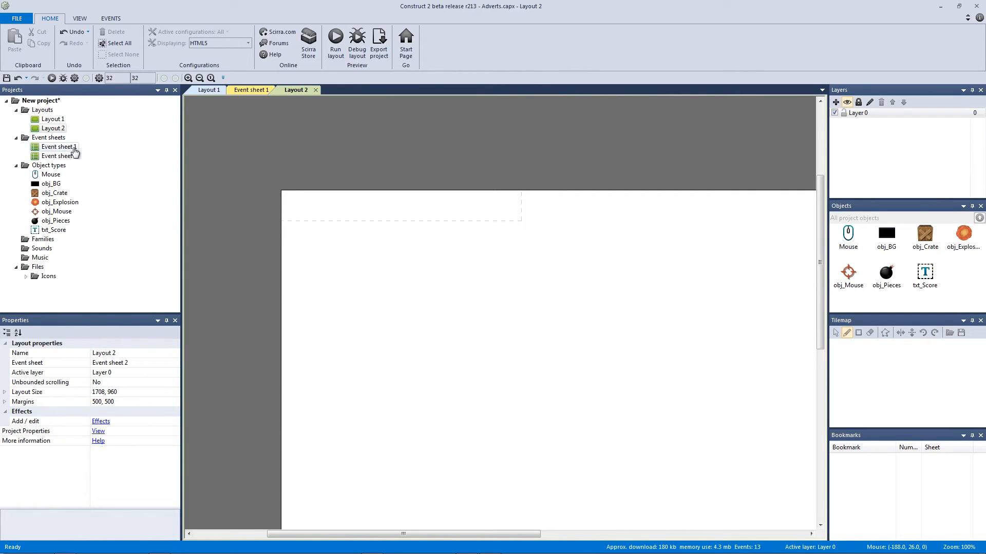
Set the project's first layout to Layout 2 and preview the project to check which layout loads.
click(98, 432)
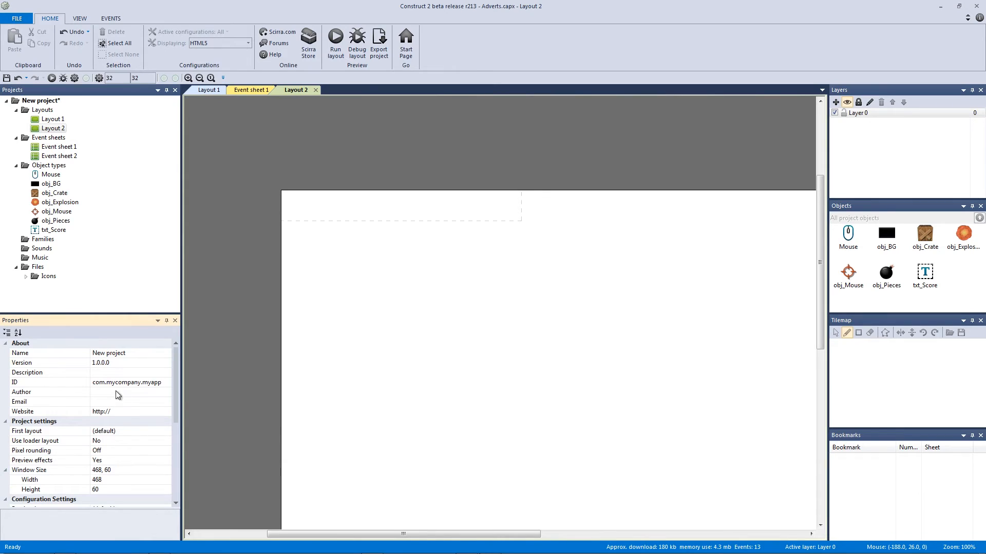
click(129, 431)
click(166, 431)
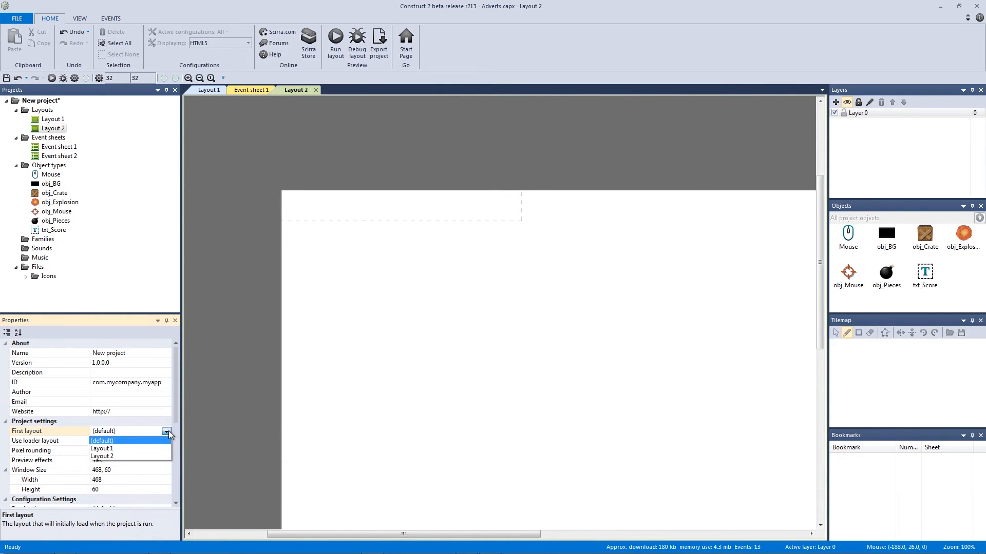
click(146, 456)
click(266, 324)
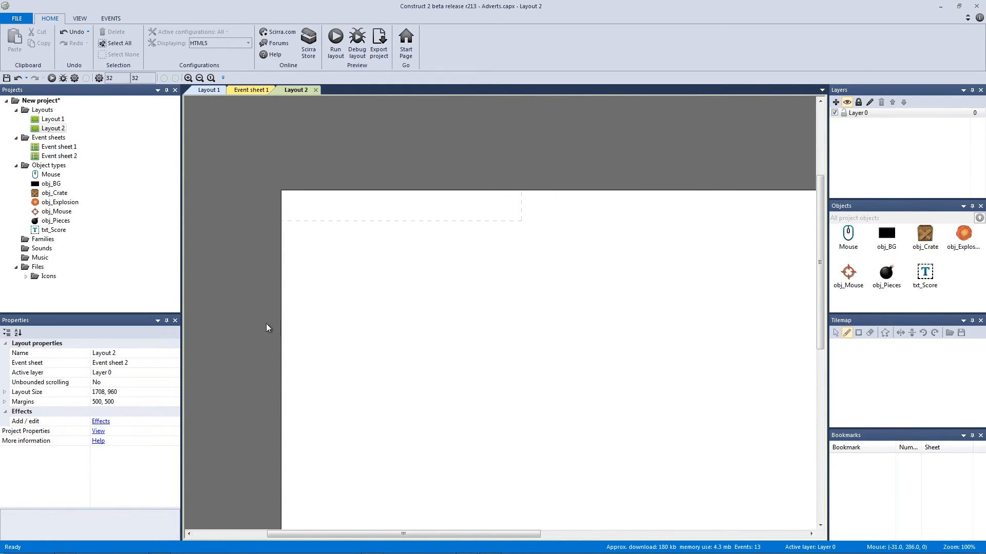
click(335, 41)
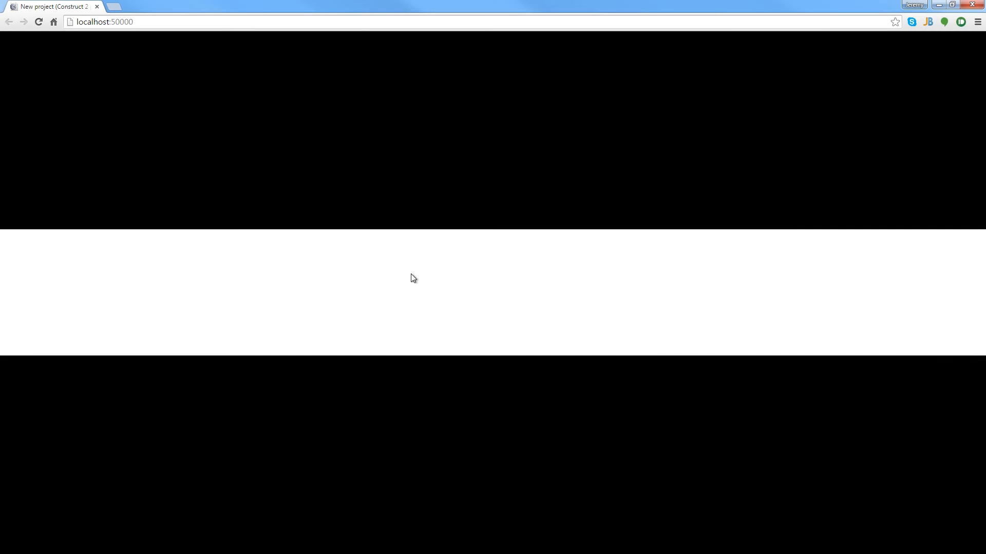
click(972, 5)
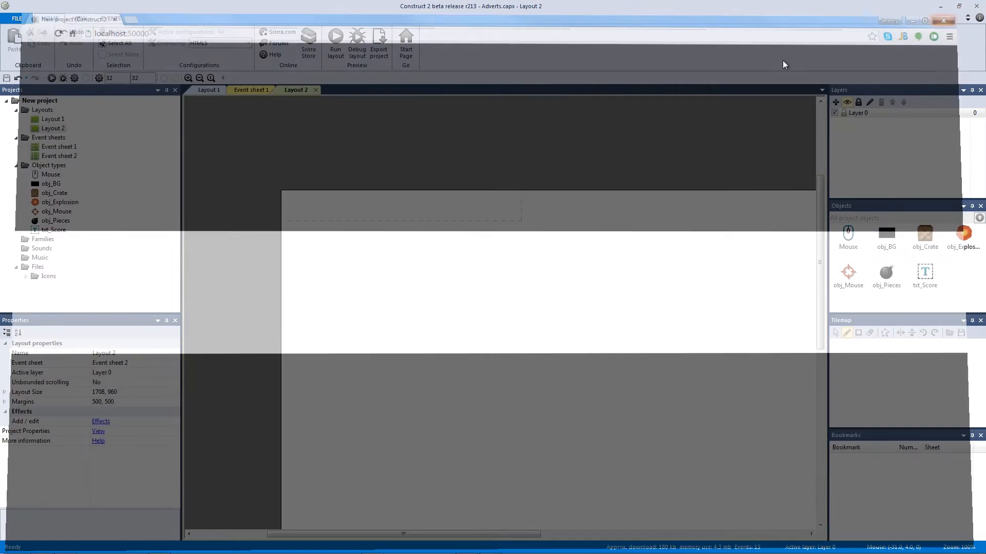
Set Layout 2's size to 468 wide by 60 high and save the project.
ctrl+scroll(510, 233, down, 5)
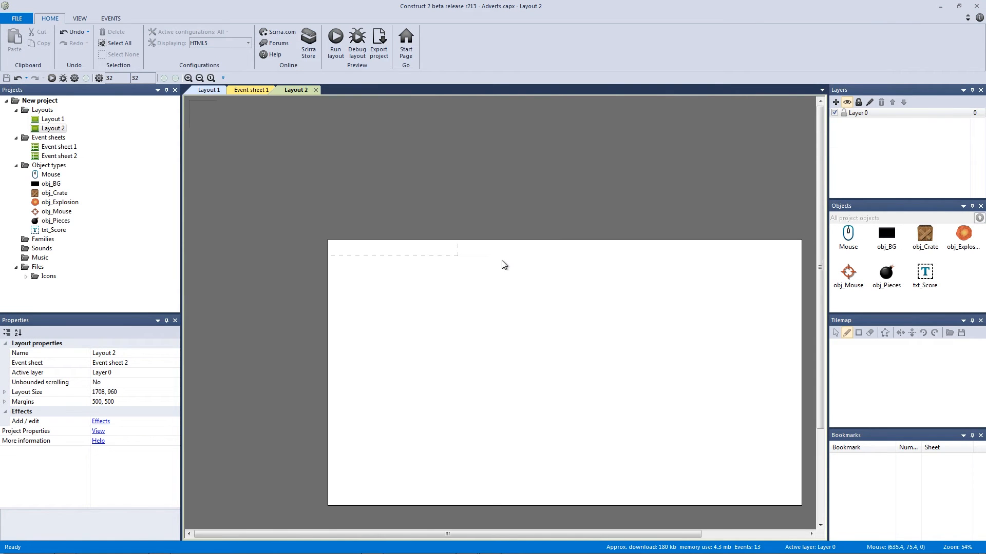
click(5, 392)
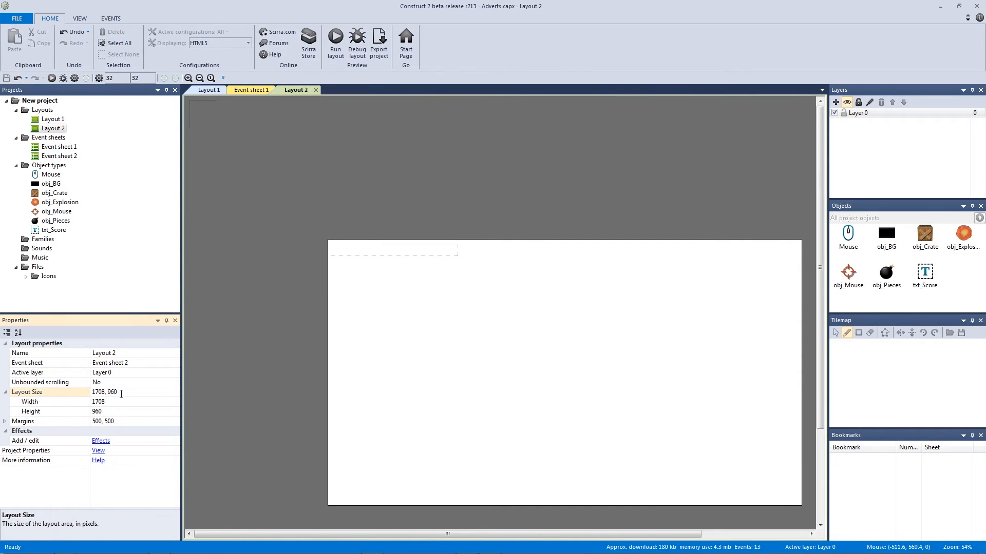
click(133, 403)
text(468)
key(Tab)
text(60)
key(Return)
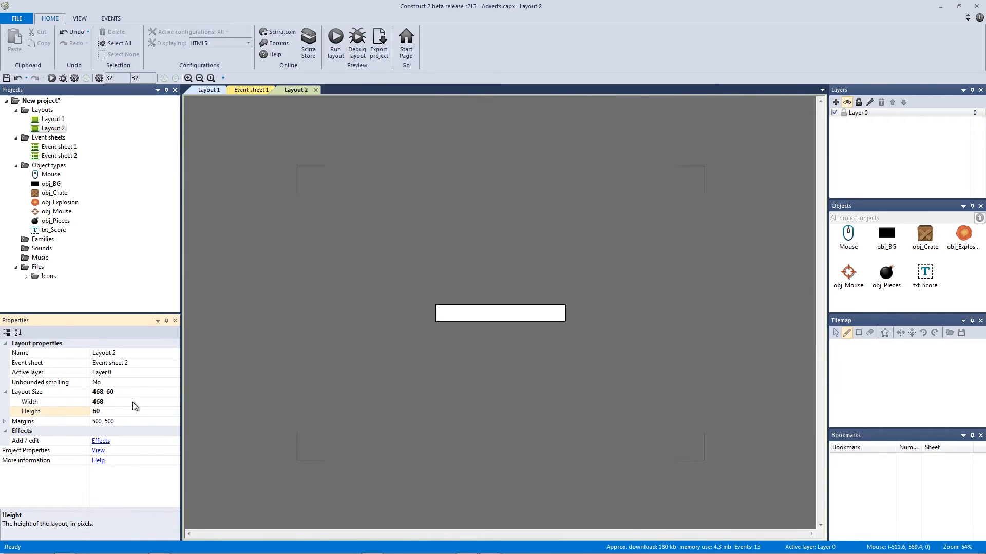
ctrl+scroll(539, 349, up, 5)
key(ctrl+s)
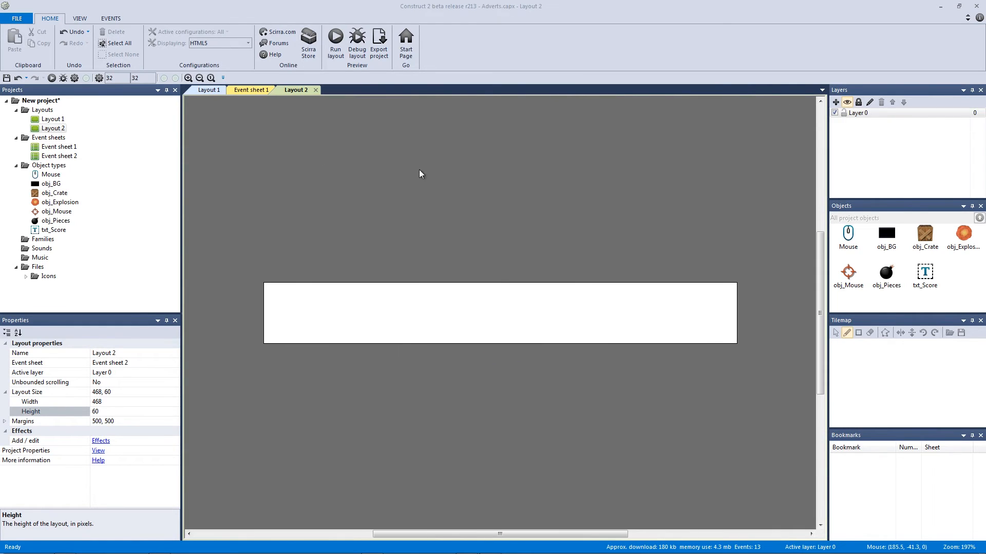
Preview the project to check the resized Layout 2, and close the preview.
click(342, 45)
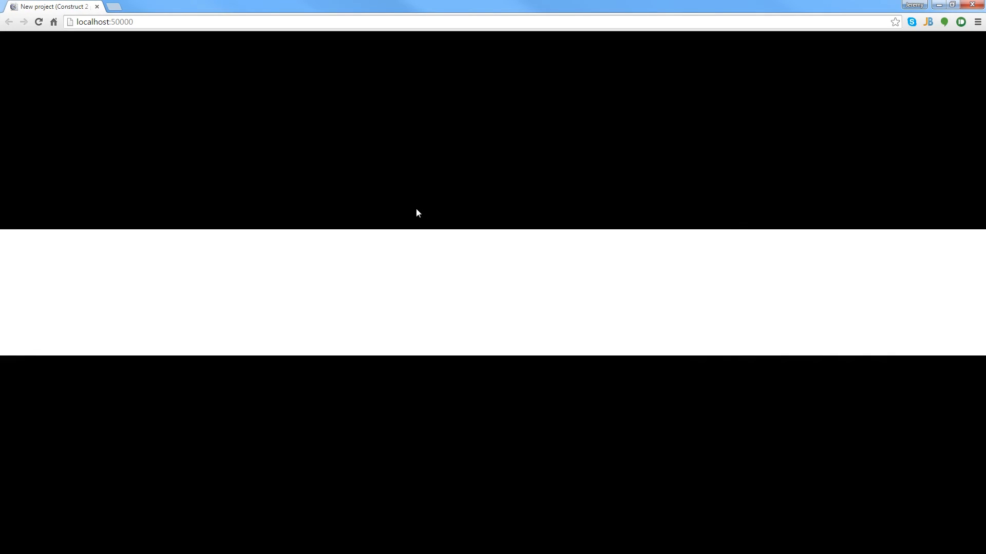
click(972, 5)
ctrl+scroll(291, 268, up, 1)
ctrl+scroll(291, 272, down, 1)
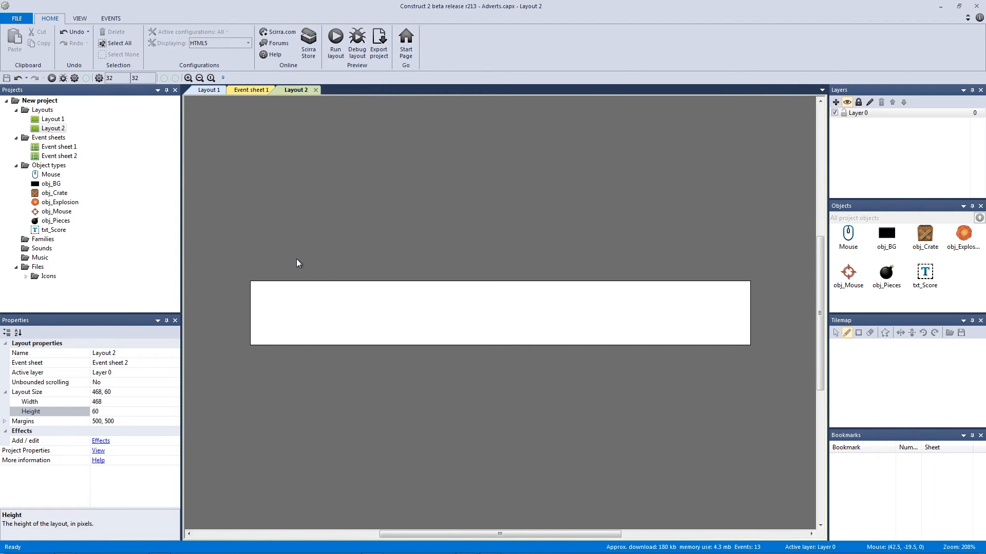
Place the obj_BG background on Layout 2 so that it covers the whole banner area, and save the project.
click(254, 90)
click(211, 90)
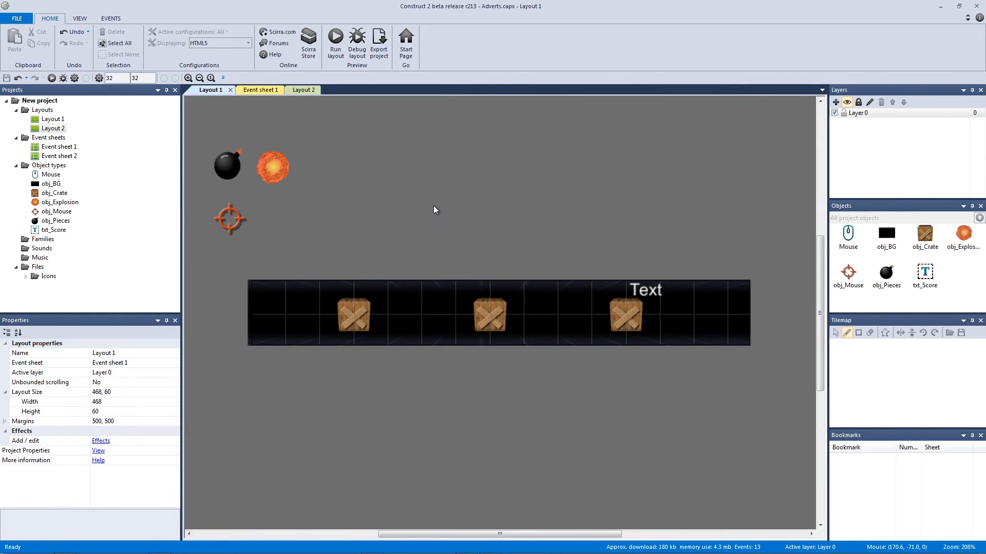
click(303, 90)
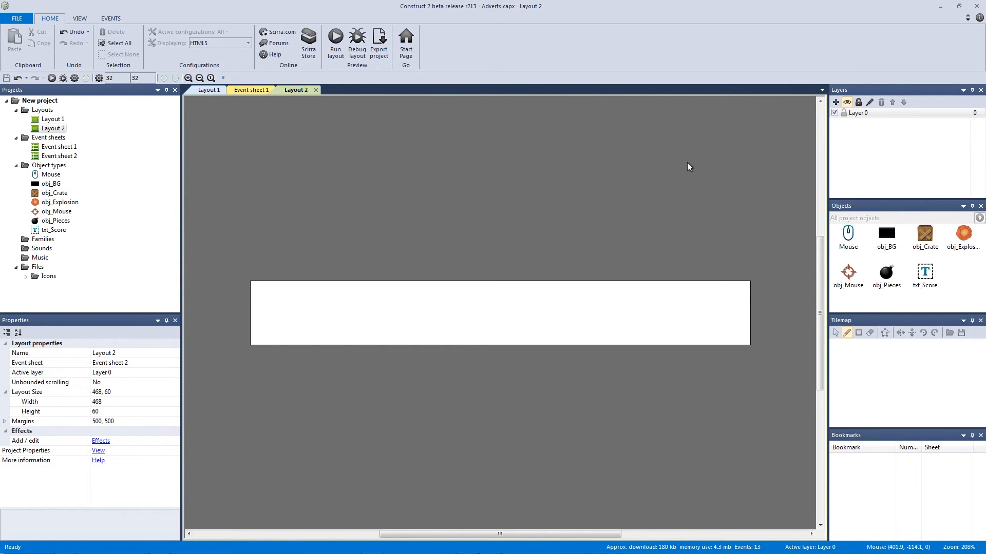
drag(886, 237, 547, 327)
click(497, 251)
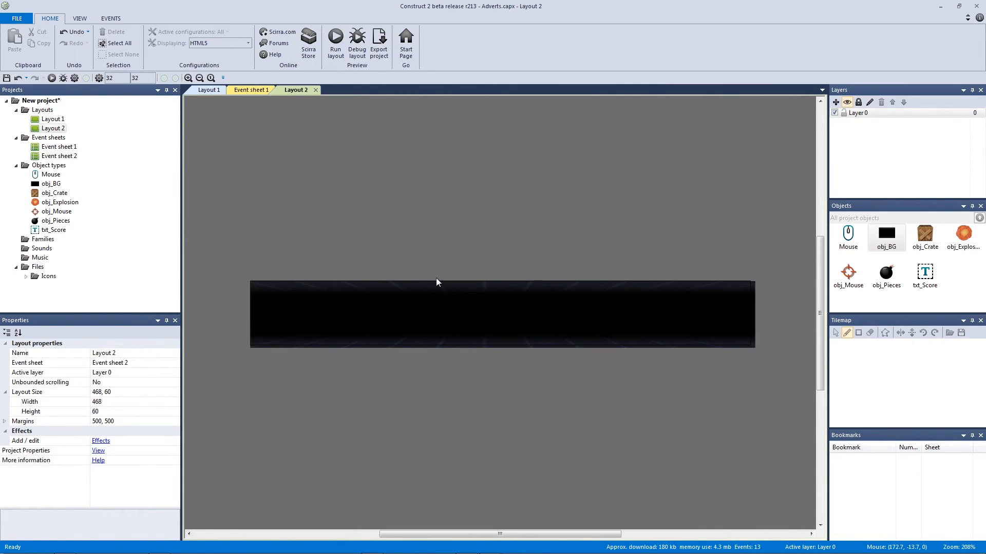
click(435, 290)
click(393, 232)
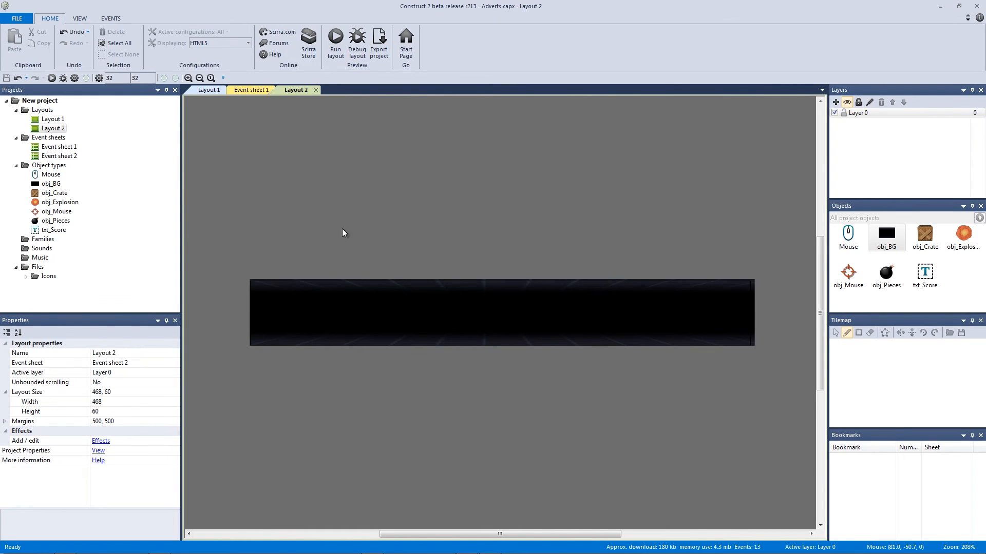
Insert a Text object in the middle of Layout 2's banner and set its colour to white (255, 255, 255).
double_click(371, 220)
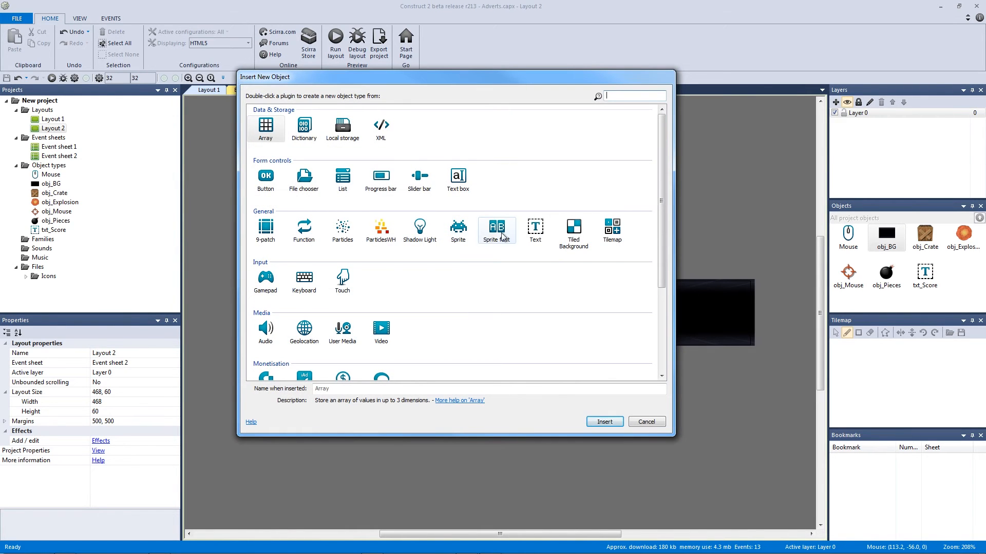
double_click(535, 229)
click(368, 311)
drag(448, 331, 452, 317)
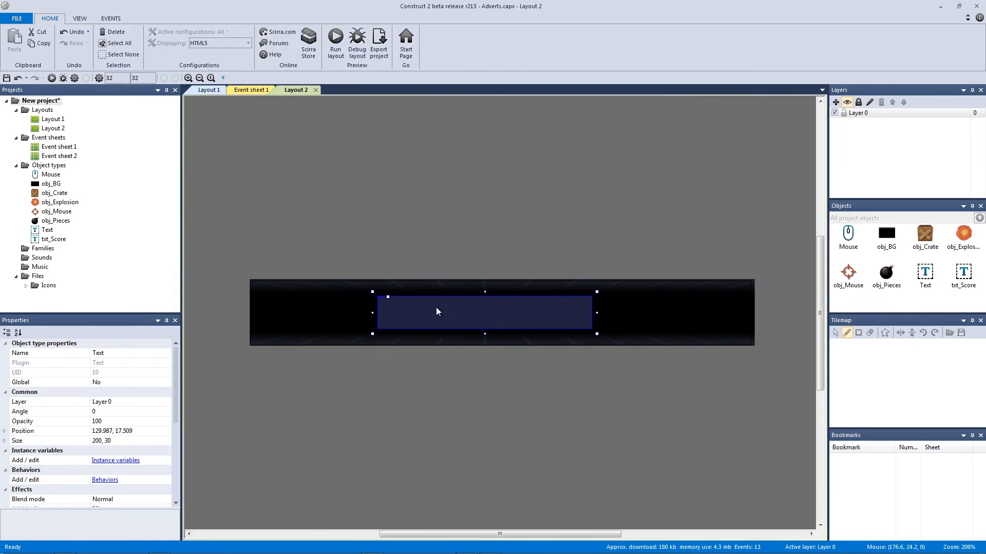
drag(176, 394, 171, 471)
click(144, 423)
click(166, 421)
click(245, 529)
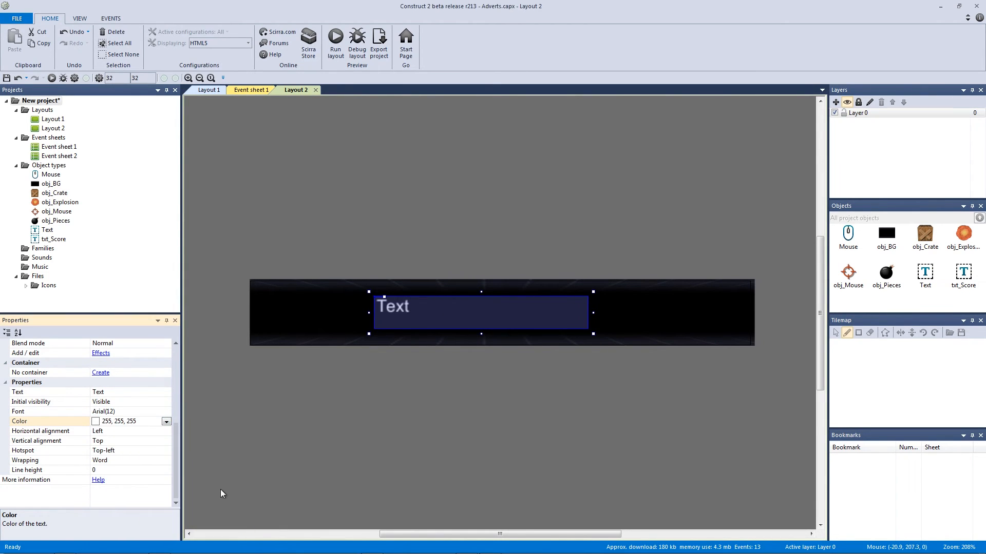
Rename the new text object as txt_Adverts.
drag(177, 446, 174, 362)
click(132, 353)
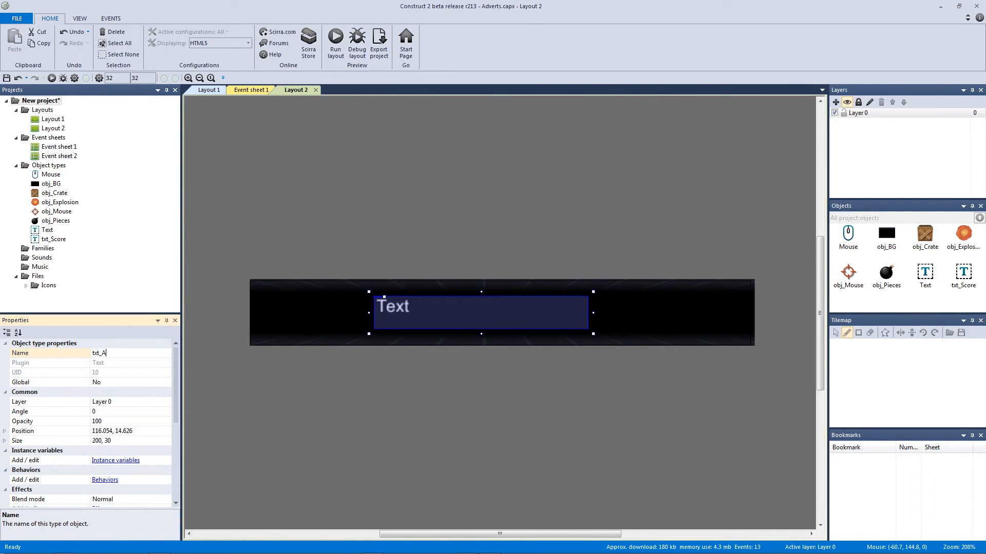
key(Return)
Set the txt_Adverts font to Arial size 24, then enlarge its box and reposition it within the banner.
drag(174, 385, 178, 467)
click(155, 412)
click(166, 412)
click(537, 255)
click(543, 263)
click(536, 269)
click(577, 219)
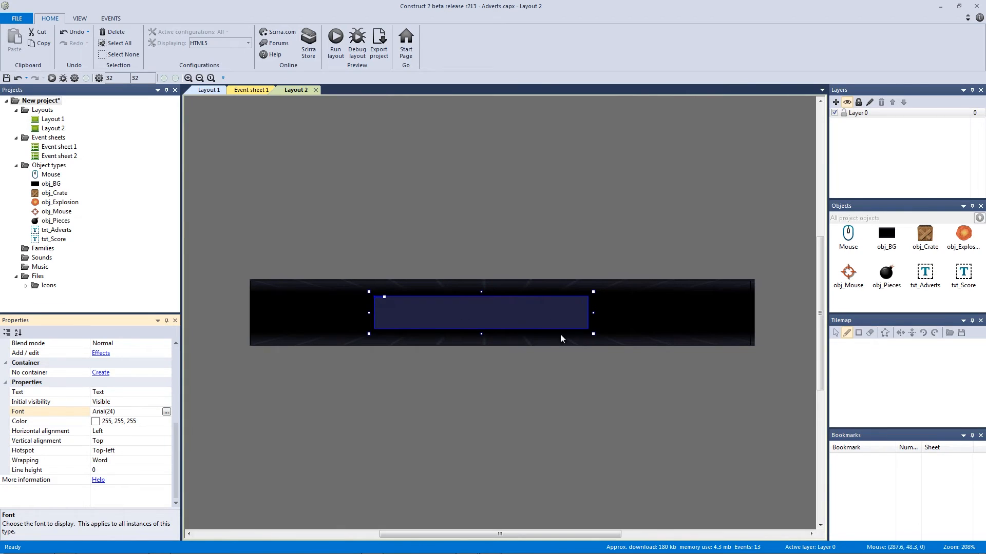
drag(593, 334, 632, 349)
drag(558, 337, 550, 328)
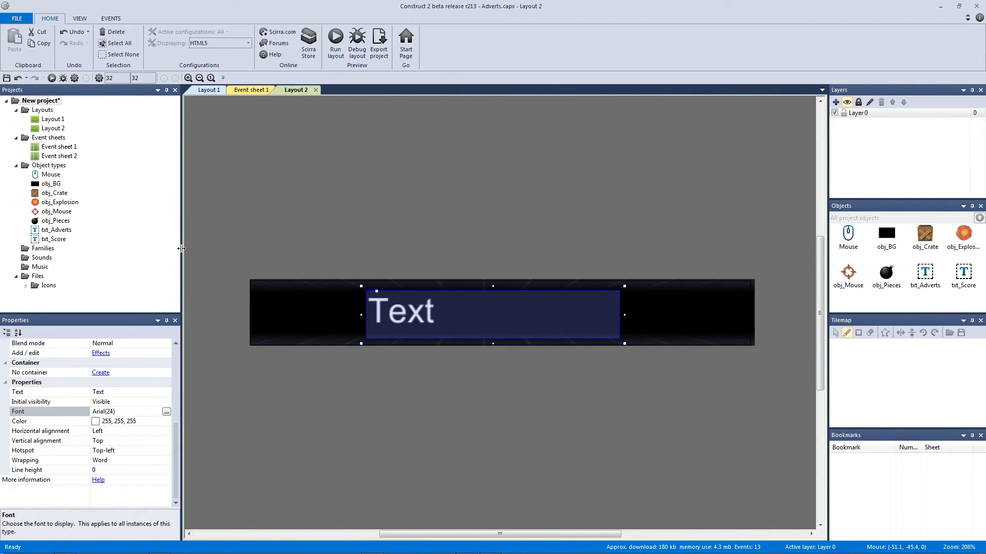
Enter "Click here for ame!" as the txt_Adverts text, widen its box to fit one line and recentre it.
click(118, 392)
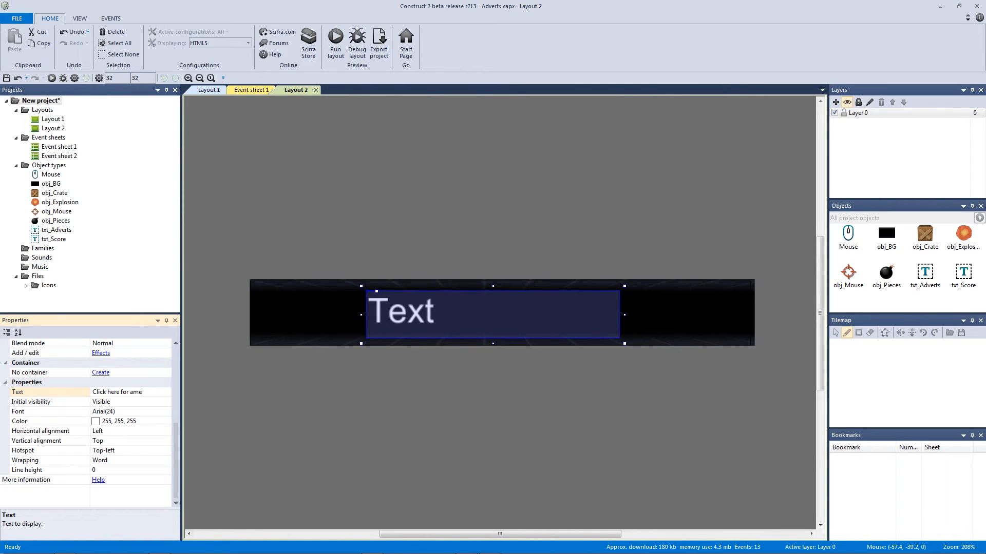
text(!)
key(Return)
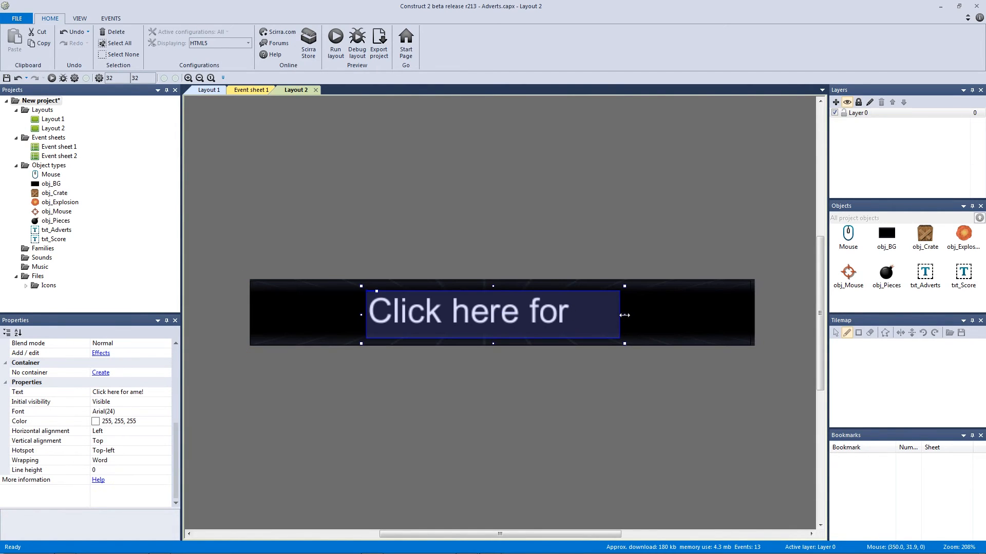
drag(624, 315, 701, 318)
drag(593, 316, 554, 315)
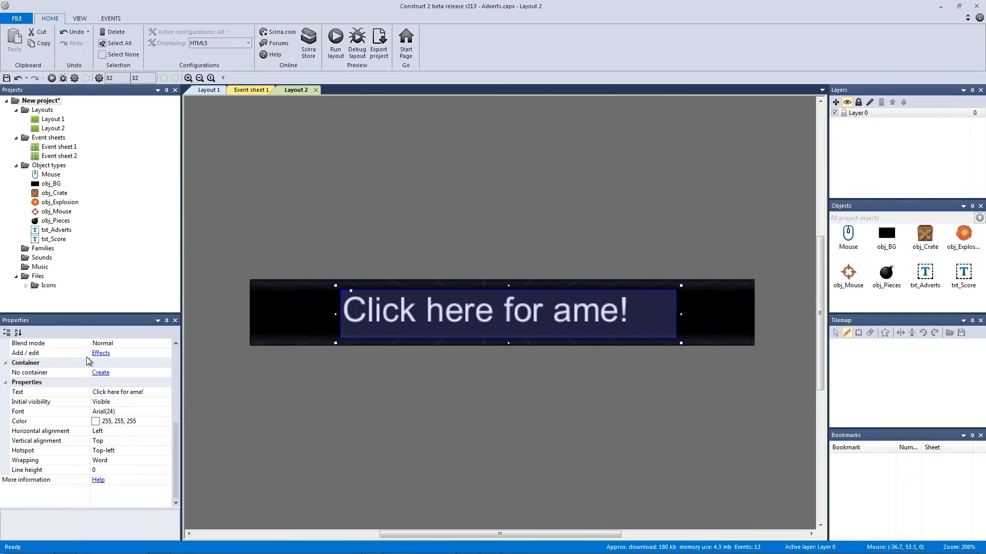
Change the txt_Adverts text to "Click here for money!".
click(144, 394)
click(153, 393)
key(BackSpace)
key(BackSpace)
key(BackSpace)
key(BackSpace)
text(money!)
key(Return)
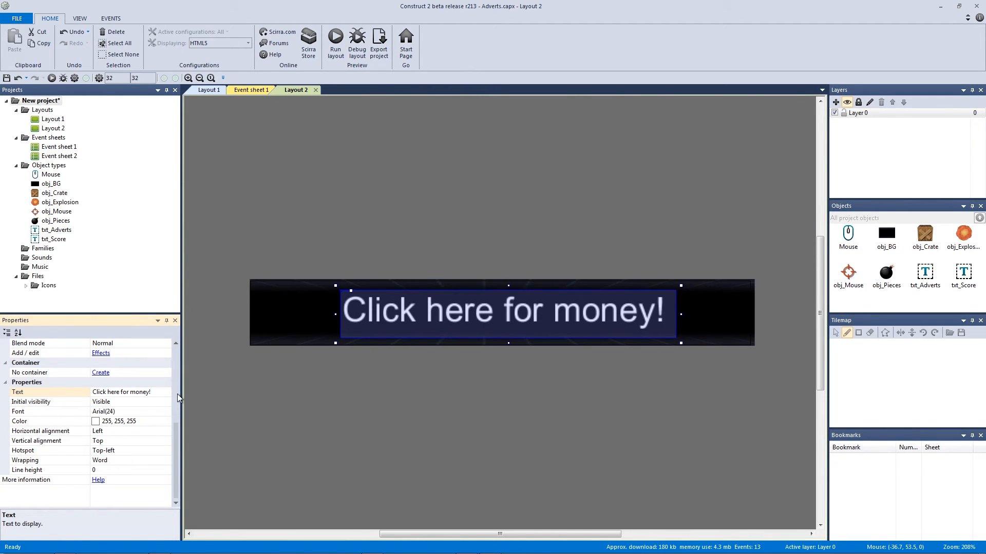
click(329, 379)
click(443, 322)
click(770, 337)
Place two obj_Crate instances on Layout 2, one on either side of the advert text.
drag(924, 246, 281, 308)
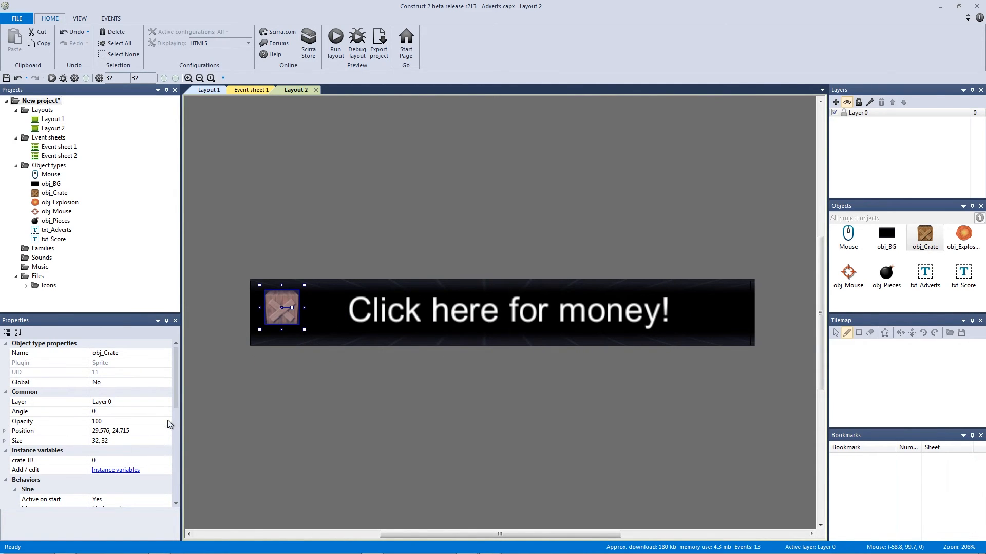
drag(925, 235, 717, 320)
click(438, 429)
click(282, 308)
drag(282, 308, 324, 311)
click(700, 307)
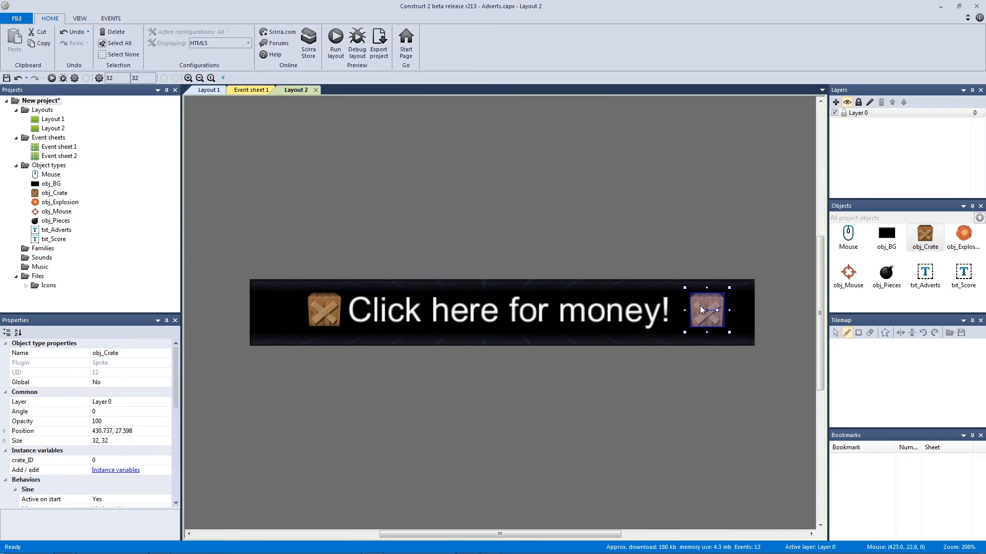
click(636, 380)
click(357, 42)
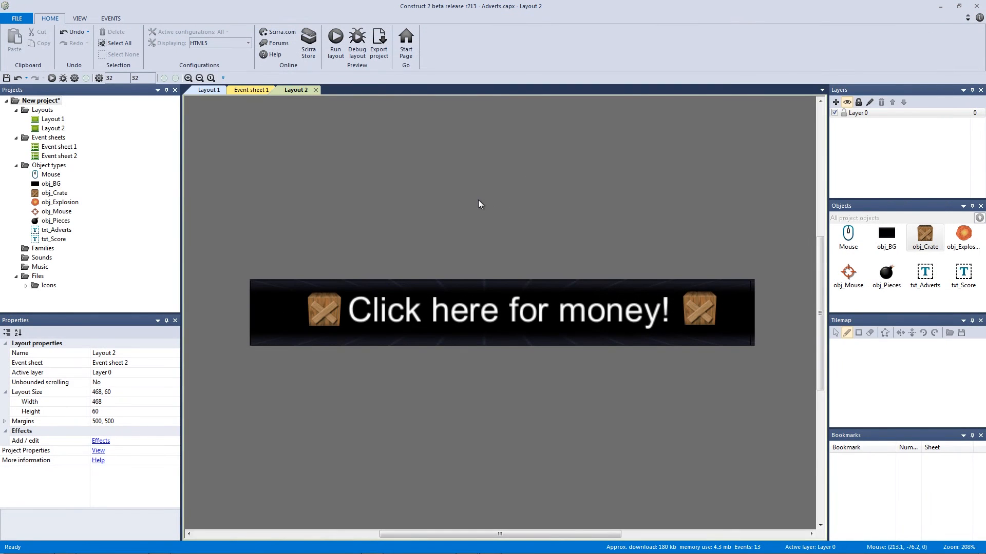
Insert a blank Sprite object on Layout 2 and resize its image canvas to 468 pixels wide.
double_click(309, 229)
double_click(448, 228)
click(448, 229)
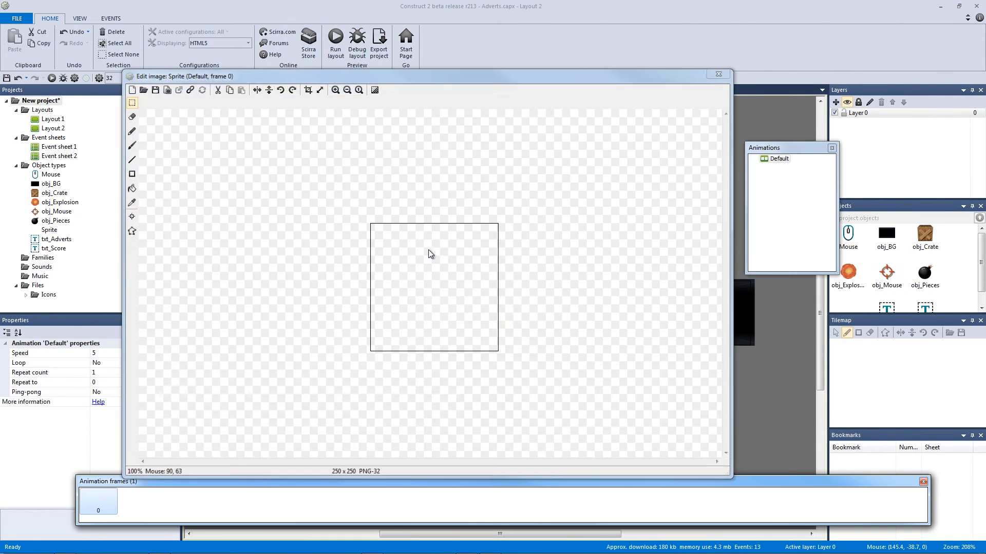
click(319, 89)
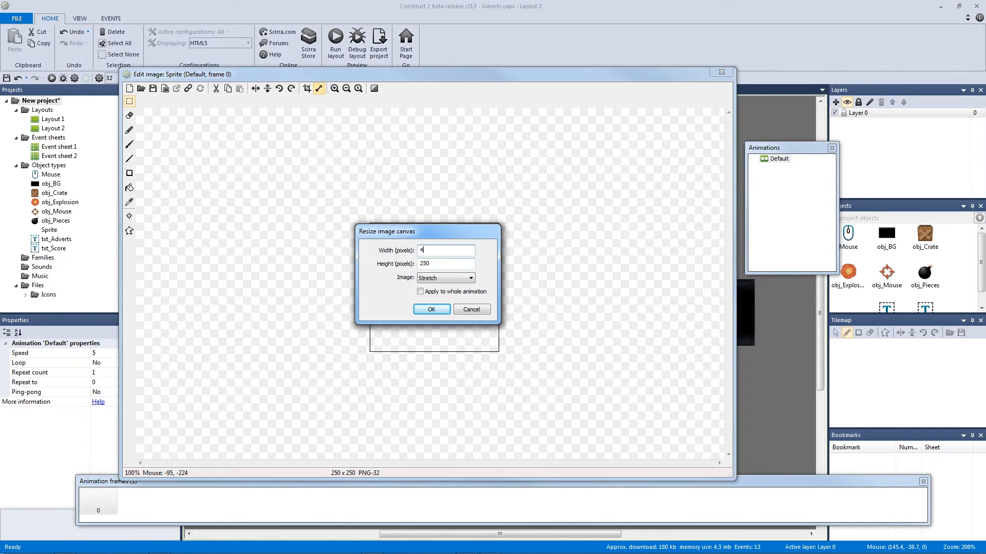
key(Return)
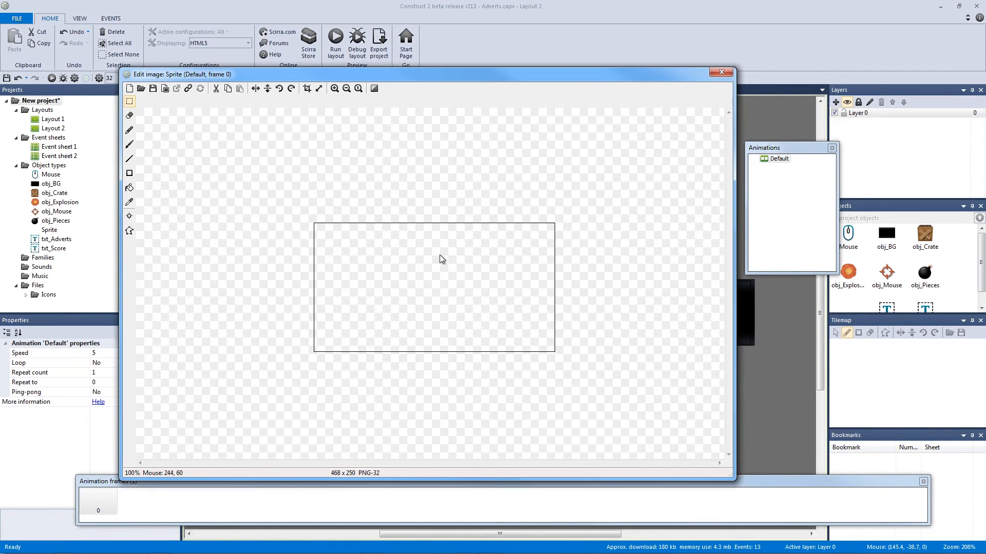
click(723, 73)
Stretch the blank sprite over the whole banner to about 500 x 162 and rename it as obj_Goto.
drag(420, 242, 516, 307)
drag(252, 172, 236, 217)
drag(495, 444, 496, 395)
drag(758, 304, 777, 305)
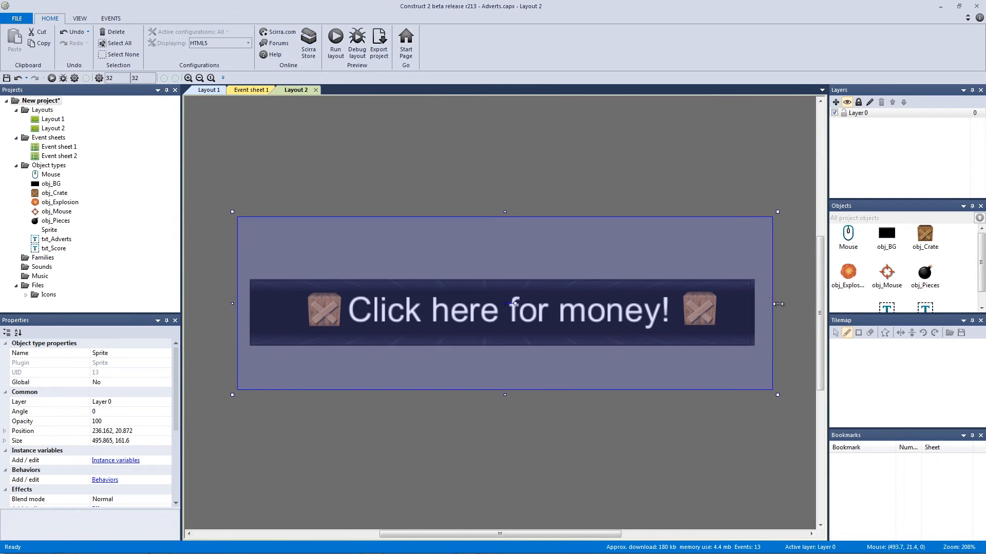
click(160, 352)
text(obj_Go)
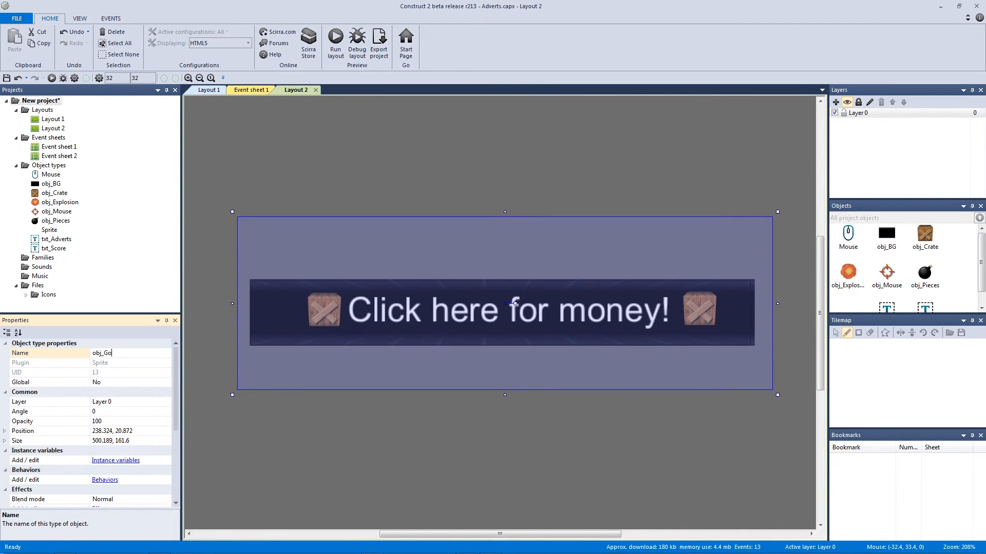
text(to)
key(Return)
click(312, 134)
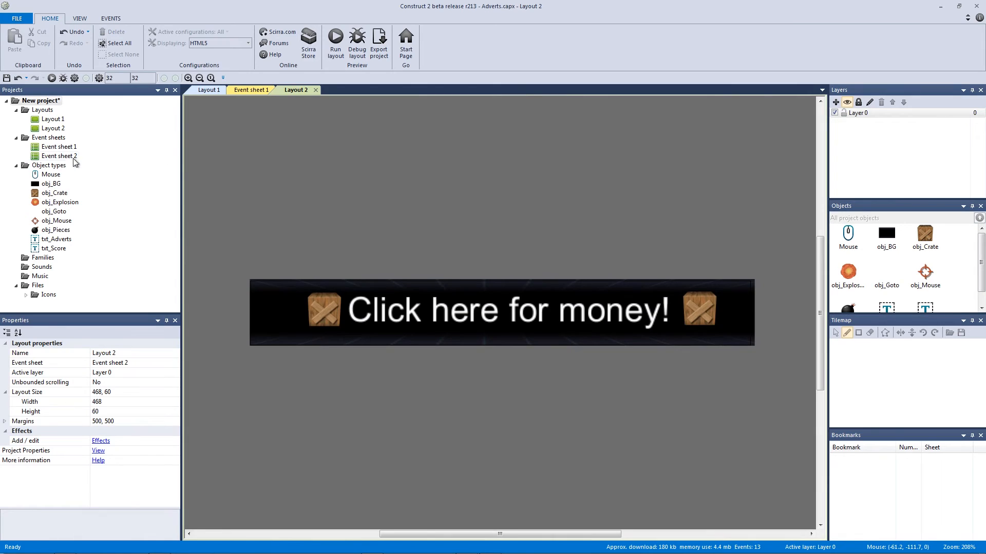
Add a Mouse "On object clicked" event to Event sheet 2 for a left click on obj_Goto.
double_click(61, 156)
click(254, 126)
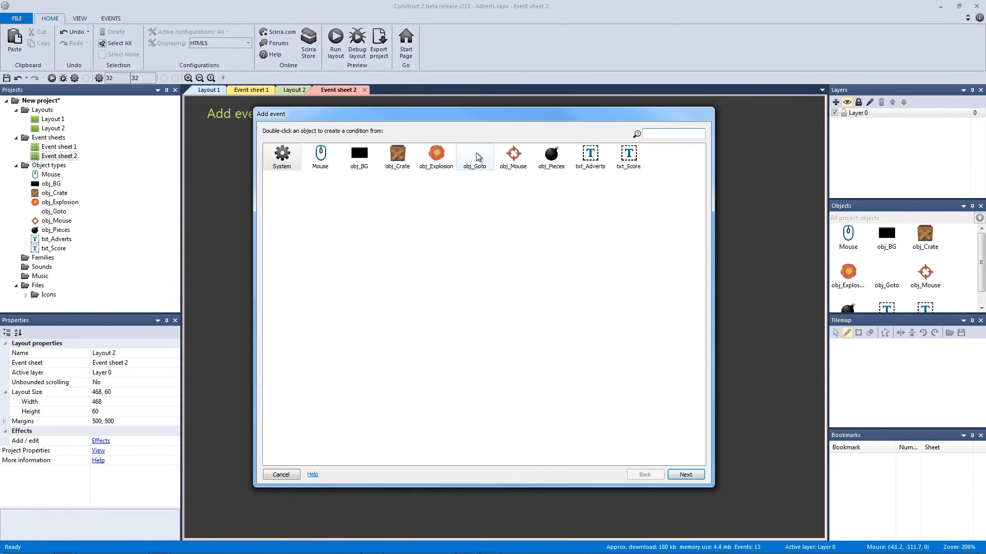
double_click(475, 157)
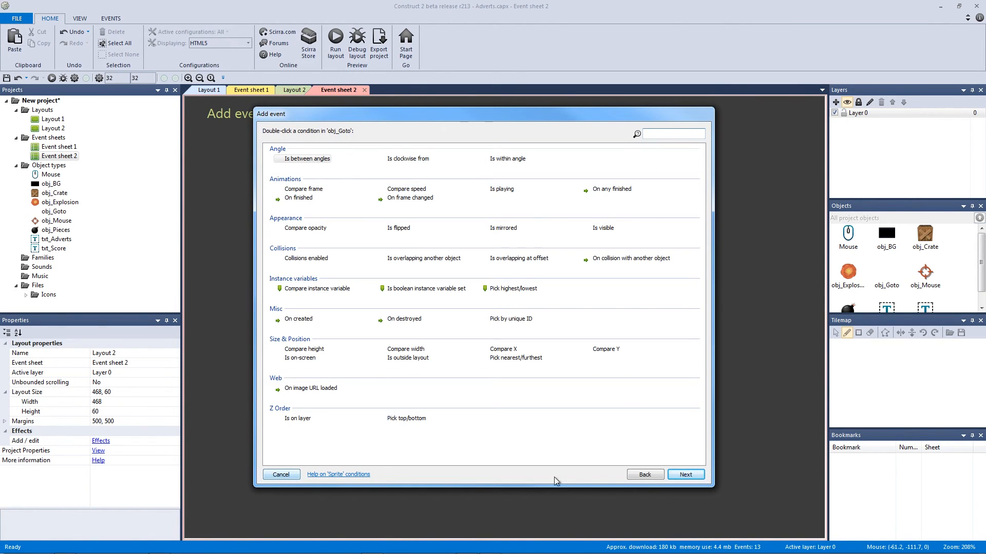
click(633, 474)
double_click(320, 155)
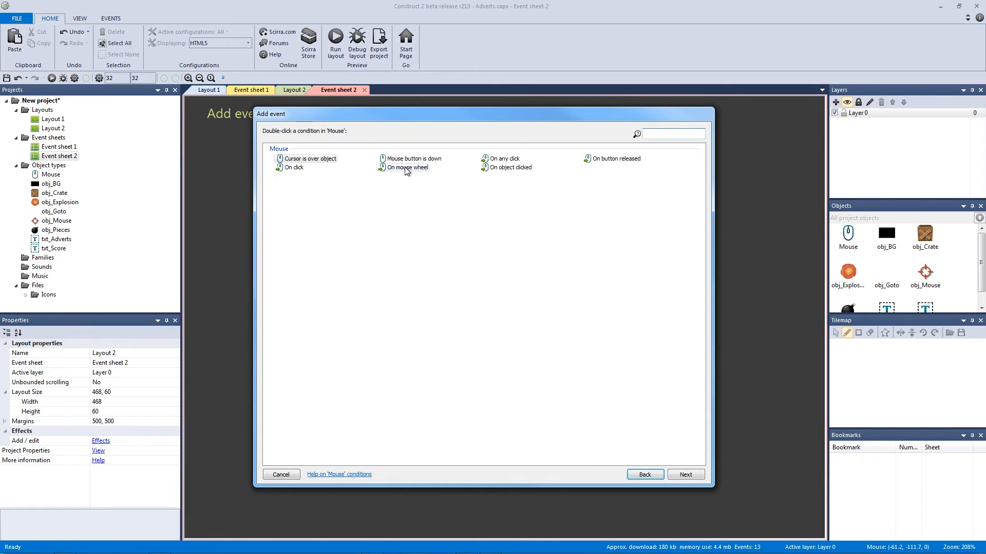
click(511, 168)
double_click(511, 170)
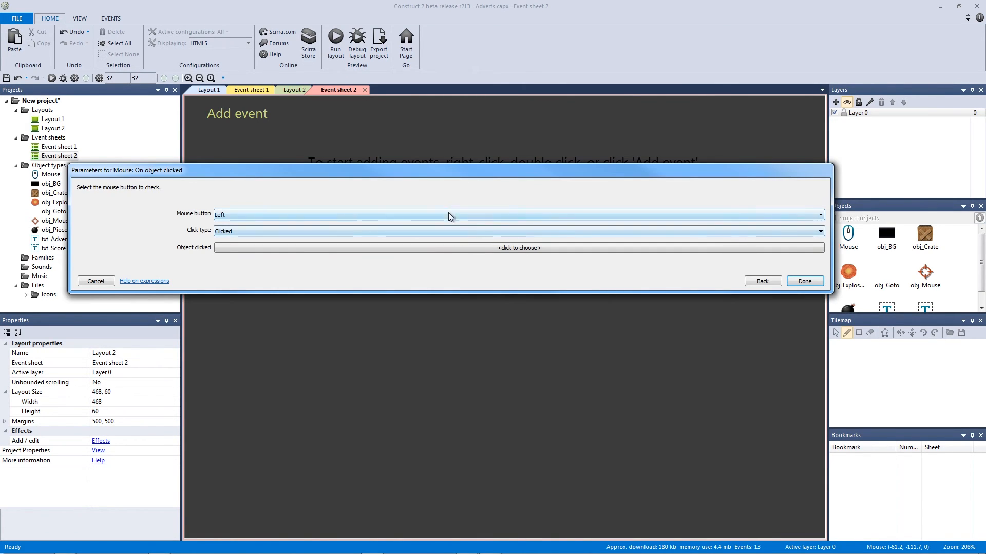
click(468, 246)
double_click(537, 231)
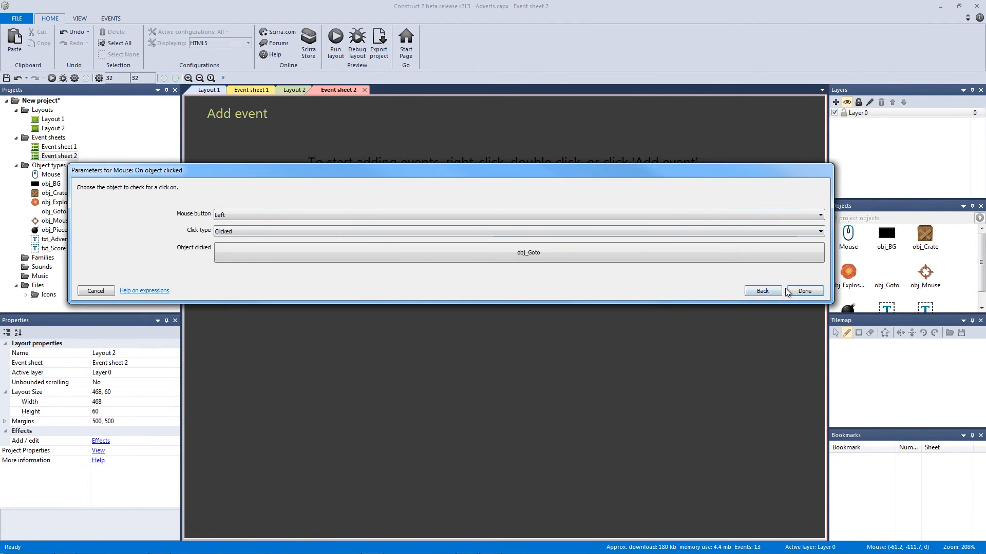
click(804, 281)
Add a System "Go to layout" action to the obj_Goto click event, with Layout 1 as the target.
click(341, 120)
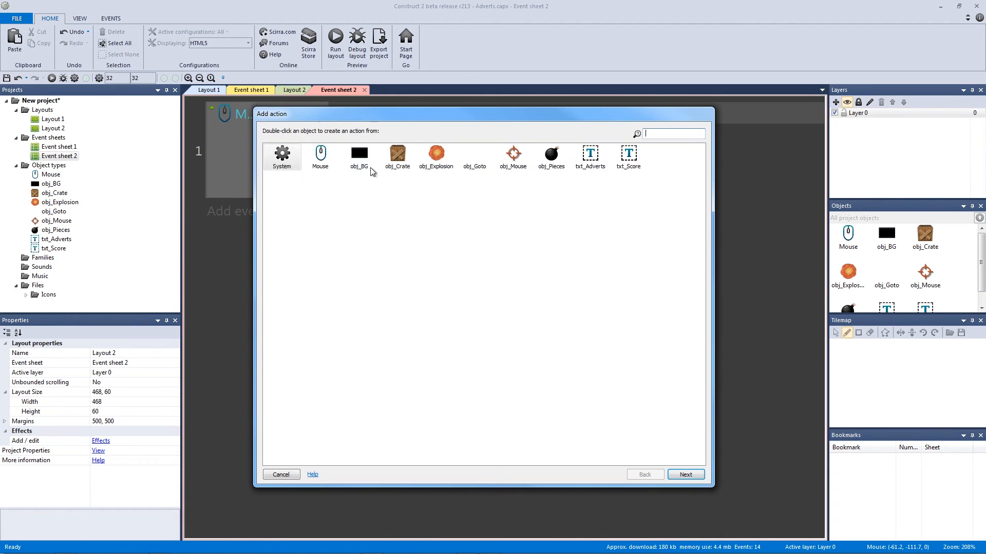
double_click(281, 156)
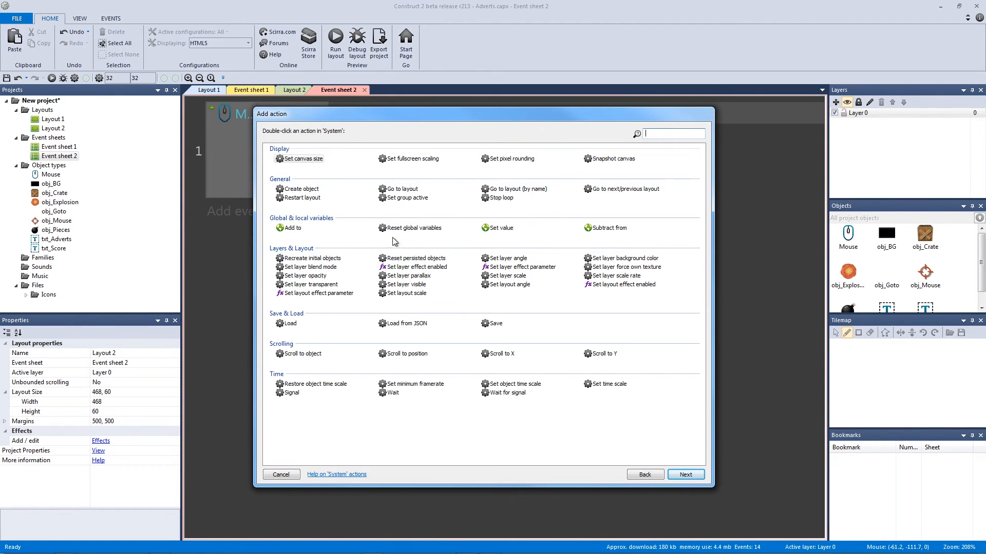
text(layout)
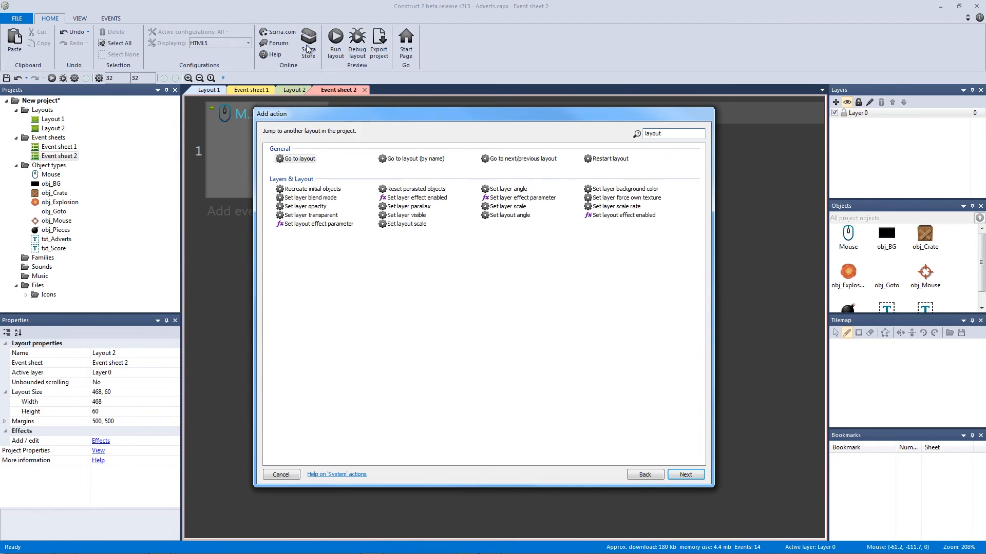
double_click(298, 159)
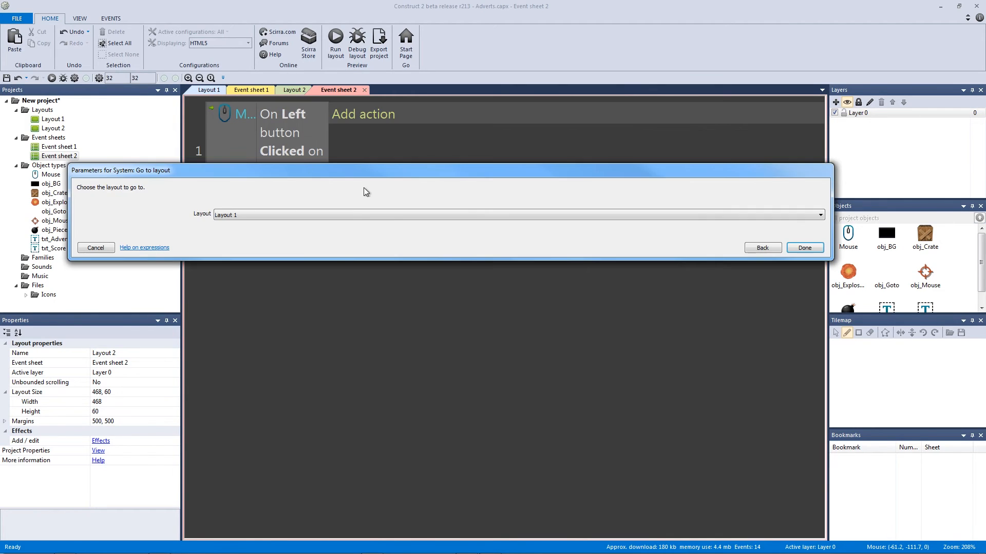
click(342, 214)
click(341, 227)
click(804, 248)
Preview the project, enter the game through the advert banner, and break the three crates to test it.
click(336, 38)
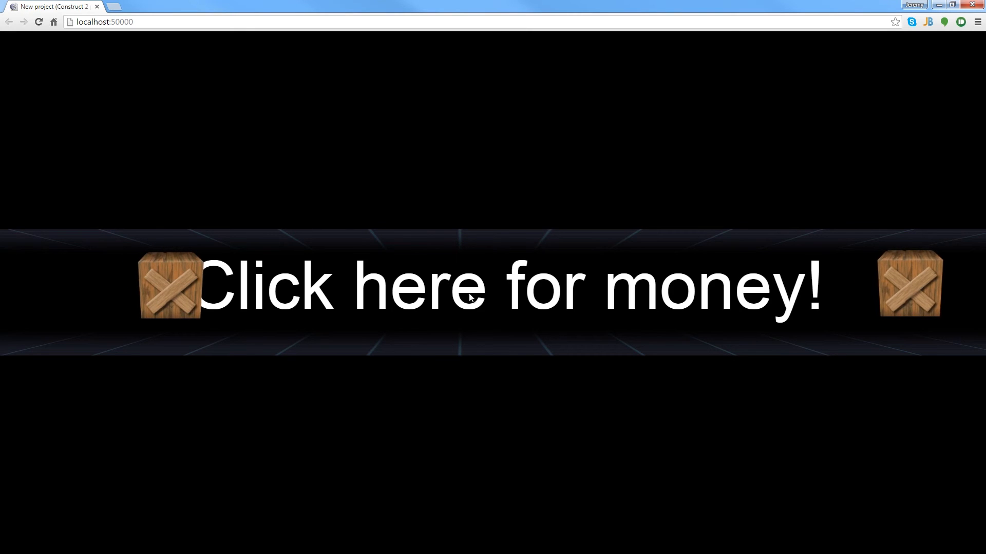
click(379, 325)
click(226, 294)
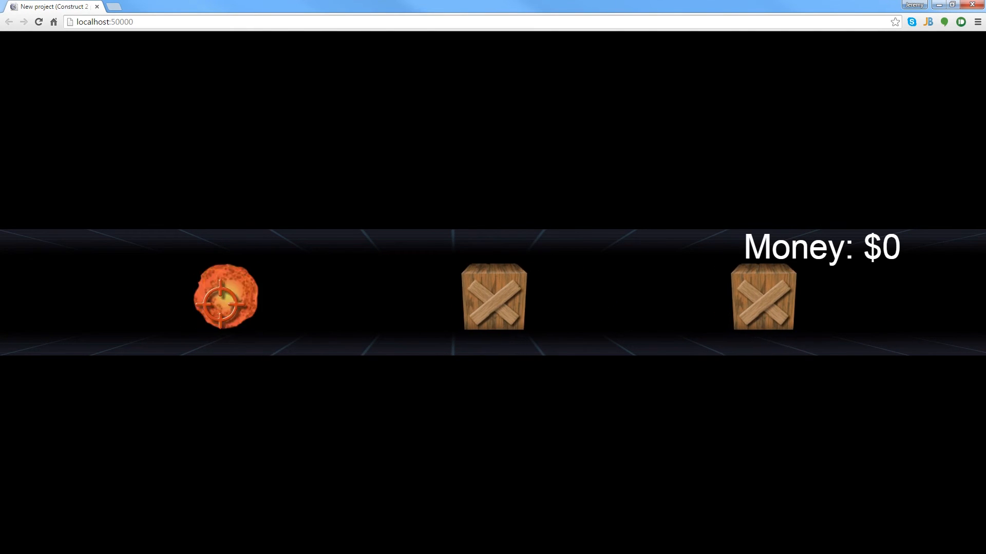
click(451, 301)
click(702, 312)
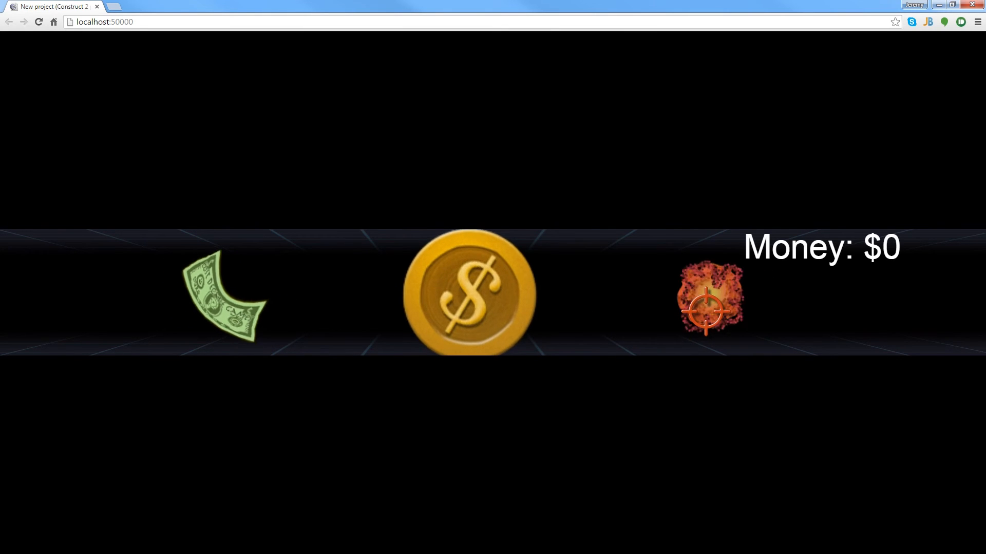
Continue play-testing the crate game by breaking crates across several rounds, and close the browser preview.
click(467, 303)
click(698, 302)
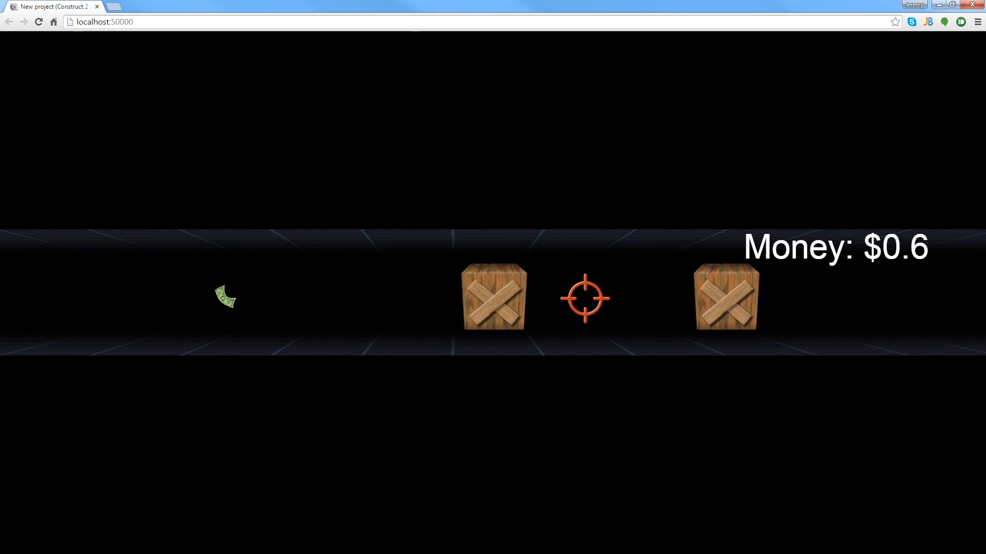
click(222, 298)
click(457, 291)
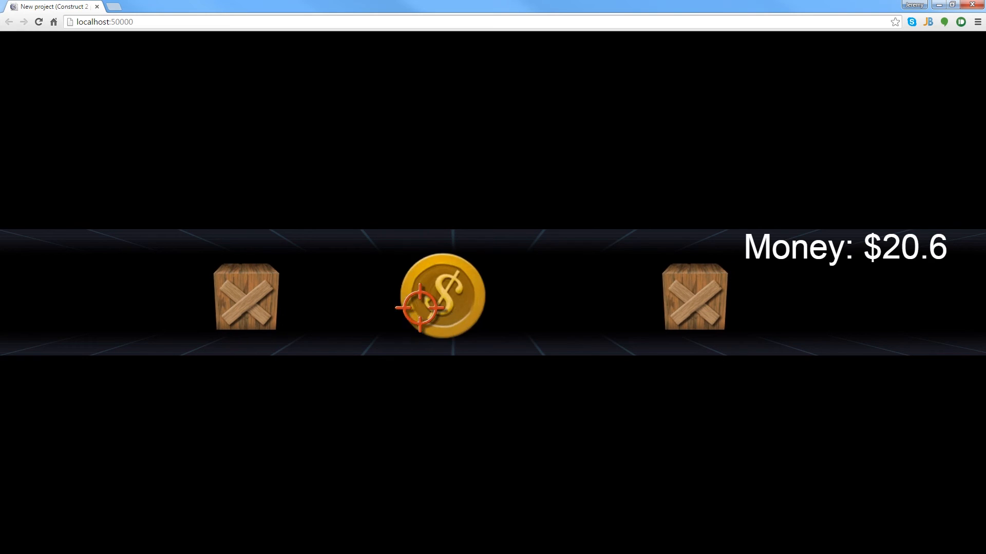
click(436, 301)
click(175, 307)
click(212, 317)
click(462, 303)
click(471, 302)
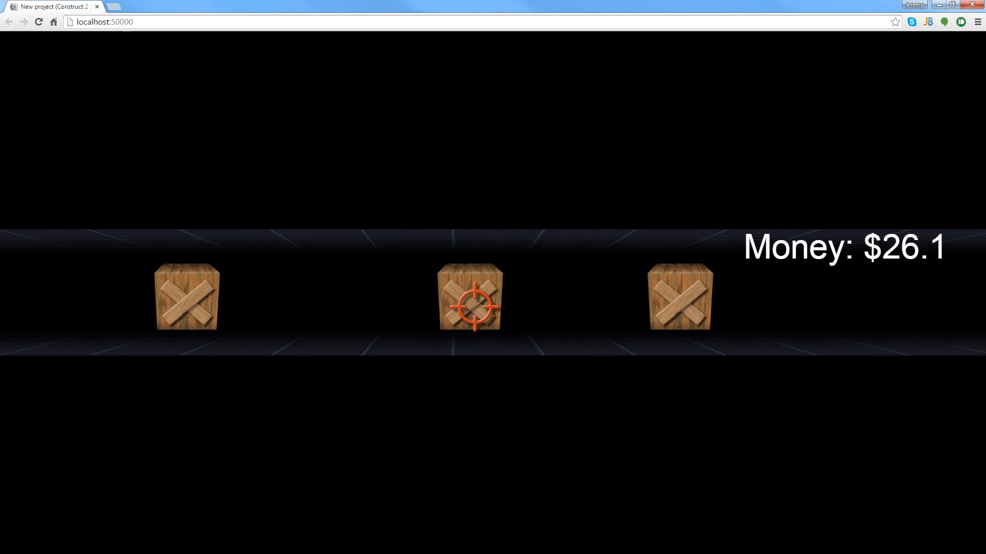
click(480, 306)
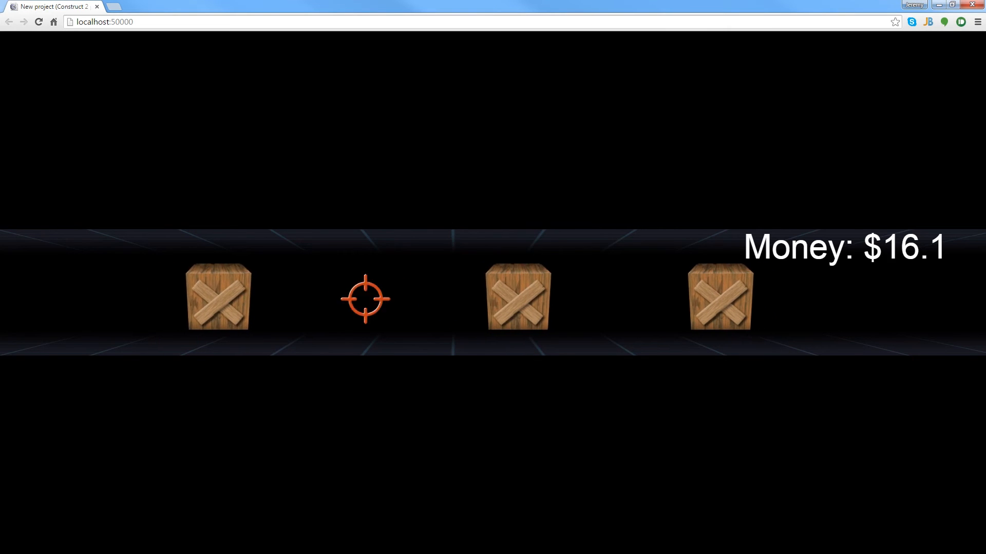
click(231, 300)
click(709, 315)
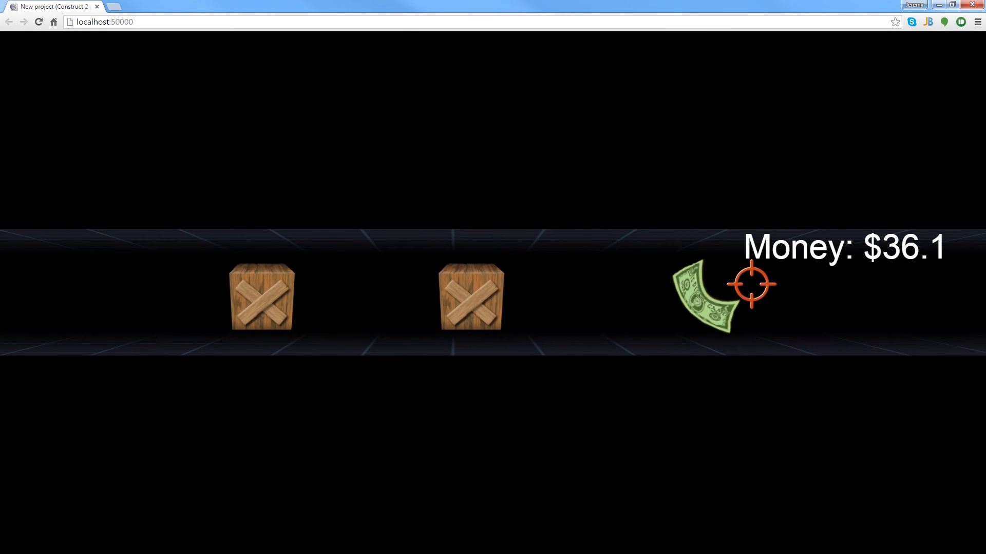
click(965, 7)
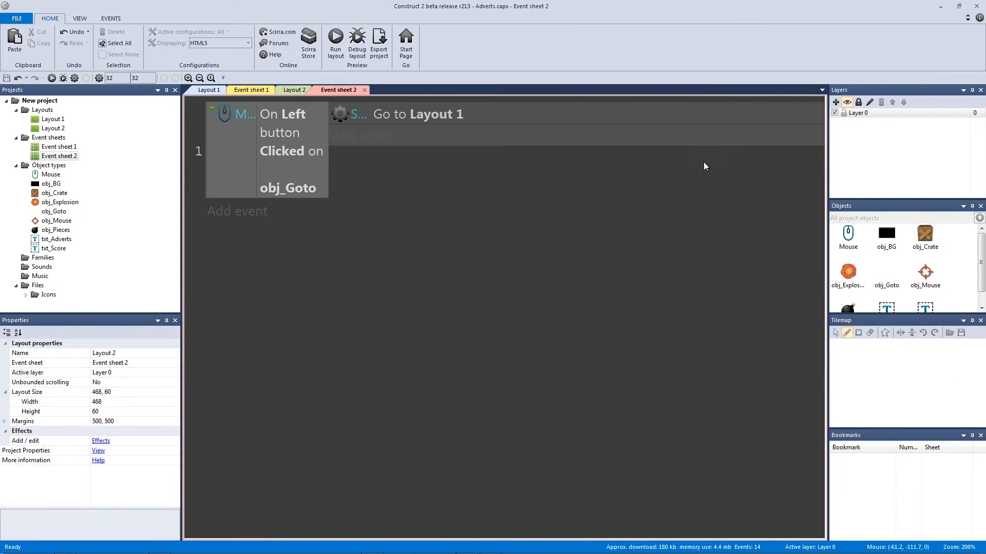
Return to Layout 1 and start exporting the project as an HTML5 website.
click(221, 91)
click(446, 207)
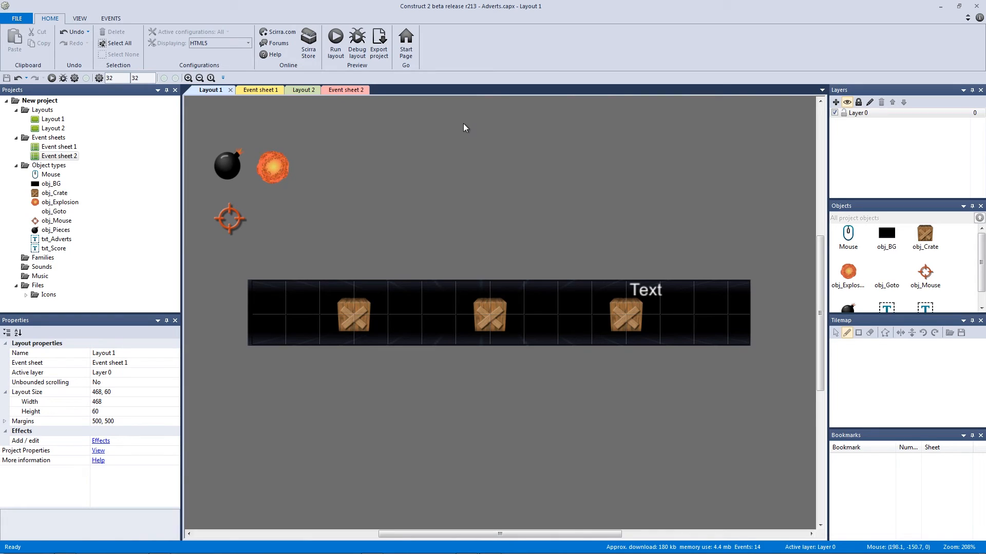
click(380, 43)
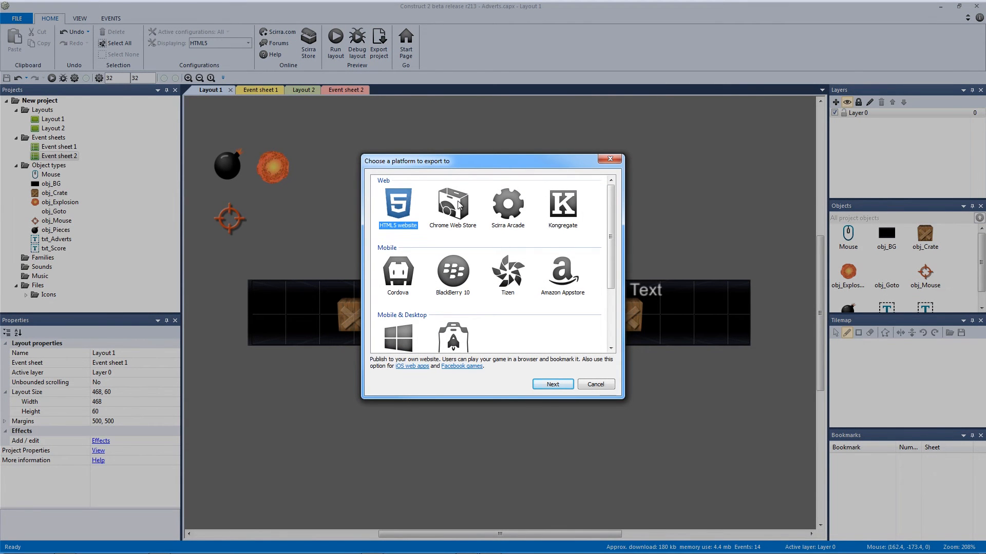
click(552, 384)
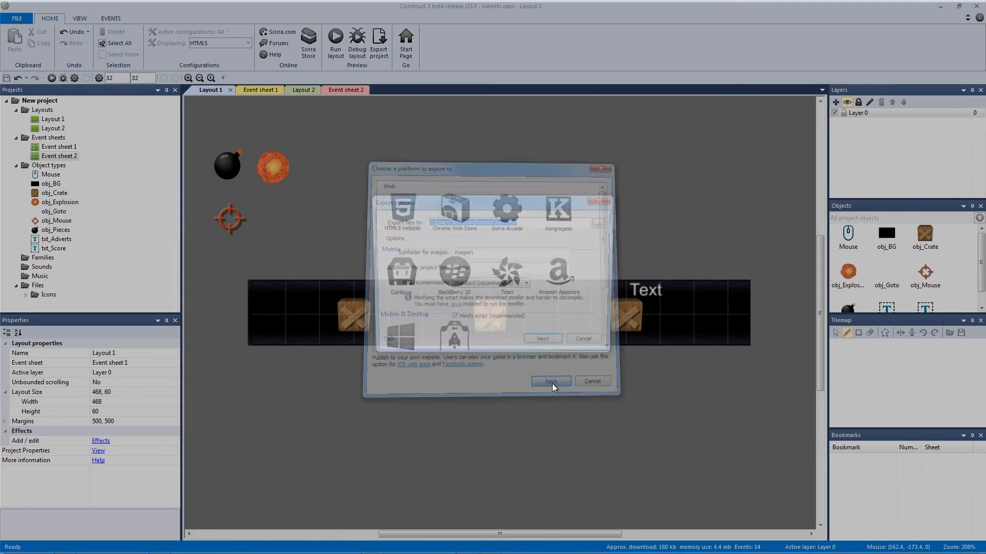
Create a new desktop folder named ExportedAdverts, set it as the export destination, and continue with the standard export options.
click(602, 222)
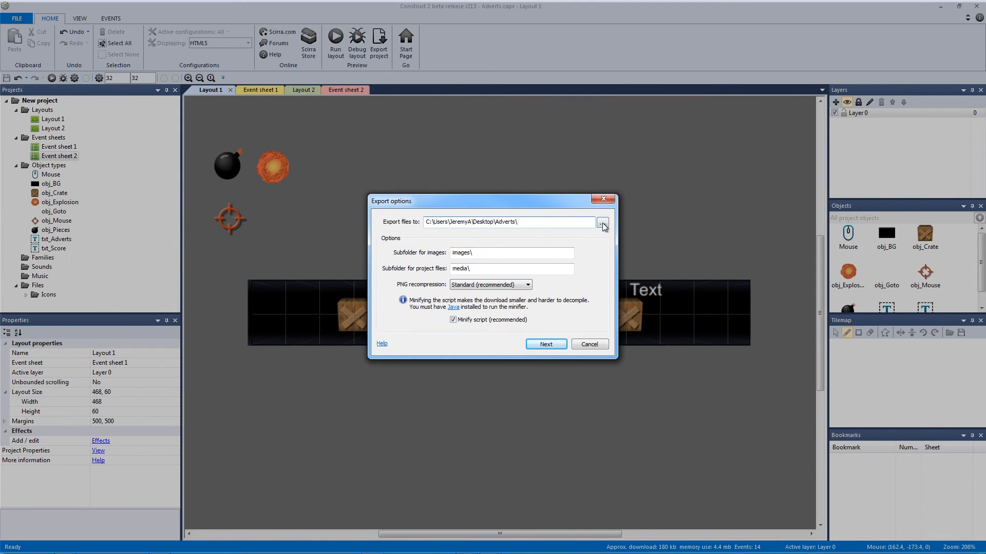
click(445, 360)
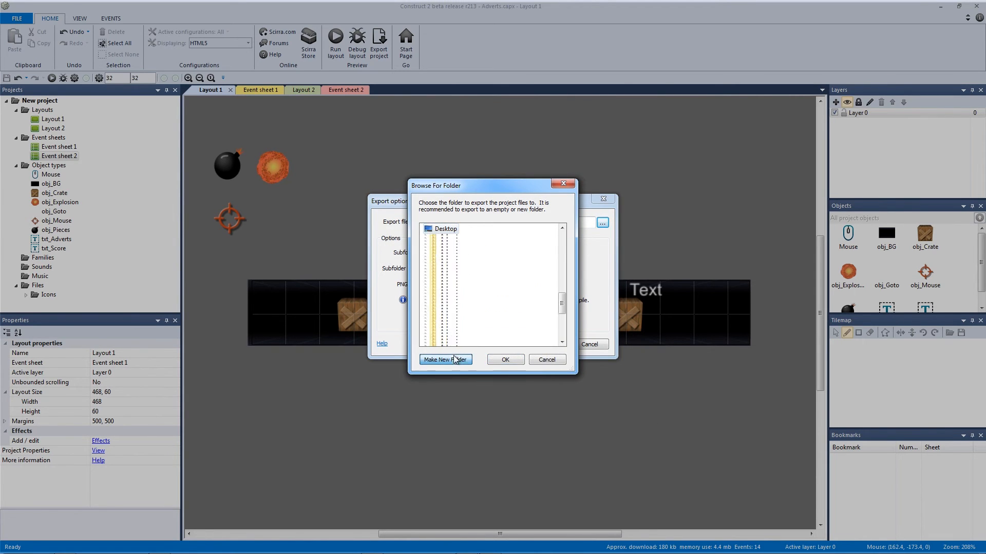
text(ExportedAdverts)
key(Return)
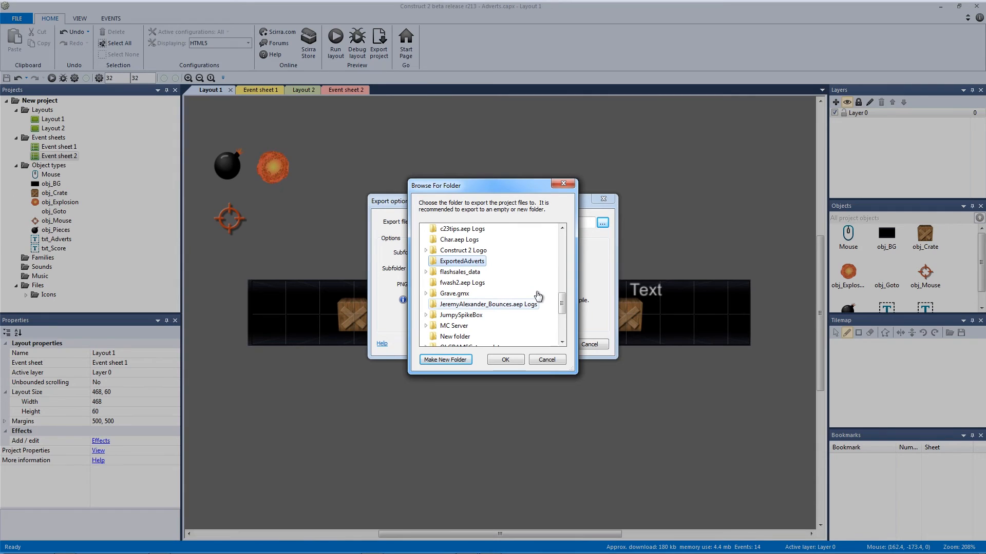
click(505, 359)
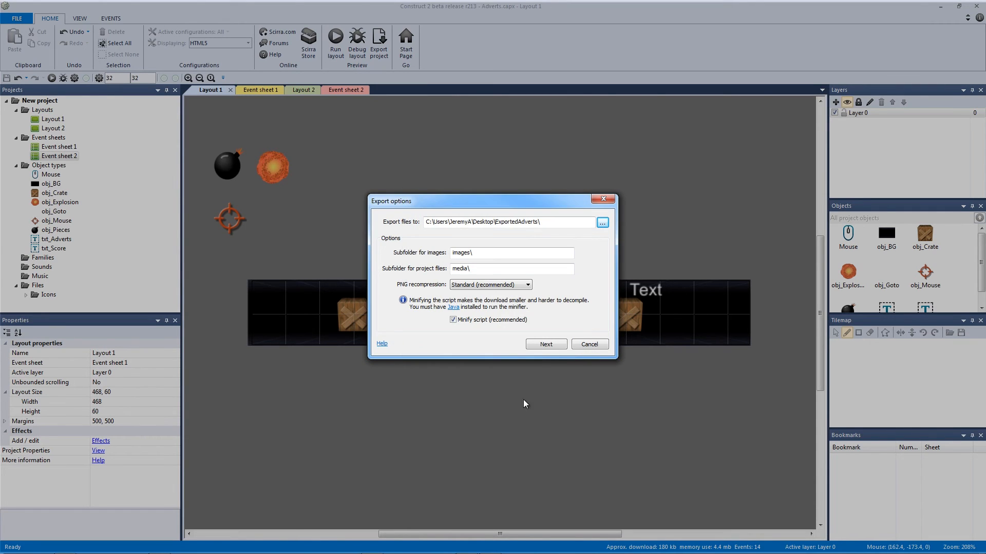
click(545, 343)
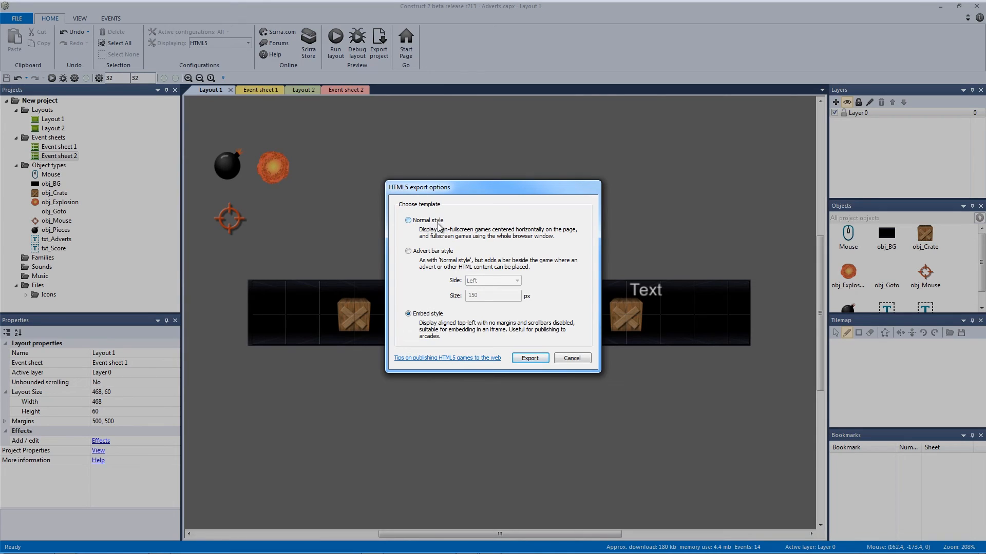
Try the Advert bar style export template and check its side setting.
click(432, 251)
click(500, 282)
click(500, 286)
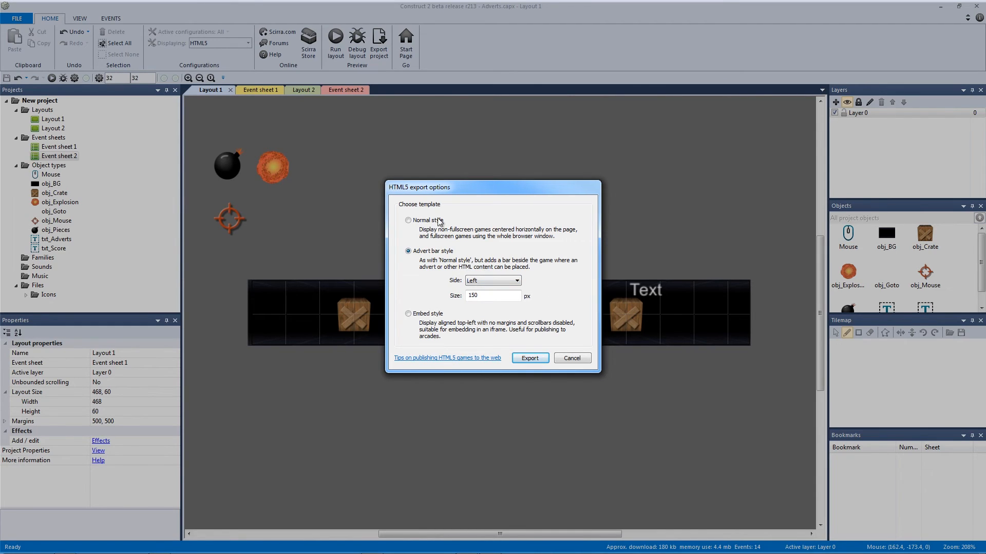
Export the project with the Embed style template and open the destination folder.
click(421, 315)
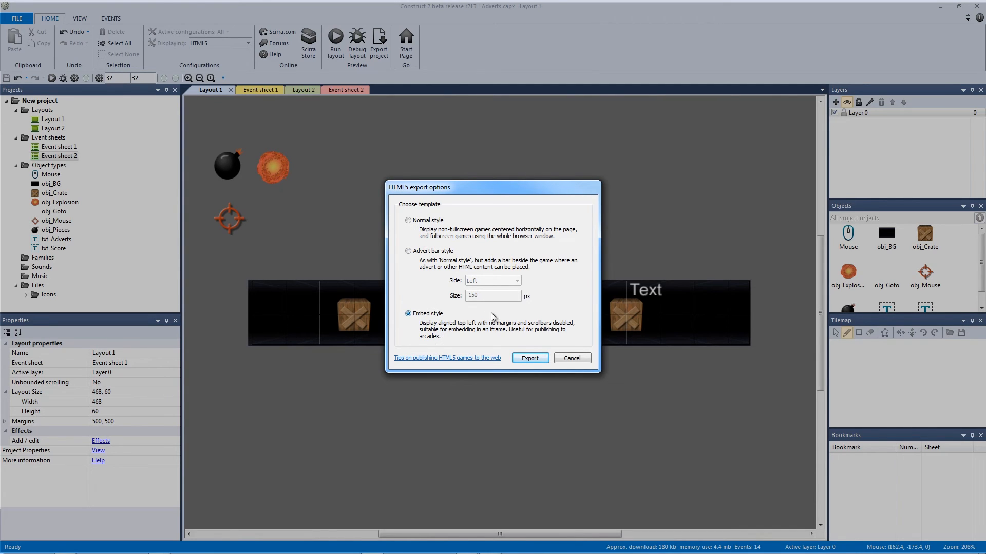
click(534, 359)
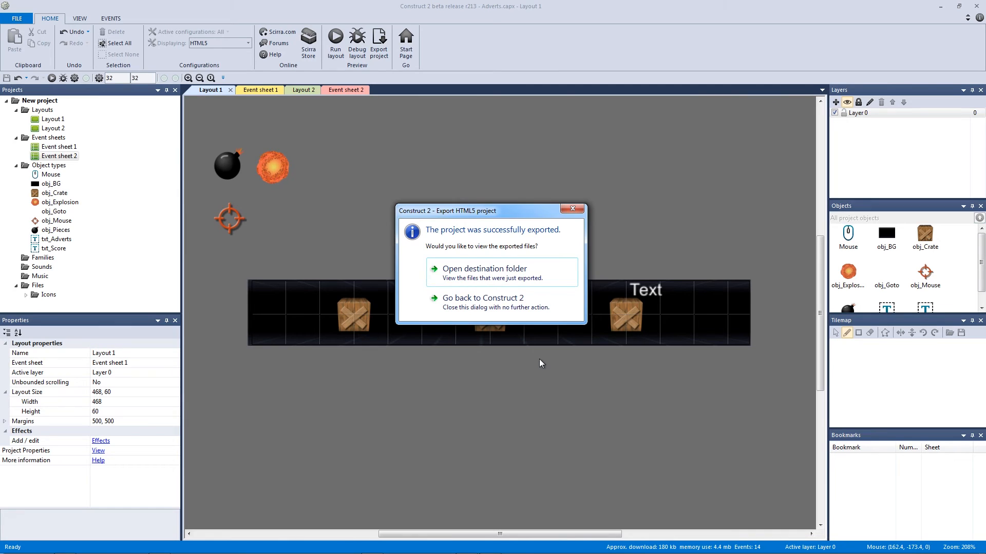
click(500, 277)
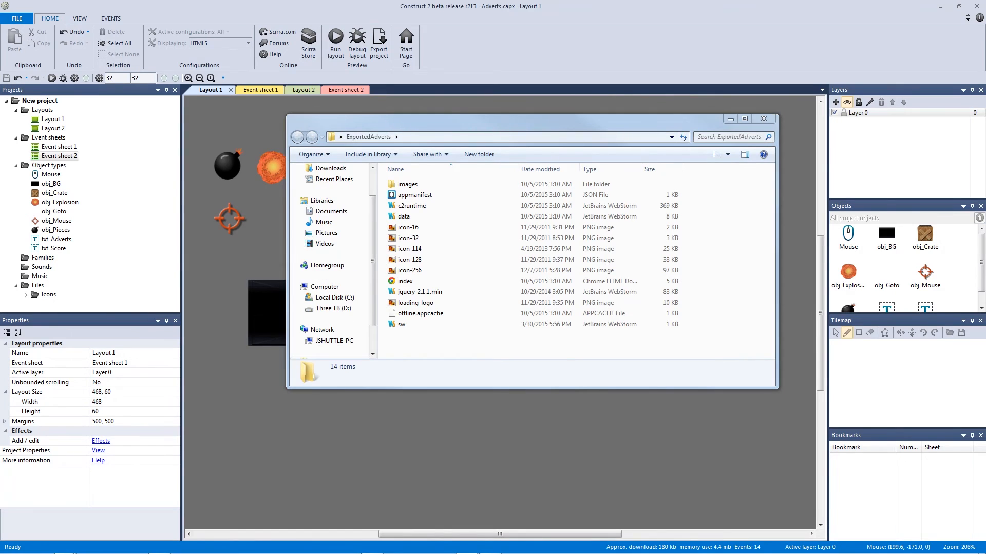
Switch to FileZilla and arrange its window beside the ExportedAdverts folder window.
drag(985, 82, 351, 61)
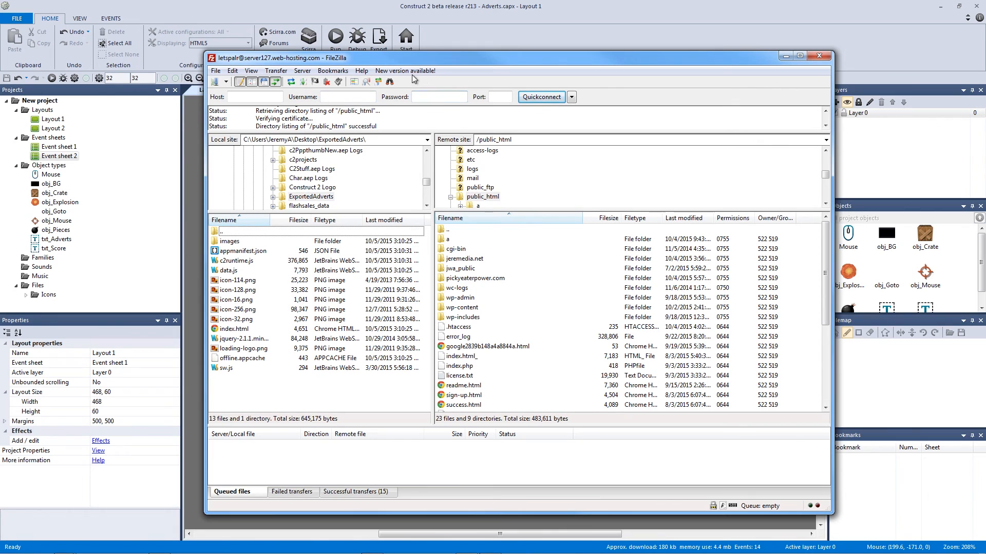
drag(383, 60, 808, 63)
drag(480, 128, 242, 121)
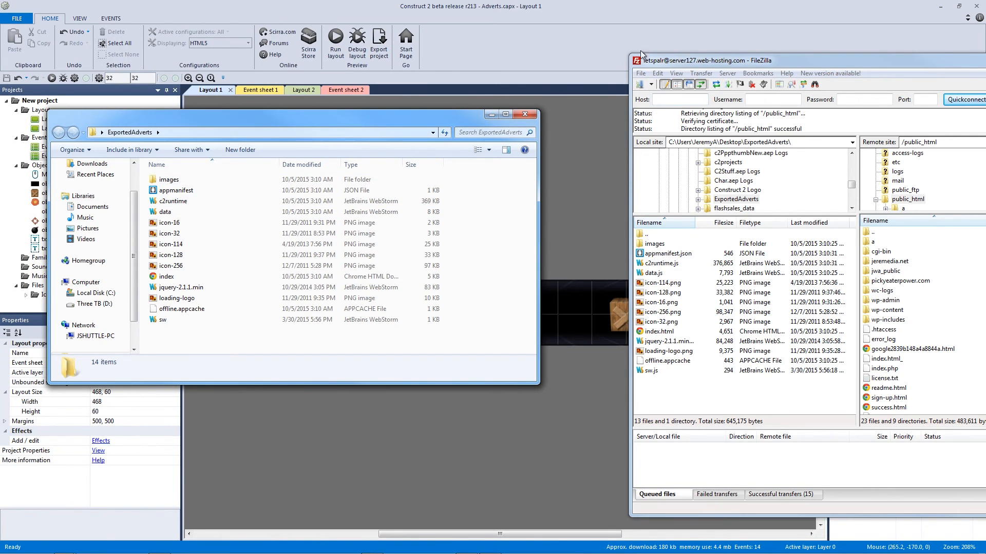
drag(688, 64, 403, 53)
Examine the exported index file and look through the files in the server's public_html directory.
click(212, 273)
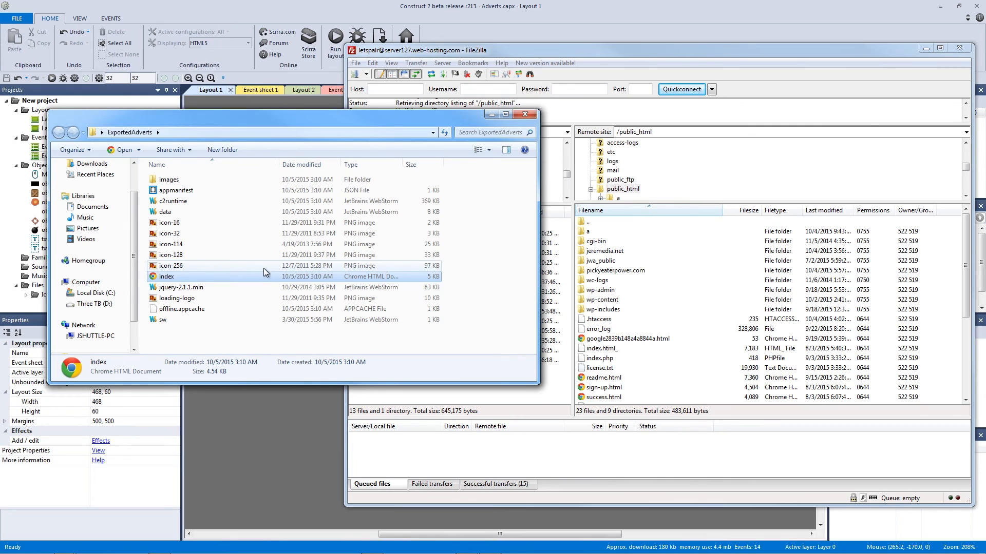
click(454, 52)
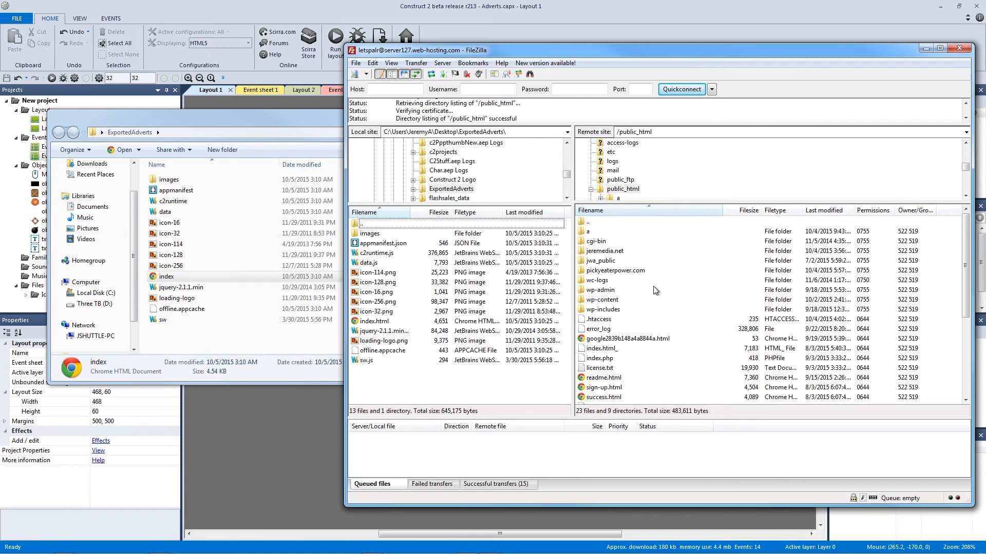
click(616, 398)
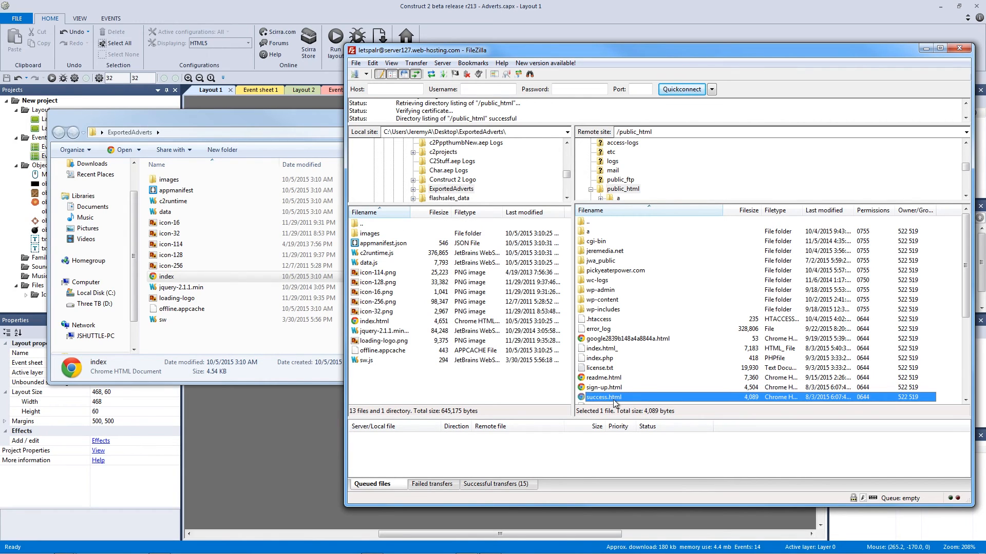
click(611, 380)
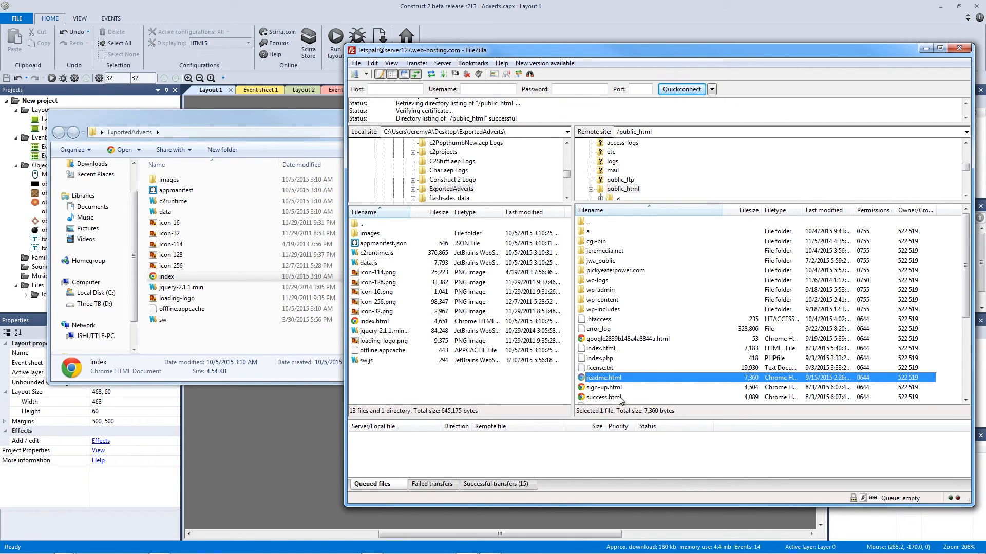
scroll(637, 384, down, 1)
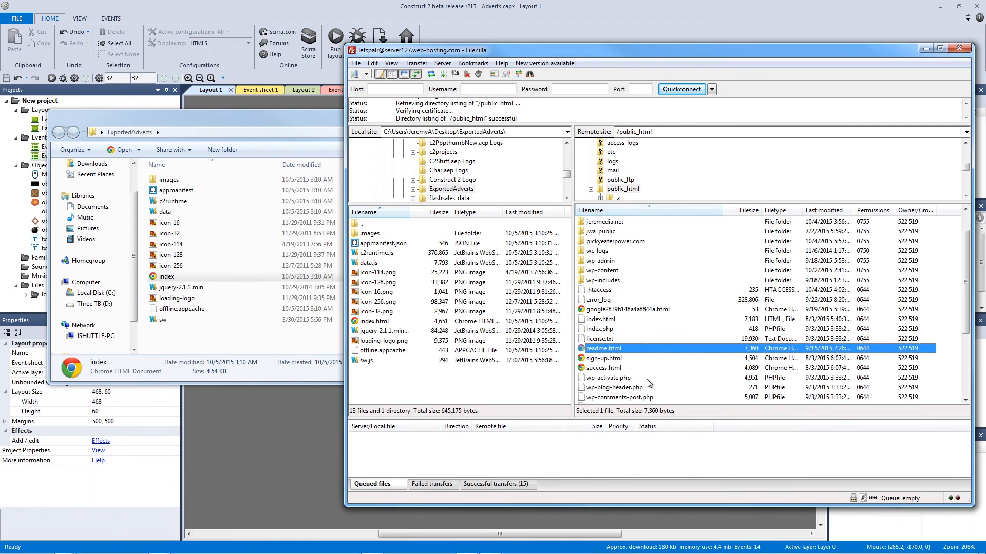
scroll(650, 381, up, 1)
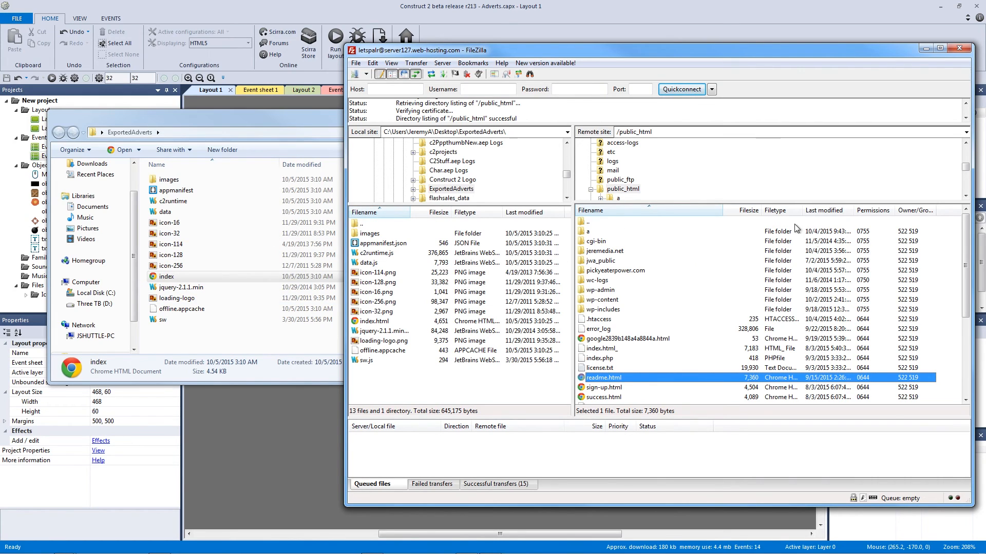
Select all the exported files and the images folder in ExportedAdverts, and return to FileZilla.
drag(240, 333, 154, 170)
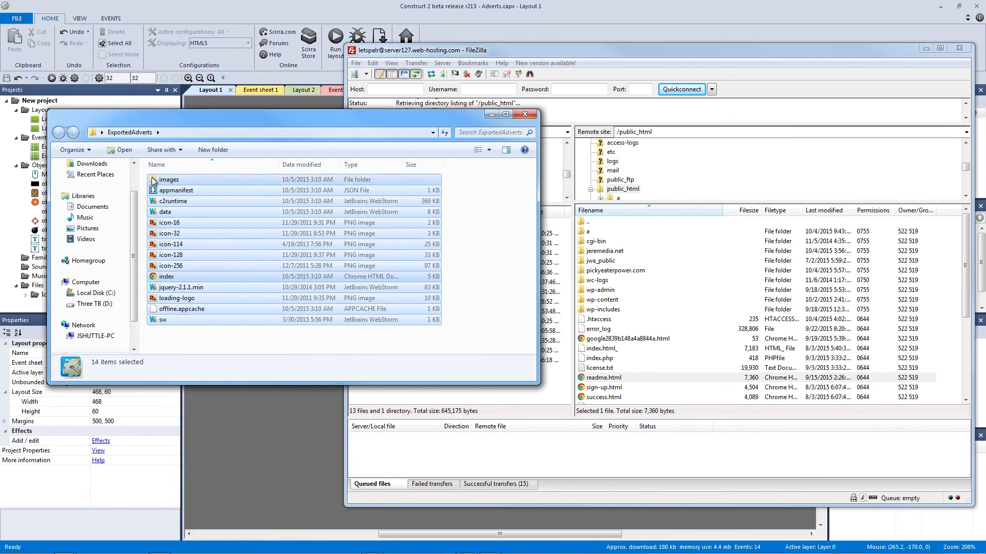
click(666, 48)
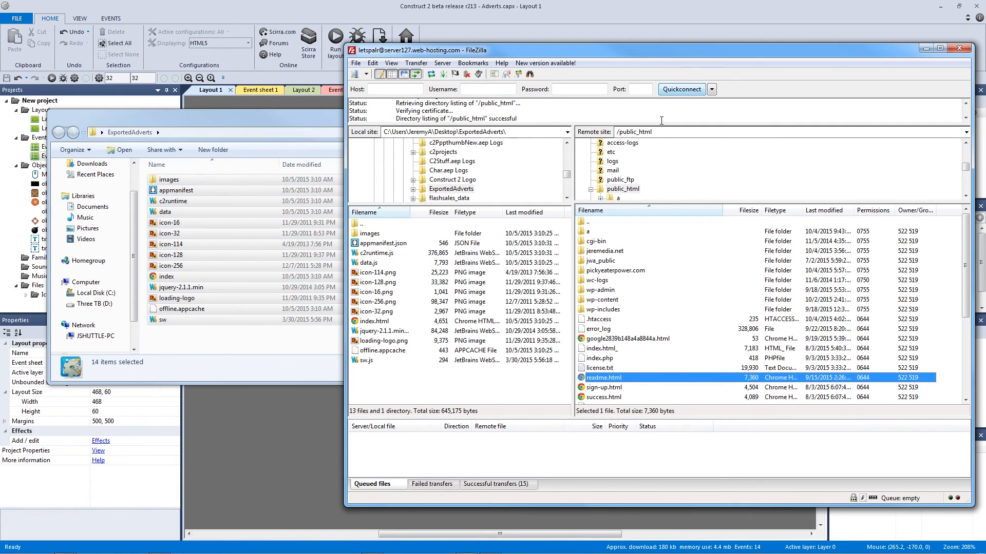
click(940, 316)
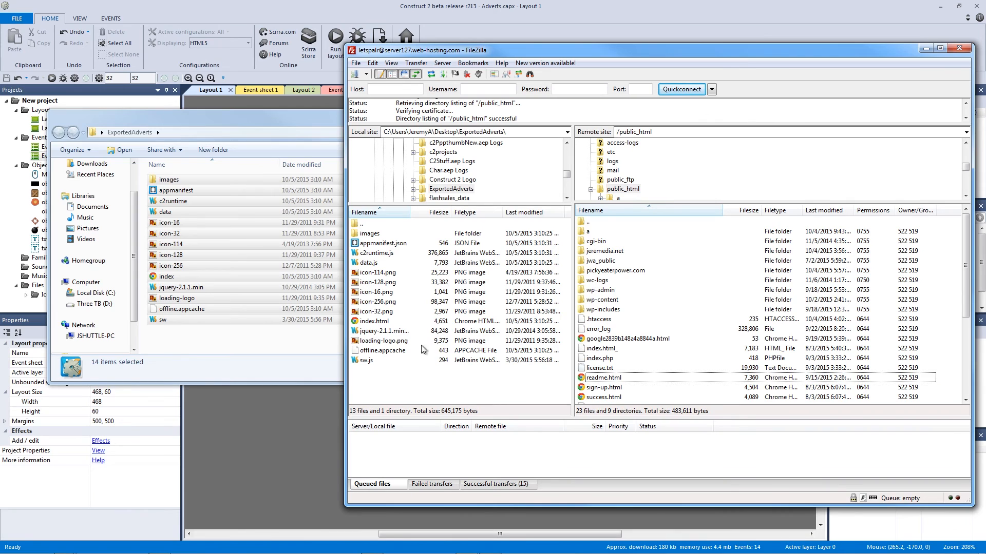
click(418, 374)
click(148, 120)
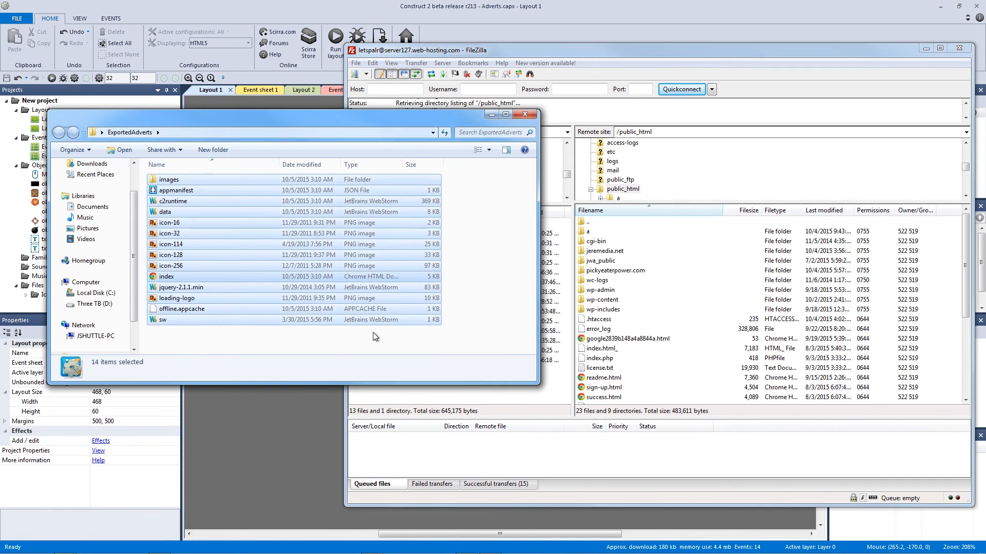
click(417, 399)
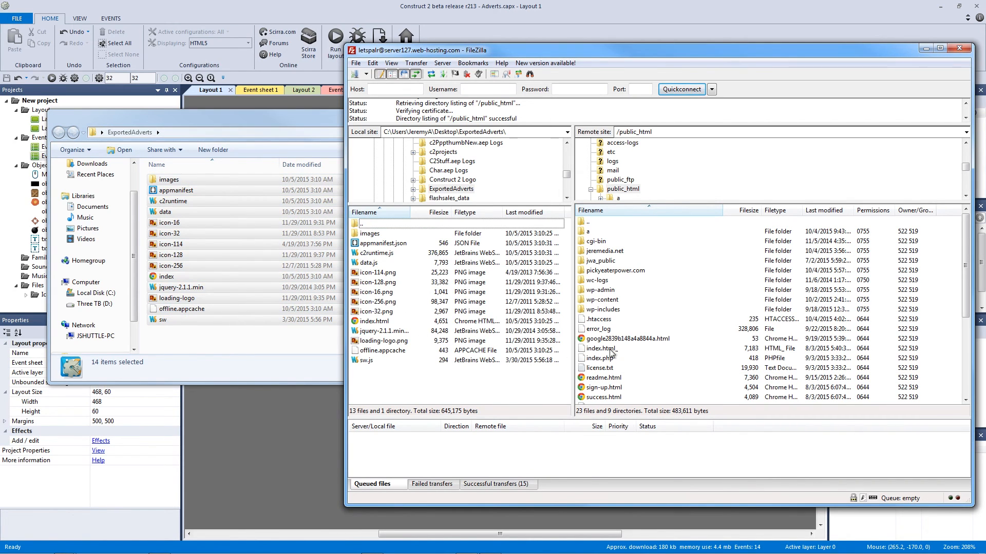
Create a directory named ea inside public_html on the remote server and open it.
right_click(945, 306)
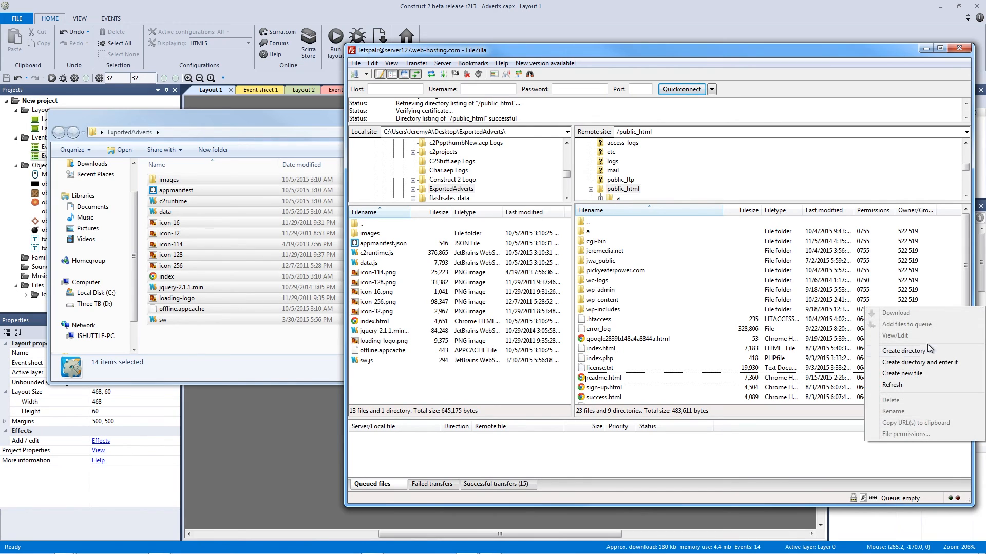
click(904, 351)
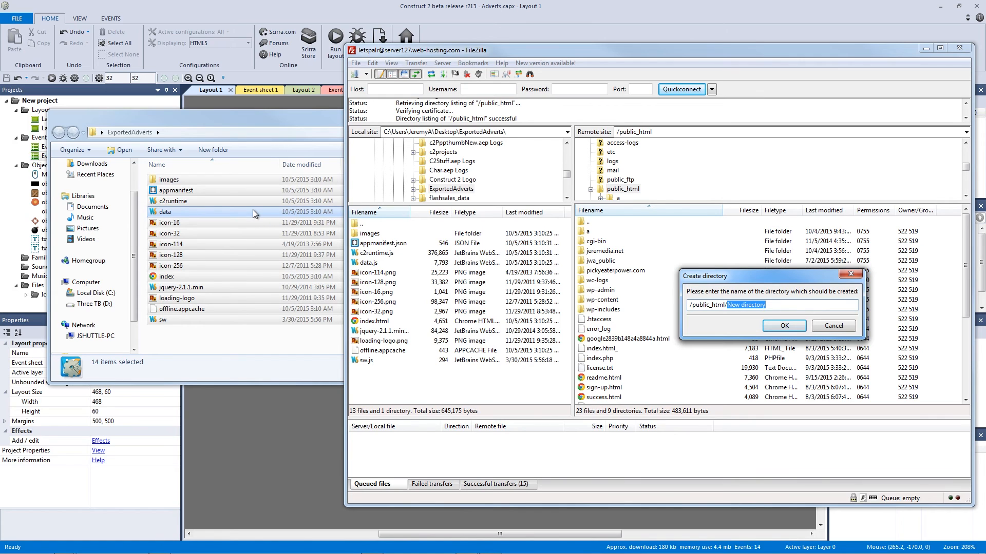
text(e)
key(Return)
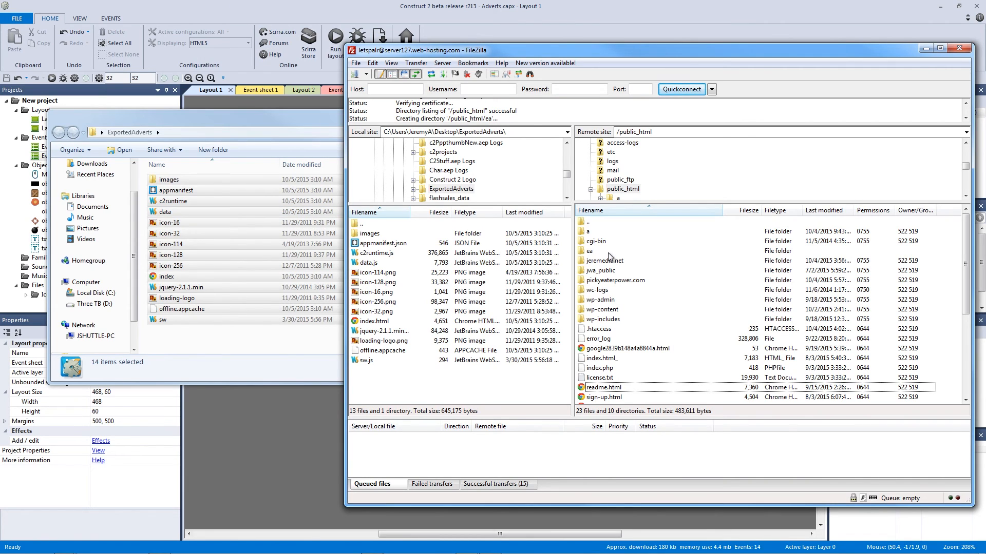
double_click(590, 251)
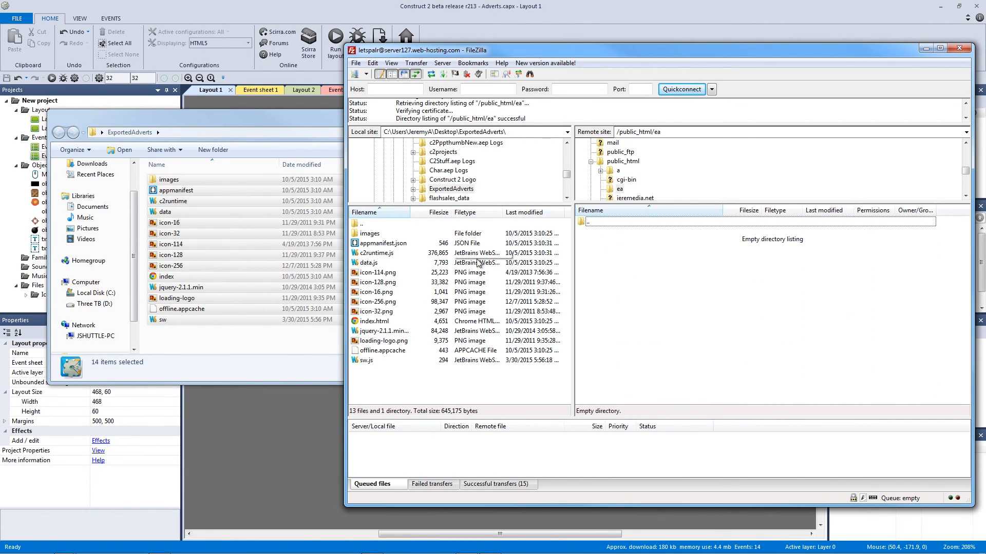
Upload all the exported files and the images folder to the server's ea directory, and open jdoubleua.com/ea/index.html in Chrome.
drag(430, 374, 654, 285)
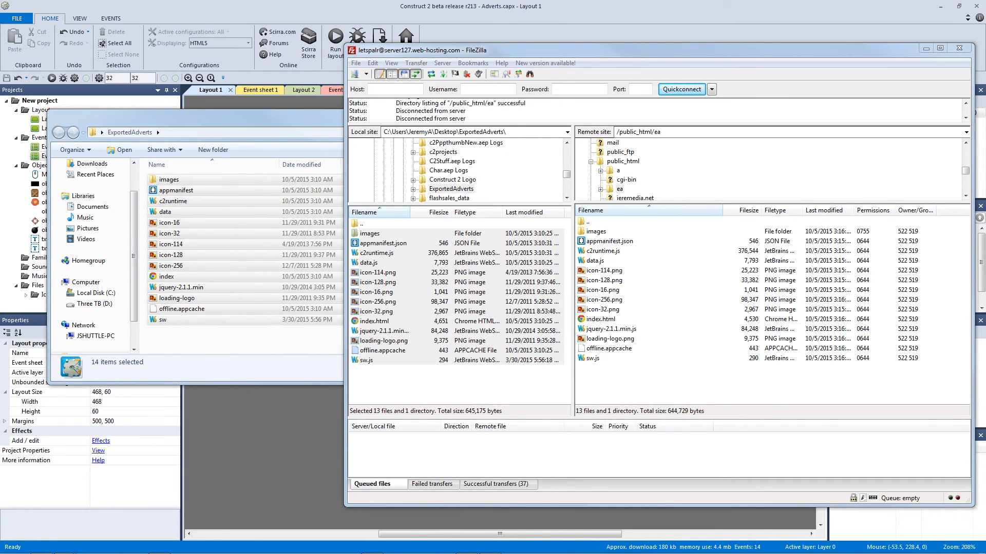
drag(985, 77, 347, 40)
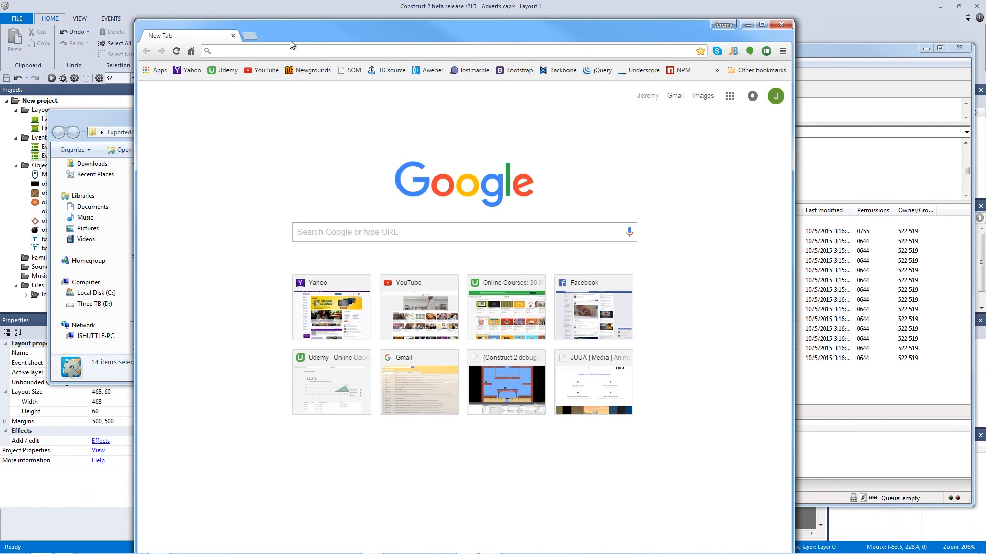
text(jdoubleua.com.)
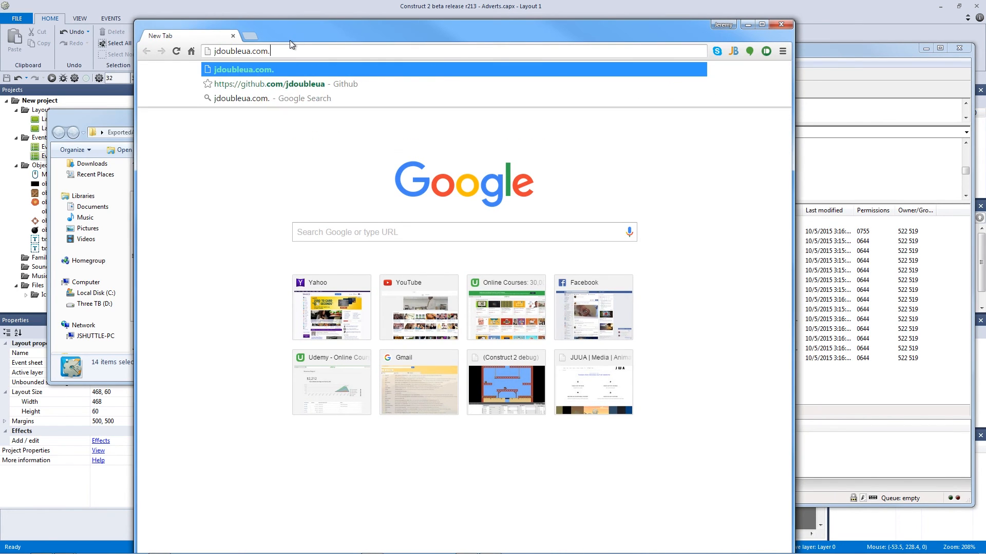
key(BackSpace)
text(/ea/)
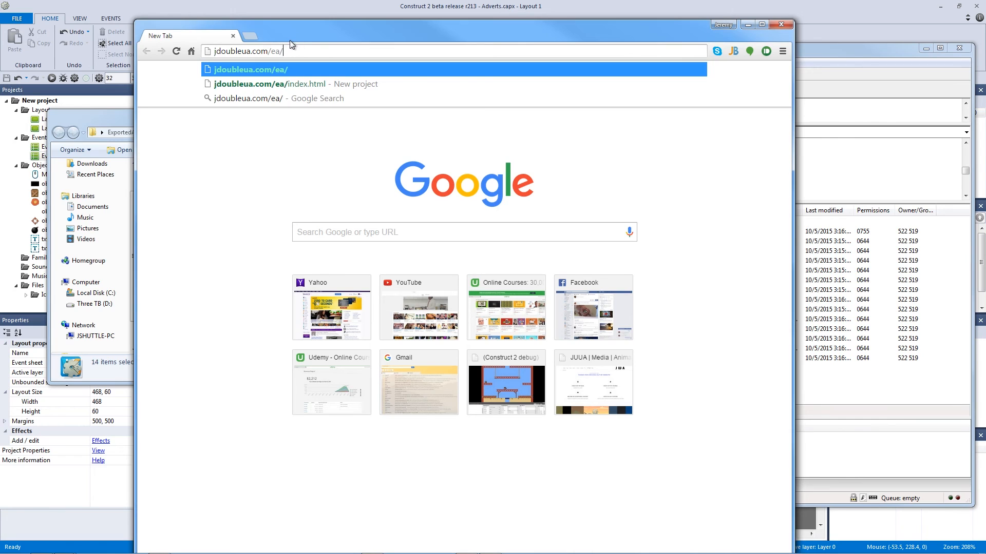
key(Down)
key(Return)
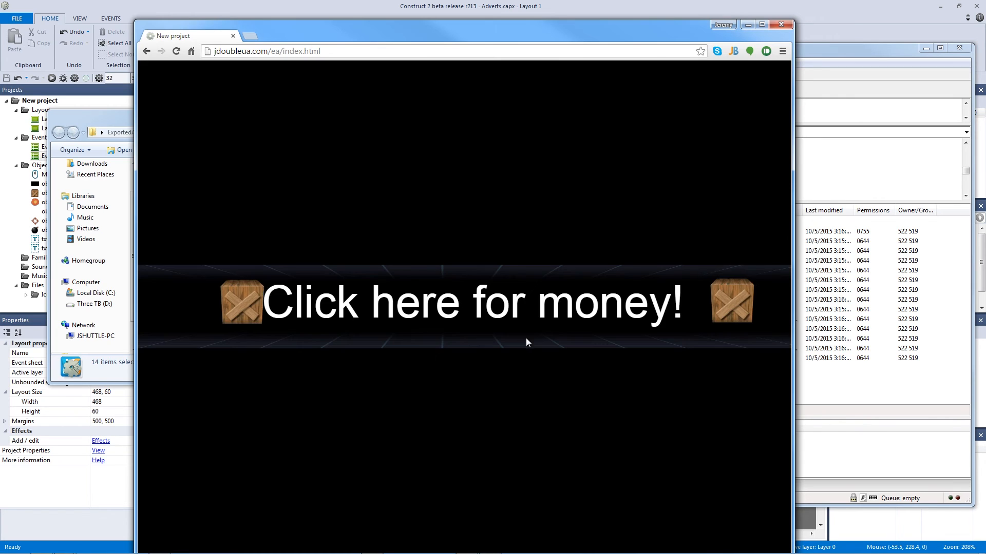
Return to FileZilla and locate the uploaded index.html in the server's ea directory.
drag(316, 35, 385, 85)
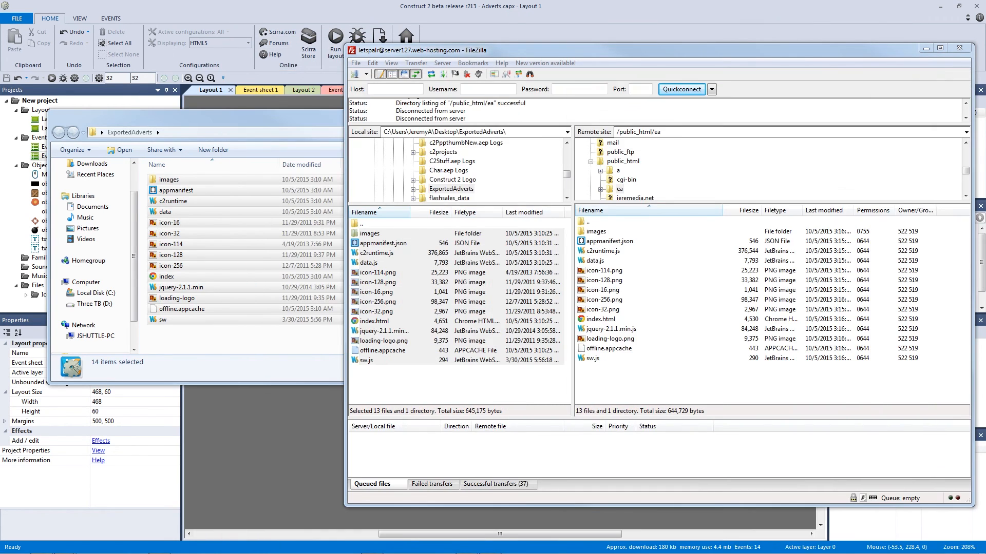
double_click(604, 224)
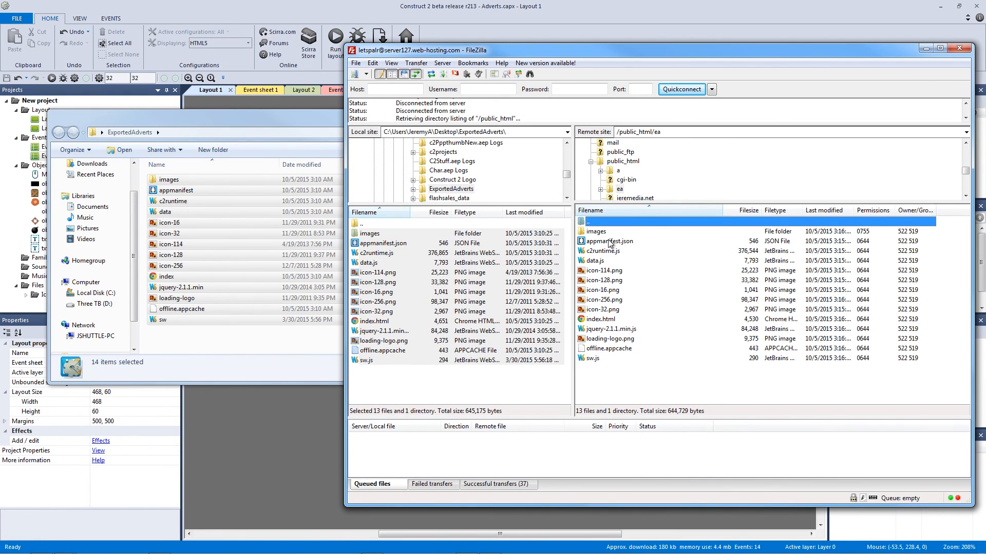
click(604, 248)
double_click(606, 251)
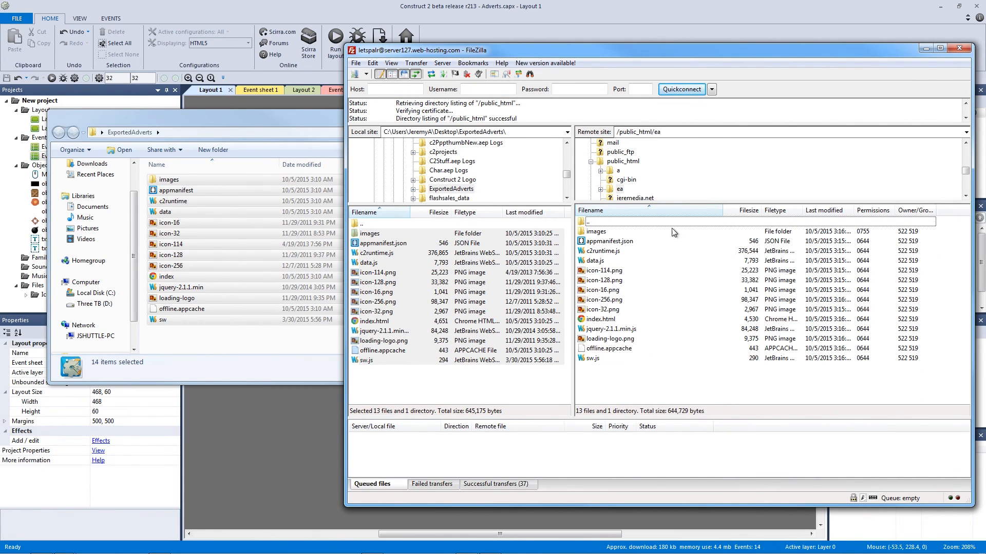
click(607, 322)
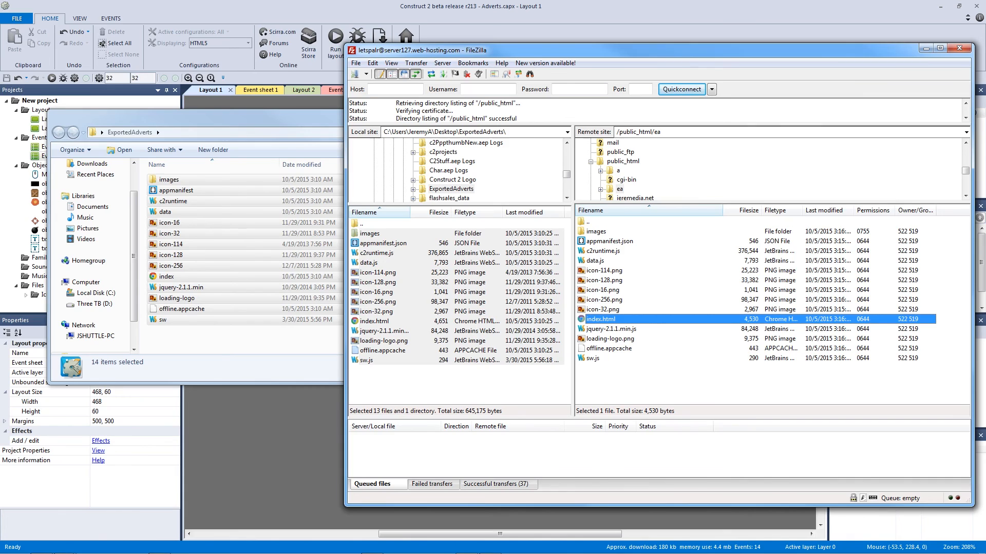
Switch back to Chrome, playtest the online banner by starting the game and shooting the crates, and close the browser.
drag(0, 40, 298, 40)
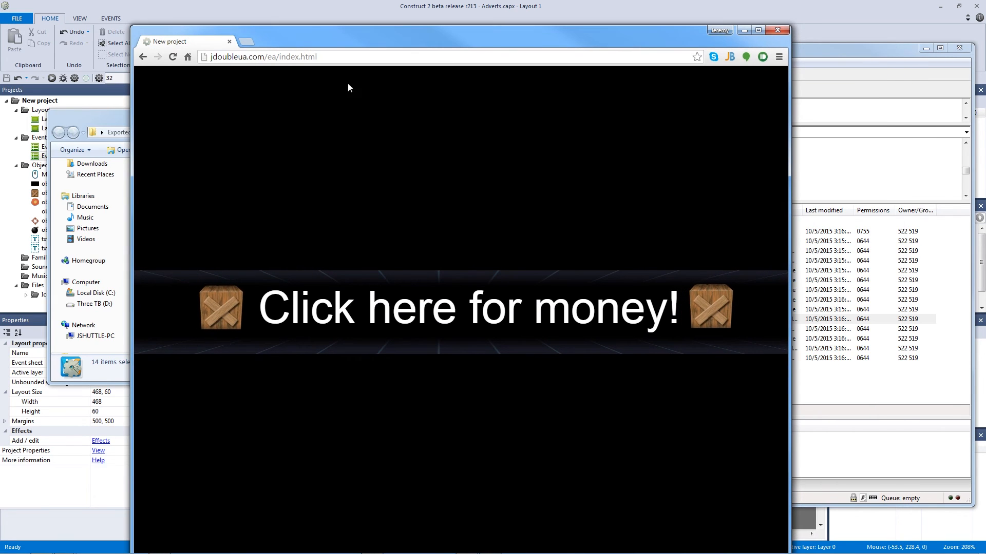
click(269, 57)
click(345, 112)
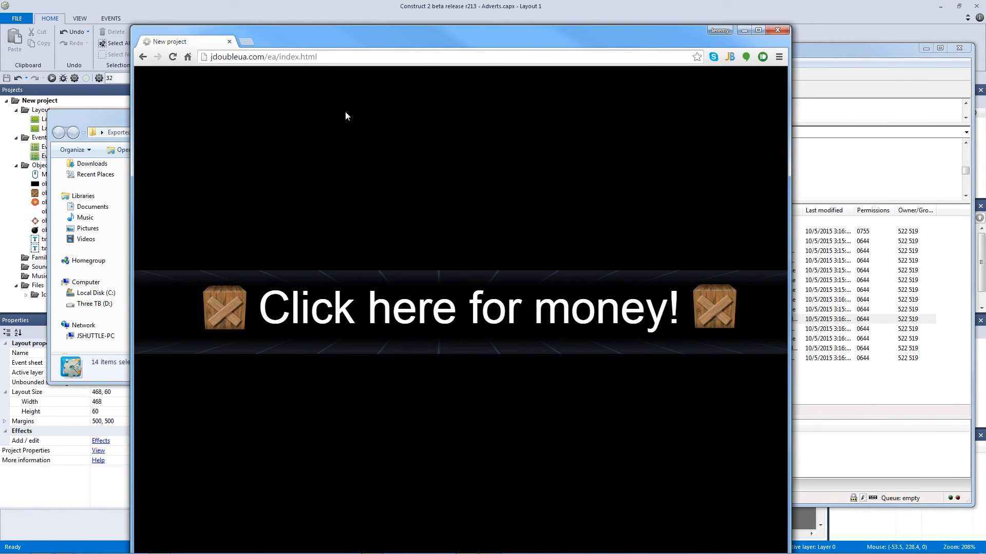
click(417, 313)
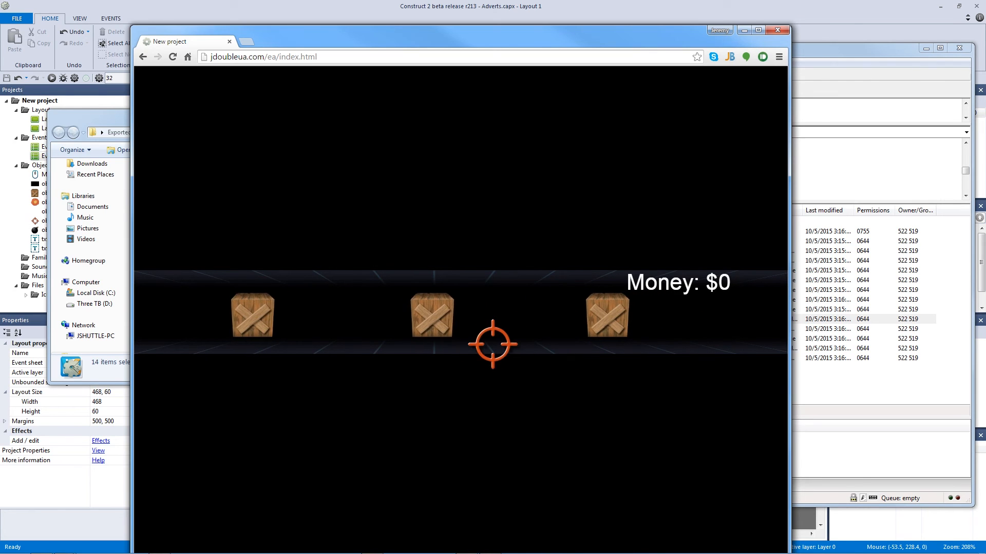
click(276, 315)
click(419, 317)
click(624, 336)
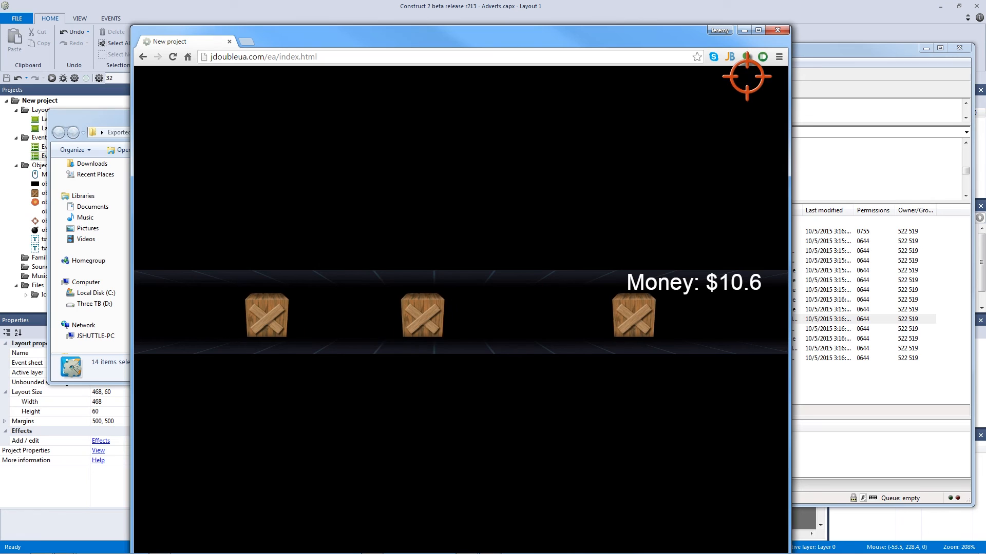
click(777, 30)
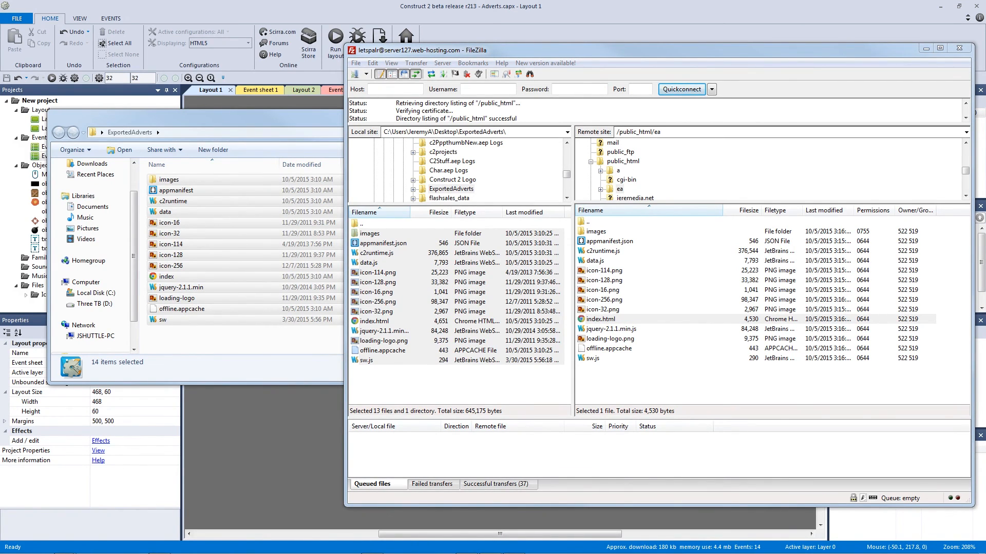
Switch to WebStorm, maximize its window, and preview sign-up.html in Chrome before closing the preview.
drag(985, 87, 354, 40)
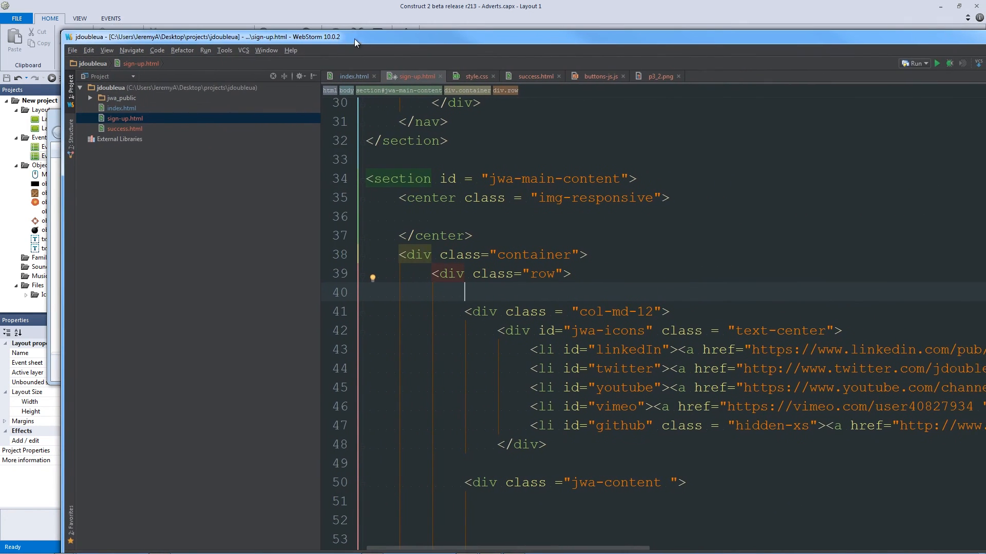
double_click(354, 40)
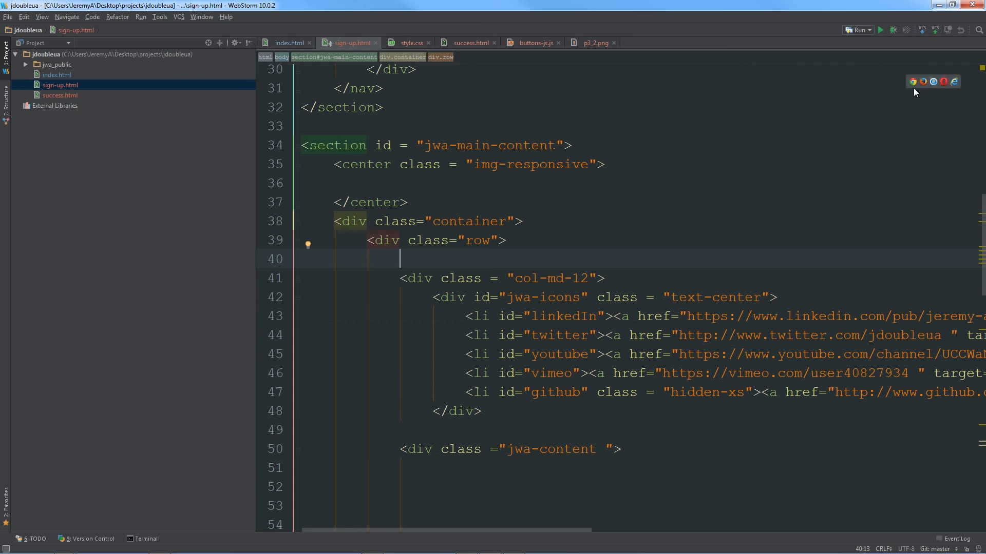
click(913, 84)
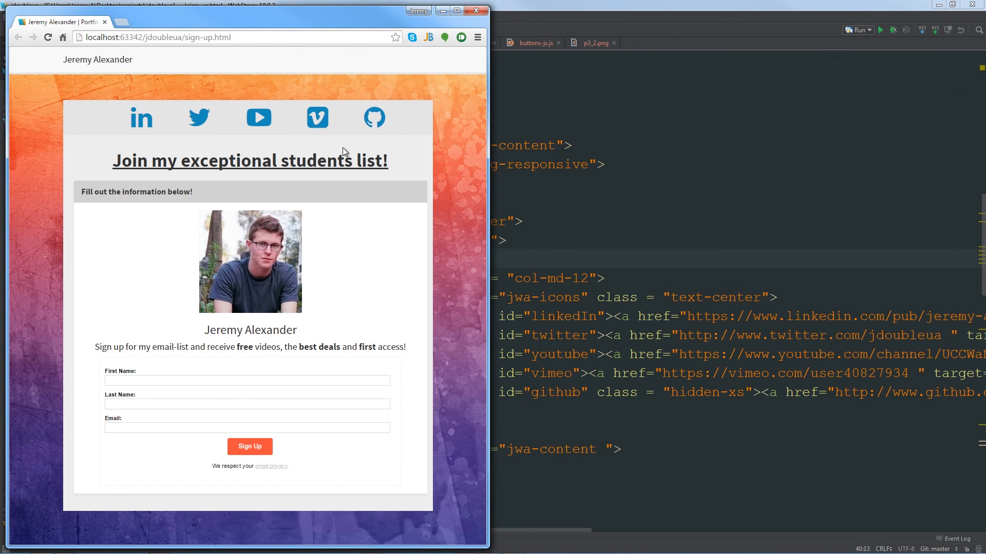
click(456, 10)
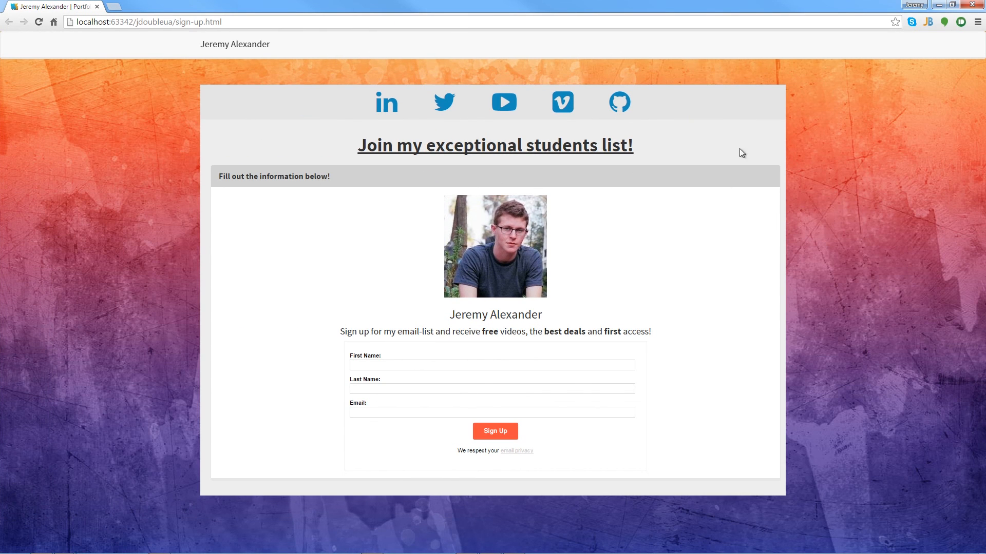
click(972, 4)
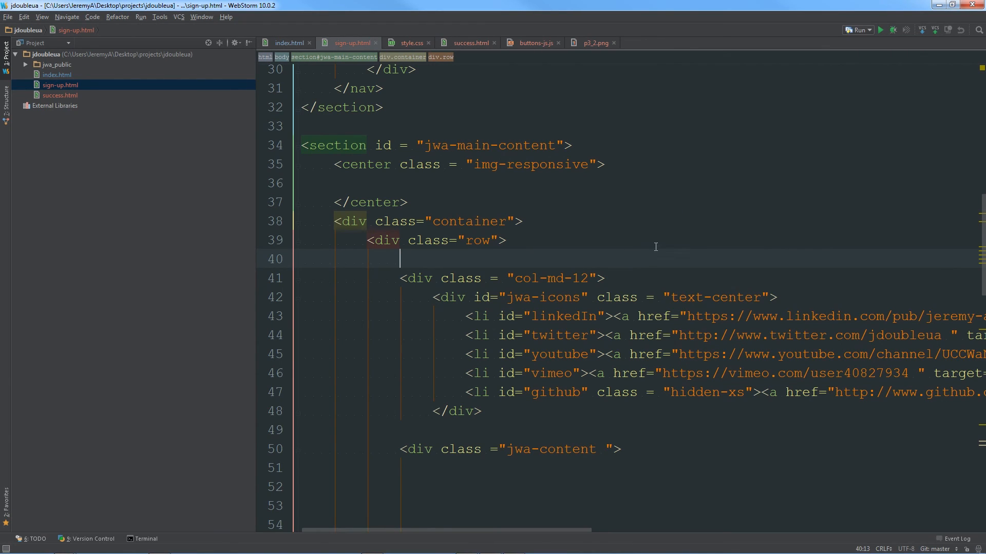
Preview sign-up.html again alongside jdoubleua.com/ea/index.html in a second tab, and return to the sign-up.html code.
click(913, 81)
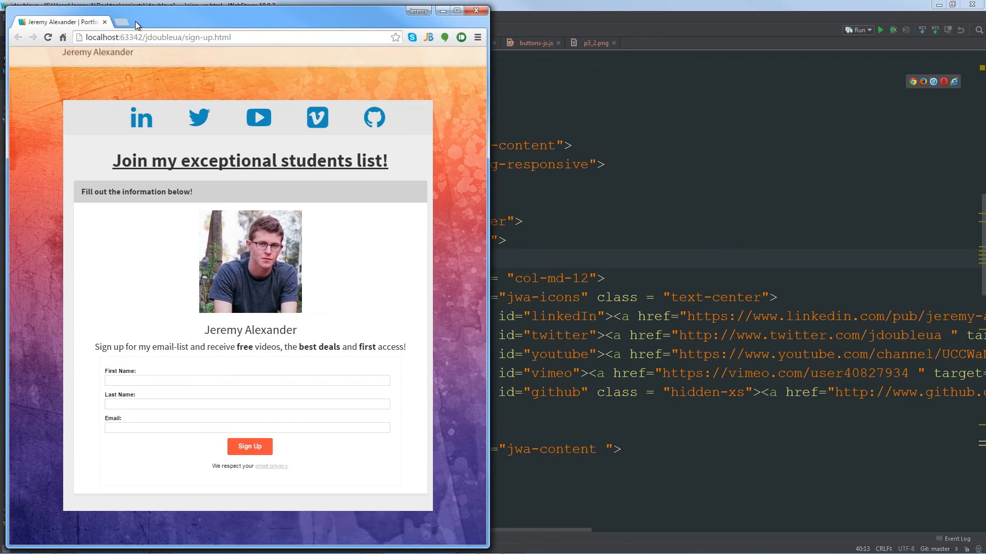
click(127, 22)
text(jd)
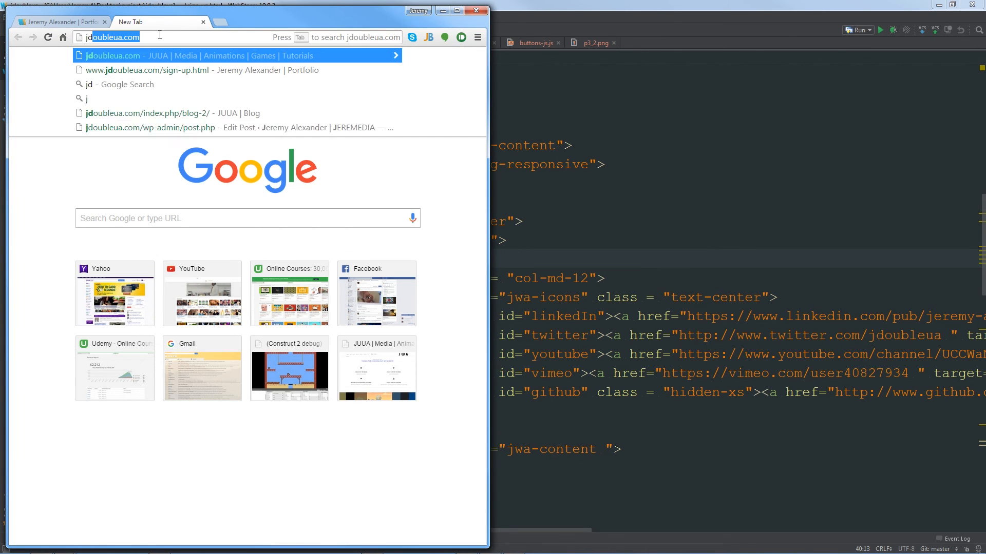
text(oubleua.com/ea)
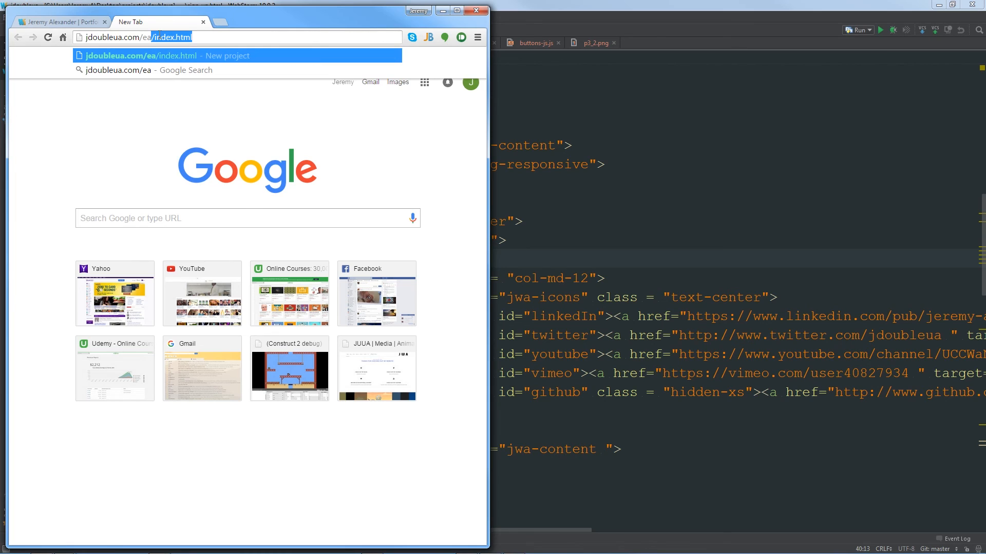
key(Return)
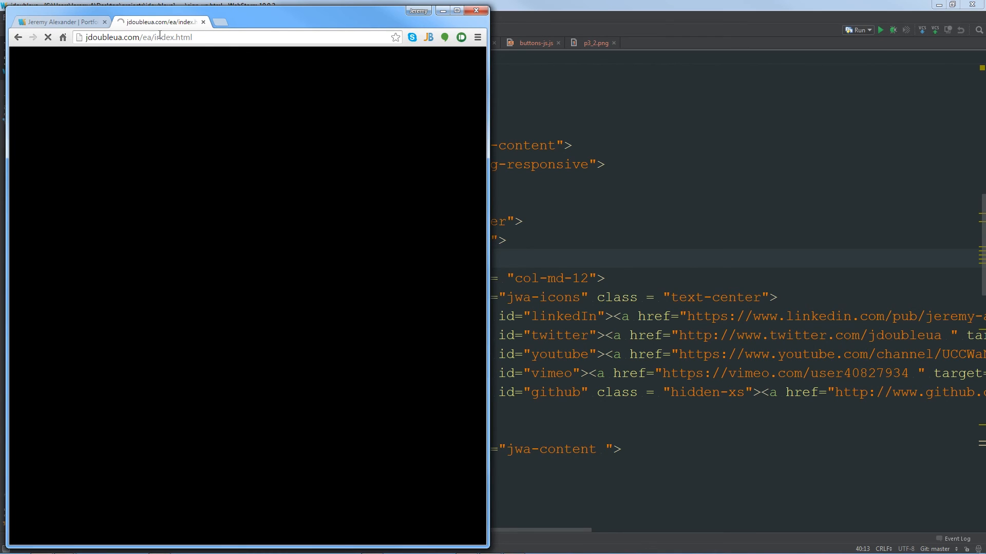
click(59, 22)
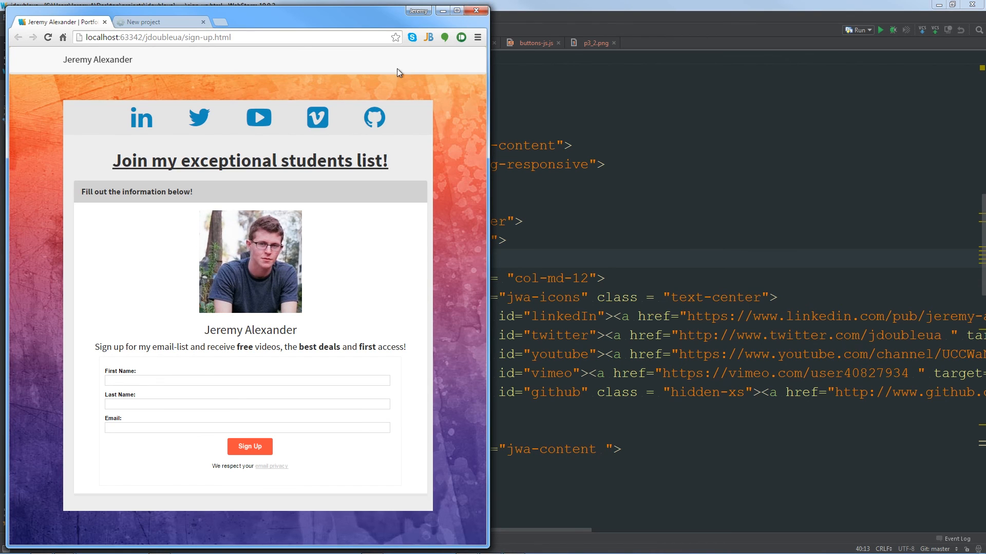
click(473, 12)
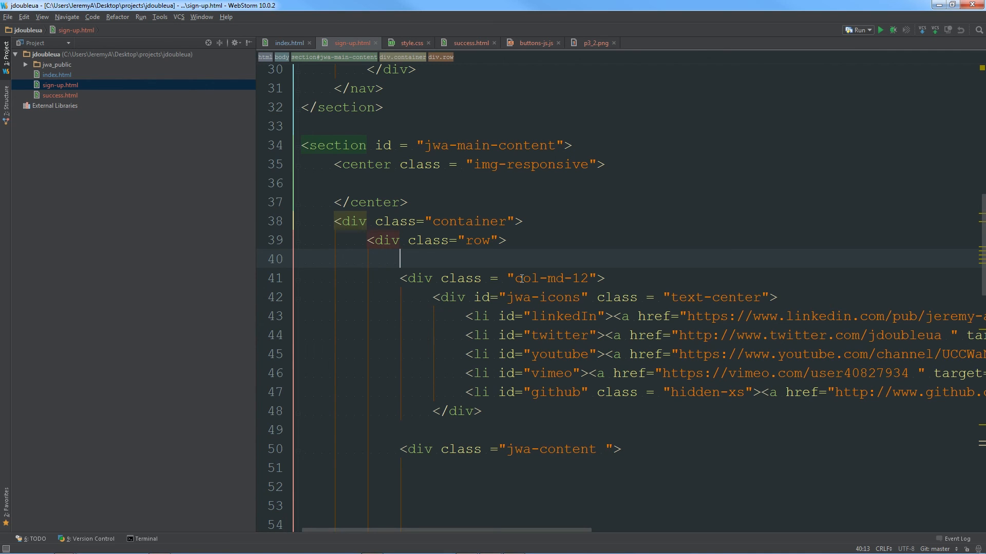
Insert an iframe element with an empty src attribute on line 40, inside the row div of sign-up.html.
text(<iframe></iframe>)
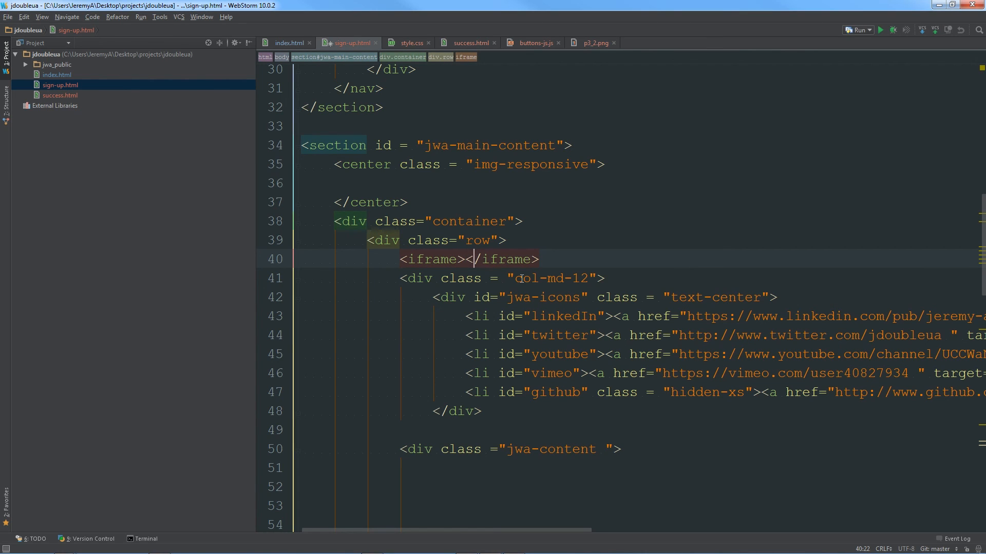
key(Left)
key(Left)
text(src =)
key(Escape)
text(")
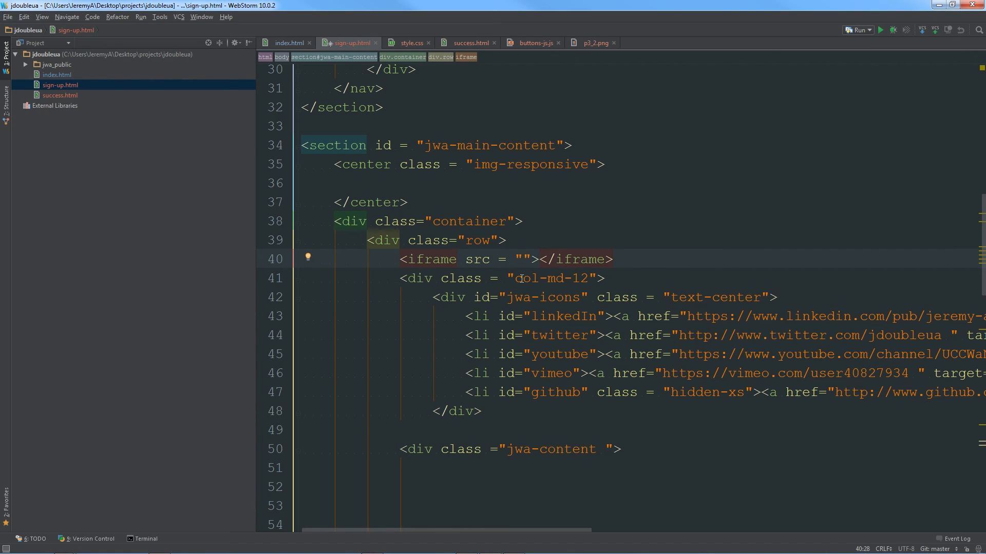
text(htt[)
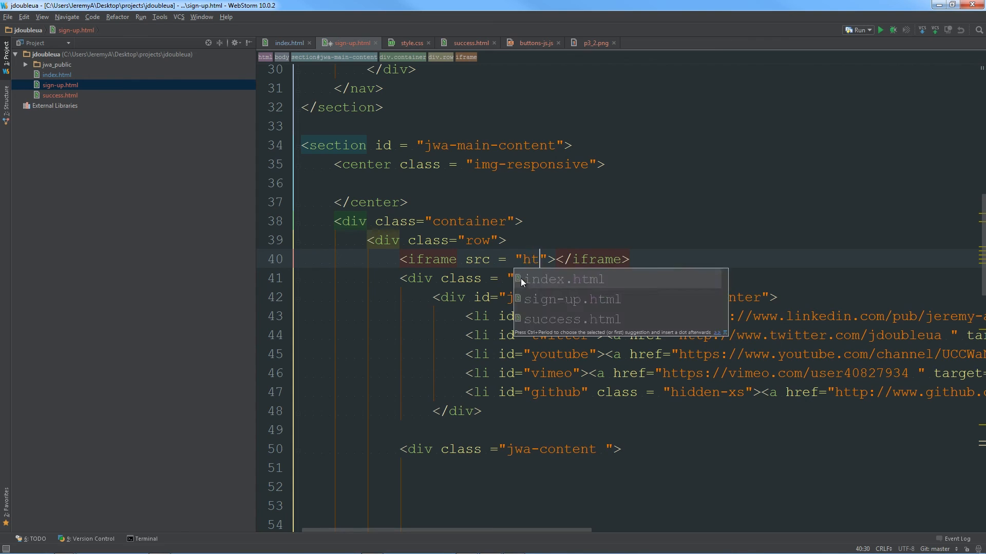
key(BackSpace)
text(p://www.)
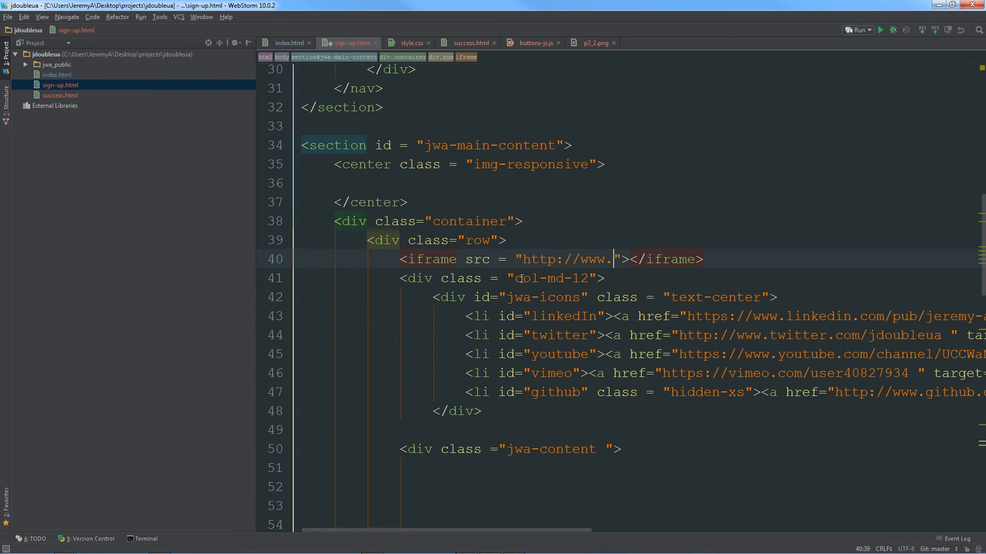
text(jdoubl)
text(eua.com)
text(/ea/index.ht)
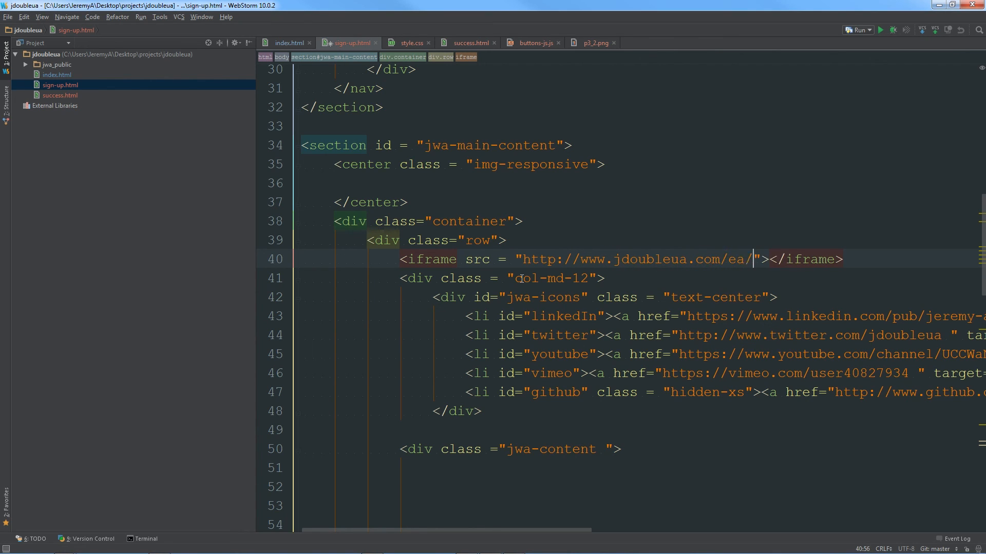
text(ml)
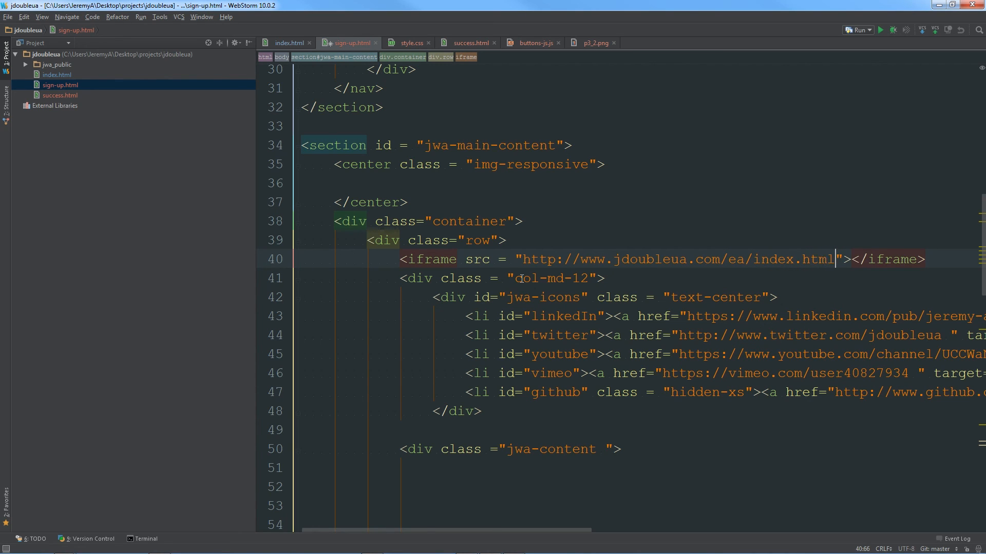
Add a name attribute with the value "Advert" to the iframe tag after its src.
key(Right)
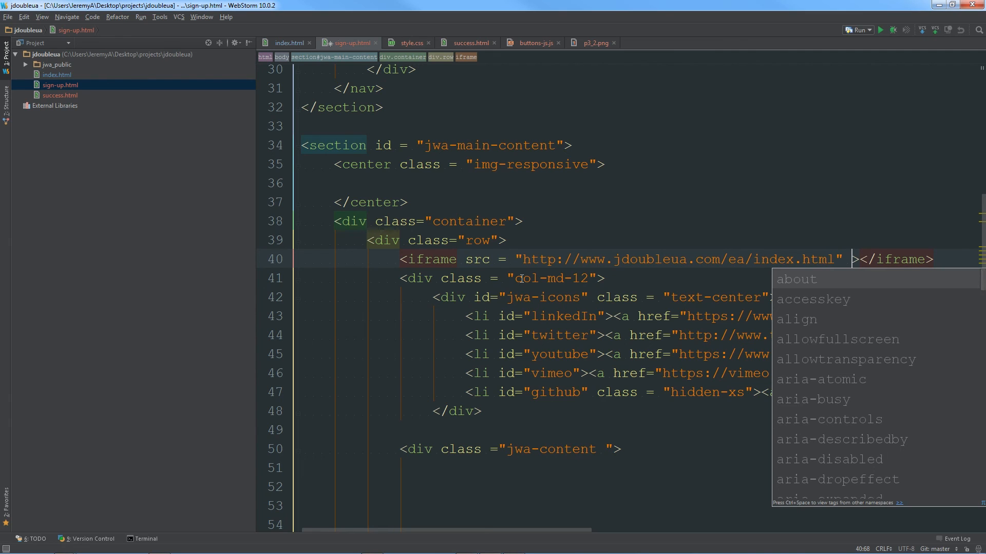
drag(472, 529, 612, 529)
key(Escape)
text(name = ")
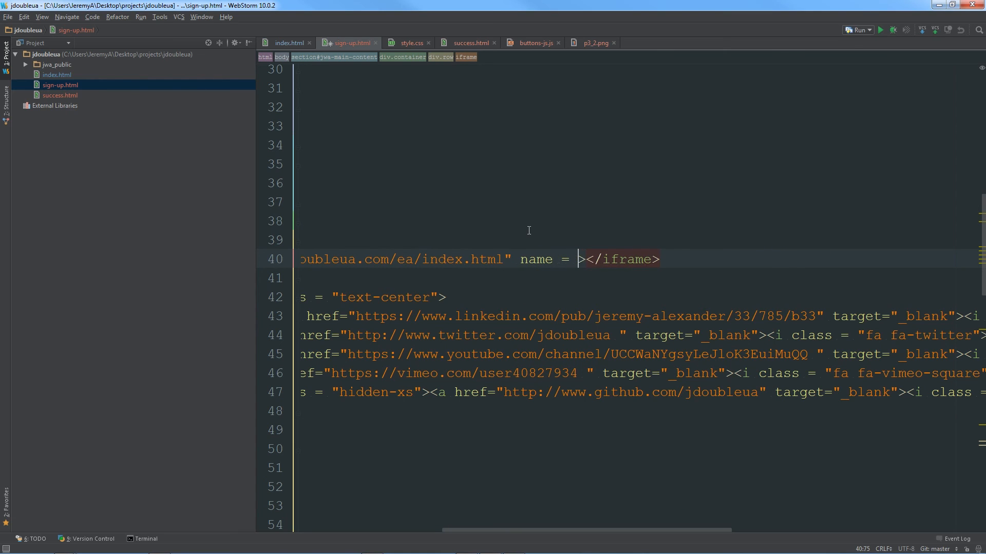
text(Advert")
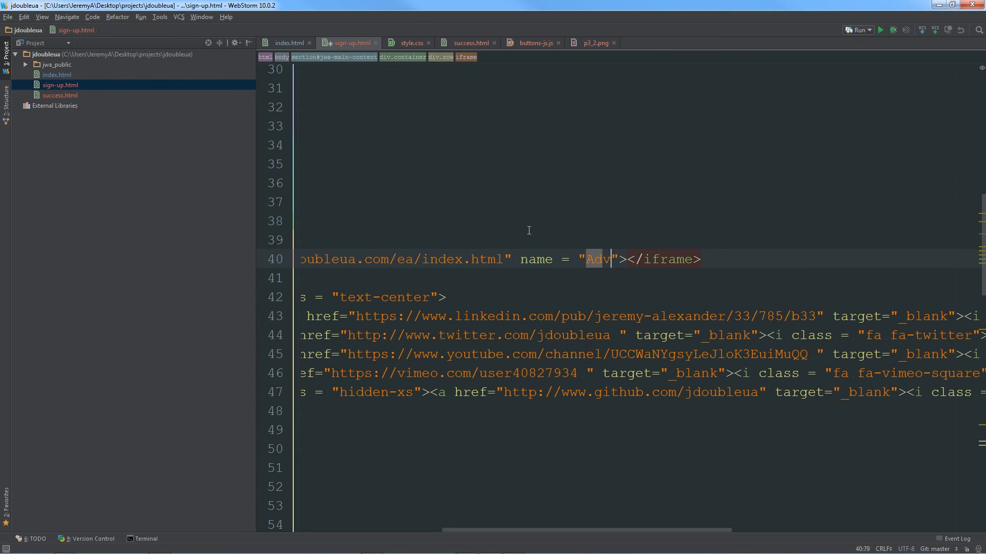
Give the iframe a width of 468 and a height of 60.
text( width )
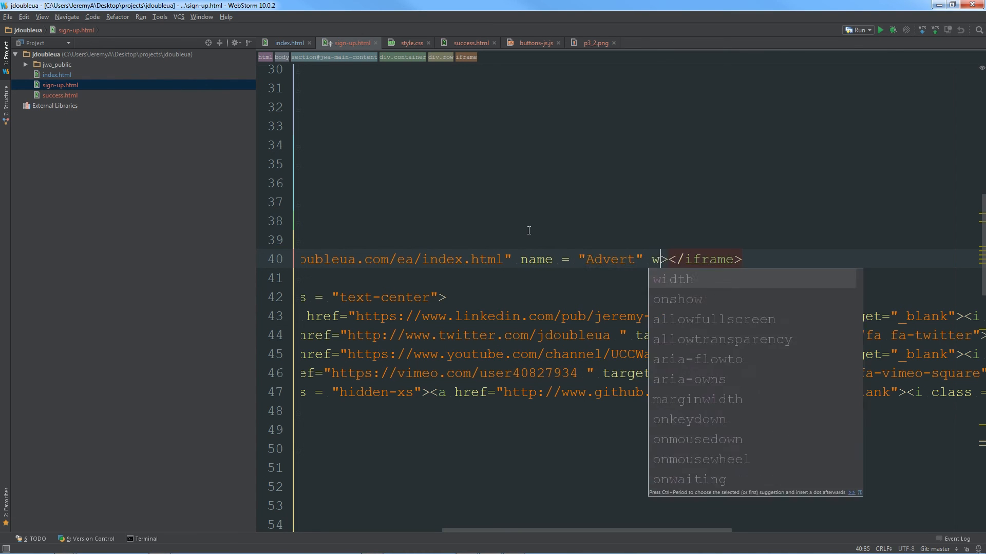
text(= ")
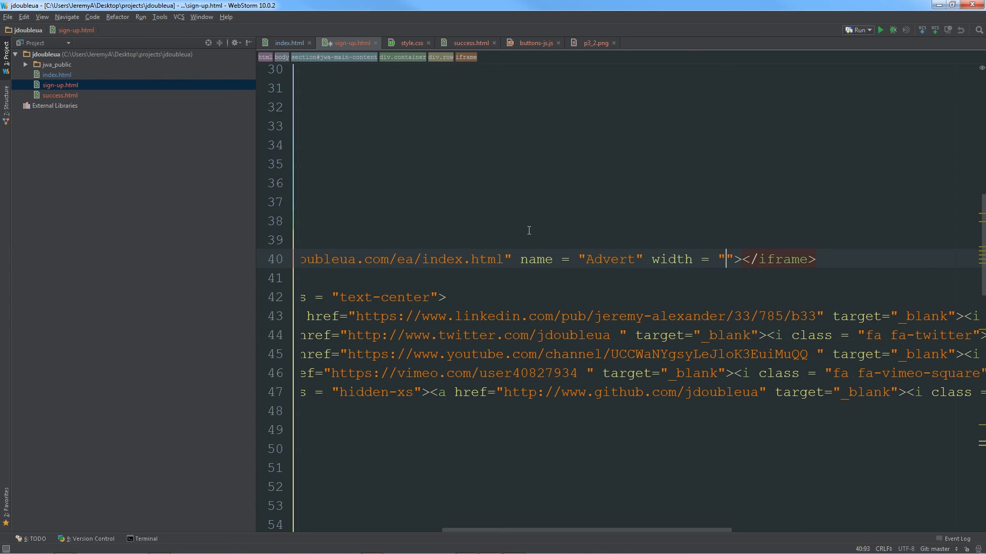
text(468" )
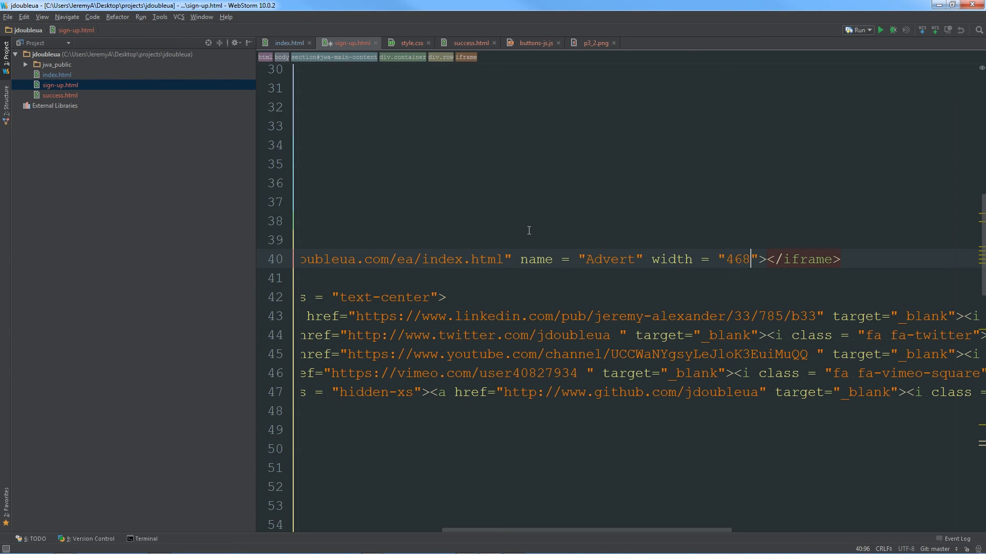
text(heig)
text(")
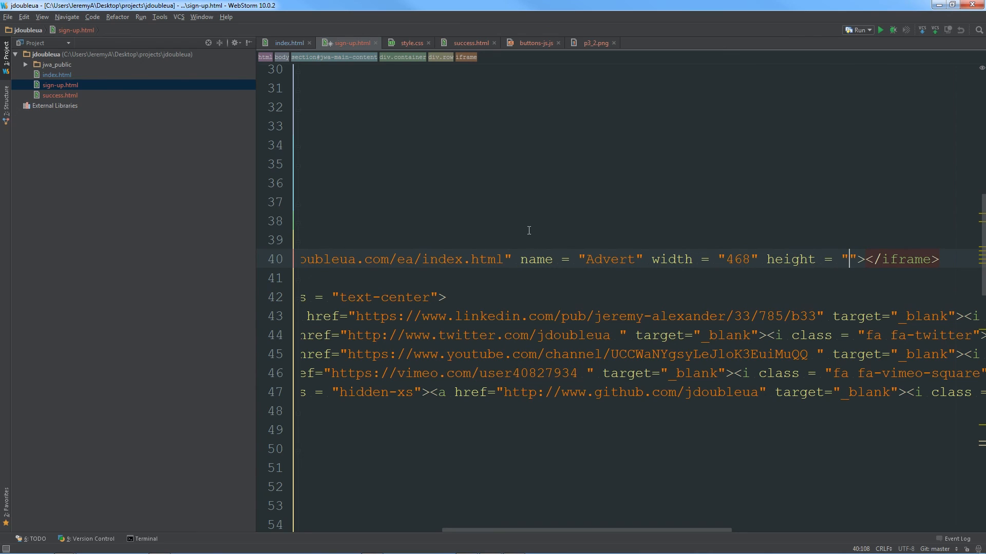
text(60)
Add frameborder="0" and scrolling = "no" to the iframe's opening tag.
text(frameborder)
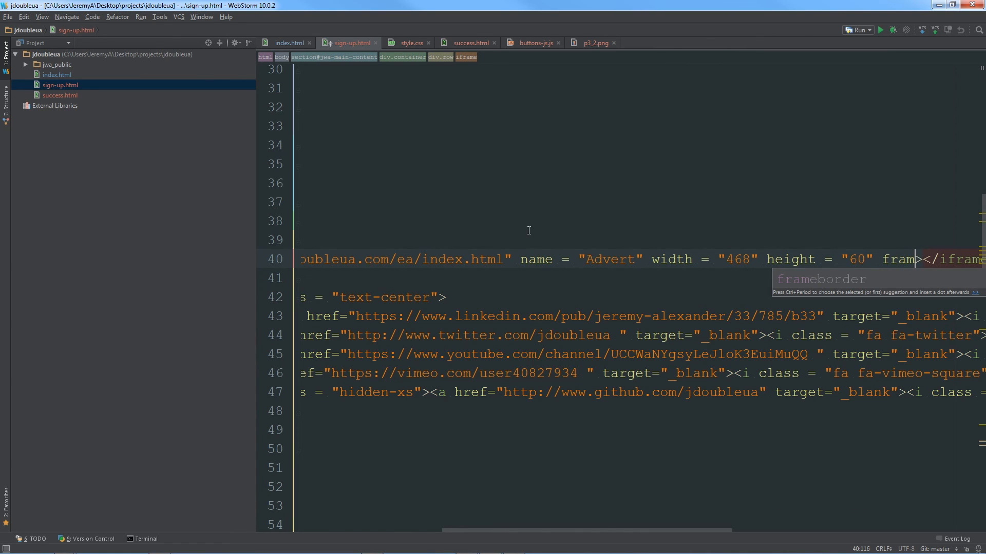
key(Return)
text(0")
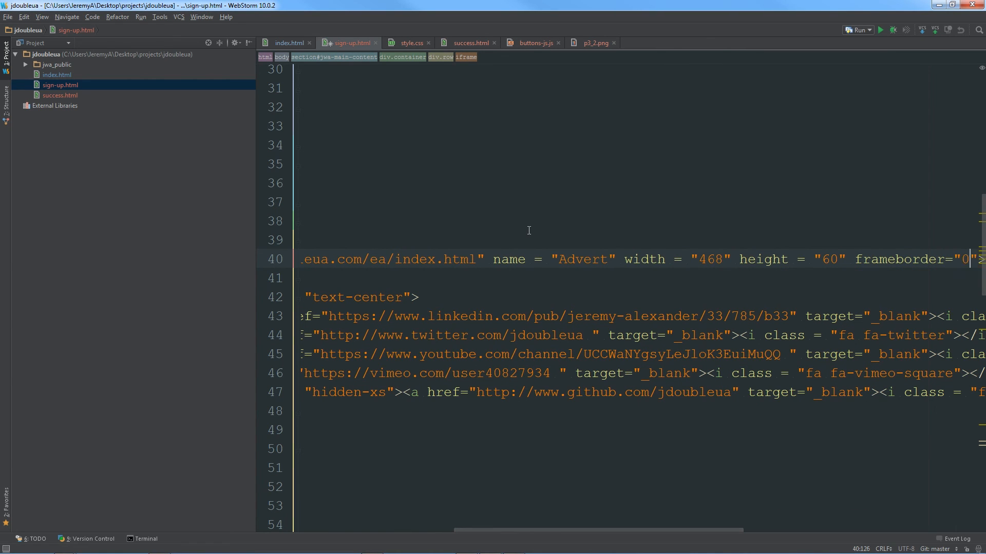
text( scrolling )
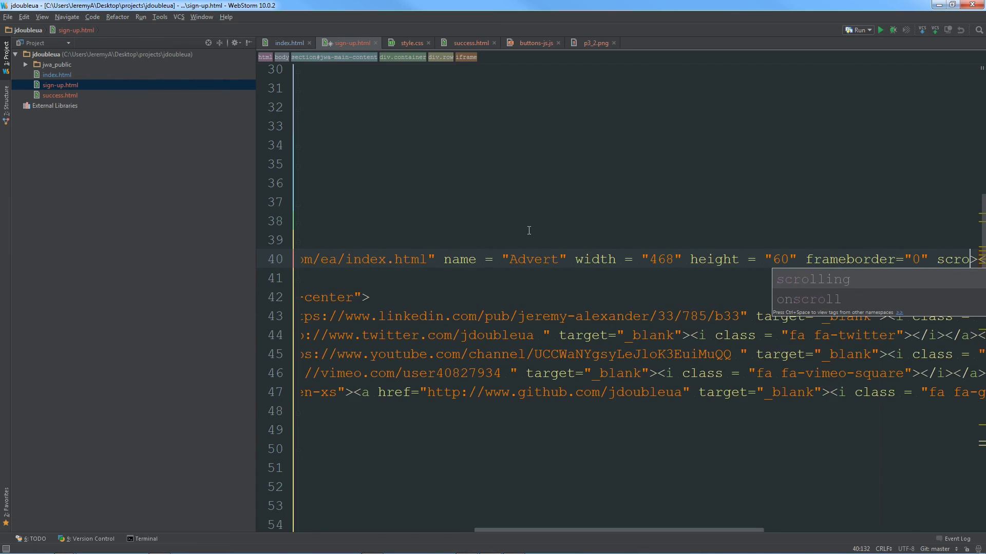
text(= "no)
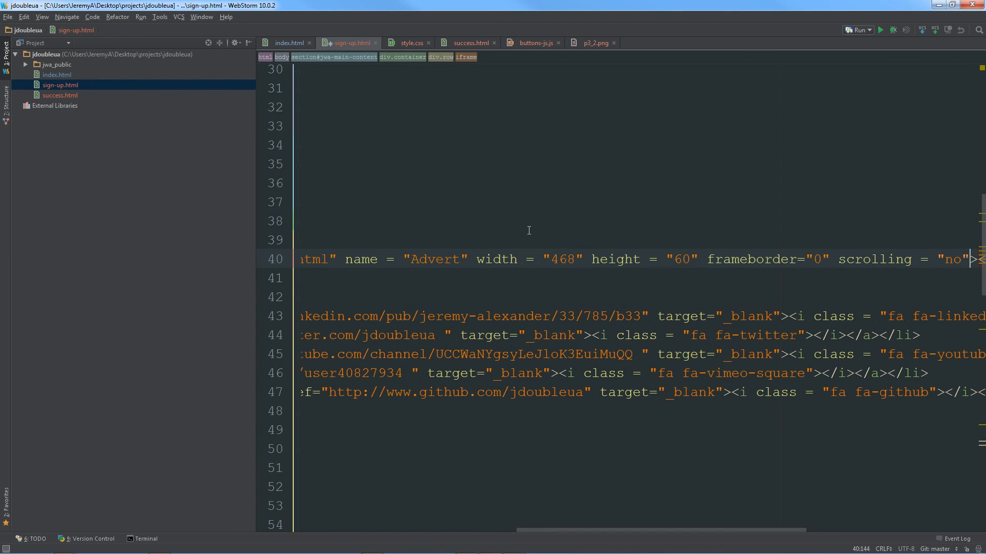
key(Right)
key(Right)
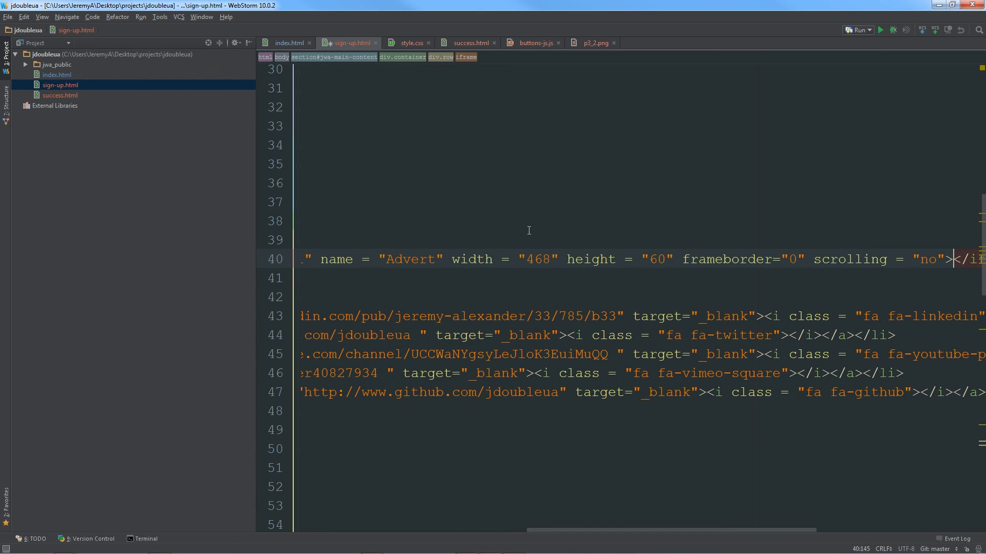
Put the iframe's closing tag on its own line, leaving an empty line 41 inside the element.
key(Return)
click(343, 263)
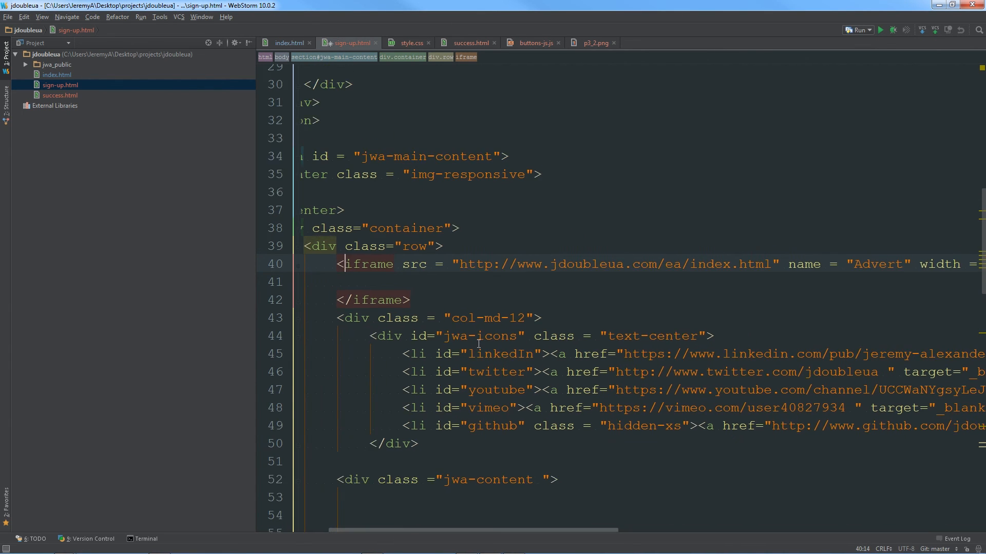
ctrl+scroll(488, 343, down, 1)
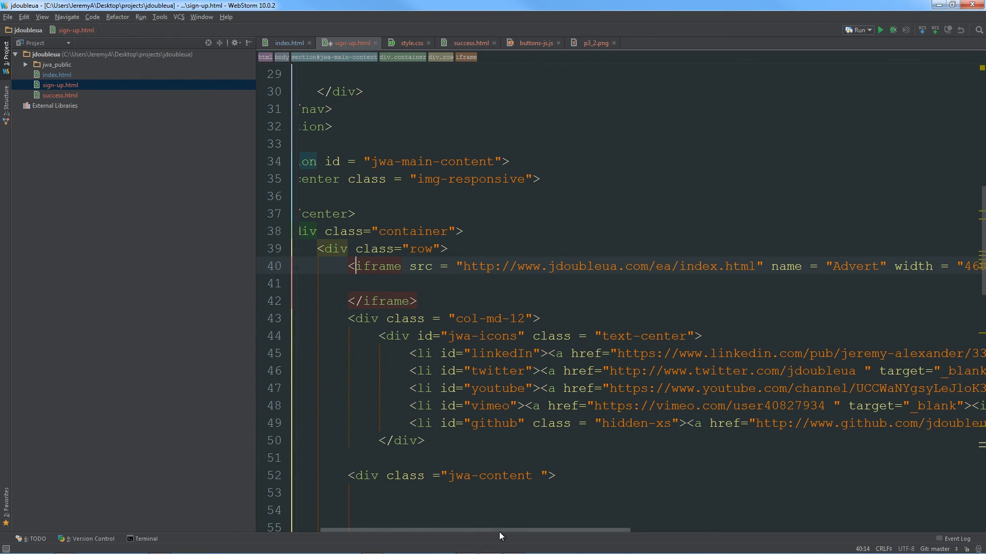
drag(499, 531, 511, 529)
click(382, 284)
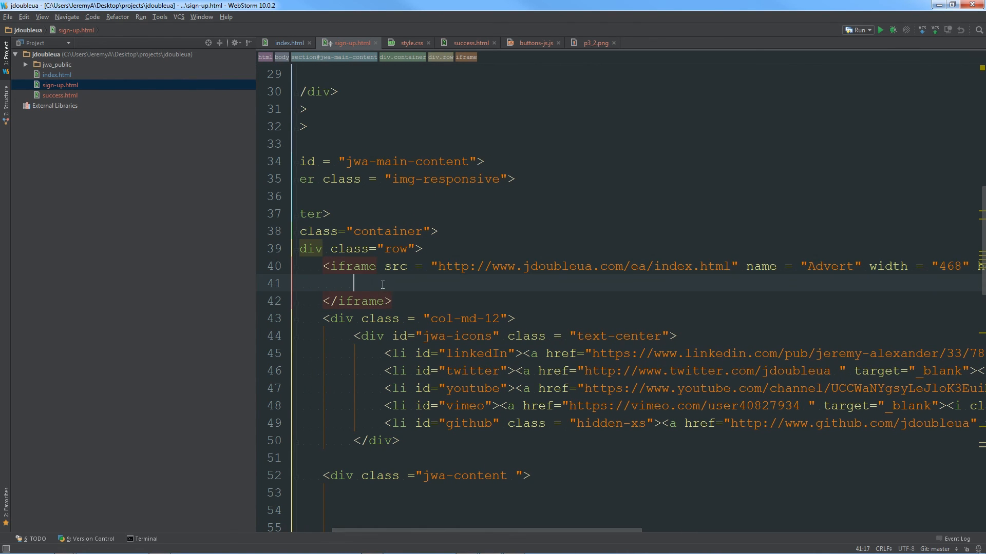
Insert a fallback paragraph inside the iframe reading "Your browser does not support any iframes".
text(<p>)
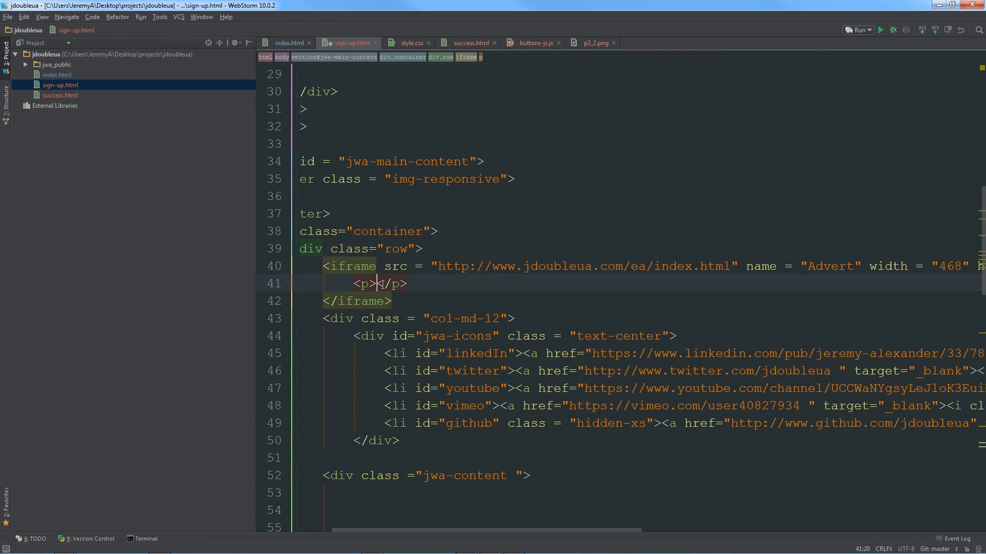
text(Your)
text( browser)
text( does not support)
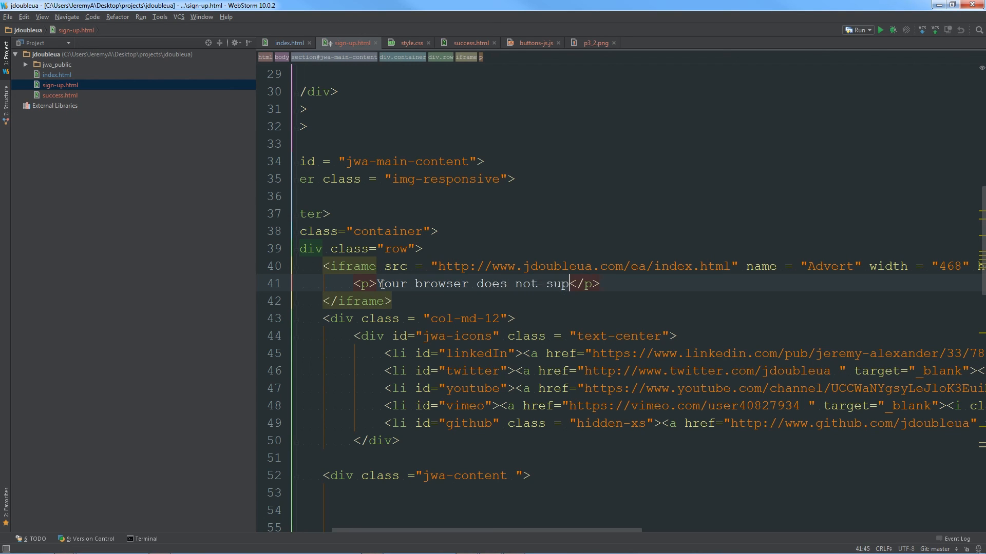
text( any ifRam)
key(BackSpace)
key(BackSpace)
key(BackSpace)
text(rames)
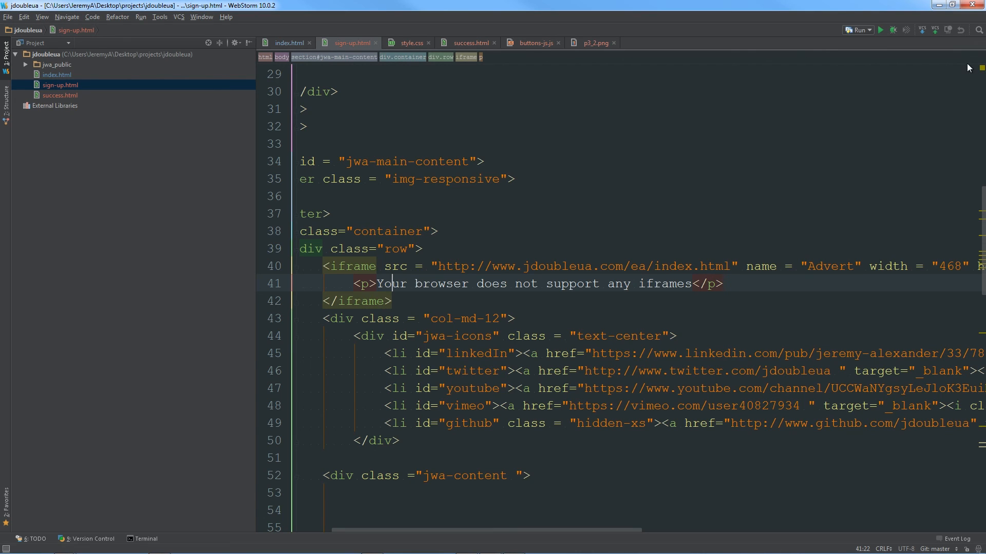
Preview sign-up.html with the embedded advert in a maximized Chrome window and close the preview.
click(793, 132)
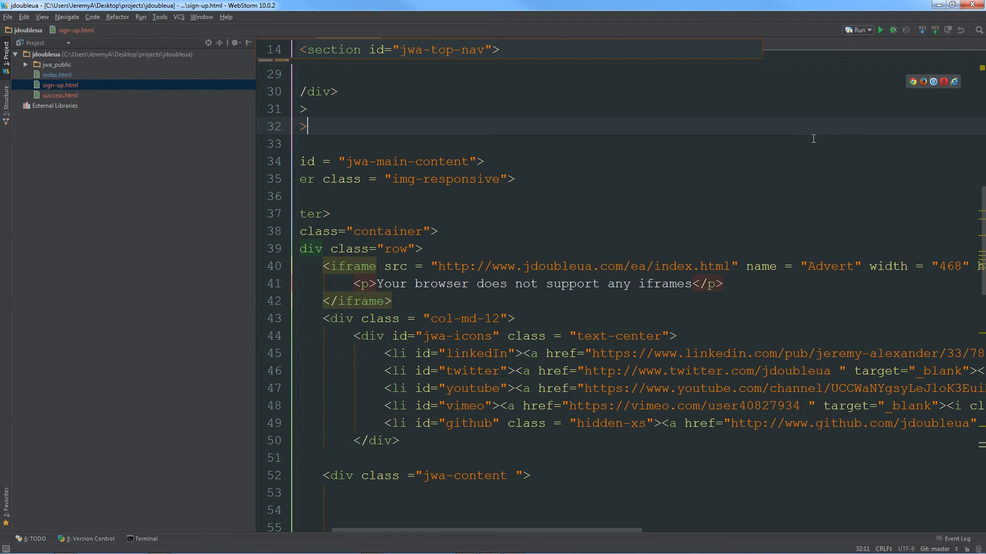
click(912, 81)
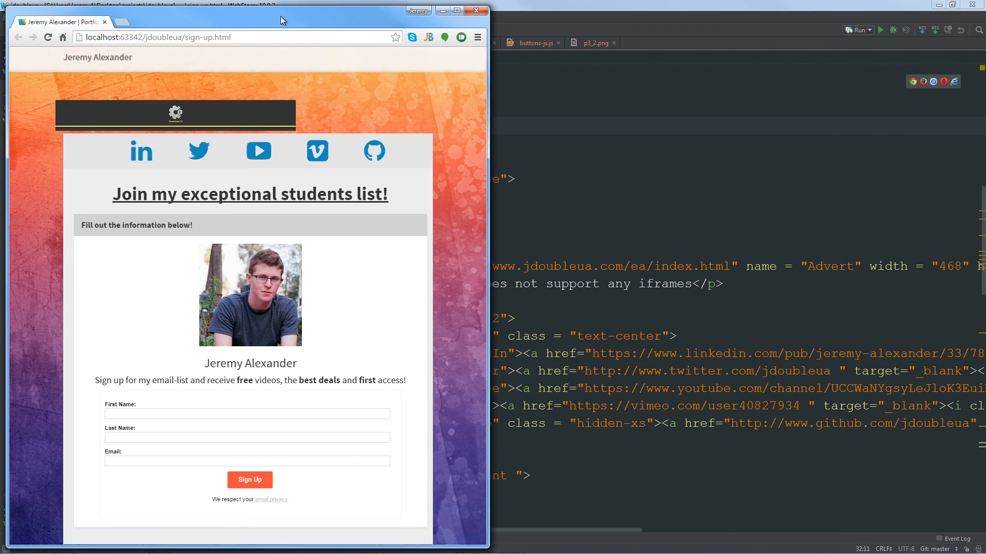
double_click(280, 16)
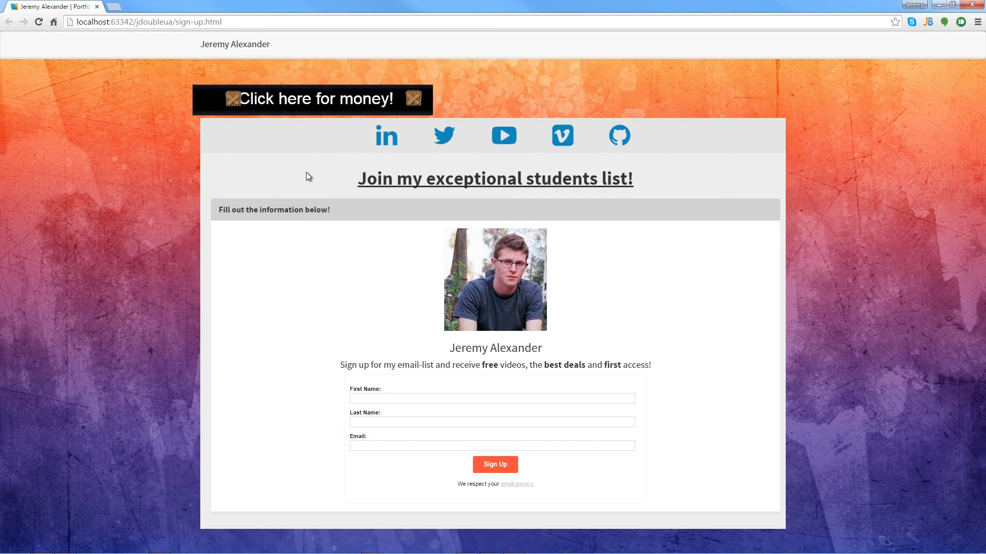
click(972, 5)
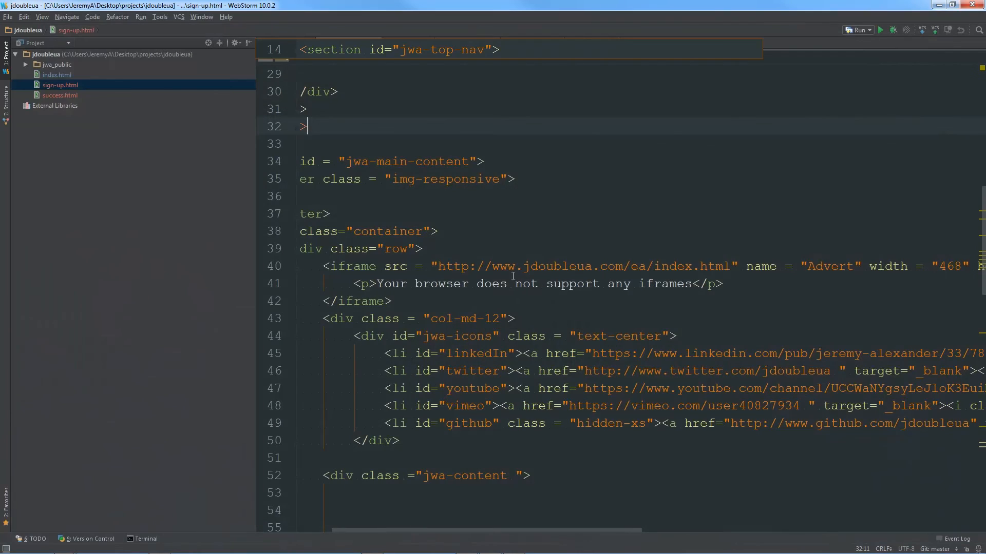
Insert an empty center element as the first child of the row div, above the iframe.
drag(413, 530, 378, 528)
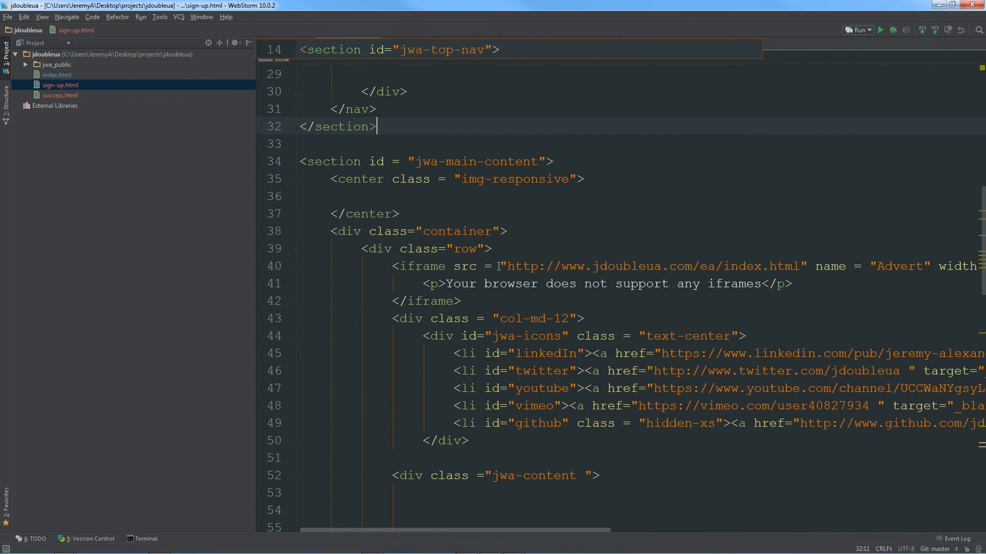
click(489, 300)
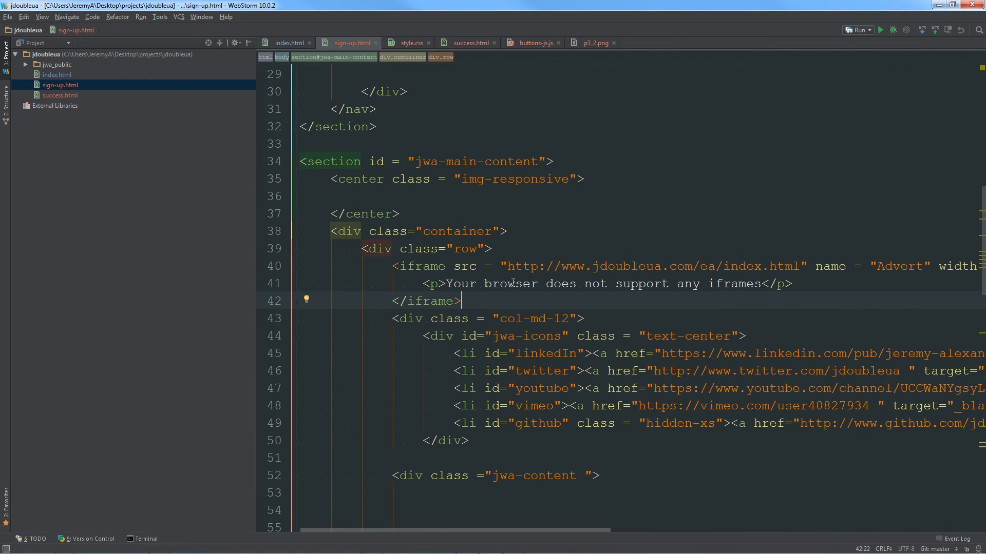
click(527, 255)
key(Return)
text(<center>)
key(Return)
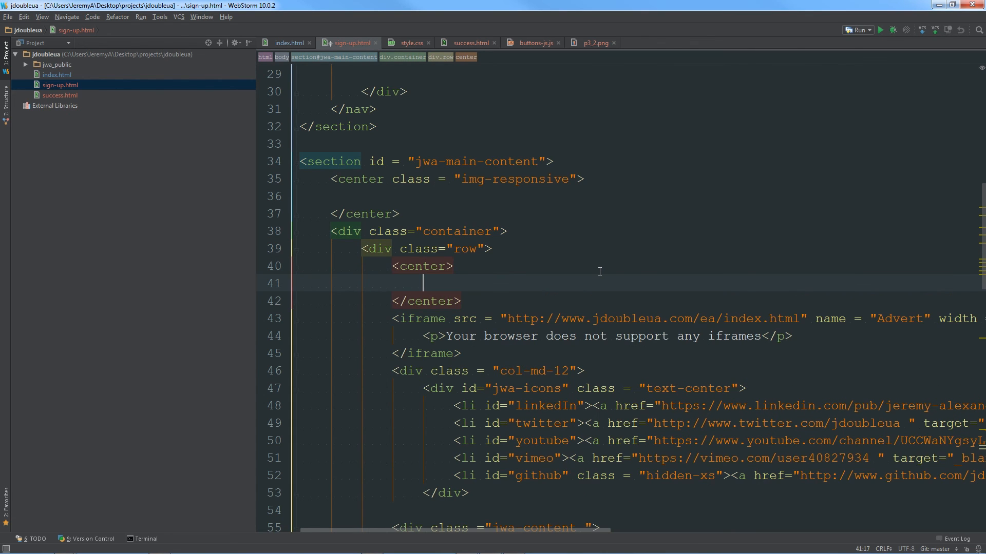
Move the whole iframe block, including its fallback paragraph, into the new center element.
drag(482, 355, 354, 318)
key(BackSpace)
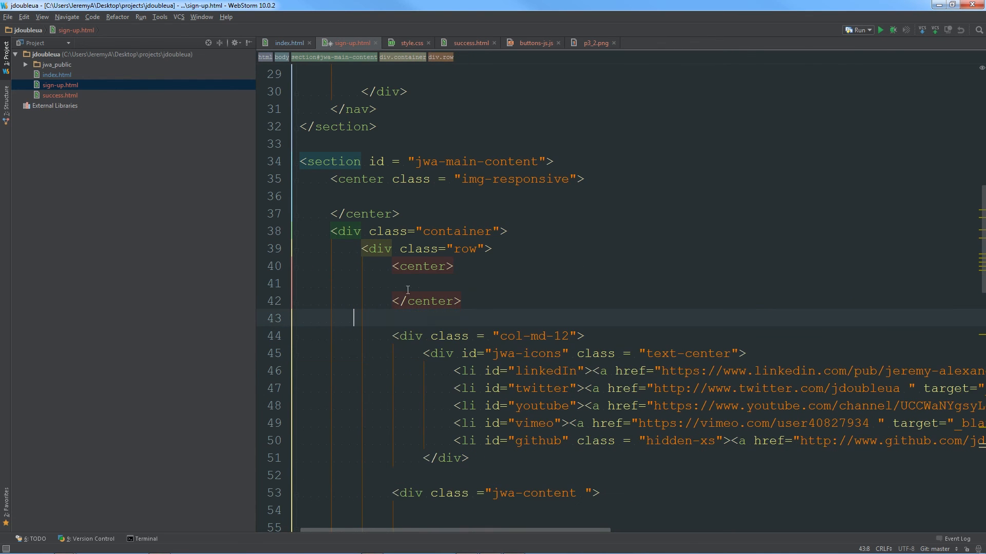
key(ctrl+v)
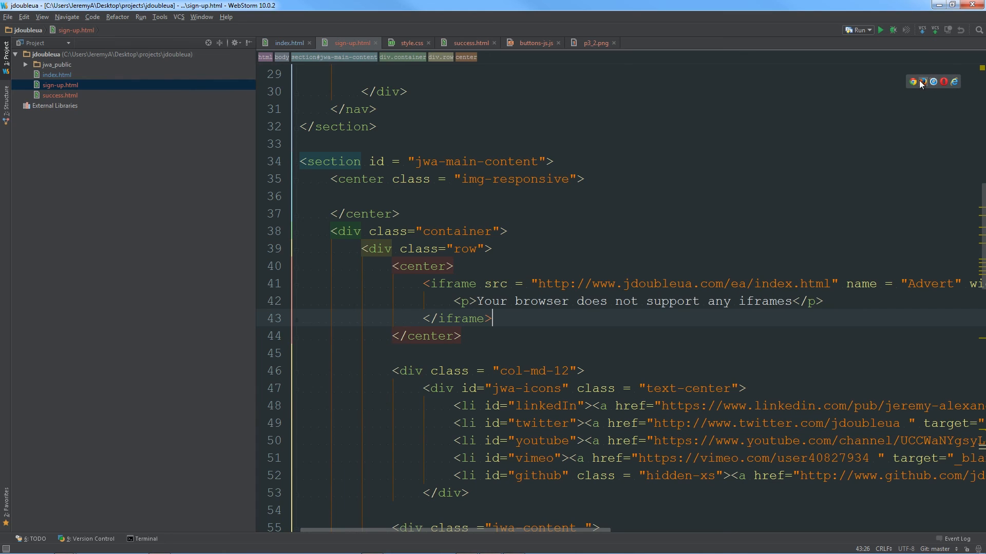
Preview sign-up.html in a maximized Chrome window and start the advert game from its "Click here for money!" banner.
click(912, 82)
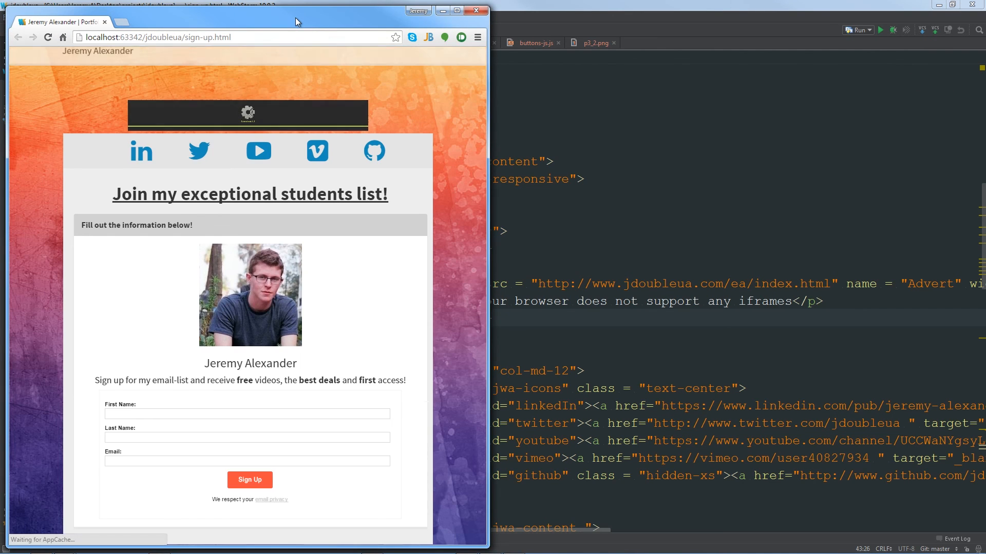
double_click(294, 17)
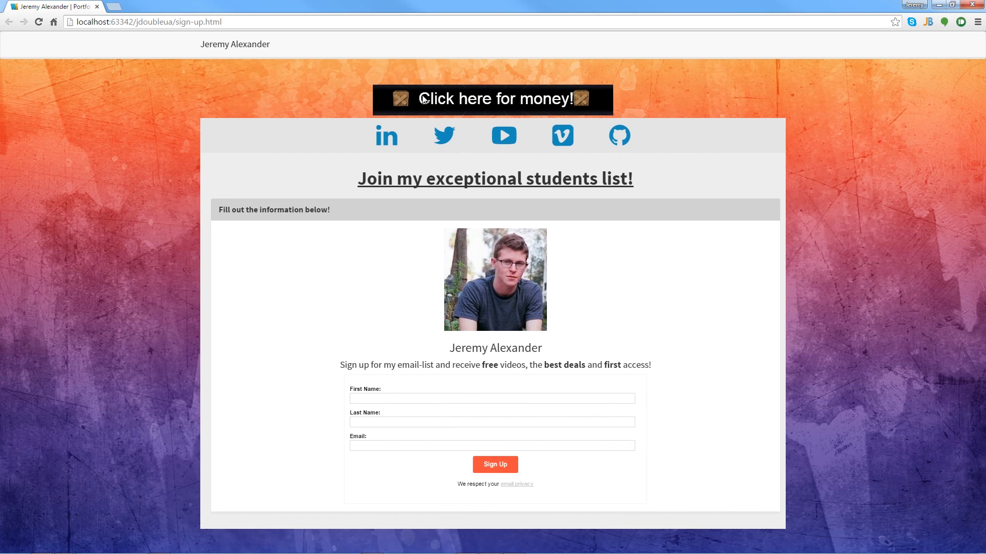
click(457, 99)
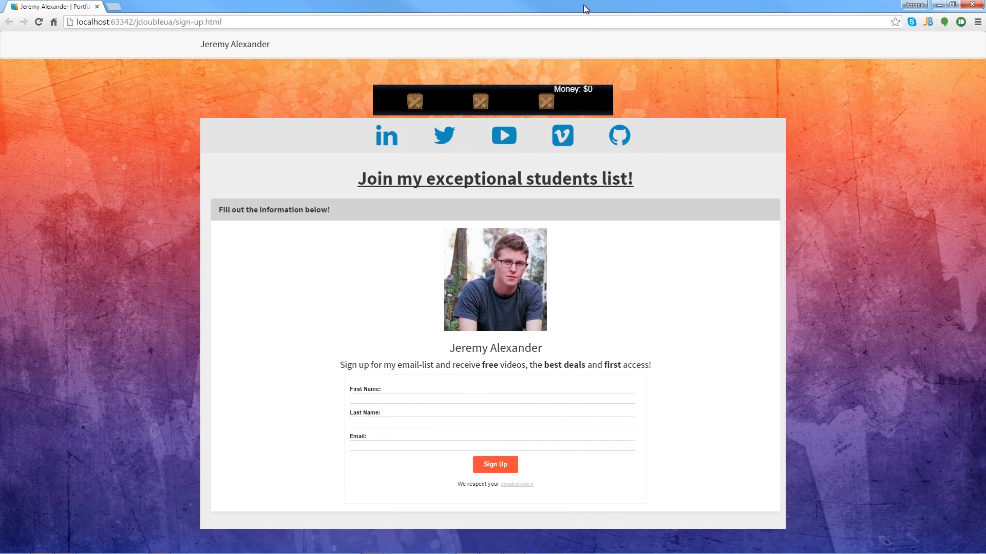
Switch to the ExportedAdverts folder window to review the exported files, and select only the index file.
key(alt+Tab)
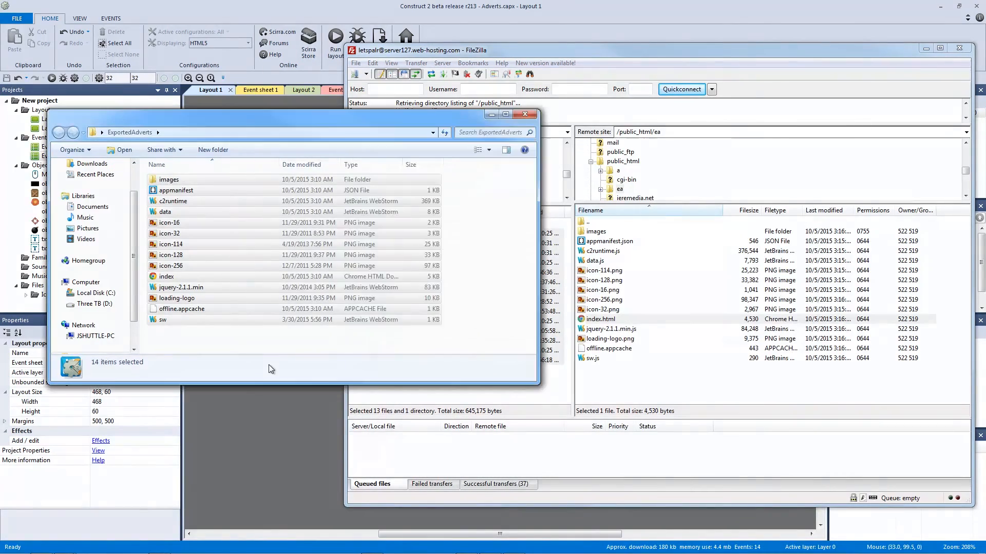
click(235, 340)
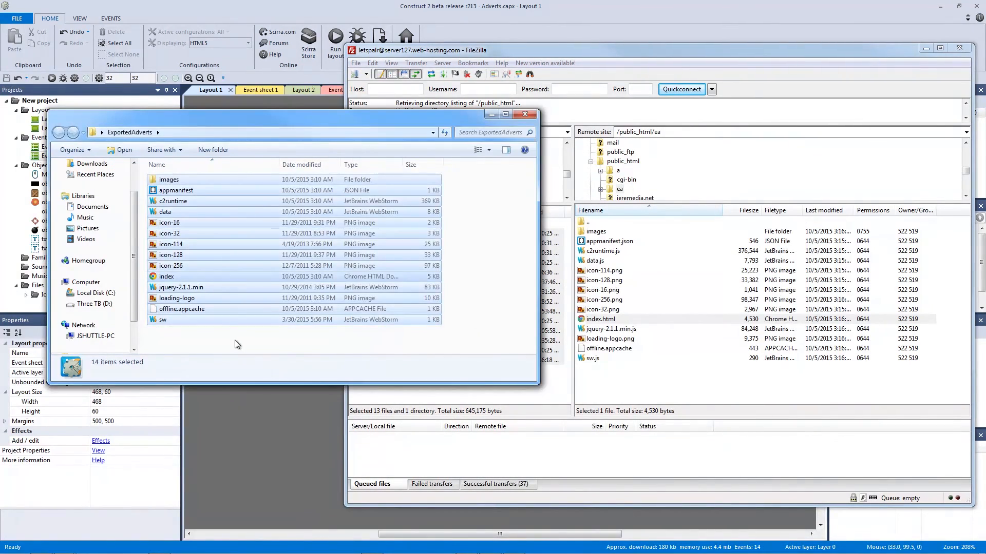
drag(290, 337, 156, 182)
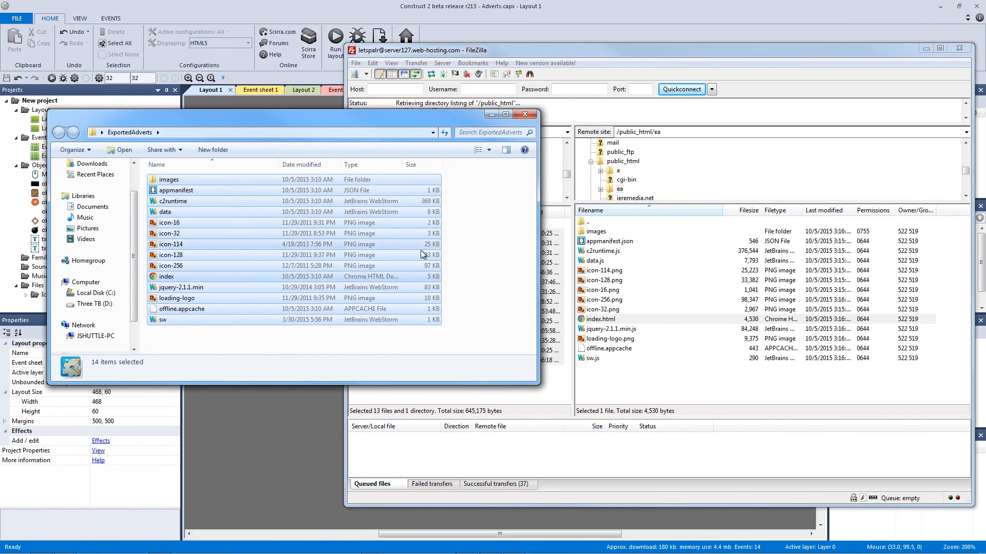
click(261, 337)
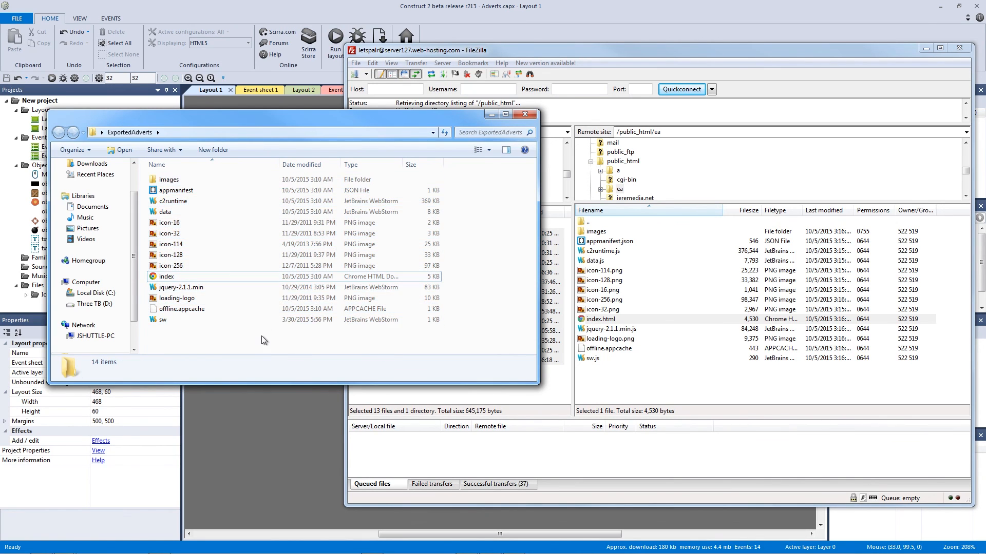
click(222, 276)
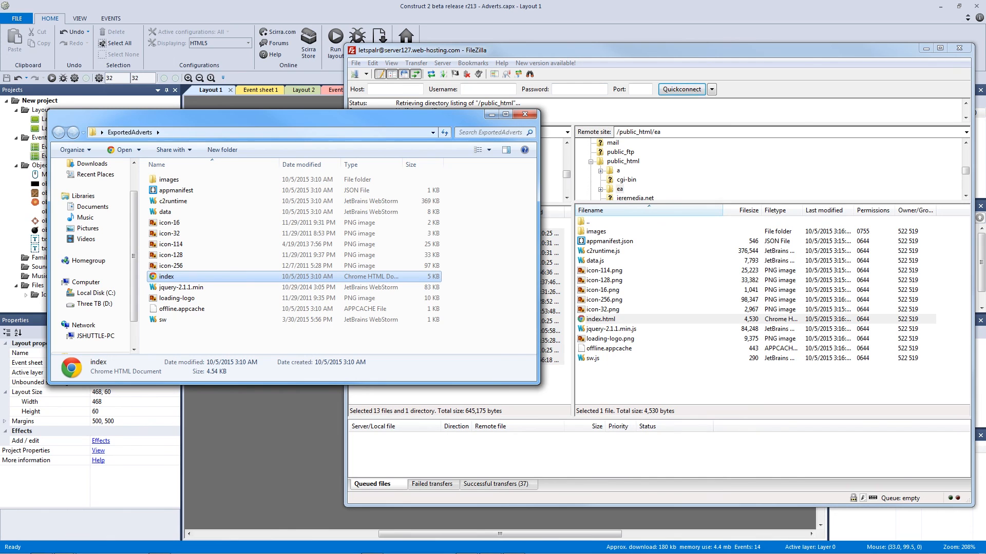
Switch to sign-up.html in WebStorm and highlight the iframe's src address to check which hosted index.html it loads.
mouse_move(534, 553)
click(490, 550)
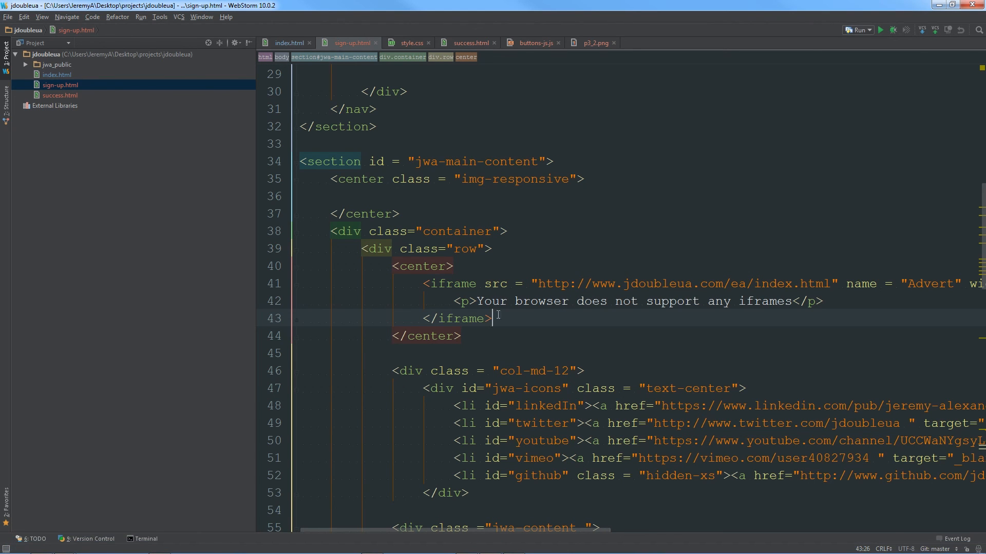
drag(538, 283, 830, 284)
click(741, 283)
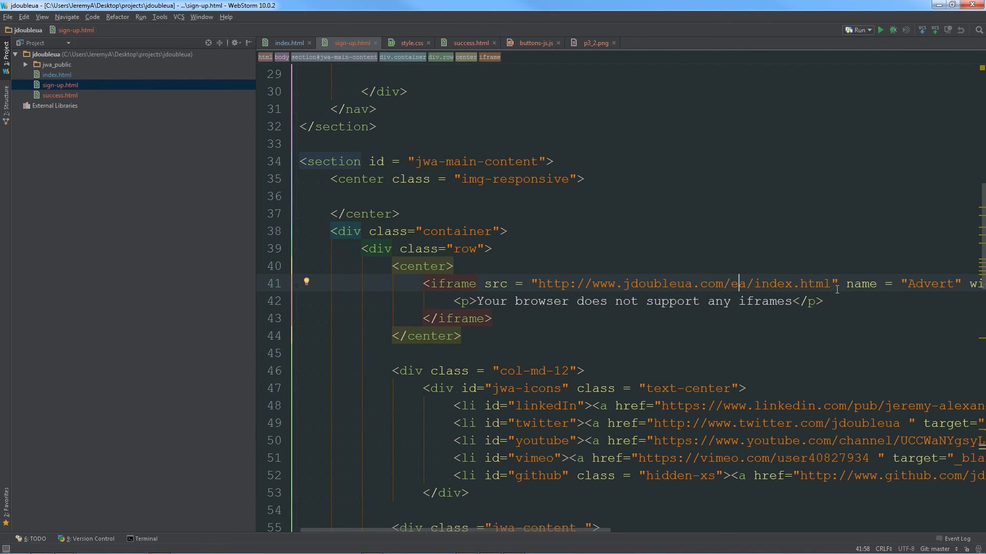
Switch to the sign-up.html preview in Chrome and test the embedded advert game by shooting at its crates.
drag(985, 98, 553, 61)
double_click(553, 61)
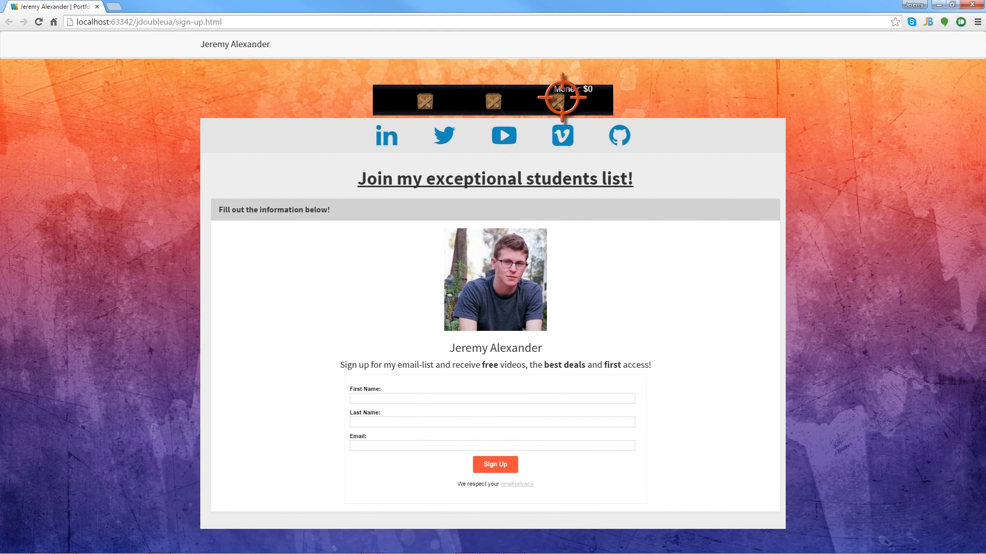
click(488, 98)
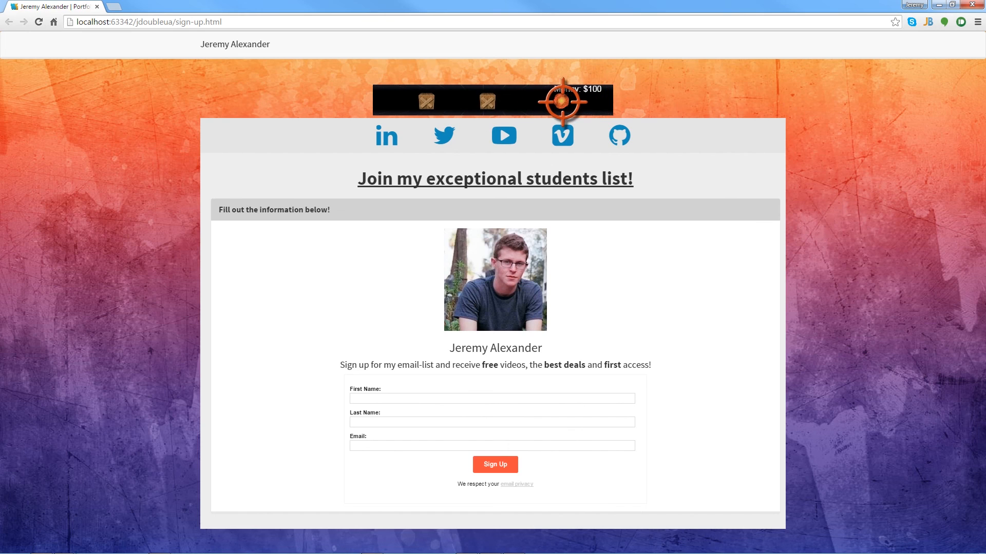
click(478, 102)
click(421, 103)
click(472, 104)
click(479, 104)
click(485, 102)
click(488, 101)
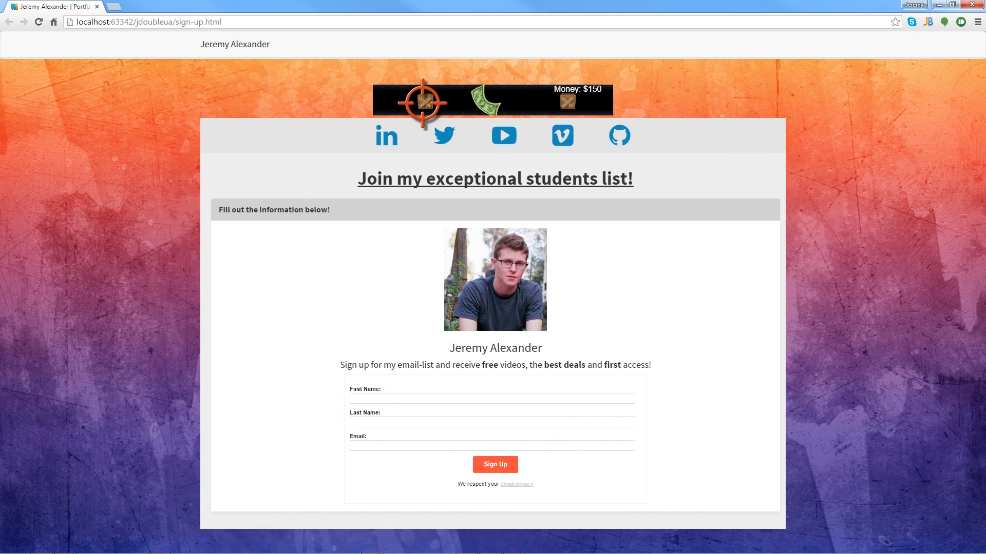
click(424, 103)
click(424, 102)
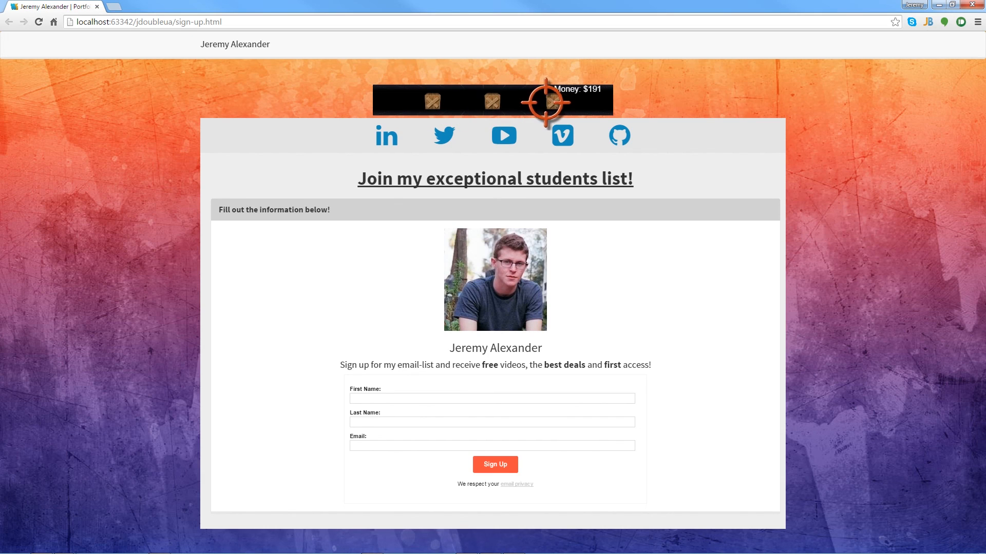
click(552, 102)
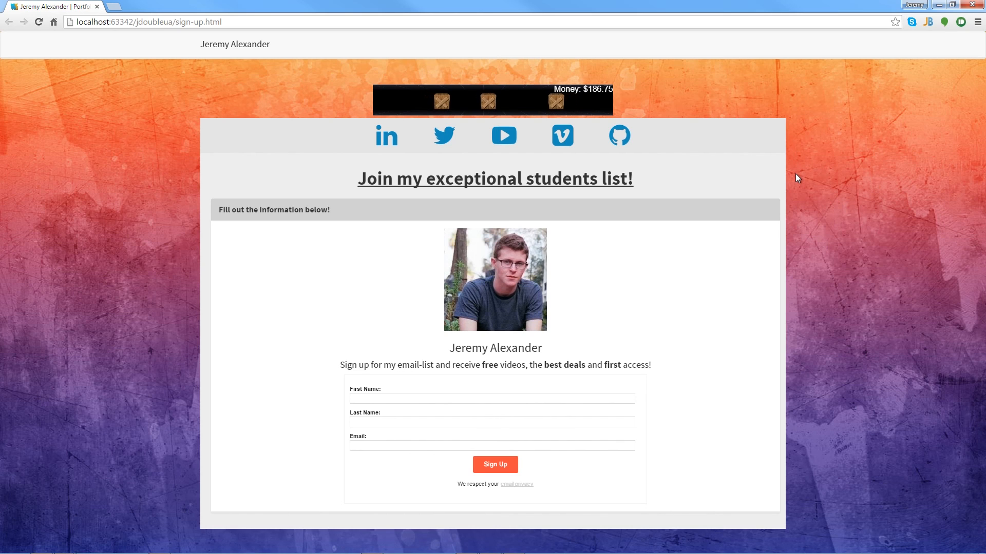
mouse_move(985, 148)
mouse_down()
mouse_move(349, 153)
mouse_move(985, 157)
mouse_up()
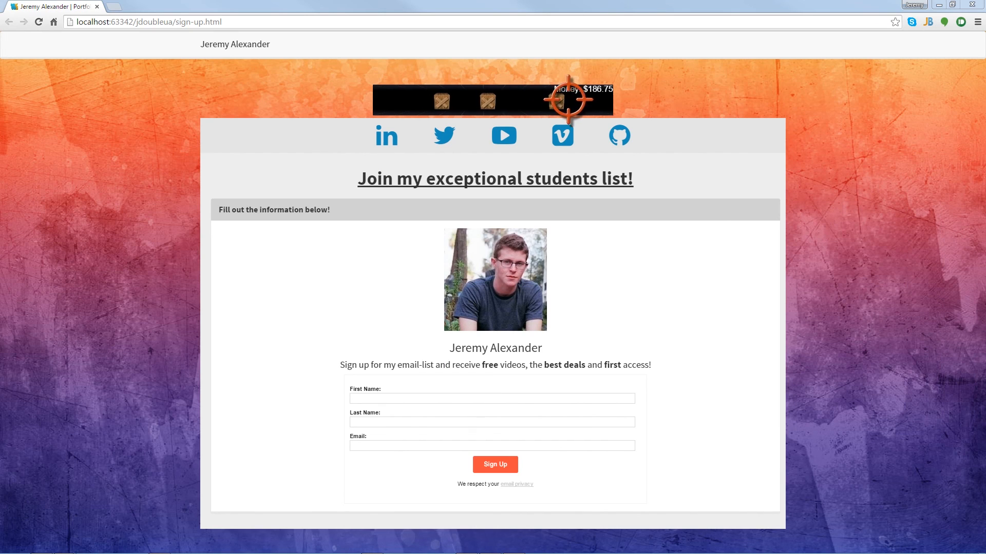
click(479, 102)
click(493, 101)
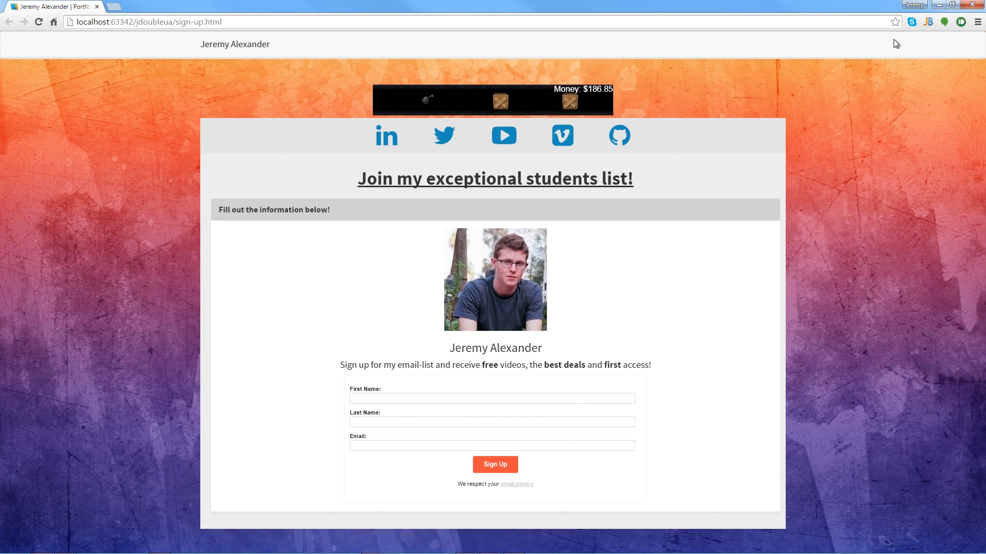
Minimize the Chrome, WebStorm and FileZilla windows to return to Layout 1 in Construct 2, with the whole banner in view.
click(939, 5)
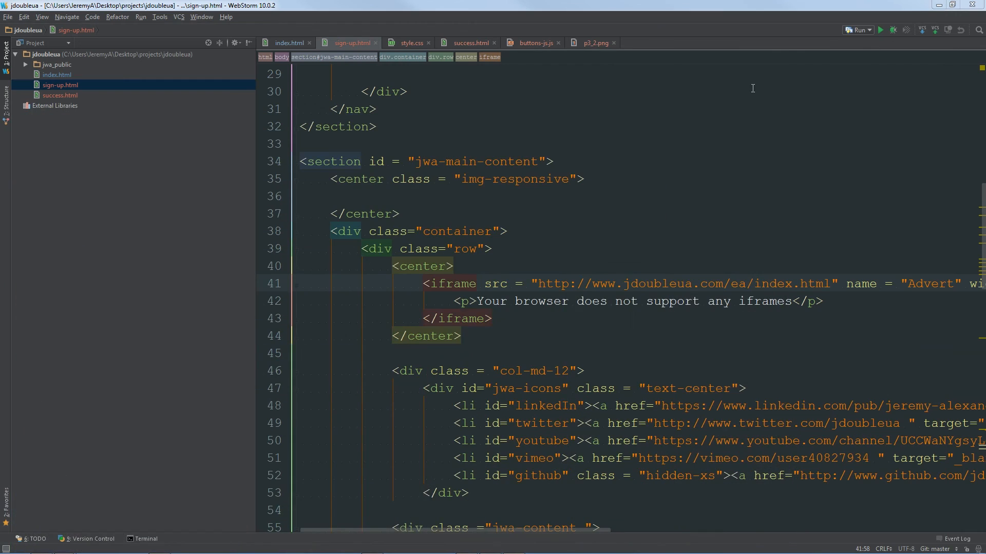
click(937, 6)
click(492, 114)
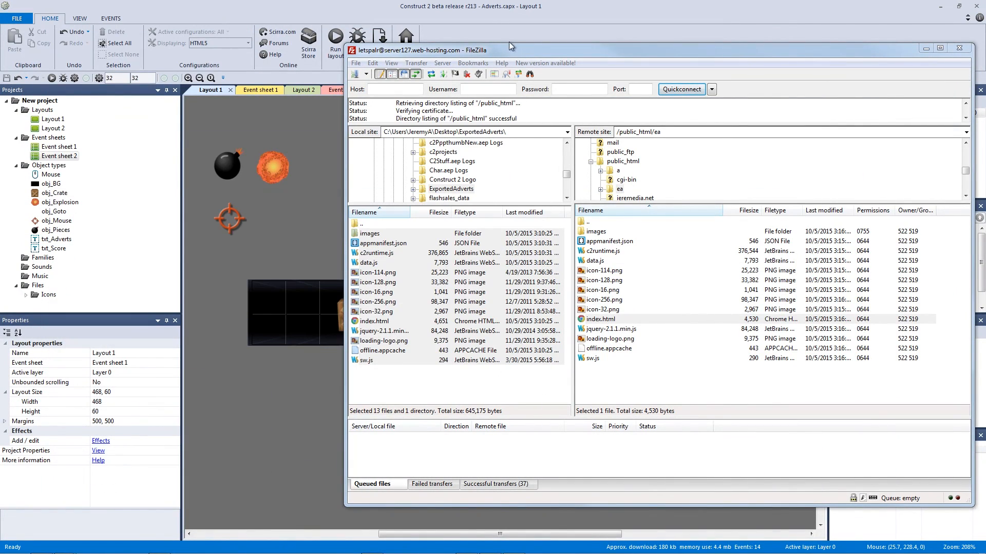
click(495, 50)
click(925, 48)
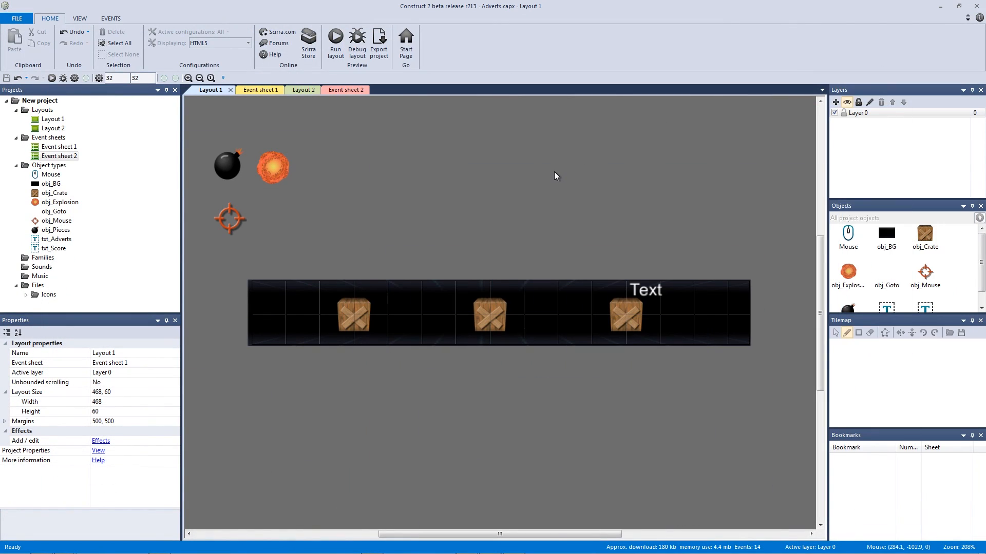
ctrl+scroll(556, 174, down, 2)
ctrl+scroll(557, 167, down, 1)
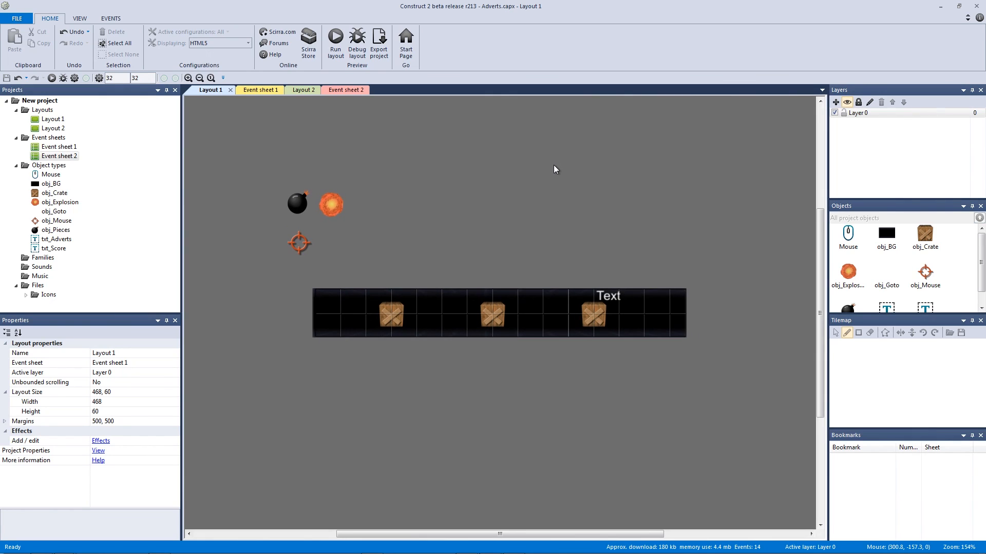